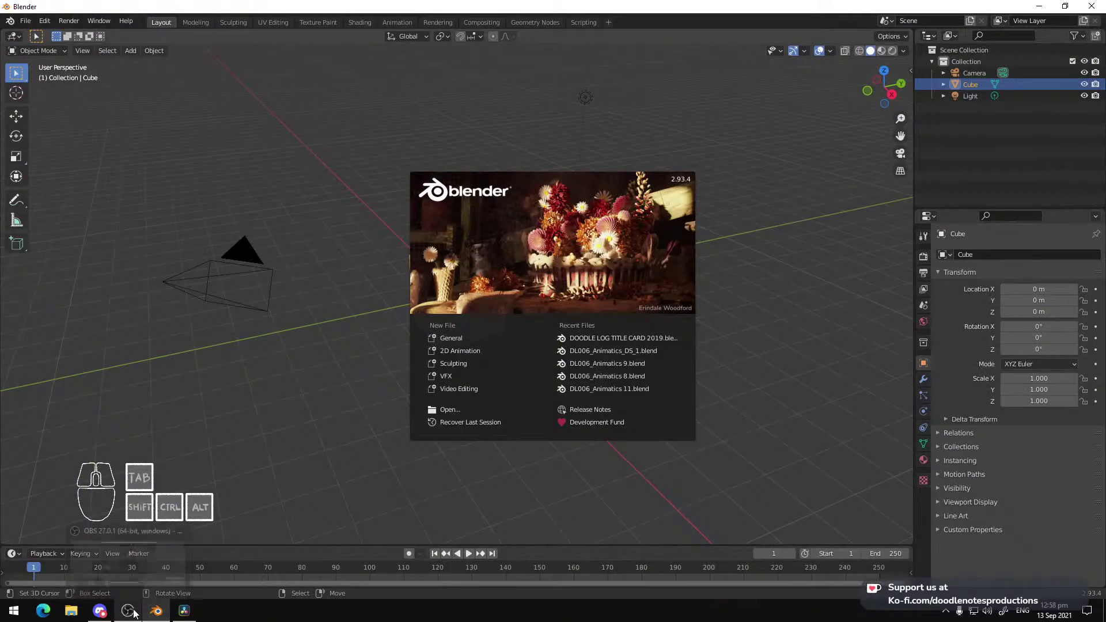
# Switch to DaVinci Resolve, save the Doodle Log 006 project and play the animatic timeline from the beginning
pyautogui.moveTo(129, 612)
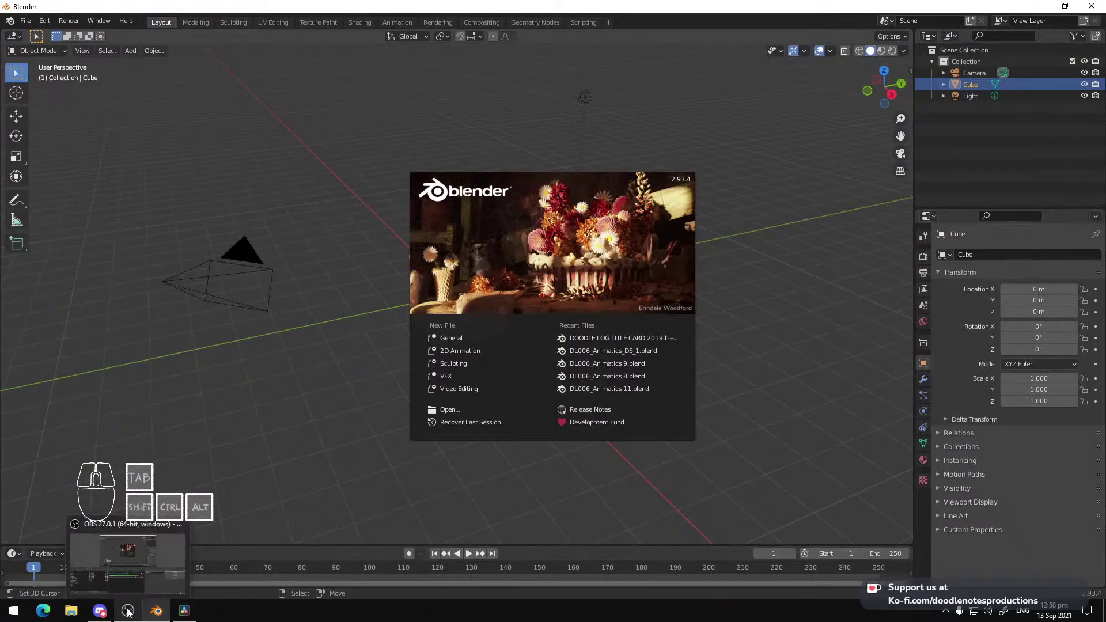
pyautogui.click(183, 611)
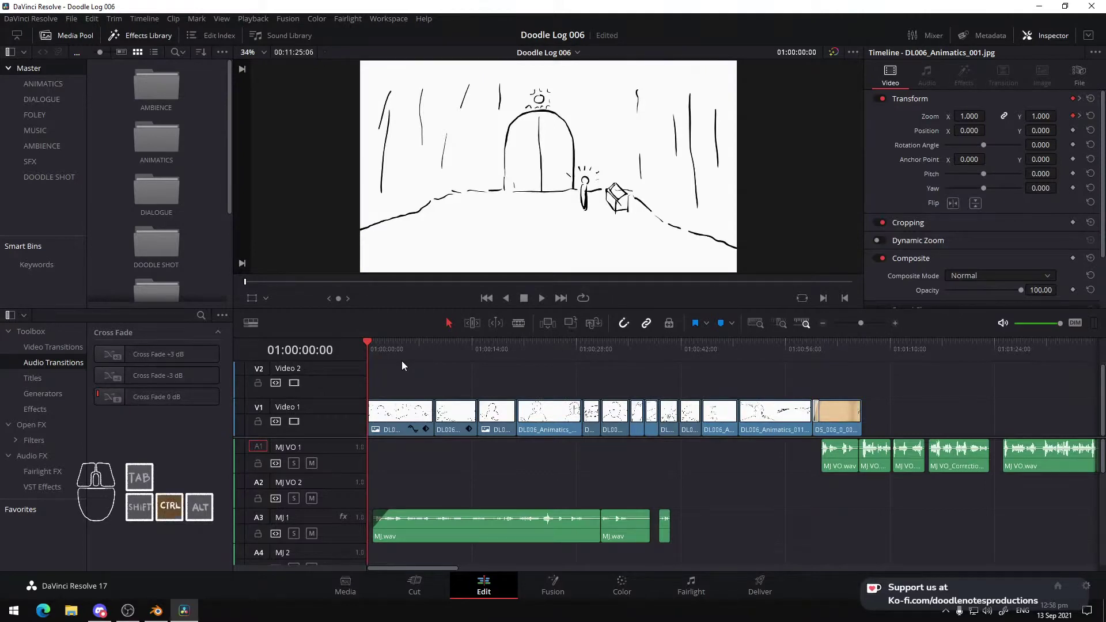
pyautogui.hotkey('ctrl', 's')
pyautogui.press('space')
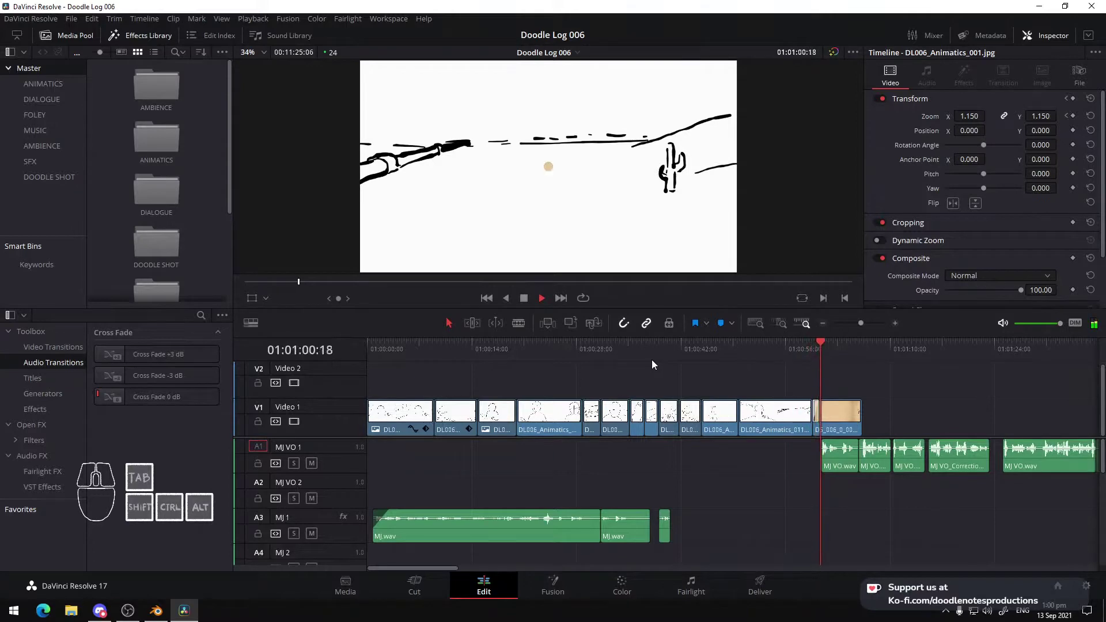
pyautogui.press('space')
# Replay the transition from the last animatic clip into the Doodle Log 006 title card
pyautogui.click(808, 349)
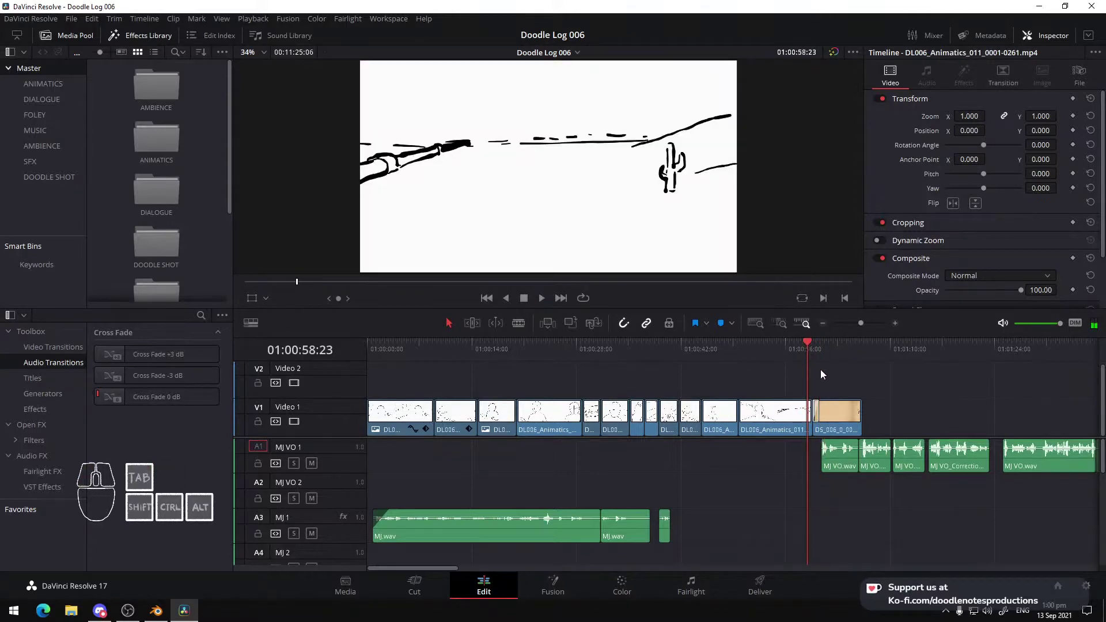
pyautogui.press('space')
pyautogui.press('space')
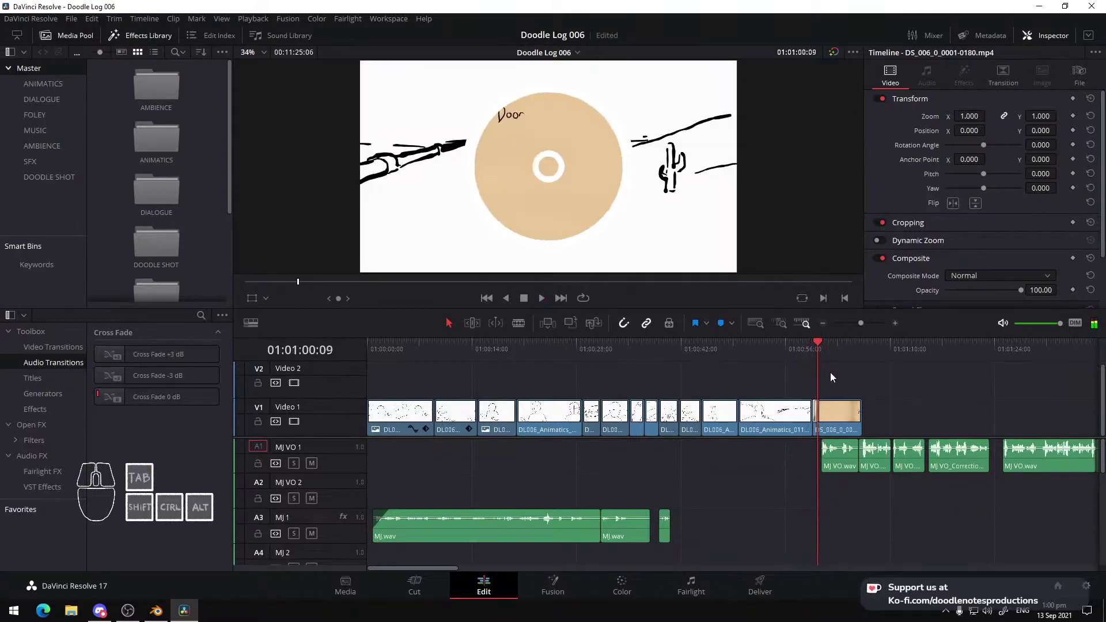
pyautogui.click(811, 352)
pyautogui.press('space')
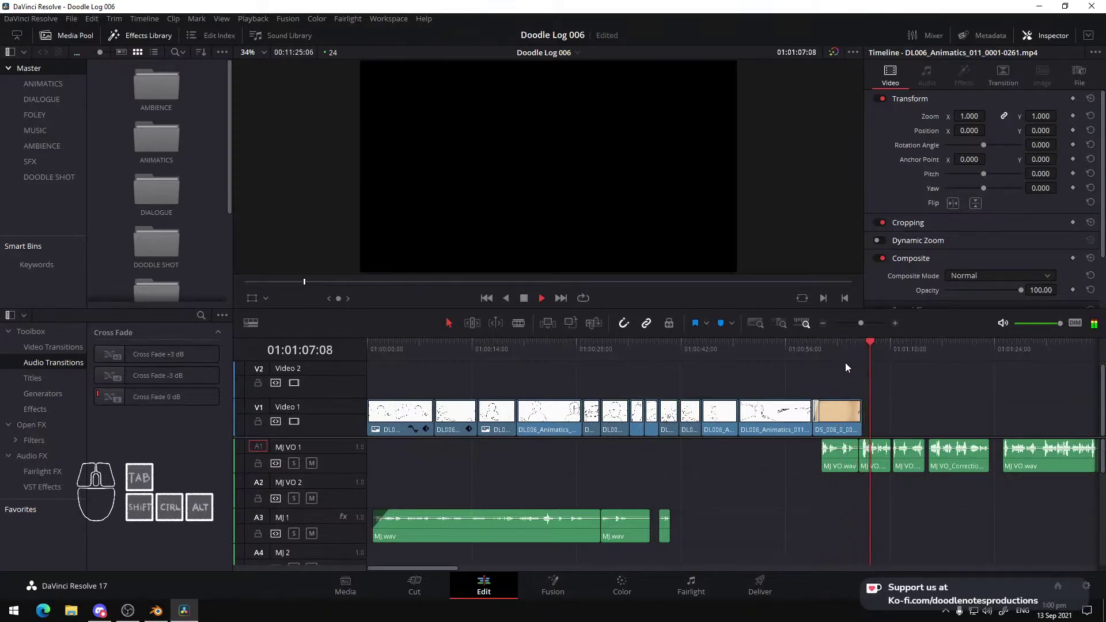
pyautogui.press('space')
# Play the title card through to its end and replay the cut into the empty section under the voice-over
pyautogui.click(807, 353)
pyautogui.press('space')
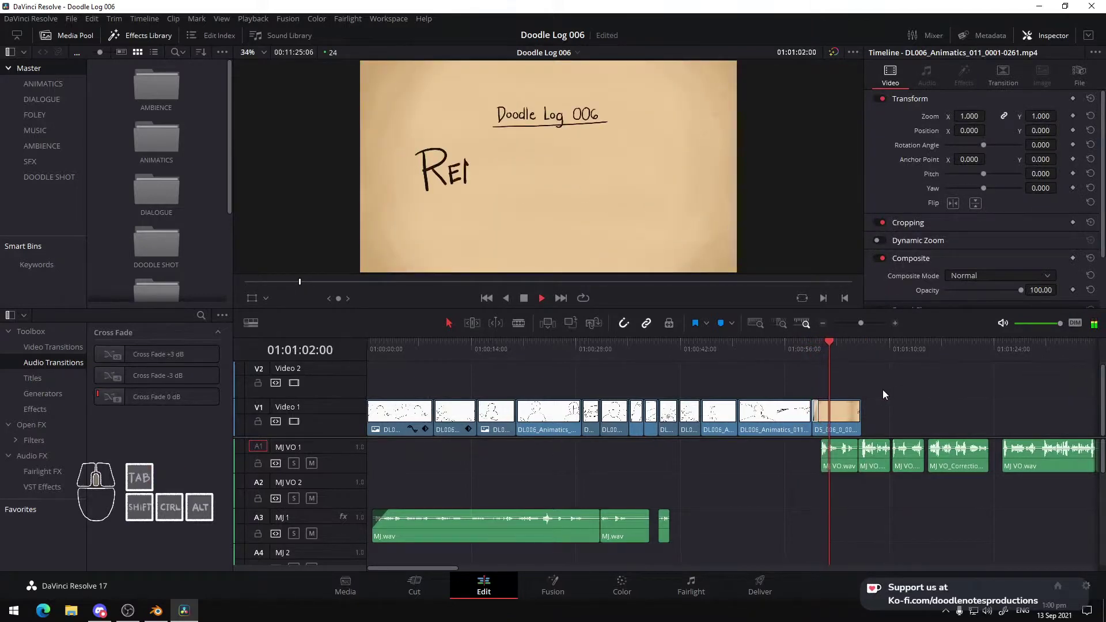
pyautogui.hscroll(2, 883, 389)
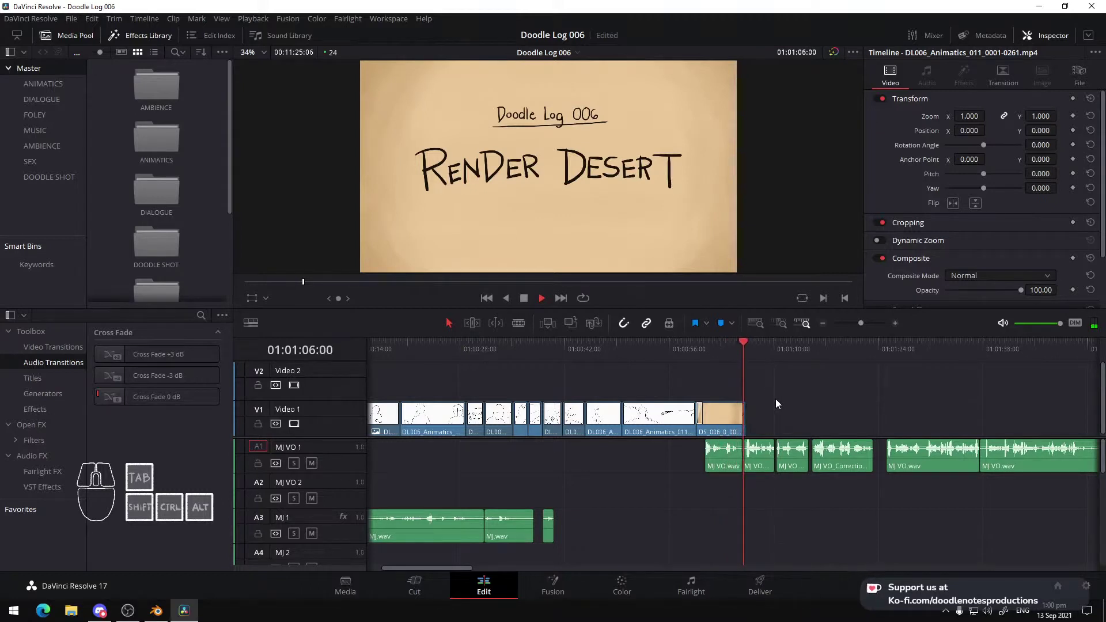
pyautogui.press('space')
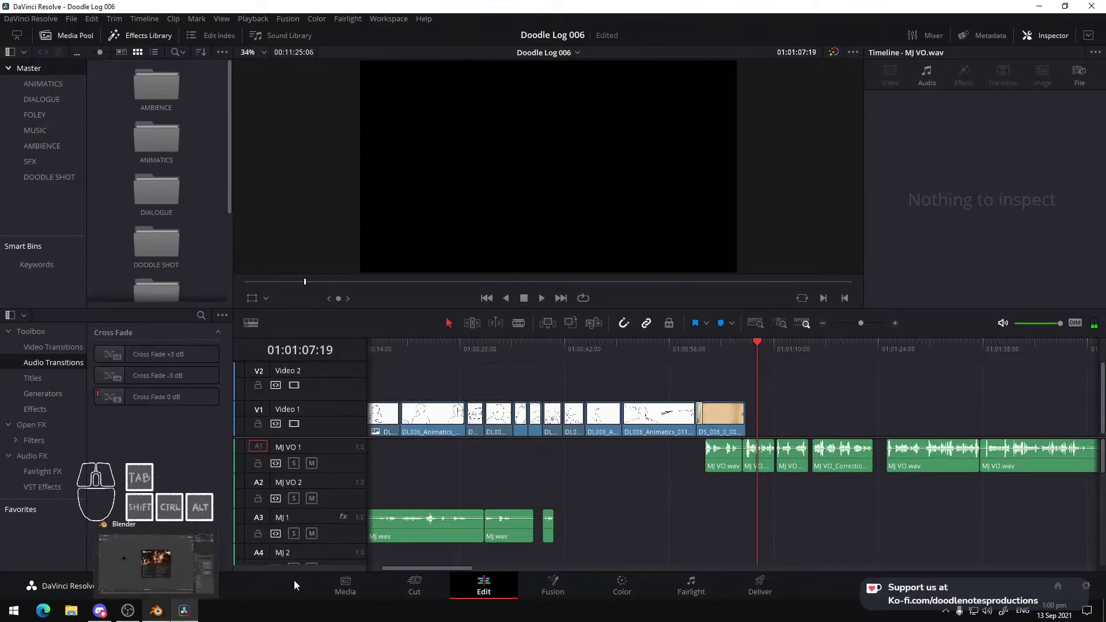
pyautogui.click(739, 349)
pyautogui.press('space')
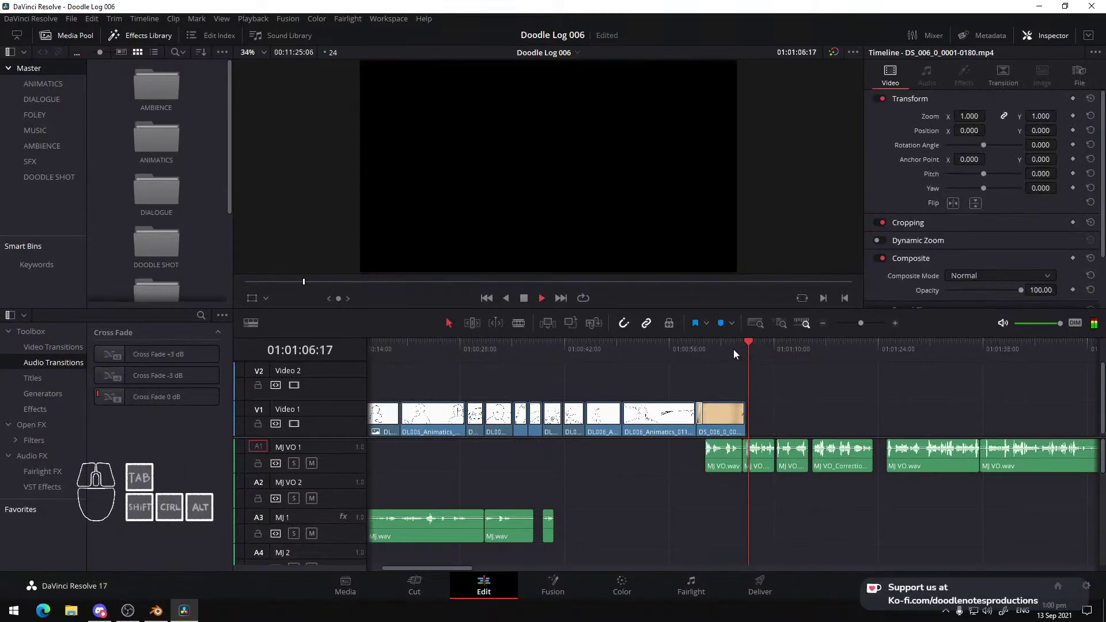
pyautogui.press('space')
# Switch to Blender and open the recent file DL006_Animatics 9.blend, playing its animation before saving the file
pyautogui.click(166, 611)
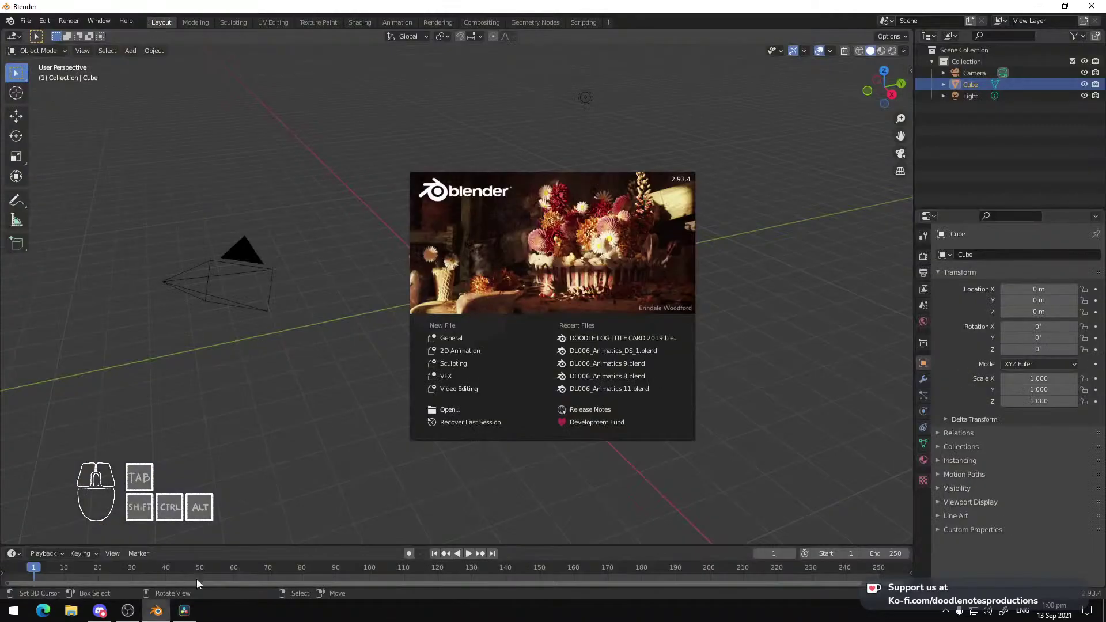
pyautogui.click(634, 364)
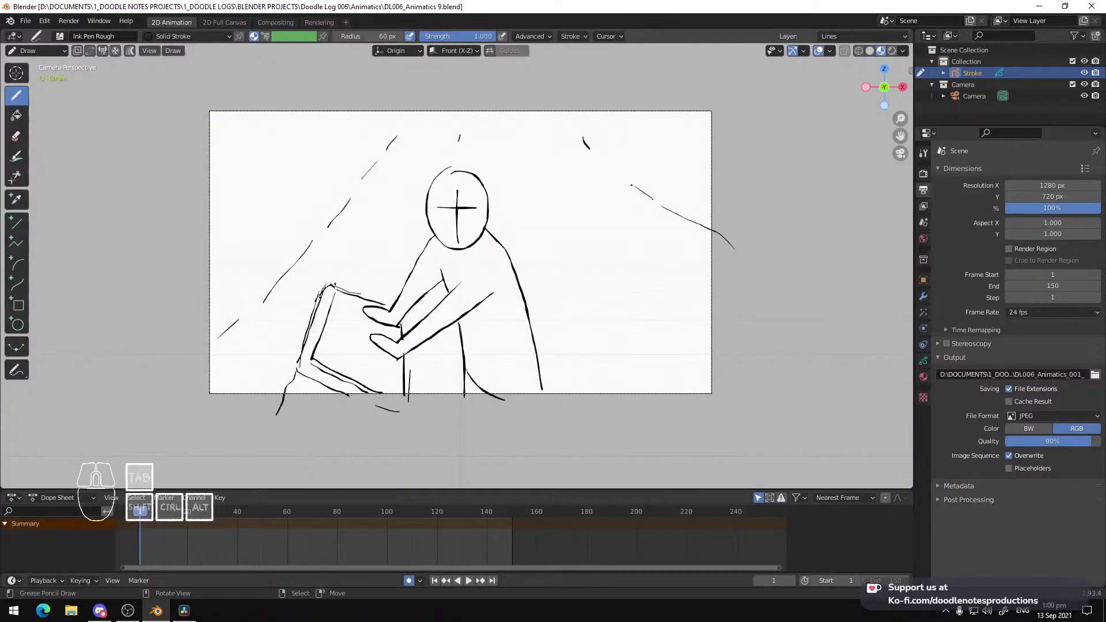
pyautogui.press('space')
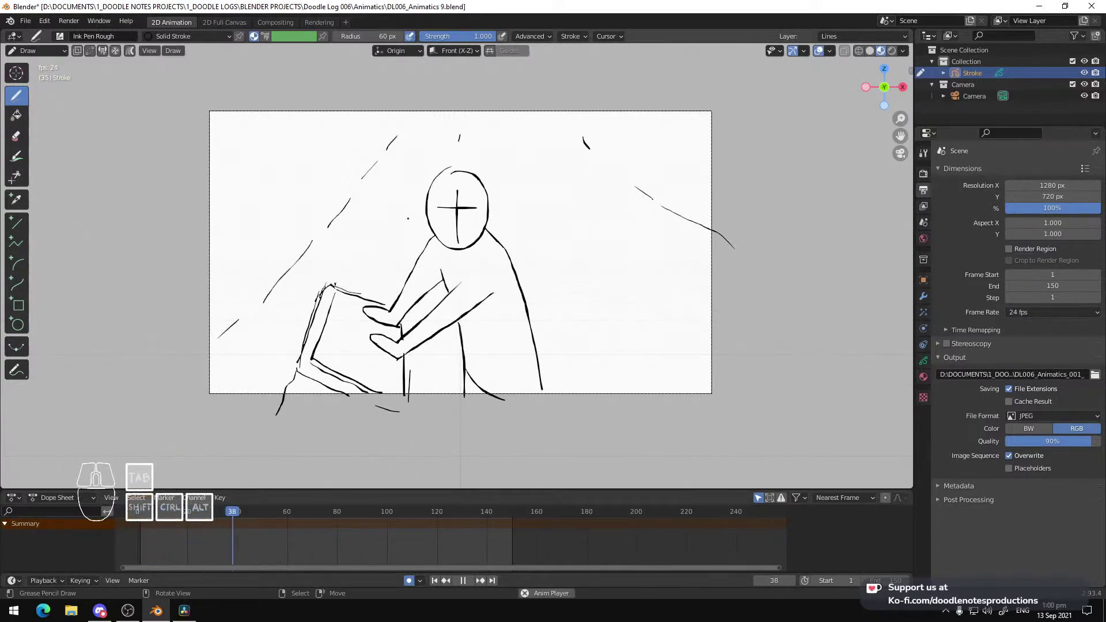
pyautogui.press('Escape')
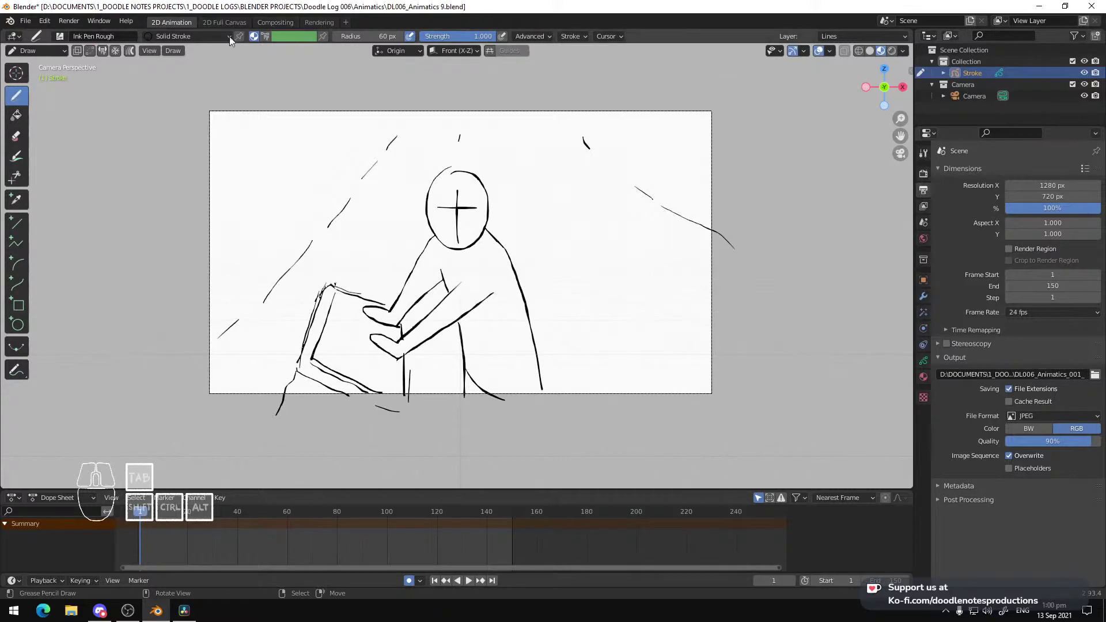
pyautogui.click(25, 22)
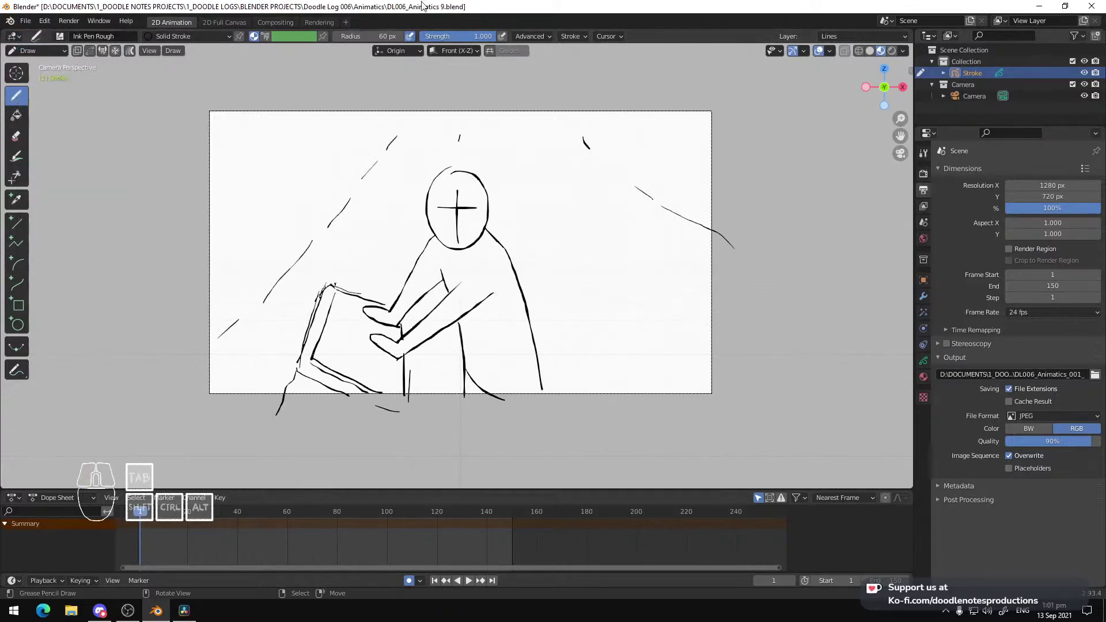
pyautogui.hotkey('ctrl', 's')
# Open DL006_Animatics 8.blend from the Doodle Log 006 Animatics folder
pyautogui.click(25, 21)
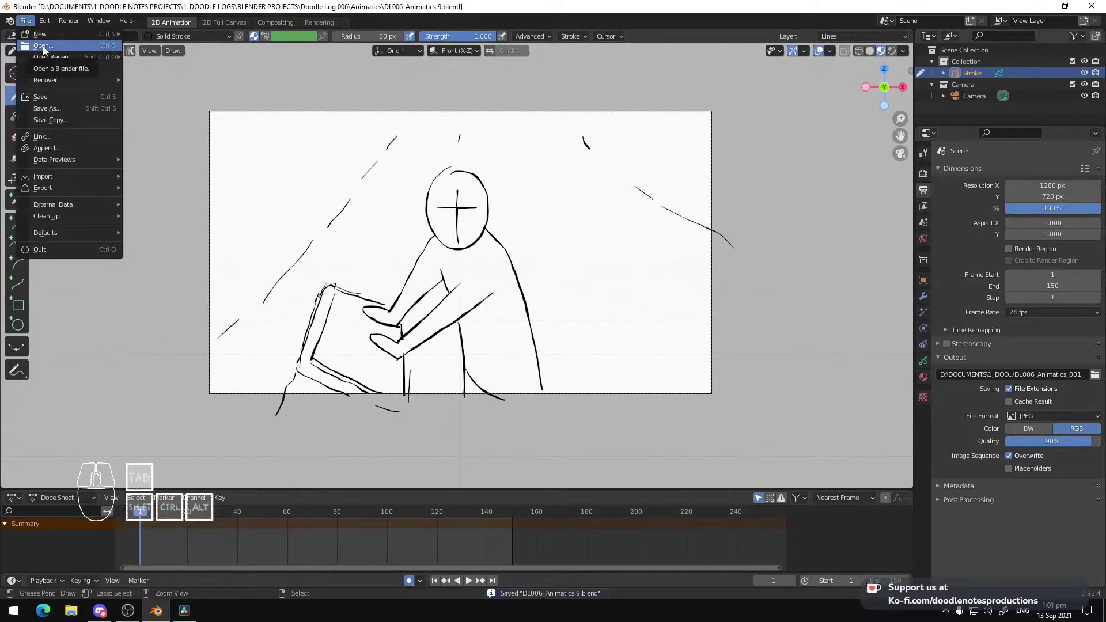
pyautogui.click(43, 46)
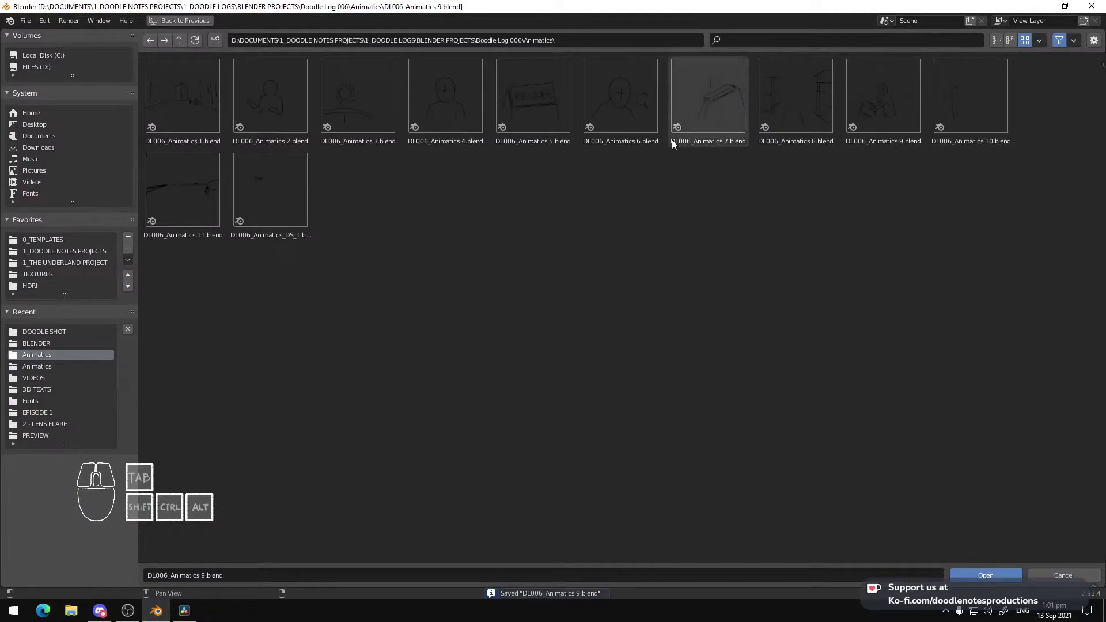
pyautogui.click(264, 206)
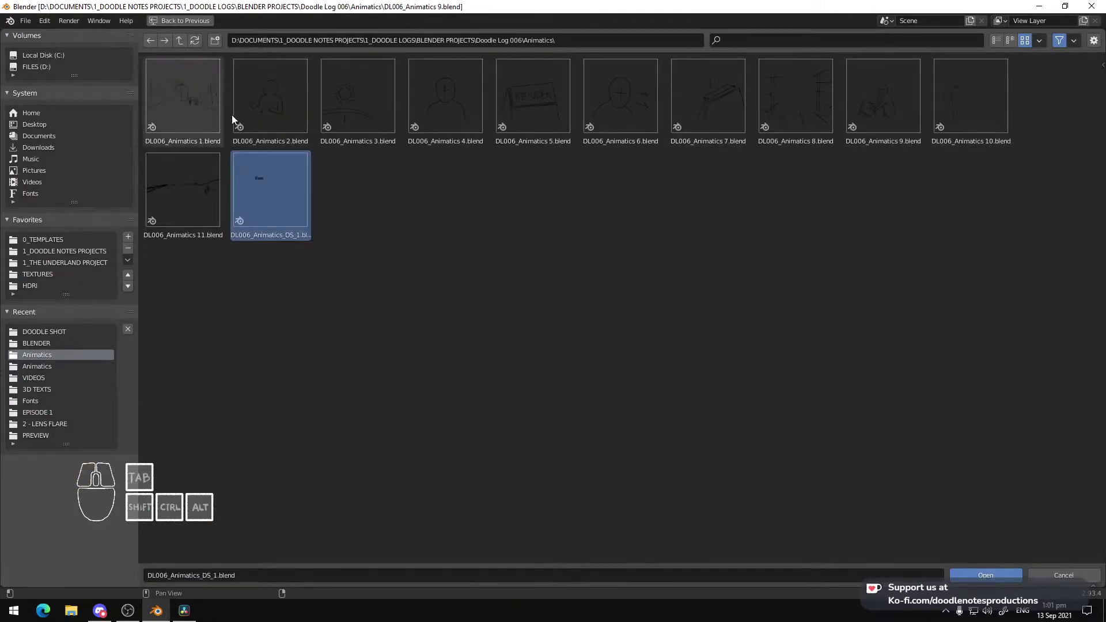
pyautogui.click(390, 191)
pyautogui.click(205, 197)
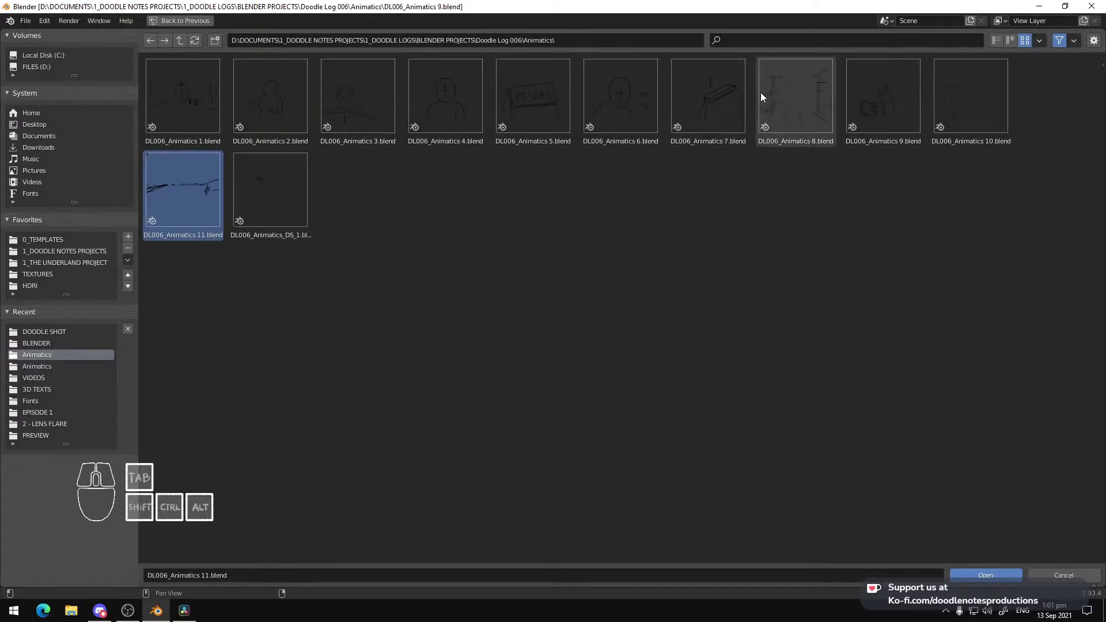
pyautogui.click(901, 116)
pyautogui.click(976, 111)
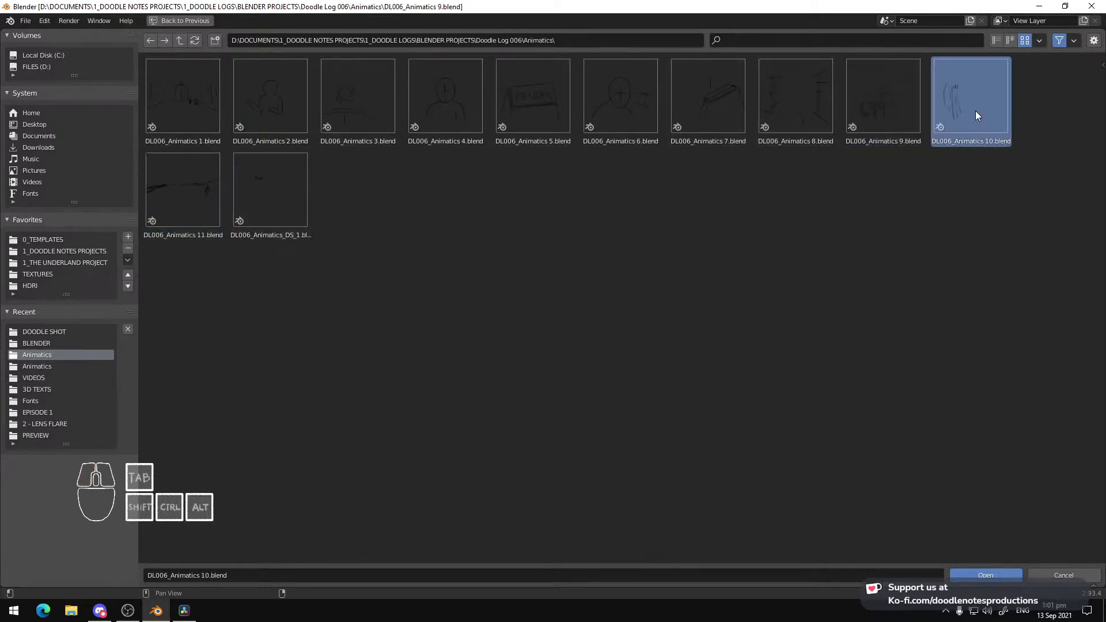
pyautogui.click(783, 108)
pyautogui.doubleClick(781, 98)
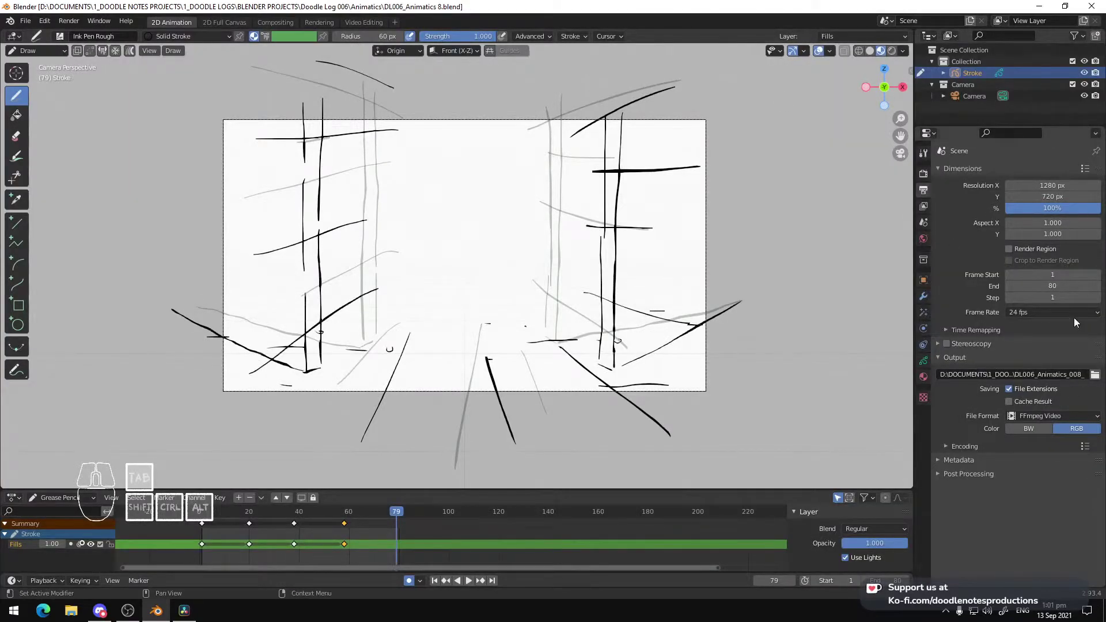
# Check the available output file formats and play the corridor shot's animation
pyautogui.click(1036, 416)
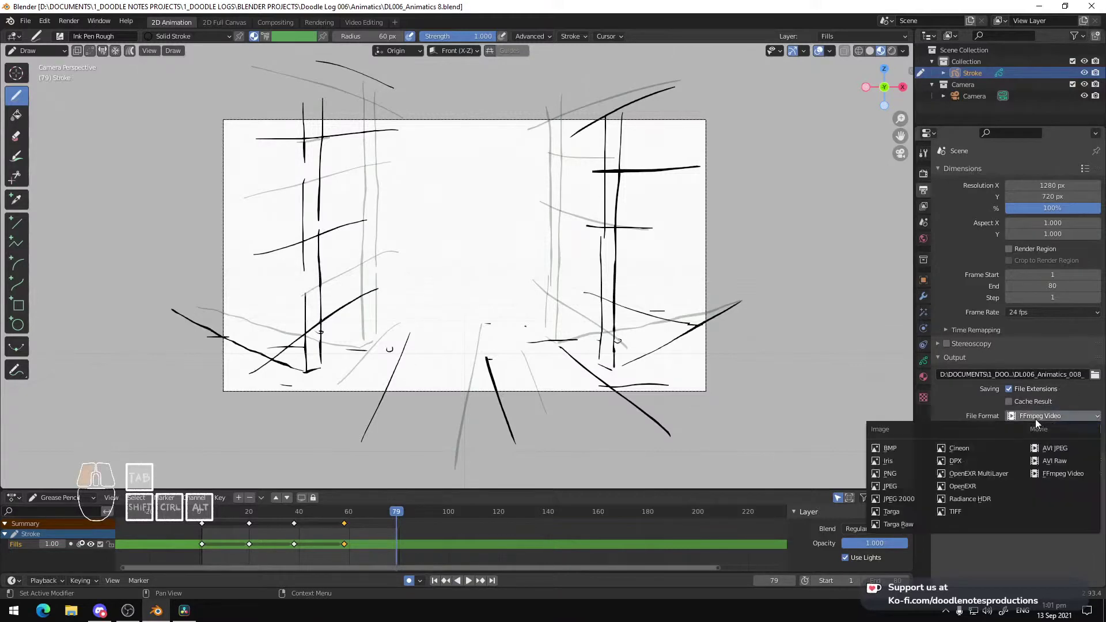
pyautogui.click(1041, 417)
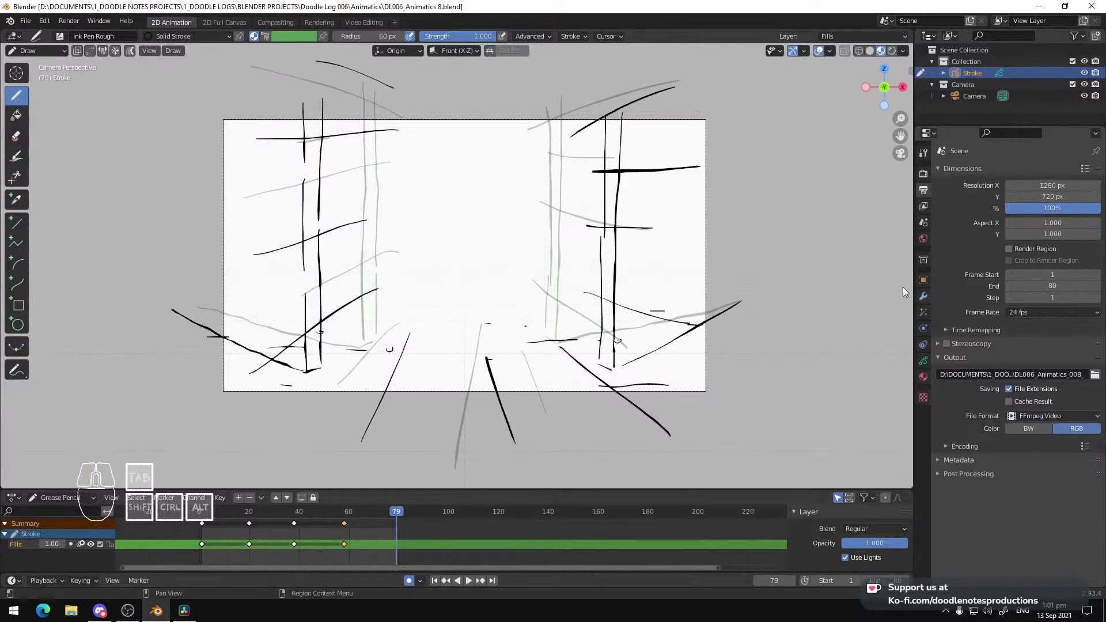
pyautogui.click(199, 531)
pyautogui.press('space')
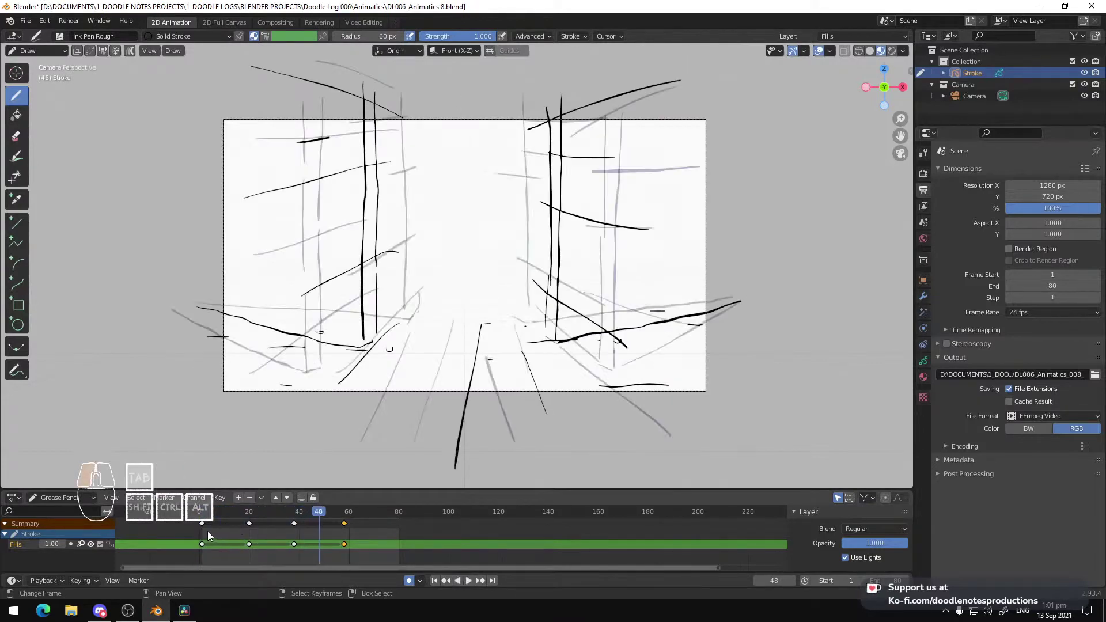
pyautogui.press('Escape')
# Save the current file and save it again under the new name DL006_Animatics 12.blend
pyautogui.hotkey('ctrl', 's')
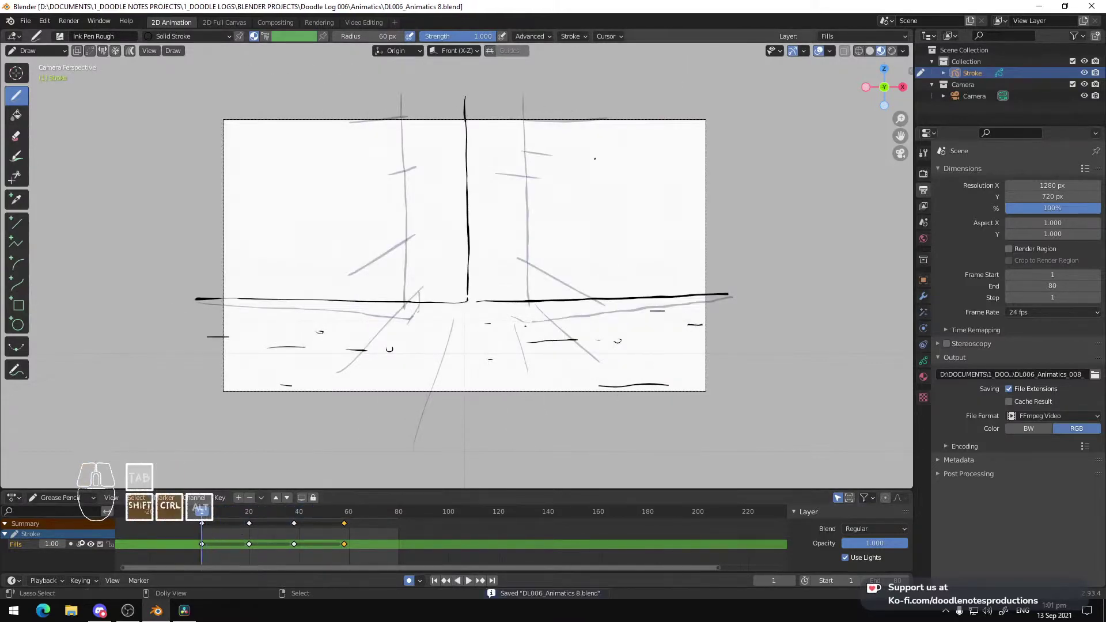
pyautogui.hotkey('ctrl', 'shift', 's')
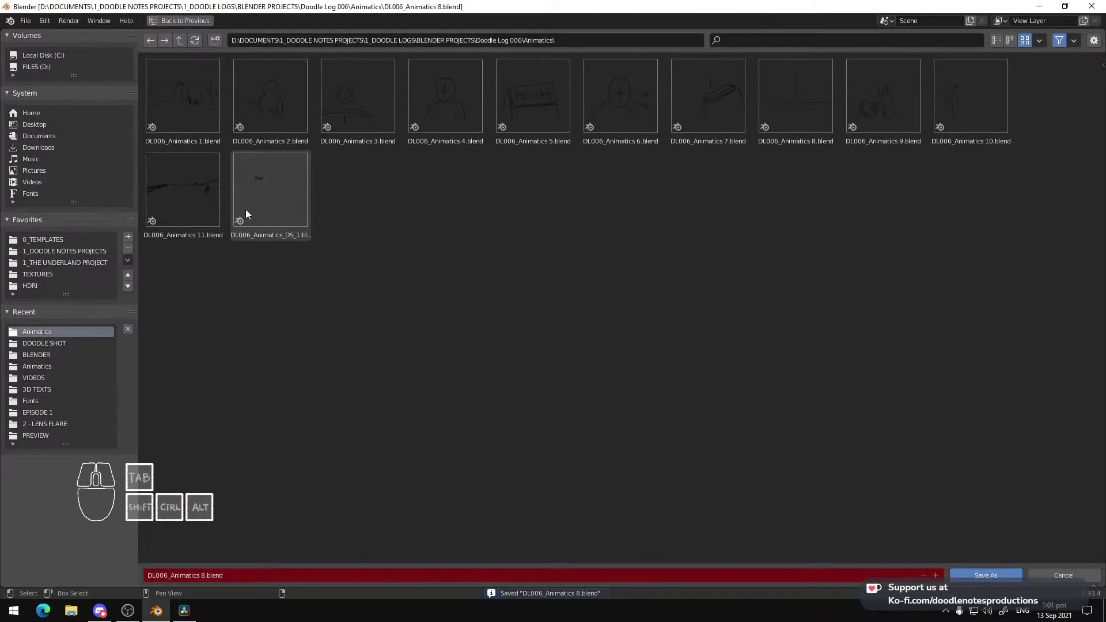
pyautogui.click(193, 206)
pyautogui.click(211, 575)
pyautogui.click(209, 575)
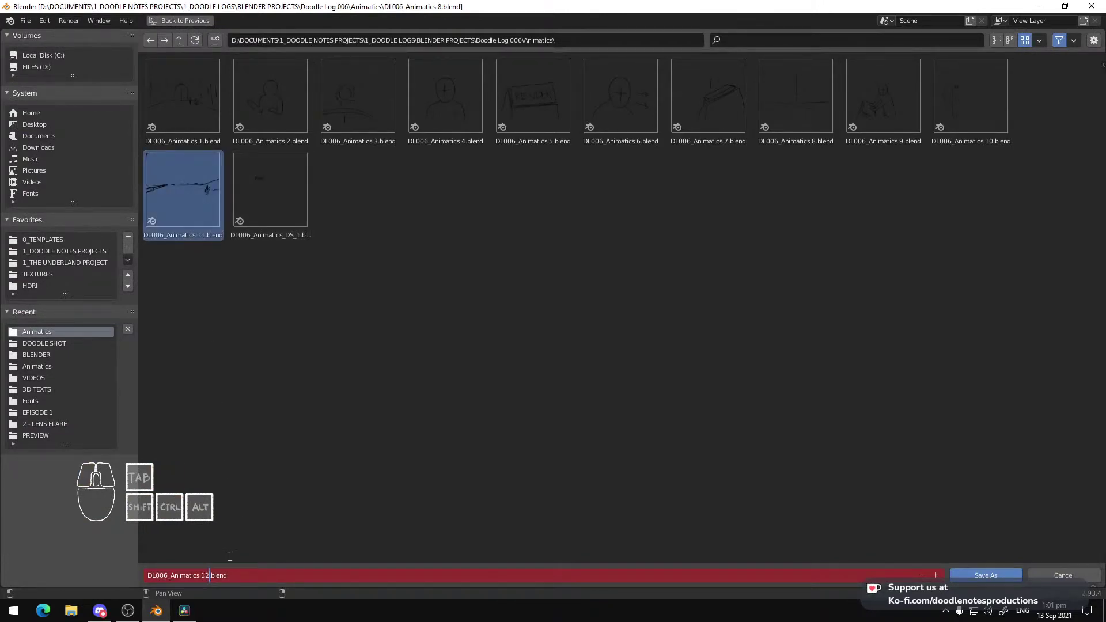
pyautogui.press('Return')
pyautogui.press('Return')
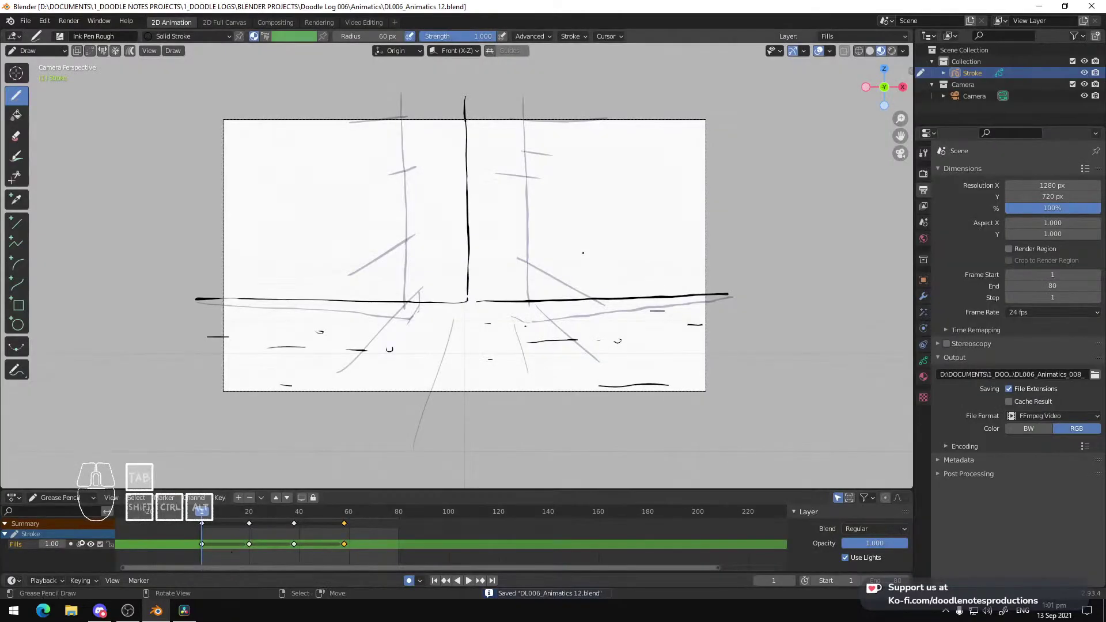
# Delete all drawing keyframes of the Stroke object in Object Mode and return to Draw mode
pyautogui.hotkey('ctrl', 'Tab')
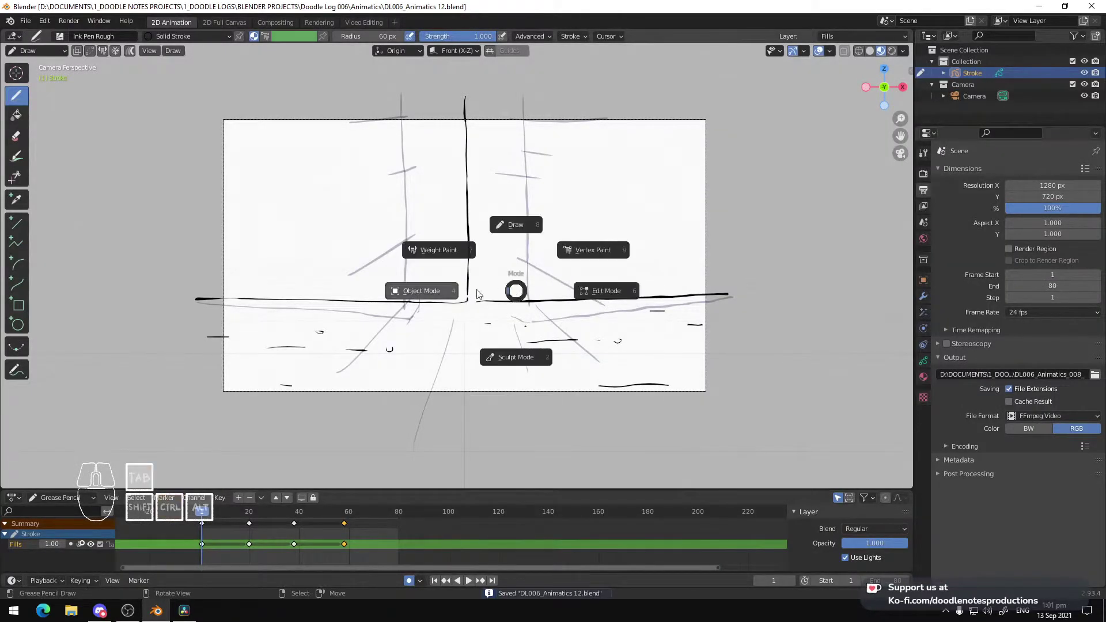
pyautogui.click(477, 295)
pyautogui.press('a')
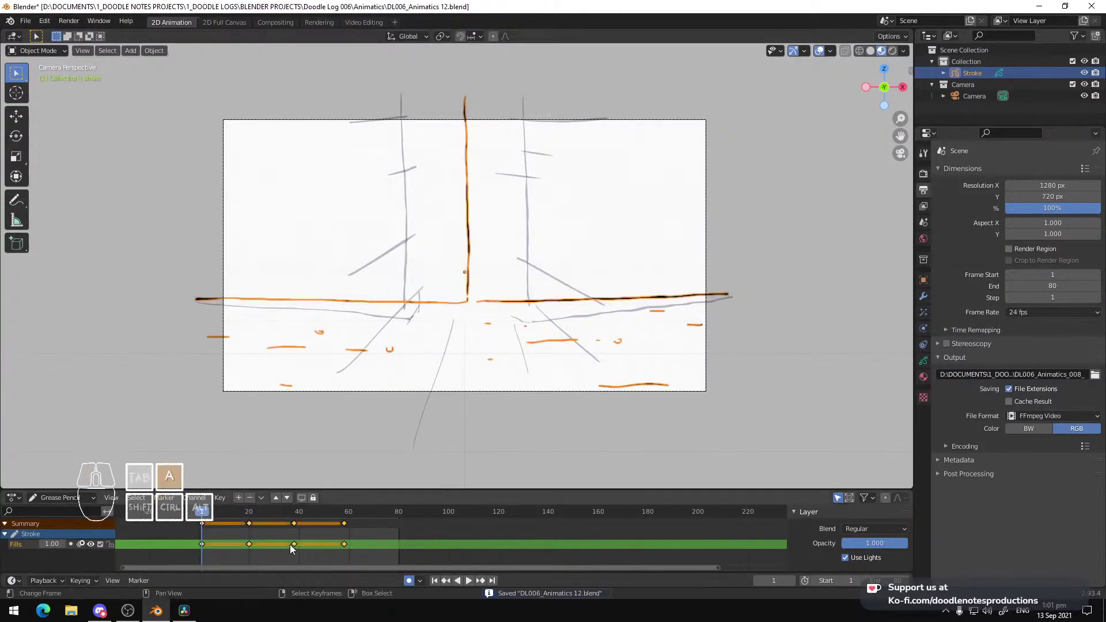
pyautogui.press('Delete')
pyautogui.hotkey('ctrl', 'Tab')
pyautogui.click(636, 186)
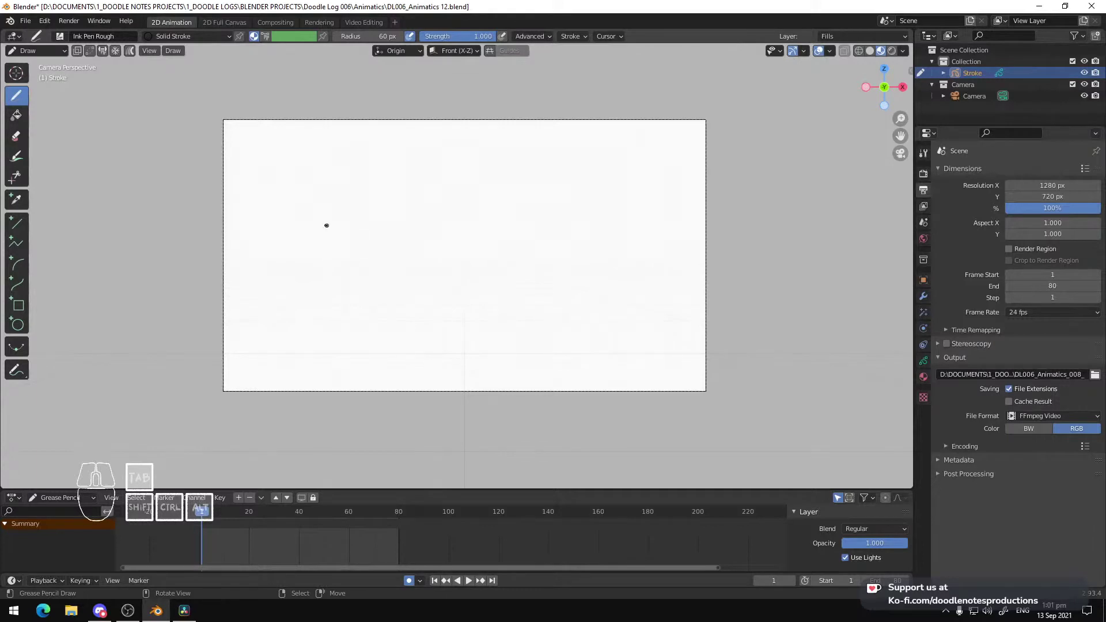
pyautogui.moveTo(369, 202)
pyautogui.mouseDown()
pyautogui.moveTo(330, 257)
pyautogui.moveTo(420, 230)
pyautogui.moveTo(337, 205)
pyautogui.moveTo(382, 287)
pyautogui.mouseUp()
pyautogui.hotkey('ctrl', 'z')
pyautogui.hotkey('ctrl', 'z')
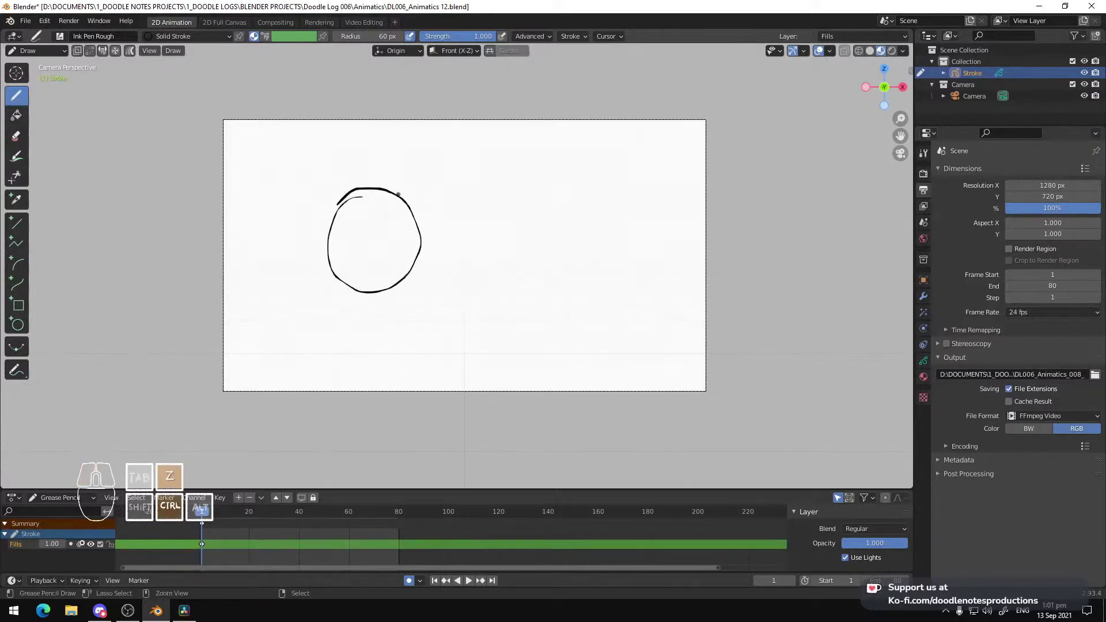
# Sketch a character in the left half of the frame with an oval head, crossed facial guidelines and two shoulder lines
pyautogui.moveTo(379, 172)
pyautogui.mouseDown()
pyautogui.moveTo(341, 202)
pyautogui.moveTo(397, 268)
pyautogui.moveTo(401, 164)
pyautogui.moveTo(353, 173)
pyautogui.moveTo(397, 258)
pyautogui.mouseUp()
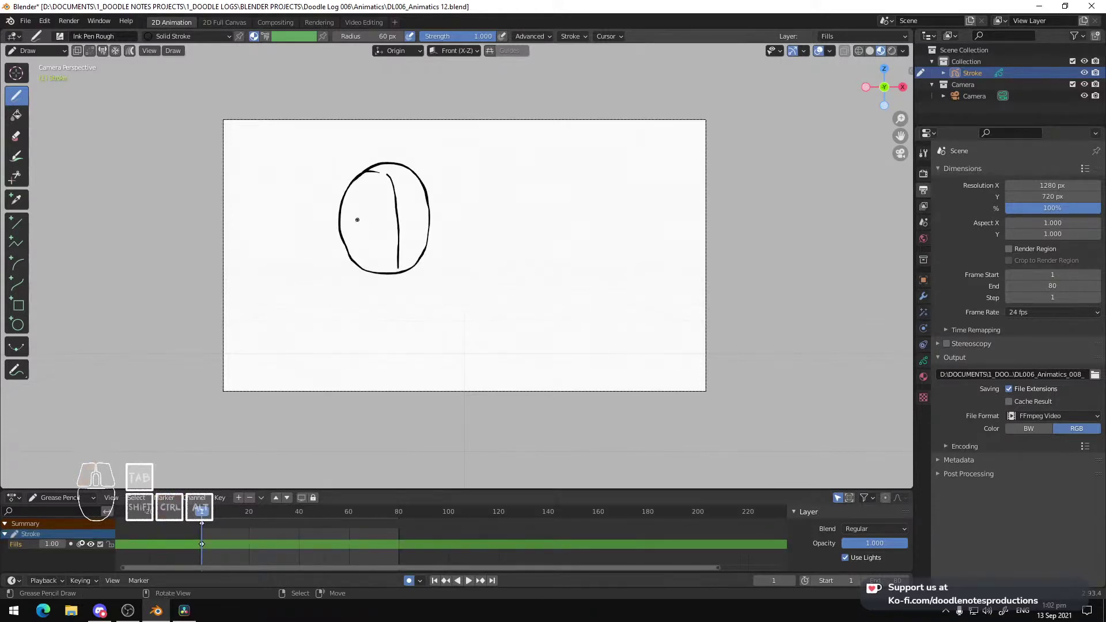
pyautogui.moveTo(358, 220); pyautogui.dragTo(429, 216)
pyautogui.hotkey('ctrl', 'z')
pyautogui.moveTo(358, 217); pyautogui.dragTo(426, 214)
pyautogui.moveTo(335, 276)
pyautogui.mouseDown()
pyautogui.moveTo(269, 327)
pyautogui.moveTo(249, 402)
pyautogui.mouseUp()
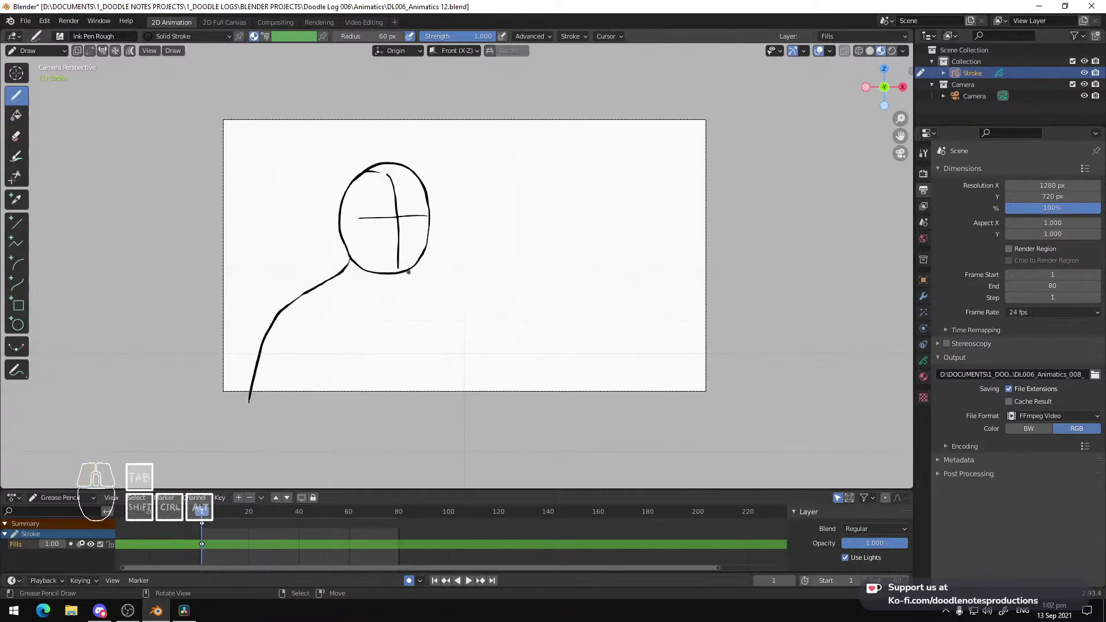
pyautogui.moveTo(409, 271); pyautogui.dragTo(461, 389)
pyautogui.moveTo(505, 252); pyautogui.dragTo(668, 249)
pyautogui.moveTo(610, 205)
pyautogui.mouseDown()
pyautogui.moveTo(700, 239)
pyautogui.moveTo(631, 291)
pyautogui.mouseUp()
pyautogui.hotkey('ctrl', 'z')
pyautogui.hotkey('ctrl', 'z')
pyautogui.moveTo(681, 234)
pyautogui.mouseDown()
pyautogui.moveTo(561, 236)
pyautogui.moveTo(581, 221)
pyautogui.mouseUp()
pyautogui.moveTo(510, 253); pyautogui.dragTo(582, 277)
pyautogui.hotkey('ctrl', 'z')
pyautogui.hotkey('ctrl', 'z')
pyautogui.hotkey('ctrl', 'z')
pyautogui.moveTo(265, 239); pyautogui.dragTo(127, 245)
pyautogui.moveTo(163, 219); pyautogui.dragTo(161, 269)
pyautogui.hotkey('ctrl', 'z')
pyautogui.hotkey('ctrl', 'z')
pyautogui.moveTo(506, 248)
pyautogui.mouseDown()
pyautogui.moveTo(634, 248)
pyautogui.moveTo(618, 278)
pyautogui.mouseUp()
pyautogui.hotkey('ctrl', 'z')
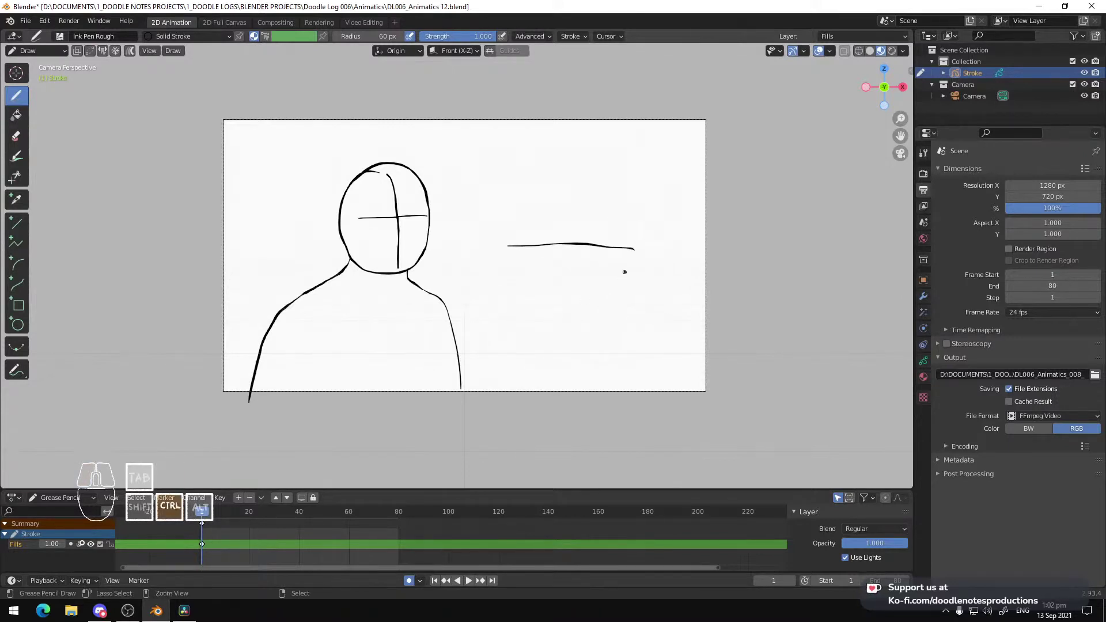
pyautogui.hotkey('ctrl', 'z')
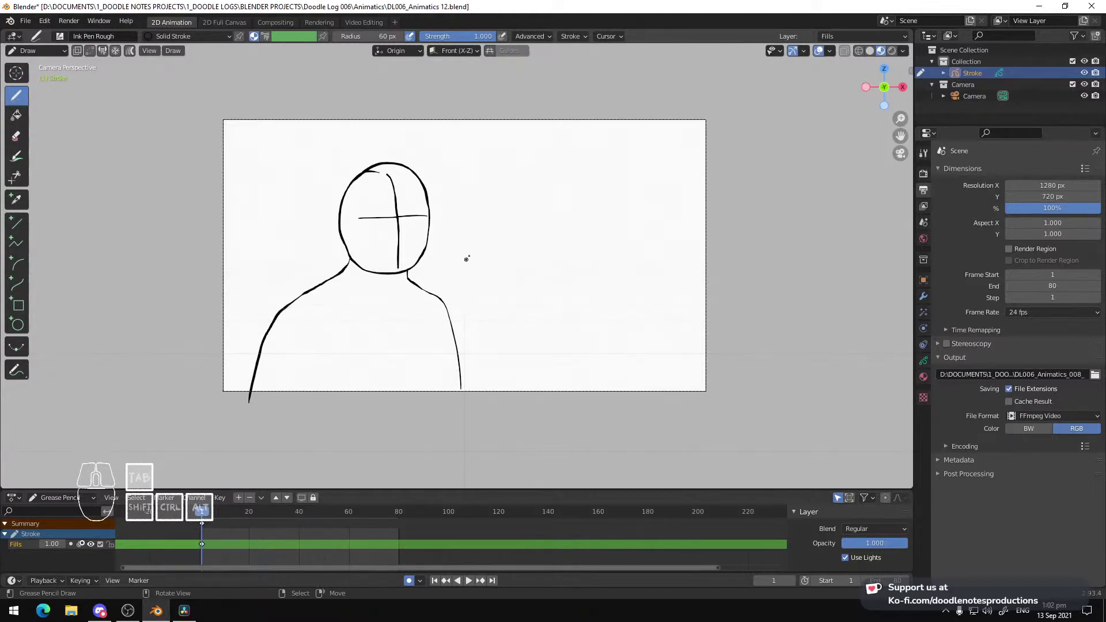
# On the Lines layer, draw two near-vertical lines from above the frame down beside the character's head, plus a broken horizontal line from their base
pyautogui.click(924, 361)
pyautogui.click(1024, 222)
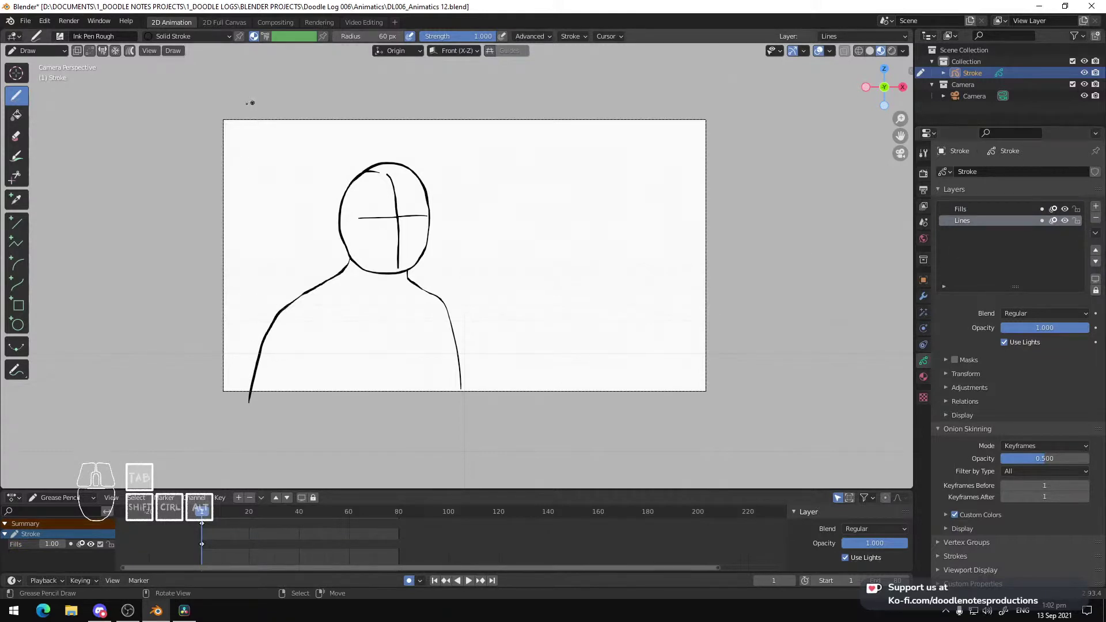
pyautogui.moveTo(428, 62); pyautogui.dragTo(469, 324)
pyautogui.hotkey('ctrl', 'z')
pyautogui.moveTo(442, 73); pyautogui.dragTo(464, 364)
pyautogui.hotkey('ctrl', 'z')
pyautogui.moveTo(423, 70); pyautogui.dragTo(442, 325)
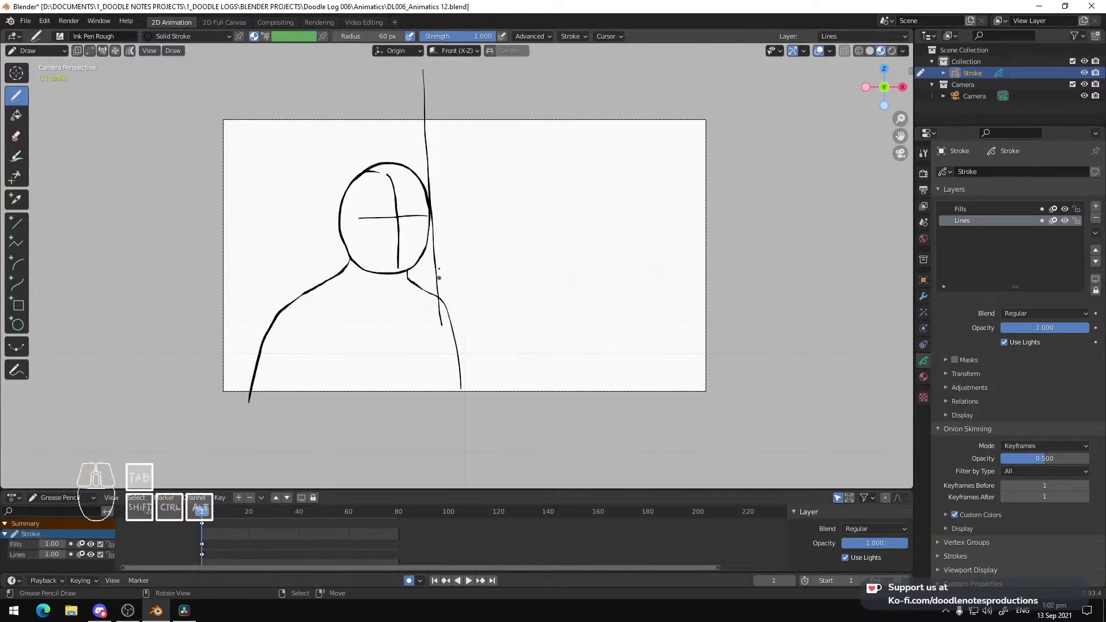
pyautogui.hotkey('ctrl', 'z')
pyautogui.moveTo(419, 68); pyautogui.dragTo(440, 304)
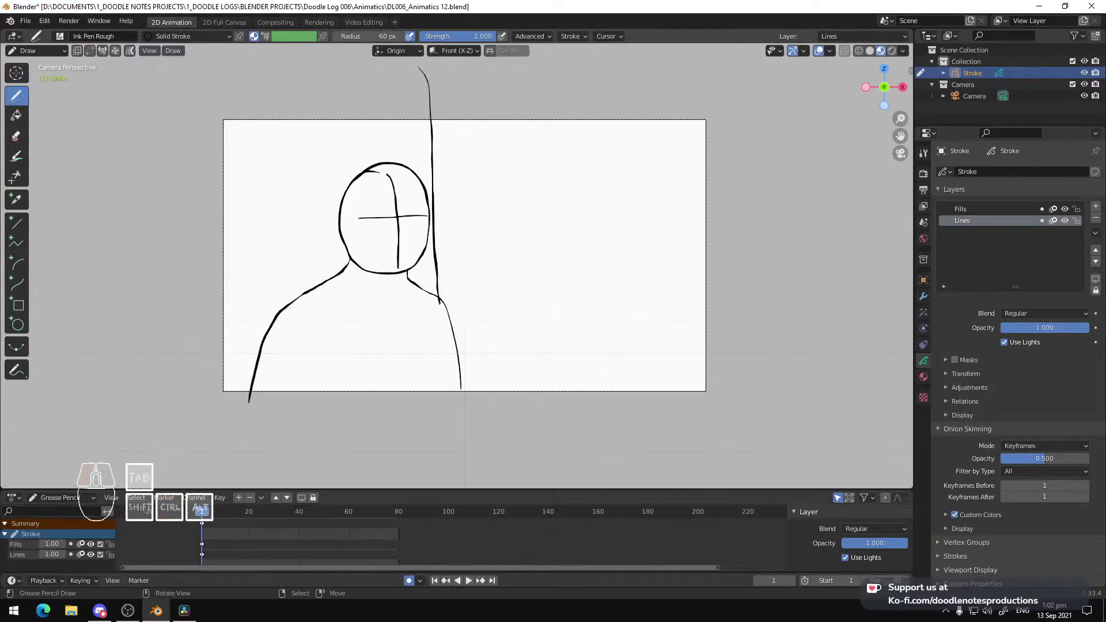
pyautogui.moveTo(436, 70); pyautogui.dragTo(455, 269)
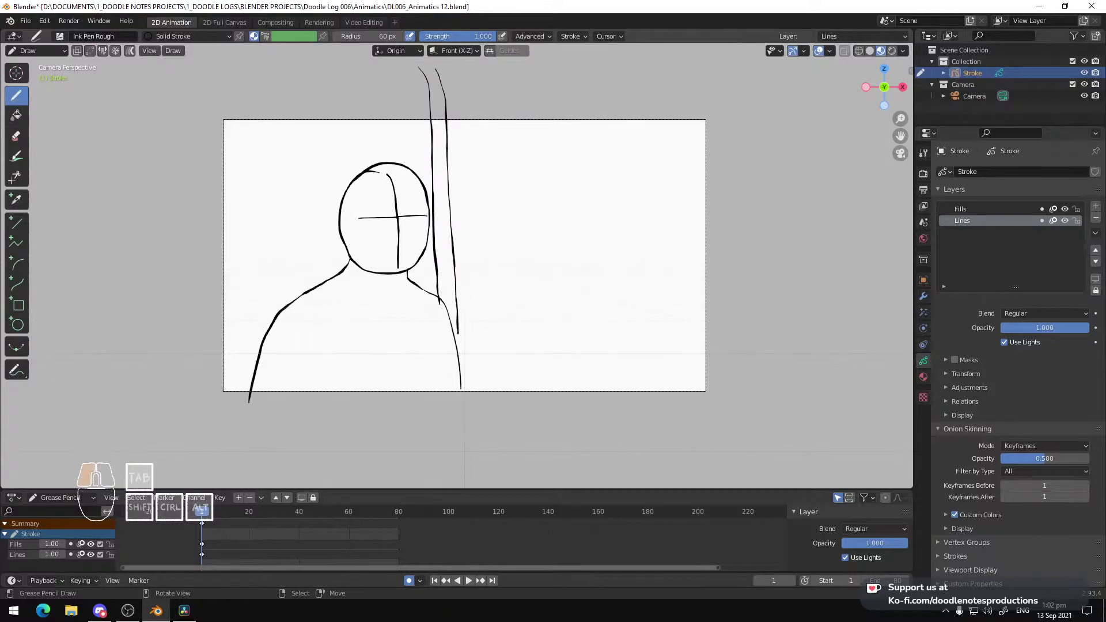
pyautogui.moveTo(458, 333); pyautogui.dragTo(552, 326)
pyautogui.moveTo(532, 84); pyautogui.dragTo(547, 236)
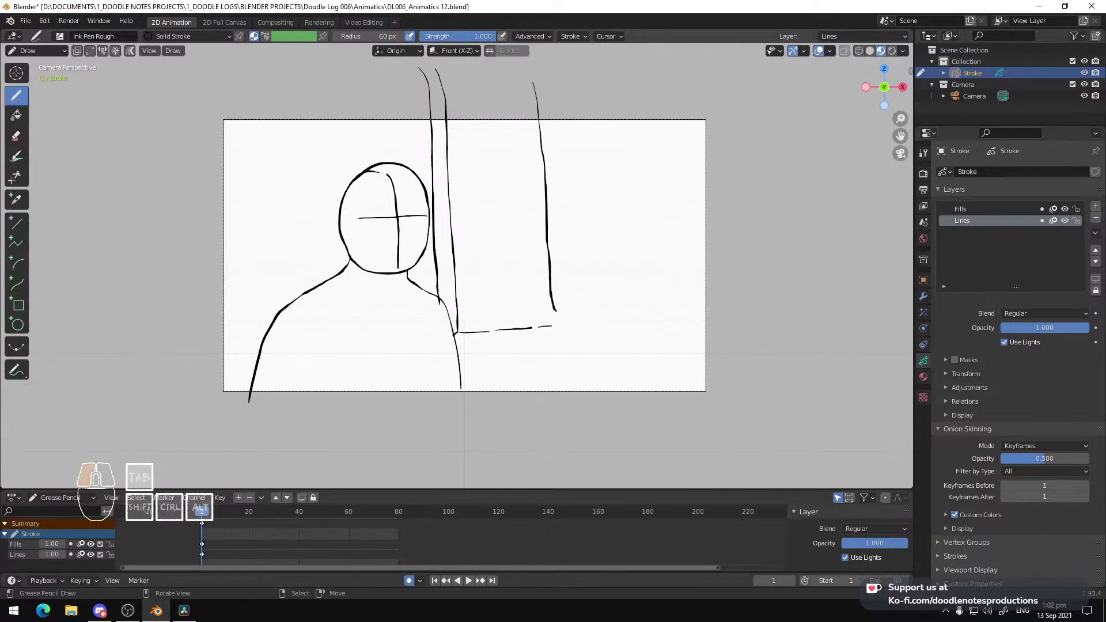
pyautogui.moveTo(570, 57)
pyautogui.mouseDown()
pyautogui.moveTo(583, 87)
pyautogui.moveTo(585, 215)
pyautogui.mouseUp()
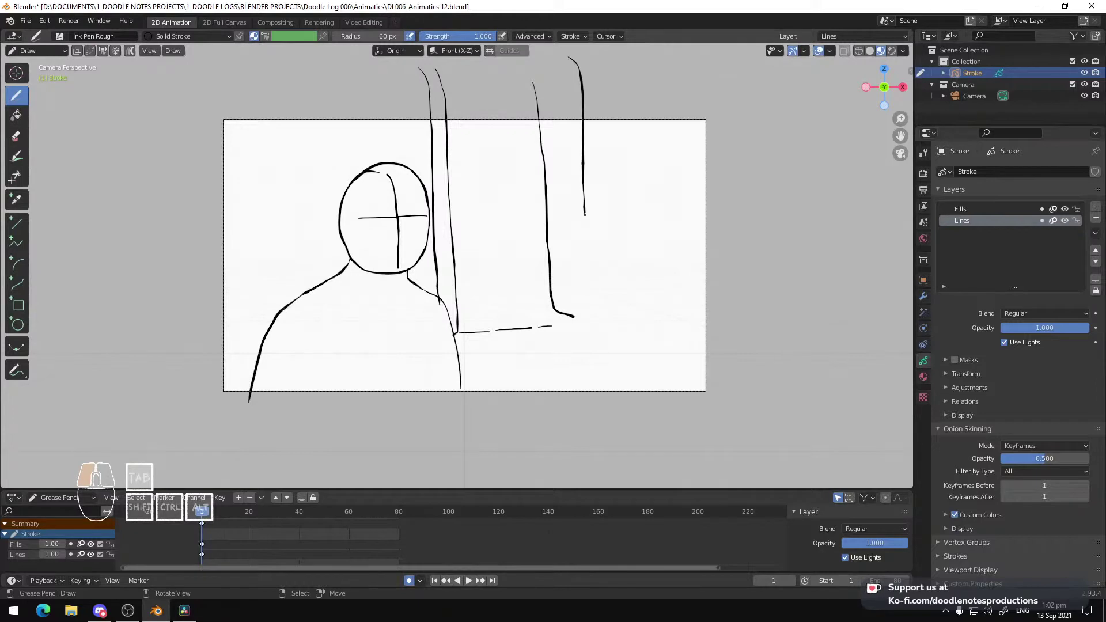
pyautogui.moveTo(590, 262)
pyautogui.mouseDown()
pyautogui.moveTo(566, 257)
pyautogui.moveTo(626, 260)
pyautogui.mouseUp()
pyautogui.hotkey('ctrl', 'z')
pyautogui.hotkey('ctrl', 'z')
pyautogui.moveTo(571, 315); pyautogui.dragTo(633, 317)
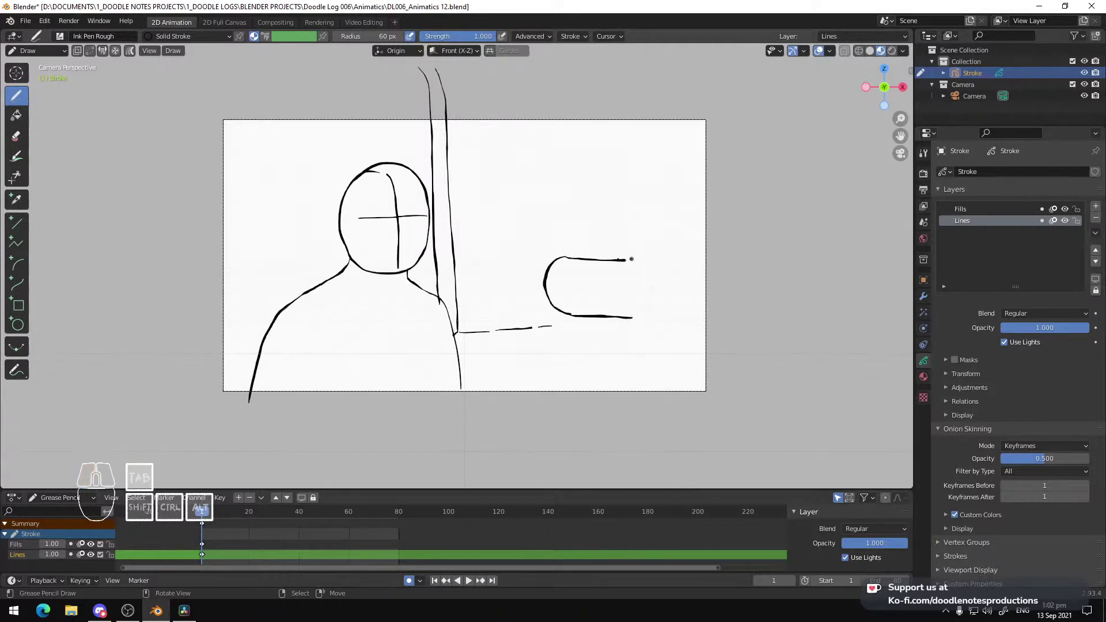
pyautogui.hotkey('ctrl', 'z')
pyautogui.moveTo(572, 314); pyautogui.dragTo(644, 317)
pyautogui.hotkey('ctrl', 'z')
pyautogui.hotkey('ctrl', 'z')
pyautogui.hotkey('ctrl', 'z')
pyautogui.hotkey('ctrl', 'z')
pyautogui.hotkey('ctrl', 'z')
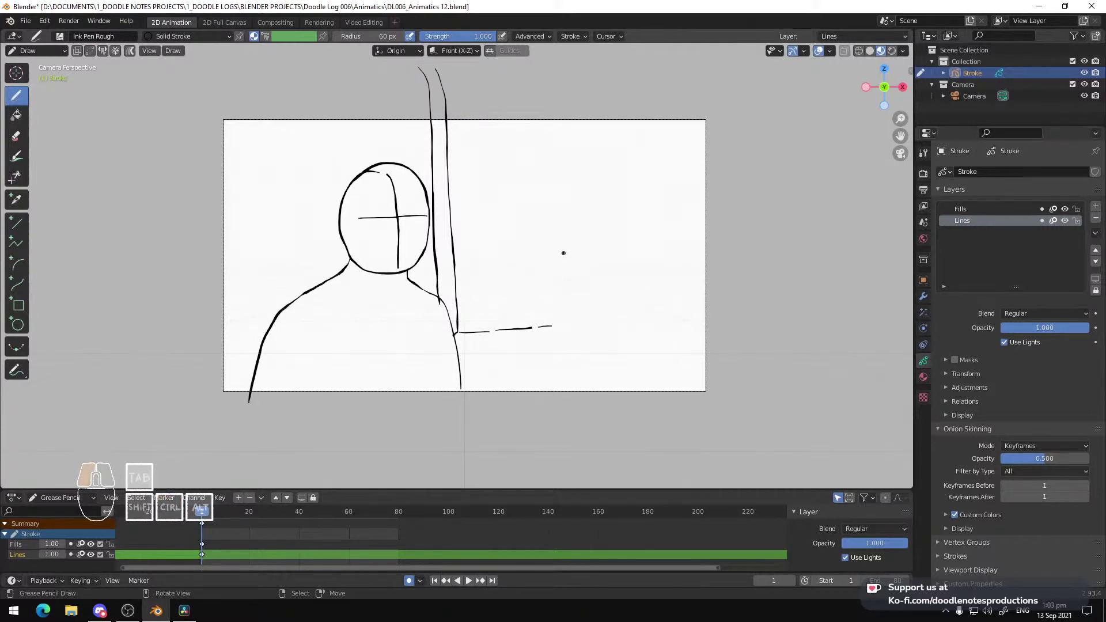
# Sketch a long horizontal shape with a rounded end in the right half of the frame, its two edges running past the frame's right border
pyautogui.moveTo(576, 322); pyautogui.dragTo(711, 340)
pyautogui.moveTo(562, 253); pyautogui.dragTo(730, 264)
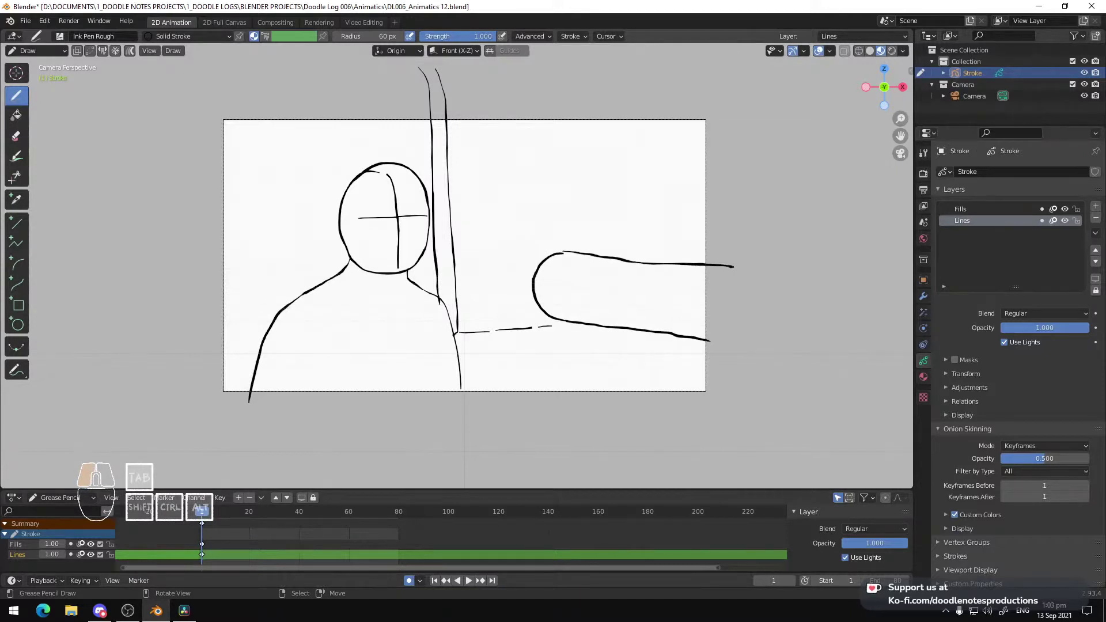
pyautogui.hotkey('ctrl', 'z')
pyautogui.moveTo(566, 253); pyautogui.dragTo(703, 272)
pyautogui.hotkey('ctrl', 'z')
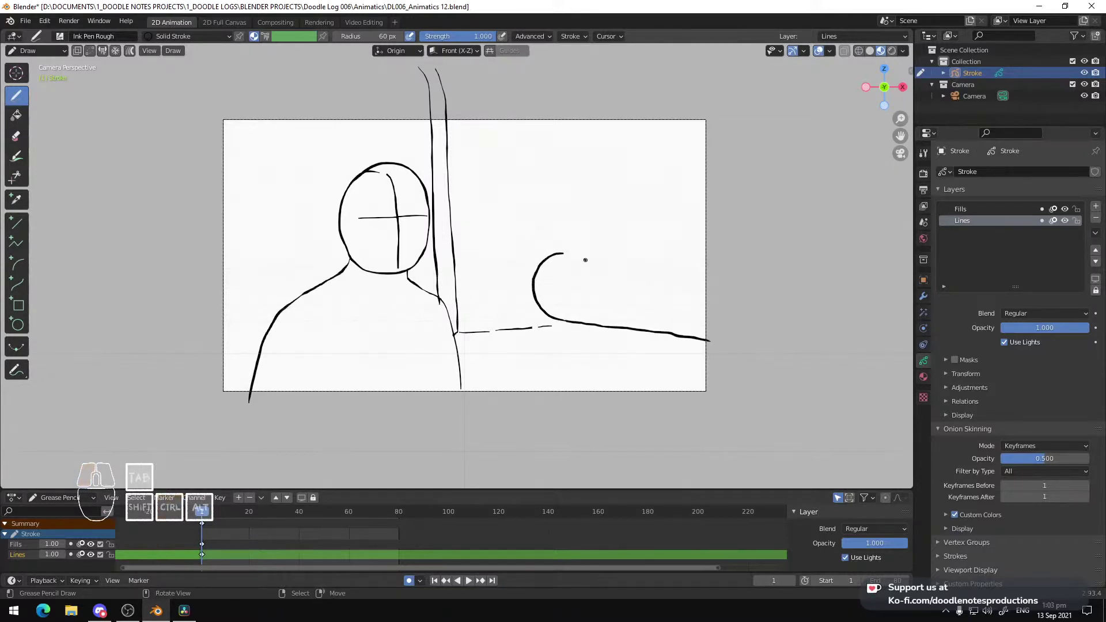
pyautogui.hotkey('ctrl', 'z')
pyautogui.moveTo(569, 252); pyautogui.dragTo(767, 264)
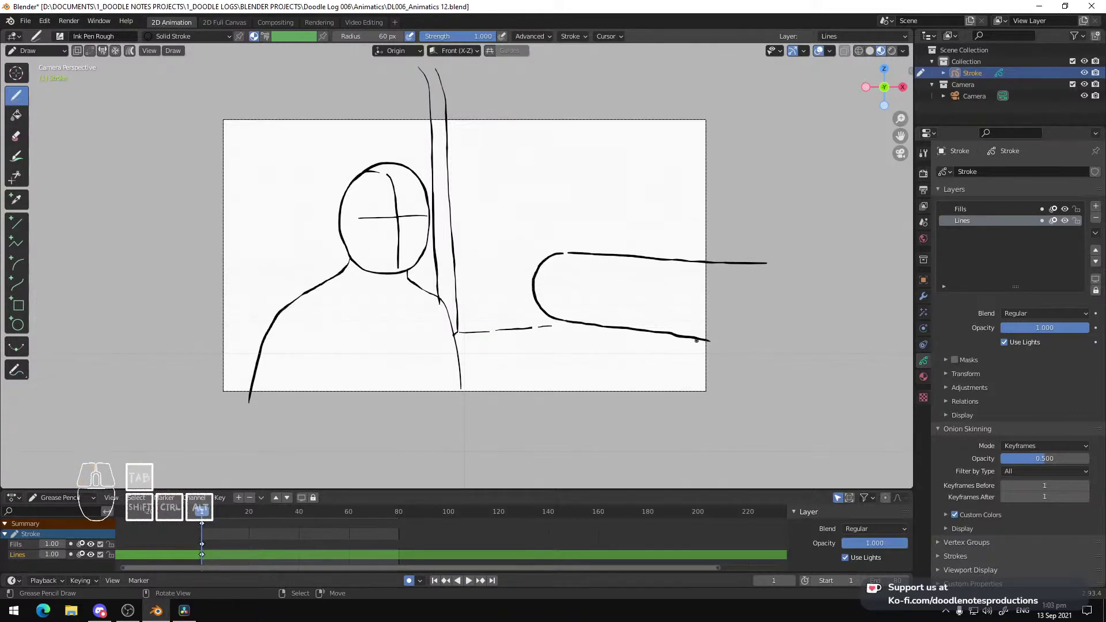
pyautogui.moveTo(738, 343); pyautogui.dragTo(792, 353)
pyautogui.moveTo(764, 264); pyautogui.dragTo(795, 267)
# Fill the inside of the long rounded shape with scattered, roughly horizontal detail strokes
pyautogui.moveTo(568, 274); pyautogui.dragTo(642, 277)
pyautogui.moveTo(602, 293); pyautogui.dragTo(626, 300)
pyautogui.moveTo(615, 307); pyautogui.dragTo(739, 302)
pyautogui.moveTo(677, 283); pyautogui.dragTo(788, 300)
pyautogui.moveTo(720, 330); pyautogui.dragTo(740, 331)
pyautogui.moveTo(638, 307); pyautogui.dragTo(710, 315)
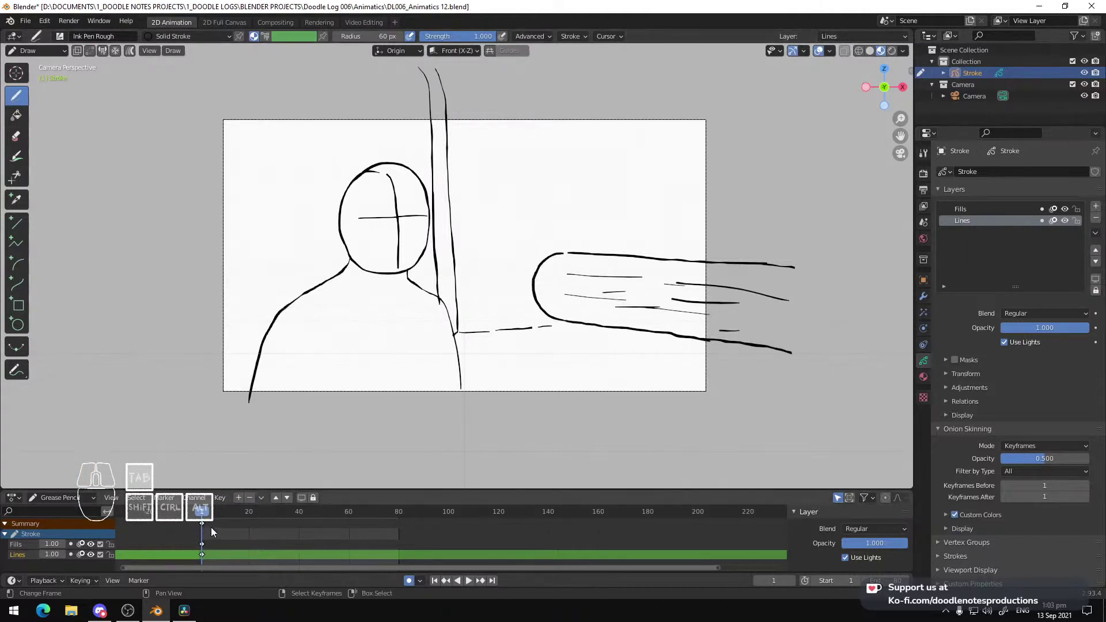
# Draw a second curved outline around the shape's rounded end at frame 1 and preview the playback
pyautogui.click(238, 512)
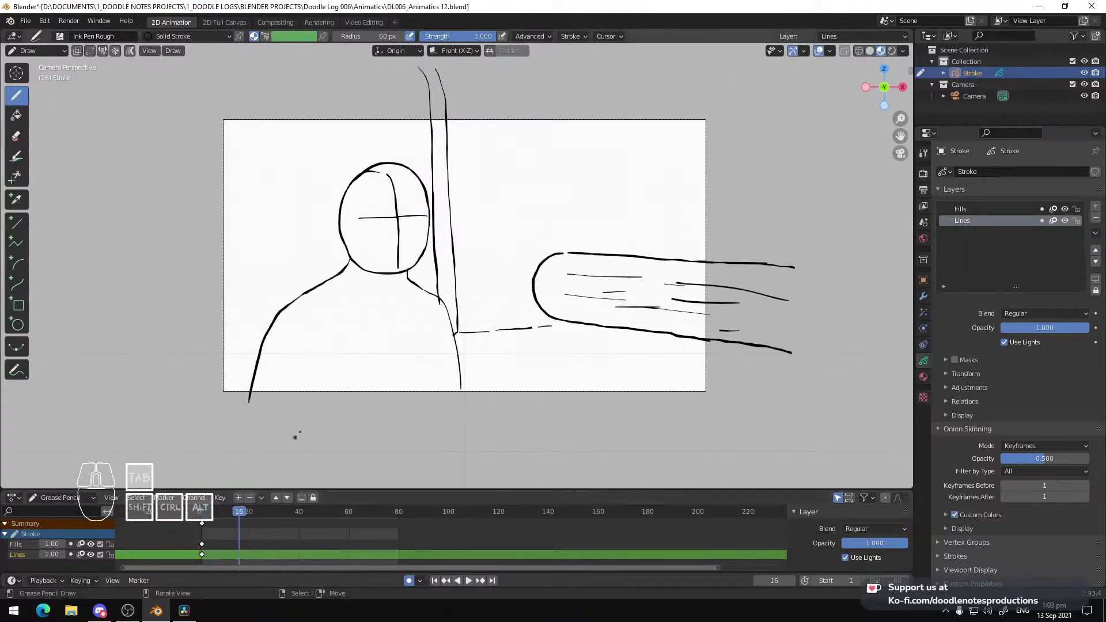
pyautogui.hotkey('shift', 'Left')
pyautogui.moveTo(550, 244)
pyautogui.mouseDown()
pyautogui.moveTo(526, 308)
pyautogui.moveTo(572, 330)
pyautogui.mouseUp()
pyautogui.hotkey('ctrl', 'z')
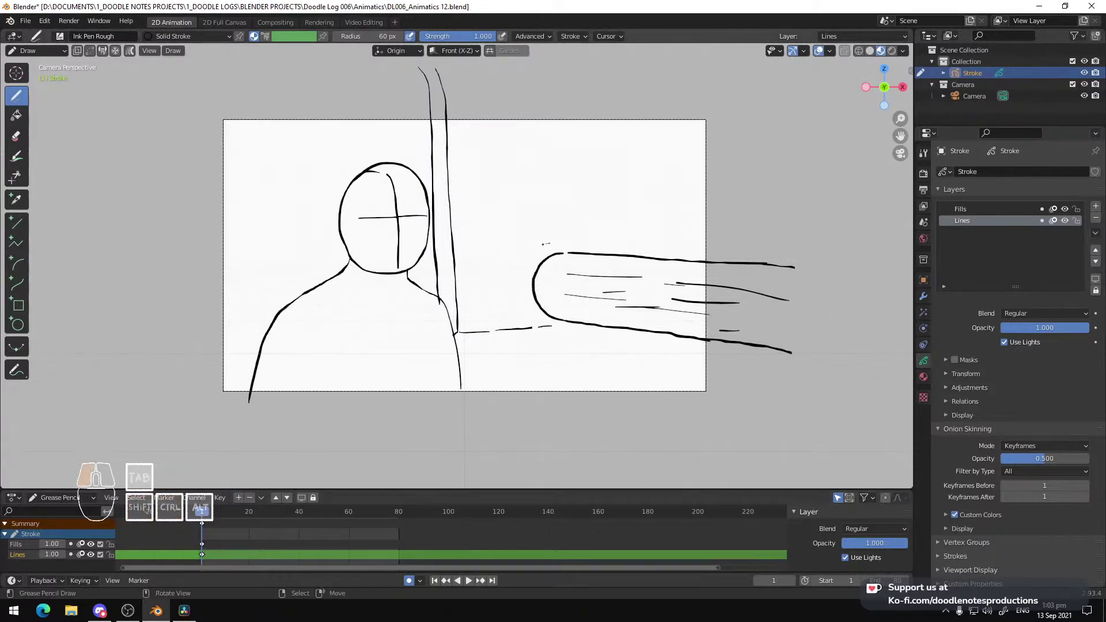
pyautogui.moveTo(549, 245)
pyautogui.mouseDown()
pyautogui.moveTo(539, 321)
pyautogui.moveTo(565, 322)
pyautogui.moveTo(582, 255)
pyautogui.mouseUp()
pyautogui.press('space')
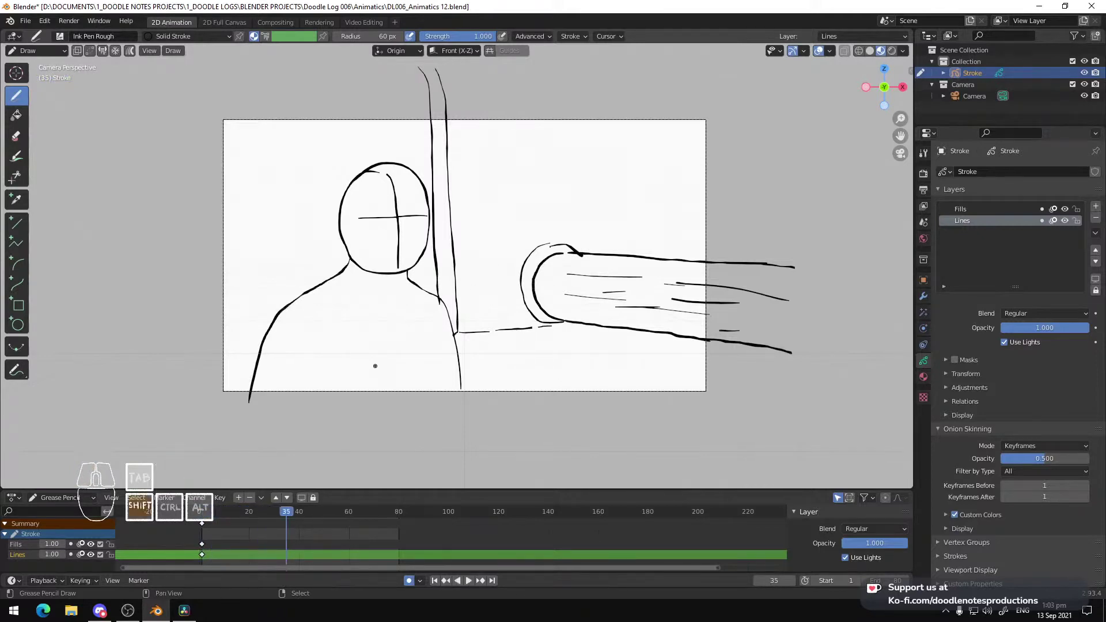
pyautogui.press('Escape')
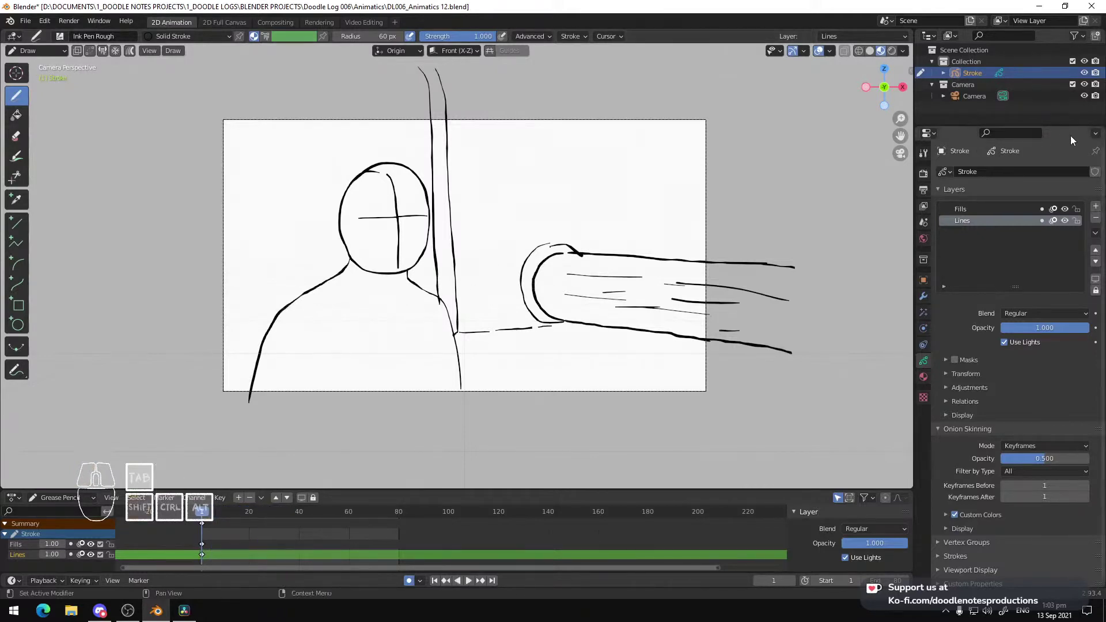
# Lock the Lines layer, make Fills the active layer, preview the playback and save the file
pyautogui.click(1077, 221)
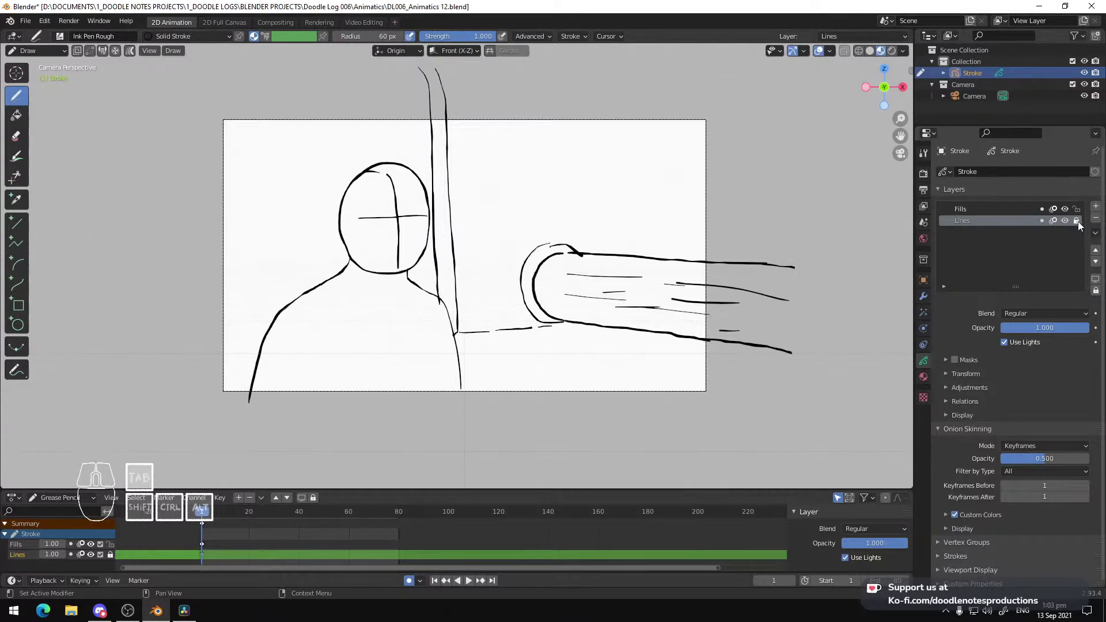
pyautogui.click(1001, 208)
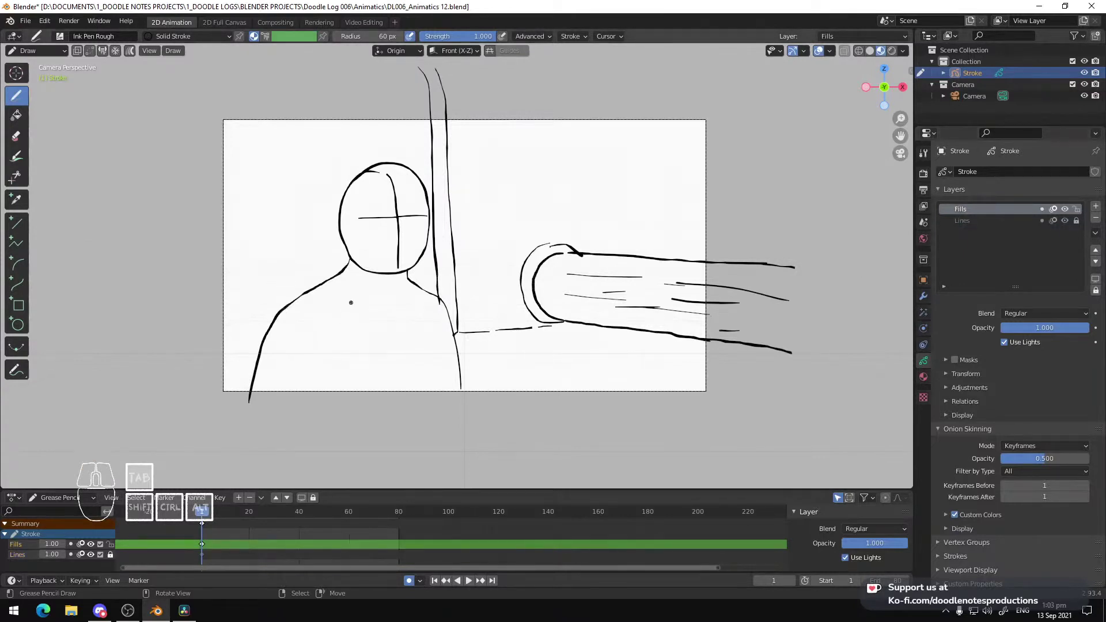
pyautogui.press('space')
pyautogui.press('space')
pyautogui.click(207, 527)
pyautogui.hotkey('ctrl', 's')
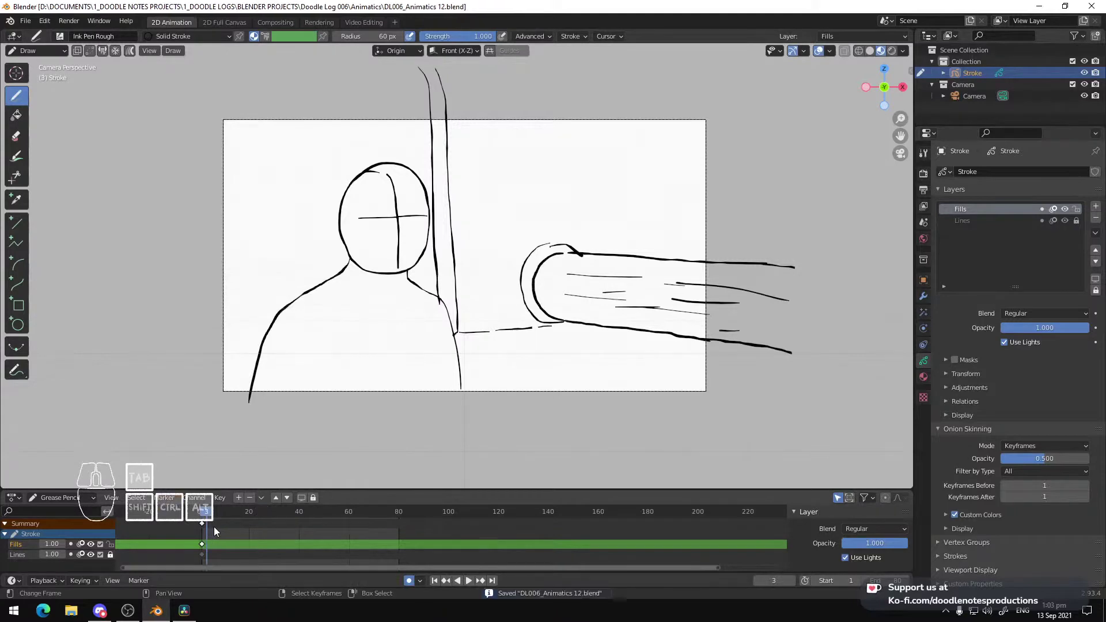
# Switch to DaVinci Resolve and play the Doodle Log 006 timeline from just after the last video clip to hear the voice-over
pyautogui.click(184, 611)
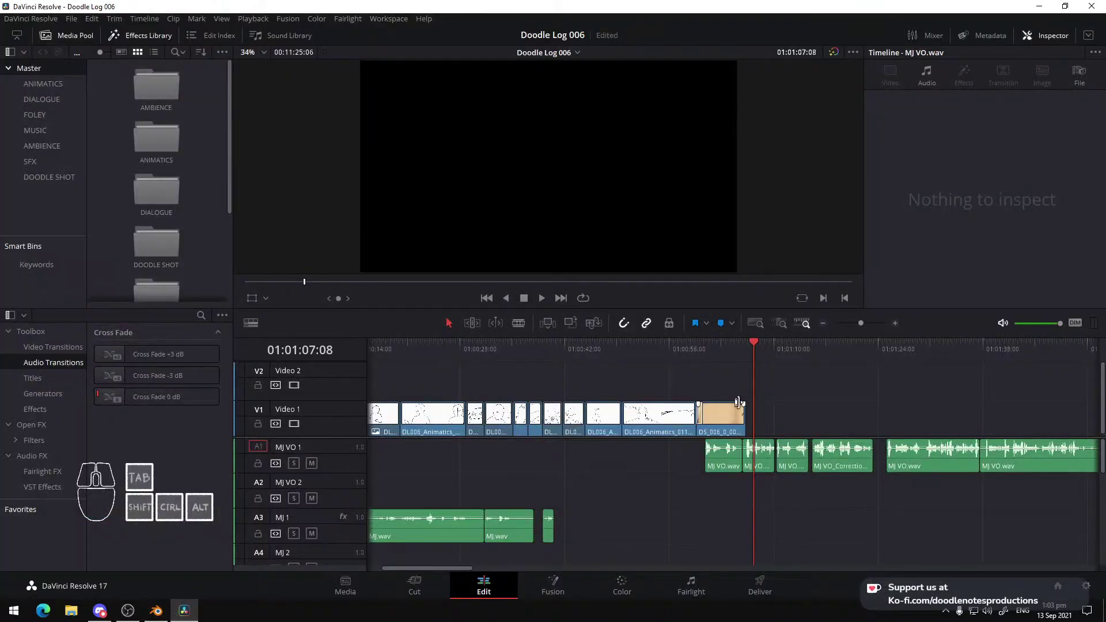
pyautogui.click(740, 349)
pyautogui.press('space')
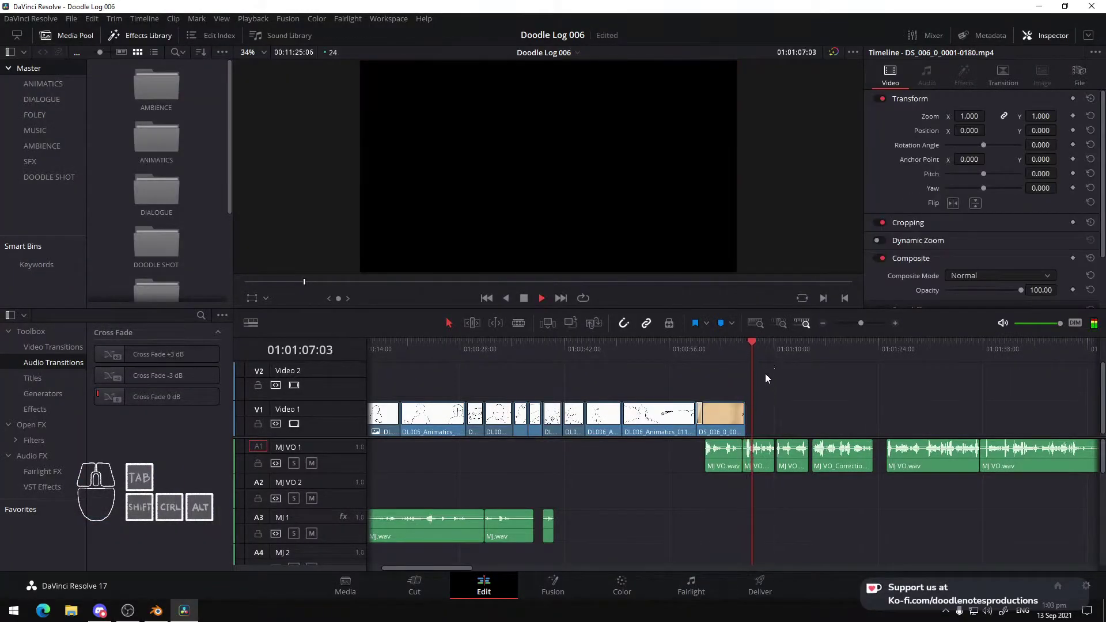
pyautogui.scroll(-3, 575, 393)
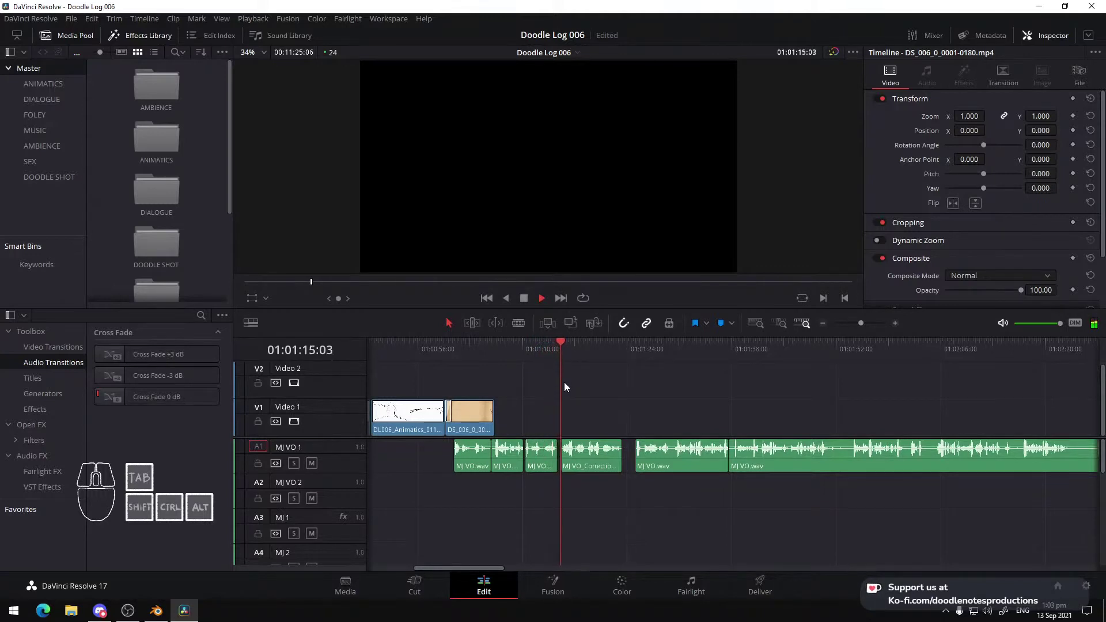
pyautogui.press('space')
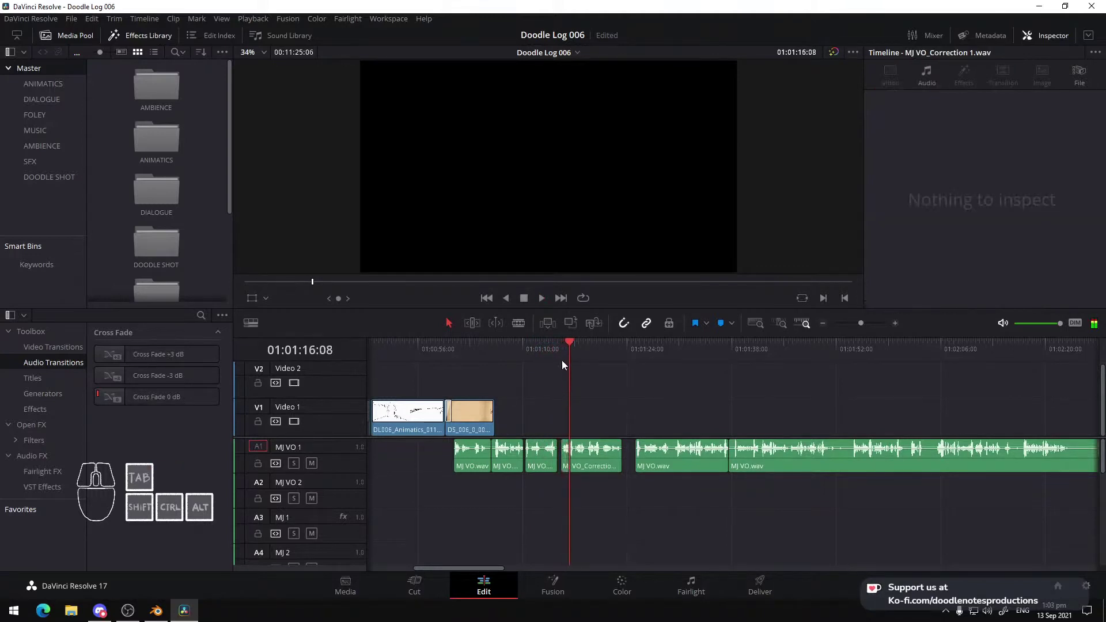
# Replay the second and third MJ VO clips on the voice-over track several times to find where their lines start and end
pyautogui.click(503, 349)
pyautogui.press('space')
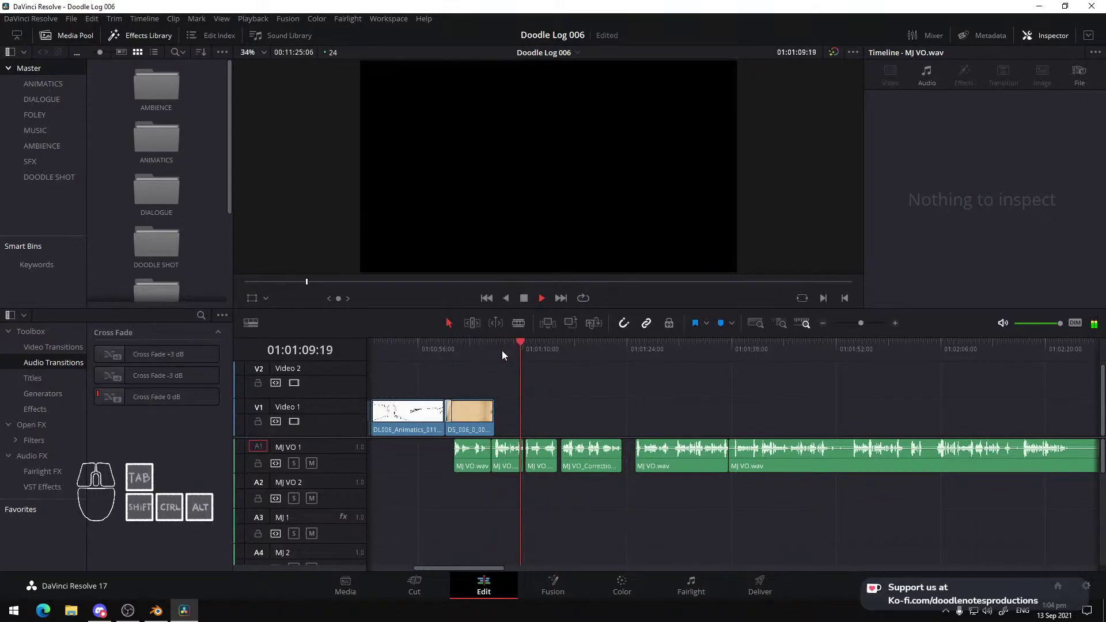
pyautogui.press('space')
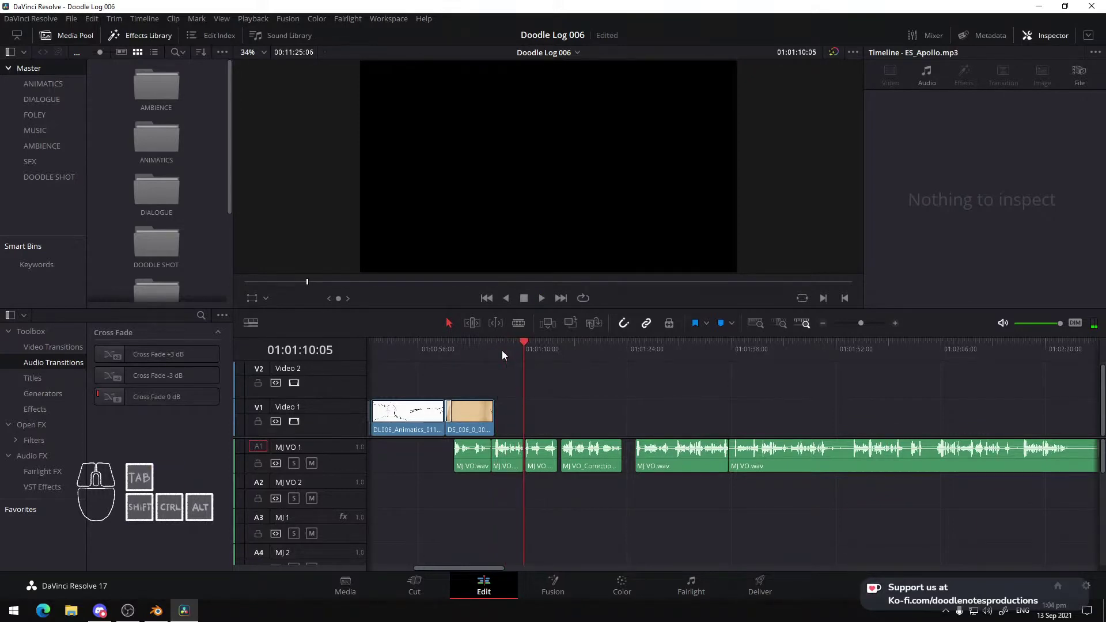
pyautogui.press('space')
pyautogui.press('space')
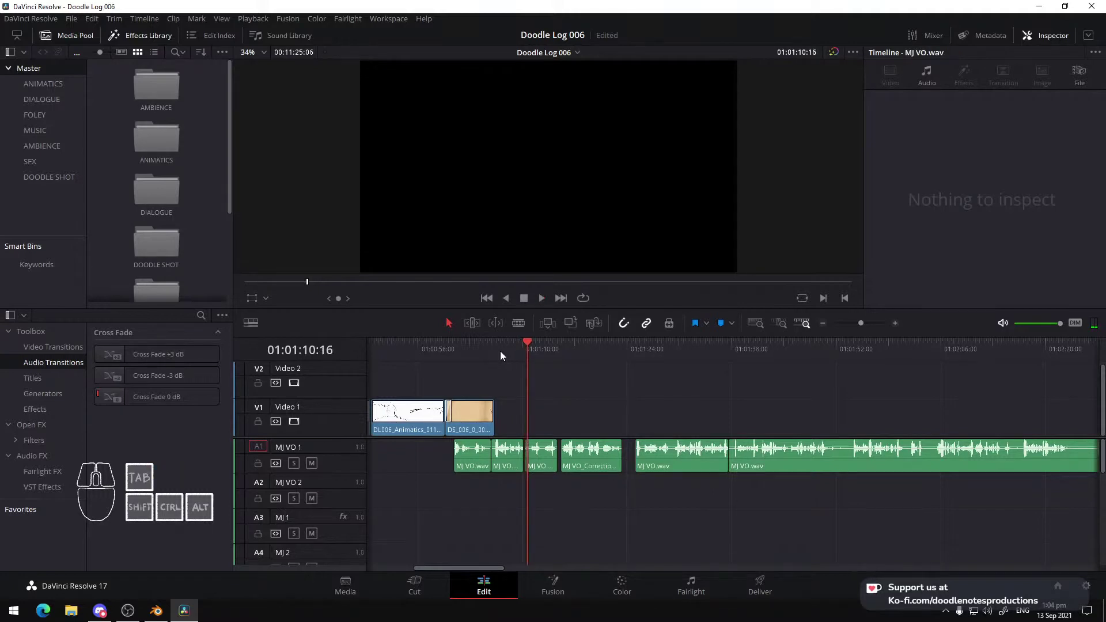
pyautogui.press('space')
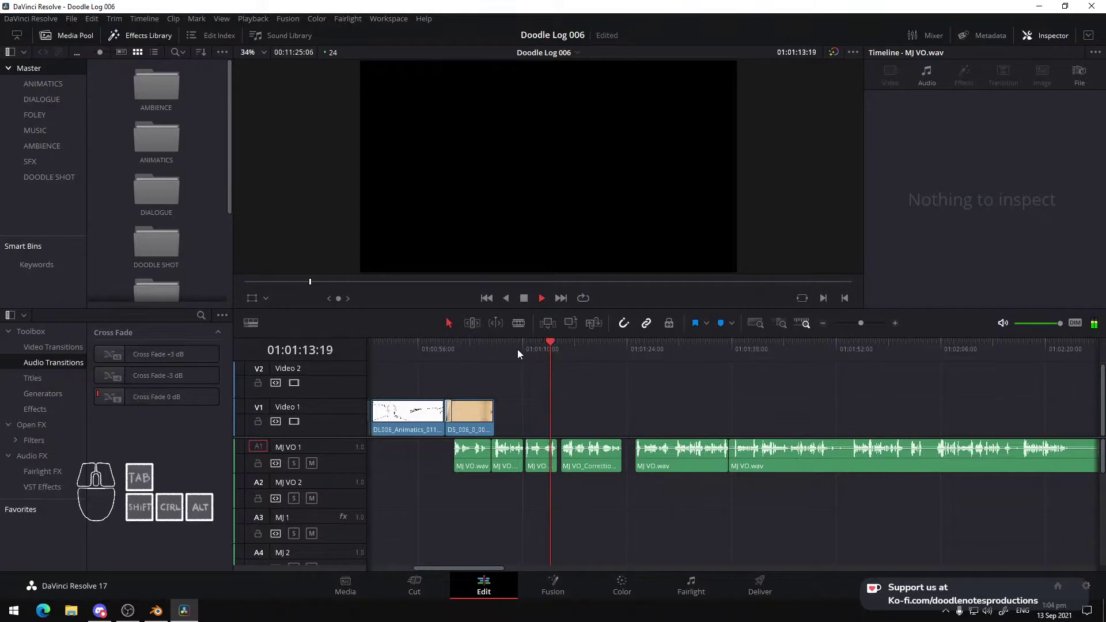
pyautogui.click(495, 352)
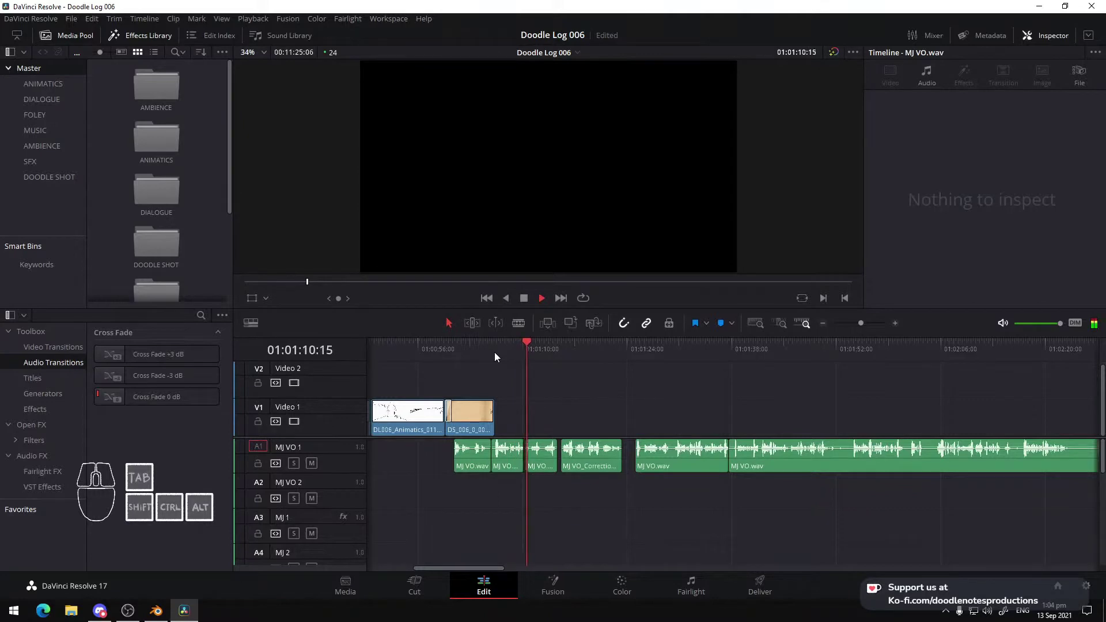
pyautogui.press('space')
pyautogui.click(526, 353)
pyautogui.press('space')
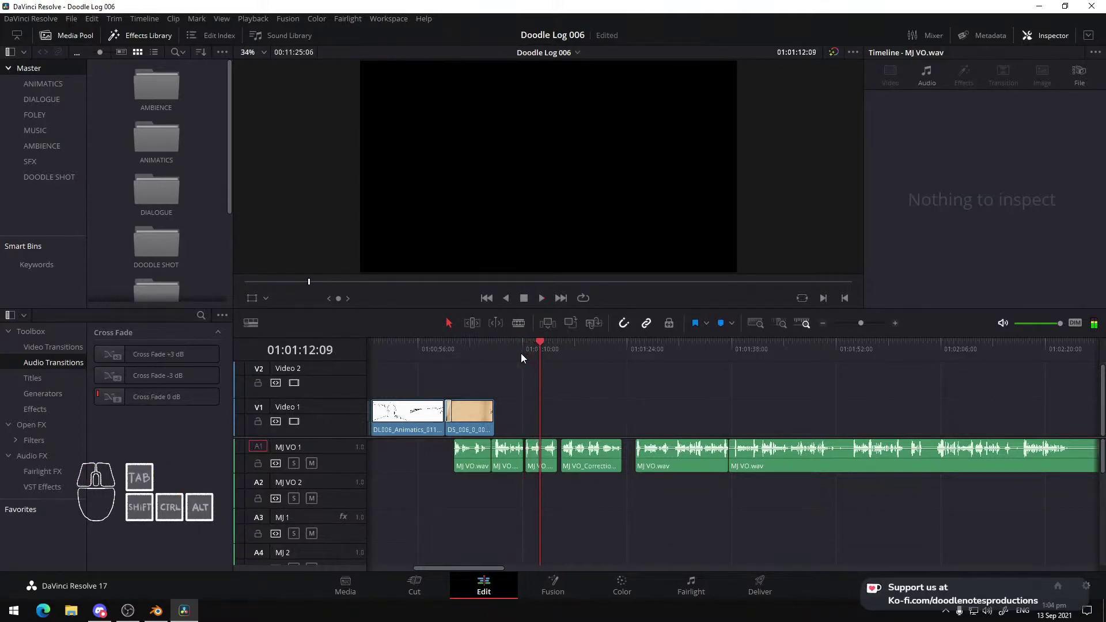
pyautogui.click(509, 353)
pyautogui.press('space')
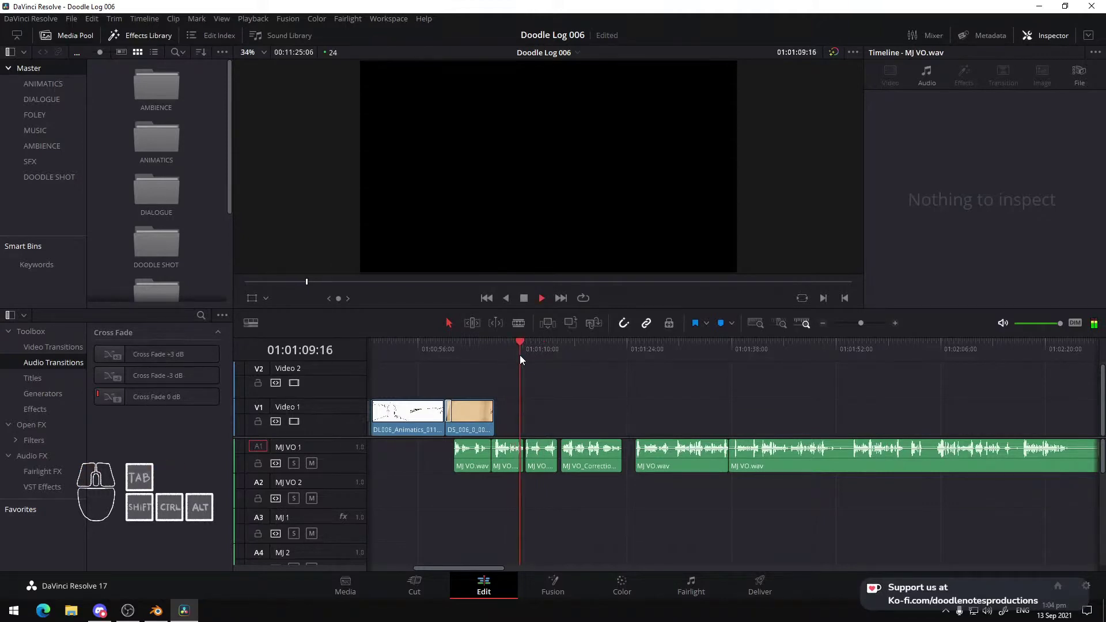
pyautogui.press('space')
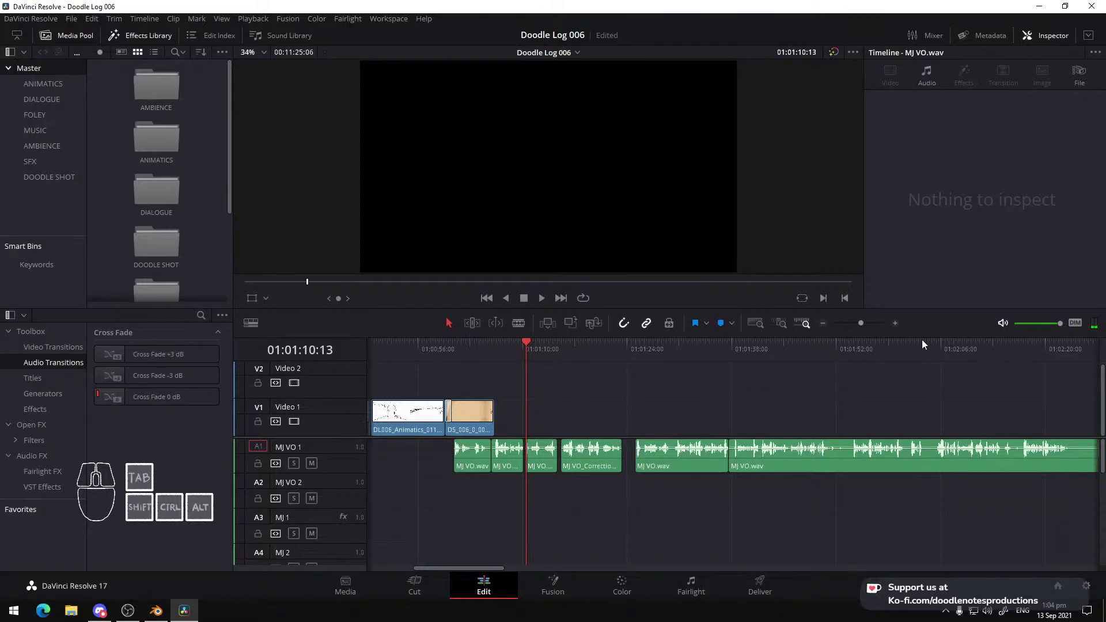
# Open the Deliver page for Doodle Log 006 and set the render range's in point to 01:01:06:09, just after the last video clip
pyautogui.click(752, 586)
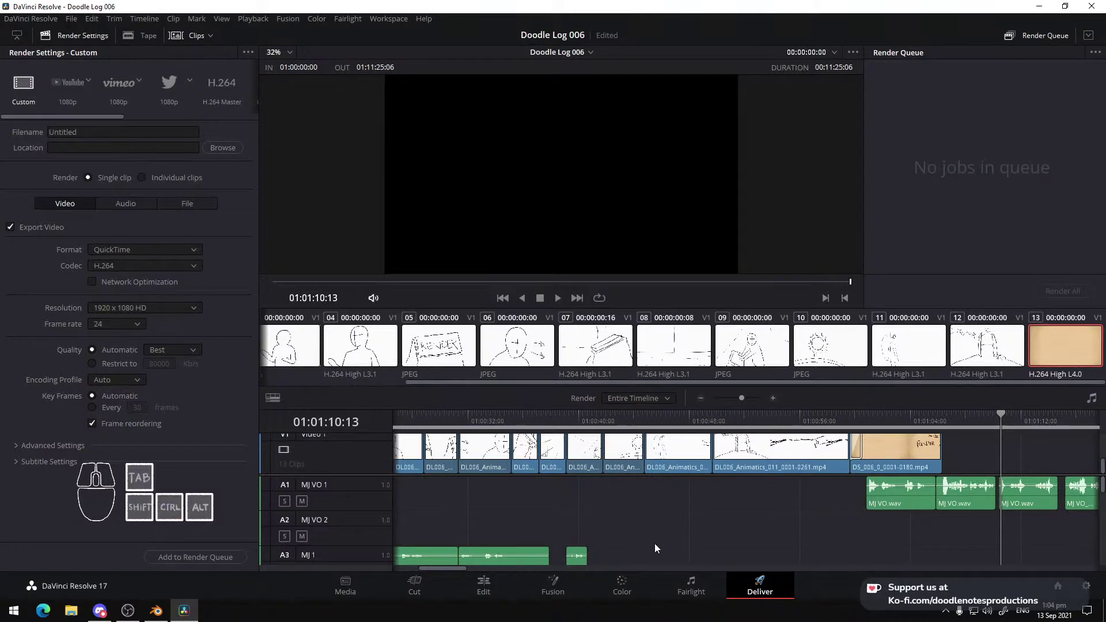
pyautogui.keyDown('alt'); pyautogui.scroll(-5, 692, 512); pyautogui.keyUp('alt')
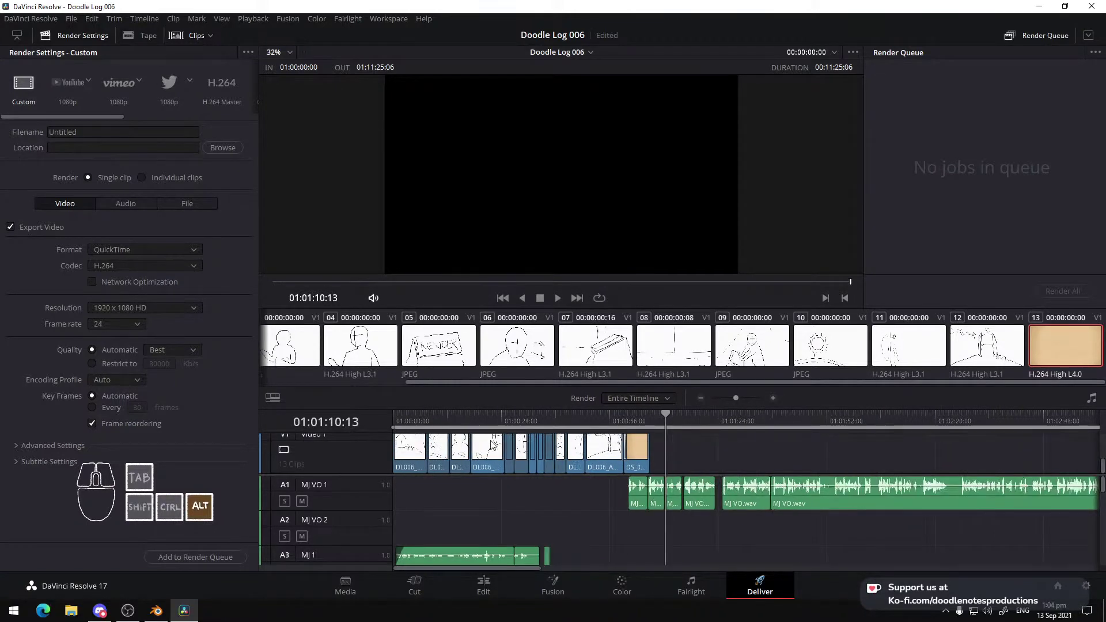
pyautogui.moveTo(391, 427); pyautogui.dragTo(650, 446)
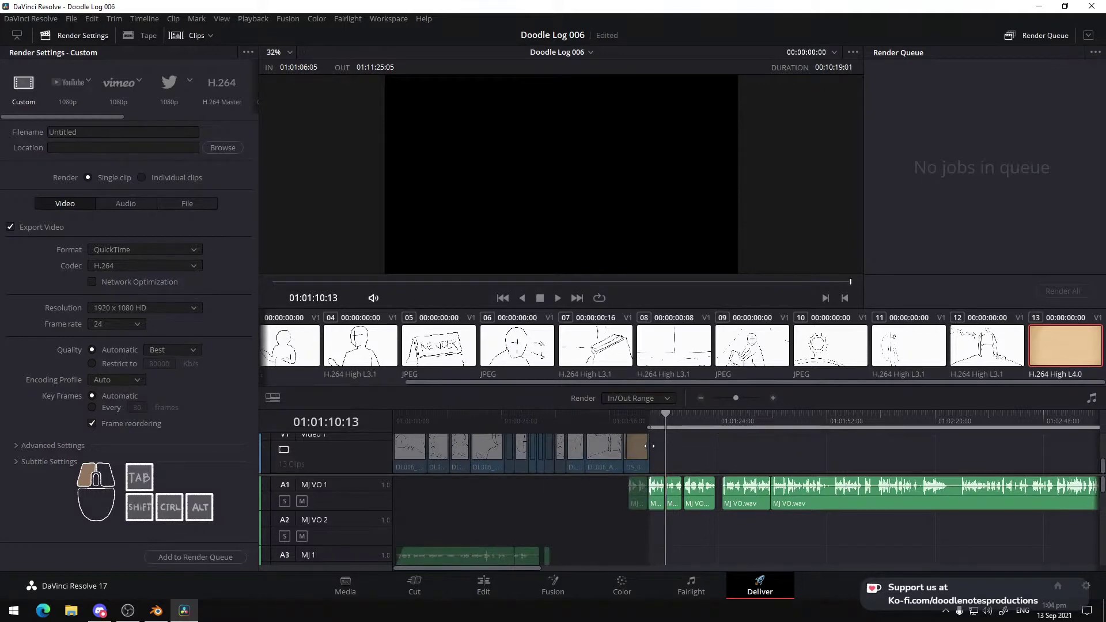
pyautogui.click(649, 414)
pyautogui.press('space')
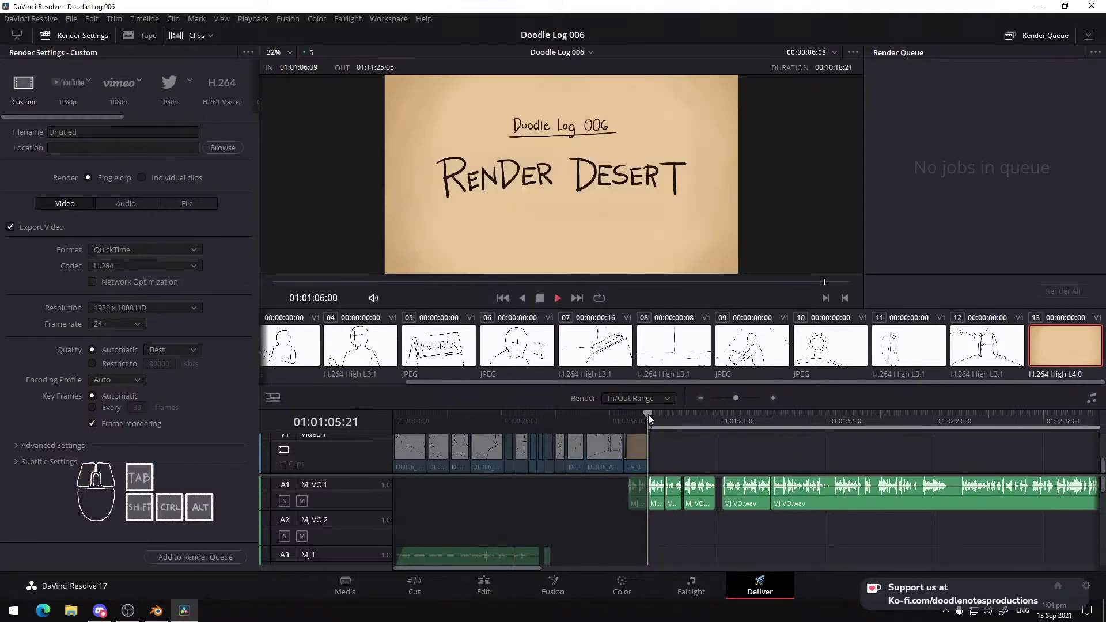
pyautogui.moveTo(655, 416); pyautogui.dragTo(652, 421)
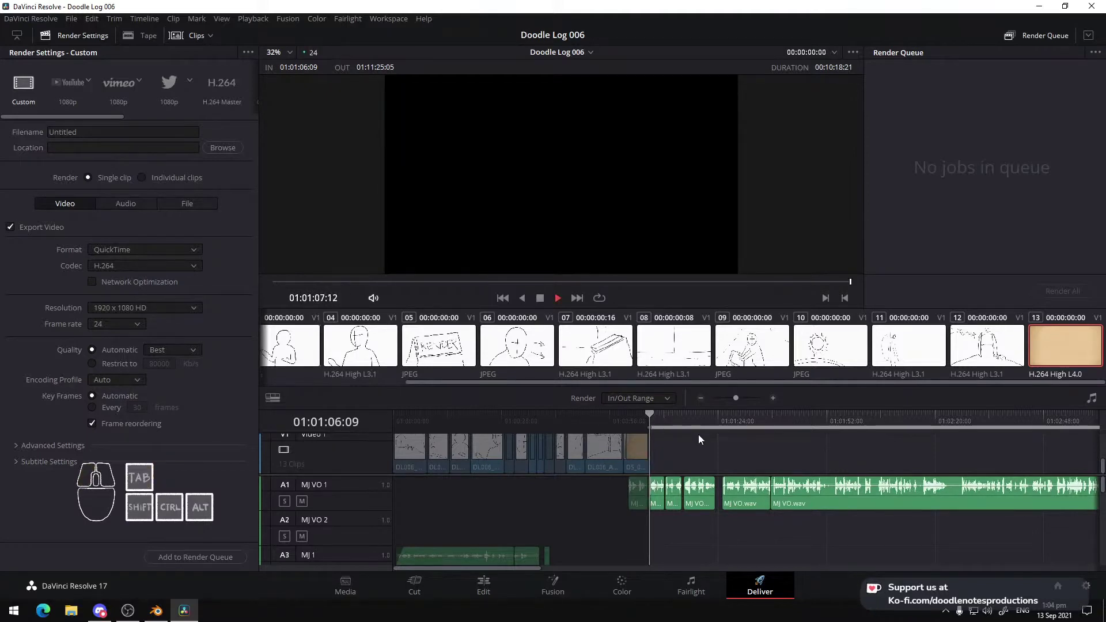
# Set the render range's out point to 01:01:14:13, near the end of the third MJ VO clip
pyautogui.keyDown('ctrl'); pyautogui.scroll(-2, 699, 434); pyautogui.keyUp('ctrl')
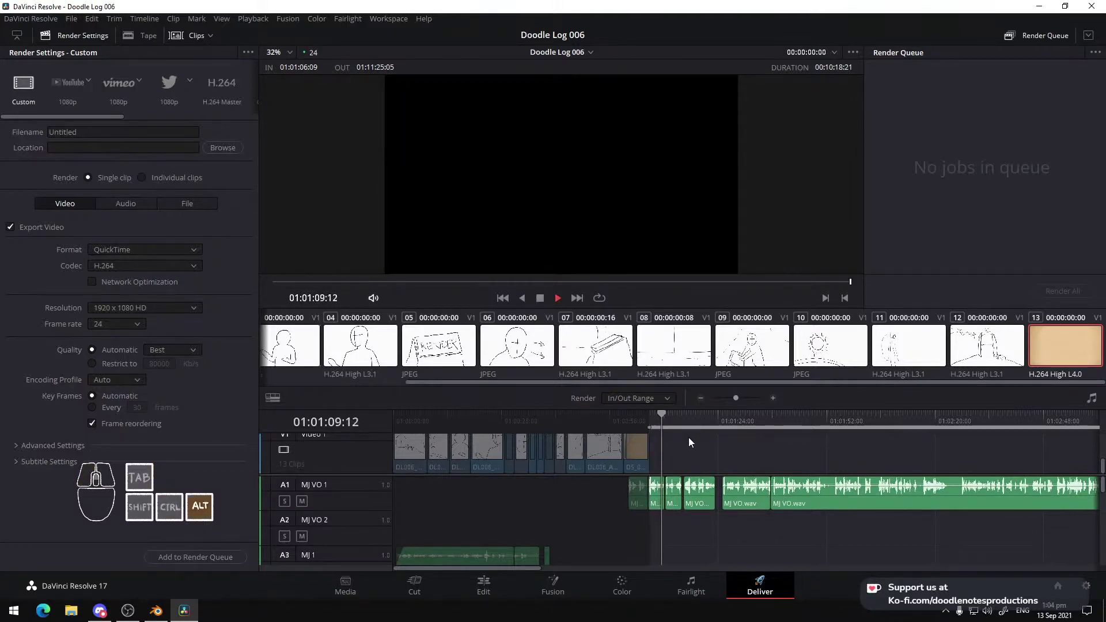
pyautogui.keyDown('alt'); pyautogui.scroll(2, 689, 438); pyautogui.keyUp('alt')
pyautogui.keyDown('alt'); pyautogui.scroll(-3, 692, 442); pyautogui.keyUp('alt')
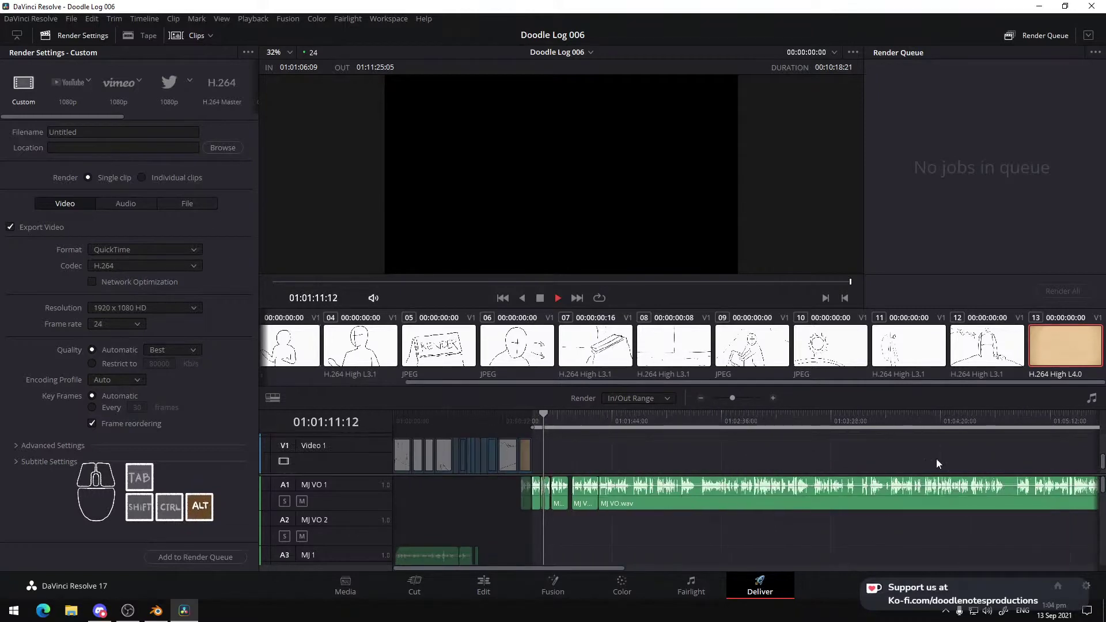
pyautogui.keyDown('alt'); pyautogui.scroll(-3, 960, 459); pyautogui.keyUp('alt')
pyautogui.press('space')
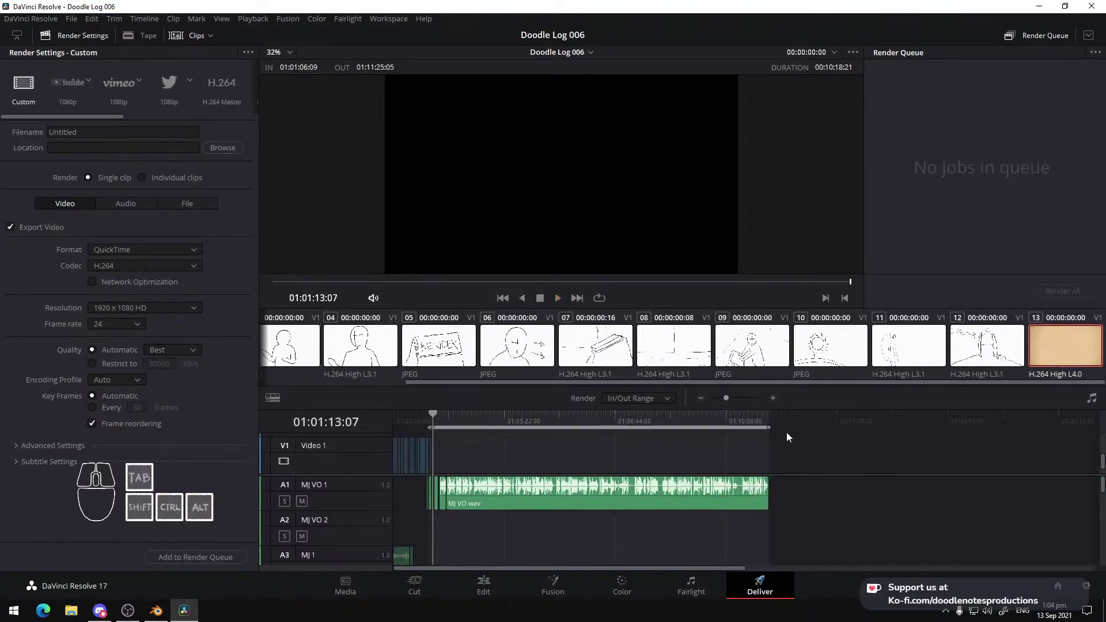
pyautogui.moveTo(770, 429); pyautogui.dragTo(433, 429)
pyautogui.keyDown('alt'); pyautogui.scroll(5, 444, 452); pyautogui.keyUp('alt')
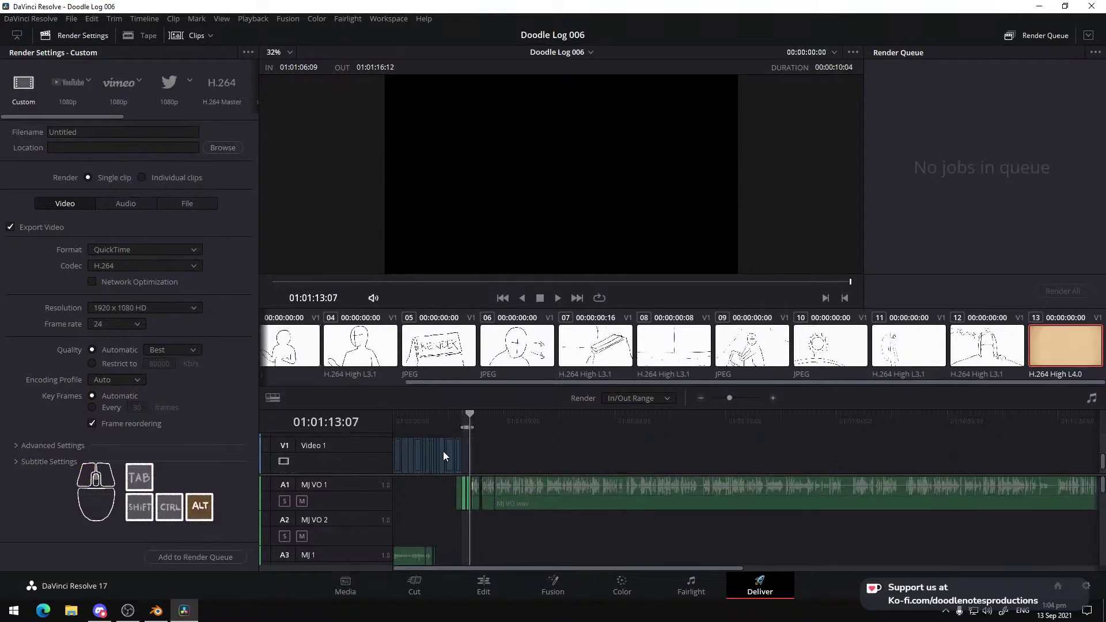
pyautogui.keyDown('alt'); pyautogui.scroll(4, 758, 452); pyautogui.keyUp('alt')
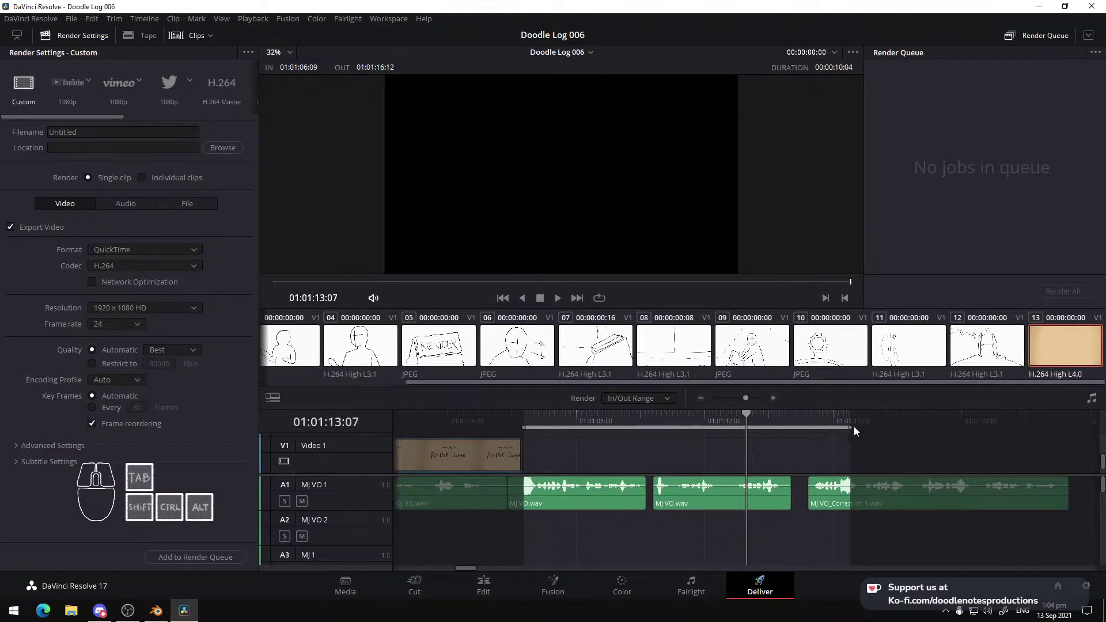
pyautogui.moveTo(850, 427); pyautogui.dragTo(788, 427)
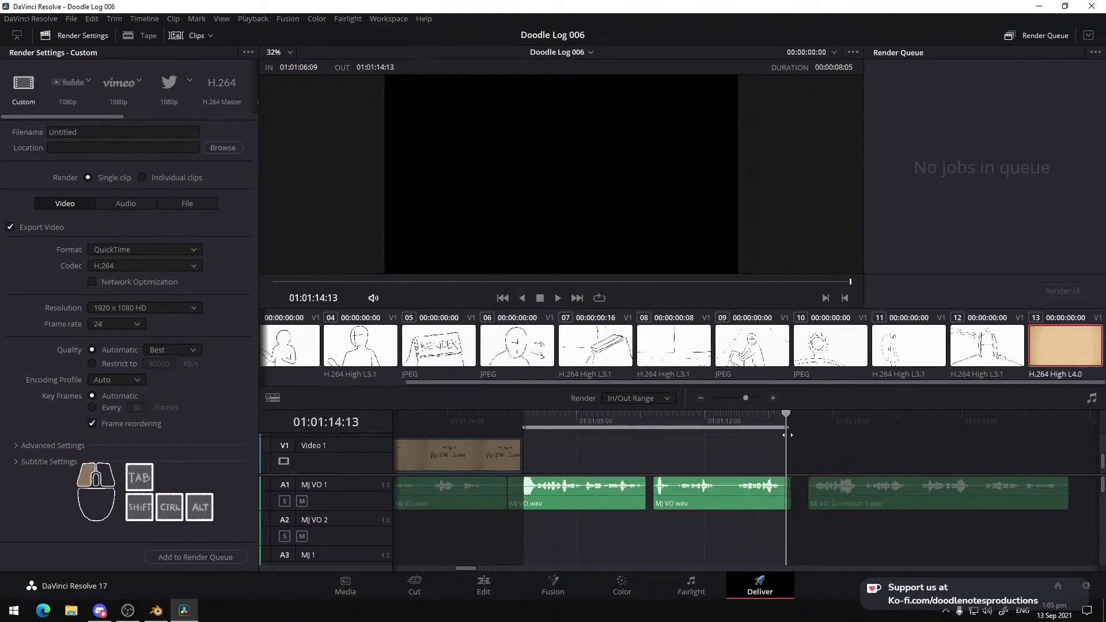
# Play from the range's beginning and set the in point to 01:01:05:20, at the start of the second MJ VO clip
pyautogui.click(521, 417)
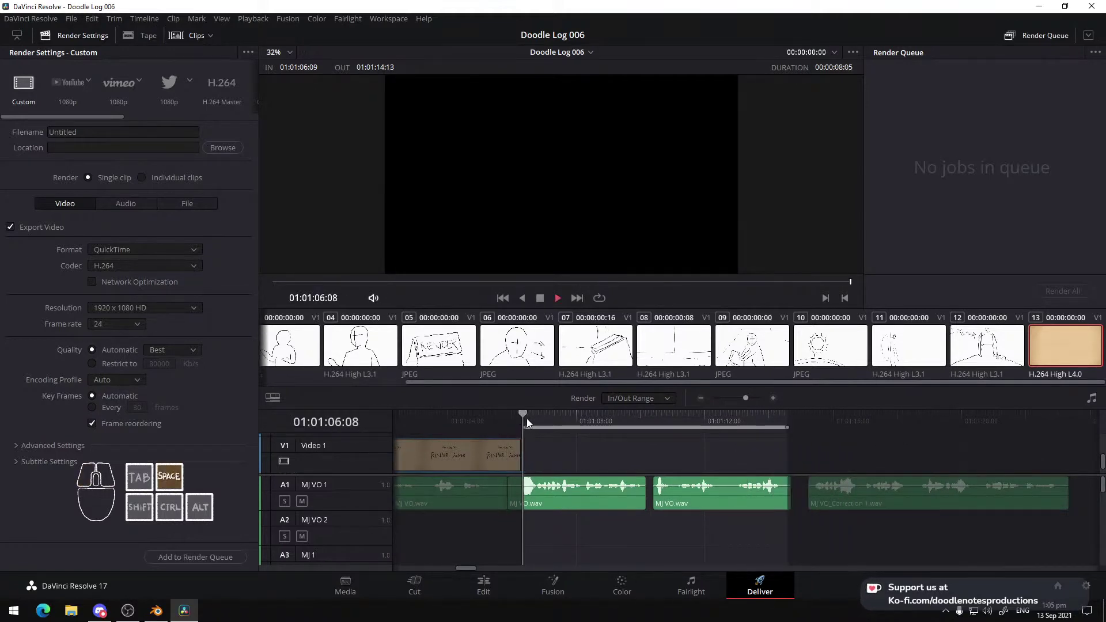
pyautogui.click(510, 416)
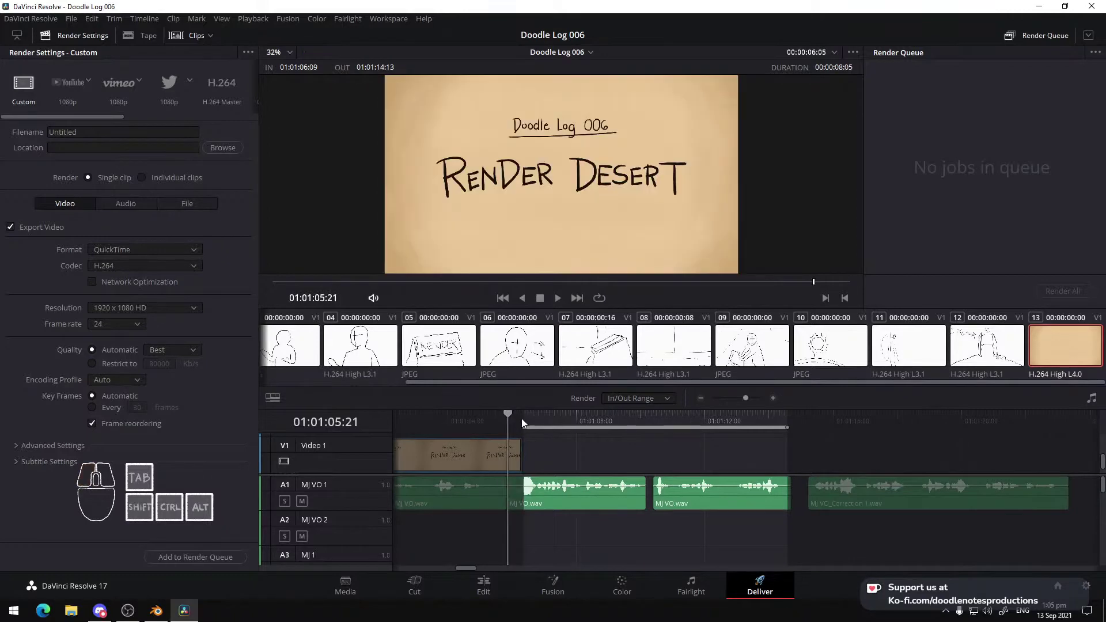
pyautogui.moveTo(522, 427); pyautogui.dragTo(508, 429)
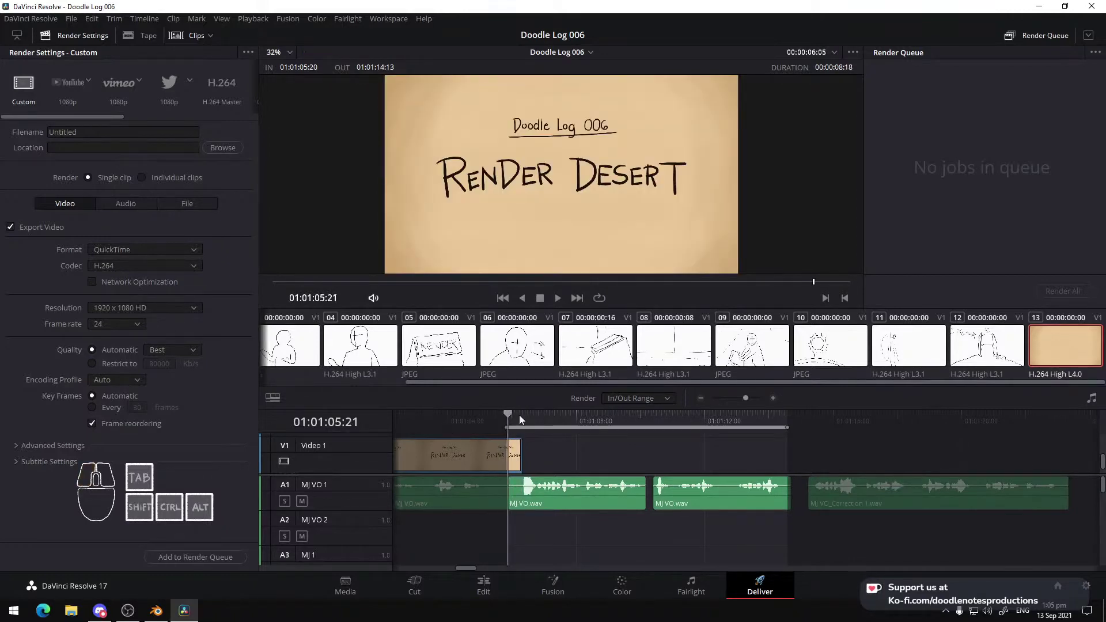
pyautogui.press('space')
pyautogui.press('space')
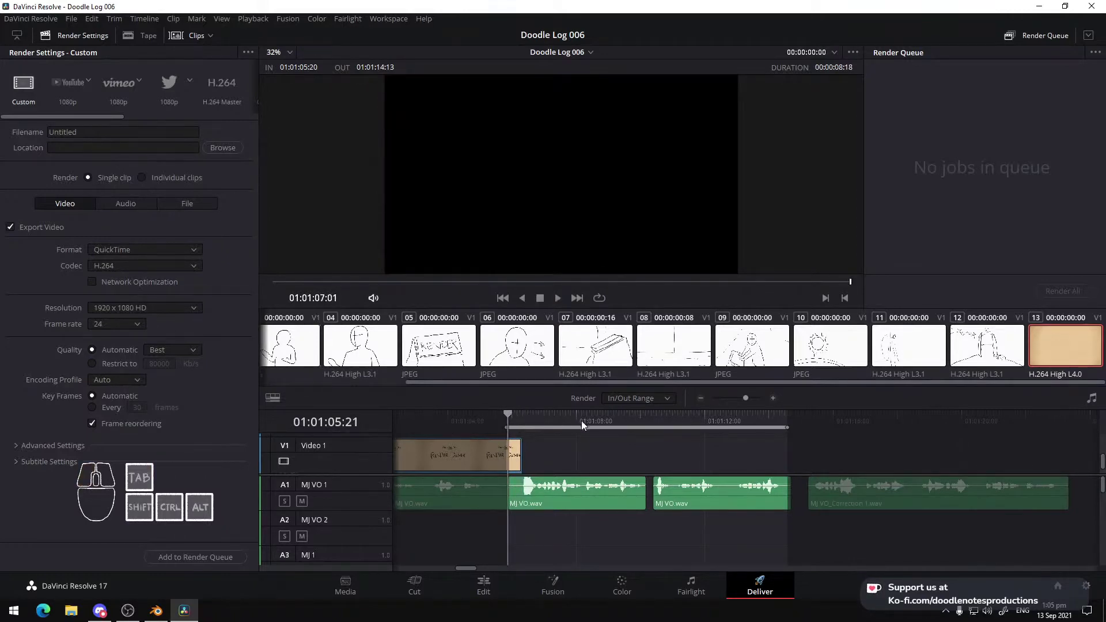
# Shorten the render range to an out point of 01:01:10:15, just past the second MJ VO clip, and play it back
pyautogui.moveTo(513, 422); pyautogui.dragTo(476, 413)
pyautogui.press('space')
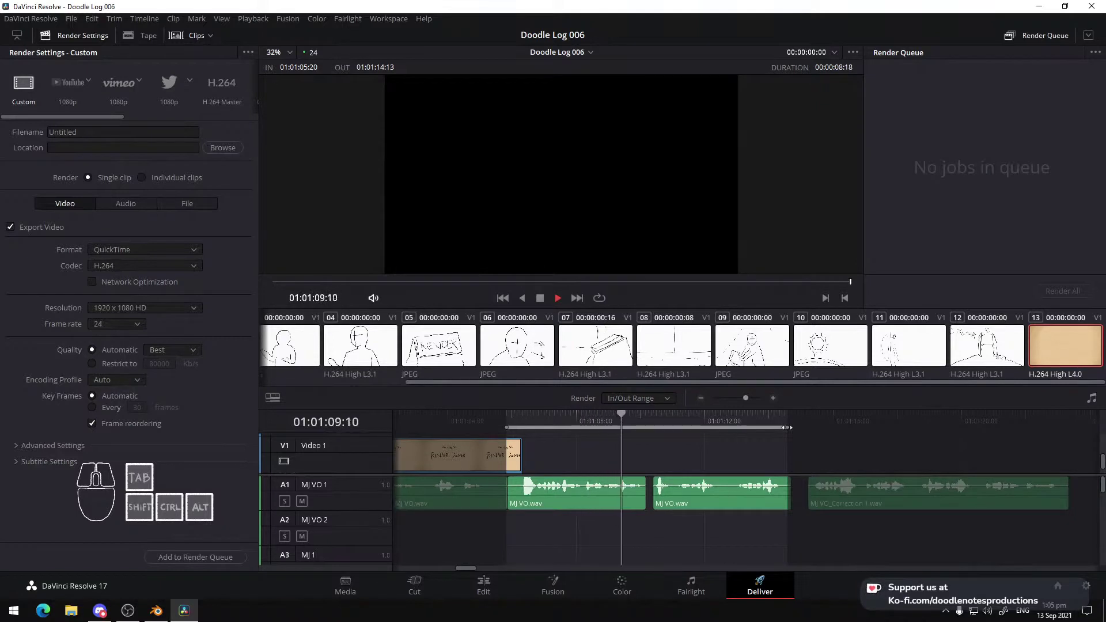
pyautogui.press('space')
pyautogui.moveTo(786, 428); pyautogui.dragTo(661, 427)
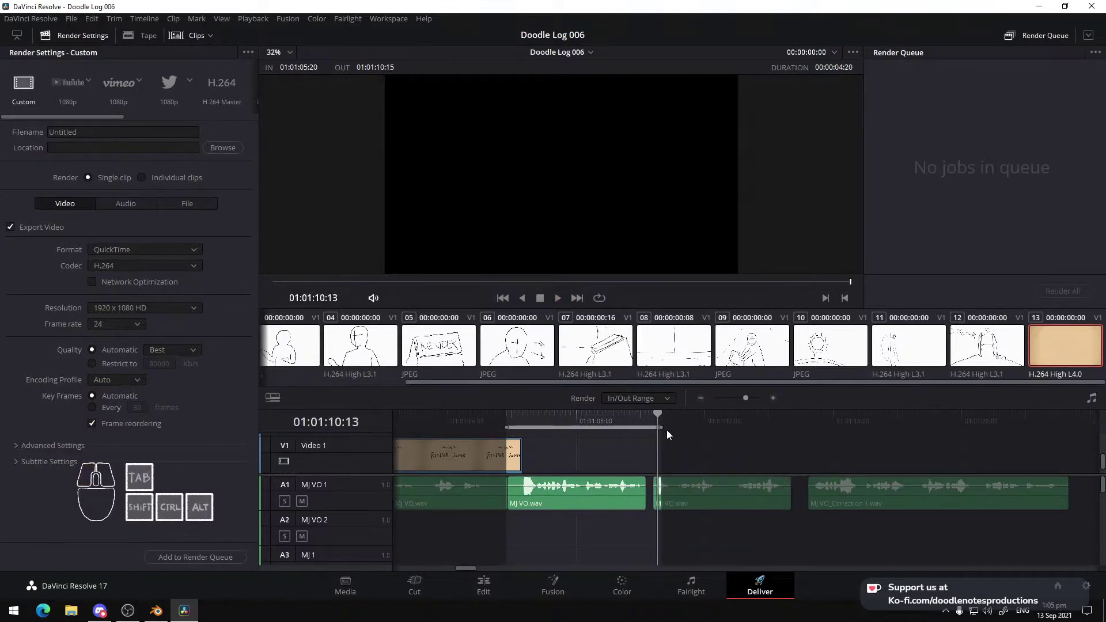
pyautogui.click(505, 413)
pyautogui.press('space')
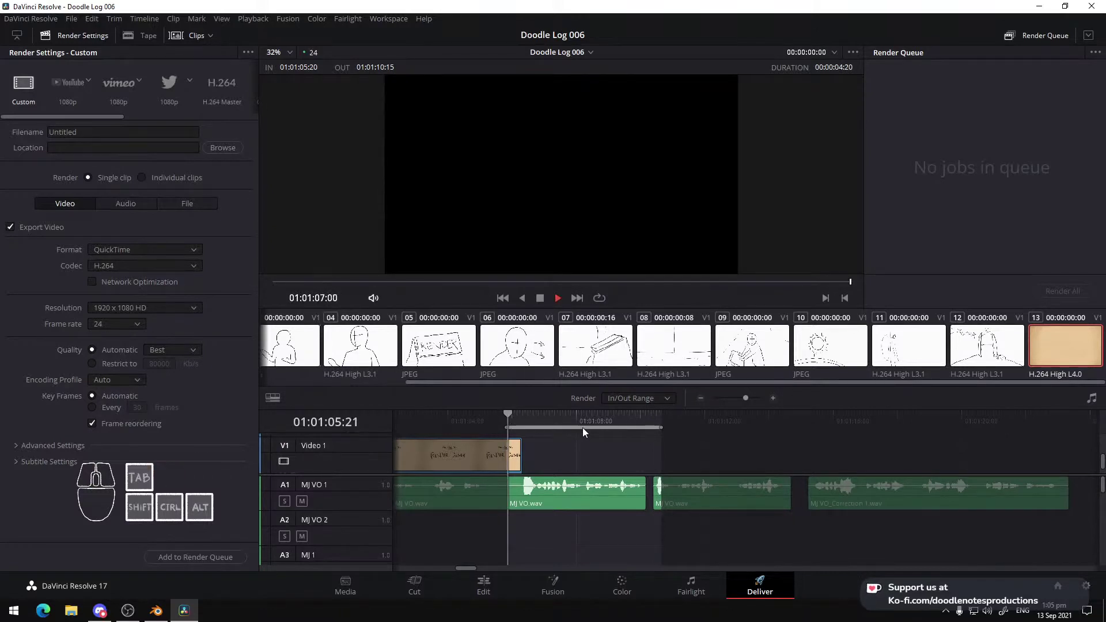
pyautogui.press('space')
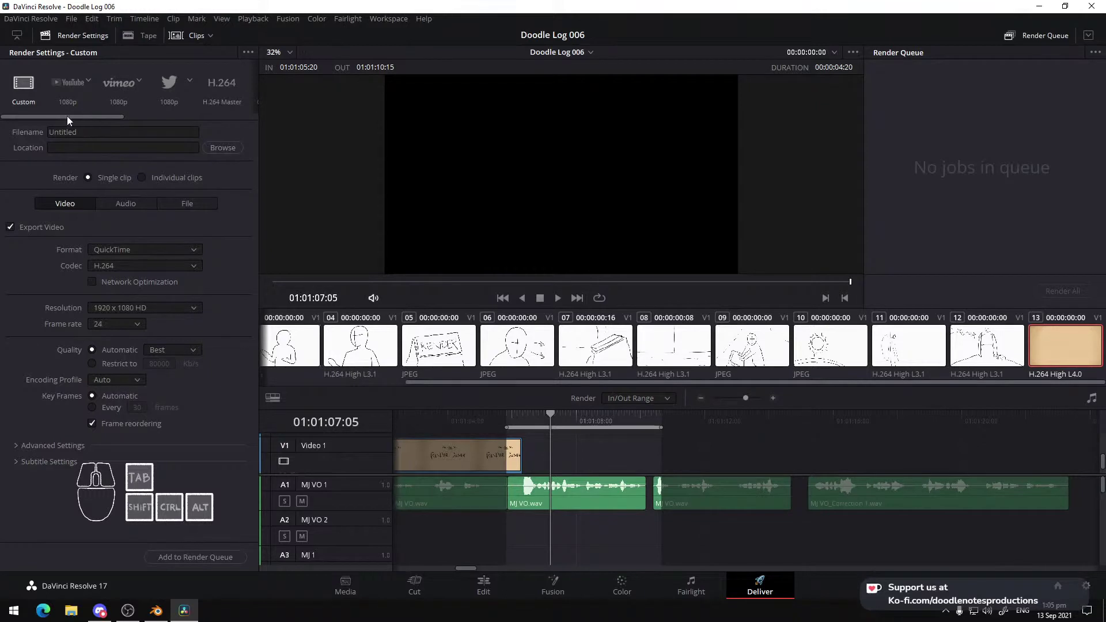
# Choose the YouTube 1080p render preset and name the output DL006_Animatics_12_ref, checking it against the shot file open in Blender
pyautogui.click(68, 85)
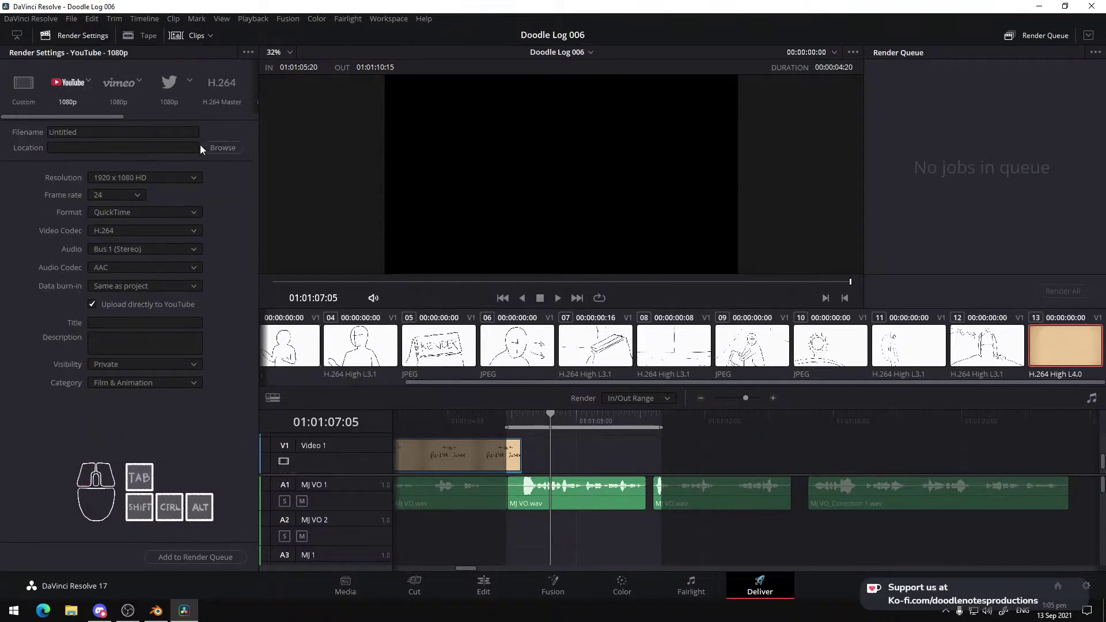
pyautogui.moveTo(190, 132); pyautogui.dragTo(2, 133)
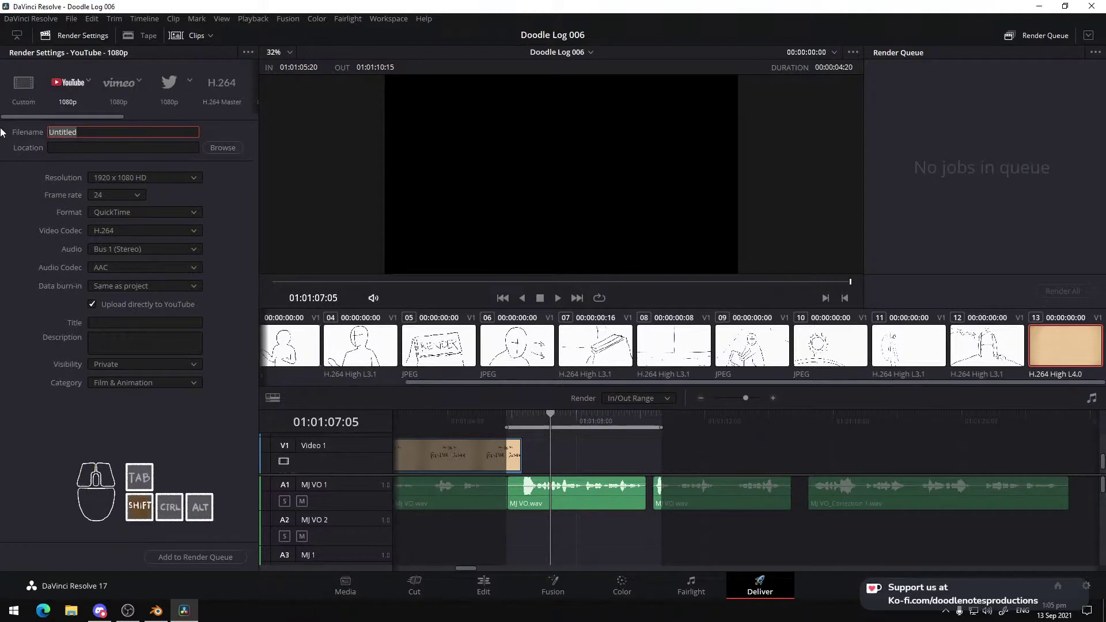
pyautogui.write('DL006')
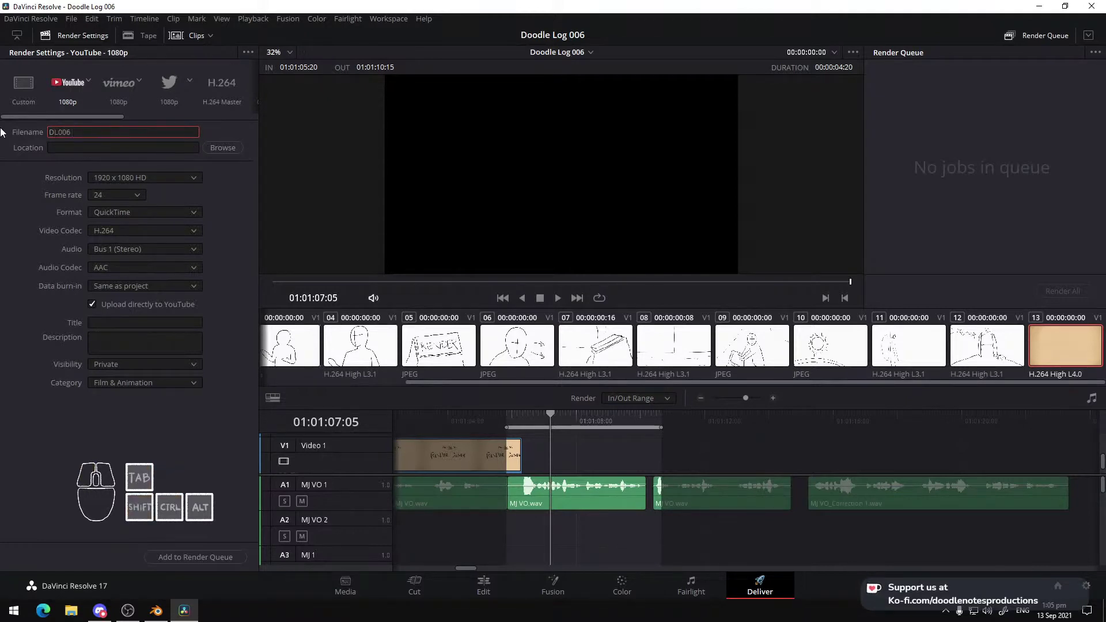
pyautogui.write('_ANimati')
pyautogui.press('BackSpace')
pyautogui.press('BackSpace')
pyautogui.press('BackSpace')
pyautogui.press('BackSpace')
pyautogui.press('BackSpace')
pyautogui.press('BackSpace')
pyautogui.write('nimatics_12_ref')
pyautogui.click(155, 610)
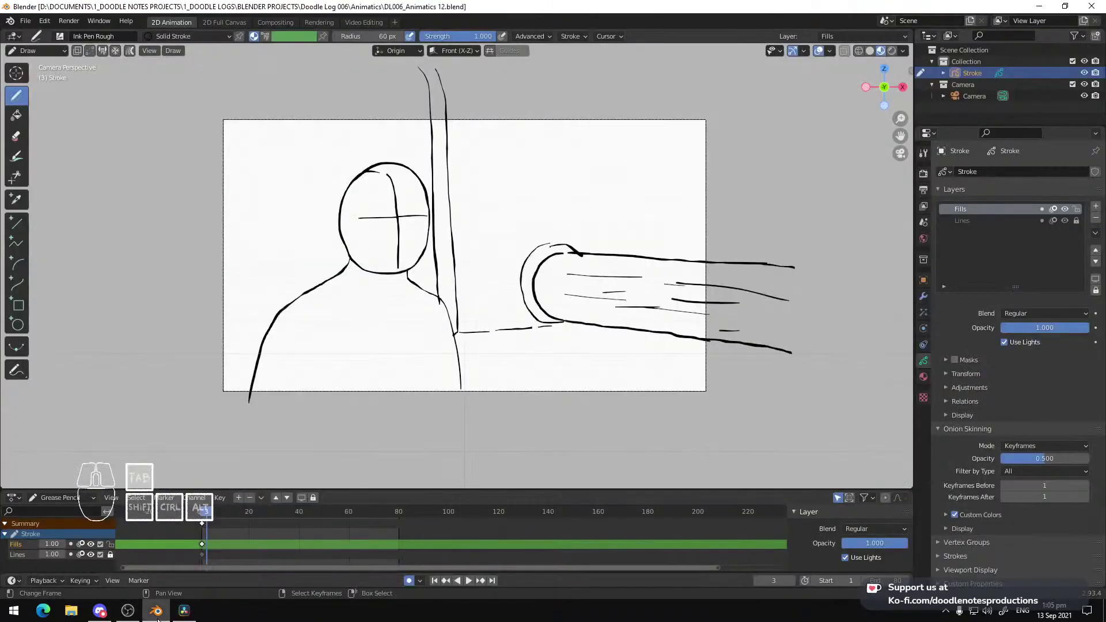
pyautogui.click(177, 613)
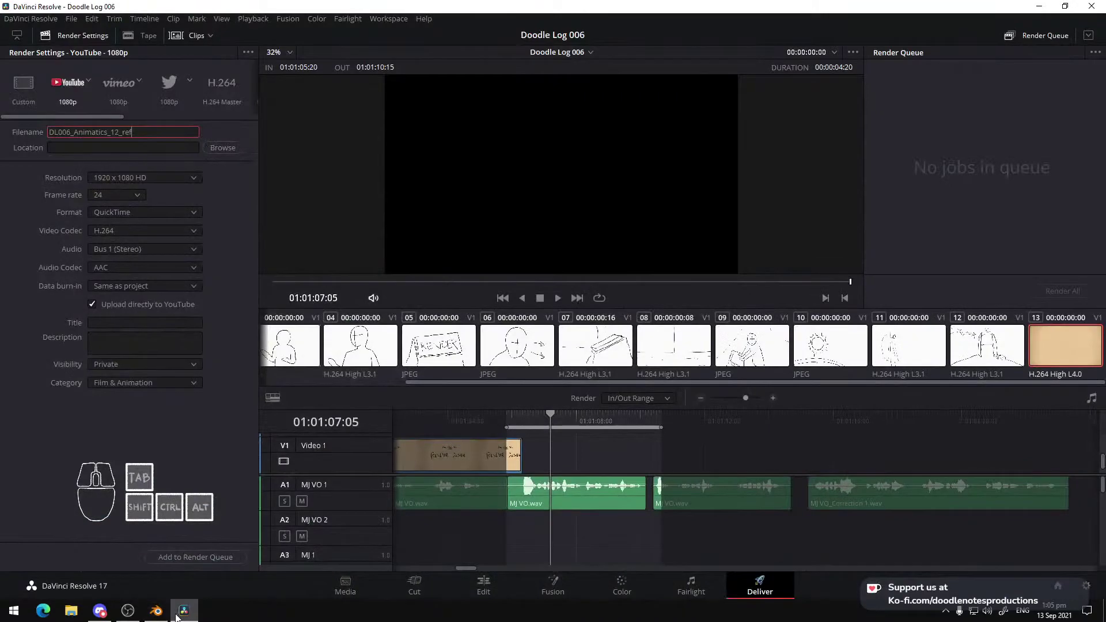
# Browse for the render location and open the RAW folder inside 1_DOODLE NOTES PROJECTS > 1_DOODLE LOGS
pyautogui.click(219, 148)
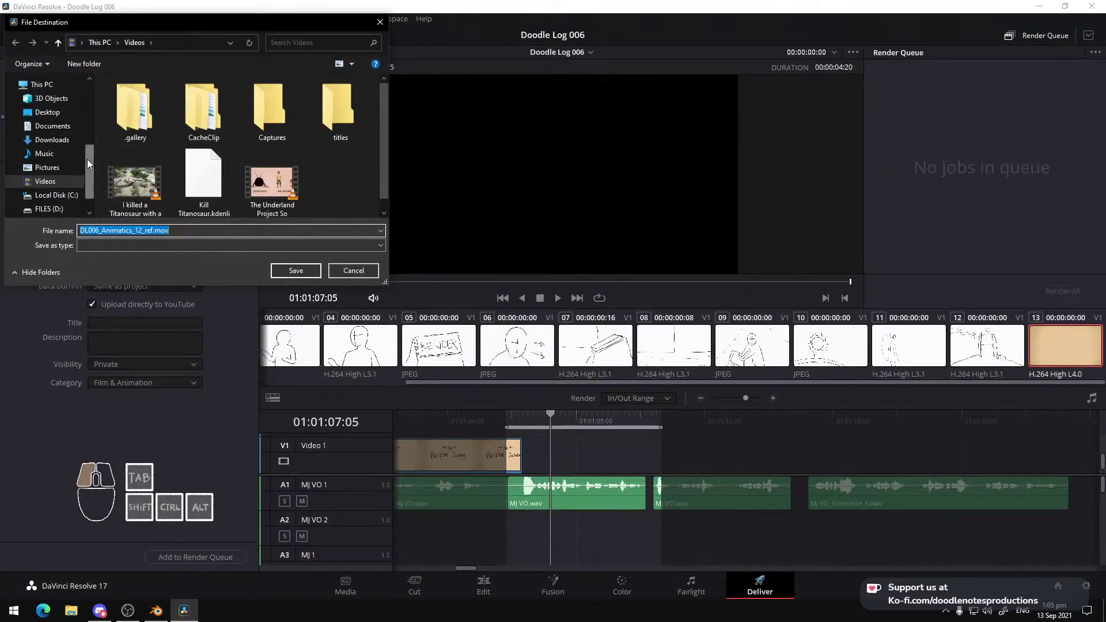
pyautogui.scroll(3, 88, 159)
pyautogui.scroll(2, 91, 104)
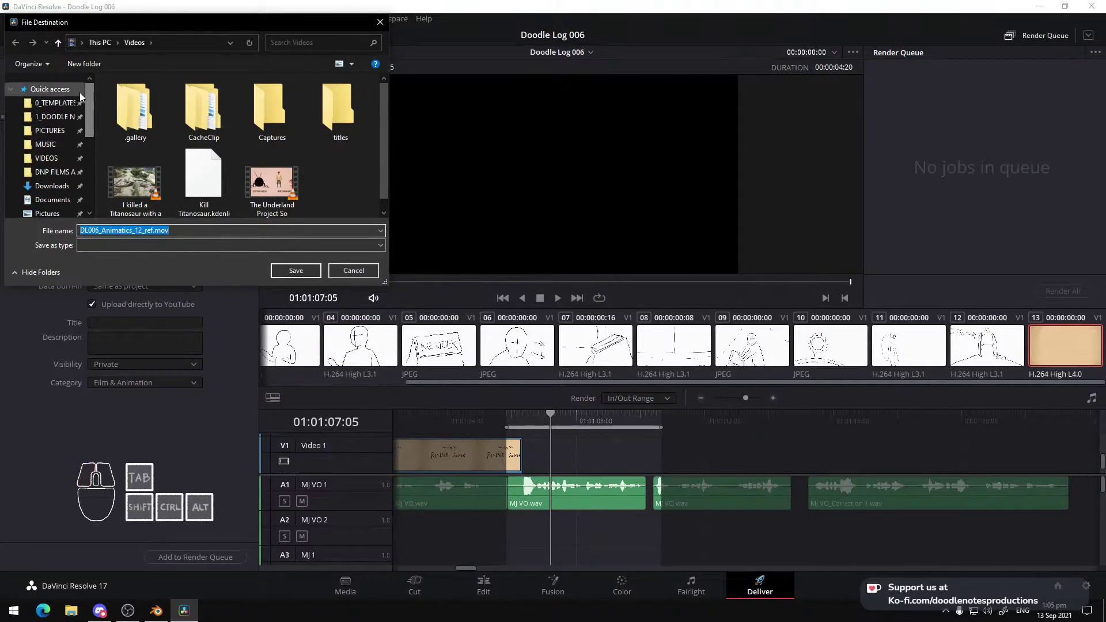
pyautogui.click(55, 117)
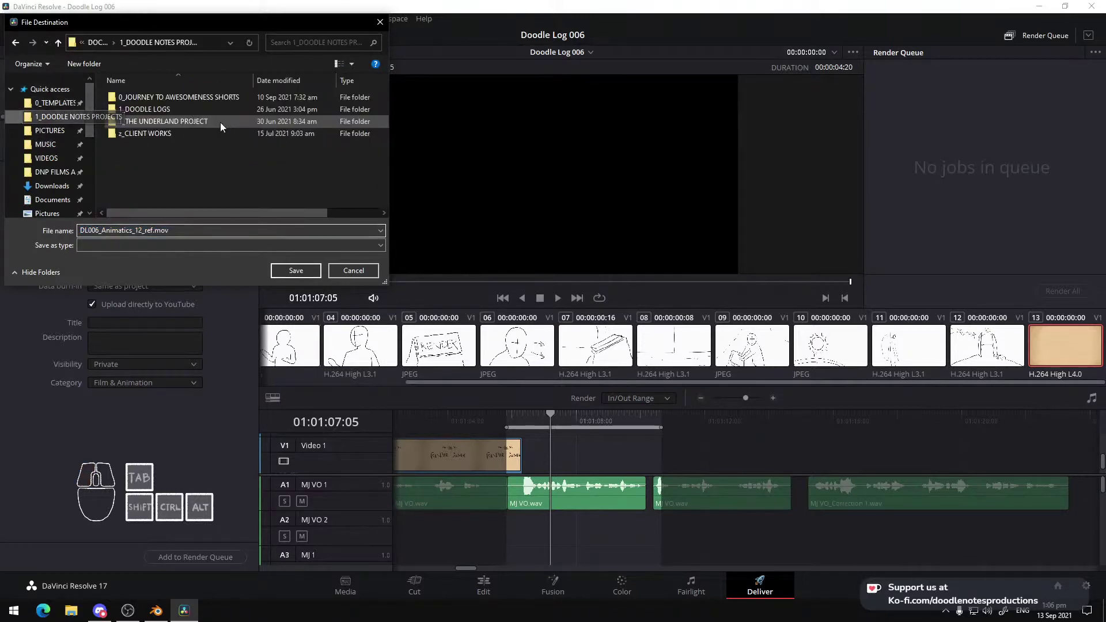
pyautogui.doubleClick(198, 95)
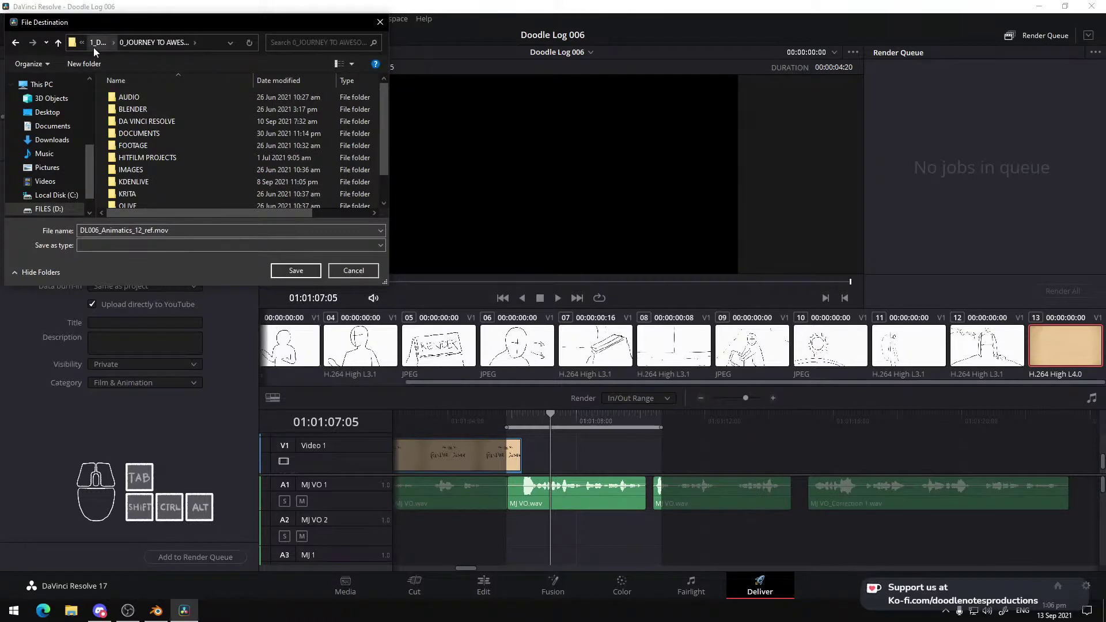
pyautogui.click(61, 41)
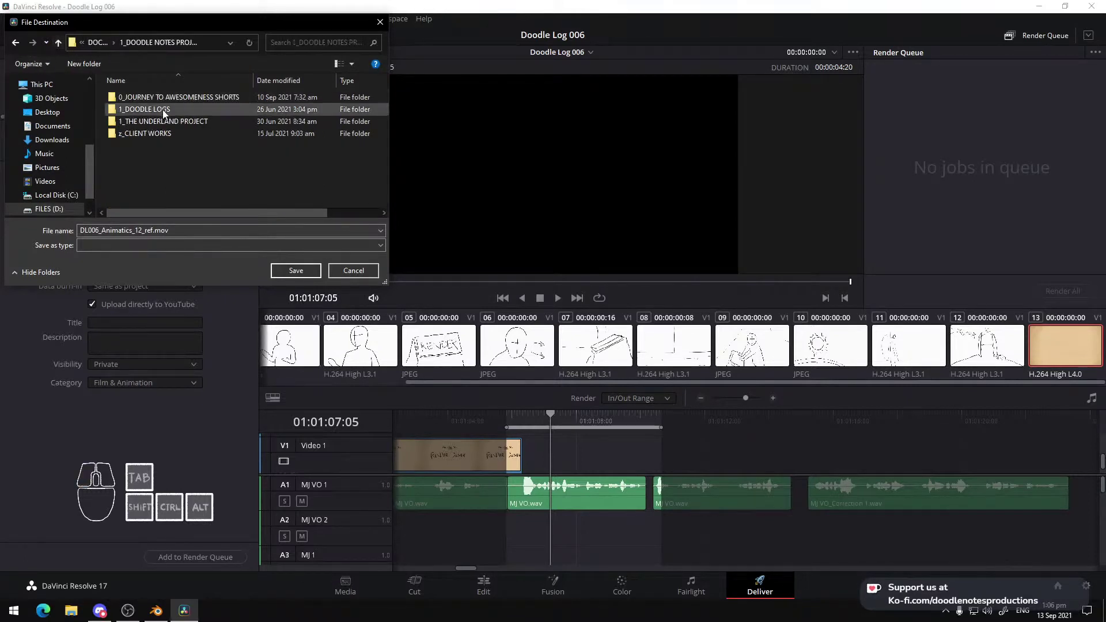
pyautogui.doubleClick(162, 112)
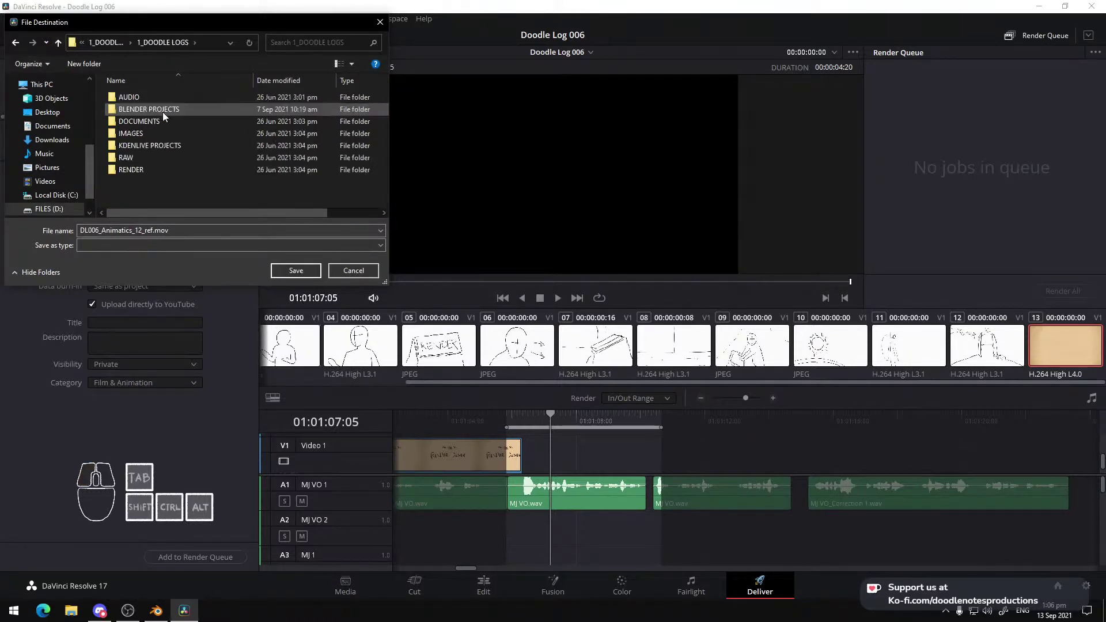
pyautogui.doubleClick(143, 159)
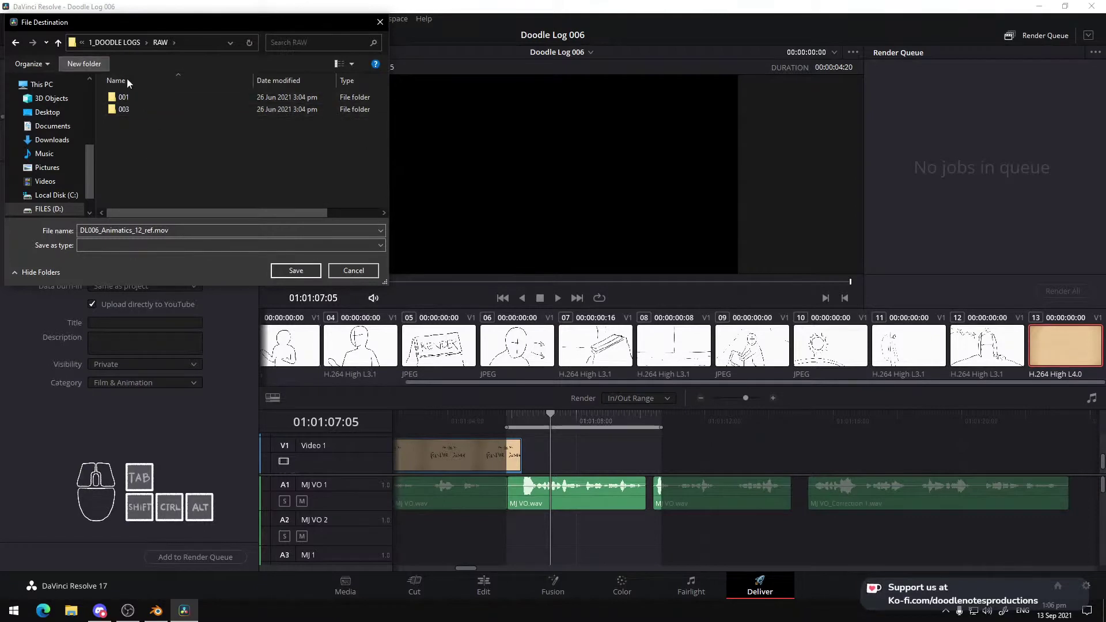
# Create a folder named 006 inside RAW and set it as the save location for the DL006_Animatics_12_ref render
pyautogui.write('006')
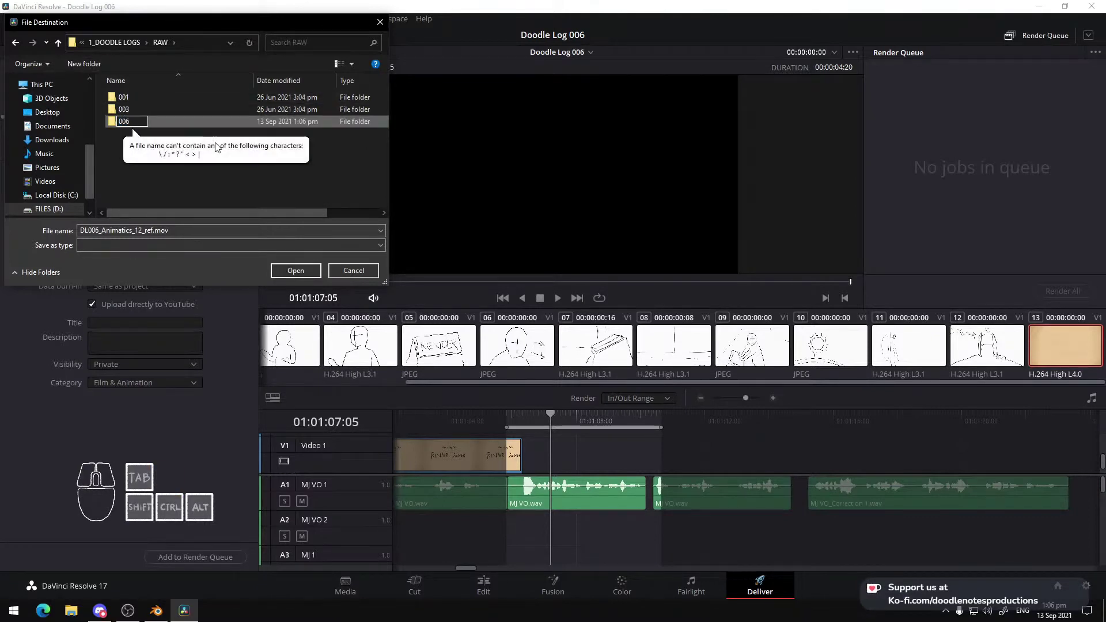
pyautogui.click(110, 144)
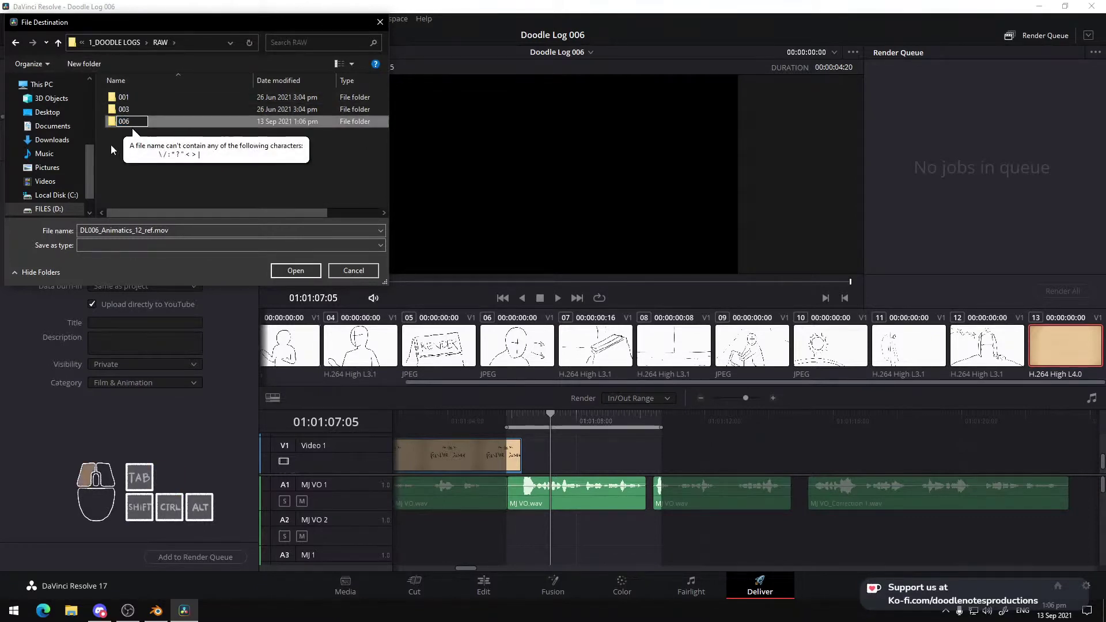
pyautogui.doubleClick(143, 122)
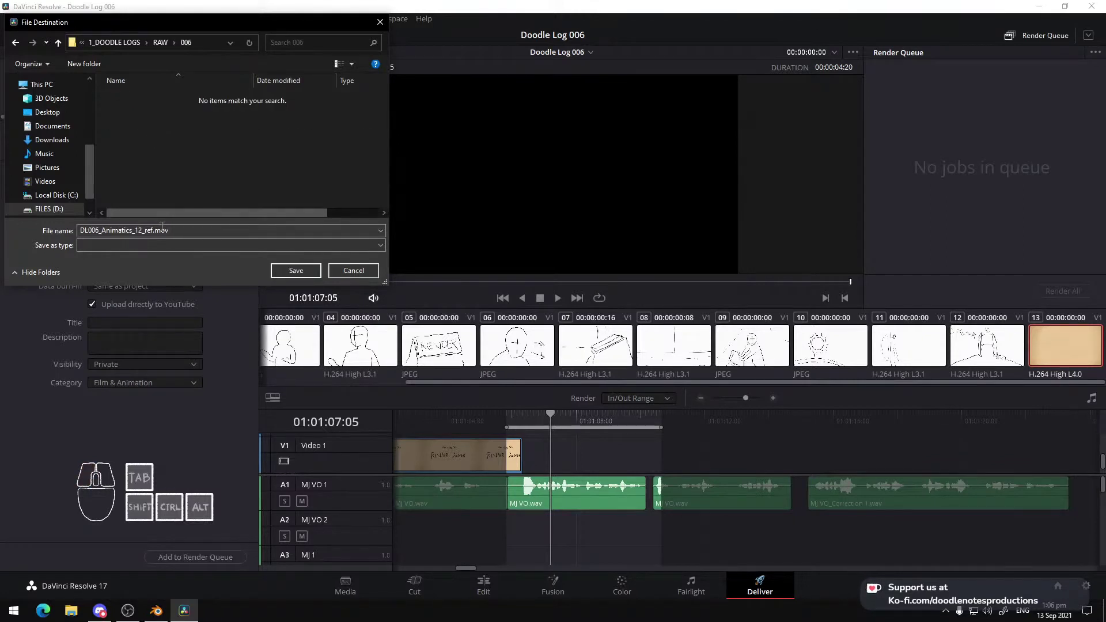
pyautogui.click(158, 245)
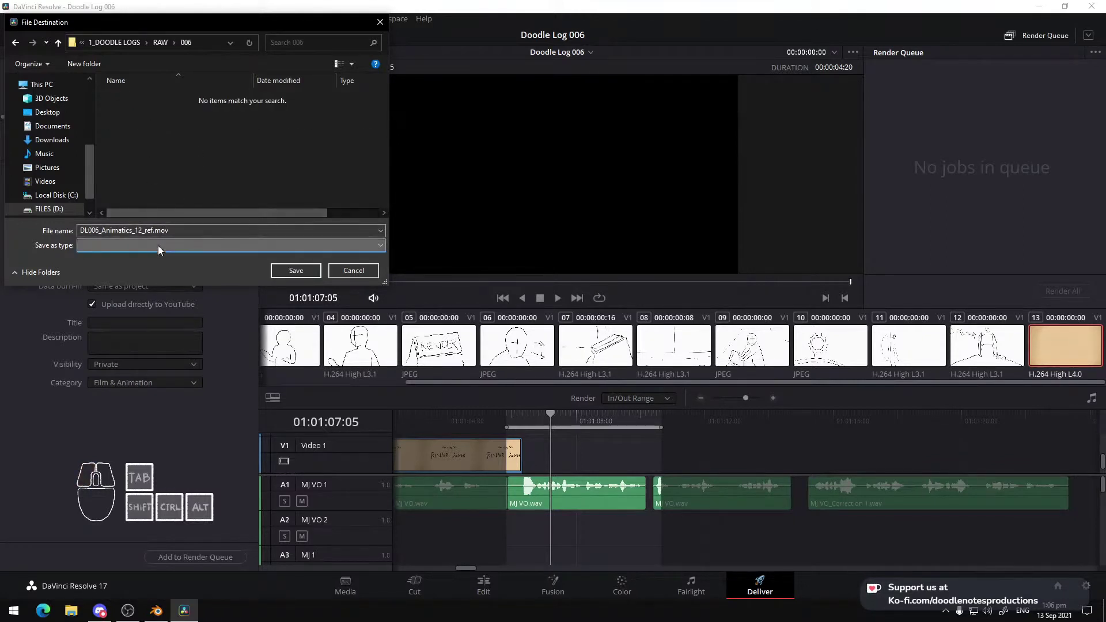
pyautogui.click(202, 230)
pyautogui.click(296, 271)
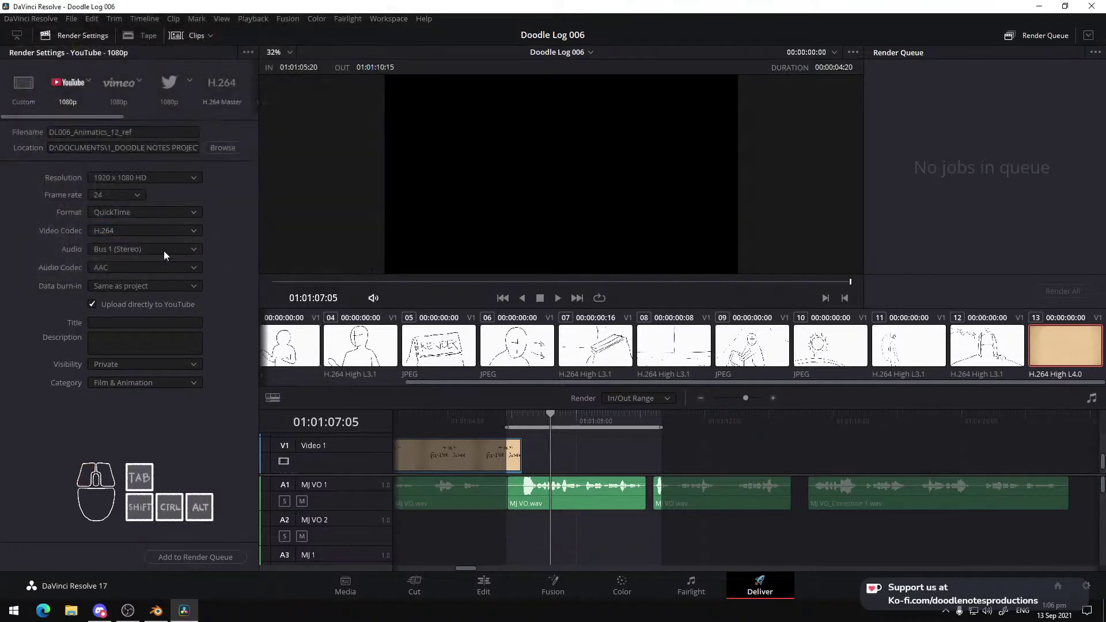
# Set the render resolution to 1280 x 720 HD 720P and the format to MP4
pyautogui.click(159, 178)
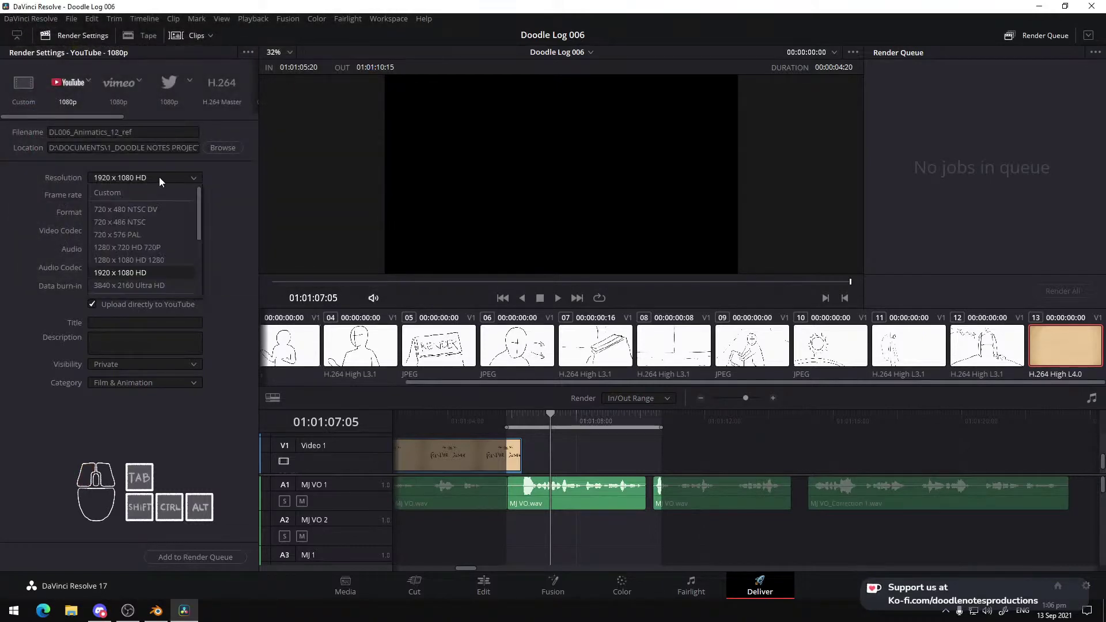
pyautogui.click(154, 250)
pyautogui.click(141, 210)
pyautogui.click(139, 225)
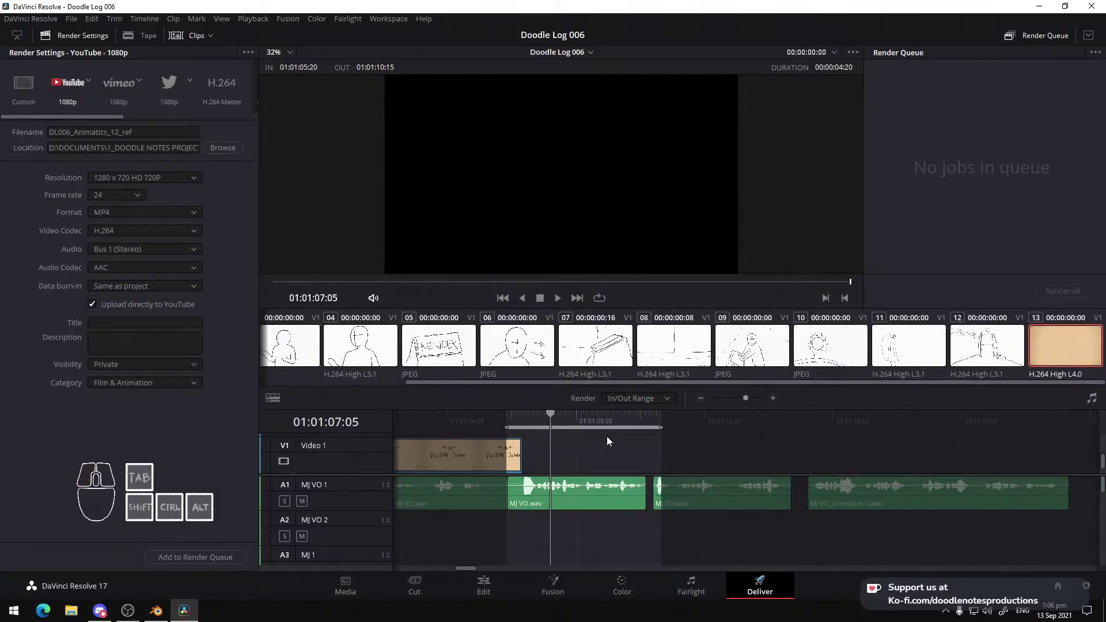
# Add the in/out range to the render queue as a job and render it
pyautogui.click(195, 557)
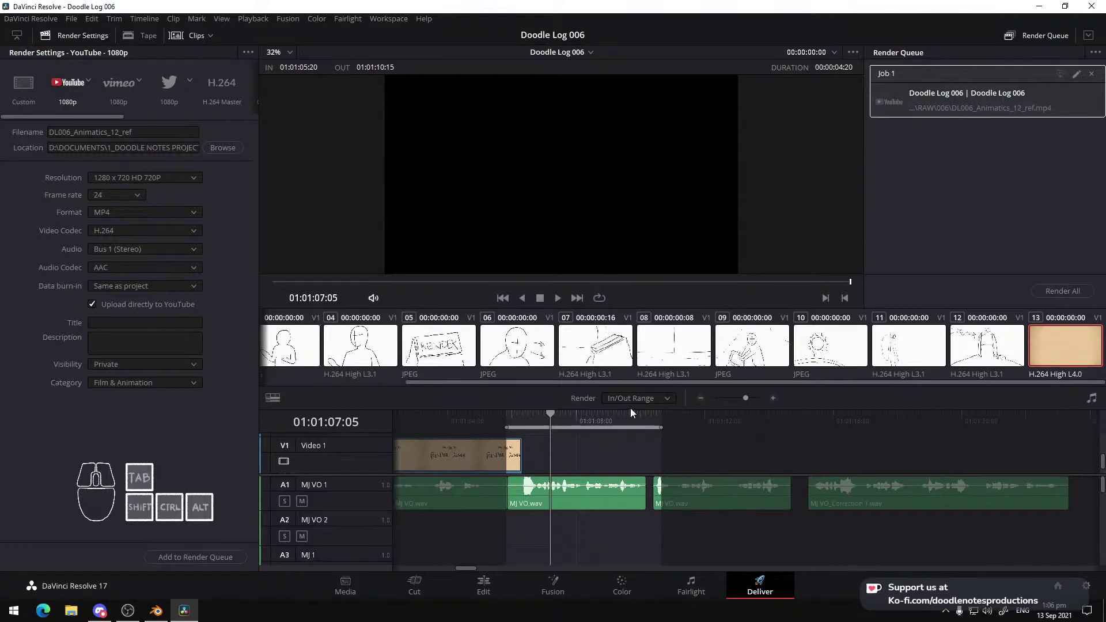
pyautogui.click(613, 402)
pyautogui.click(616, 402)
pyautogui.click(1068, 291)
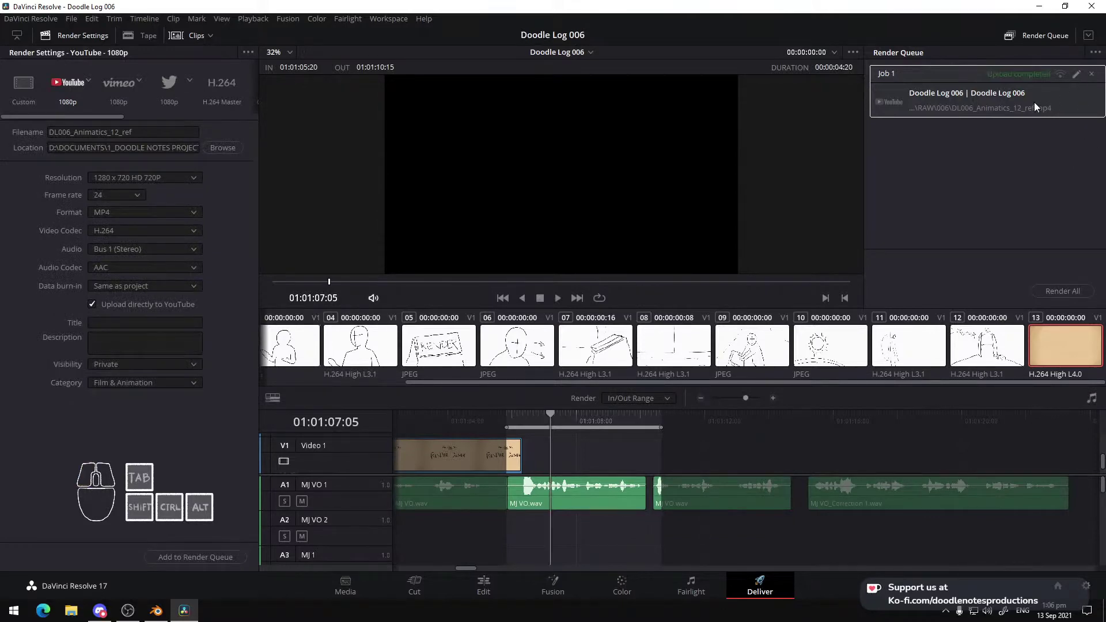
# Remove the rendered Doodle Log 006 job from the render queue
pyautogui.click(1076, 75)
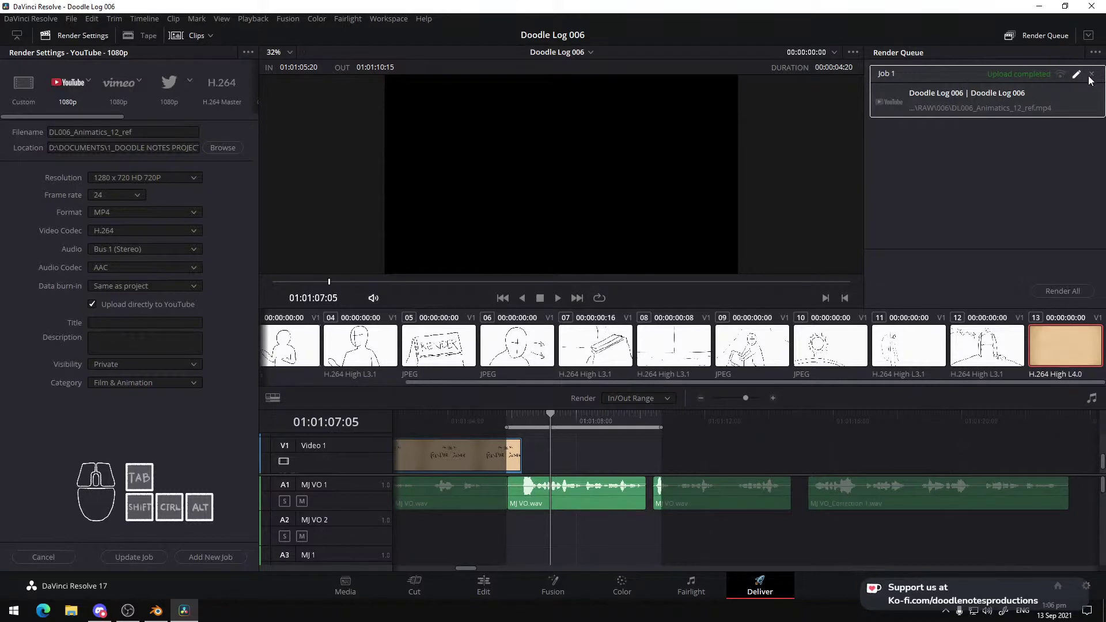
pyautogui.click(853, 217)
pyautogui.click(1092, 75)
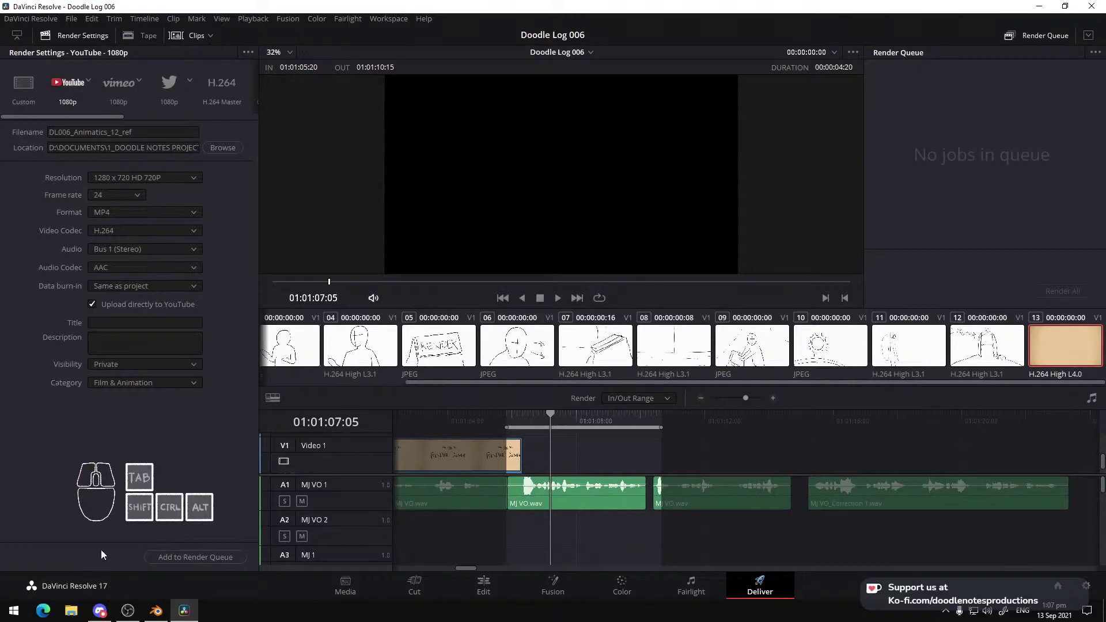
# Switch to File Explorer over Blender and open 1_DOODLE NOTES PROJECTS > 1_DOODLE LOGS > RAW > 006
pyautogui.moveTo(156, 615)
pyautogui.click(181, 583)
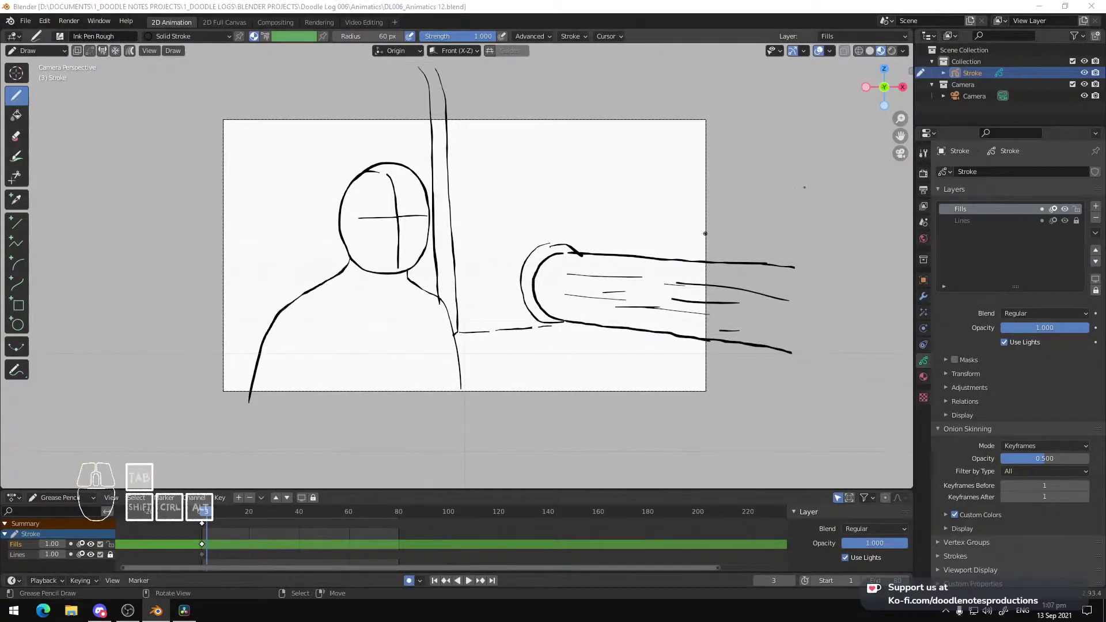
pyautogui.click(71, 611)
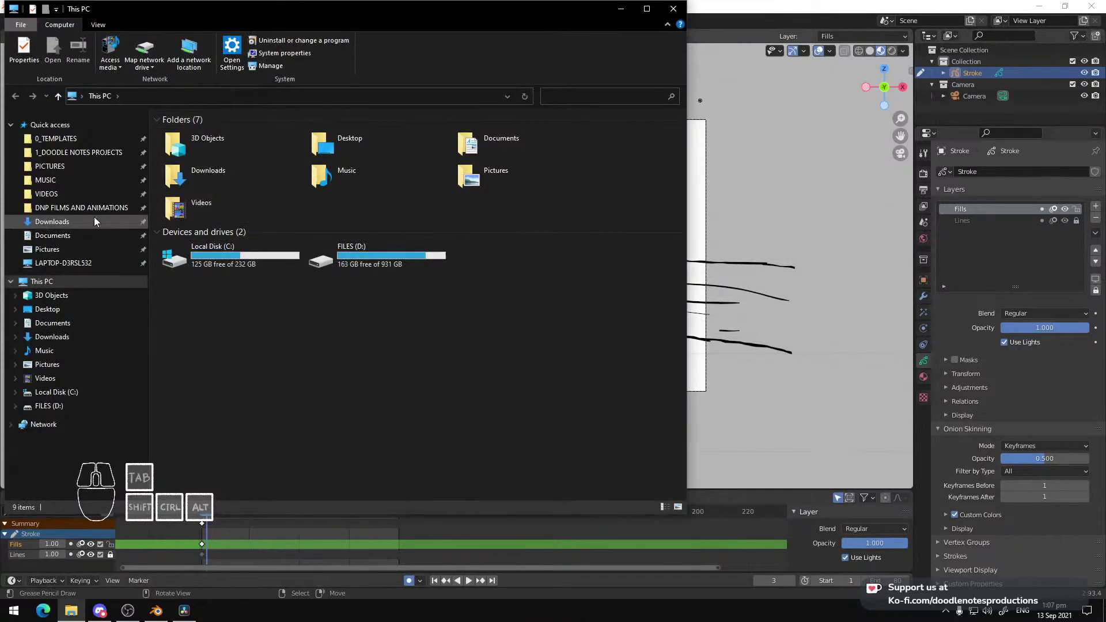
pyautogui.click(79, 152)
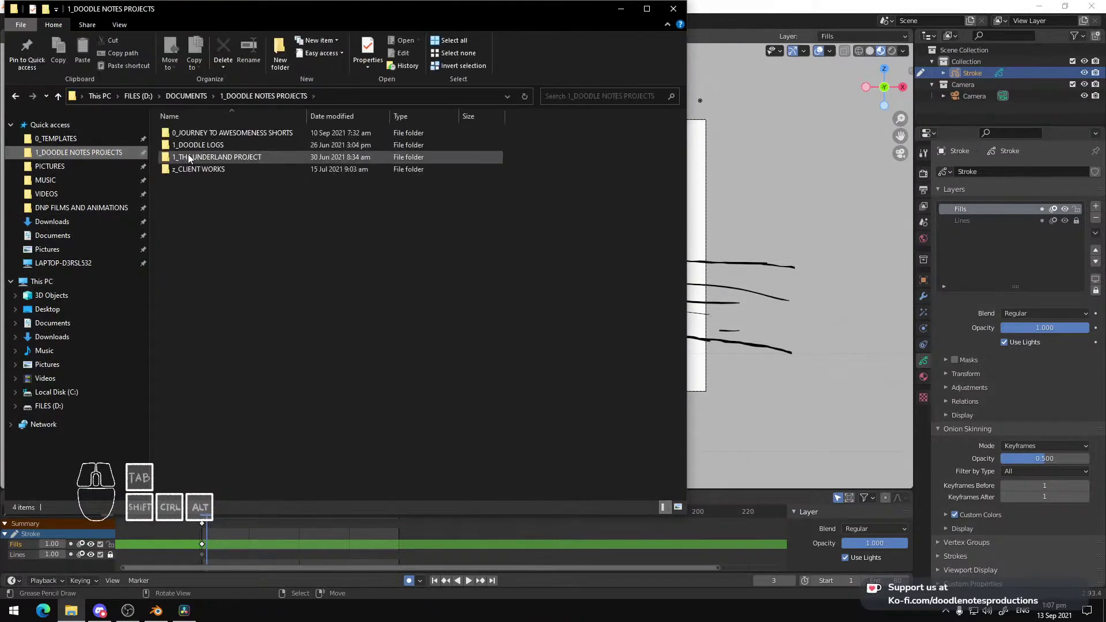
pyautogui.doubleClick(205, 145)
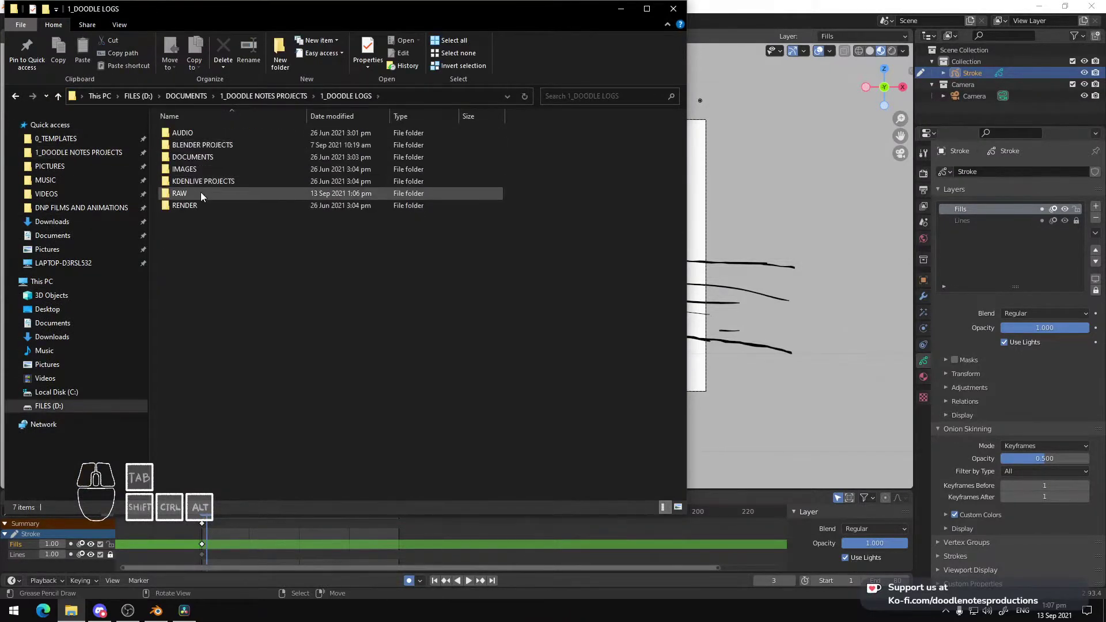
pyautogui.doubleClick(200, 192)
pyautogui.click(193, 156)
pyautogui.doubleClick(194, 157)
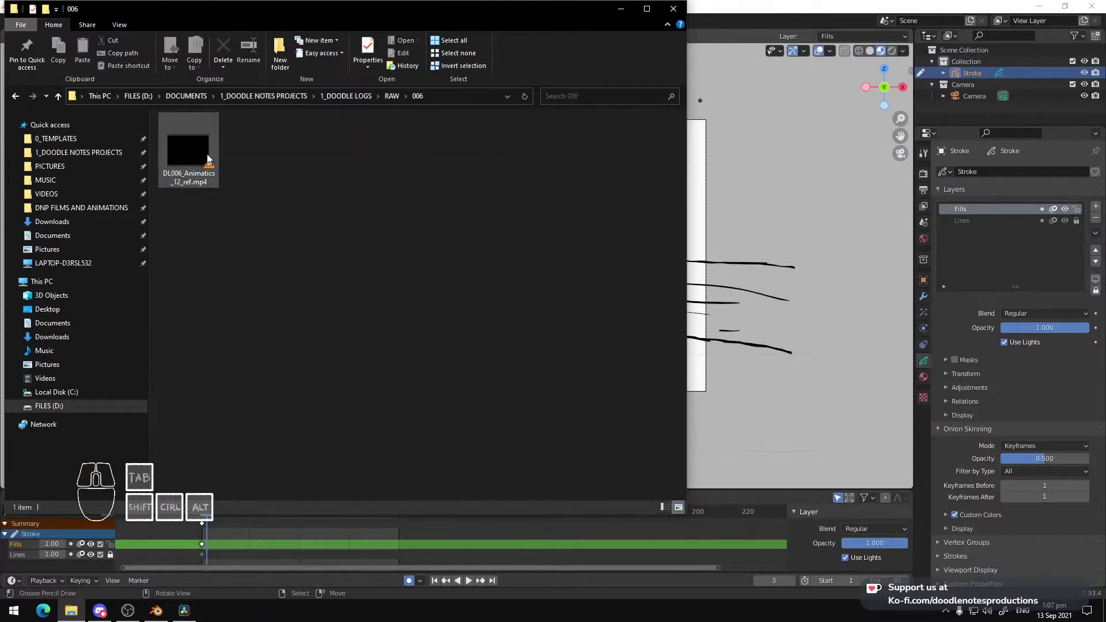
# Switch to Blender's Video Editing workspace and return the playhead to the first frame
pyautogui.click(855, 3)
pyautogui.click(364, 22)
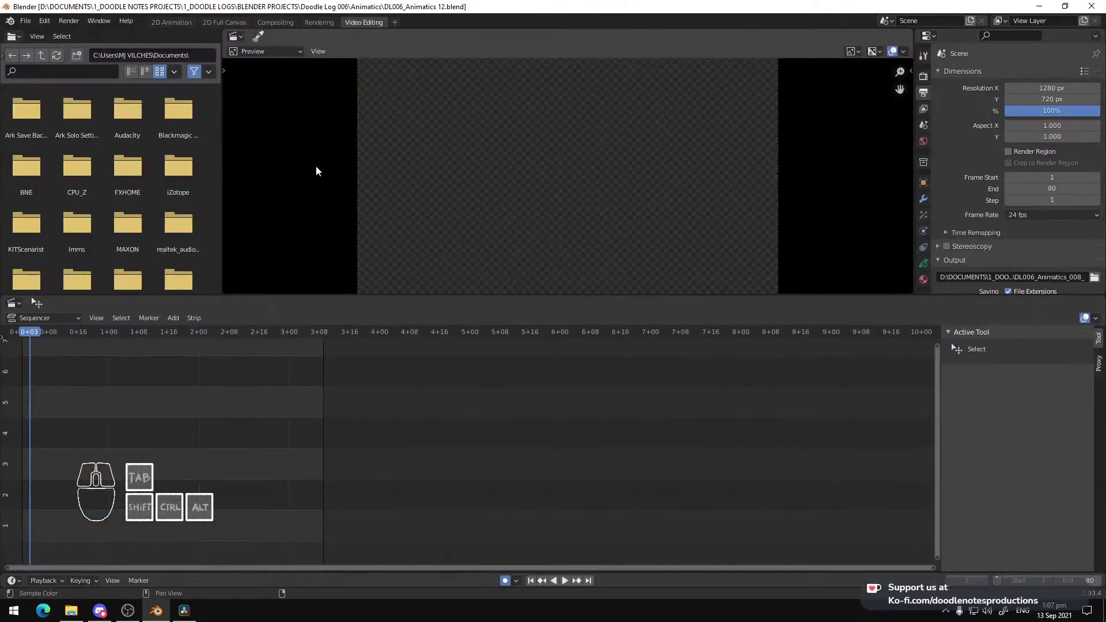
pyautogui.hotkey('shift', 'Left')
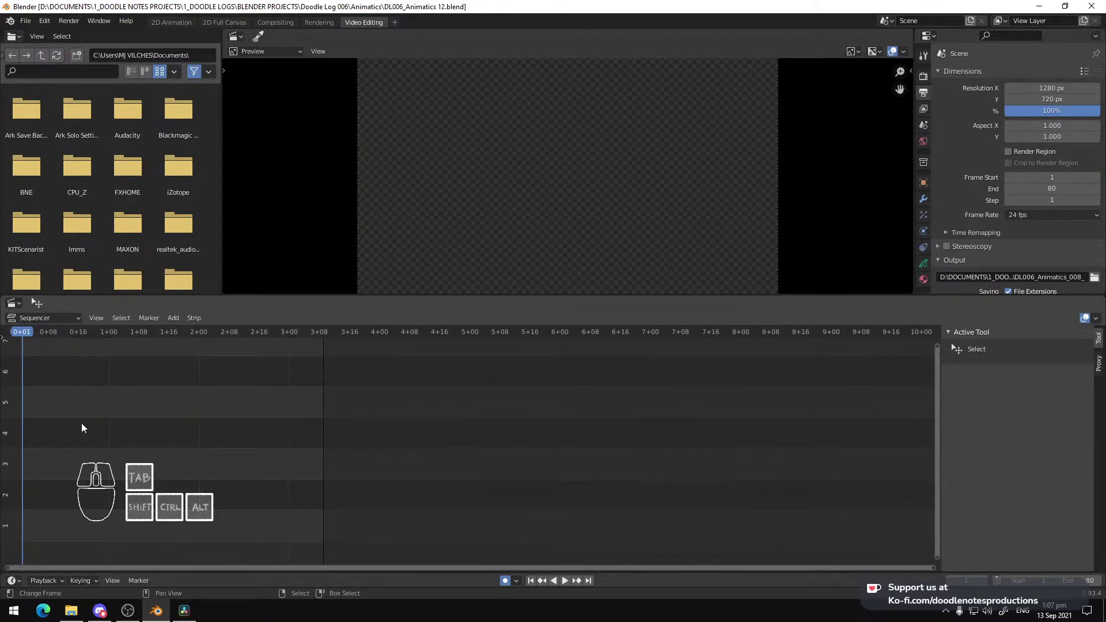
# Bring DL006_Animatics_12_ref.mp4 from the 006 folder into Blender's sequencer as video and sound strips starting at frame 1
pyautogui.click(69, 612)
pyautogui.moveTo(500, 9); pyautogui.dragTo(892, 50)
pyautogui.moveTo(605, 199); pyautogui.dragTo(194, 455)
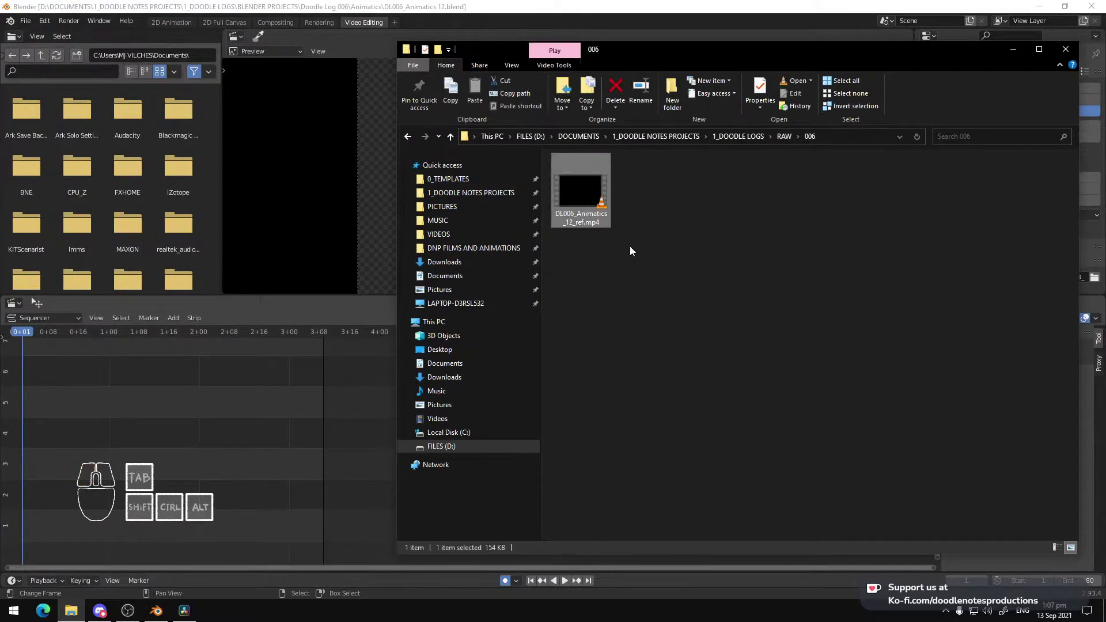
pyautogui.click(577, 201)
pyautogui.moveTo(123, 386); pyautogui.dragTo(133, 386)
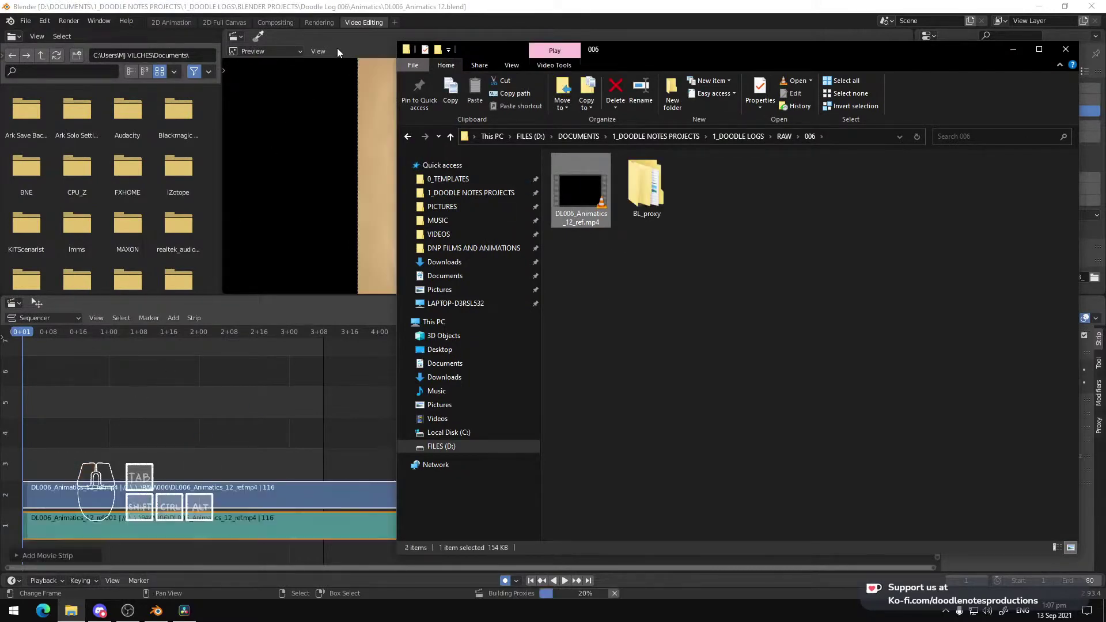
pyautogui.click(337, 47)
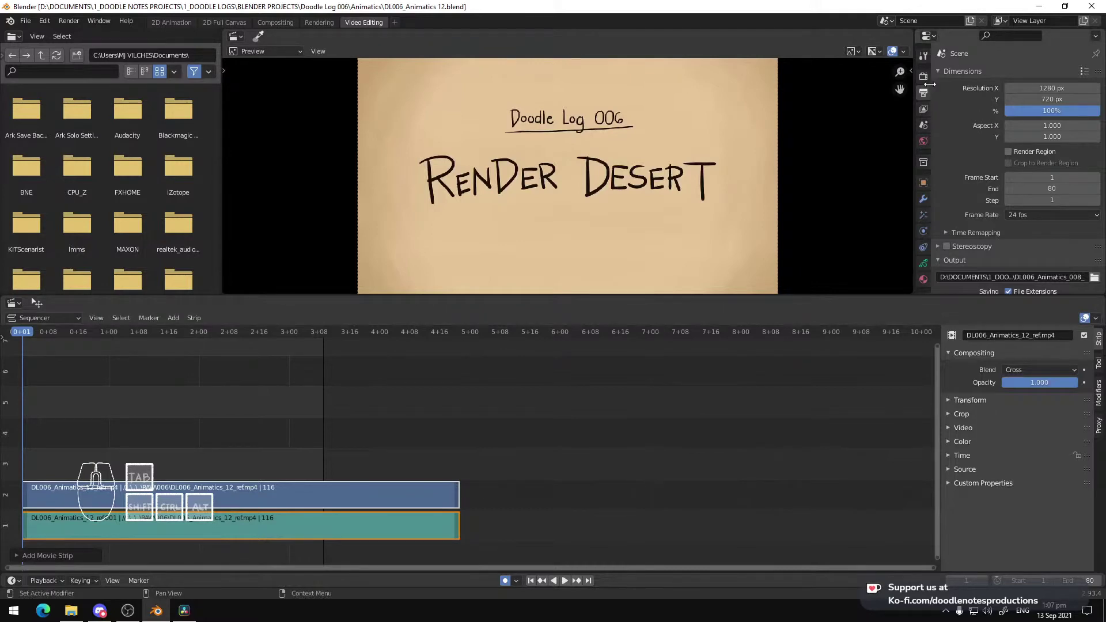
# Disable Sequencer in the output's post-processing pipeline and play back the reference strips
pyautogui.scroll(-4, 989, 177)
pyautogui.click(963, 287)
pyautogui.scroll(-2, 1021, 185)
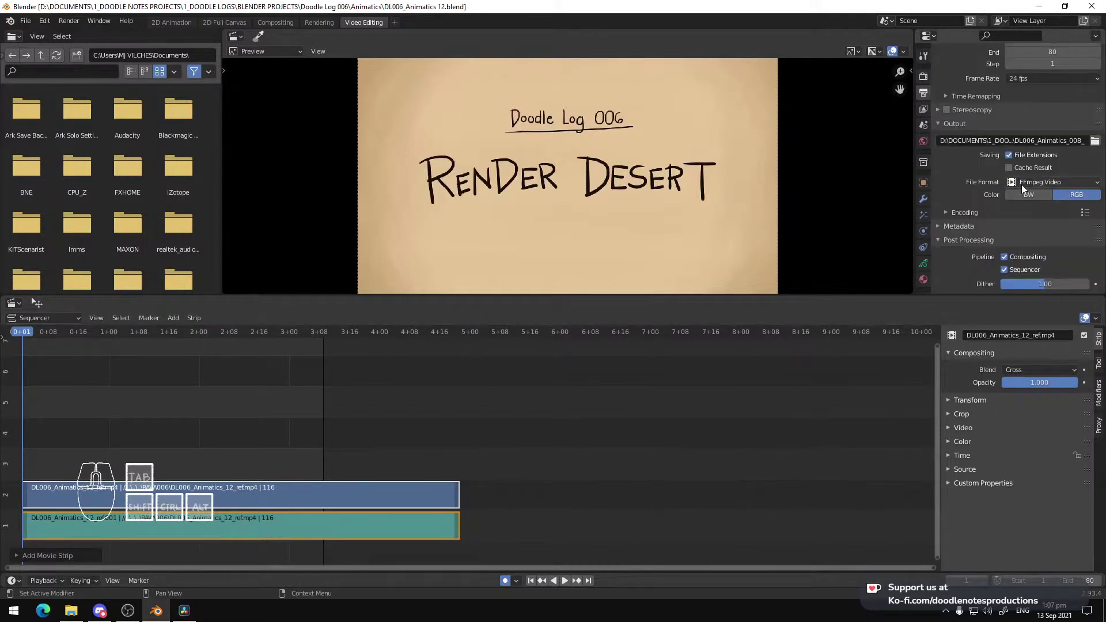
pyautogui.click(1005, 269)
pyautogui.press('space')
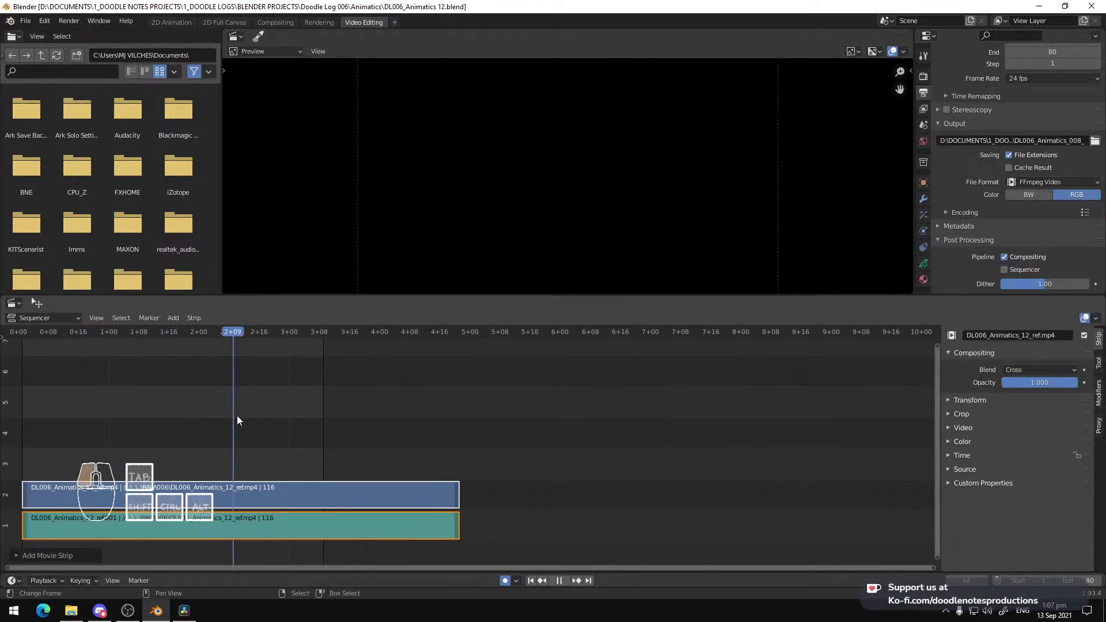
pyautogui.press('Escape')
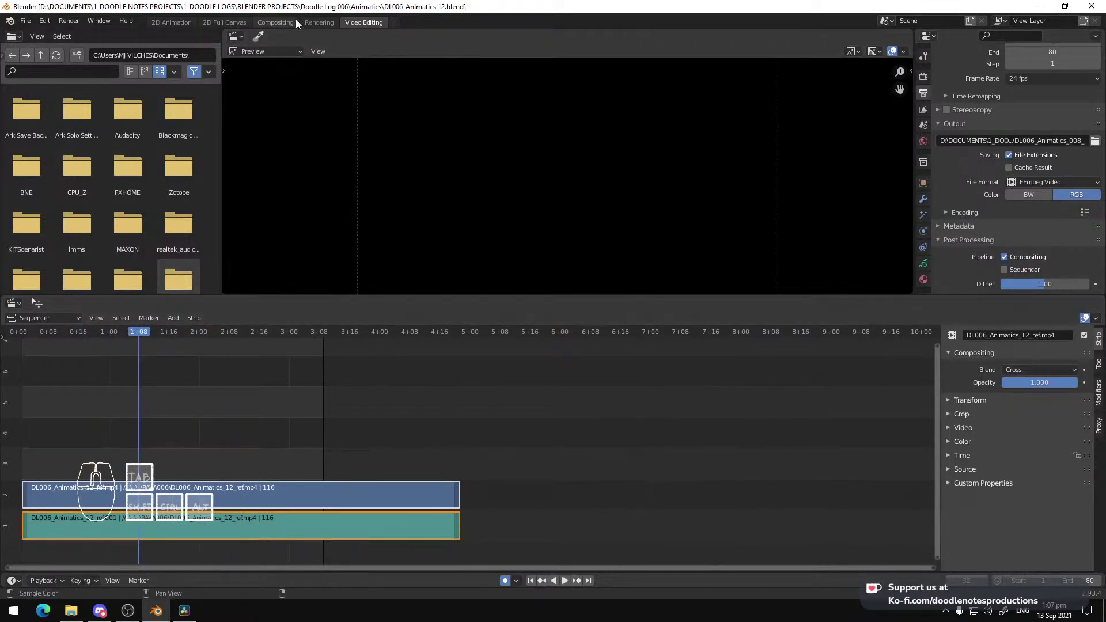
# Return to the 2D Animation workspace, save the file, and play the drawing against the reference audio
pyautogui.click(323, 24)
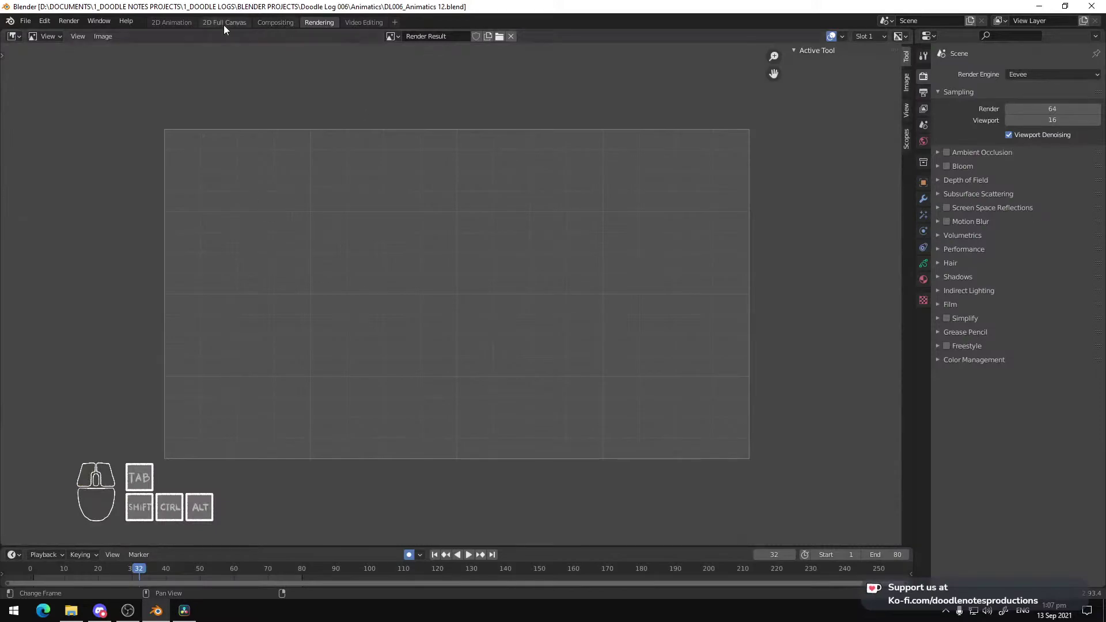
pyautogui.click(174, 22)
pyautogui.hotkey('ctrl', 's')
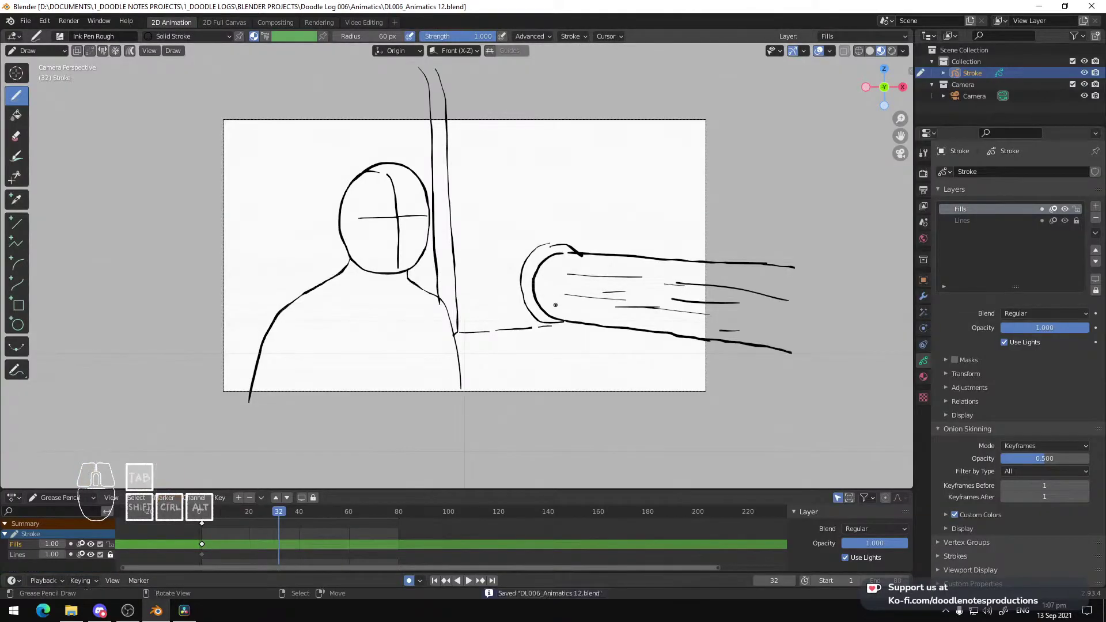
pyautogui.click(199, 535)
pyautogui.press('space')
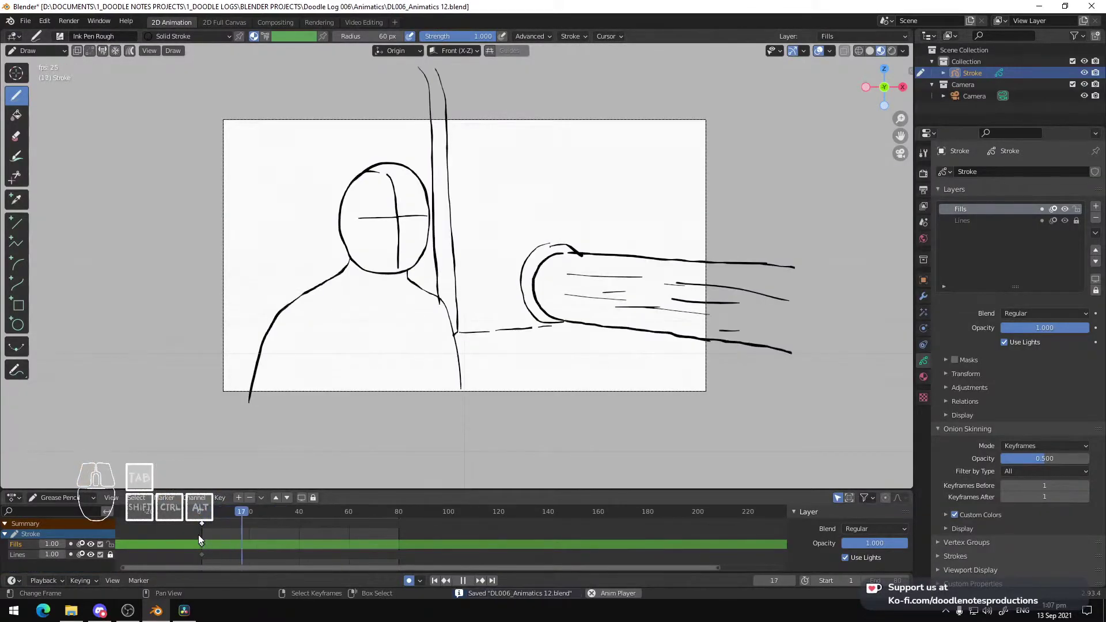
# Set the scene's end frame to 116 to match the end of the reference strips, and save the file
pyautogui.click(365, 22)
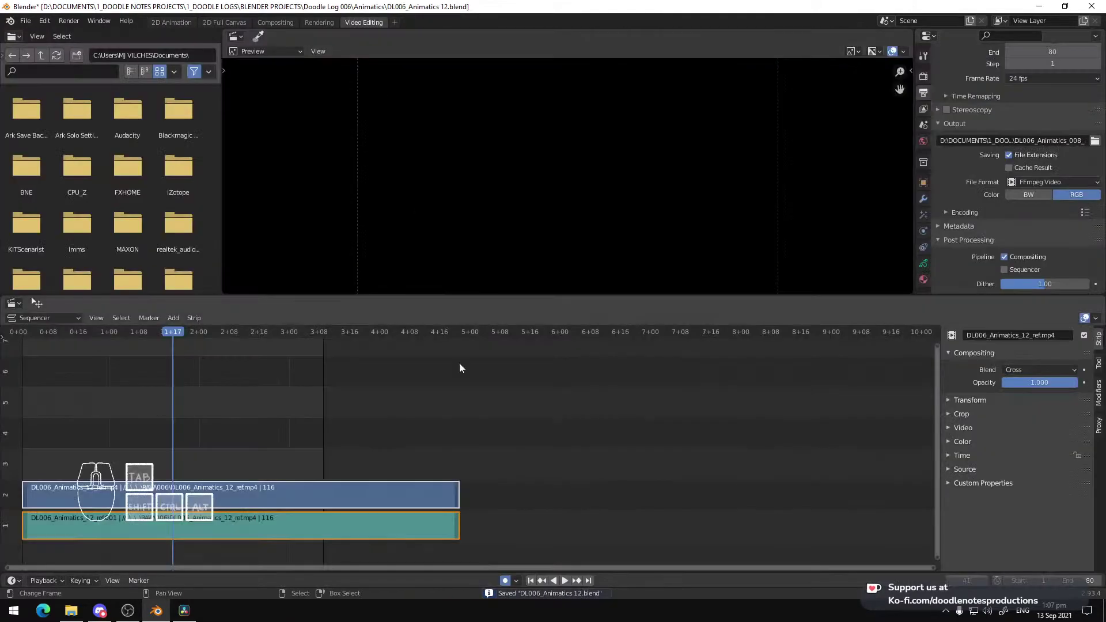
pyautogui.moveTo(446, 472); pyautogui.dragTo(457, 472)
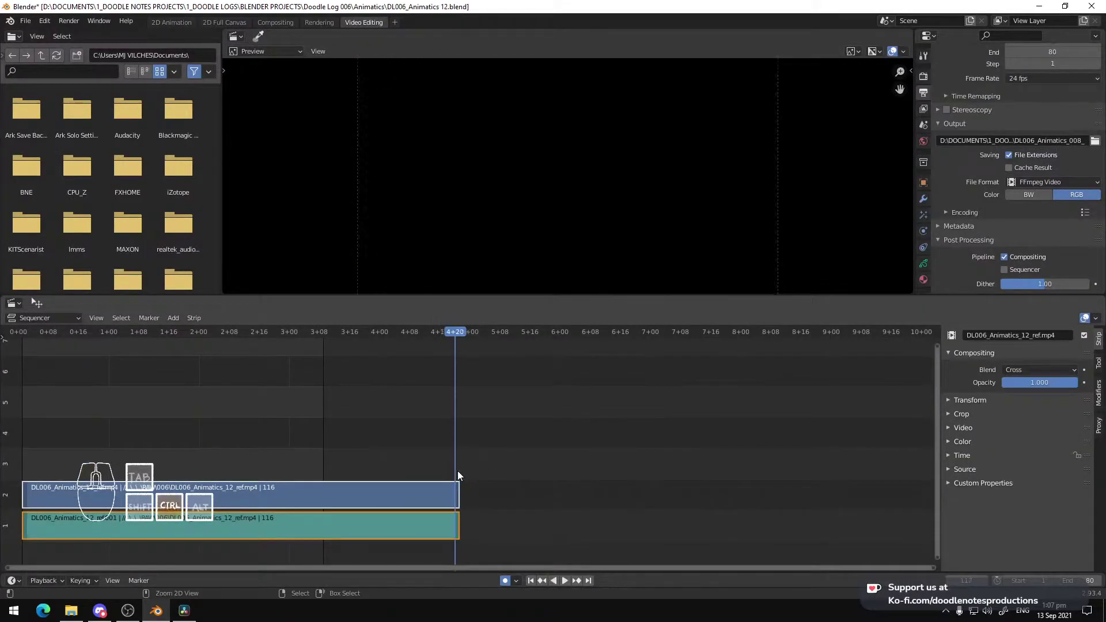
pyautogui.hotkey('ctrl', 'End')
pyautogui.hotkey('shift', 'Left')
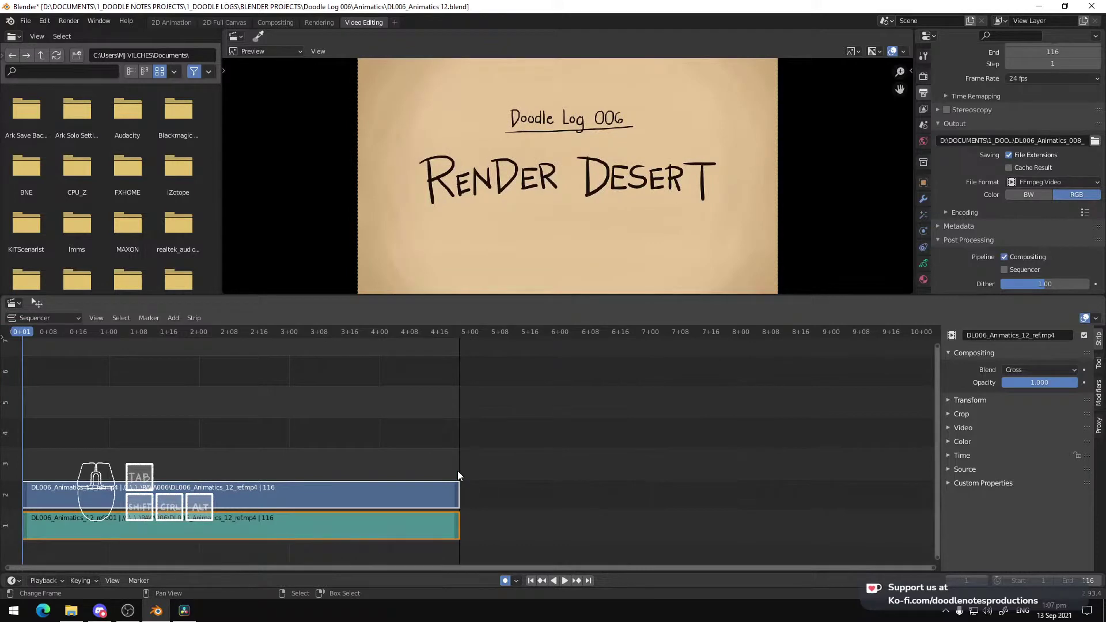
pyautogui.hotkey('ctrl', 's')
pyautogui.moveTo(447, 435); pyautogui.dragTo(120, 437)
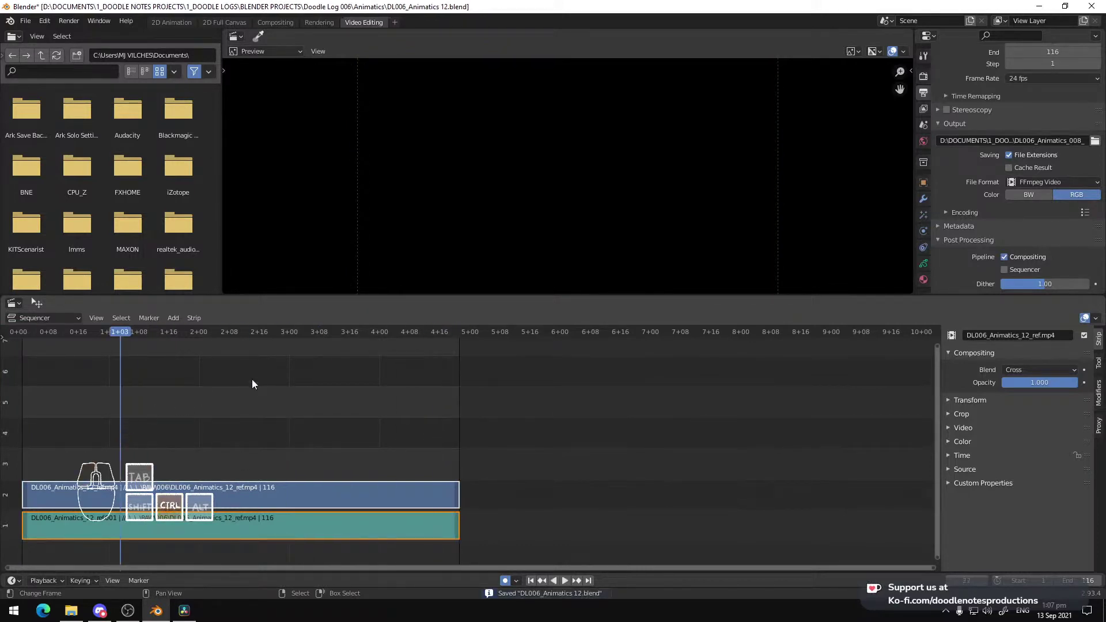
pyautogui.hotkey('ctrl', 's')
# Save the file from the 2D Animation workspace and play the shot from its first frame to check the voice-over timing
pyautogui.click(168, 22)
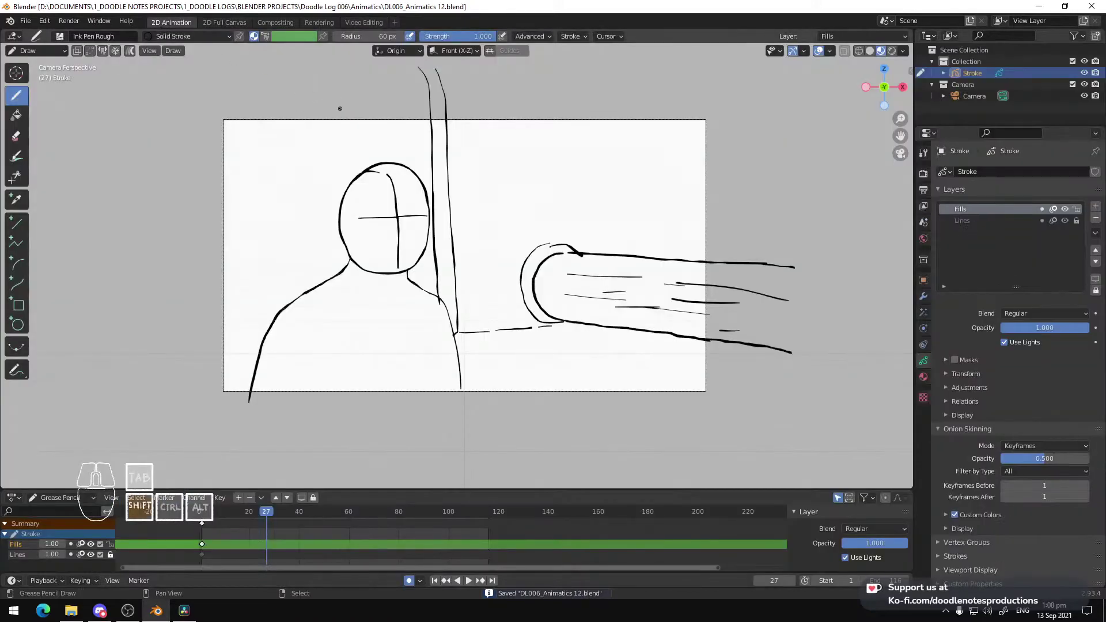
pyautogui.hotkey('shift', 'Left')
pyautogui.hotkey('ctrl', 's')
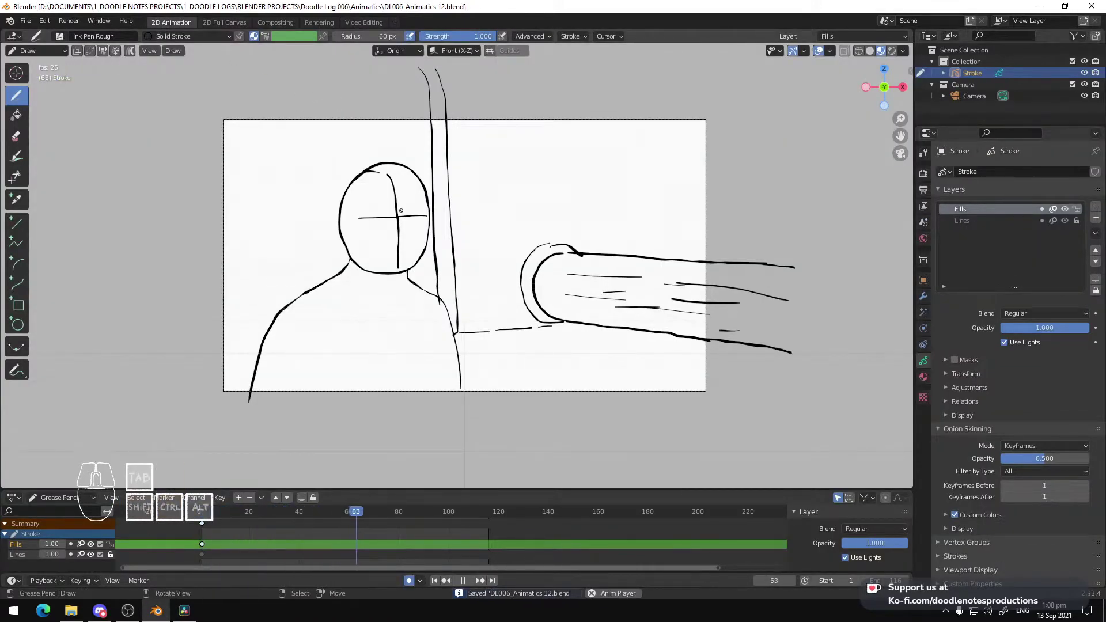
pyautogui.press('space')
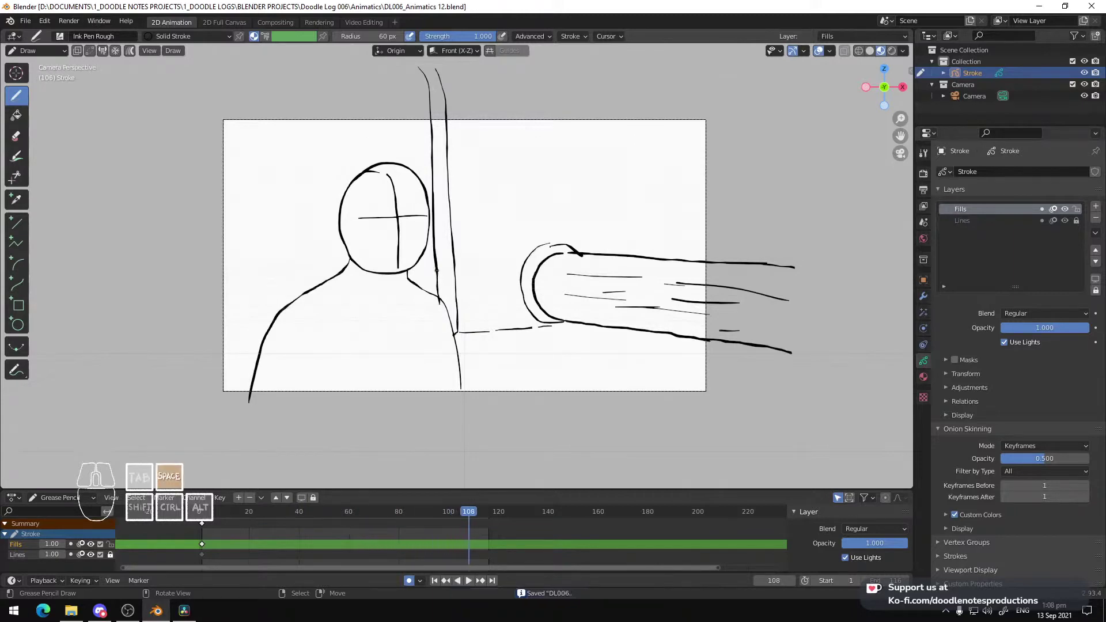
pyautogui.press('space')
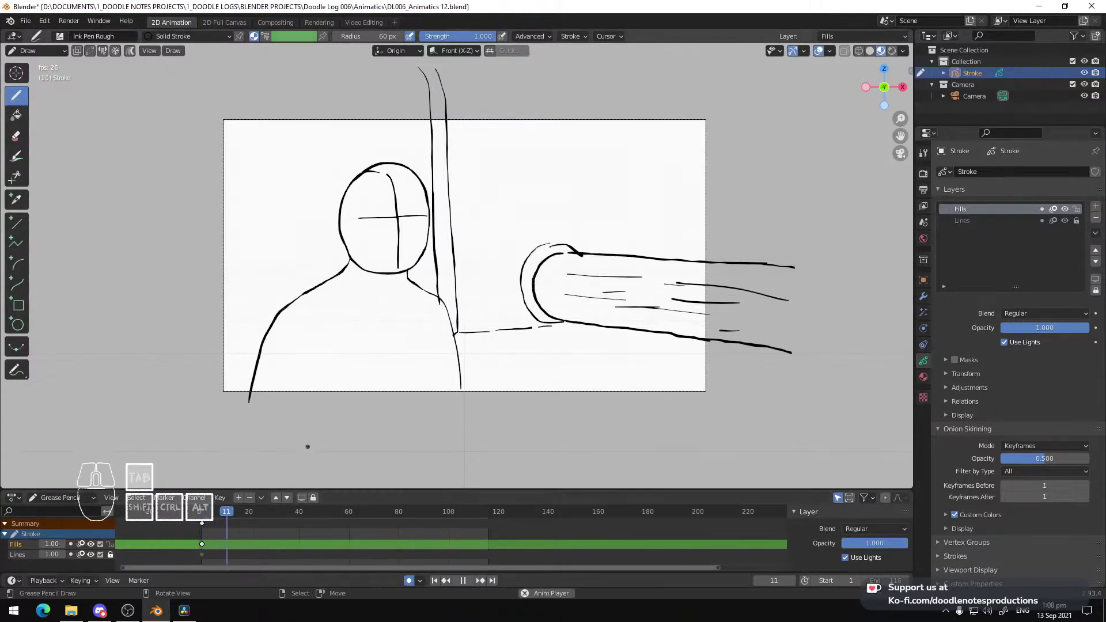
# In Edit Mode at frame 32, move the figure sideways toward the large horizontal log and scale it up slightly as a second pose
pyautogui.press('space')
pyautogui.press('Tab')
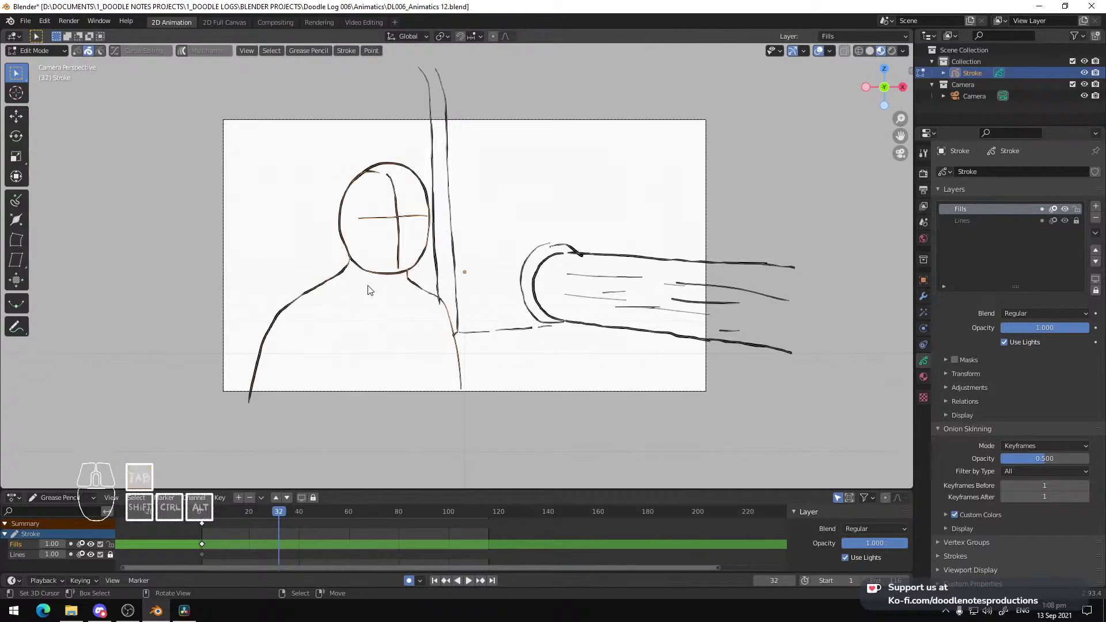
pyautogui.press('g')
pyautogui.press('Escape')
pyautogui.press('g')
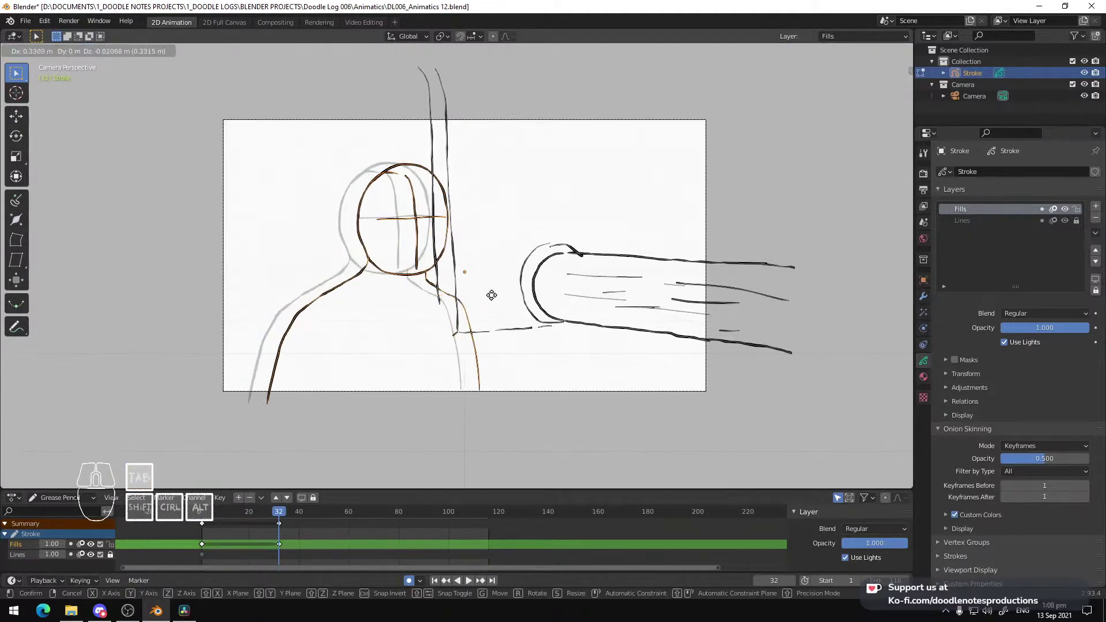
pyautogui.press('s')
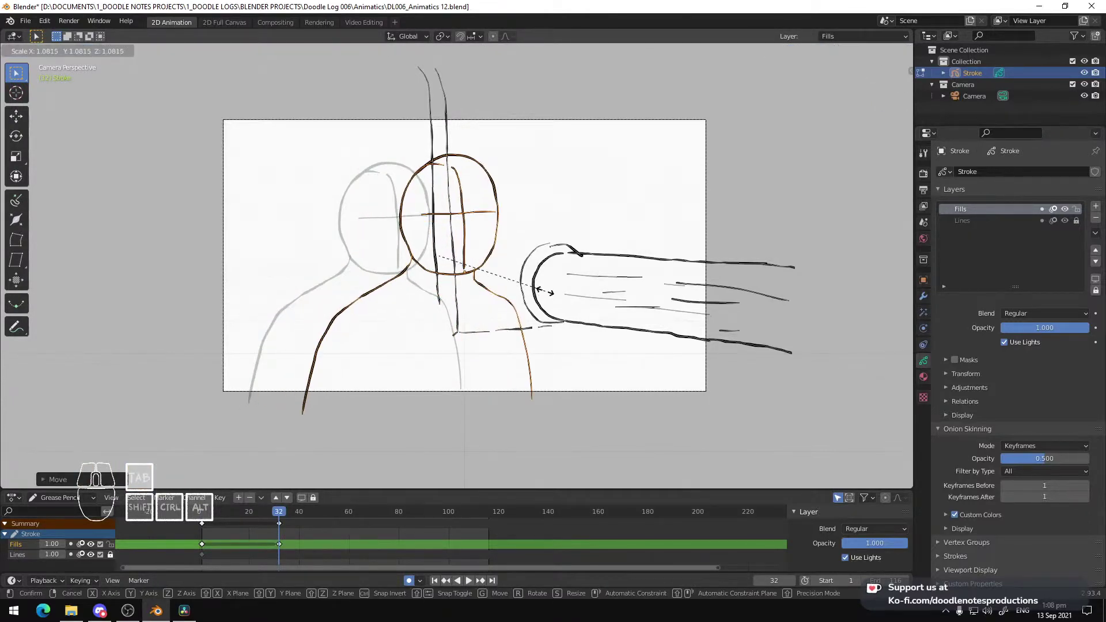
pyautogui.click(546, 292)
pyautogui.click(557, 295)
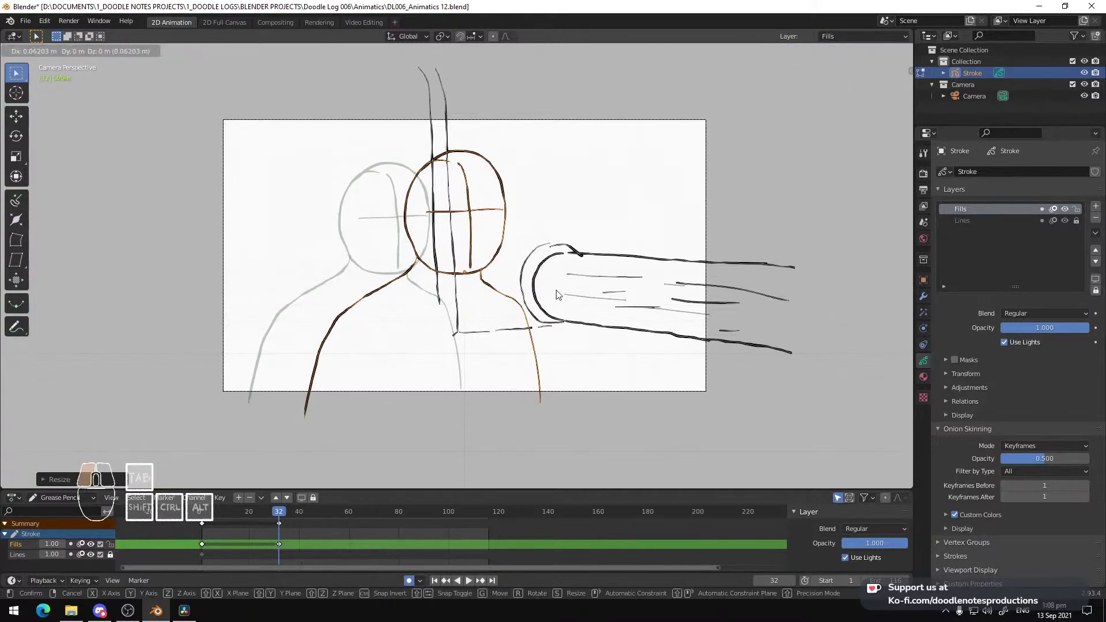
pyautogui.press('g')
pyautogui.click(547, 293)
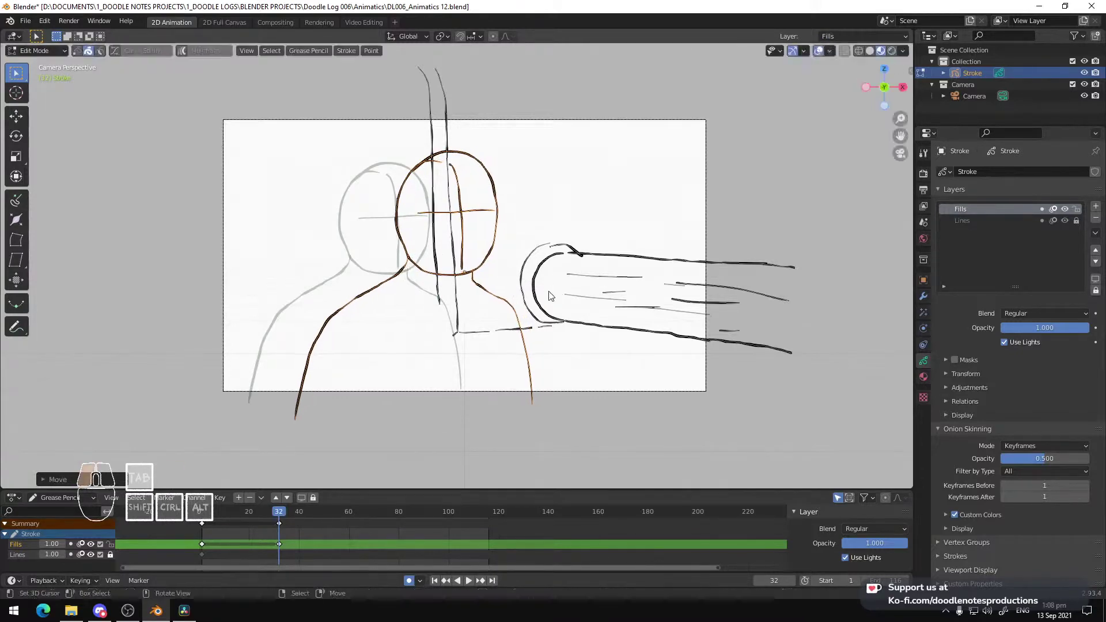
pyautogui.press('g')
pyautogui.click(554, 292)
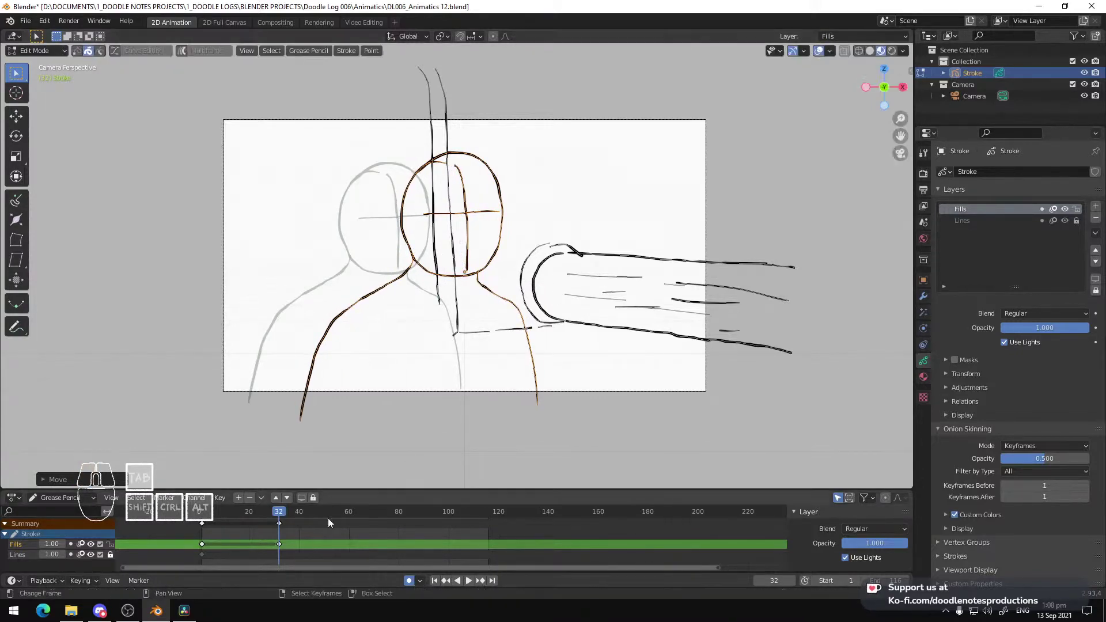
# Move the second pose's keyframe to about frame 26 and play the shot to check its timing
pyautogui.moveTo(209, 530); pyautogui.dragTo(263, 522)
pyautogui.press('g')
pyautogui.click(273, 520)
pyautogui.press('space')
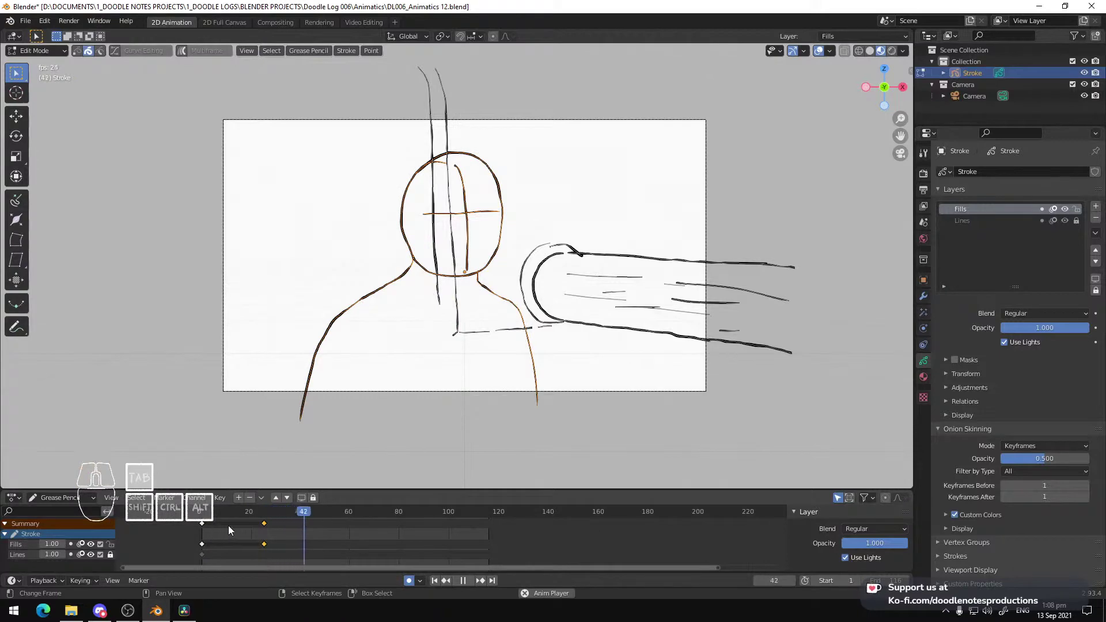
pyautogui.press('space')
# Move the second pose's keyframe to about frame 59
pyautogui.press('Right')
pyautogui.press('Right')
pyautogui.press('Right')
pyautogui.press('Right')
pyautogui.press('Right')
pyautogui.press('Right')
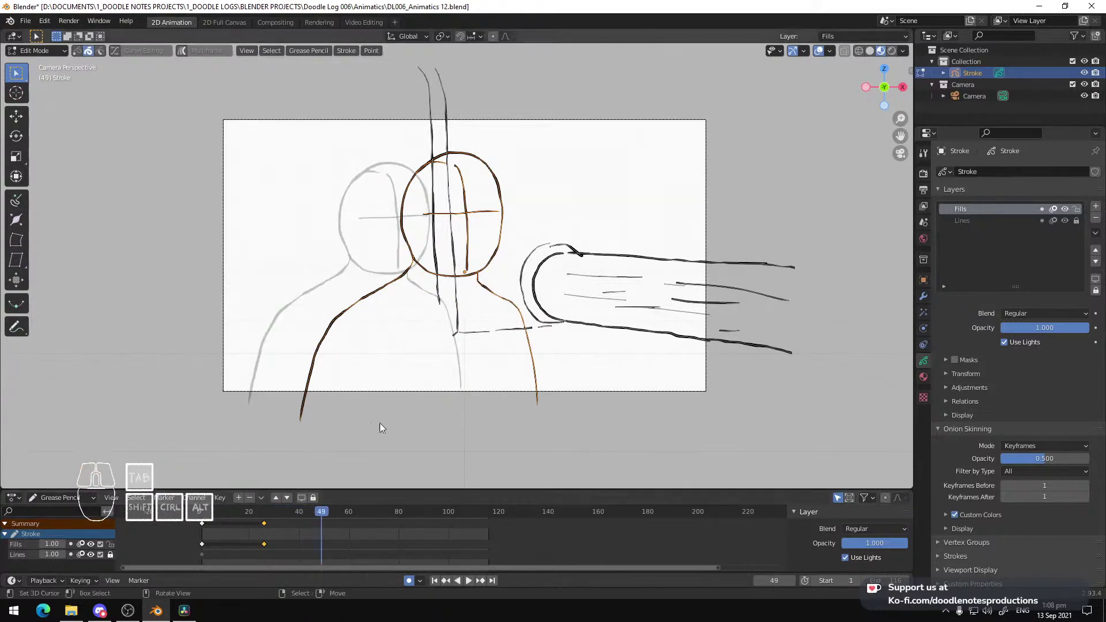
pyautogui.press('g')
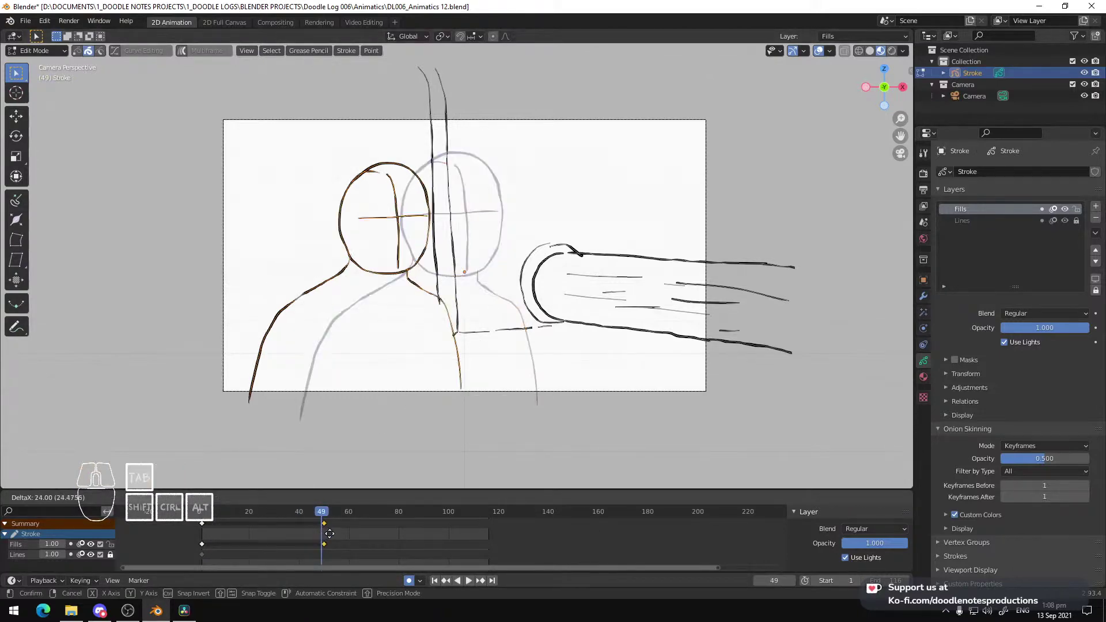
pyautogui.click(353, 530)
# Create an in-between pose at frame 30 by shifting the figure partway toward the second pose and enlarging it slightly, and play the shot
pyautogui.click(275, 533)
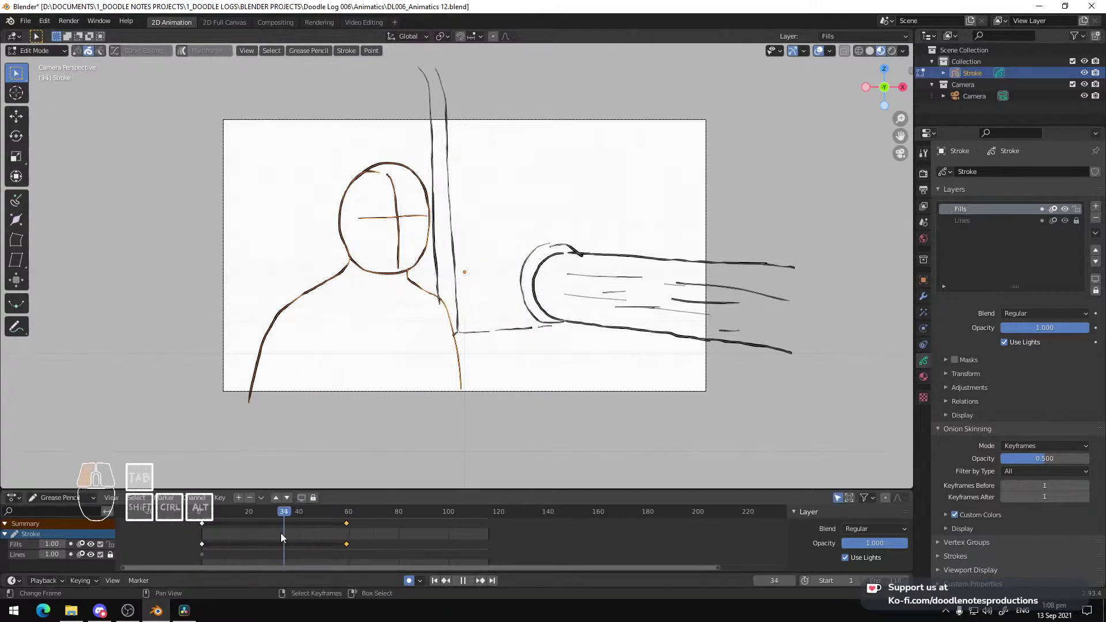
pyautogui.press('g')
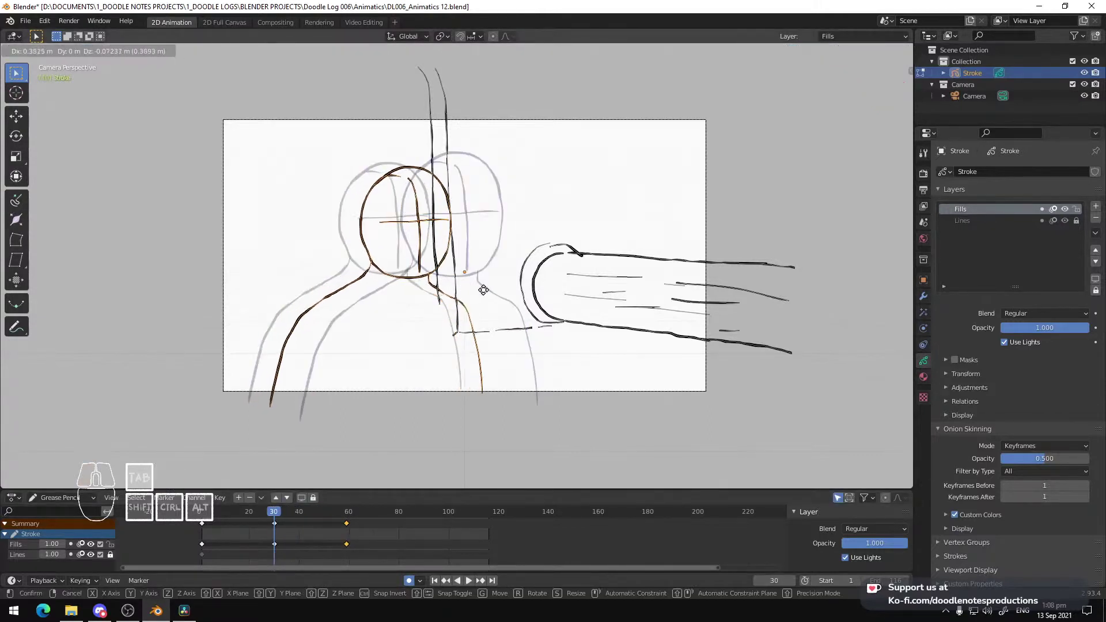
pyautogui.click(487, 287)
pyautogui.press('s')
pyautogui.click(499, 293)
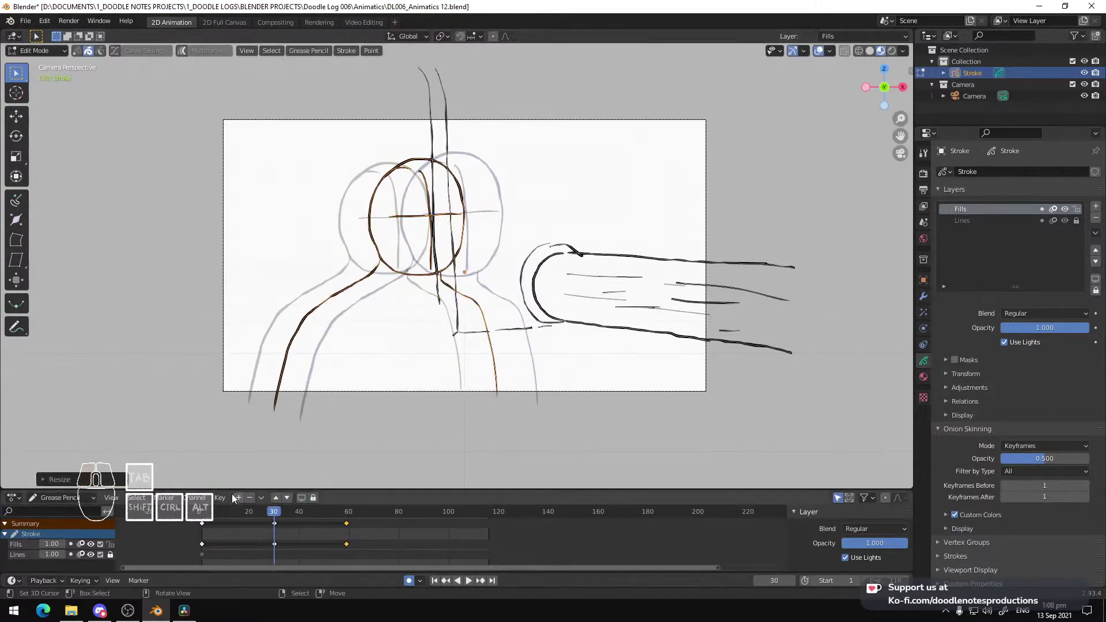
pyautogui.hotkey('shift', 'Left')
pyautogui.press('space')
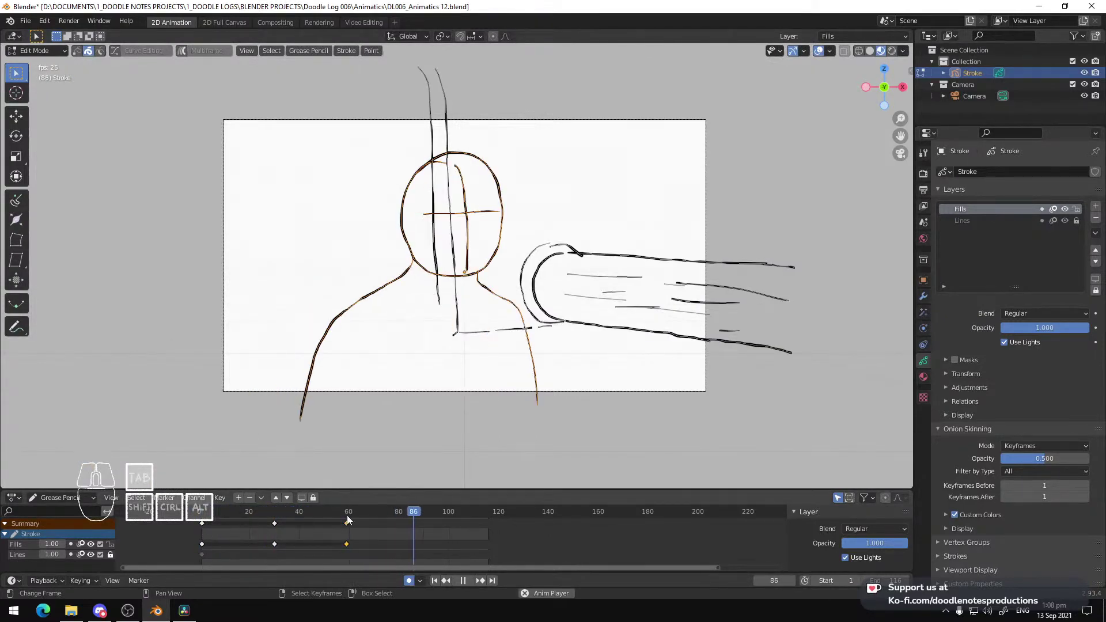
pyautogui.press('space')
# Create a further pose at frame 97 by enlarging the figure slightly and nudging it toward the log, and play the shot
pyautogui.click(313, 533)
pyautogui.press('space')
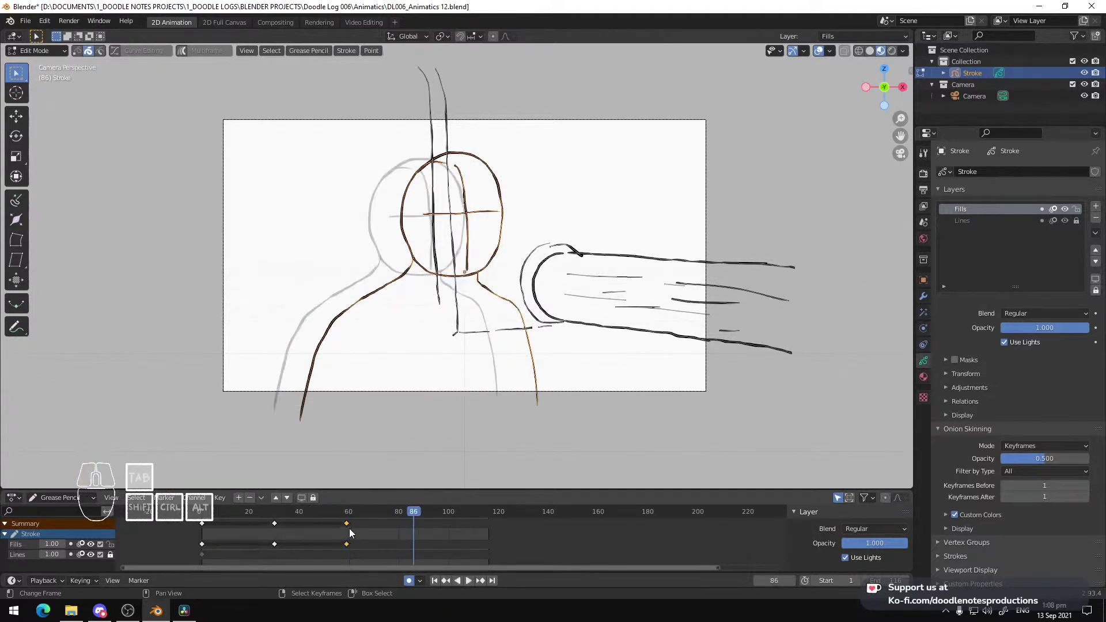
pyautogui.press('space')
pyautogui.press('s')
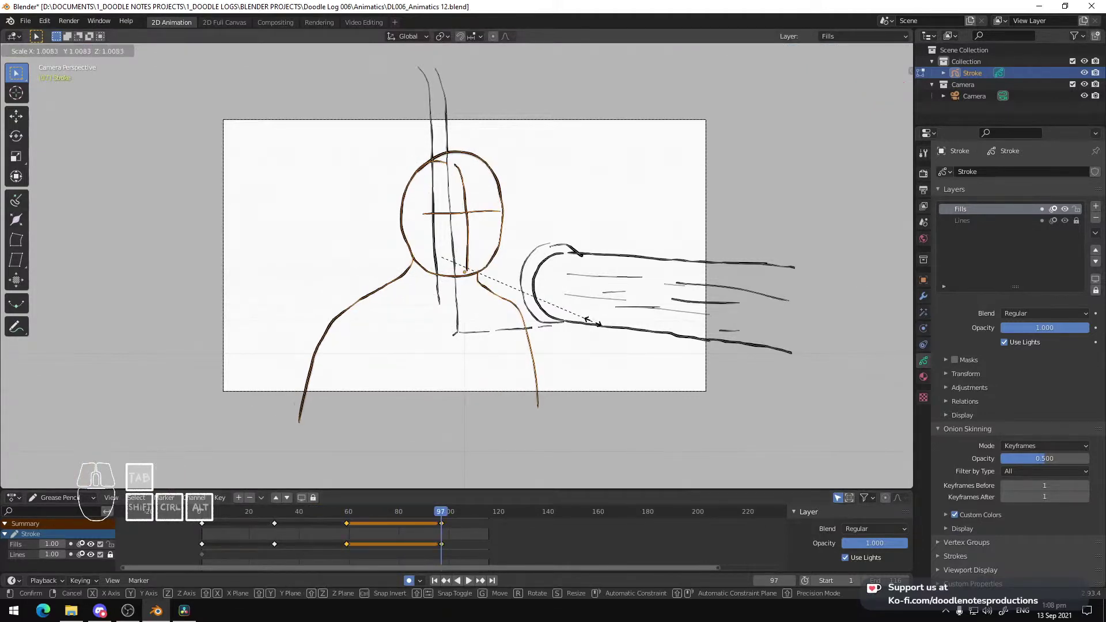
pyautogui.click(607, 318)
pyautogui.press('g')
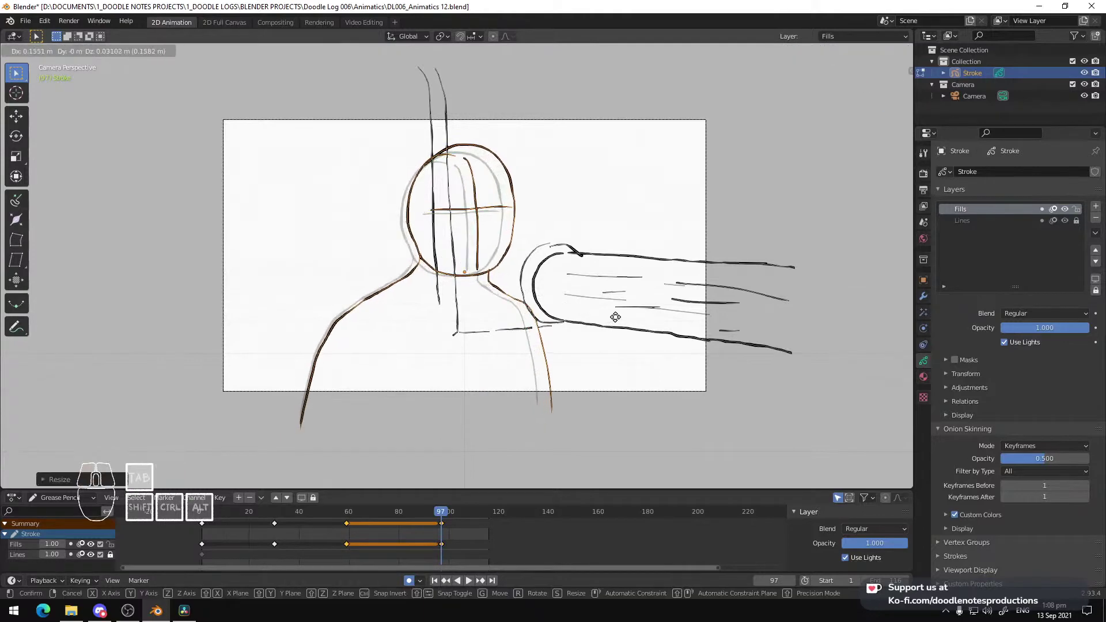
pyautogui.click(526, 410)
pyautogui.click(312, 538)
pyautogui.press('space')
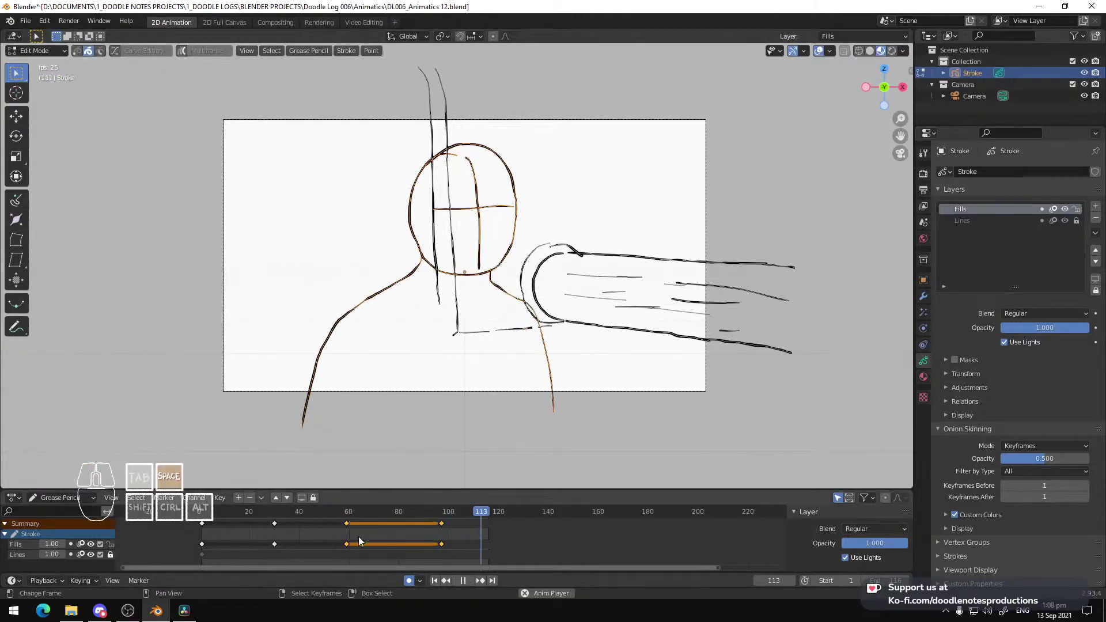
pyautogui.press('space')
# Compress the timing of all keyframes toward frame 1 so the last falls at about frame 72, and play the result
pyautogui.click(201, 532)
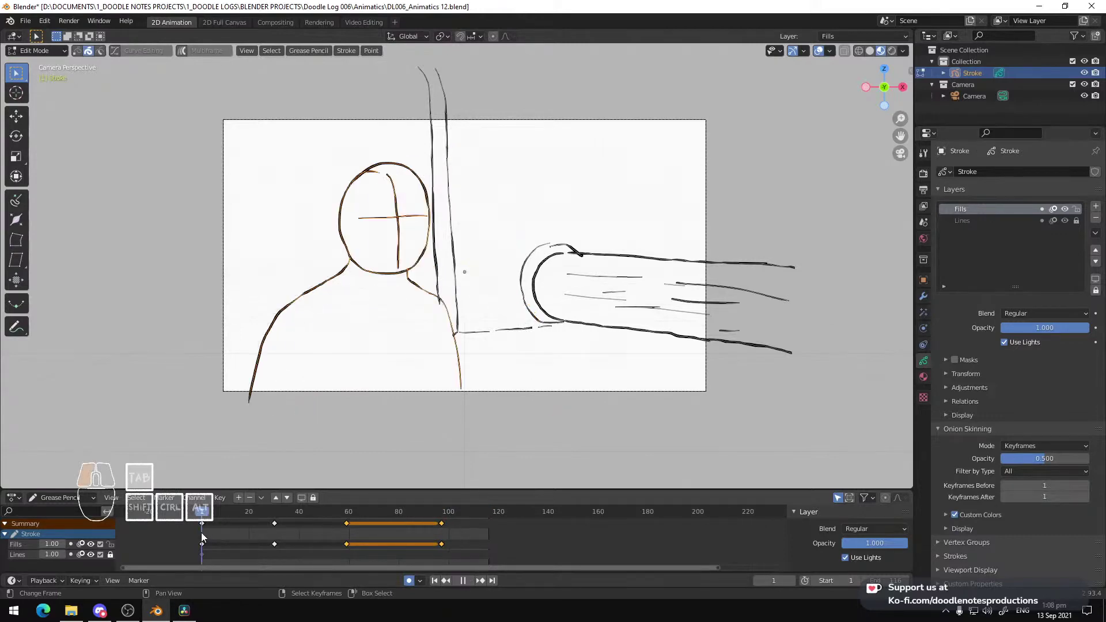
pyautogui.press('a')
pyautogui.press('s')
pyautogui.click(358, 544)
pyautogui.press('space')
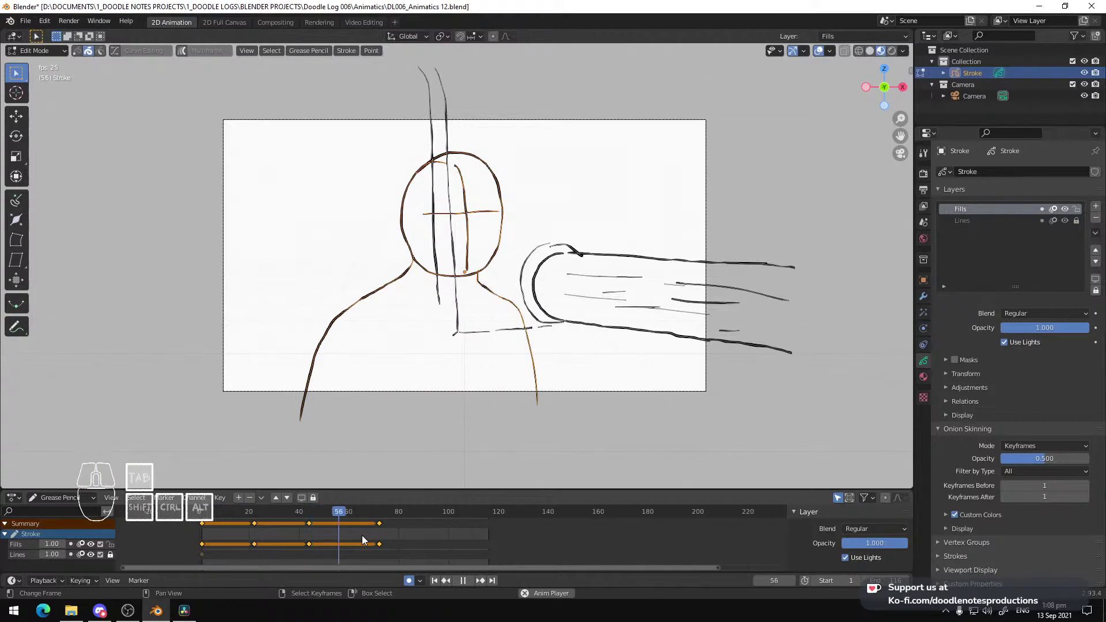
pyautogui.press('space')
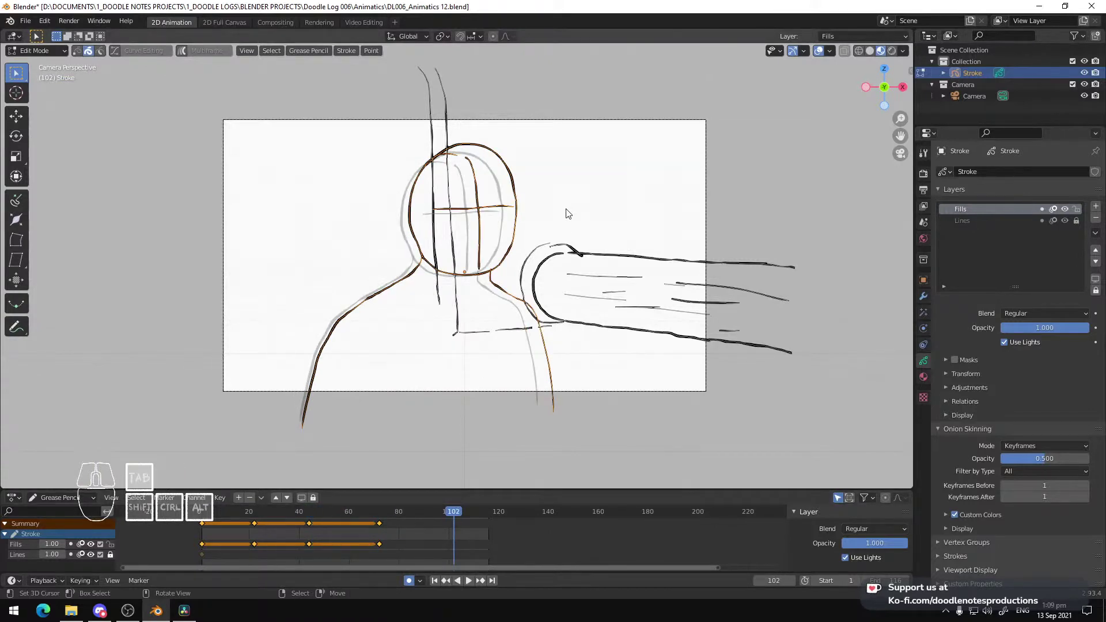
# In Draw mode at frame 102, sketch the new pose's head outline, redrawing any unsatisfactory strokes
pyautogui.hotkey('ctrl', 'Tab')
pyautogui.click(449, 211)
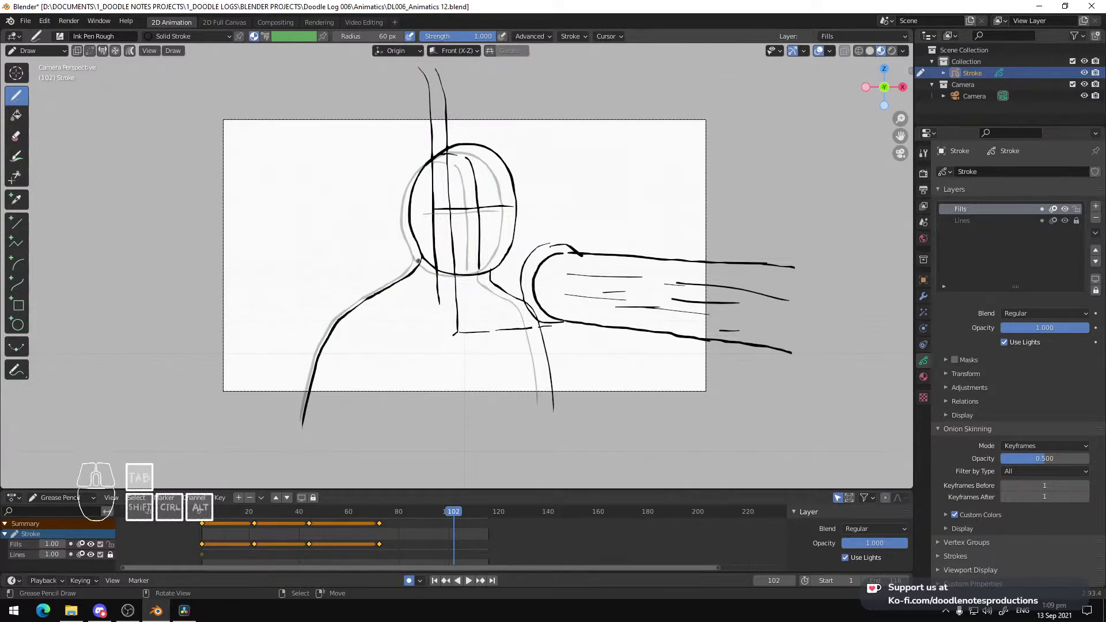
pyautogui.moveTo(418, 260); pyautogui.dragTo(417, 202)
pyautogui.moveTo(491, 131); pyautogui.dragTo(527, 173)
pyautogui.hotkey('ctrl', 'z')
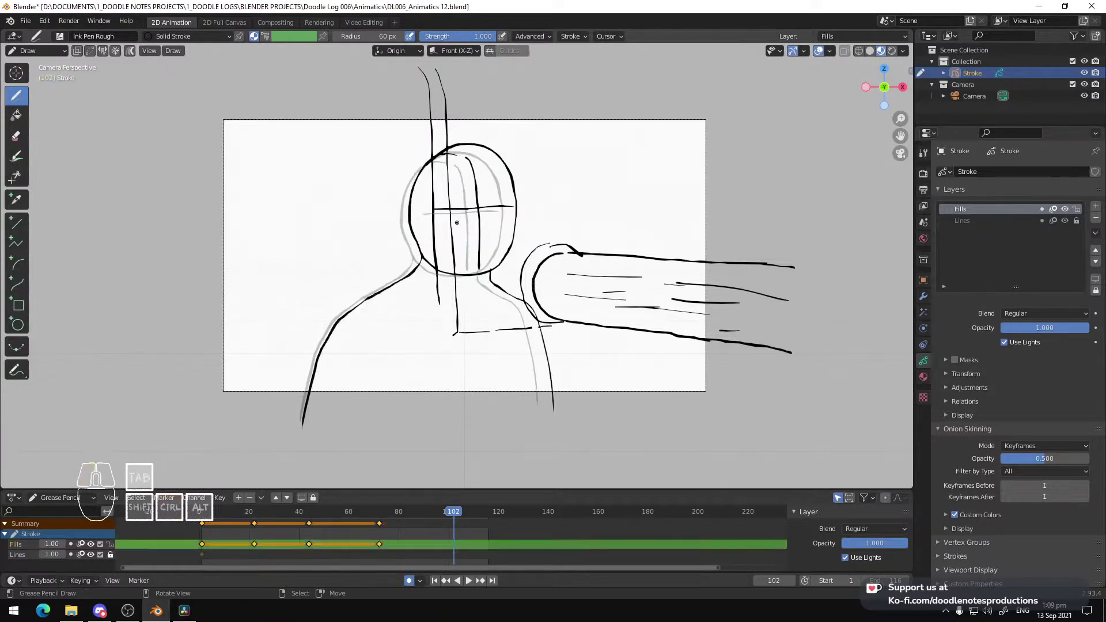
pyautogui.moveTo(415, 267); pyautogui.dragTo(411, 277)
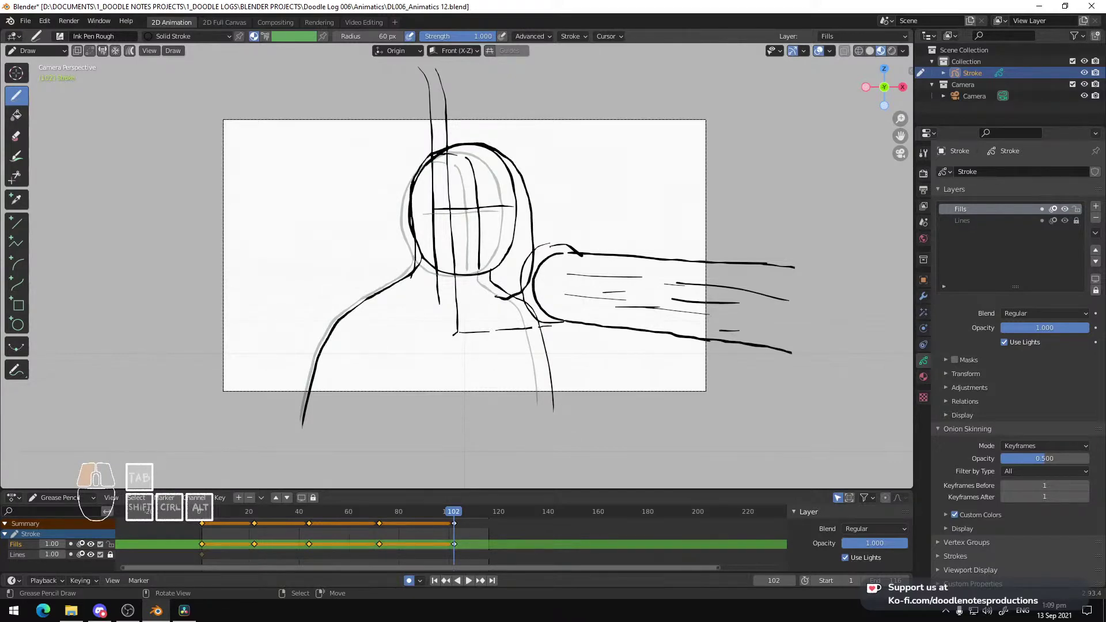
pyautogui.hotkey('ctrl', 'z')
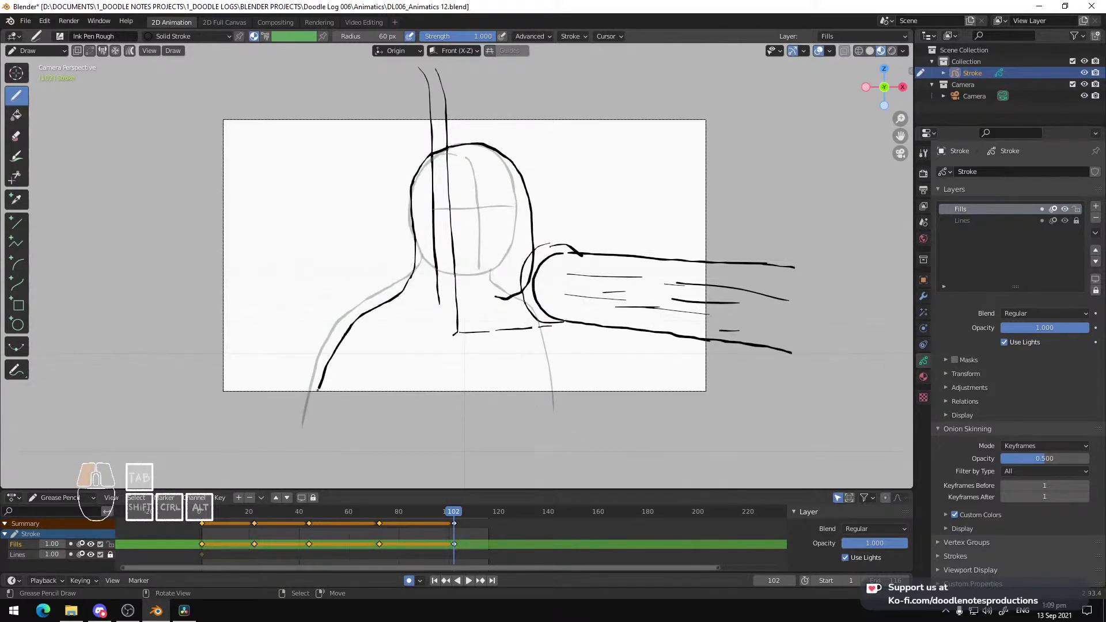
# Complete the frame 102 pose with the front body line, a short eye line and a curved jawline
pyautogui.moveTo(493, 296); pyautogui.dragTo(513, 413)
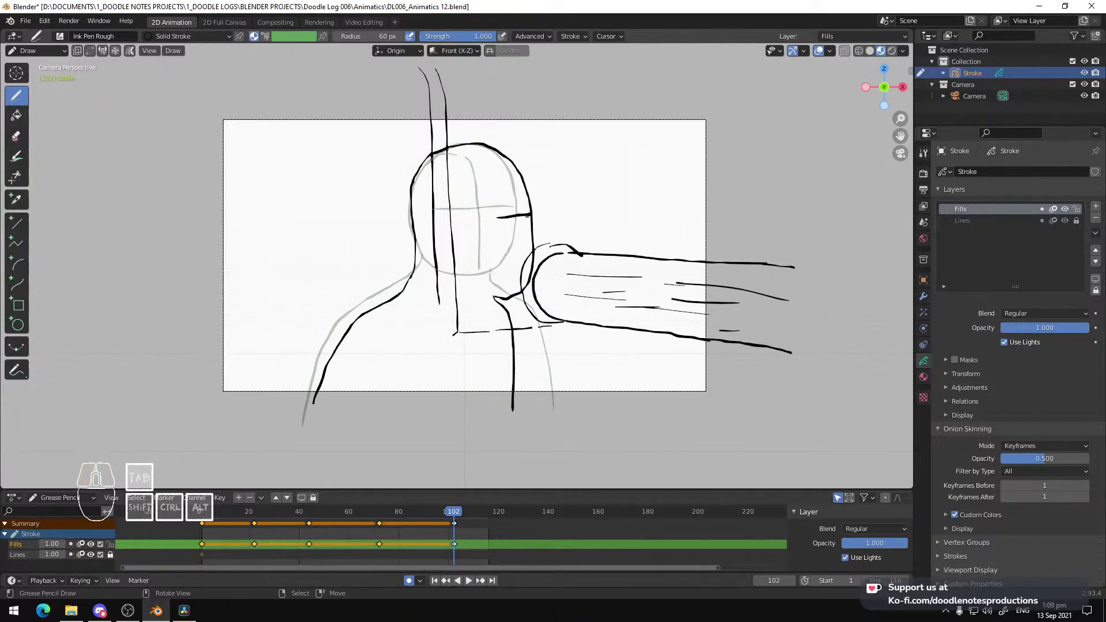
pyautogui.hotkey('ctrl', 'z')
pyautogui.hotkey('ctrl', 'z')
pyautogui.moveTo(459, 271); pyautogui.dragTo(501, 295)
# Play the shot through to check the timing of the poses against the voice-over
pyautogui.press('space')
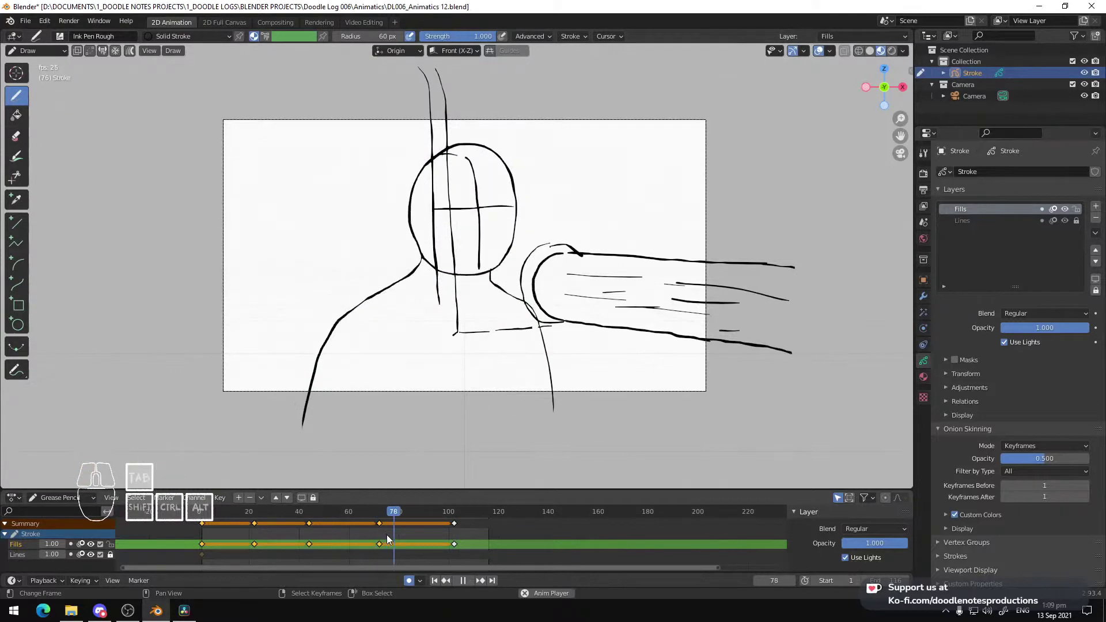
pyautogui.press('space')
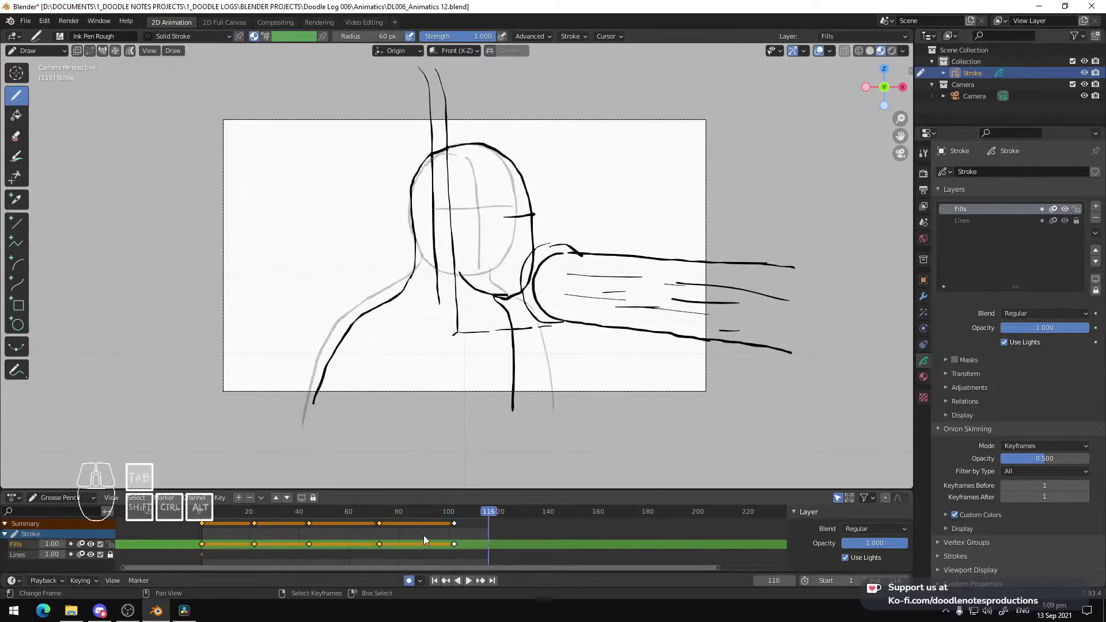
pyautogui.press('space')
pyautogui.press('space')
pyautogui.press('space')
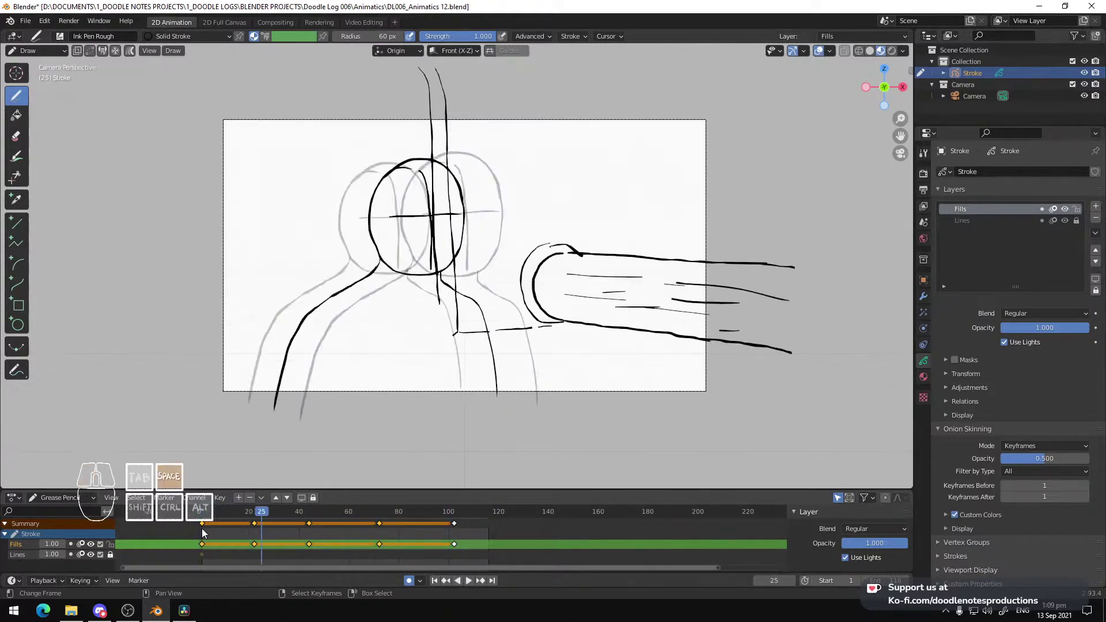
pyautogui.press('space')
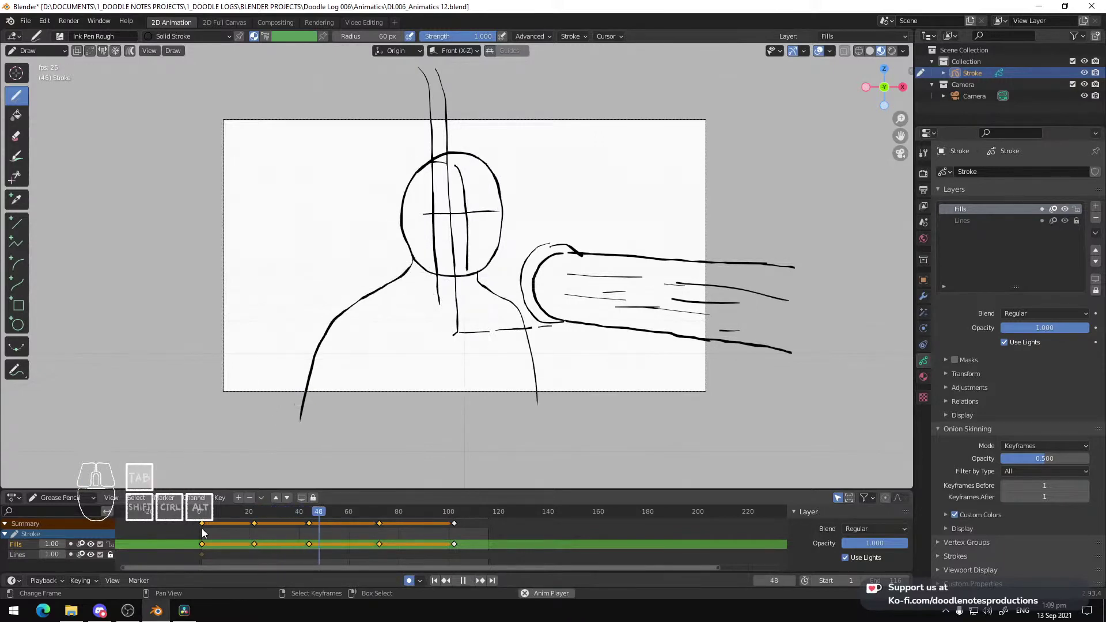
pyautogui.press('space')
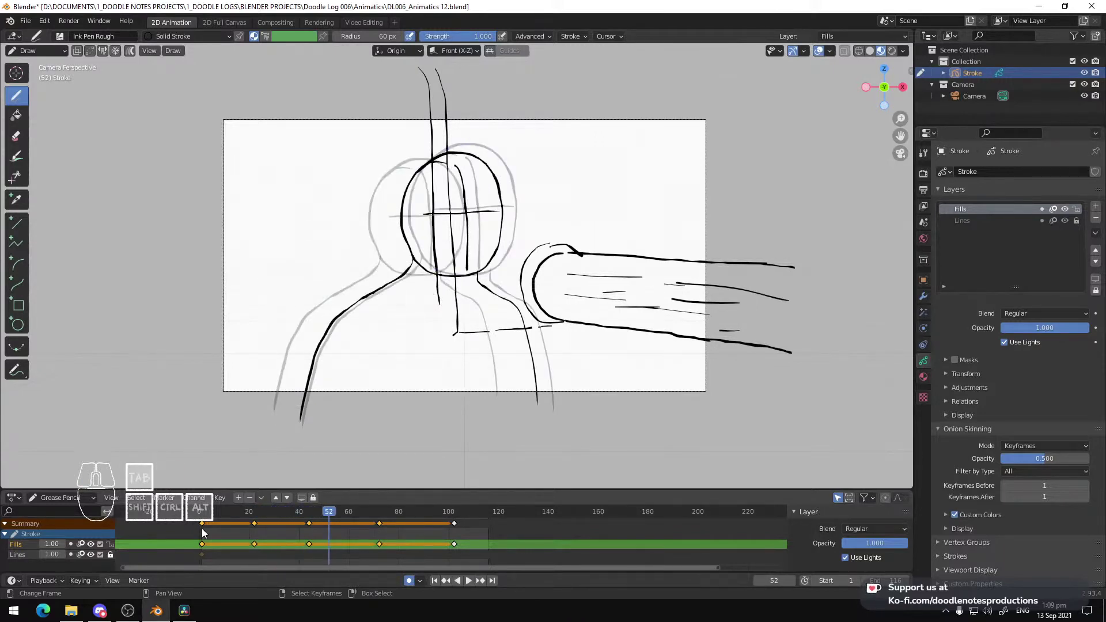
# Replay the end of the shot around the frame 102 pose and save the file
pyautogui.click(453, 528)
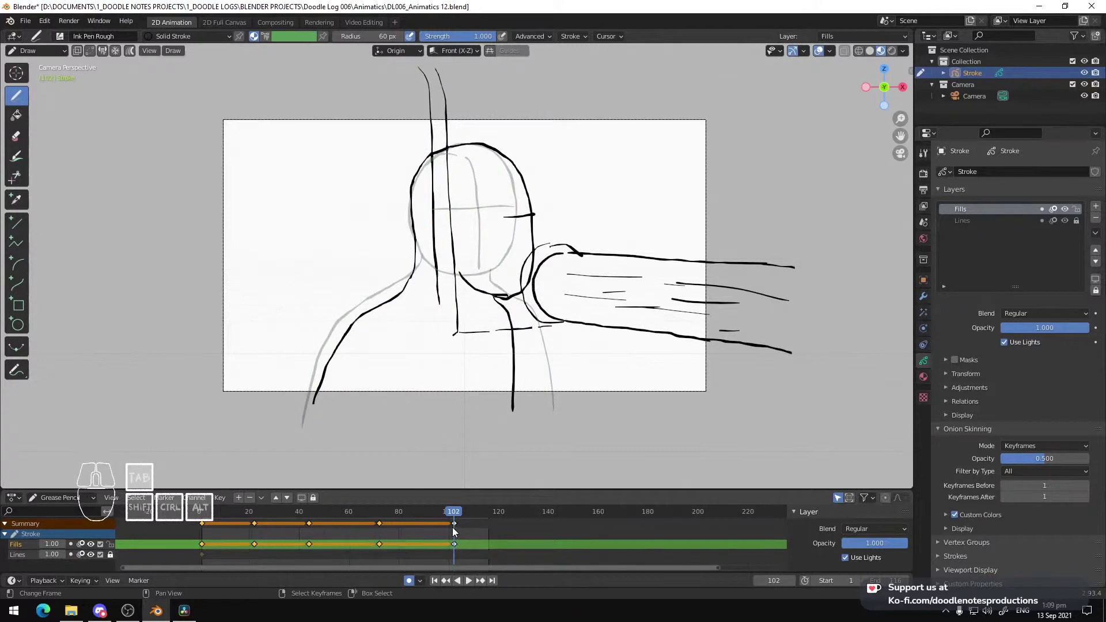
pyautogui.click(433, 530)
pyautogui.press('space')
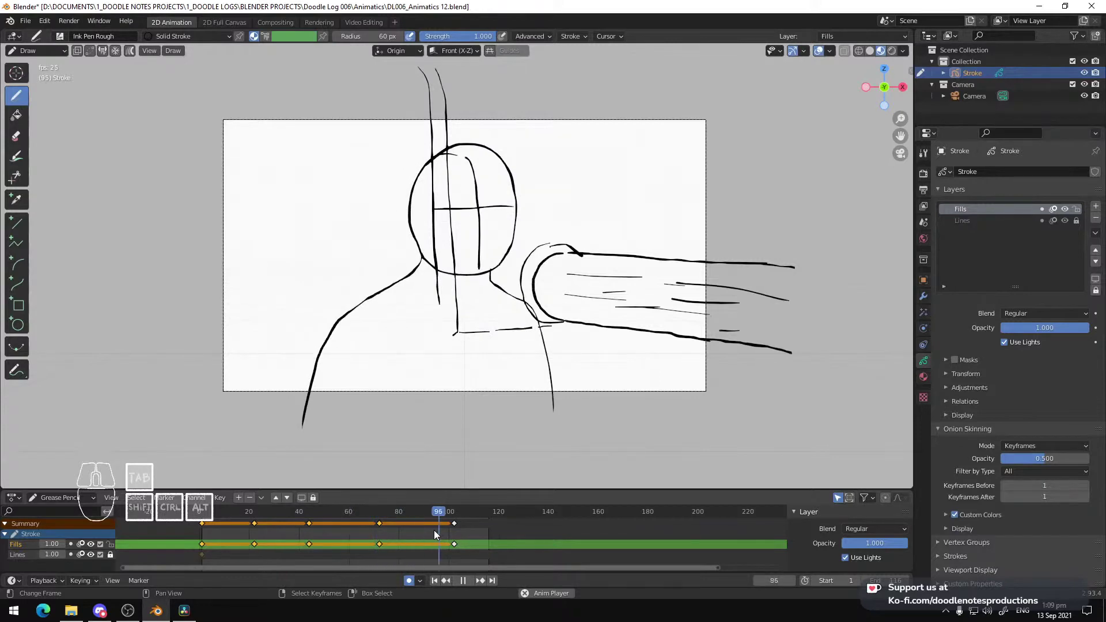
pyautogui.press('space')
pyautogui.hotkey('ctrl', 's')
# In Object Mode, change the render output file name to DL006_Animatics_012_ and save the file
pyautogui.hotkey('ctrl', 'Tab')
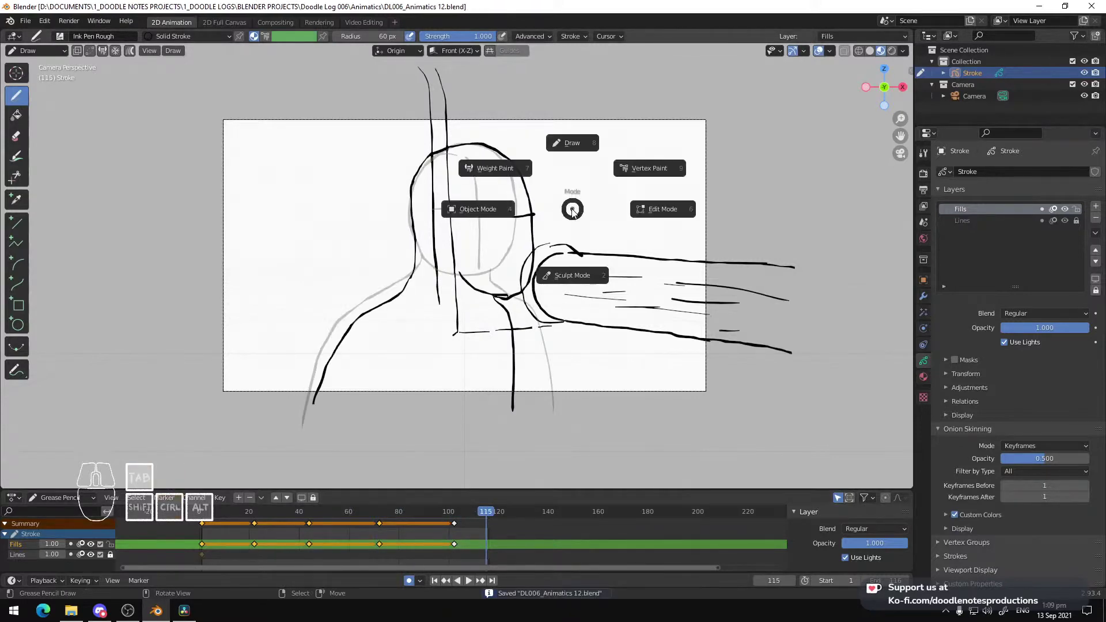
pyautogui.click(508, 205)
pyautogui.click(923, 190)
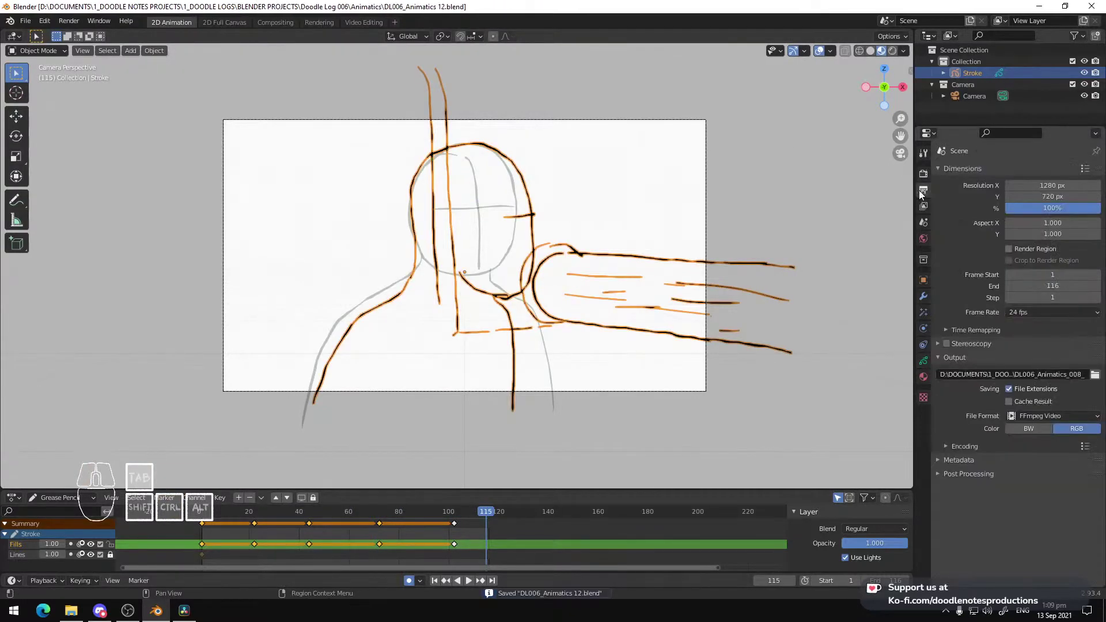
pyautogui.click(1087, 376)
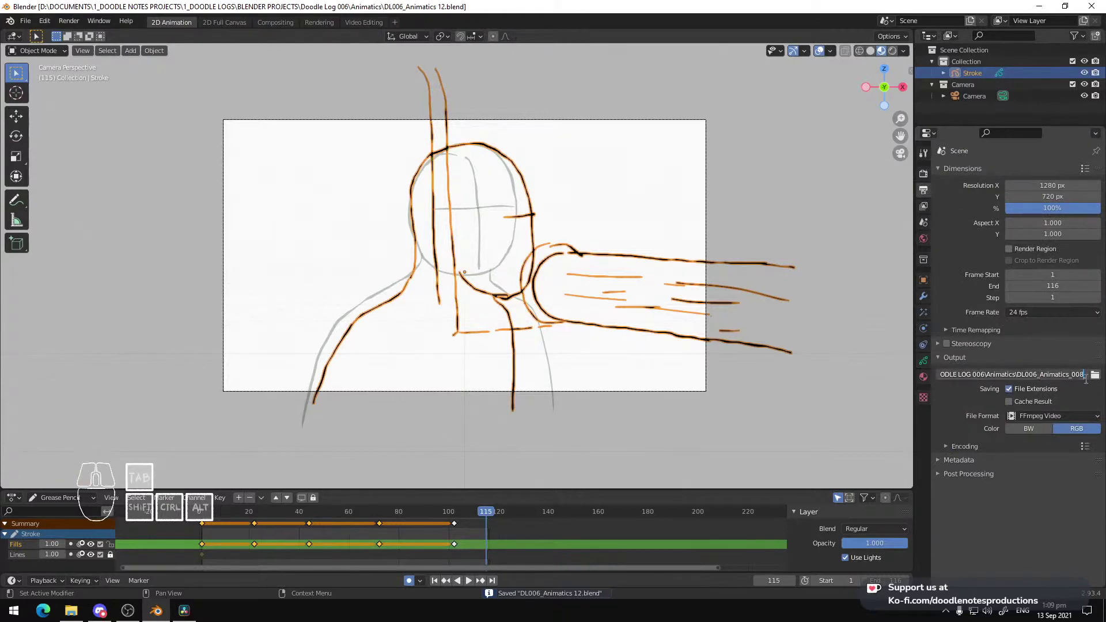
pyautogui.press('BackSpace')
pyautogui.press('BackSpace')
pyautogui.write('12')
pyautogui.press('Return')
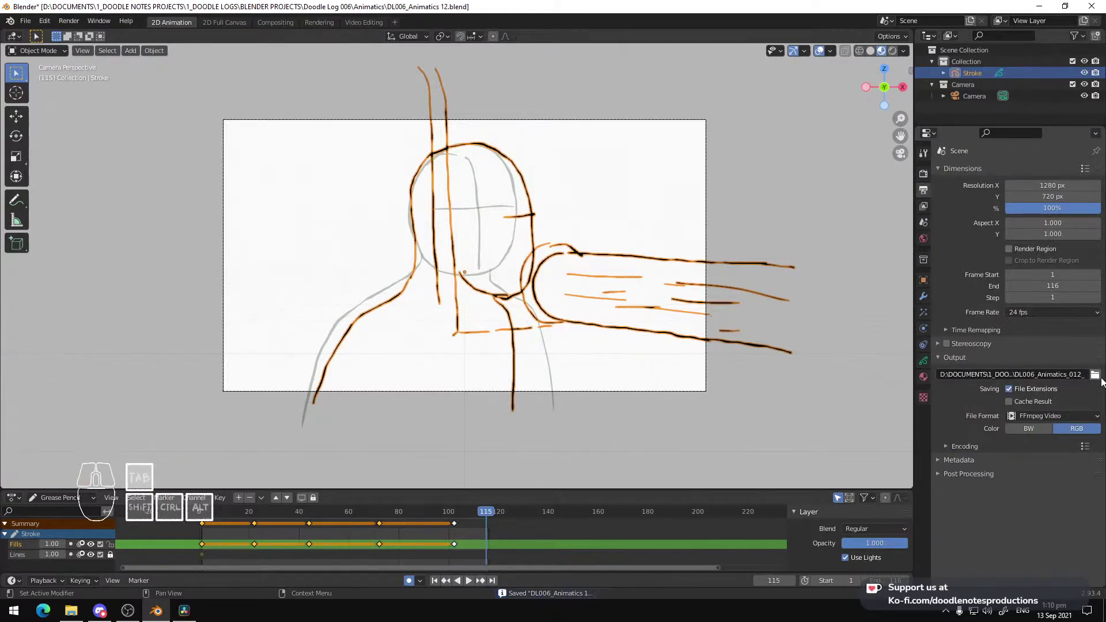
pyautogui.click(1094, 378)
pyautogui.click(986, 575)
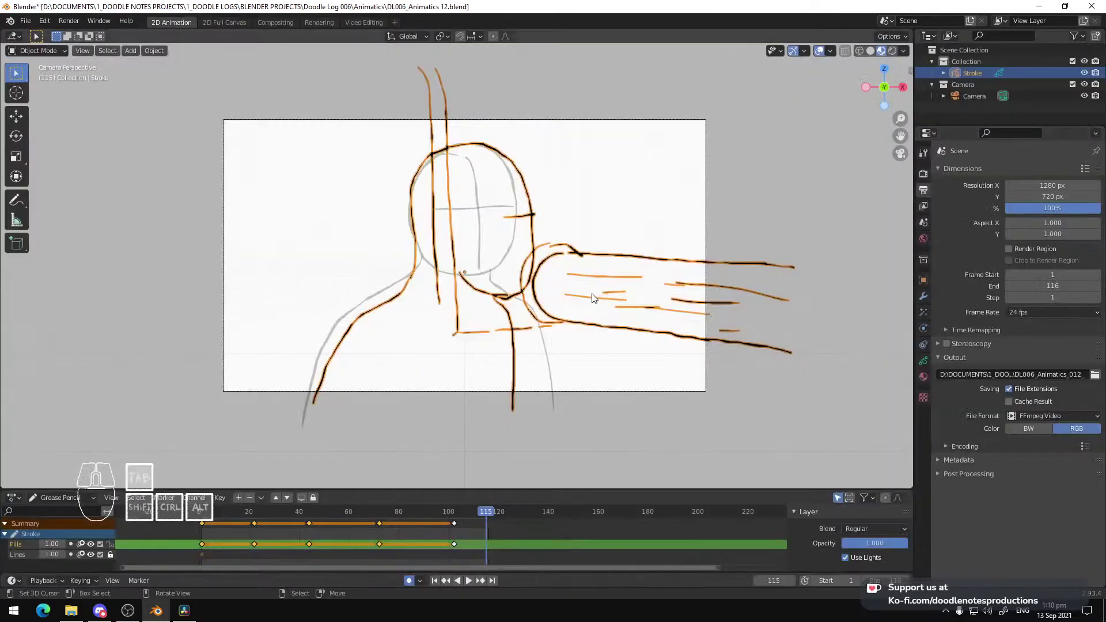
pyautogui.hotkey('ctrl', 's')
# Review the render output's file format and its container, video codec and audio encoding settings
pyautogui.click(62, 23)
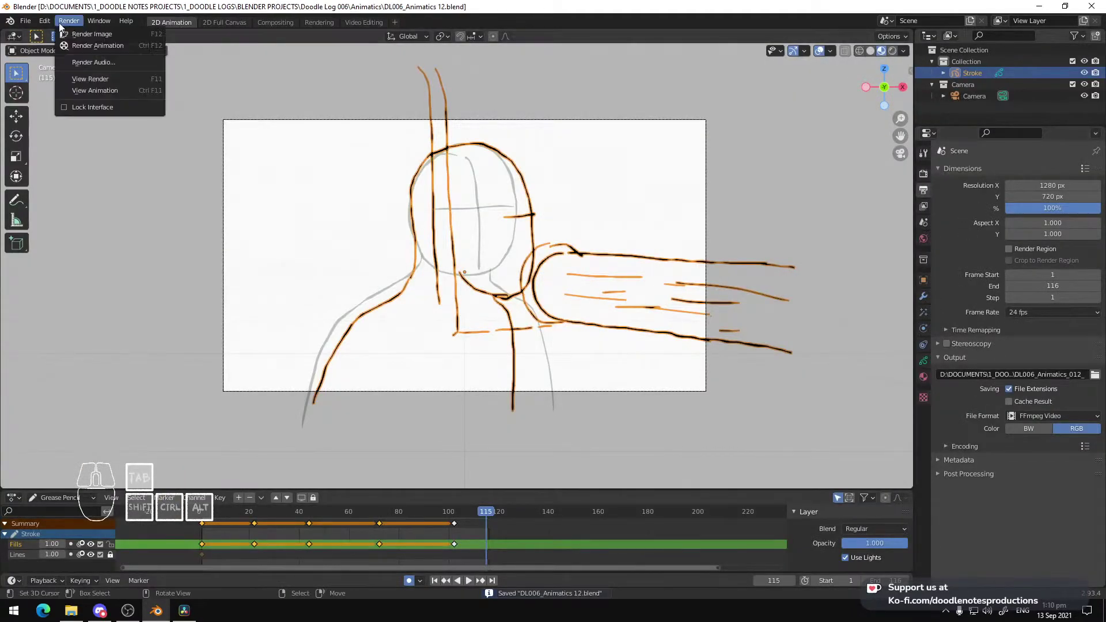
pyautogui.click(1077, 415)
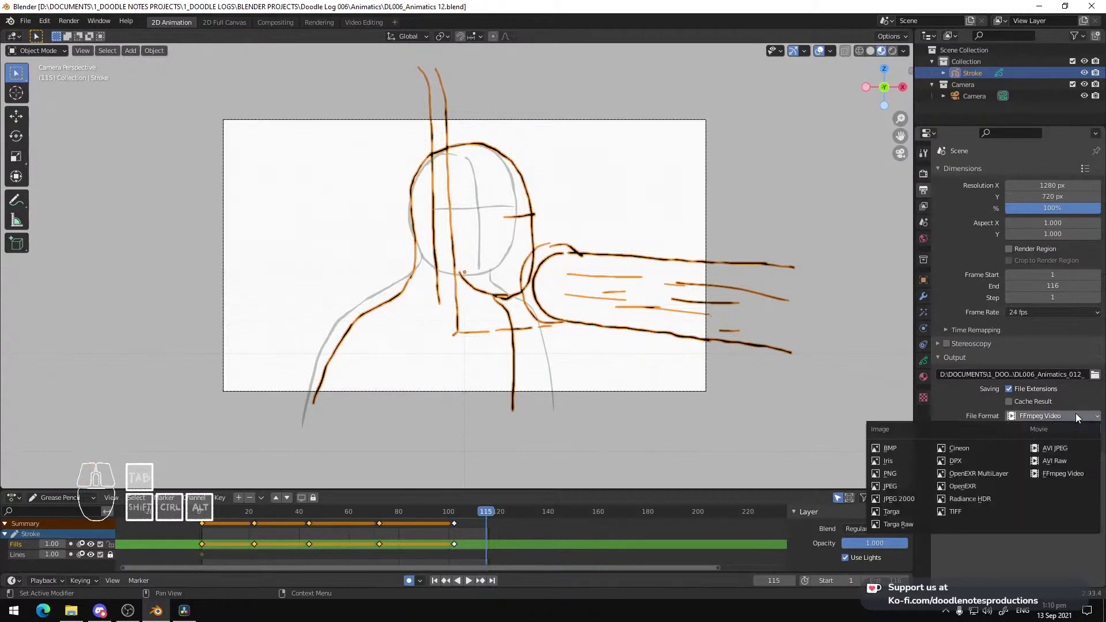
pyautogui.click(1077, 415)
pyautogui.click(1077, 415)
pyautogui.click(1076, 413)
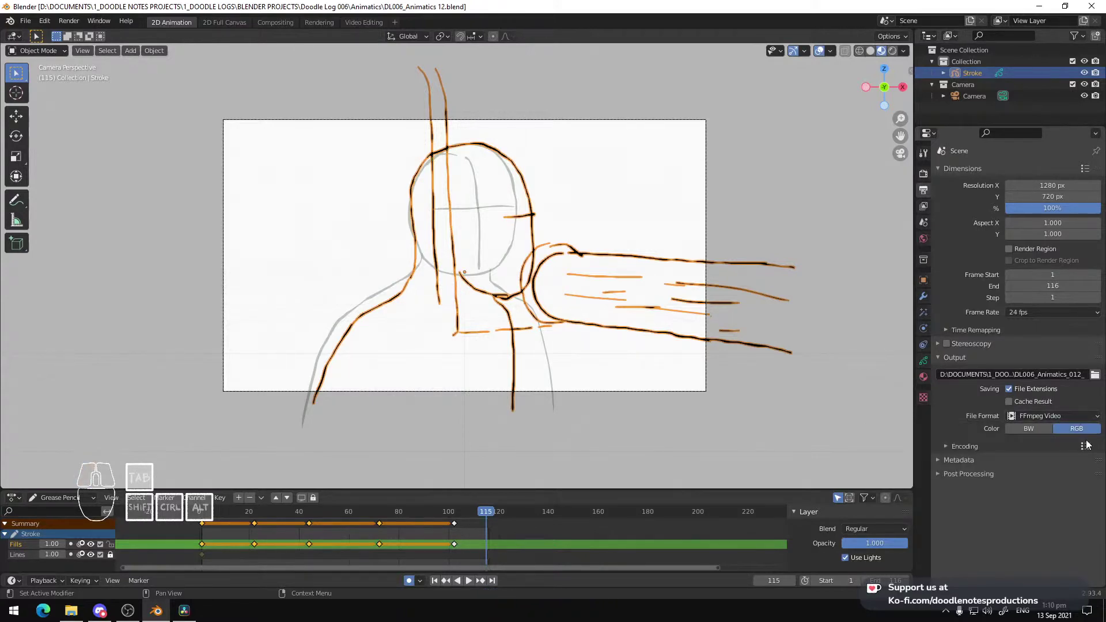
pyautogui.click(1085, 446)
pyautogui.click(1062, 394)
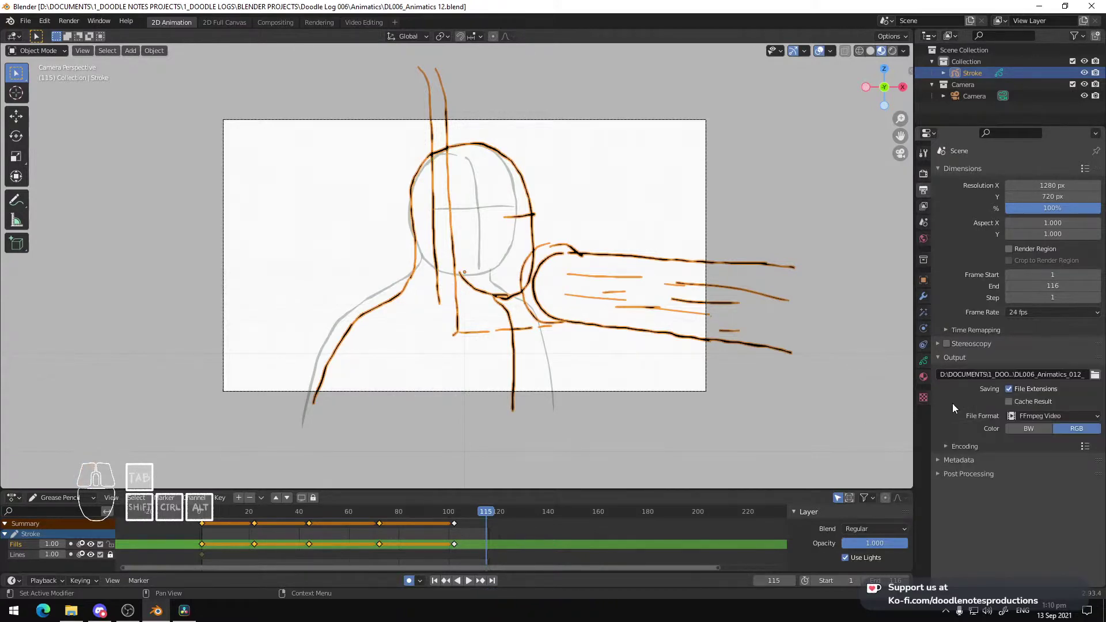
pyautogui.click(961, 446)
pyautogui.click(952, 442)
pyautogui.click(954, 441)
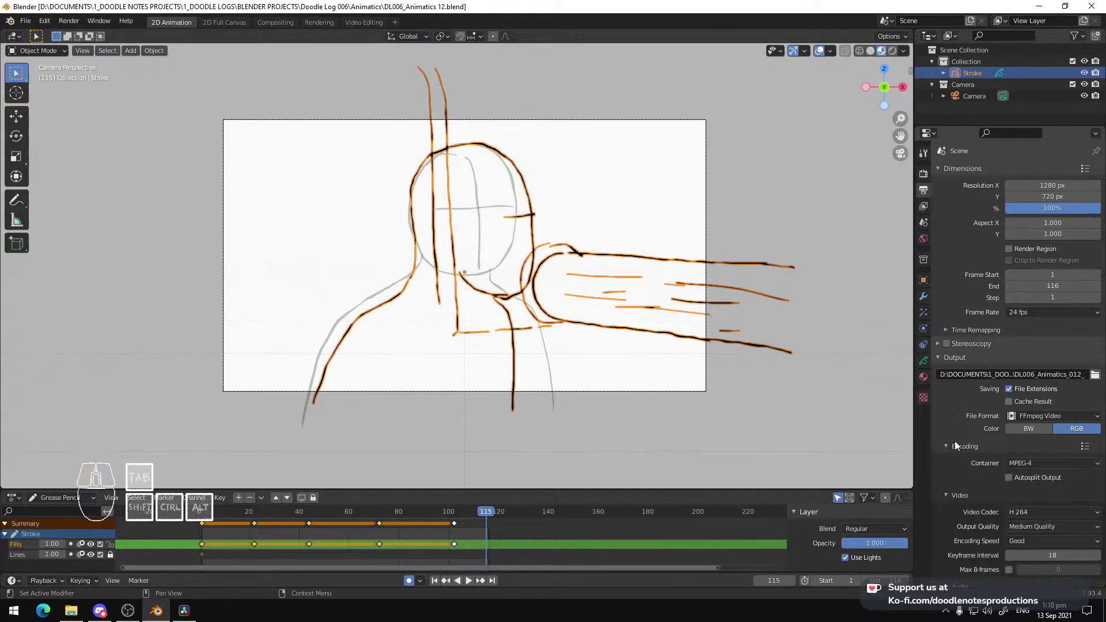
pyautogui.click(957, 441)
pyautogui.click(957, 442)
pyautogui.scroll(-2, 1012, 534)
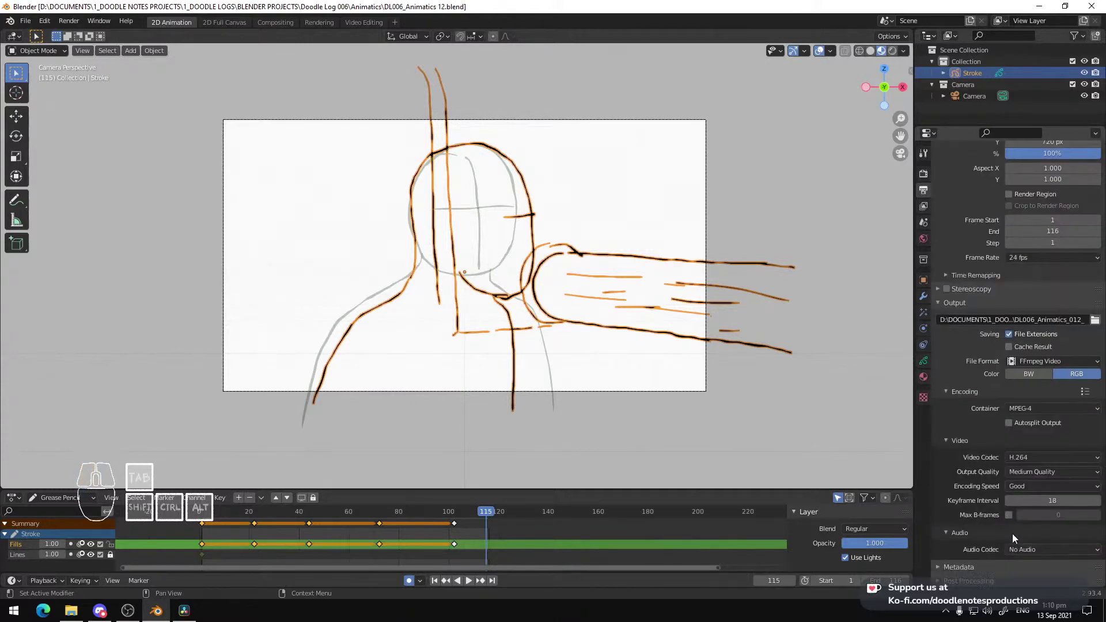
pyautogui.click(963, 392)
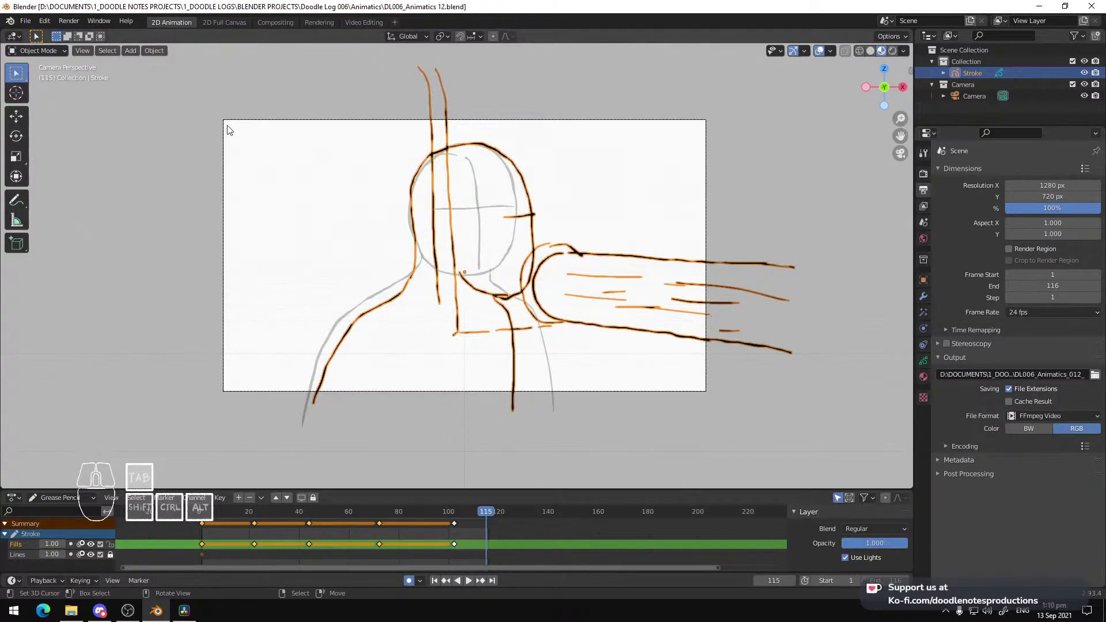
# Save the file and render the shot's animation from the Rendering workspace
pyautogui.hotkey('ctrl', 's')
pyautogui.click(319, 22)
pyautogui.click(69, 20)
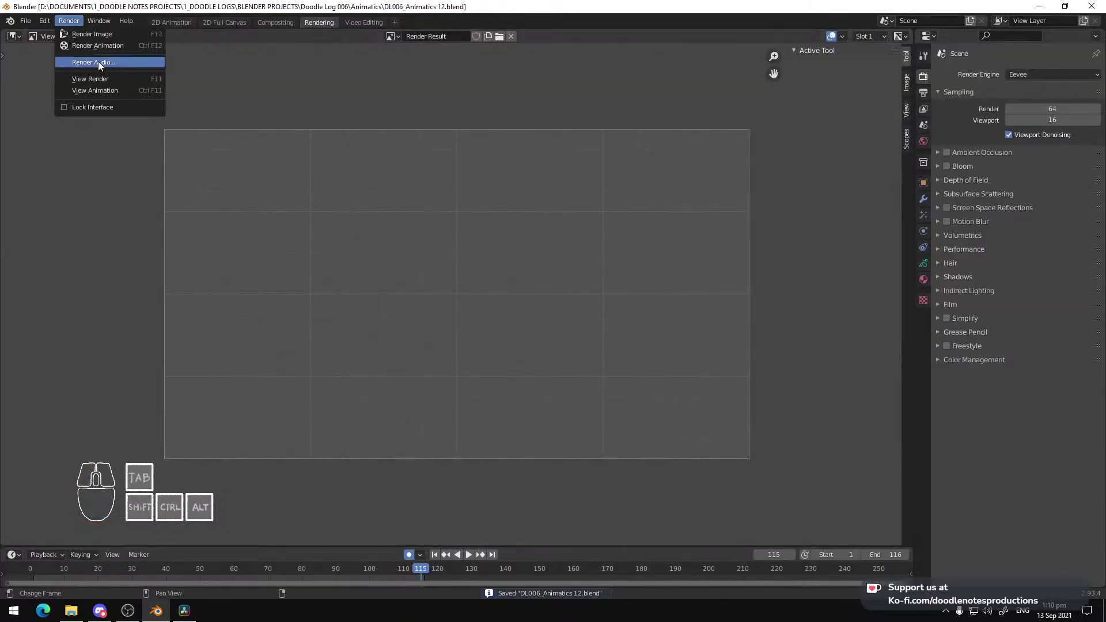
pyautogui.click(98, 45)
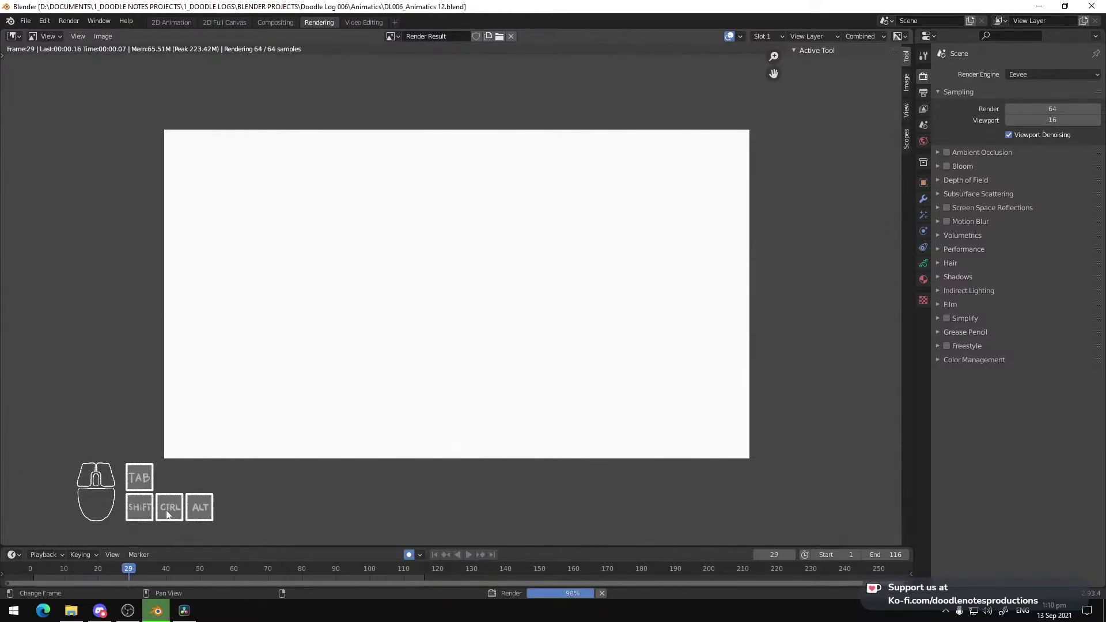
# Switch to DaVinci Resolve's Edit page and move the playhead to 01:01:00:23, over the Doodle Log 006 title clip
pyautogui.click(184, 610)
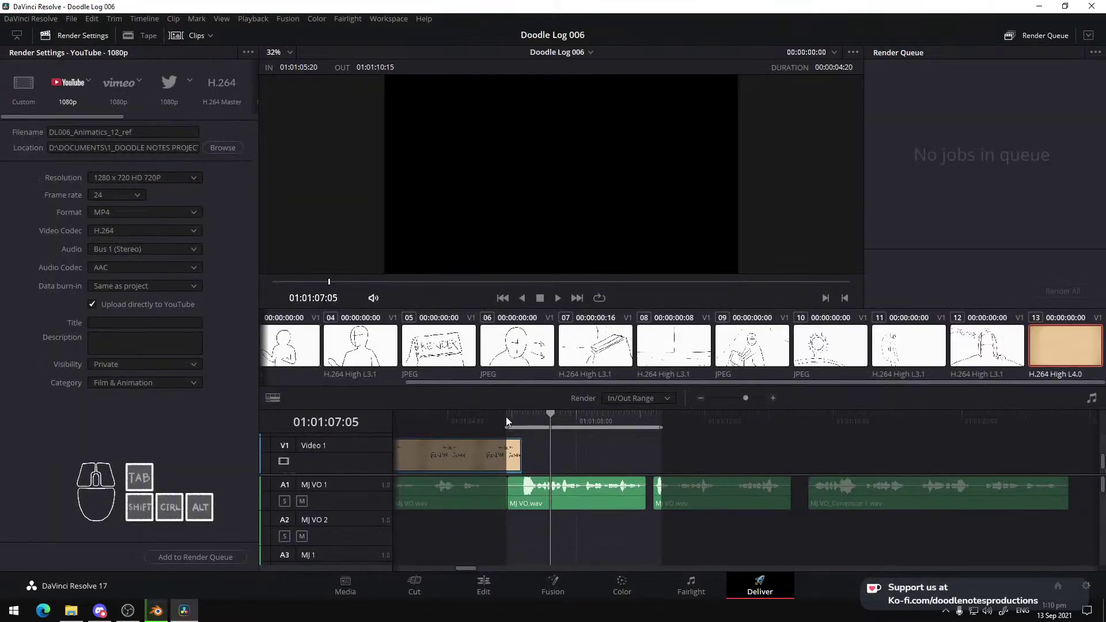
pyautogui.click(493, 590)
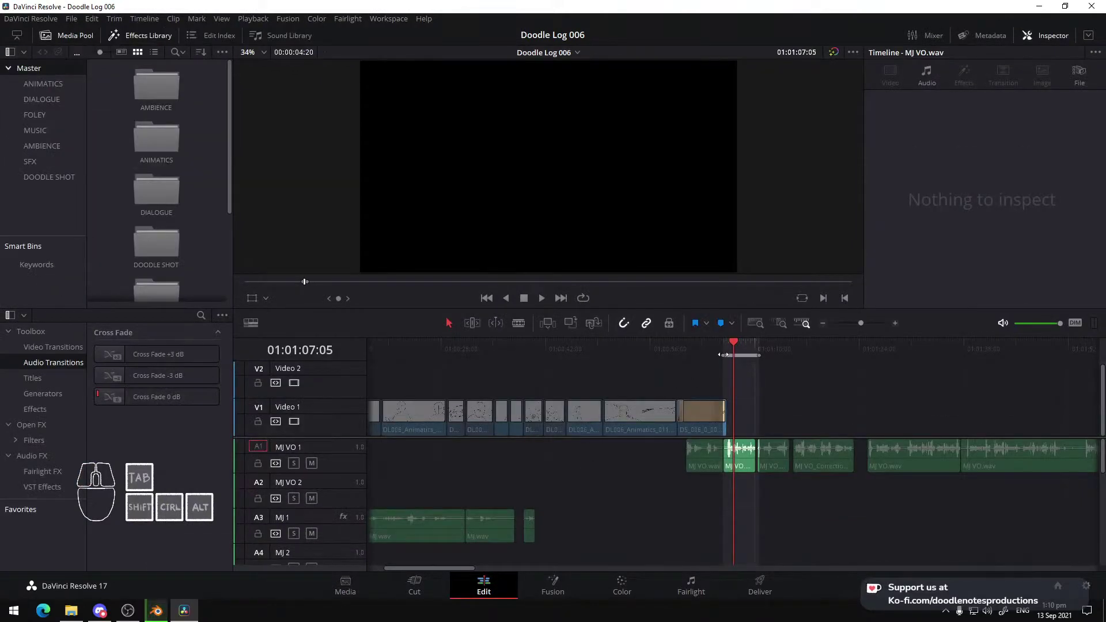
pyautogui.moveTo(722, 355)
pyautogui.mouseDown()
pyautogui.moveTo(574, 357)
pyautogui.moveTo(732, 356)
pyautogui.mouseUp()
pyautogui.moveTo(735, 351); pyautogui.dragTo(694, 350)
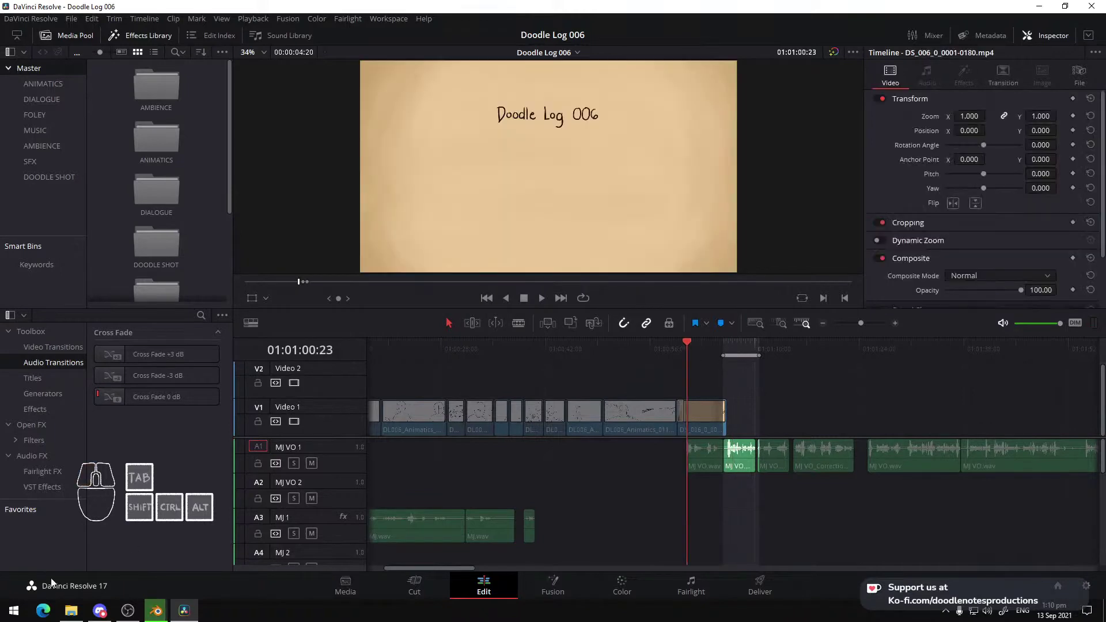
# In File Explorer, open the Doodle Logs RENDER > RAW > DOODLE LOG 006 > Animatics folder
pyautogui.click(71, 610)
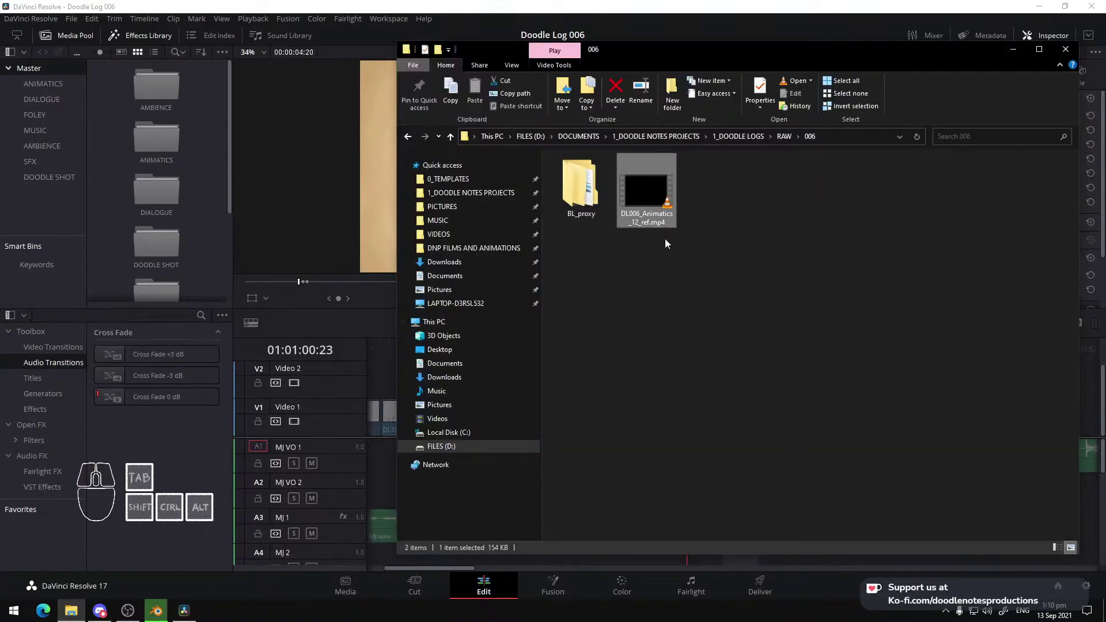
pyautogui.click(497, 194)
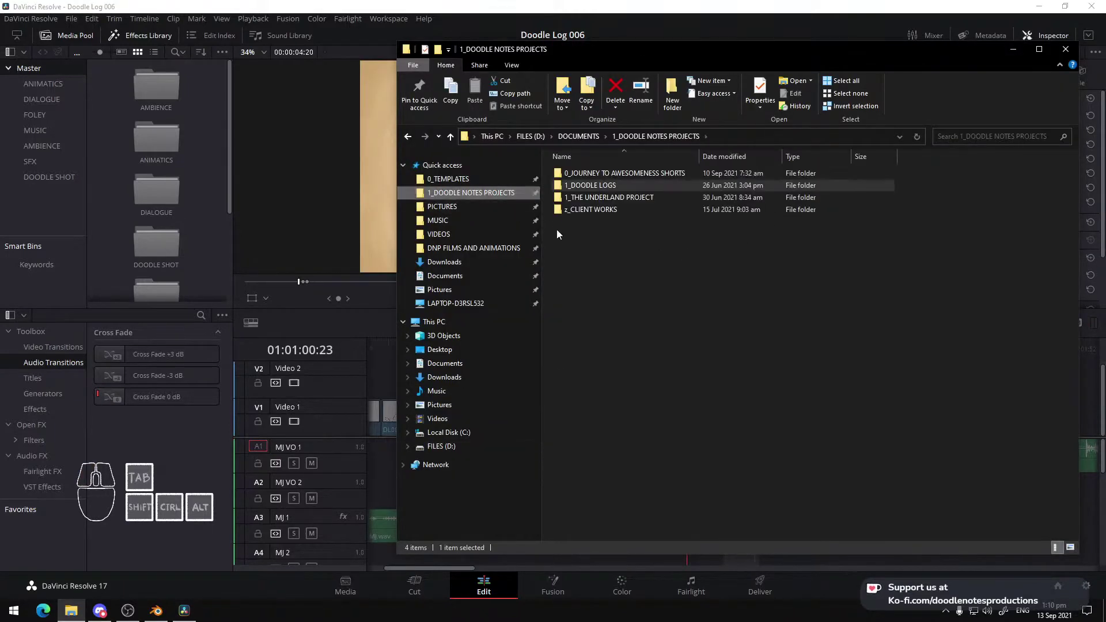
pyautogui.doubleClick(597, 186)
pyautogui.click(583, 246)
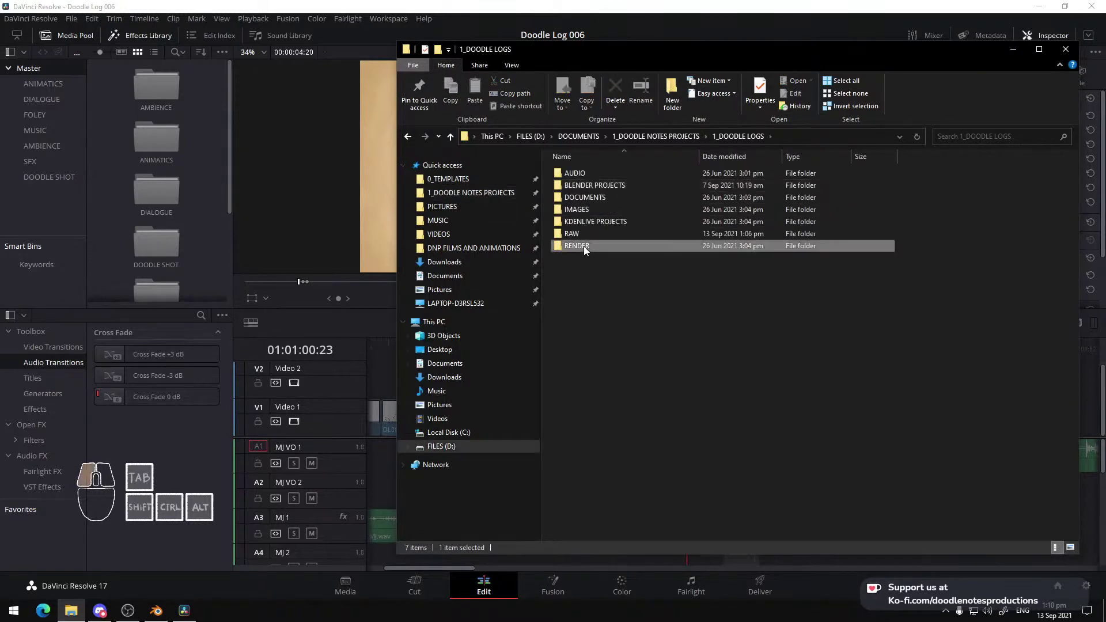
pyautogui.doubleClick(584, 247)
pyautogui.doubleClick(578, 186)
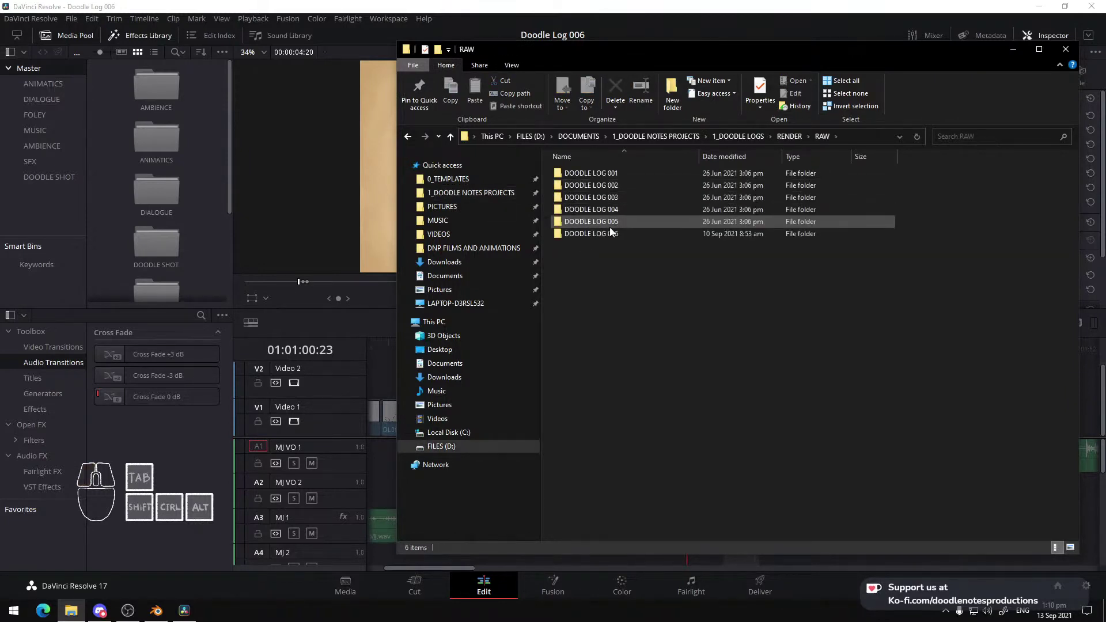
pyautogui.doubleClick(612, 233)
pyautogui.doubleClick(590, 174)
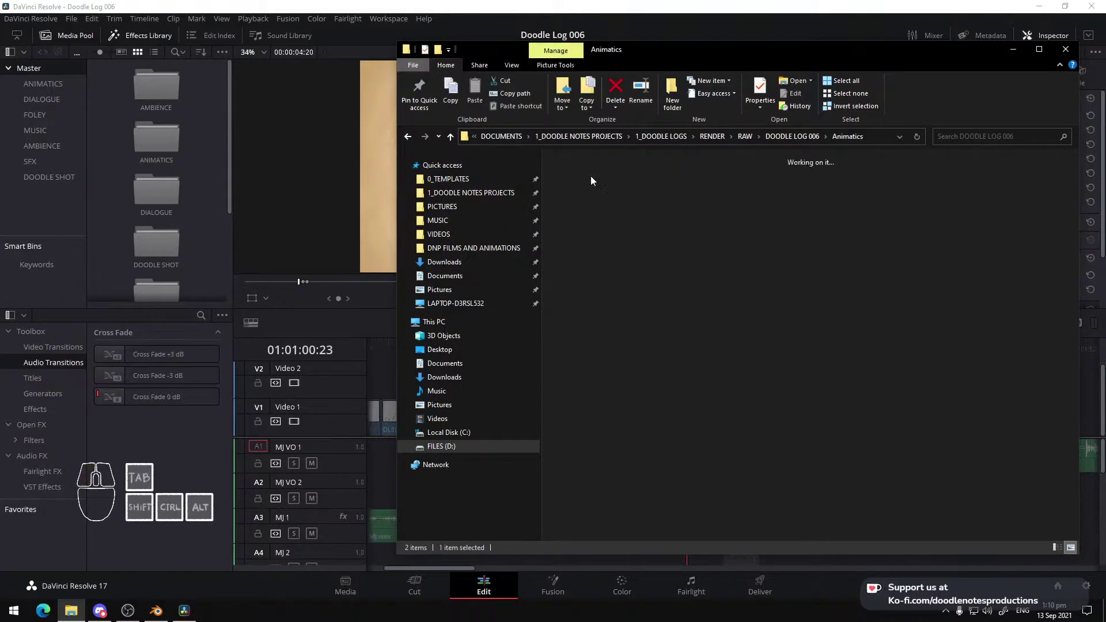
# Return to Blender's 2D Animation workspace, save the file and minimise the program
pyautogui.click(157, 610)
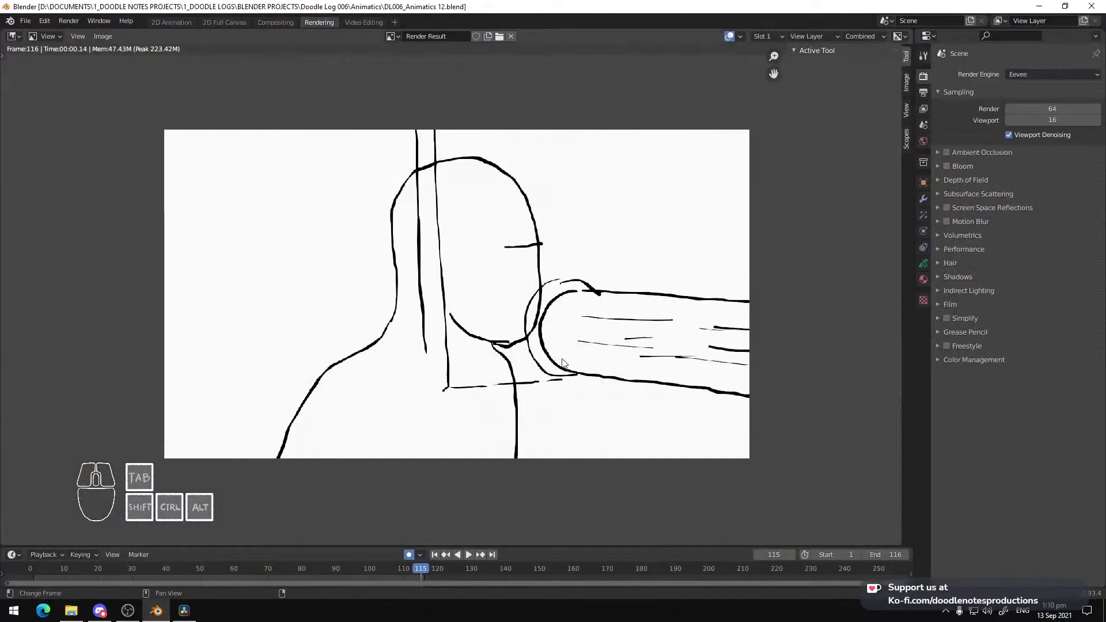
pyautogui.click(172, 23)
pyautogui.hotkey('ctrl', 's')
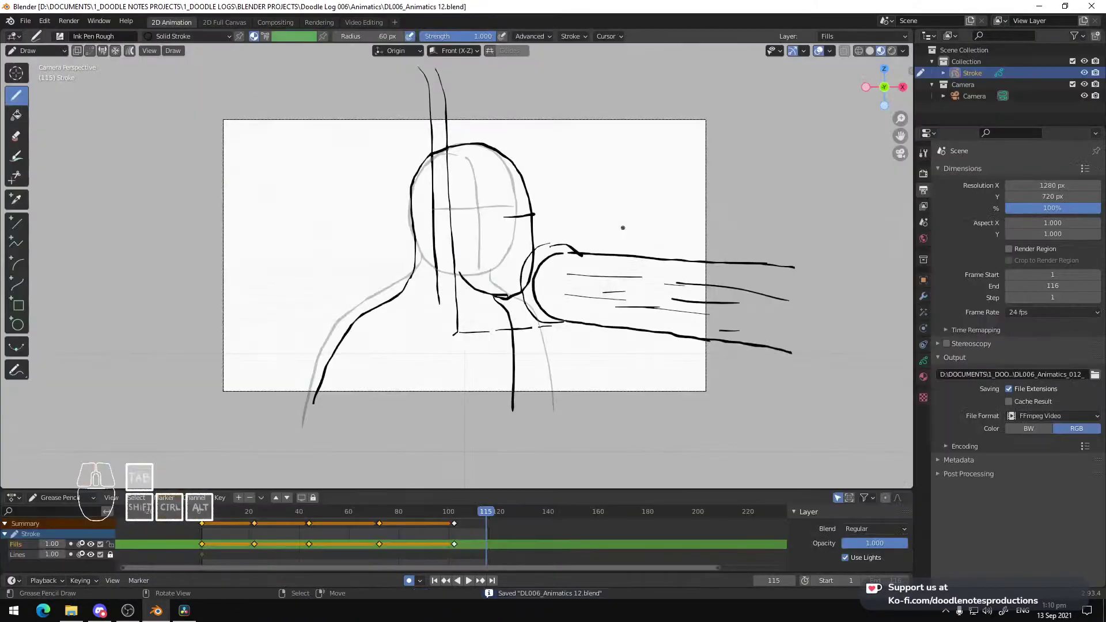
pyautogui.click(1040, 9)
# Import the rendered DL006_Animatics_012_0001-0116.mp4 into DaVinci Resolve's ANIMATICS bin
pyautogui.moveTo(975, 259); pyautogui.dragTo(48, 81)
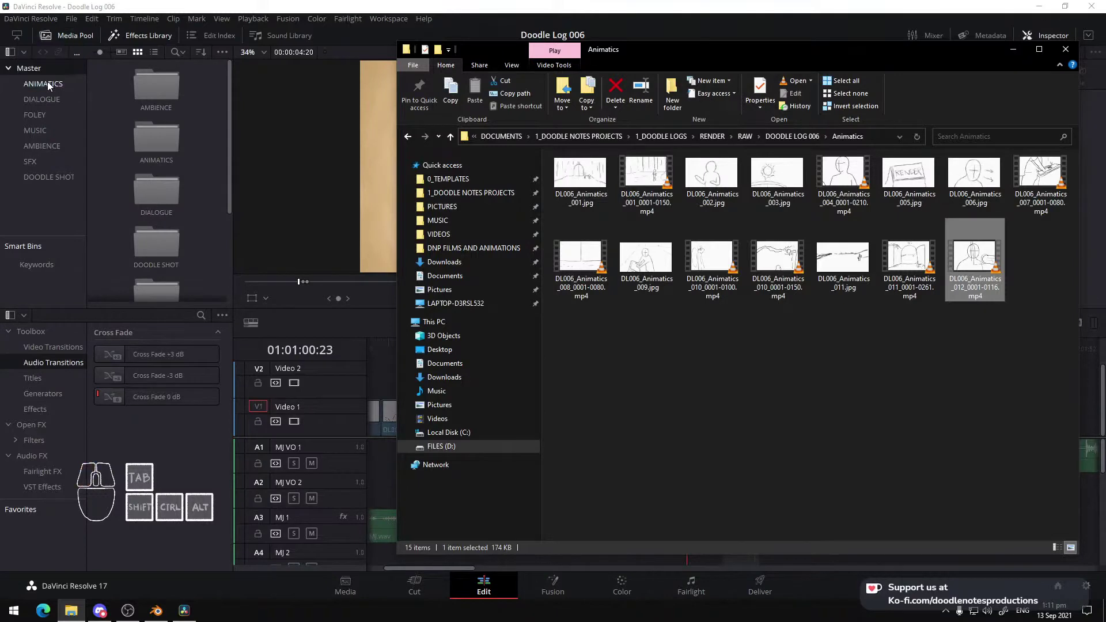
pyautogui.click(12, 54)
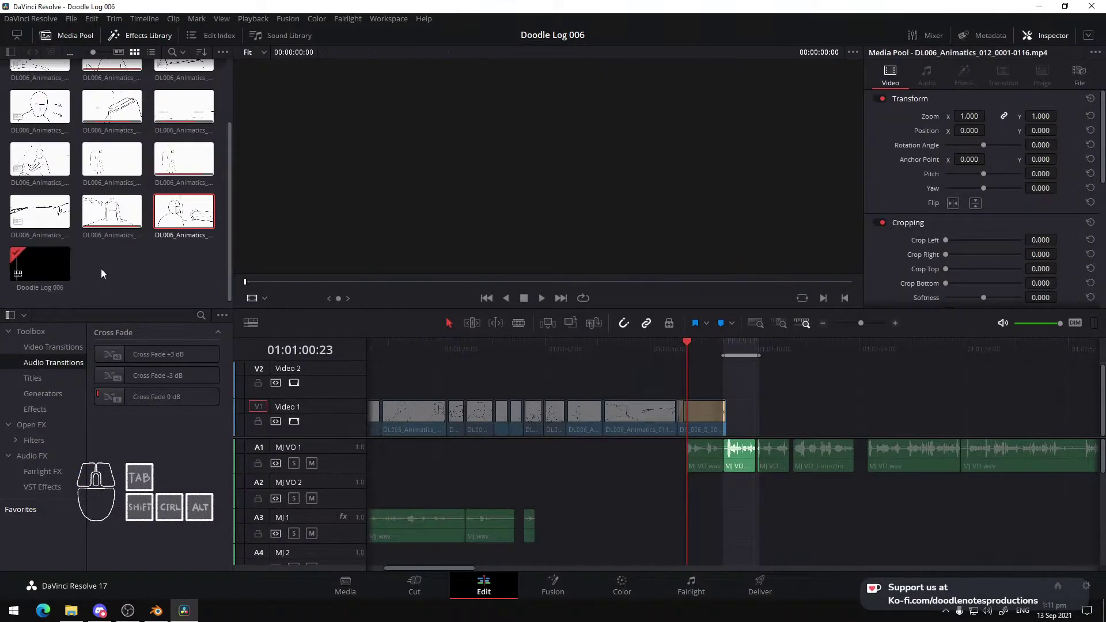
pyautogui.click(175, 259)
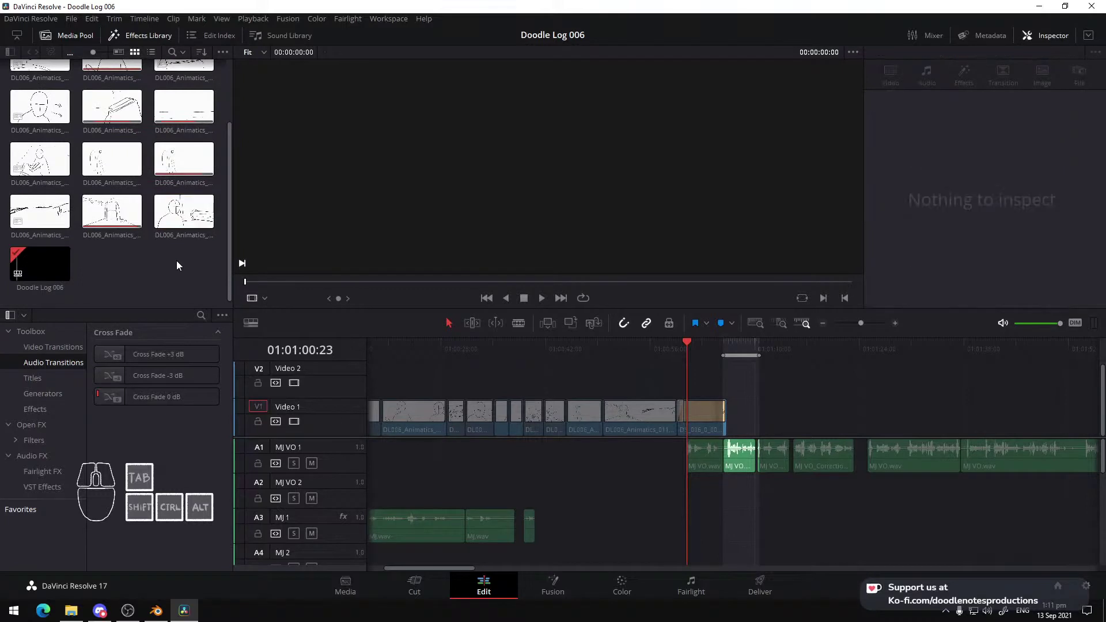
# Place DL006_Animatics_012_0001-0116.mp4 on Video 1 where the second MJ VO clip begins, cutting off the end of the title clip
pyautogui.click(185, 213)
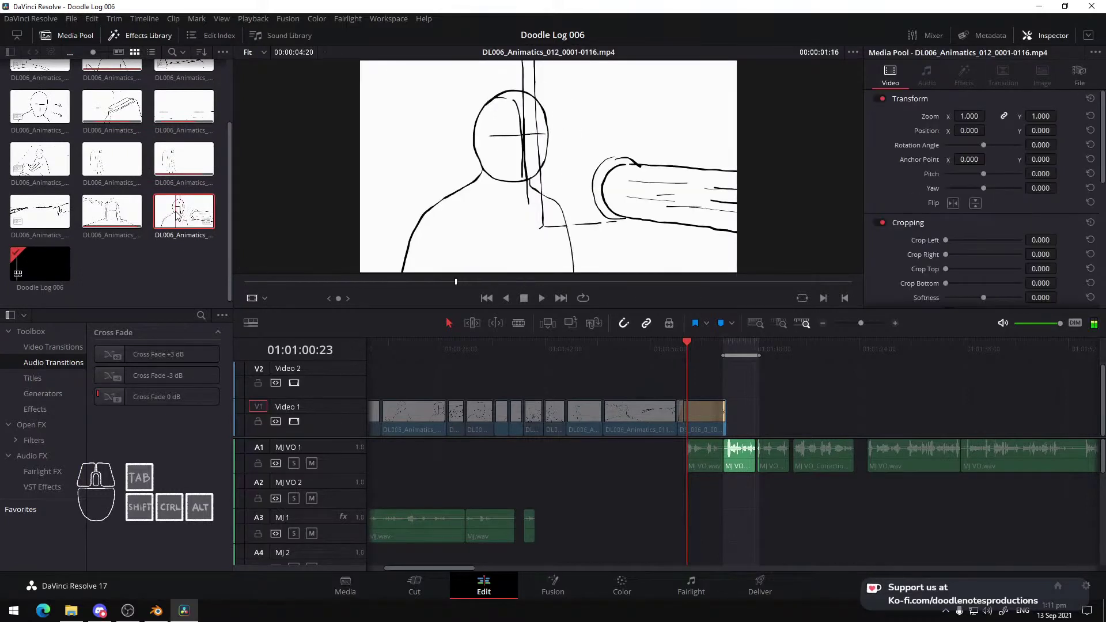
pyautogui.moveTo(185, 213); pyautogui.dragTo(739, 402)
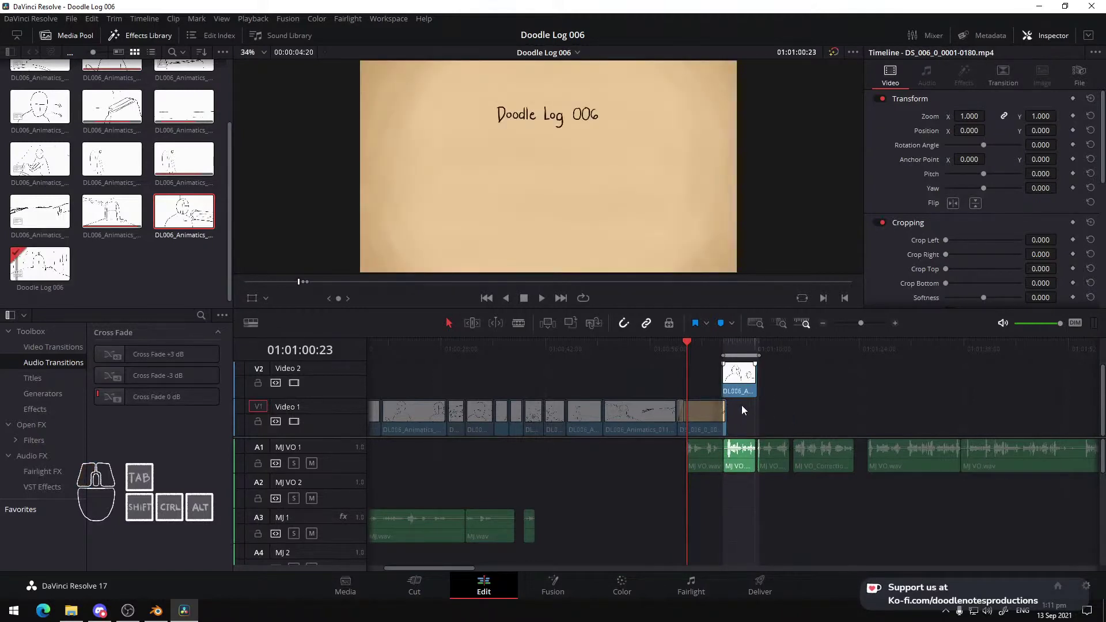
pyautogui.keyDown('alt'); pyautogui.scroll(4, 742, 405); pyautogui.keyUp('alt')
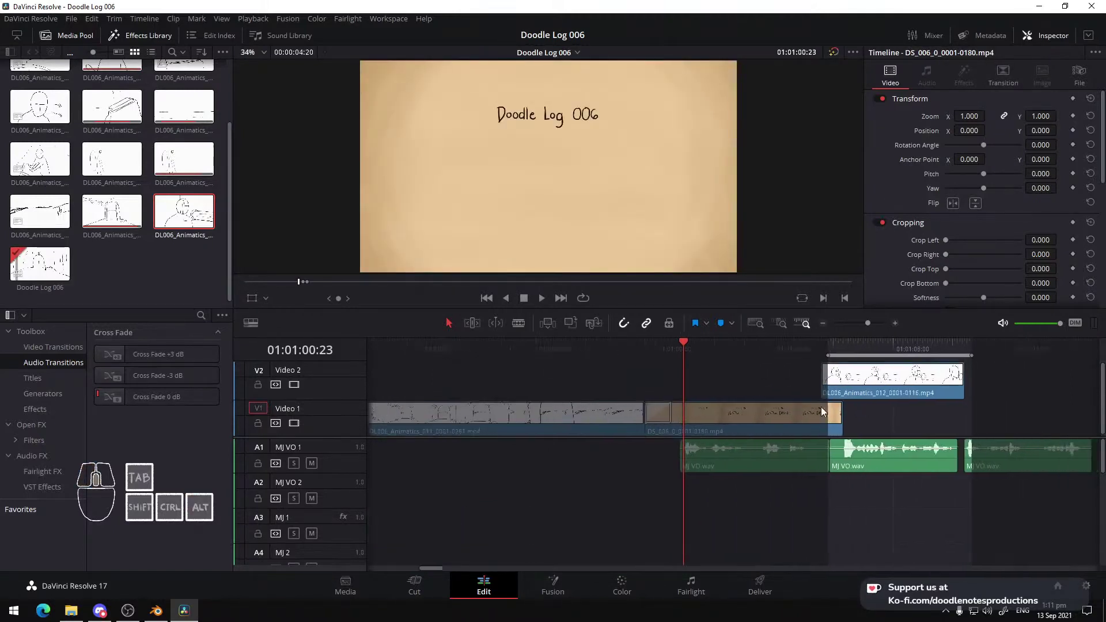
pyautogui.keyDown('alt'); pyautogui.scroll(3, 589, 434); pyautogui.keyUp('alt')
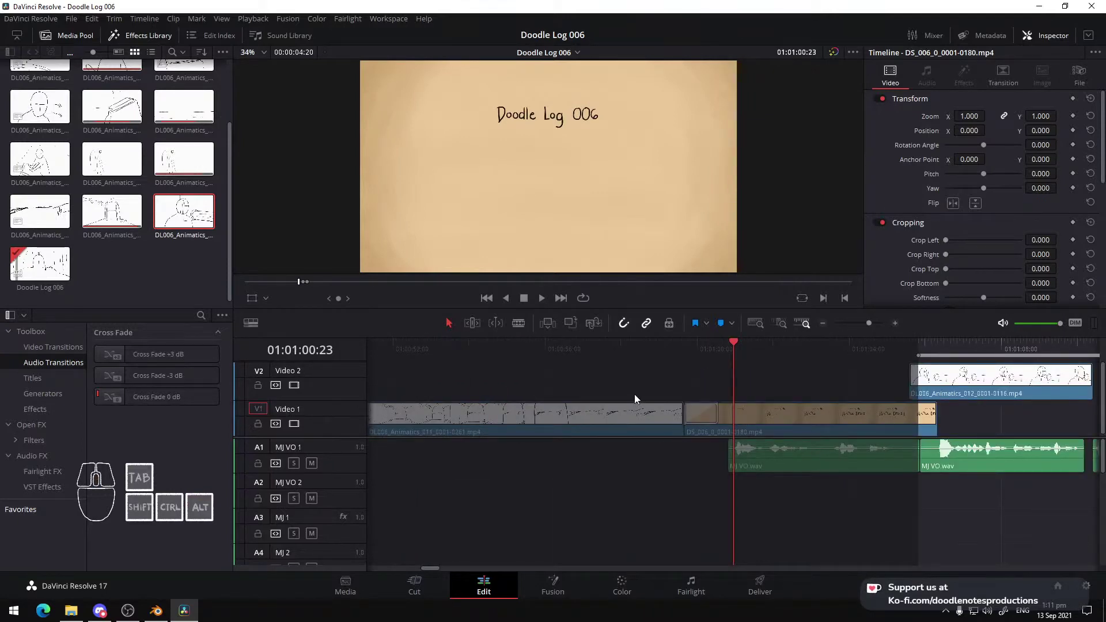
pyautogui.press('alt')
pyautogui.hscroll(5, 900, 379)
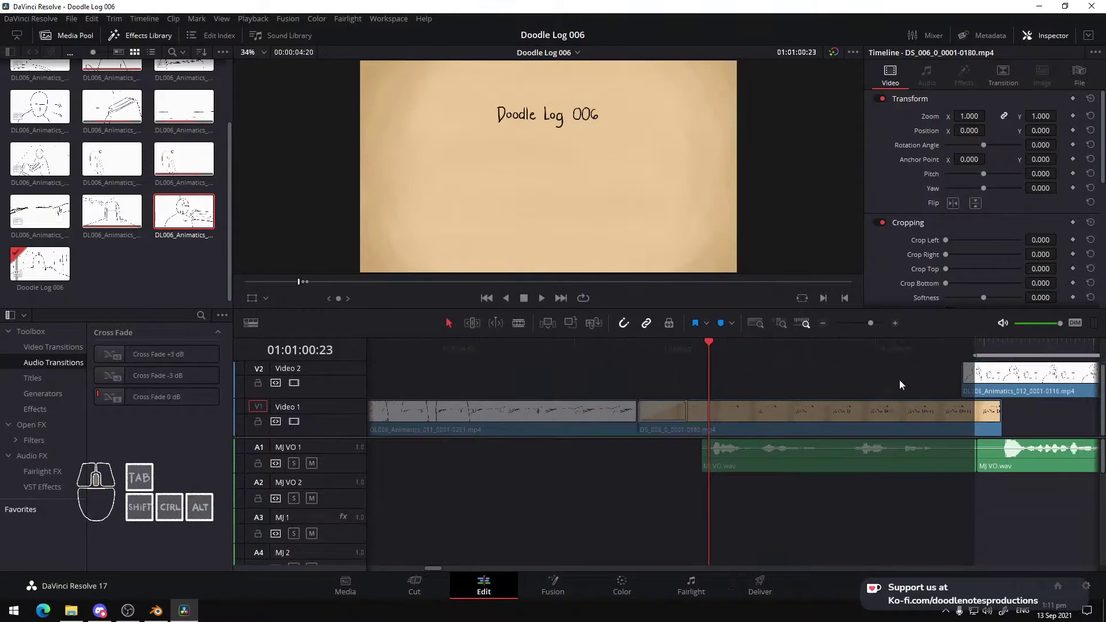
pyautogui.moveTo(618, 390); pyautogui.dragTo(639, 417)
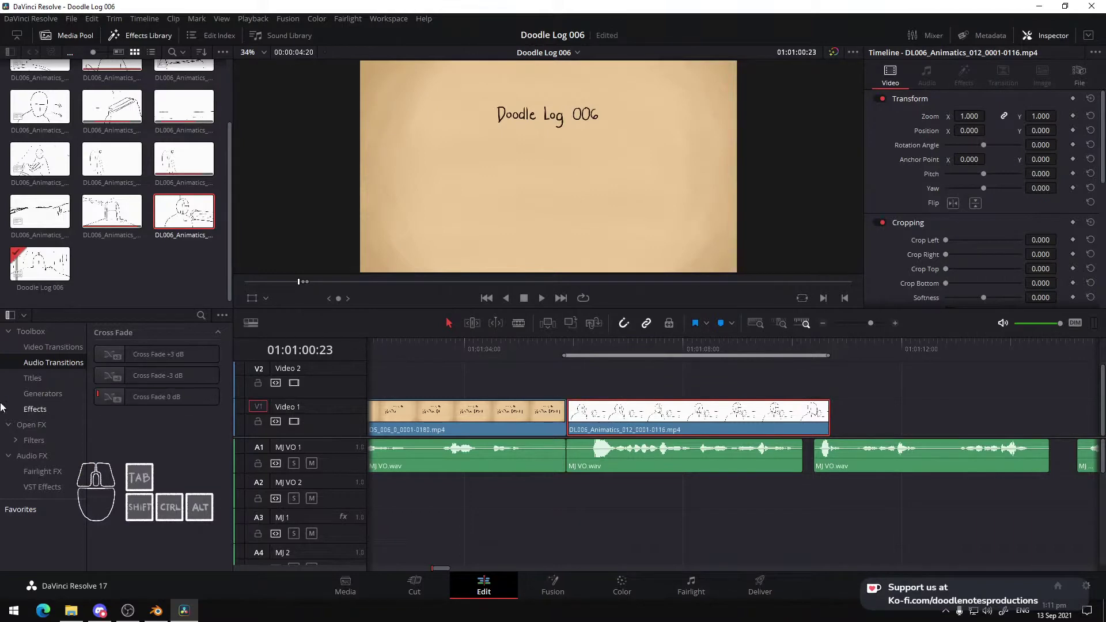
# Add the Circles Fusion transition to the start of DL006_Animatics_012_0001-0116.mp4 on Video 1 and play it back
pyautogui.click(53, 347)
pyautogui.scroll(-10, 157, 444)
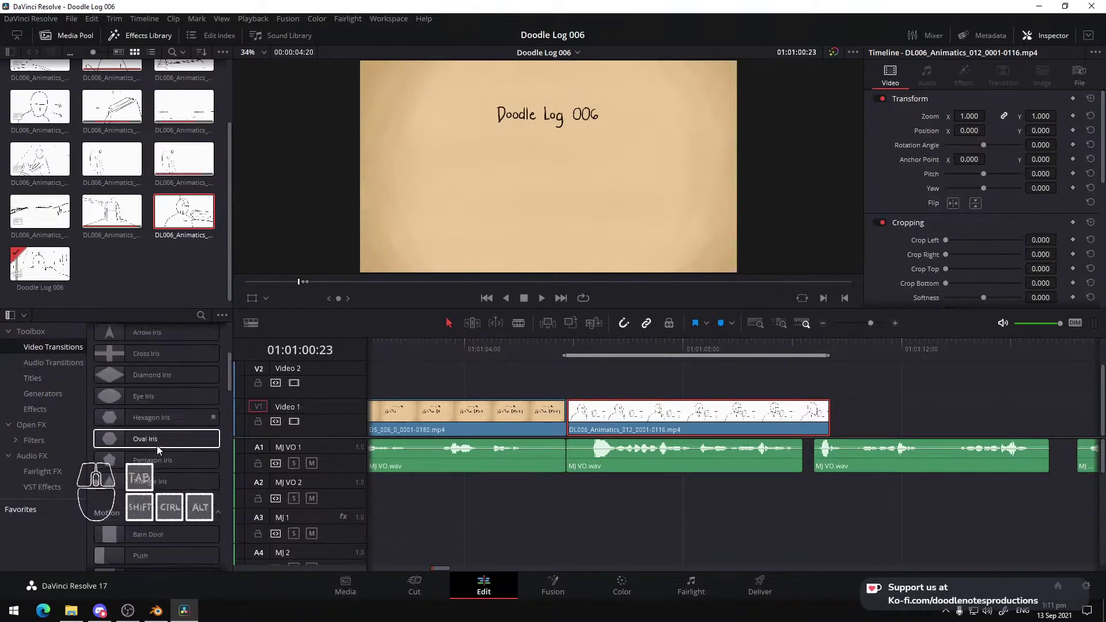
pyautogui.scroll(-8, 154, 446)
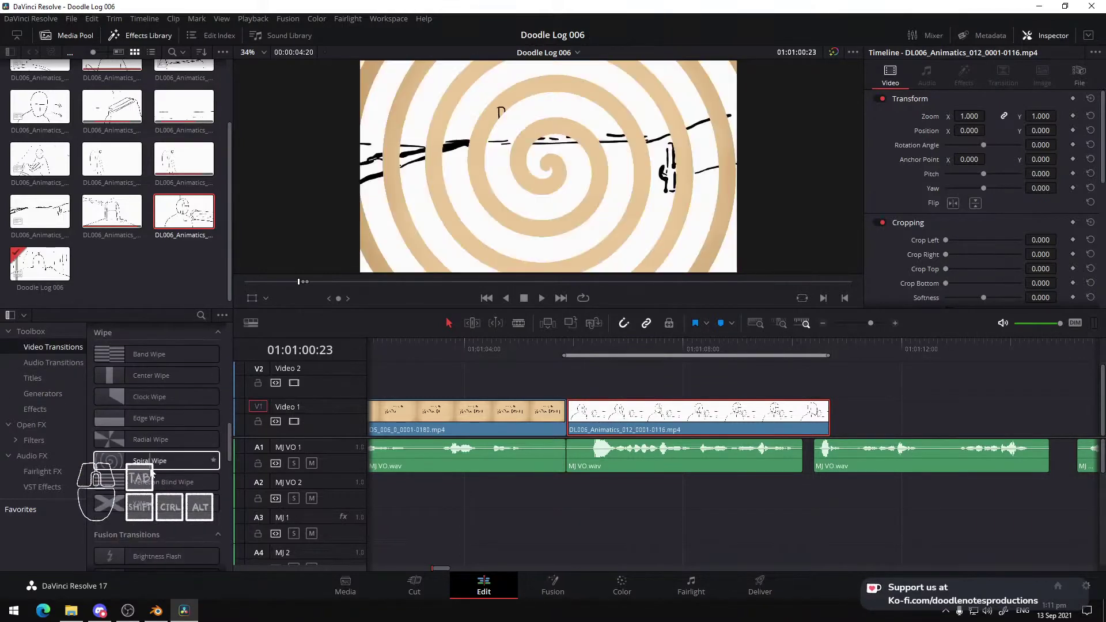
pyautogui.moveTo(155, 462); pyautogui.dragTo(583, 412)
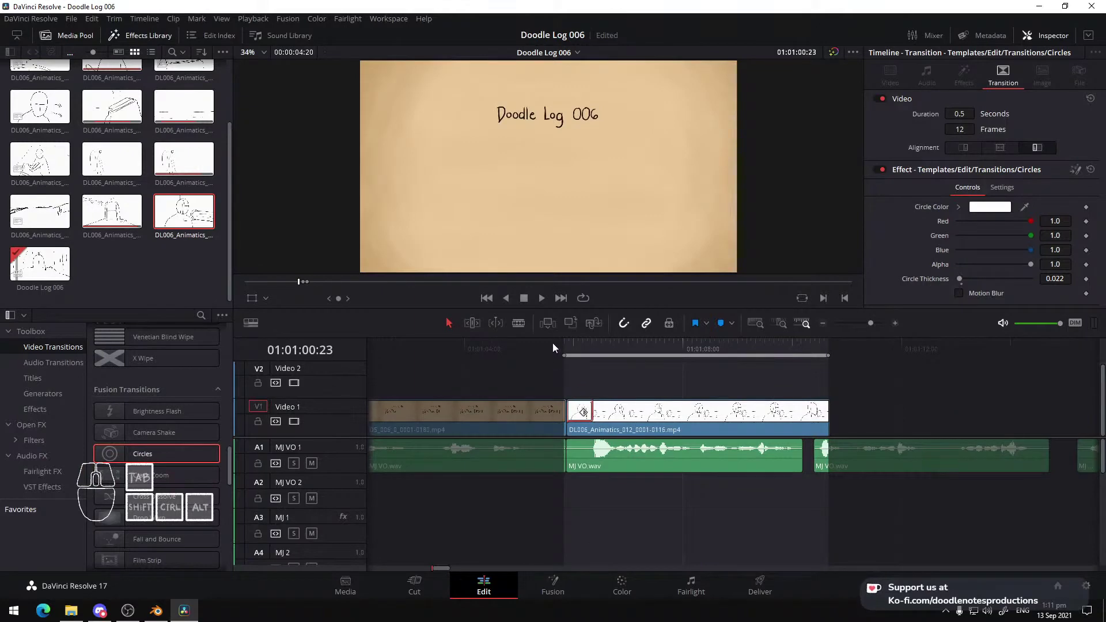
pyautogui.click(552, 345)
pyautogui.press('space')
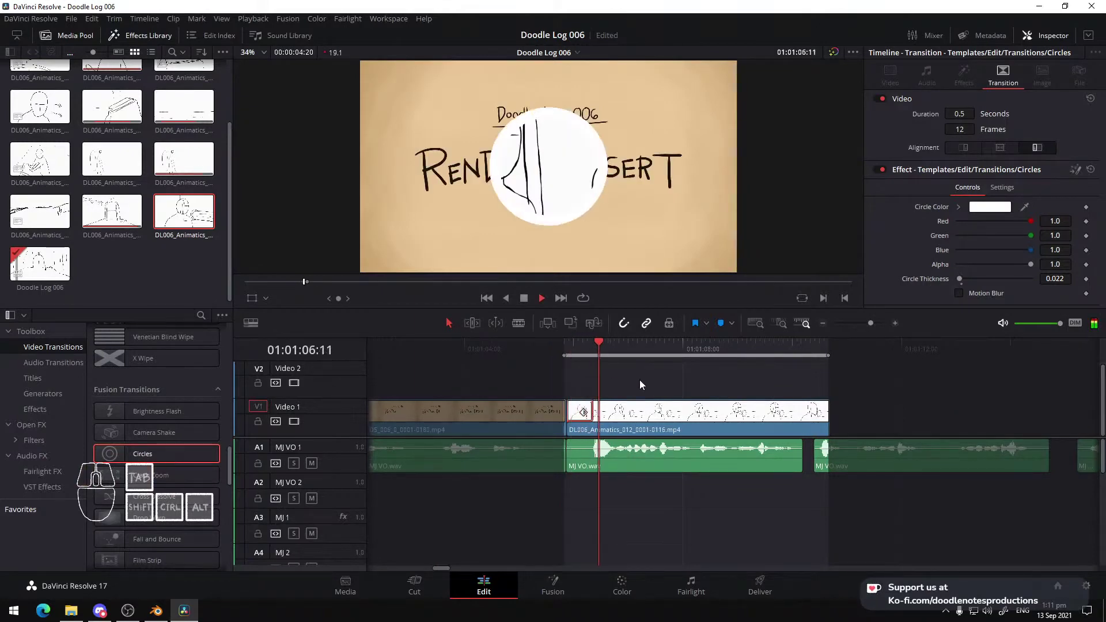
# Trim the end of DL006_Animatics_012_0001-0116.mp4 to about 01:01:10:14, just after the third MJ VO clip begins, and save the project
pyautogui.click(543, 347)
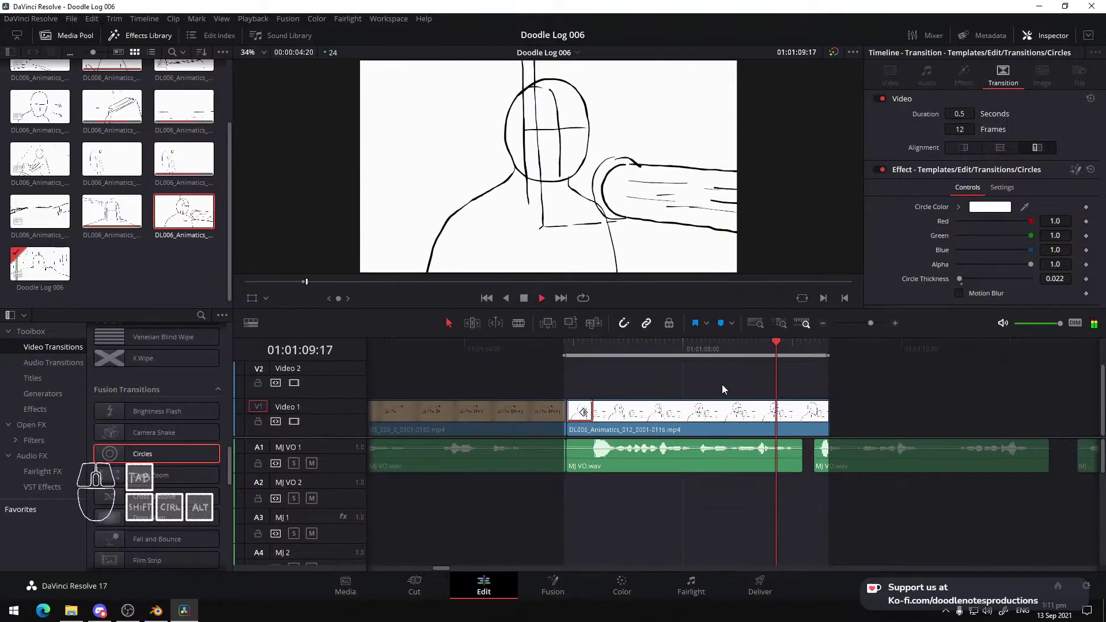
pyautogui.press('space')
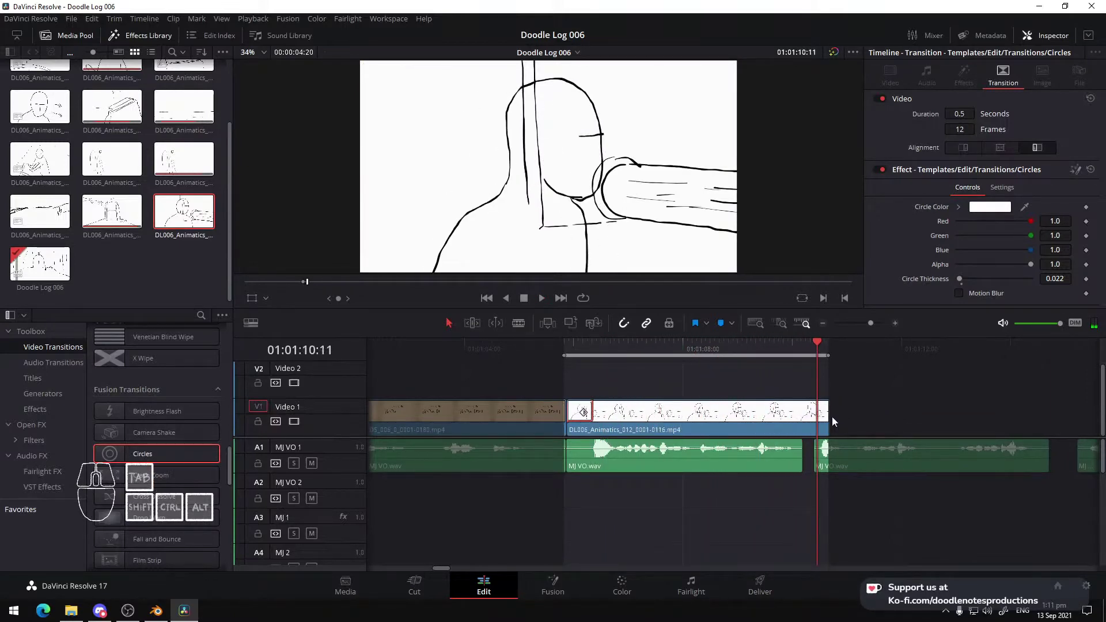
pyautogui.click(766, 344)
pyautogui.press('space')
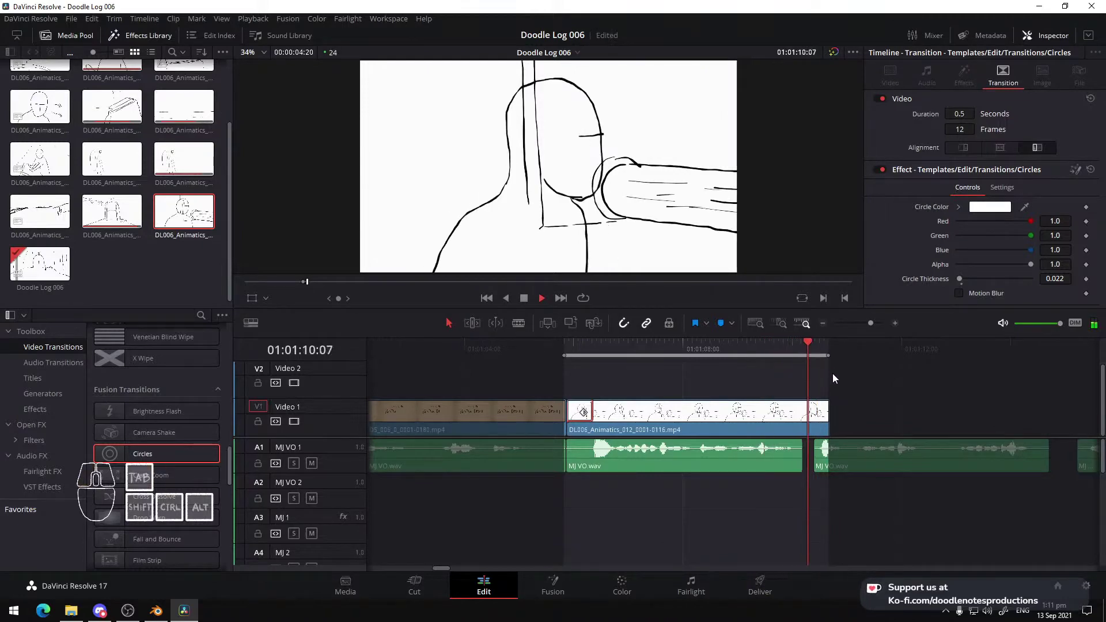
pyautogui.press('space')
pyautogui.click(730, 348)
pyautogui.press('space')
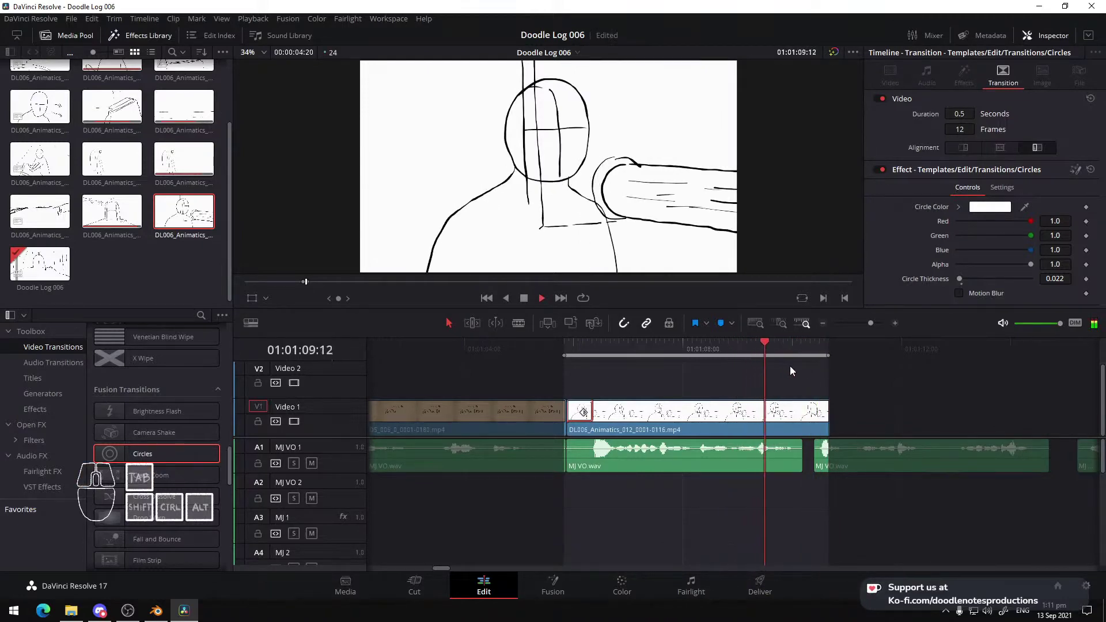
pyautogui.press('space')
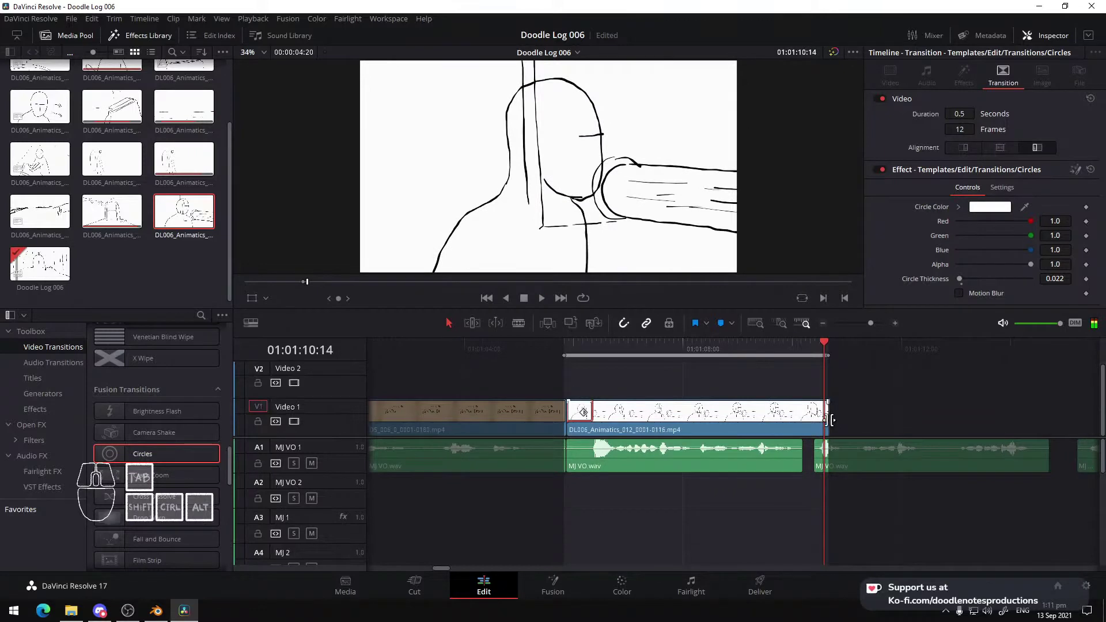
pyautogui.moveTo(828, 421); pyautogui.dragTo(823, 421)
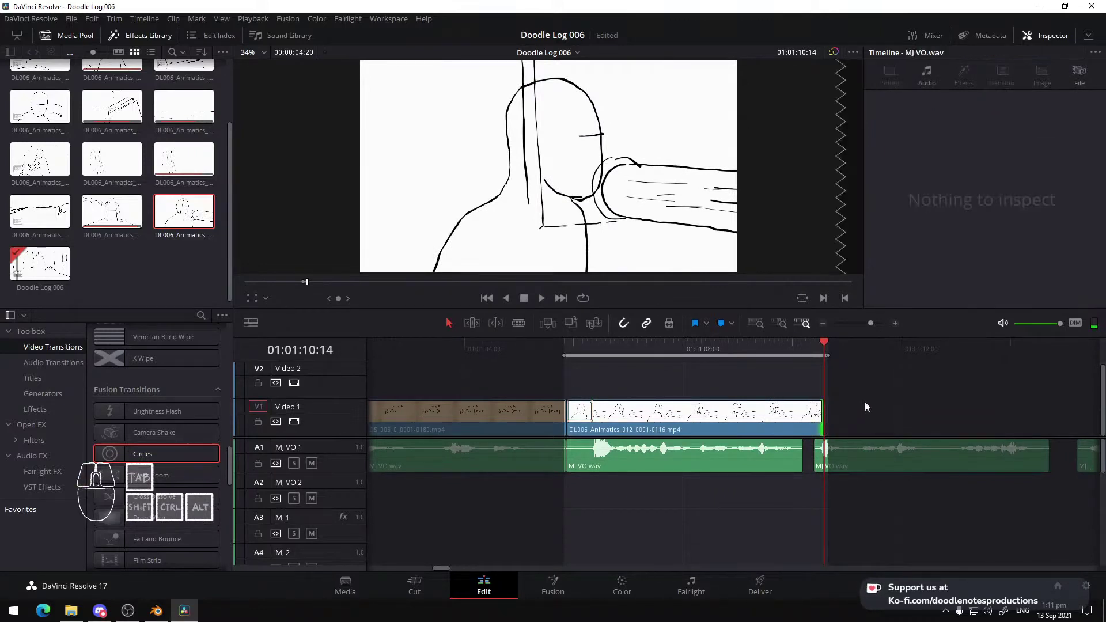
pyautogui.moveTo(847, 407); pyautogui.dragTo(717, 400, button='middle')
pyautogui.hotkey('ctrl', 's')
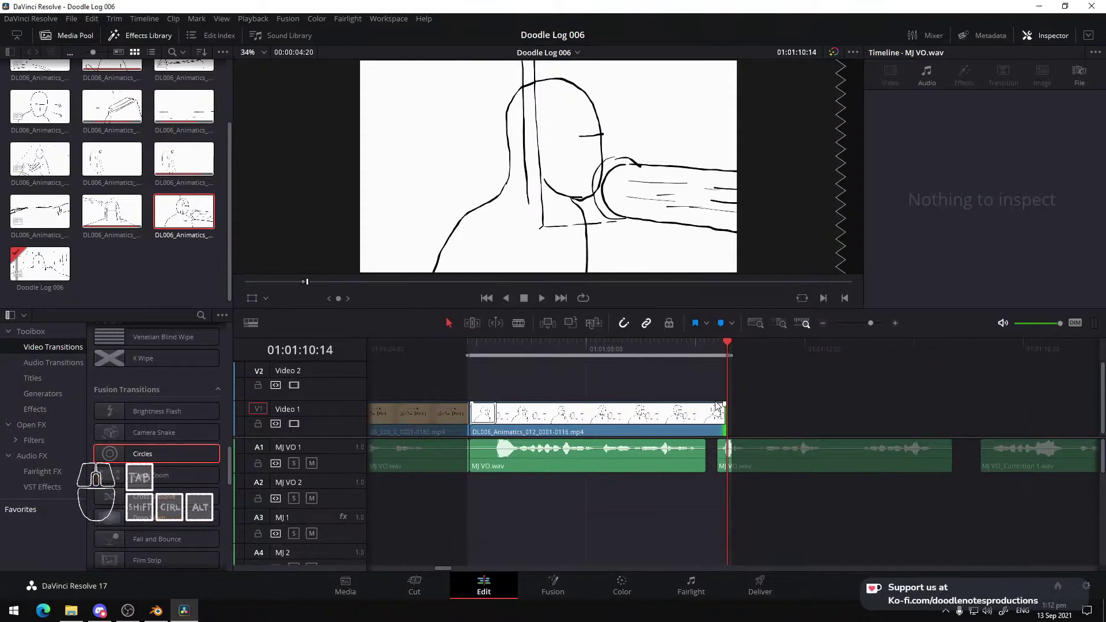
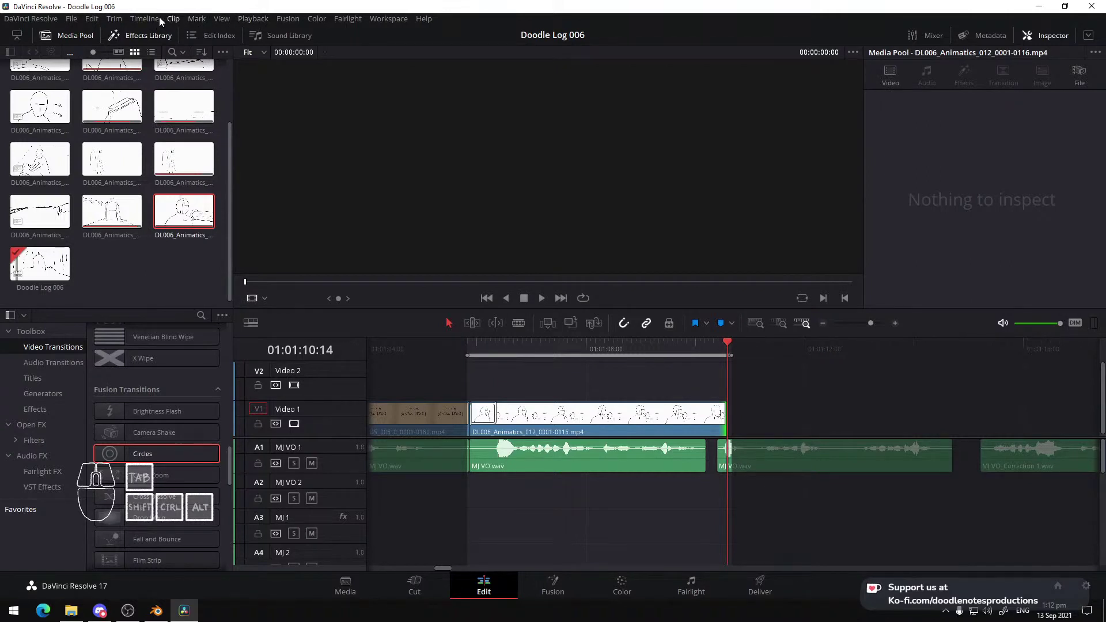
# Mark a short in–out range of 6 frames starting where DL006_Animatics_012_0001-0116.mp4 ends on the timeline
pyautogui.click(196, 20)
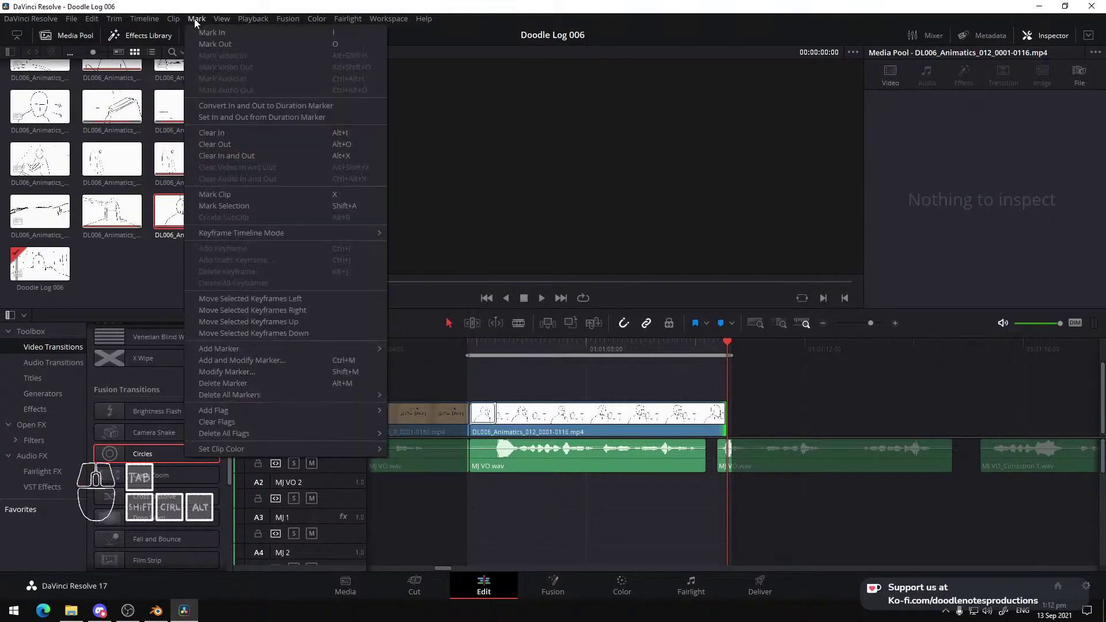
pyautogui.click(196, 20)
pyautogui.click(92, 19)
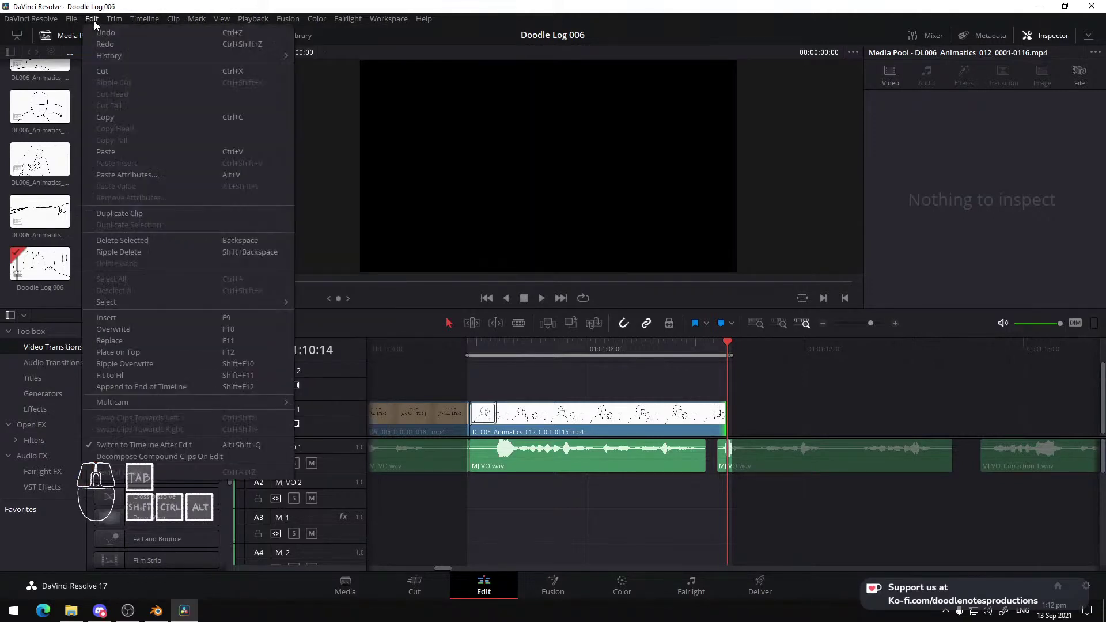
pyautogui.click(91, 19)
pyautogui.click(193, 19)
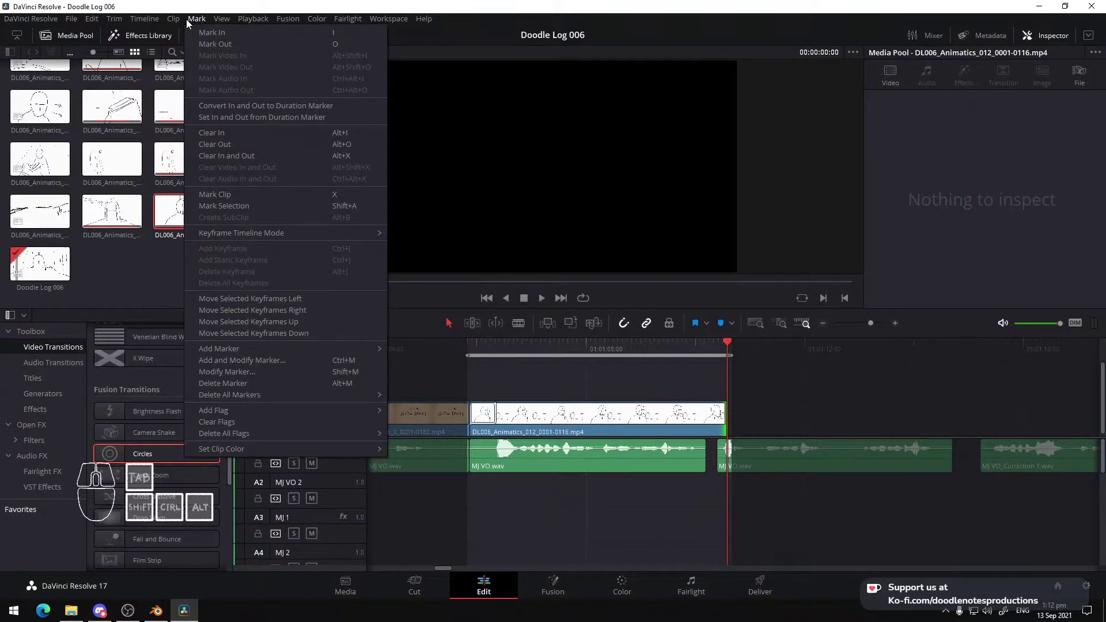
pyautogui.click(188, 20)
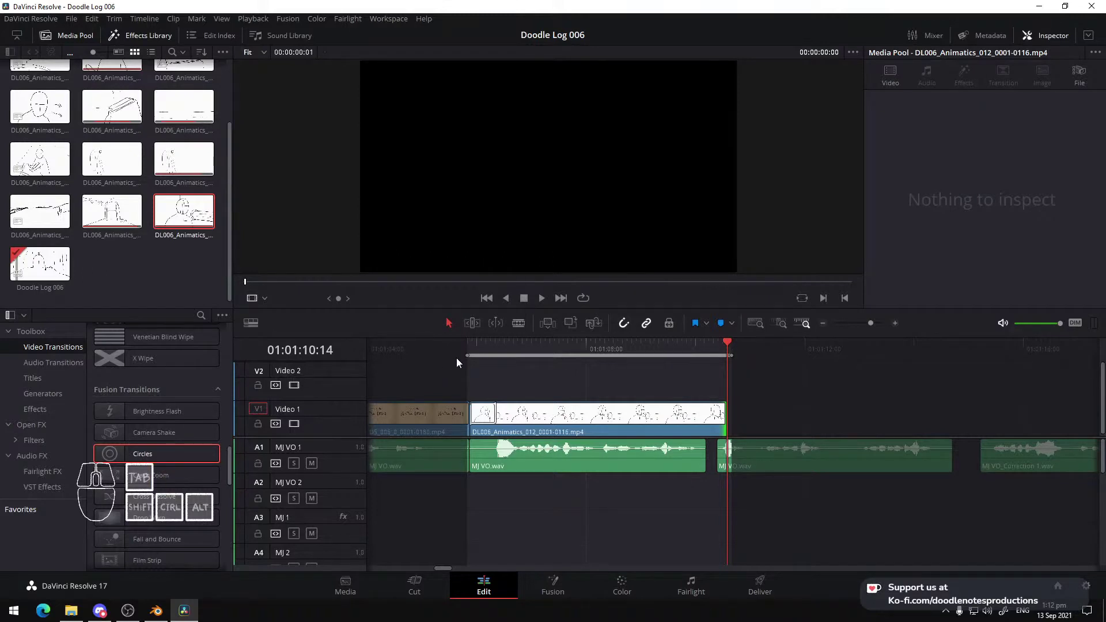
pyautogui.moveTo(728, 346)
pyautogui.mouseDown()
pyautogui.moveTo(669, 346)
pyautogui.moveTo(728, 346)
pyautogui.mouseUp()
pyautogui.press('space')
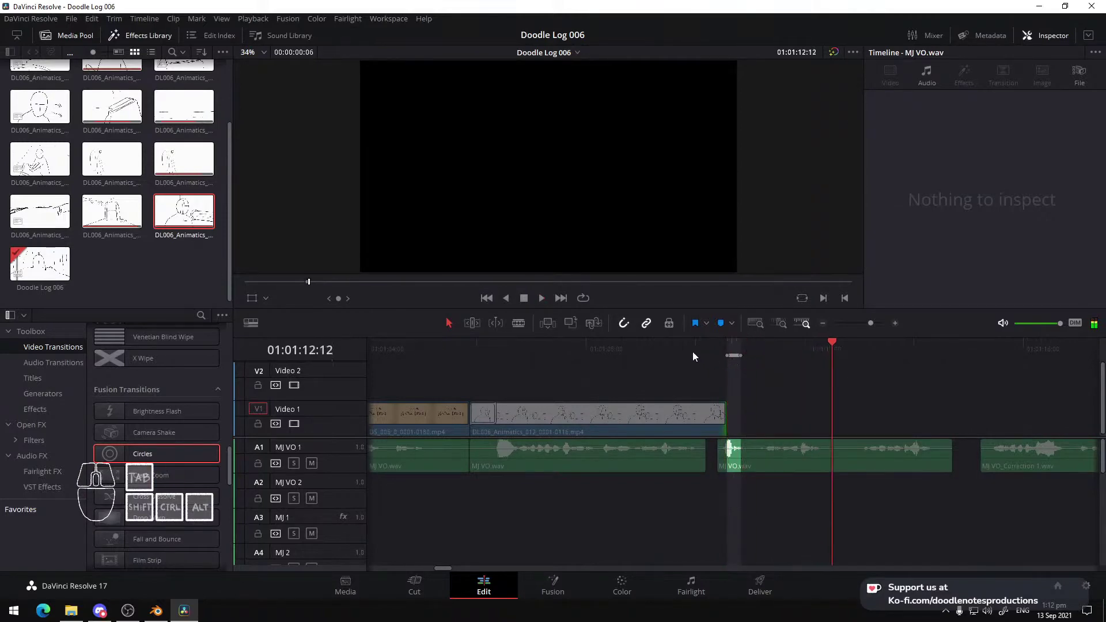
# Listen repeatedly to the third MJ VO clip, up to the start of MJ VO_Correction 1.wav, to judge the next shot's timing
pyautogui.moveTo(692, 350)
pyautogui.mouseDown()
pyautogui.moveTo(727, 353)
pyautogui.moveTo(682, 353)
pyautogui.mouseUp()
pyautogui.press('space')
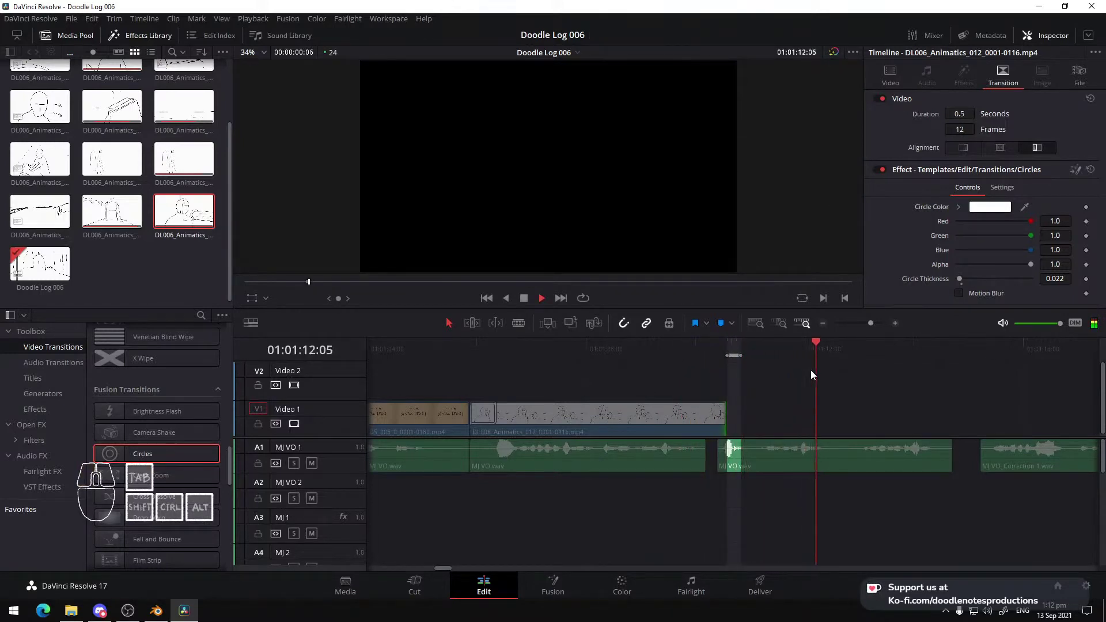
pyautogui.press('space')
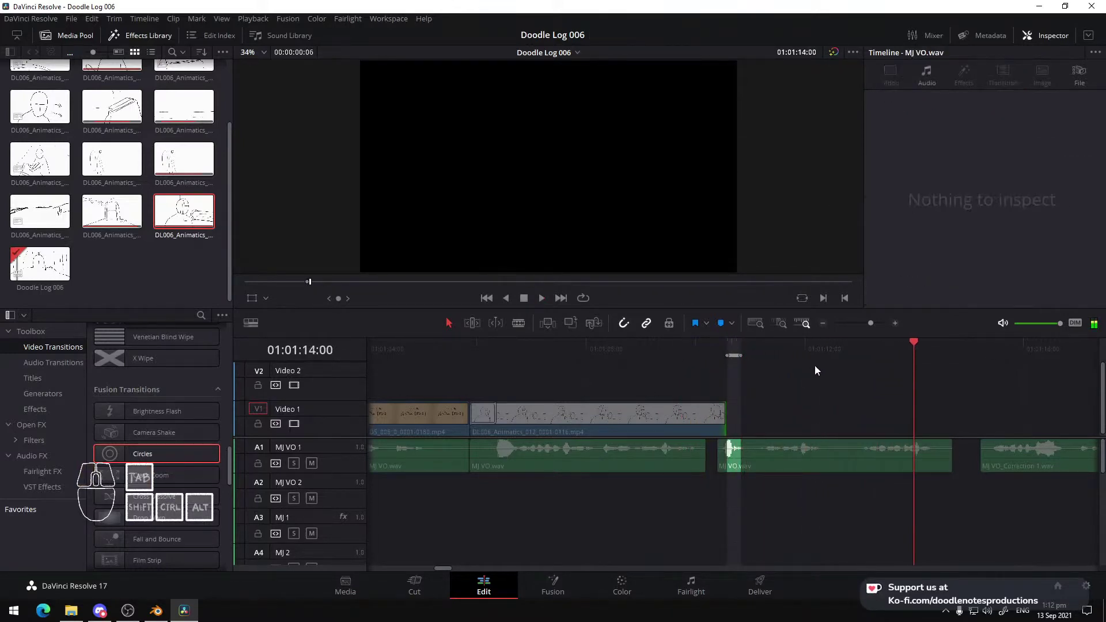
pyautogui.click(707, 347)
pyautogui.press('space')
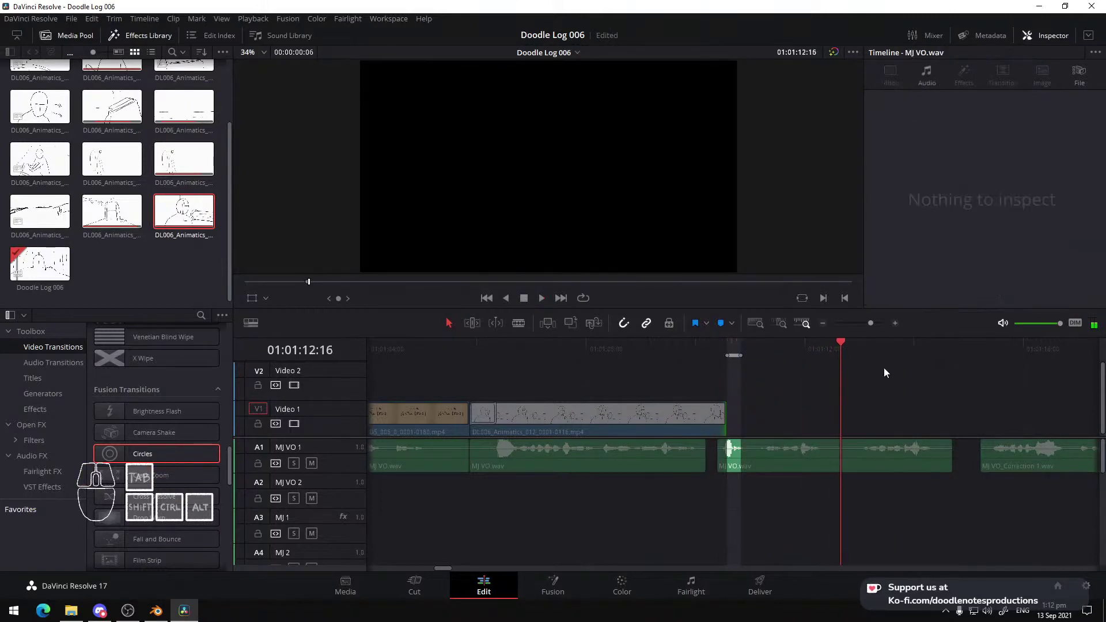
pyautogui.press('space')
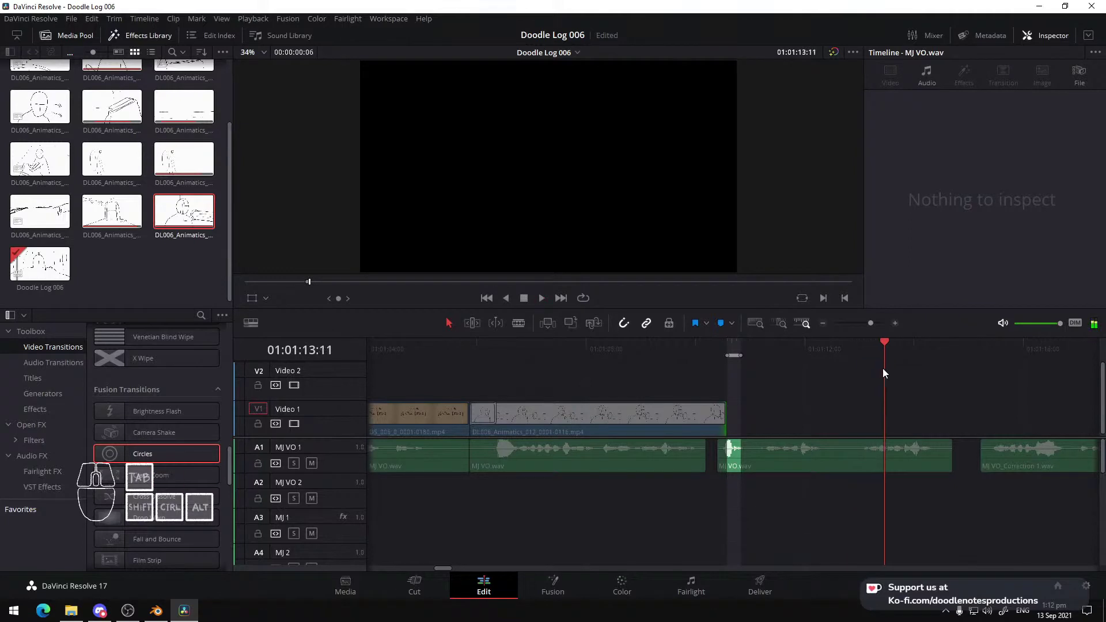
pyautogui.click(758, 347)
pyautogui.press('space')
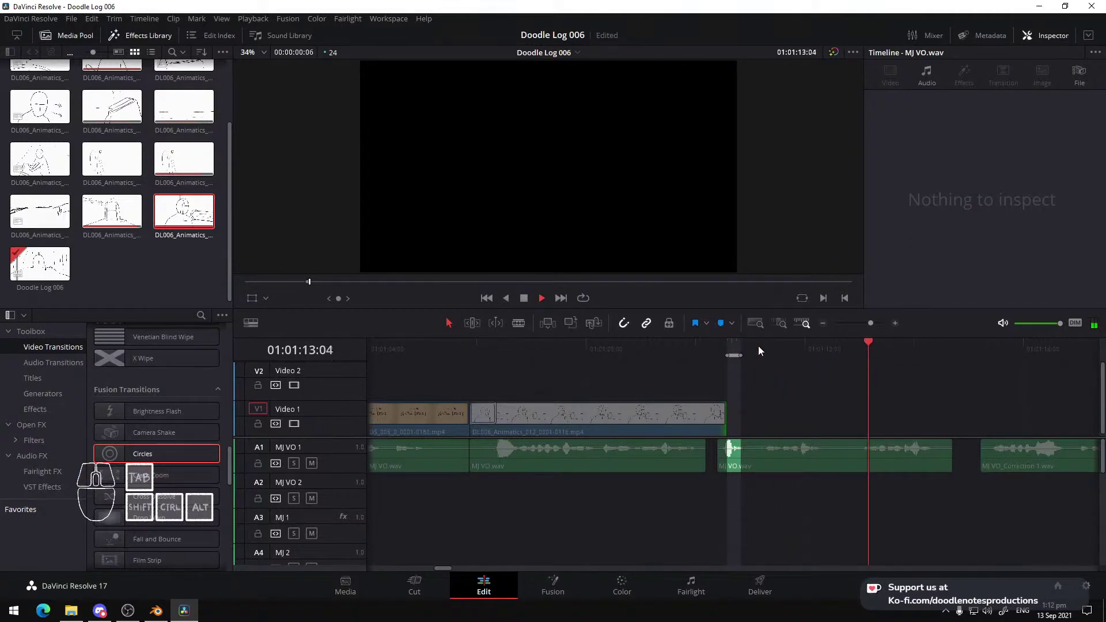
pyautogui.press('space')
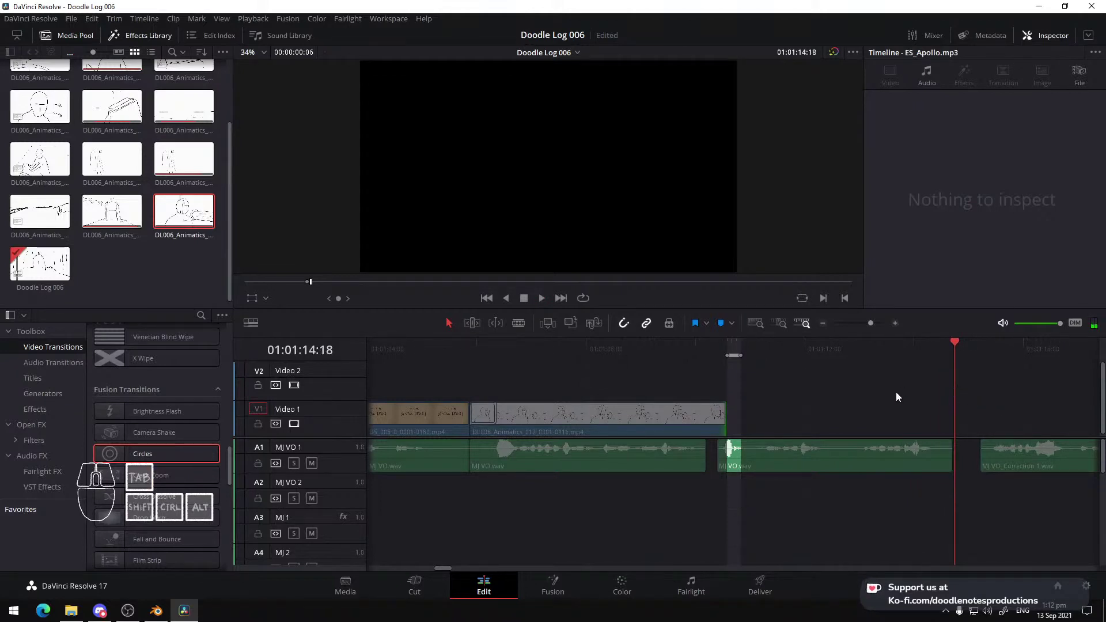
pyautogui.click(710, 358)
pyautogui.press('space')
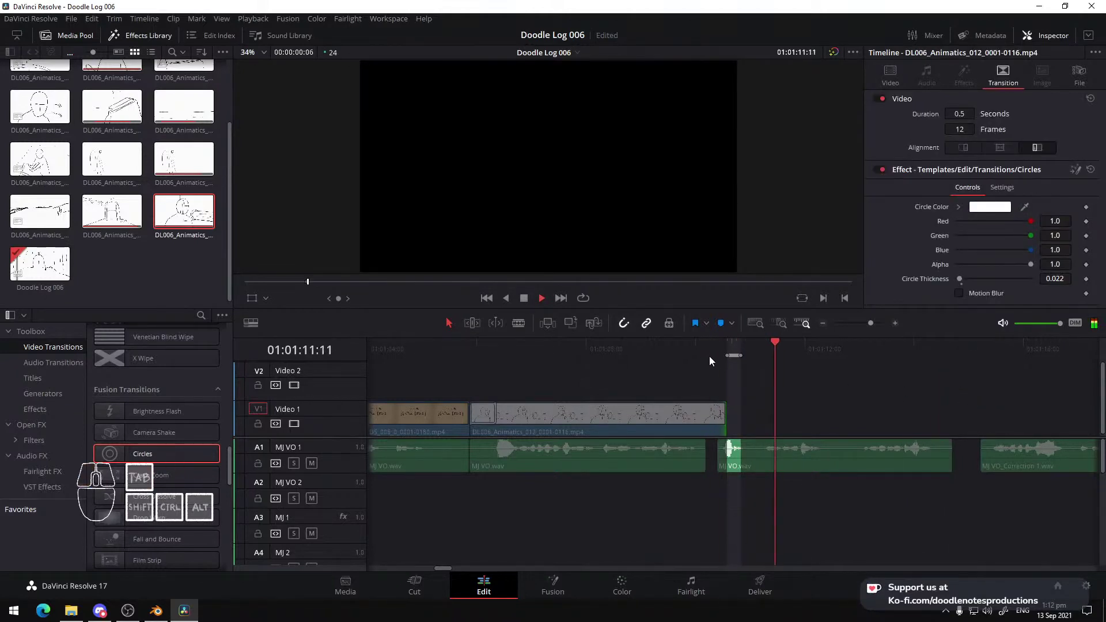
pyautogui.press('space')
pyautogui.click(717, 355)
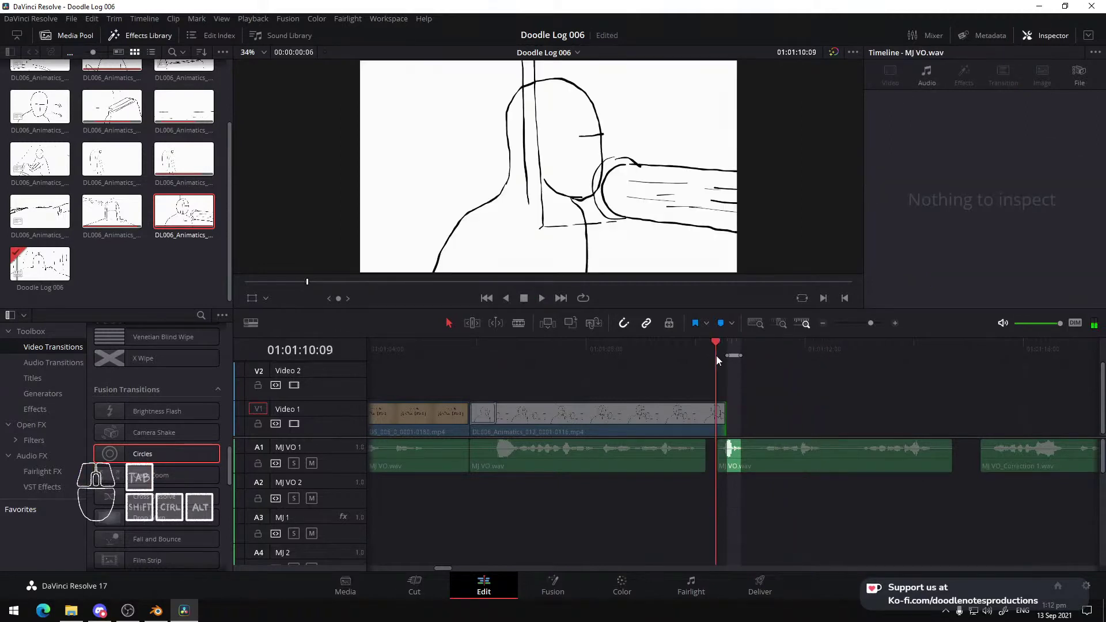
pyautogui.press('space')
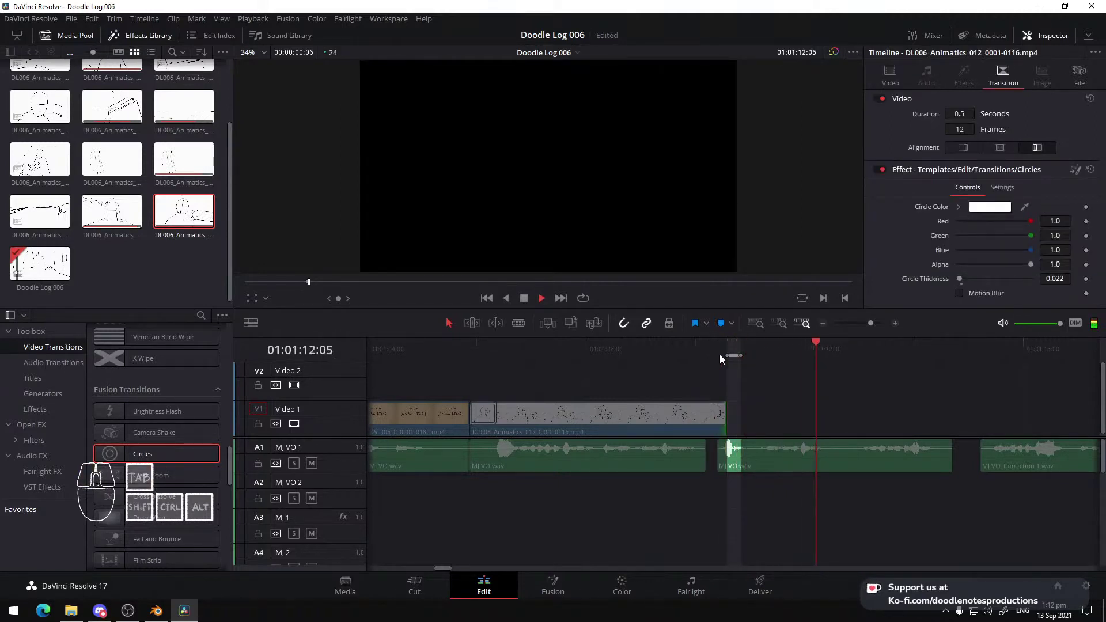
pyautogui.click(942, 363)
pyautogui.press('space')
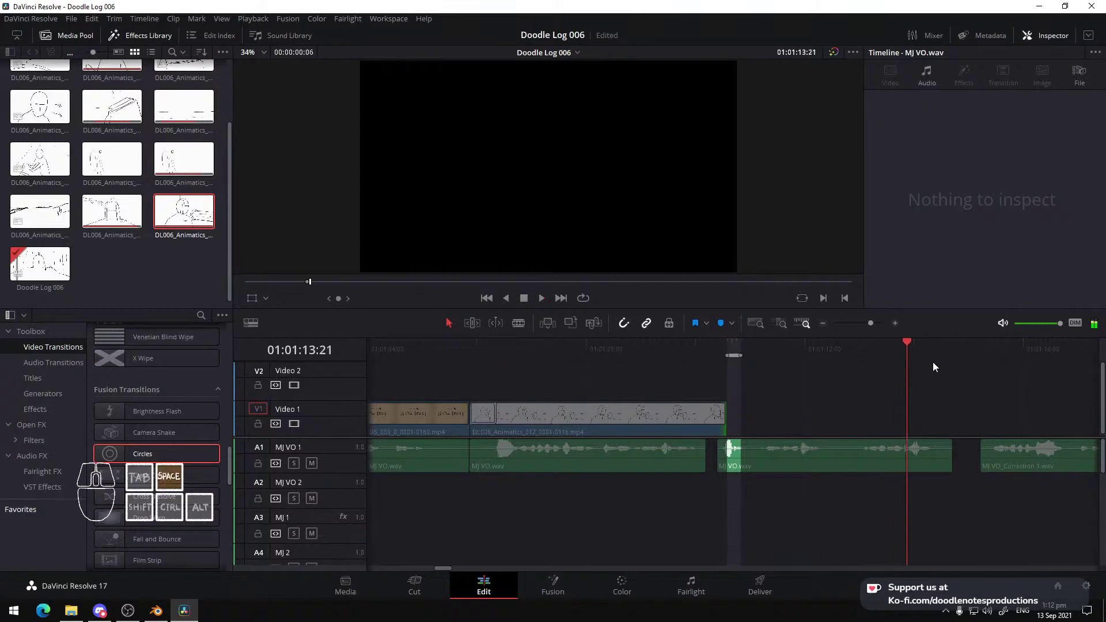
pyautogui.press('space')
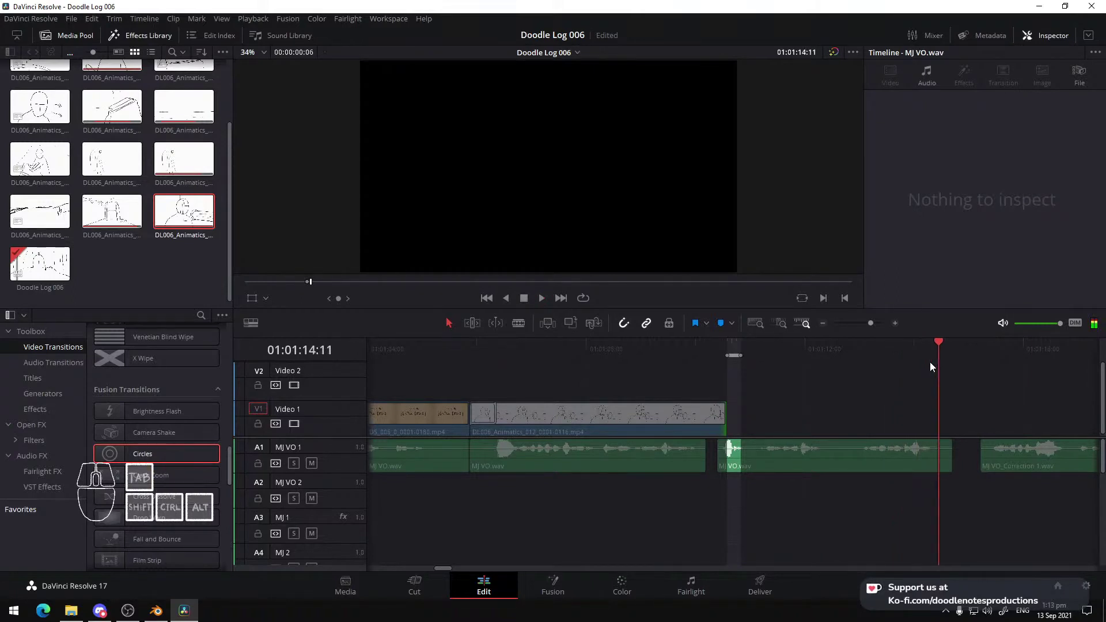
pyautogui.press('space')
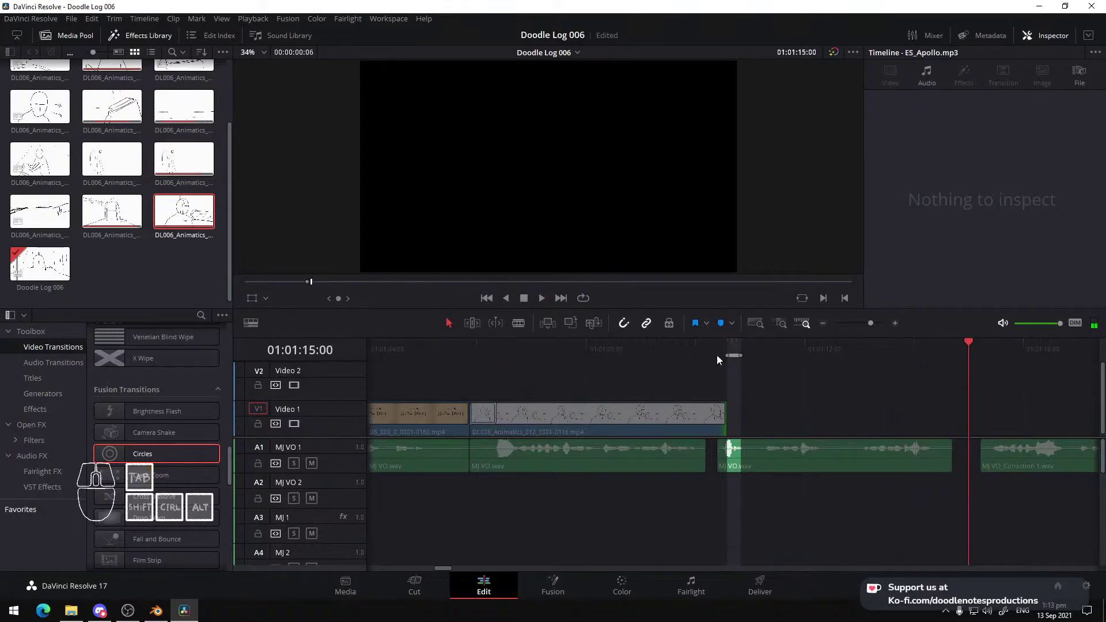
pyautogui.press('space')
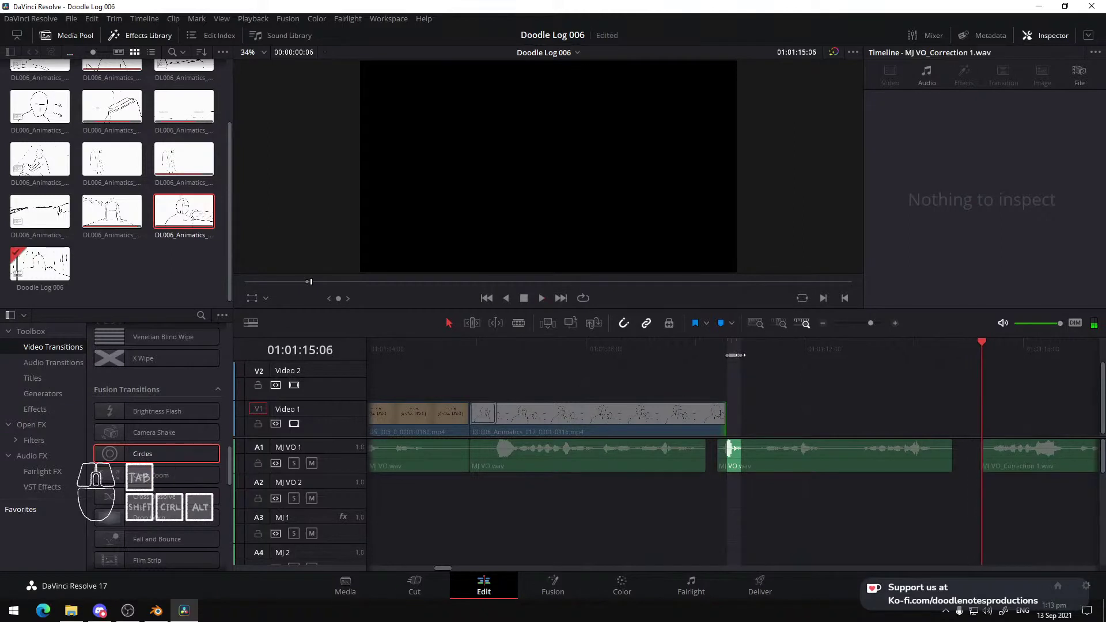
# Extend the in–out range past the start of MJ VO_Correction 1.wav, first to 00:00:04:21 and finally to a duration of 00:00:05:02
pyautogui.moveTo(734, 356)
pyautogui.mouseDown()
pyautogui.moveTo(1001, 356)
pyautogui.moveTo(981, 357)
pyautogui.mouseUp()
pyautogui.click(719, 356)
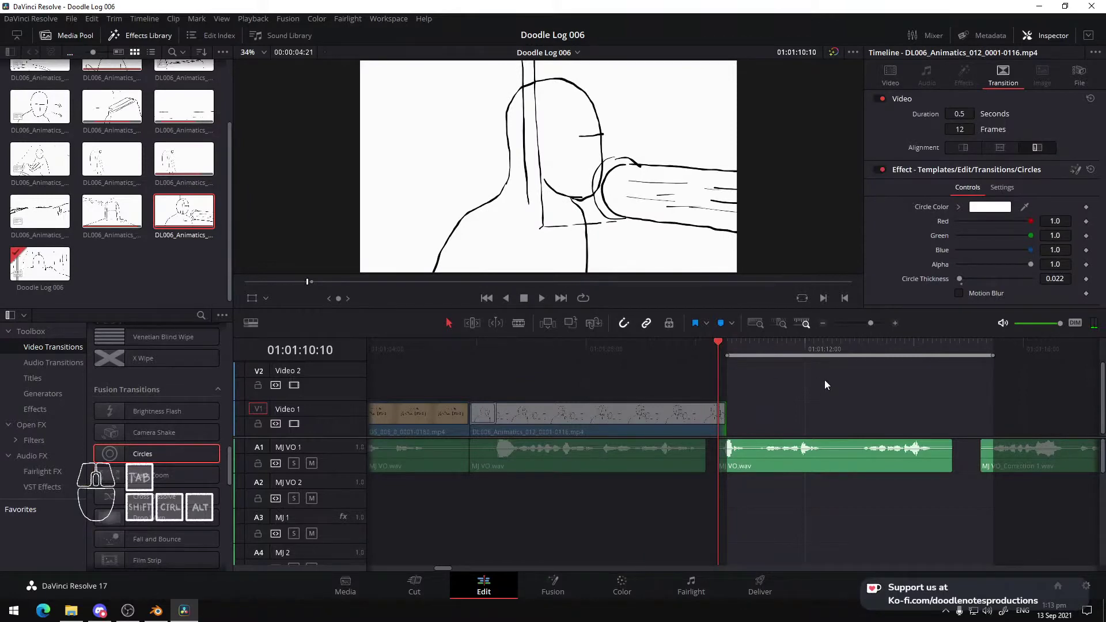
pyautogui.press('space')
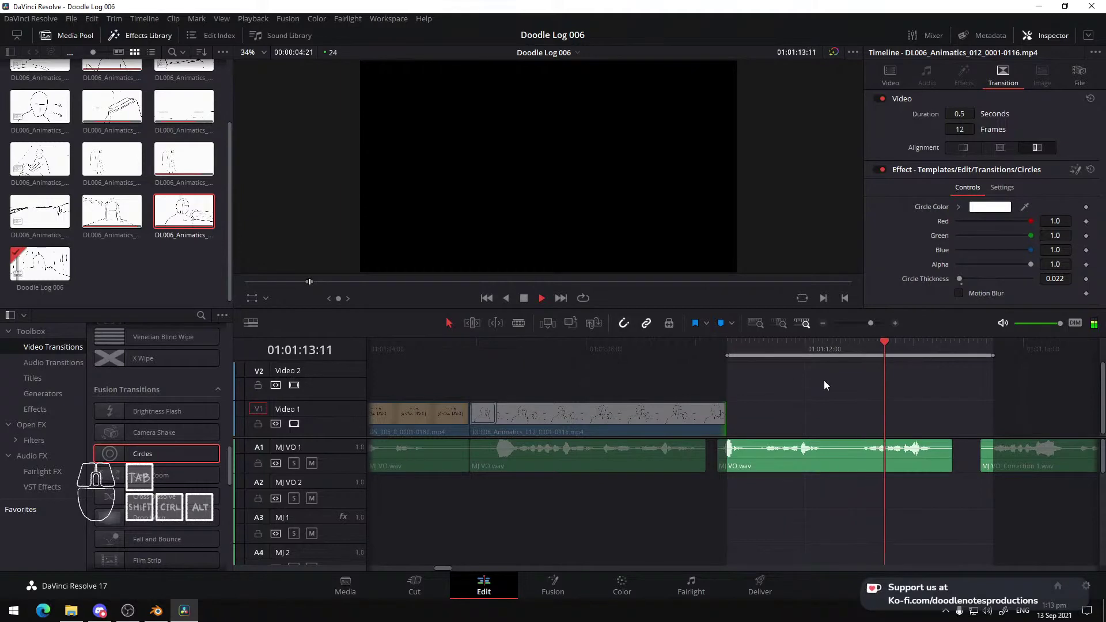
pyautogui.press('space')
pyautogui.moveTo(991, 355)
pyautogui.mouseDown()
pyautogui.moveTo(840, 356)
pyautogui.moveTo(1005, 356)
pyautogui.mouseUp()
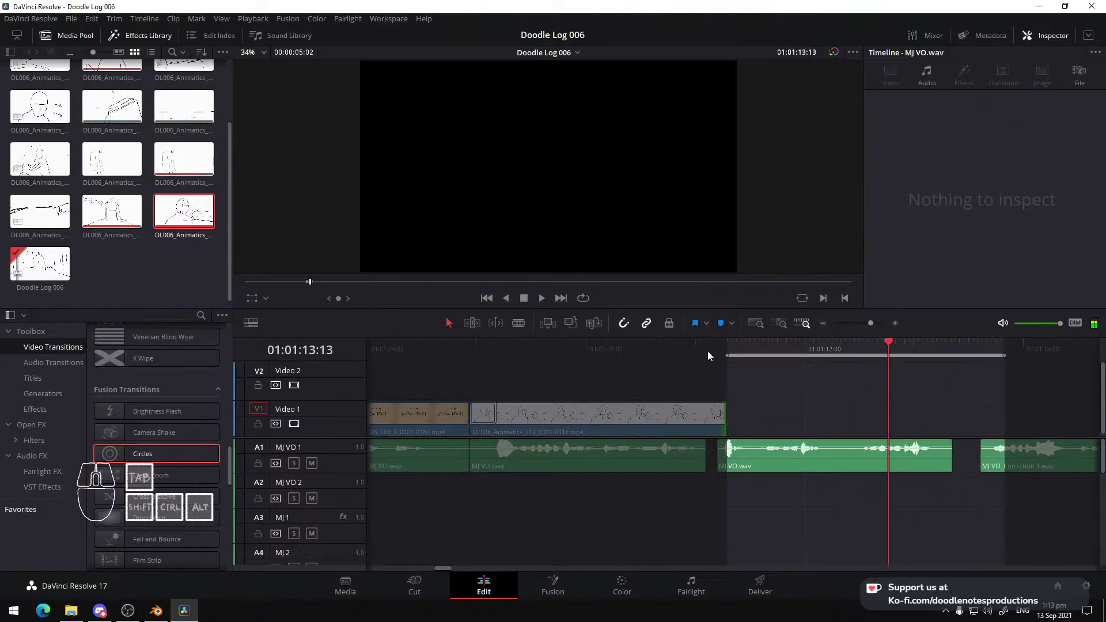
# Replay the third MJ VO clip and shorten the in–out range to 00:00:02:13, ending at the pause within that clip
pyautogui.click(707, 351)
pyautogui.press('space')
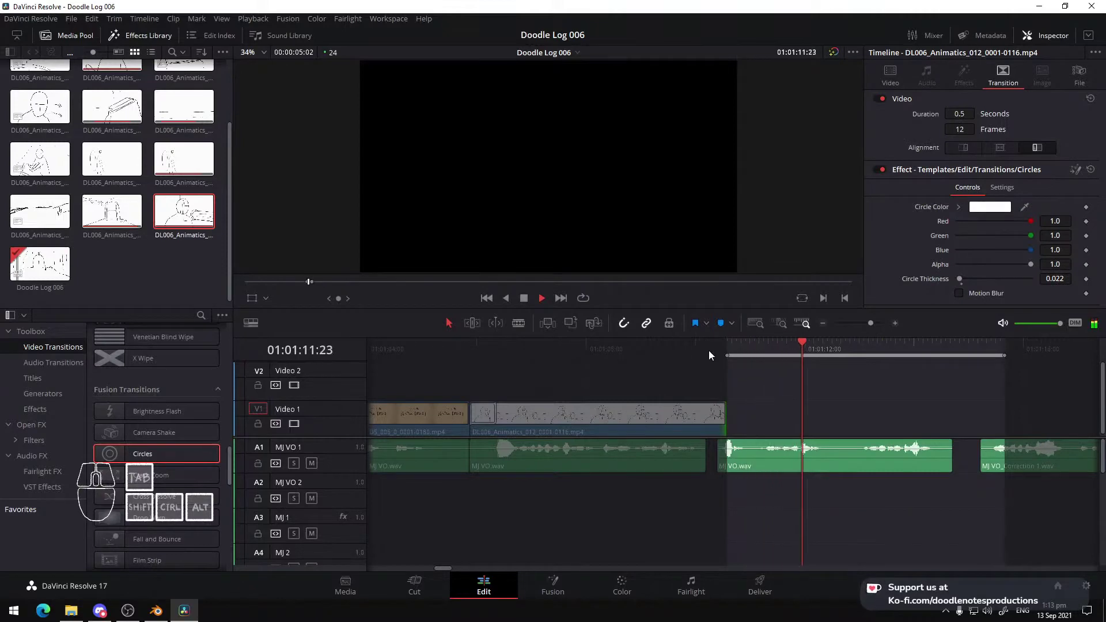
pyautogui.press('space')
pyautogui.moveTo(1005, 356); pyautogui.dragTo(865, 358)
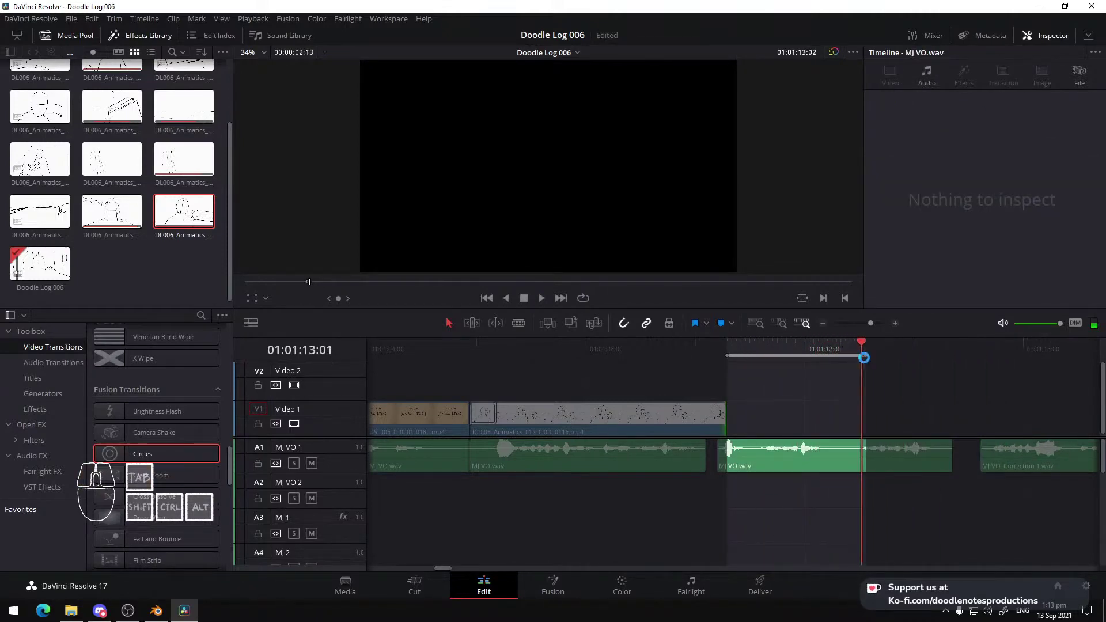
# Replay the third MJ VO clip, shorten the in–out range to 00:00:02:12 at its pause, and save the project
pyautogui.click(718, 350)
pyautogui.press('space')
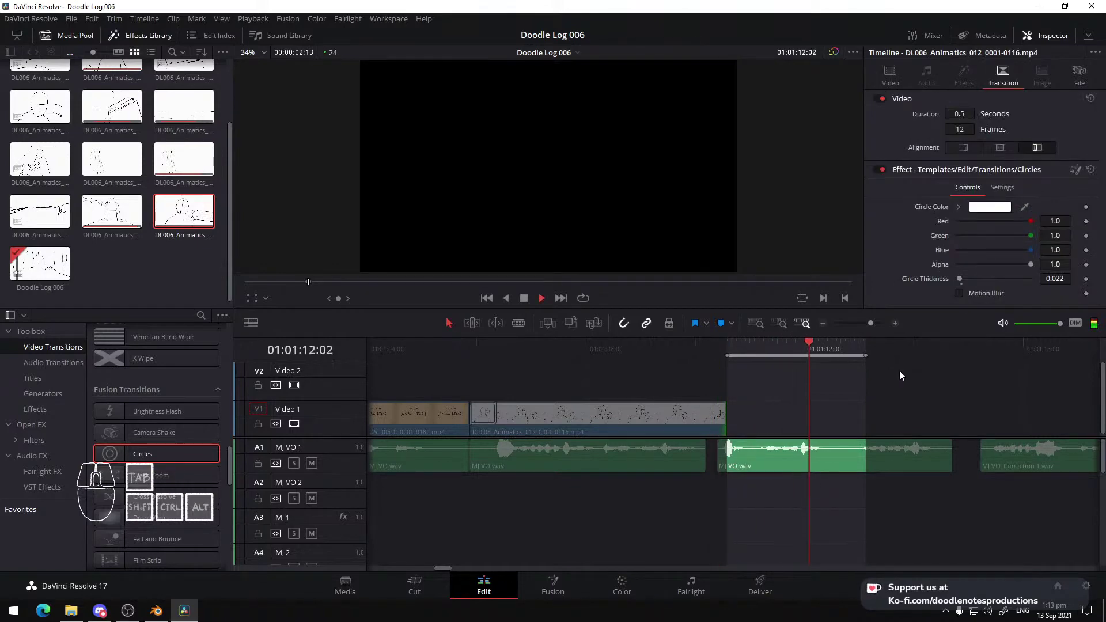
pyautogui.press('space')
pyautogui.press('o')
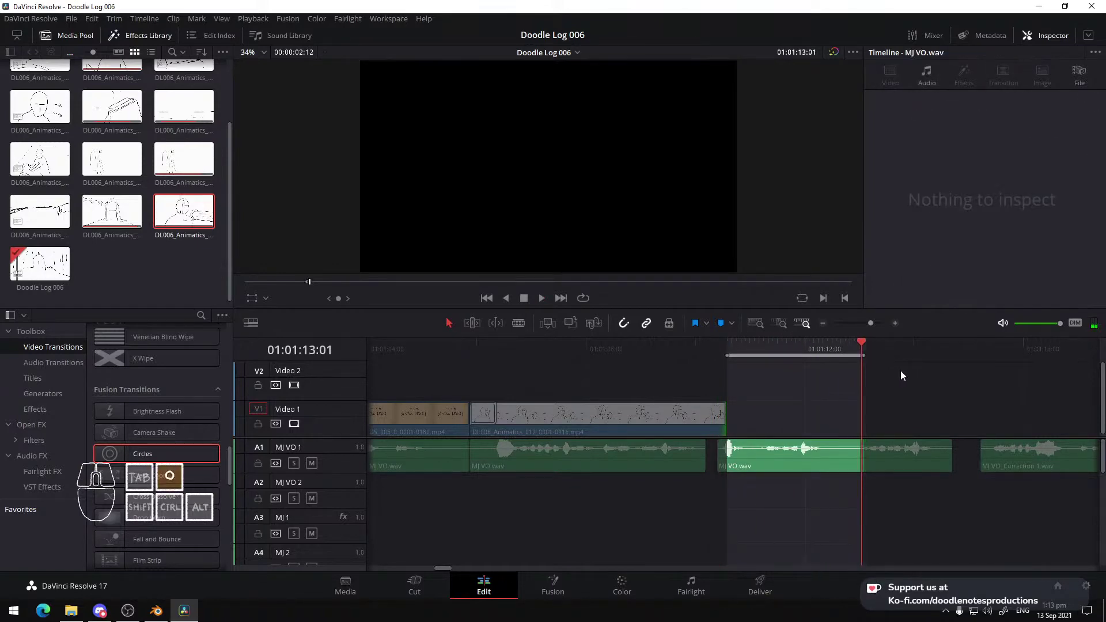
pyautogui.click(718, 349)
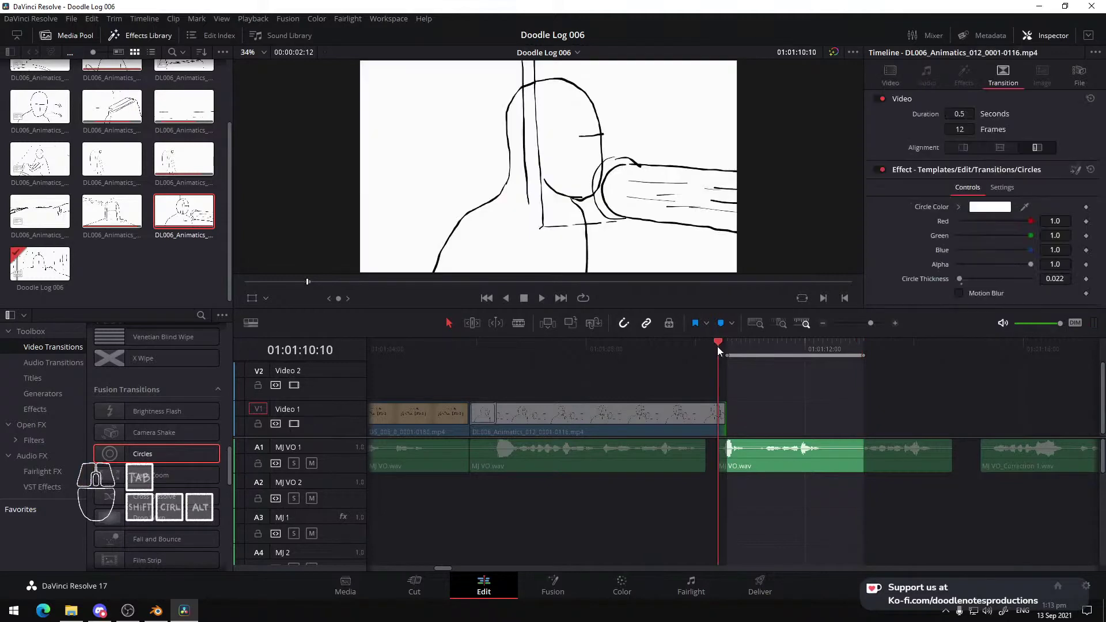
pyautogui.press('space')
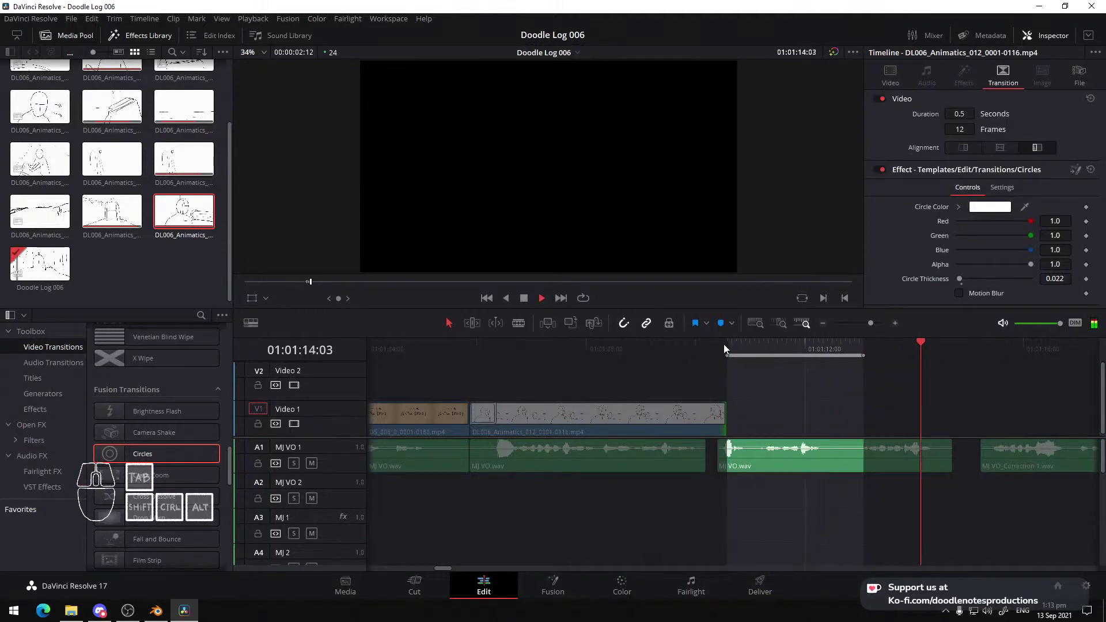
pyautogui.press('space')
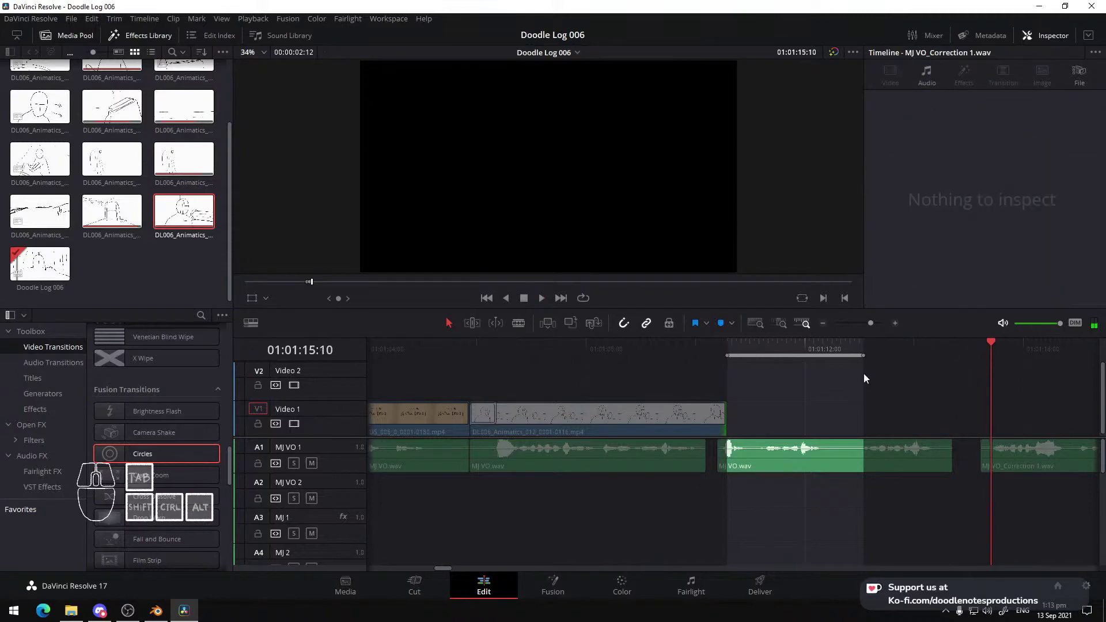
pyautogui.hotkey('ctrl', 's')
# Open the delivery settings for the in–out range and name the render file DL006_Animatics_13_ref
pyautogui.click(761, 585)
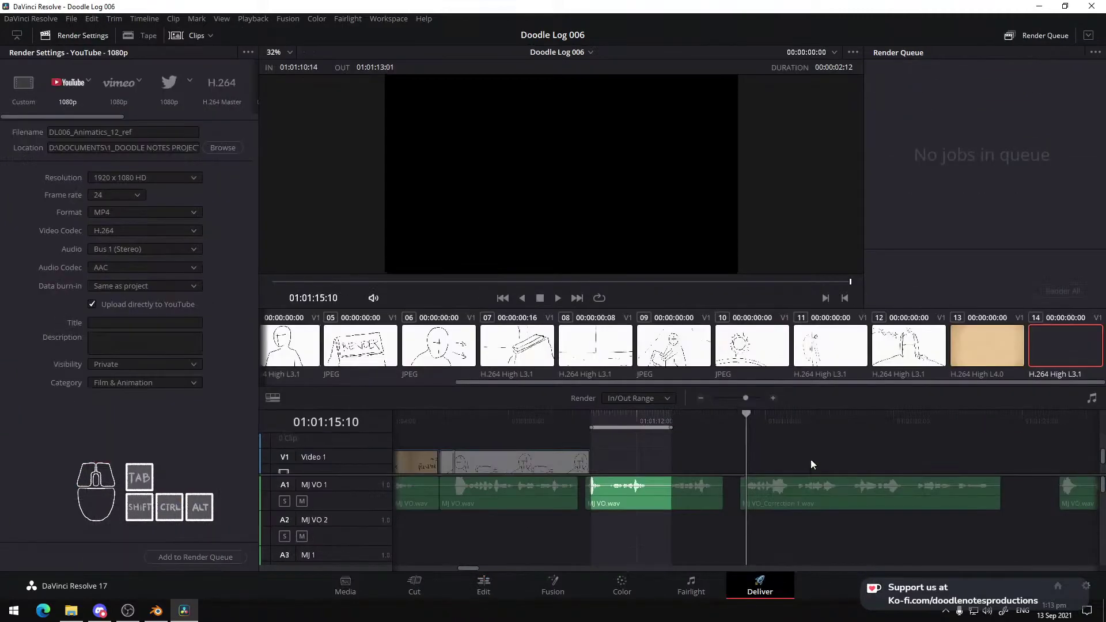
pyautogui.click(122, 133)
pyautogui.press('BackSpace')
pyautogui.write('3')
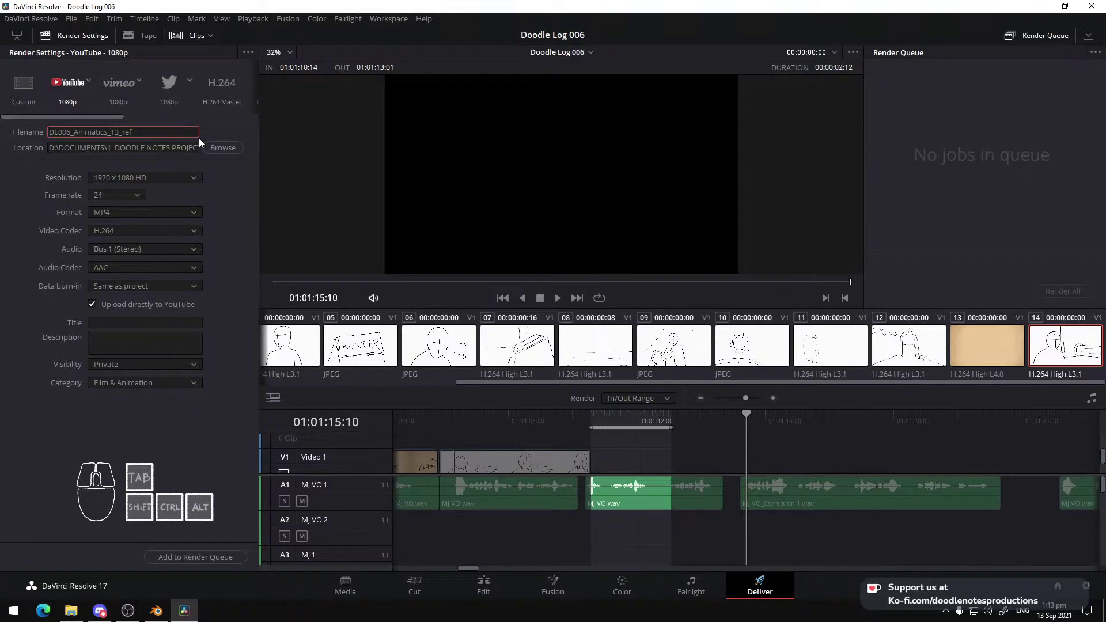
pyautogui.click(214, 557)
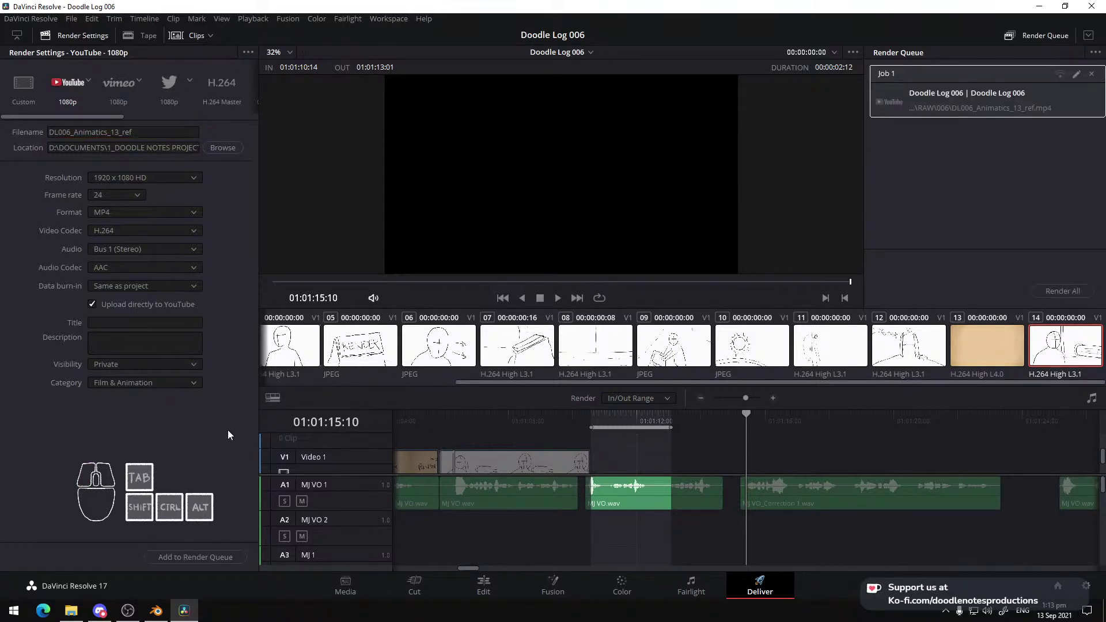
pyautogui.click(1076, 74)
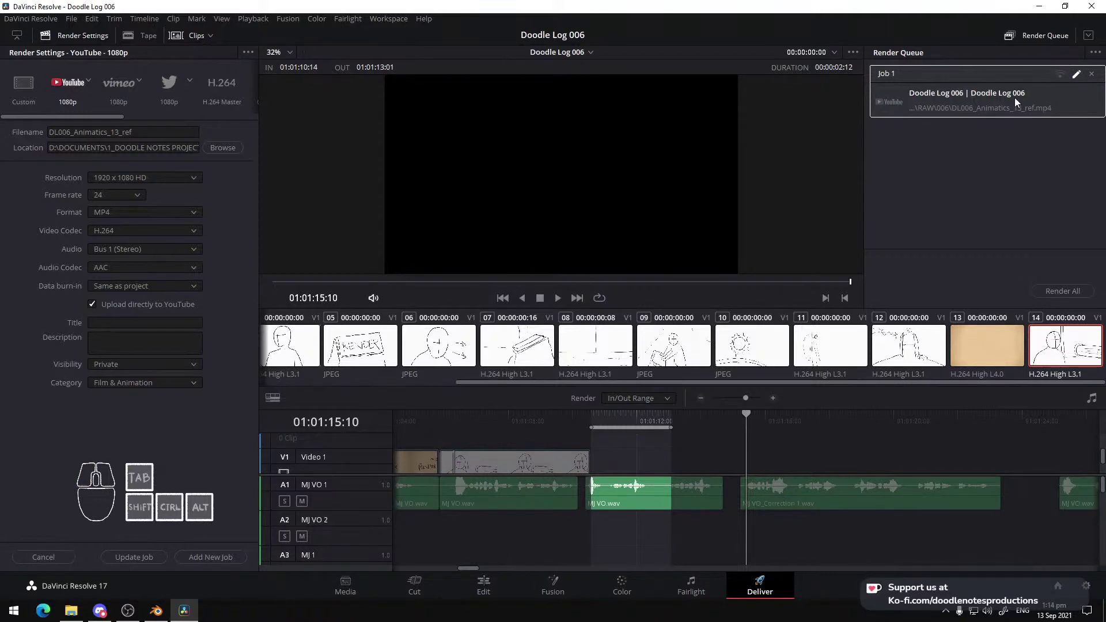
pyautogui.click(1092, 74)
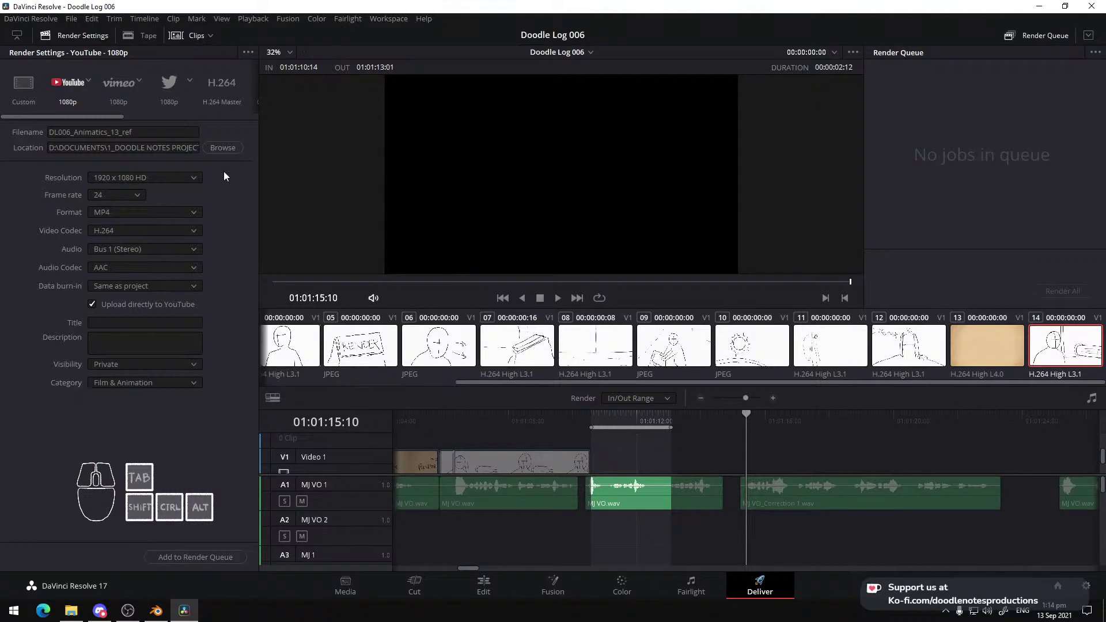
# Turn off direct upload to YouTube, render DL006_Animatics_13_ref through the render queue, and remove the finished job
pyautogui.click(93, 304)
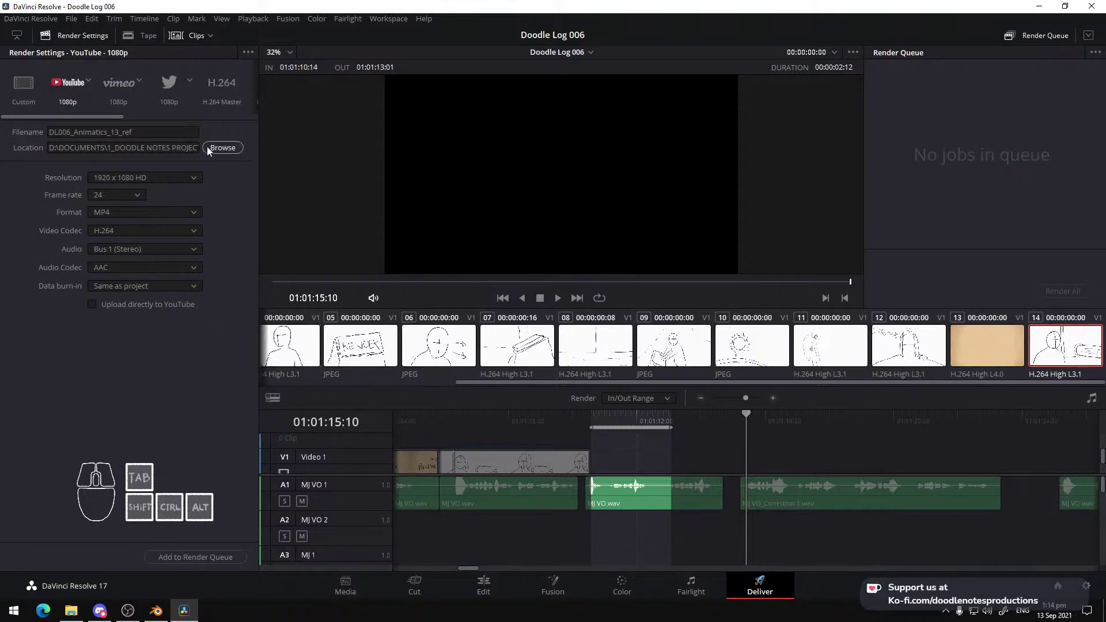
pyautogui.click(197, 557)
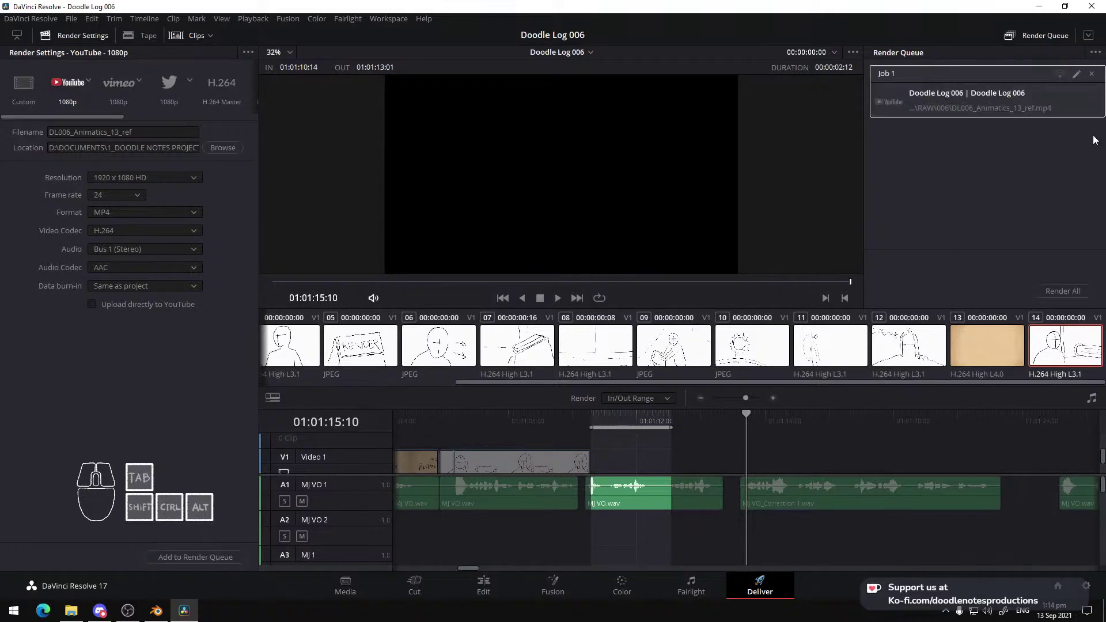
pyautogui.click(1078, 287)
pyautogui.click(1092, 75)
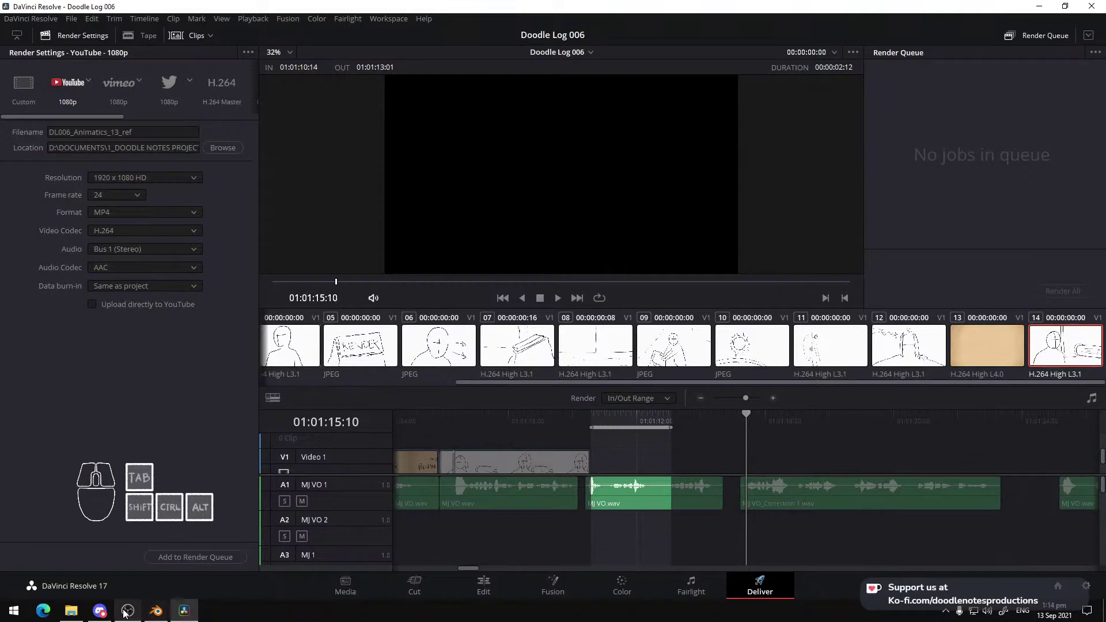
# Switch to Blender, save DL006_Animatics 12.blend, and save it under the new name DL006_Animatics 13.blend
pyautogui.moveTo(117, 615)
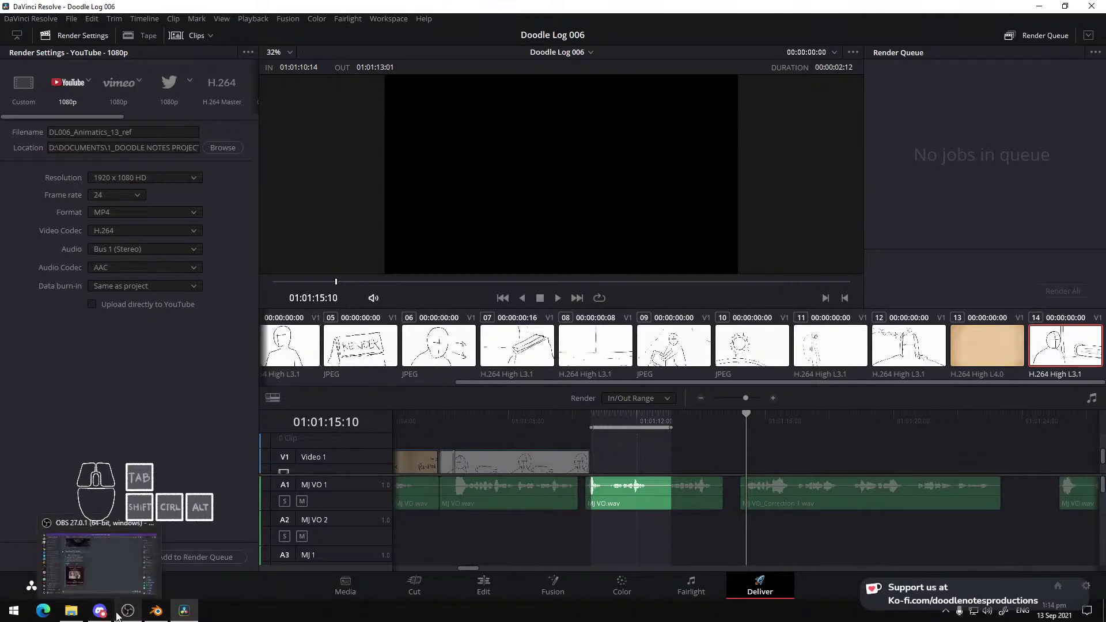
pyautogui.click(157, 610)
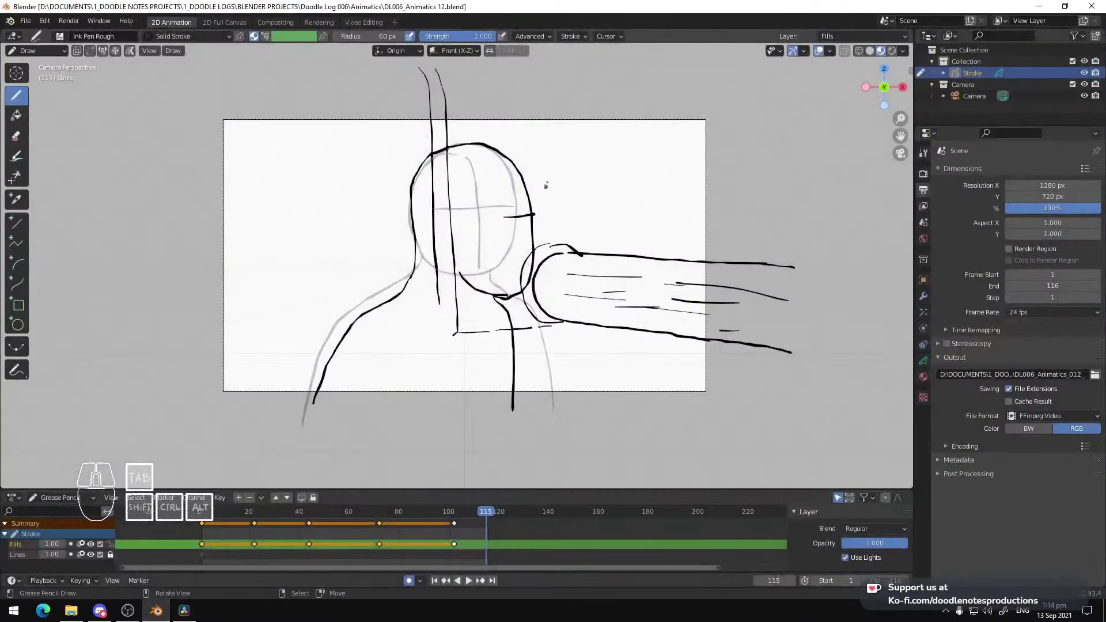
pyautogui.hotkey('ctrl', 's')
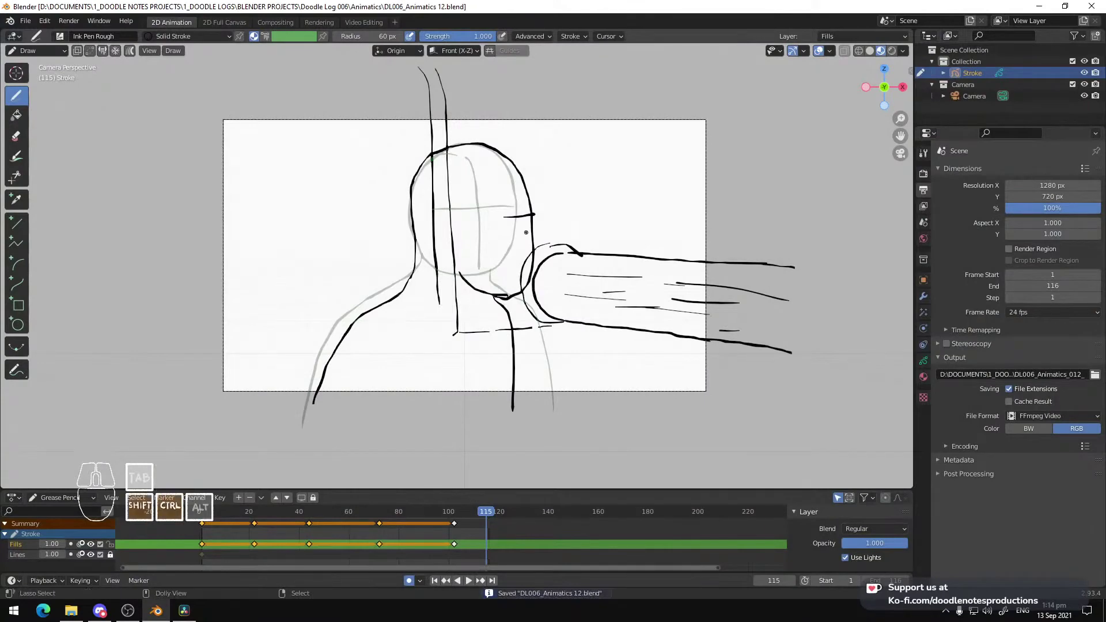
pyautogui.hotkey('ctrl', 'shift', 's')
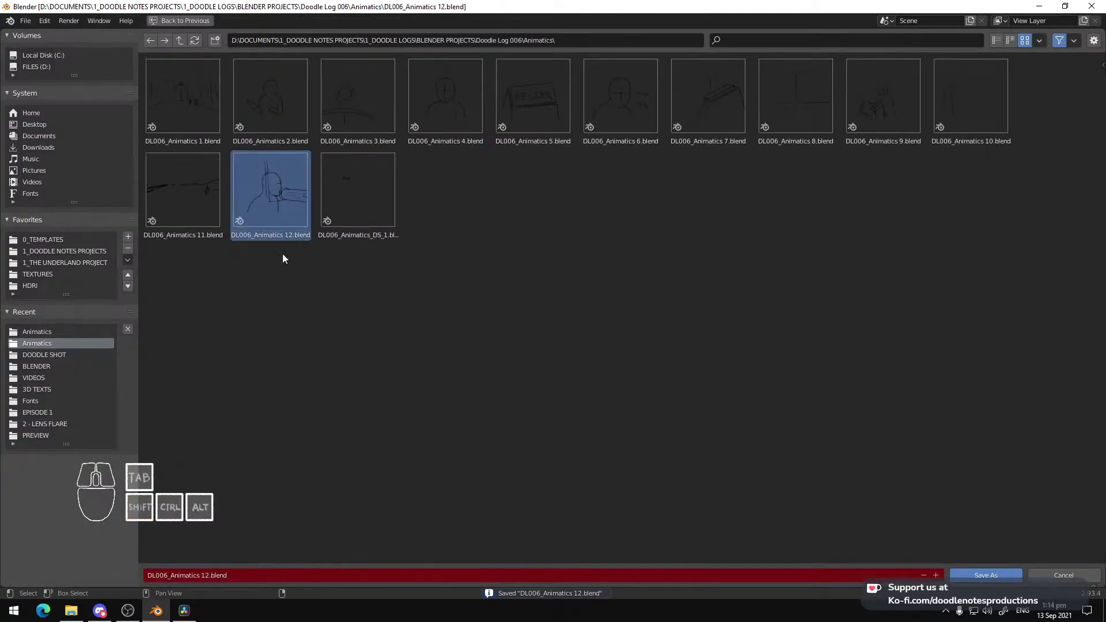
pyautogui.click(209, 575)
pyautogui.click(210, 575)
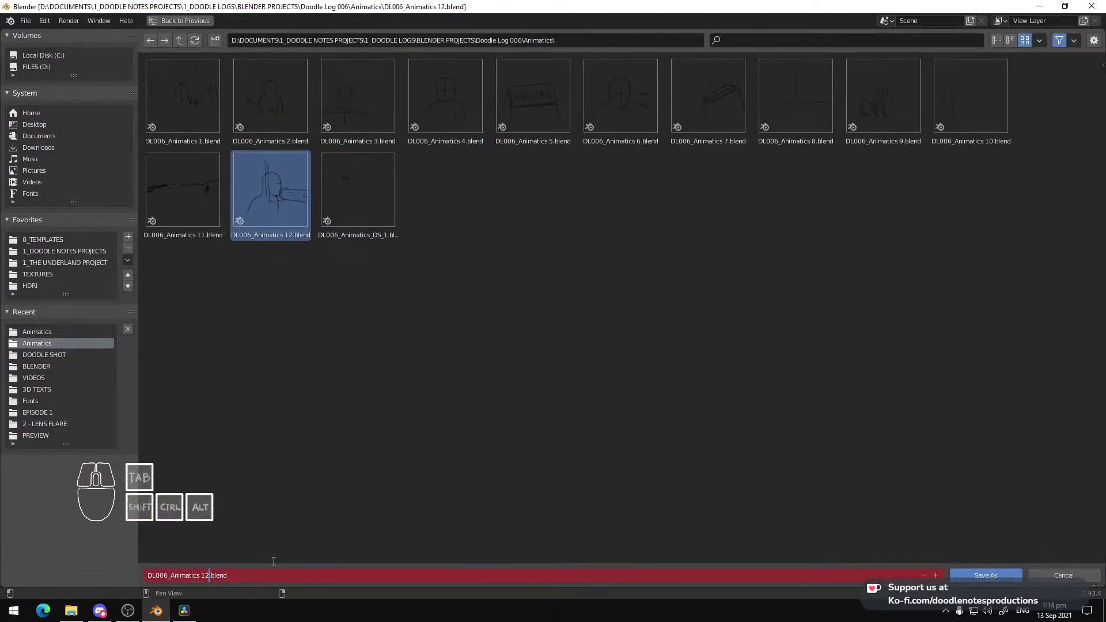
pyautogui.press('BackSpace')
pyautogui.write('3')
pyautogui.press('Return')
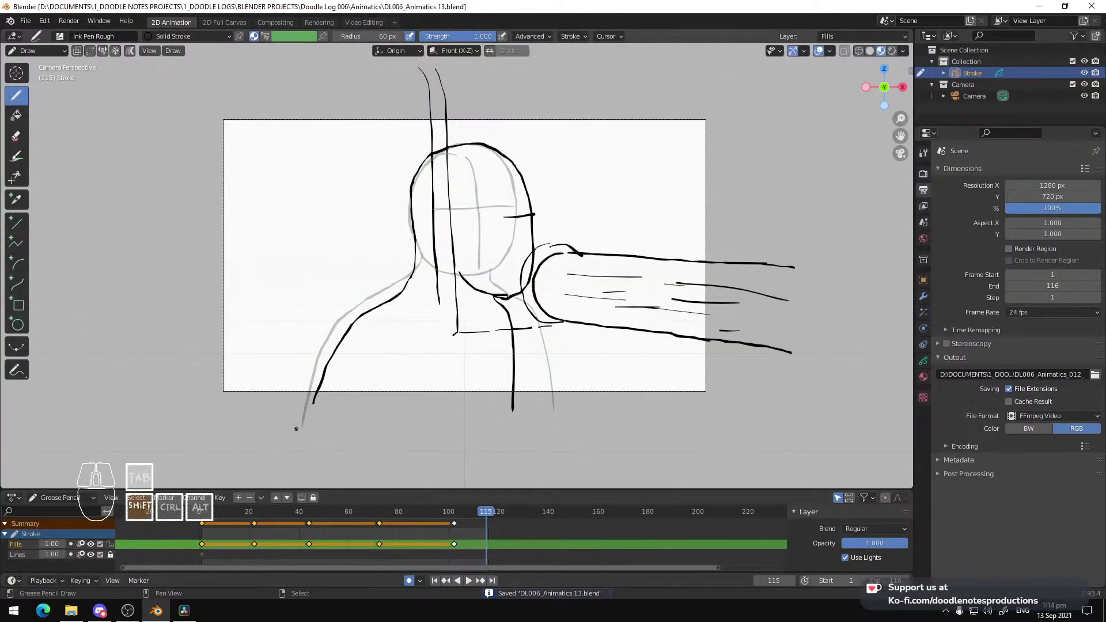
# Go to frame 1 and delete all keyframes of the Fills layer to clear the head drawings
pyautogui.hotkey('shift', 'Left')
pyautogui.press('x')
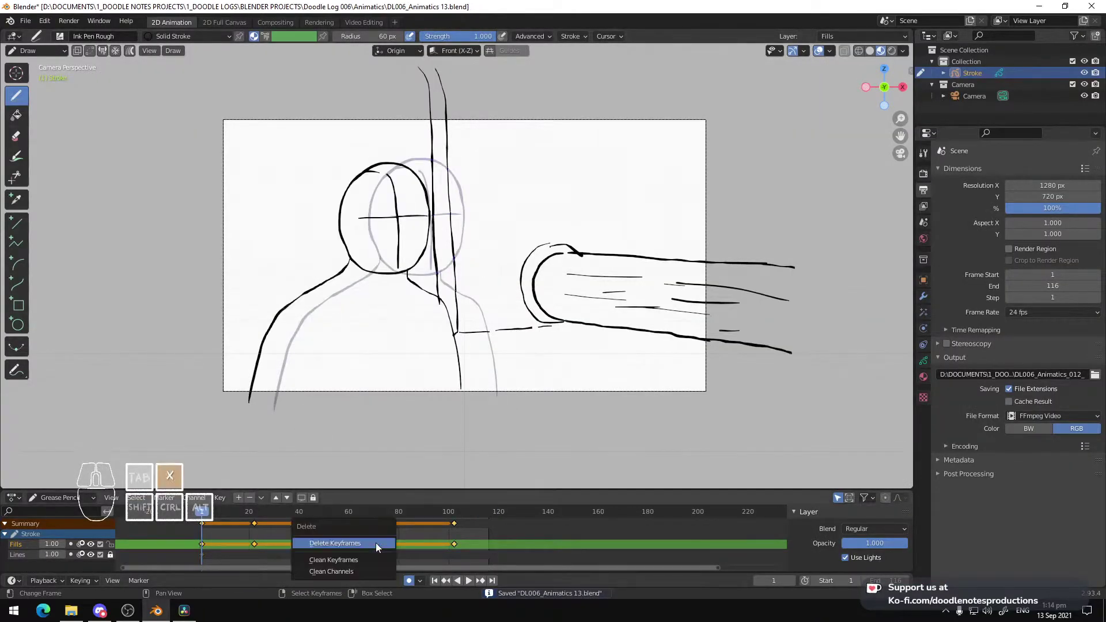
pyautogui.click(375, 542)
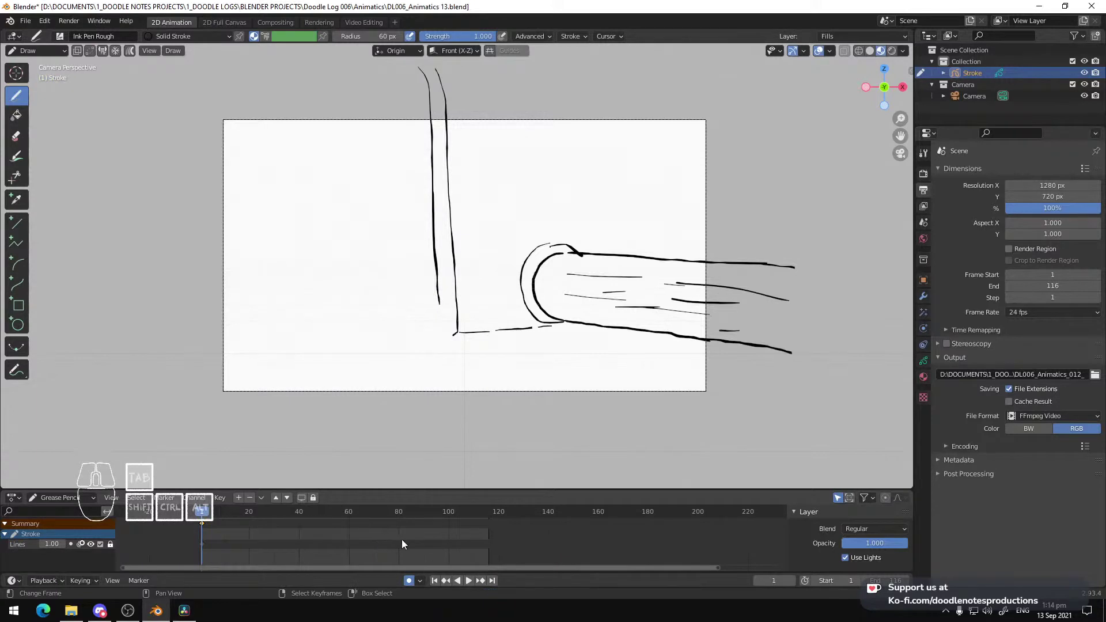
# Unlock the Lines layer, delete its keyframe, save the file, and put the Stroke object in Object Mode
pyautogui.click(924, 361)
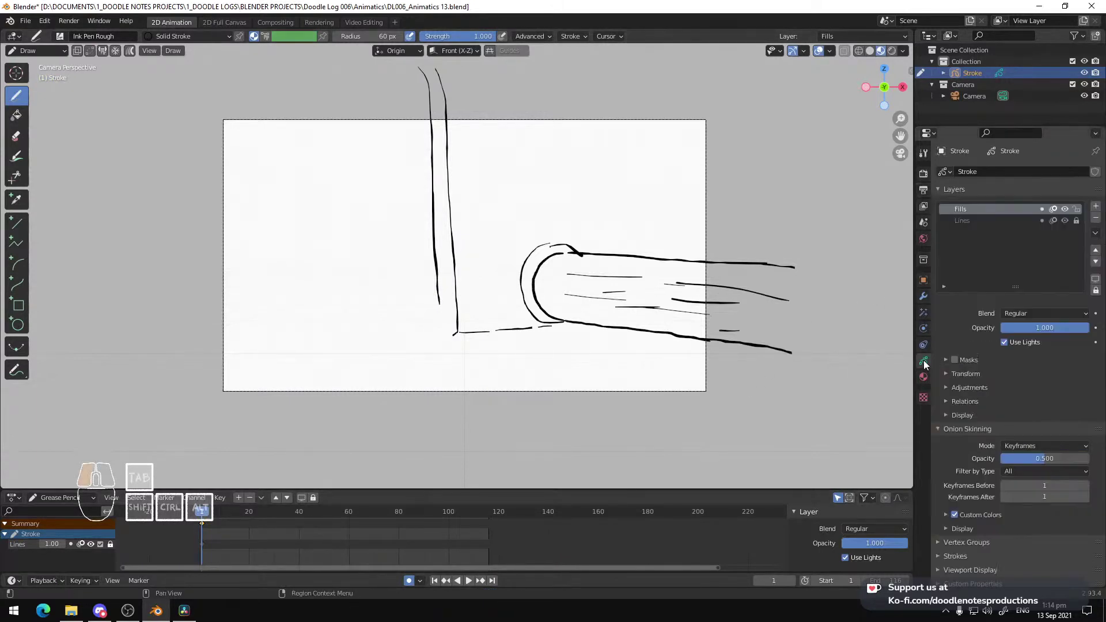
pyautogui.click(1076, 221)
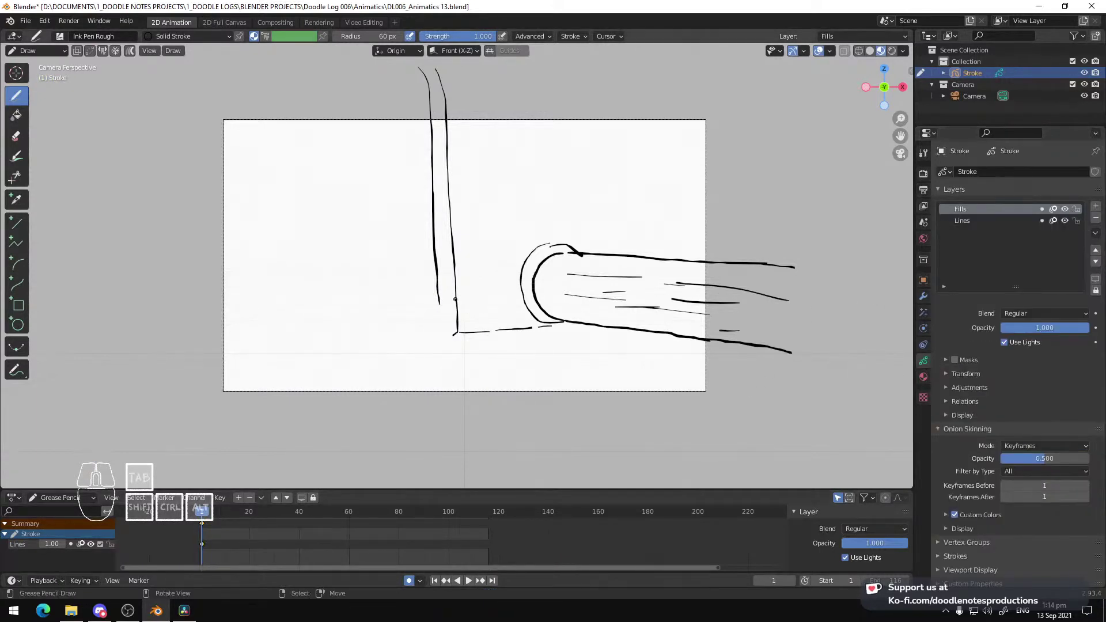
pyautogui.press('x')
pyautogui.click(293, 555)
pyautogui.hotkey('ctrl', 's')
pyautogui.hotkey('ctrl', 'Tab')
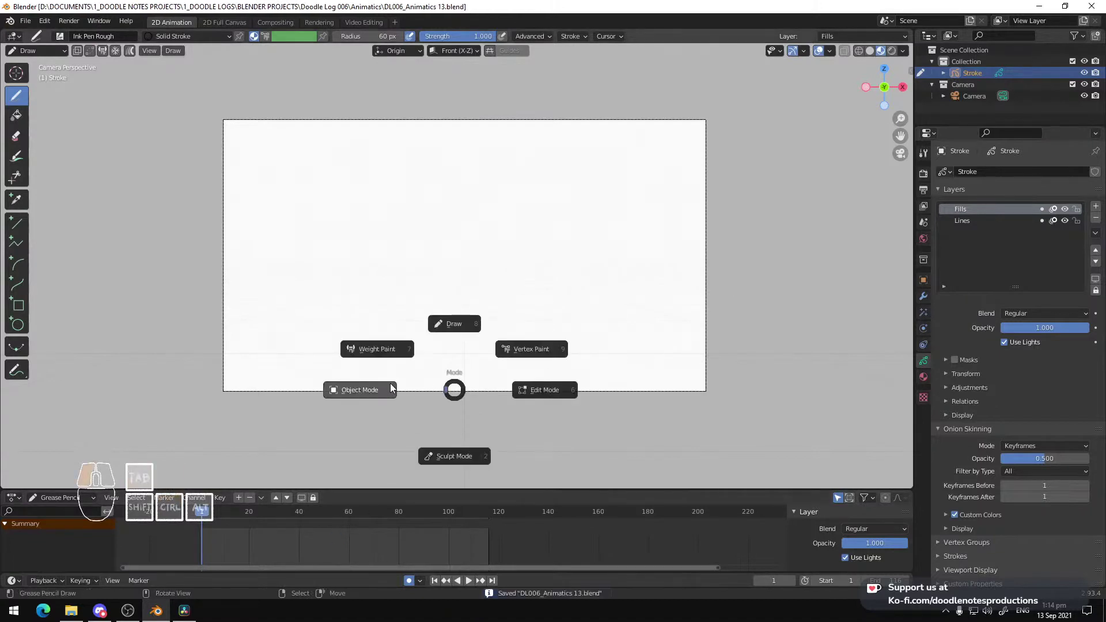
pyautogui.click(391, 386)
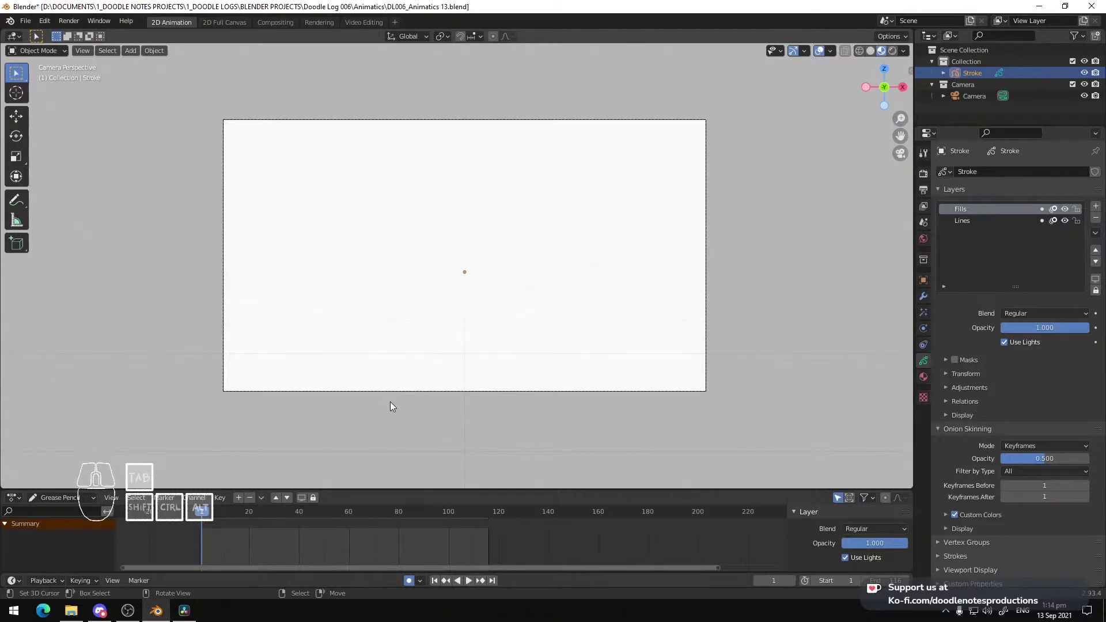
# Switch to DaVinci Resolve and examine the edit timeline around the marked range and the preceding animatic shots
pyautogui.click(184, 611)
pyautogui.scroll(2, 471, 454)
pyautogui.keyDown('ctrl'); pyautogui.hscroll(-5, 687, 477); pyautogui.keyUp('ctrl')
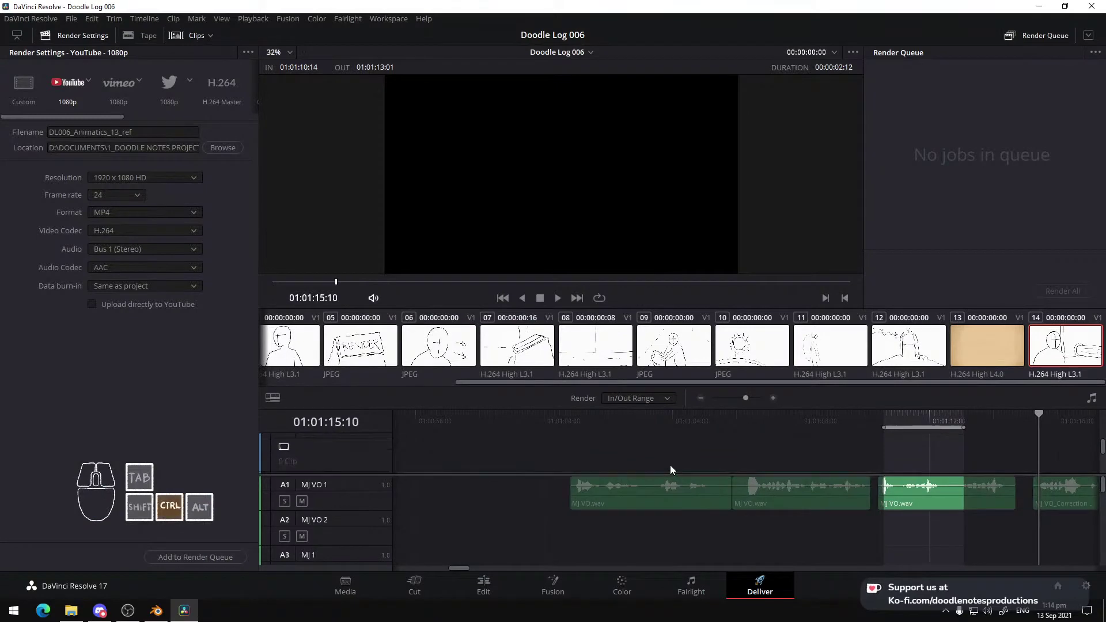
pyautogui.keyDown('ctrl'); pyautogui.hscroll(3, 669, 465); pyautogui.keyUp('ctrl')
pyautogui.keyDown('ctrl'); pyautogui.hscroll(-3, 652, 461); pyautogui.keyUp('ctrl')
pyautogui.scroll(-1, 689, 448)
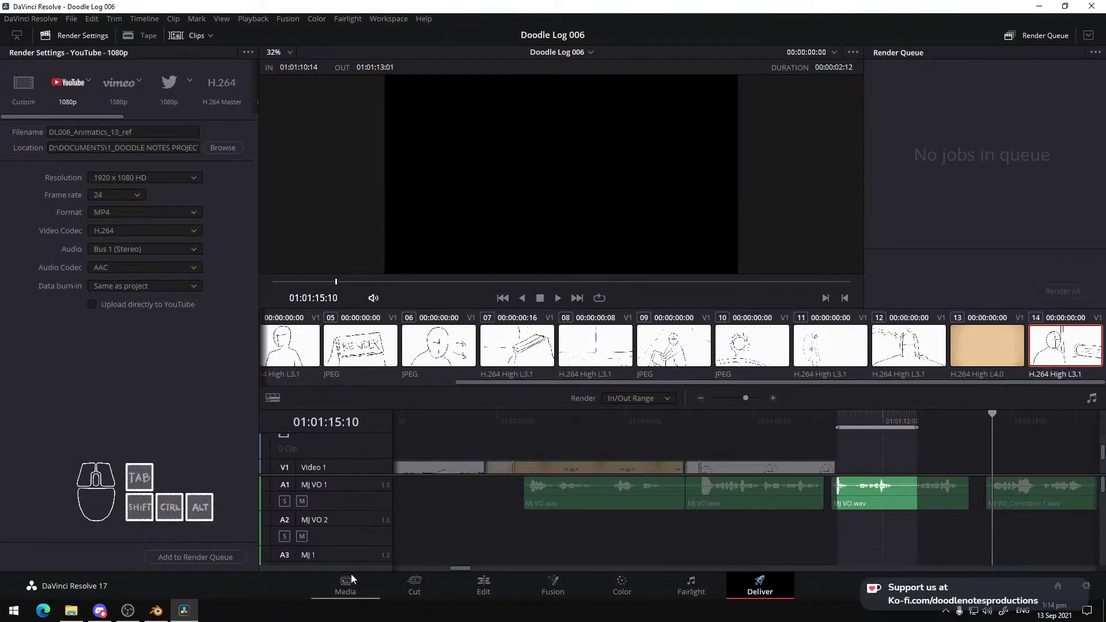
pyautogui.click(484, 585)
pyautogui.keyDown('ctrl'); pyautogui.hscroll(-4, 656, 416); pyautogui.keyUp('ctrl')
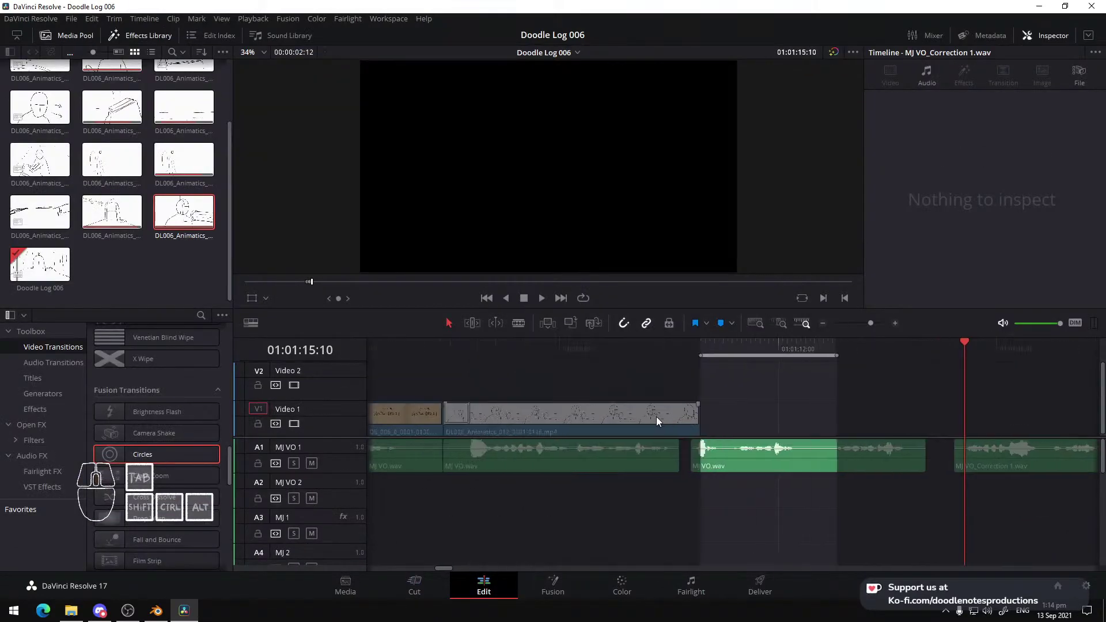
pyautogui.keyDown('ctrl'); pyautogui.hscroll(2, 565, 400); pyautogui.keyUp('ctrl')
pyautogui.keyDown('alt'); pyautogui.scroll(-5, 558, 399); pyautogui.keyUp('alt')
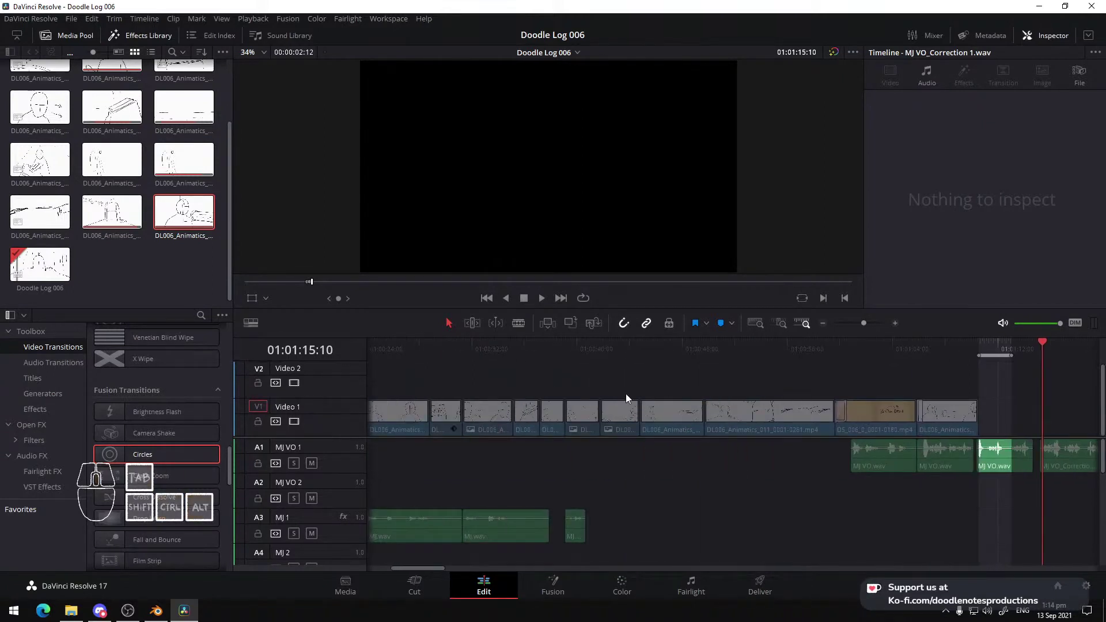
pyautogui.keyDown('alt'); pyautogui.scroll(-2, 626, 393); pyautogui.keyUp('alt')
# Play the opening shot from the timeline start, then check the Doodle Log title shot and the end of shot 12
pyautogui.press('Home')
pyautogui.press('space')
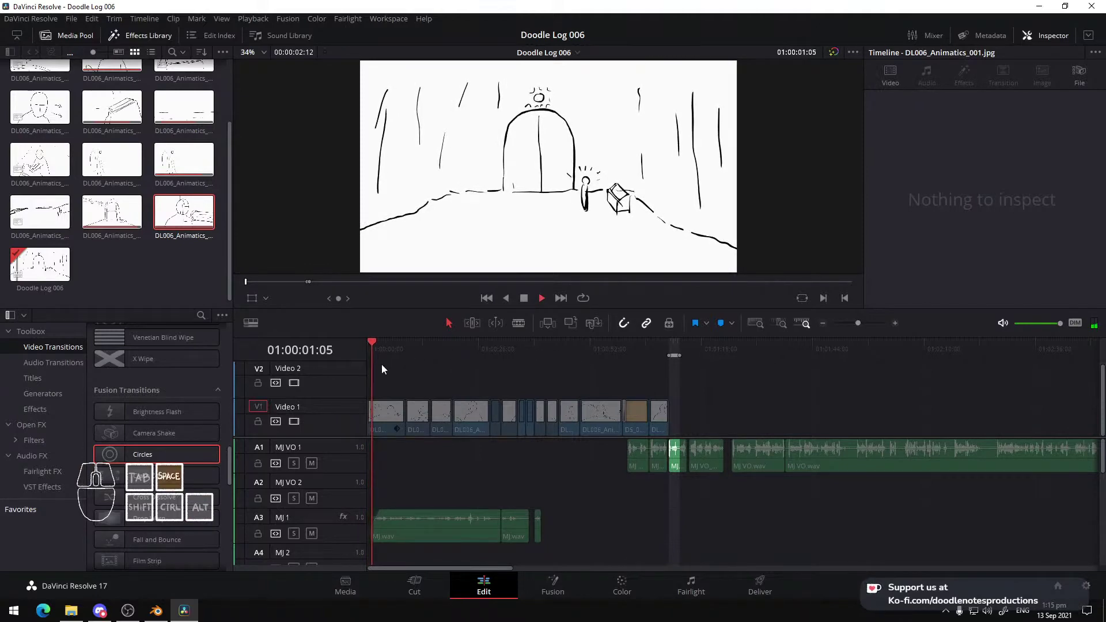
pyautogui.press('space')
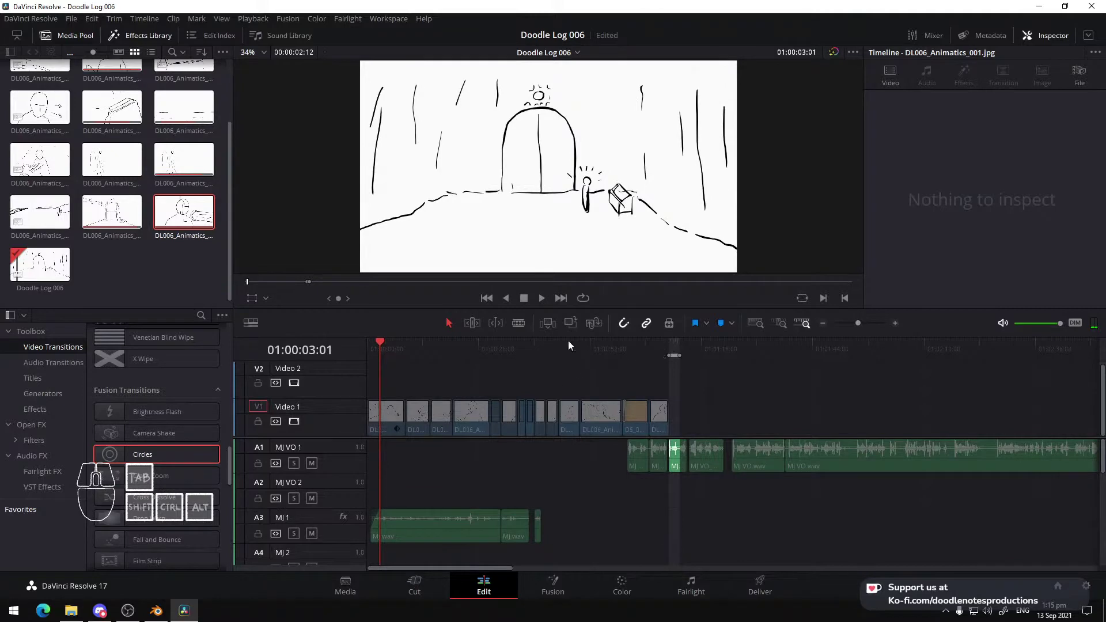
pyautogui.click(628, 344)
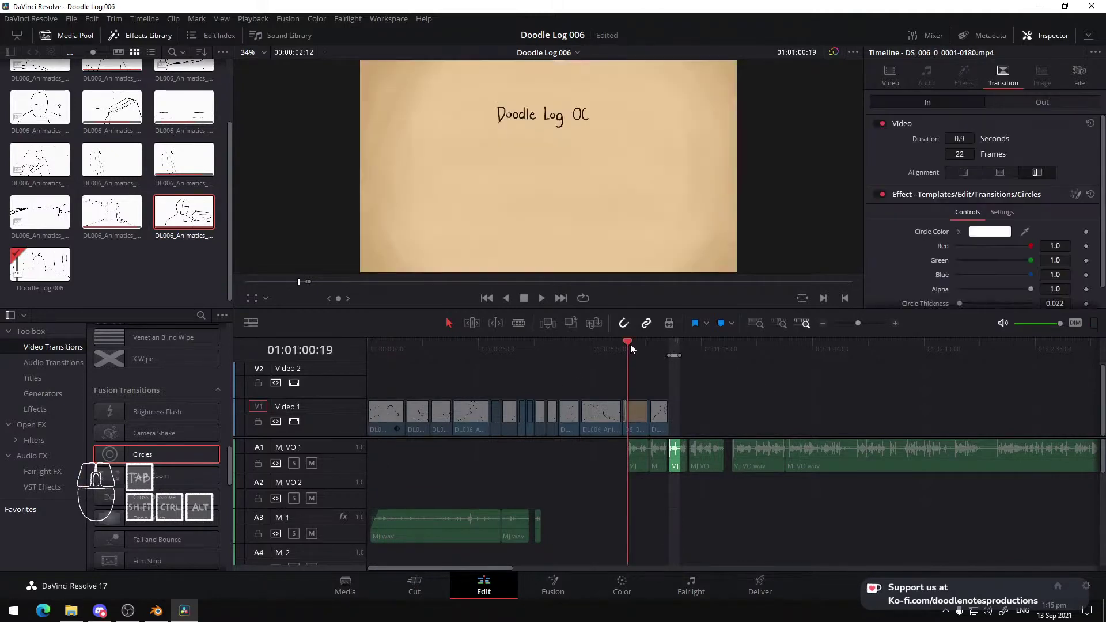
pyautogui.click(668, 348)
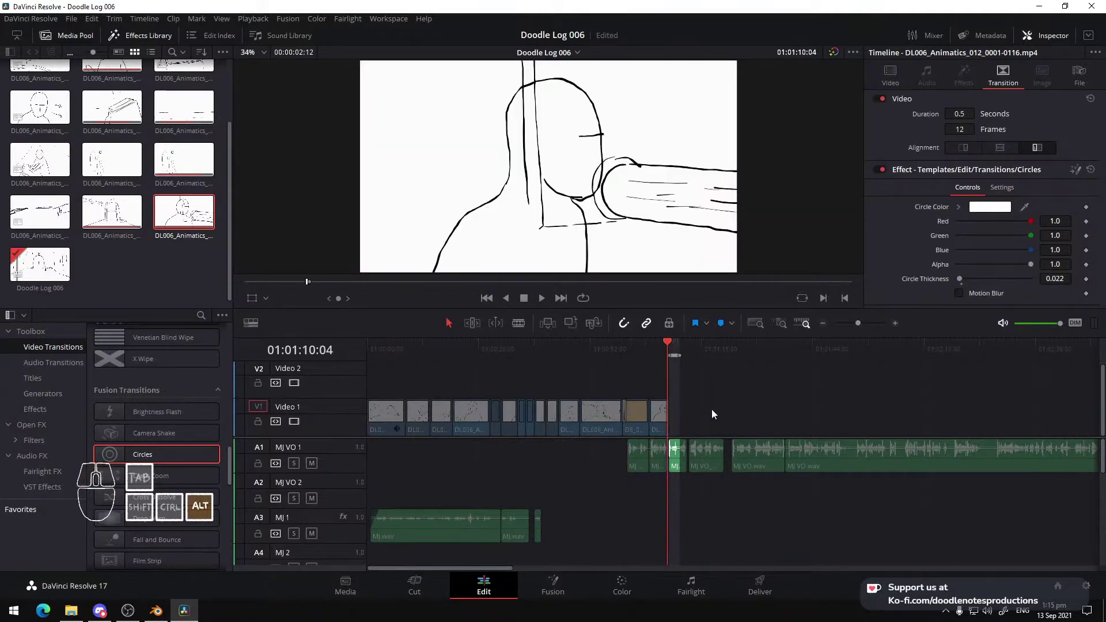
pyautogui.keyDown('alt'); pyautogui.scroll(2, 711, 409); pyautogui.keyUp('alt')
pyautogui.keyDown('alt'); pyautogui.scroll(5, 724, 407); pyautogui.keyUp('alt')
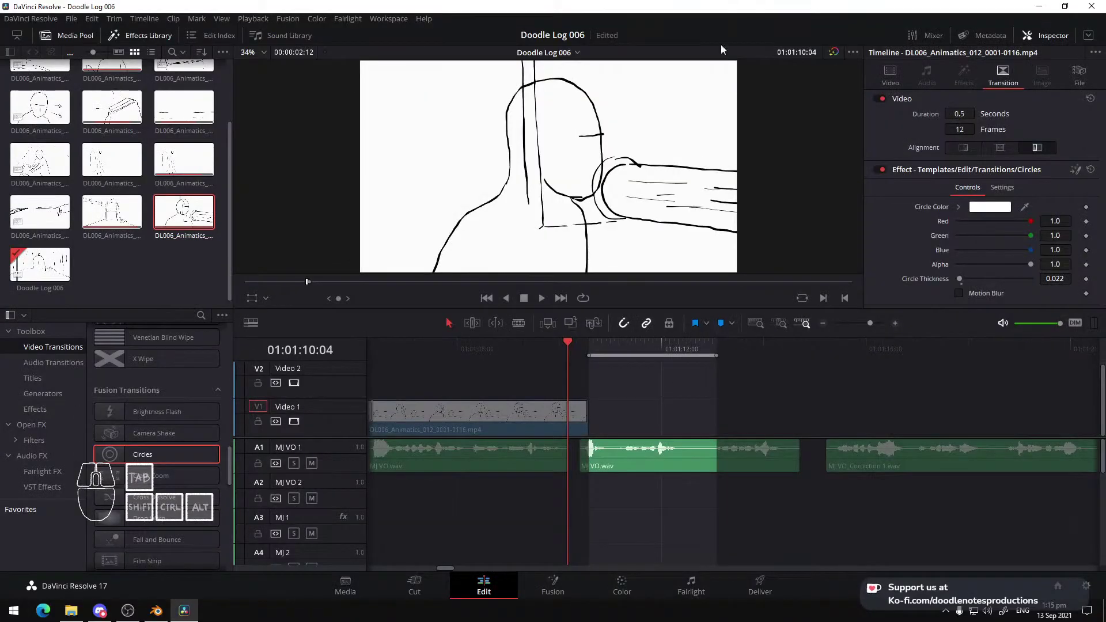
pyautogui.keyDown('alt'); pyautogui.scroll(1, 624, 382); pyautogui.keyUp('alt')
pyautogui.keyDown('alt'); pyautogui.scroll(-1, 590, 378); pyautogui.keyUp('alt')
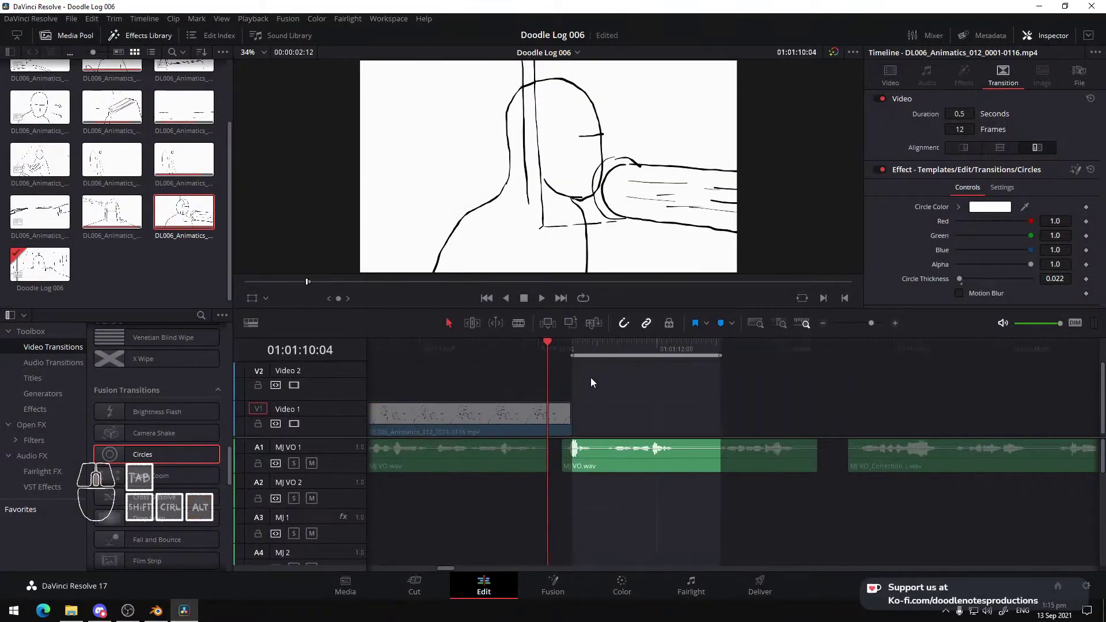
# Play the start of the marked voice-over range after shot 12 and save the Doodle Log 006 project
pyautogui.keyDown('alt'); pyautogui.scroll(1, 596, 384); pyautogui.keyUp('alt')
pyautogui.press('space')
pyautogui.press('space')
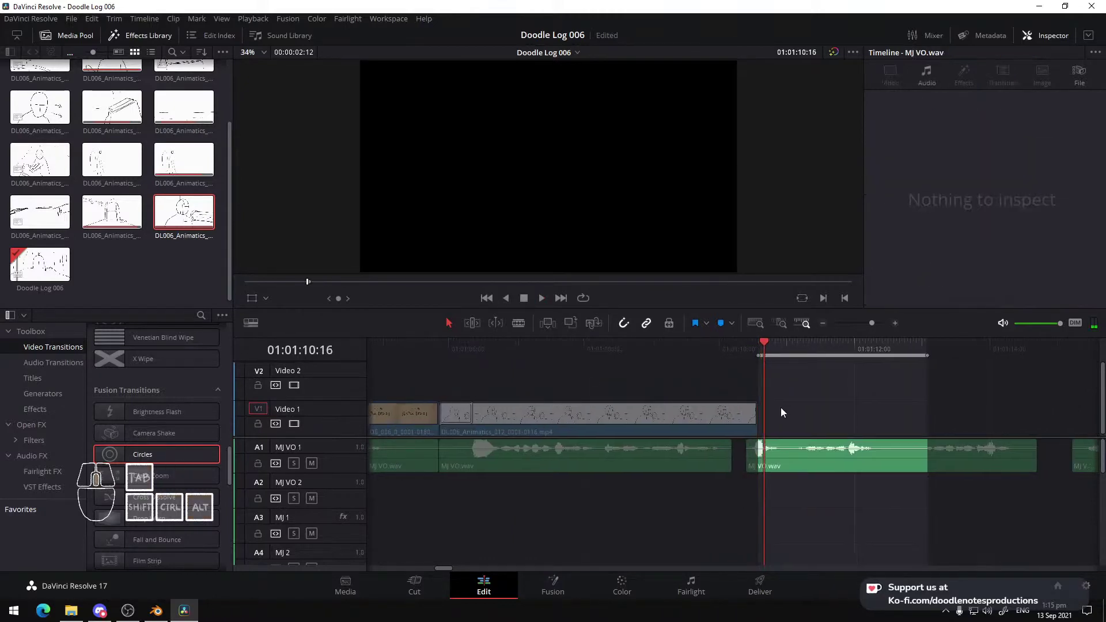
pyautogui.hscroll(5, 507, 402)
pyautogui.hotkey('ctrl', 's')
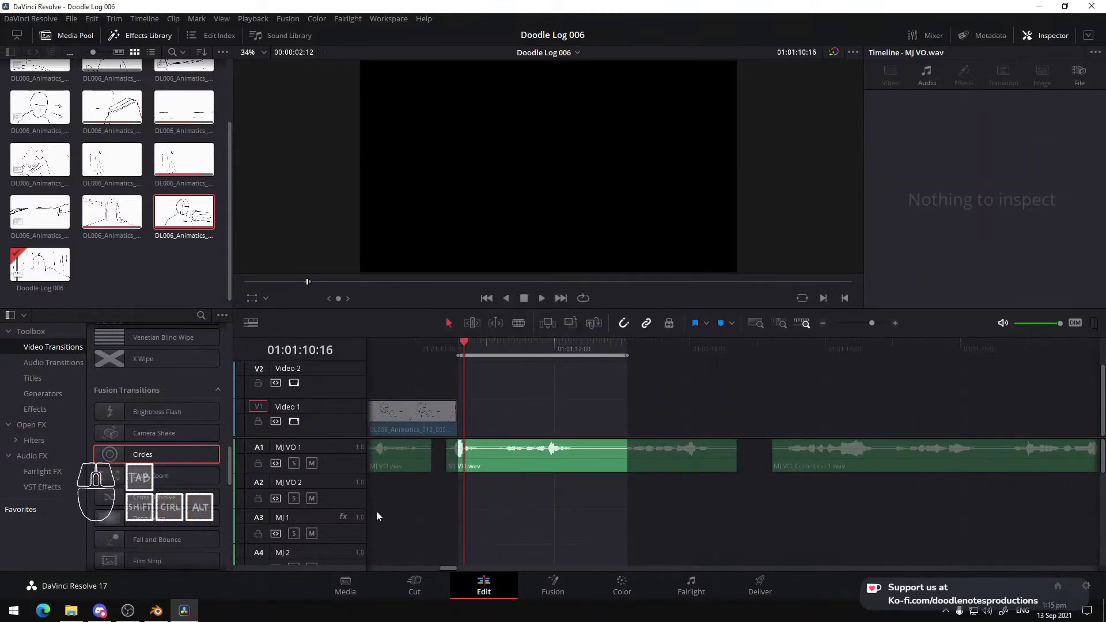
# Switch to Blender, make the Lines layer active and put the Stroke object in Draw mode
pyautogui.click(157, 612)
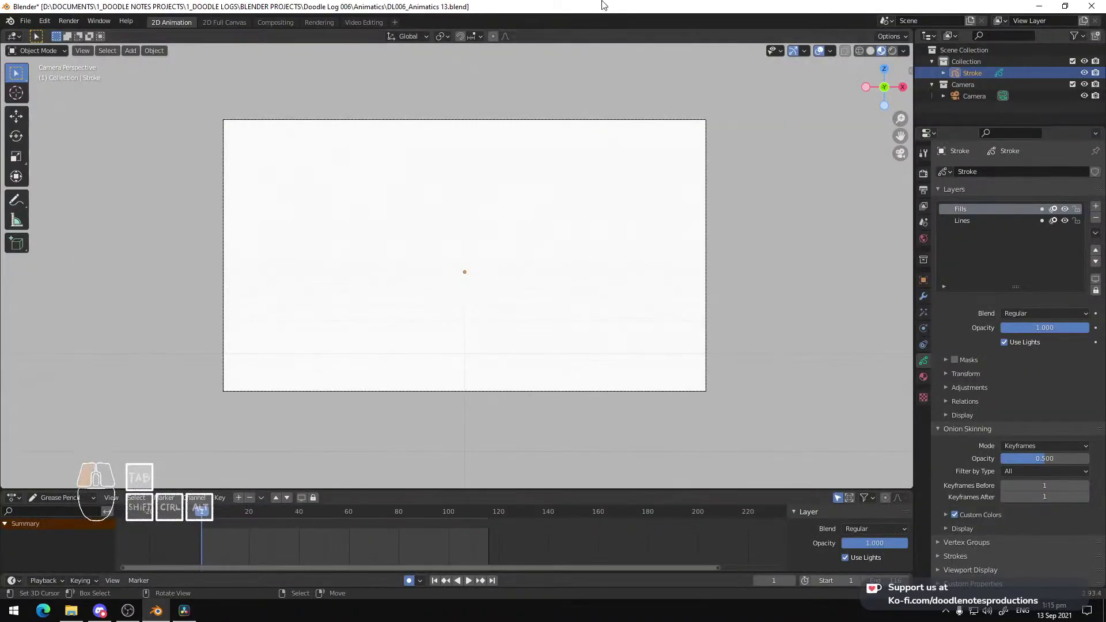
pyautogui.click(185, 612)
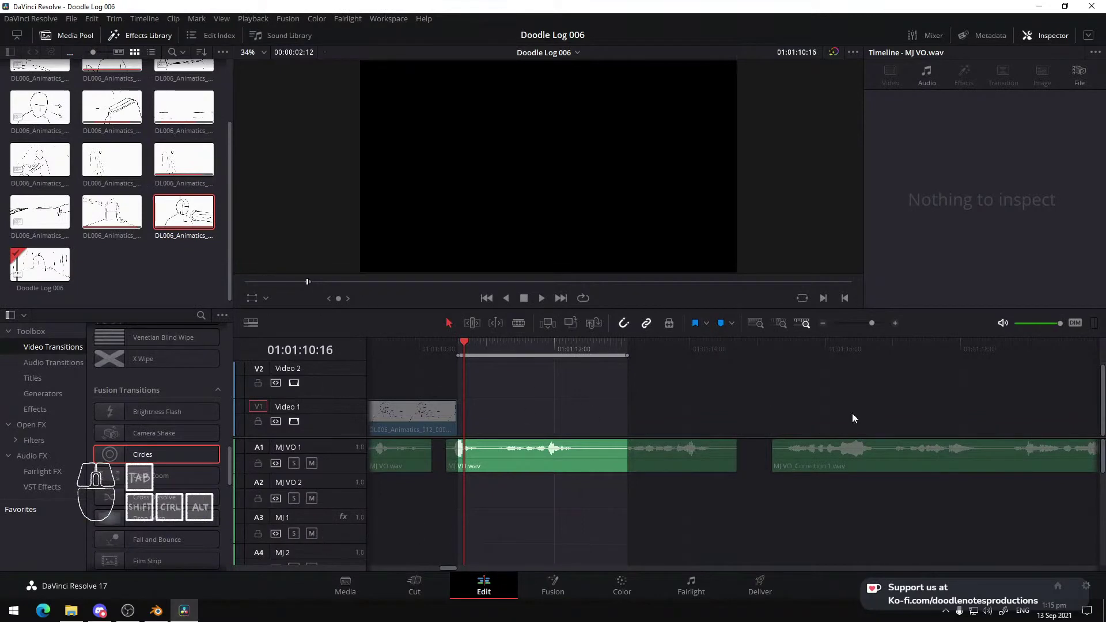
pyautogui.click(156, 610)
pyautogui.scroll(1, 558, 129)
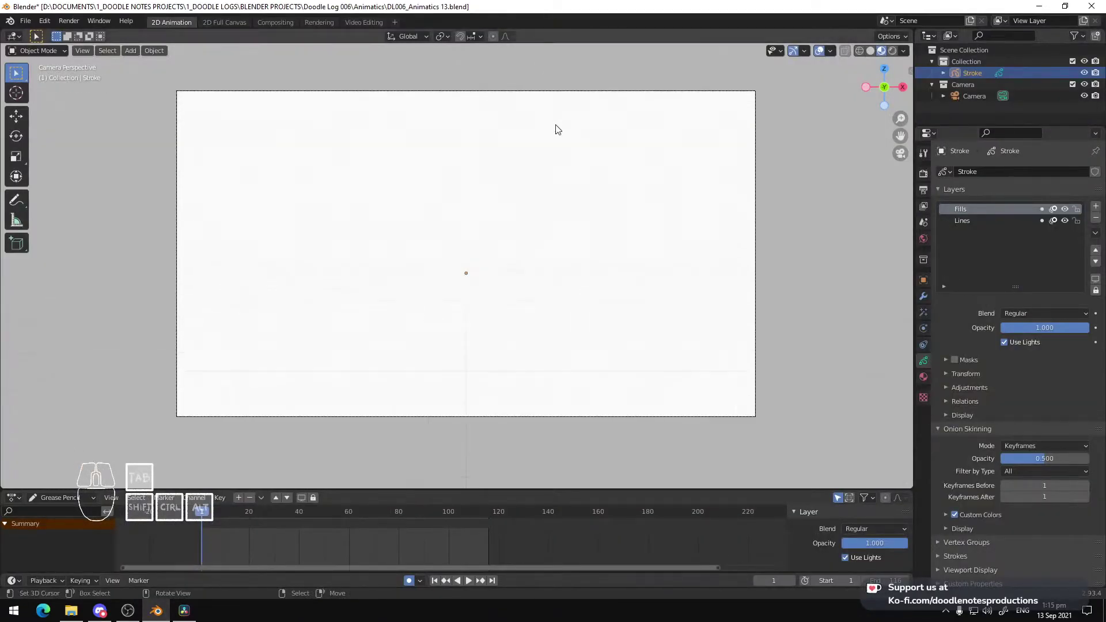
pyautogui.keyDown('shift'); pyautogui.moveTo(509, 168); pyautogui.dragTo(509, 183, button='middle'); pyautogui.keyUp('shift')
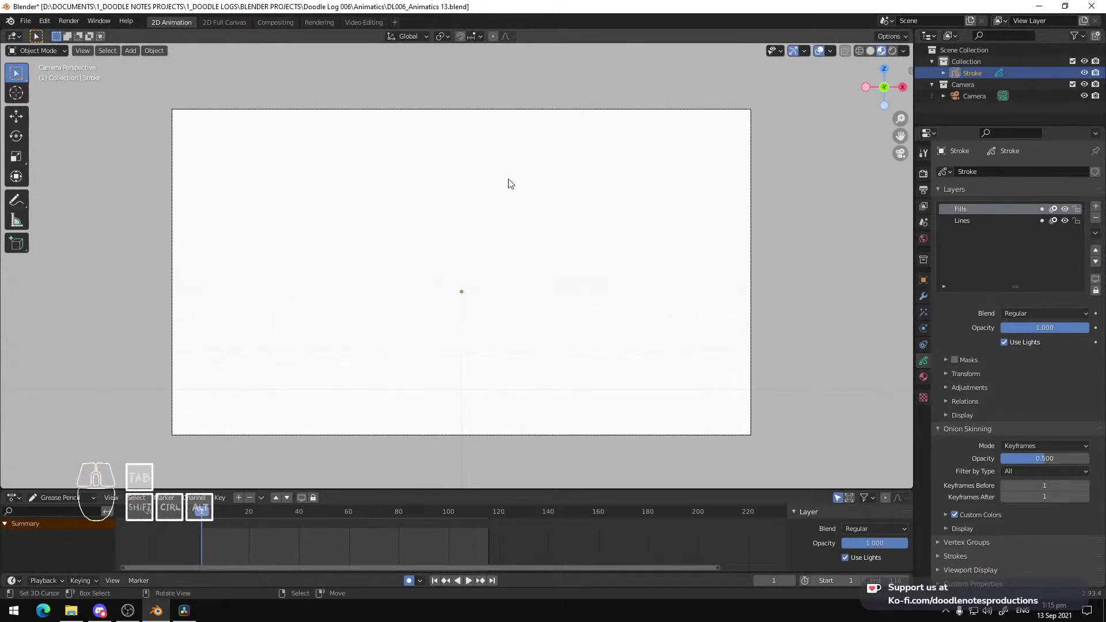
pyautogui.keyDown('shift'); pyautogui.moveTo(401, 242); pyautogui.dragTo(415, 240, button='middle'); pyautogui.keyUp('shift')
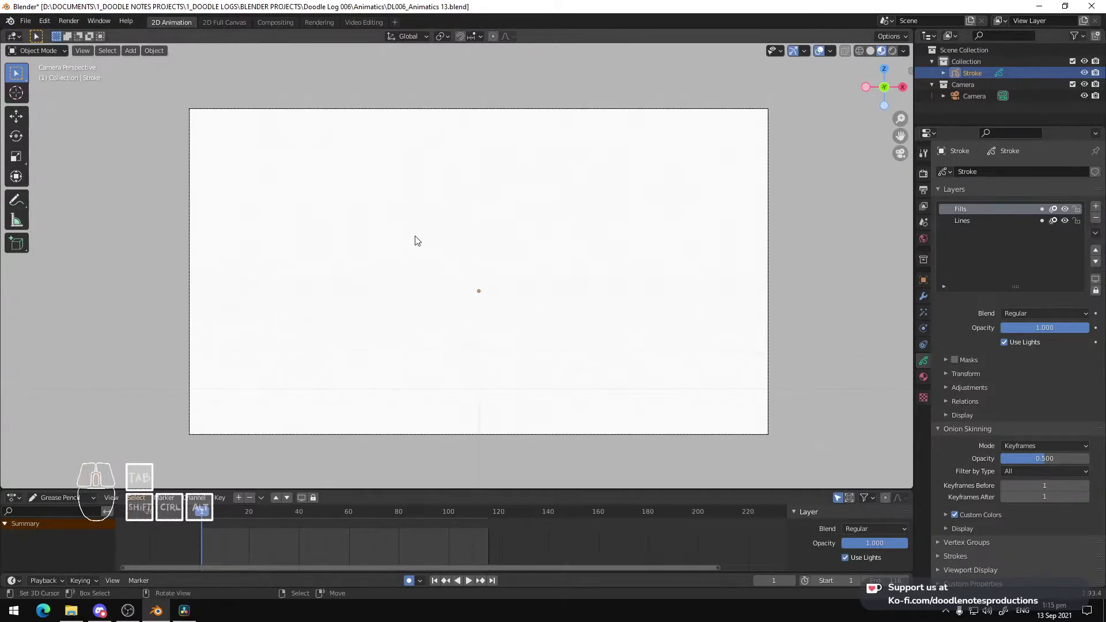
pyautogui.click(979, 222)
pyautogui.hotkey('ctrl', 'Tab')
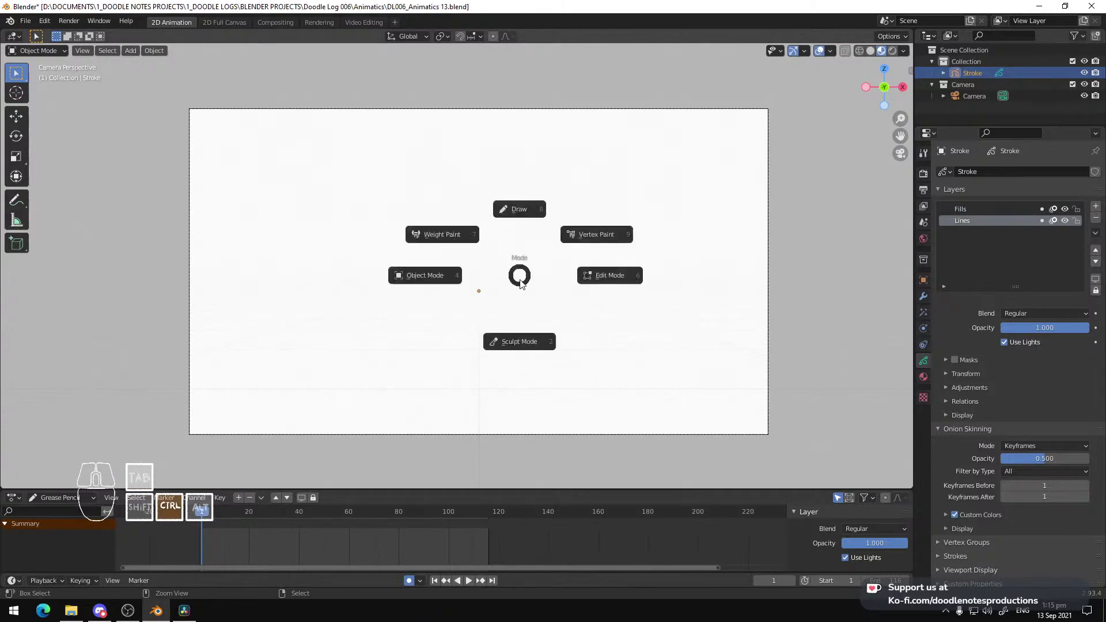
pyautogui.hotkey('ctrl', 'Tab')
pyautogui.click(508, 185)
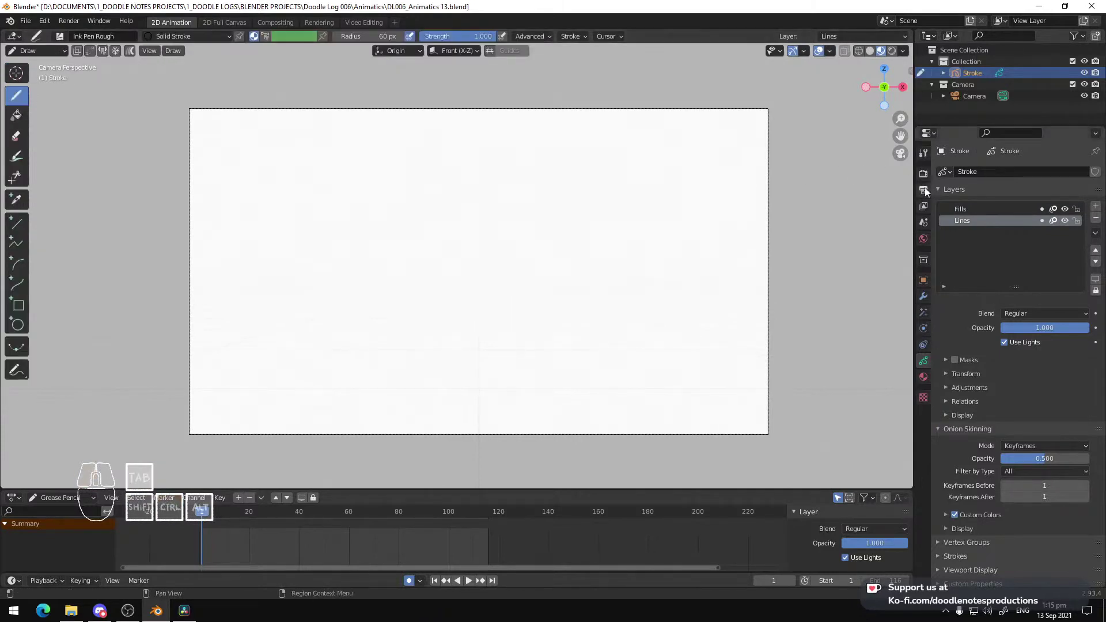
pyautogui.moveTo(504, 223)
pyautogui.keyDown('shift'); pyautogui.mouseDown(button='middle')
pyautogui.moveTo(509, 235)
pyautogui.moveTo(548, 240)
pyautogui.moveTo(524, 244)
pyautogui.moveTo(529, 254)
pyautogui.moveTo(512, 213)
pyautogui.moveTo(505, 227)
pyautogui.mouseUp(button='middle'); pyautogui.keyUp('shift')
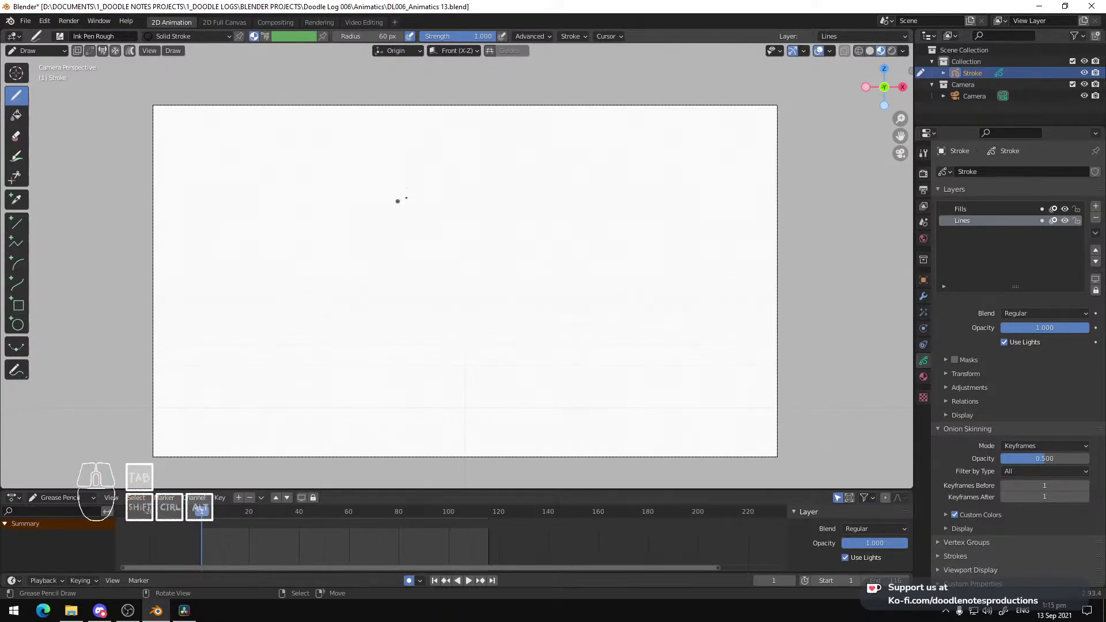
pyautogui.moveTo(393, 221)
pyautogui.keyDown('shift'); pyautogui.mouseDown(button='middle')
pyautogui.moveTo(361, 244)
pyautogui.moveTo(387, 240)
pyautogui.mouseUp(button='middle'); pyautogui.keyUp('shift')
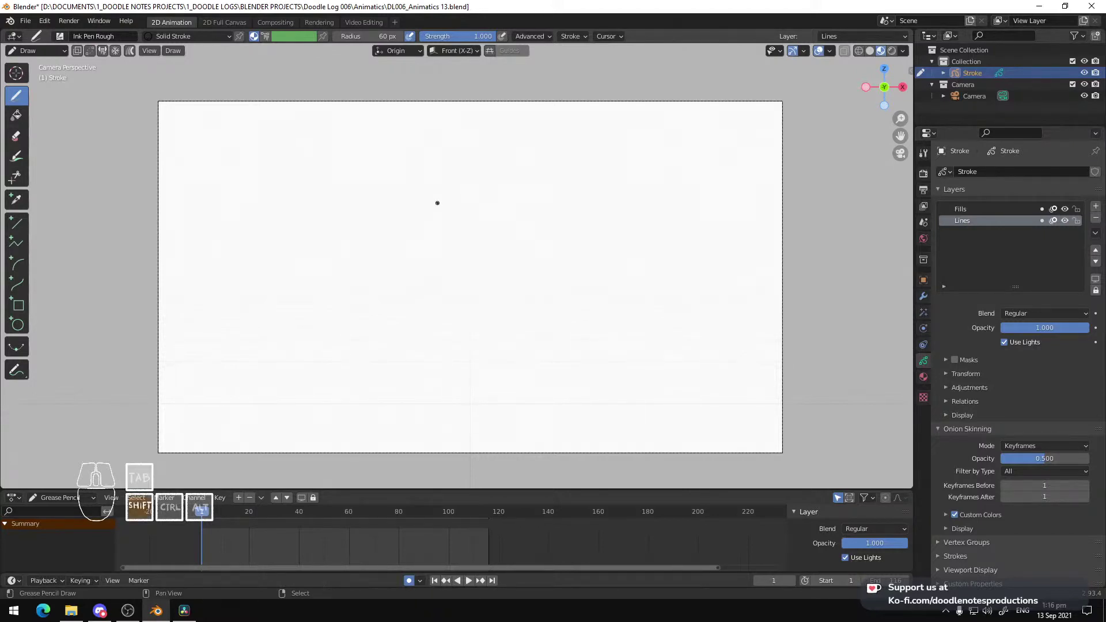
pyautogui.keyDown('shift'); pyautogui.moveTo(437, 203); pyautogui.dragTo(445, 205, button='middle'); pyautogui.keyUp('shift')
pyautogui.keyDown('shift'); pyautogui.moveTo(350, 222); pyautogui.dragTo(345, 220, button='middle'); pyautogui.keyUp('shift')
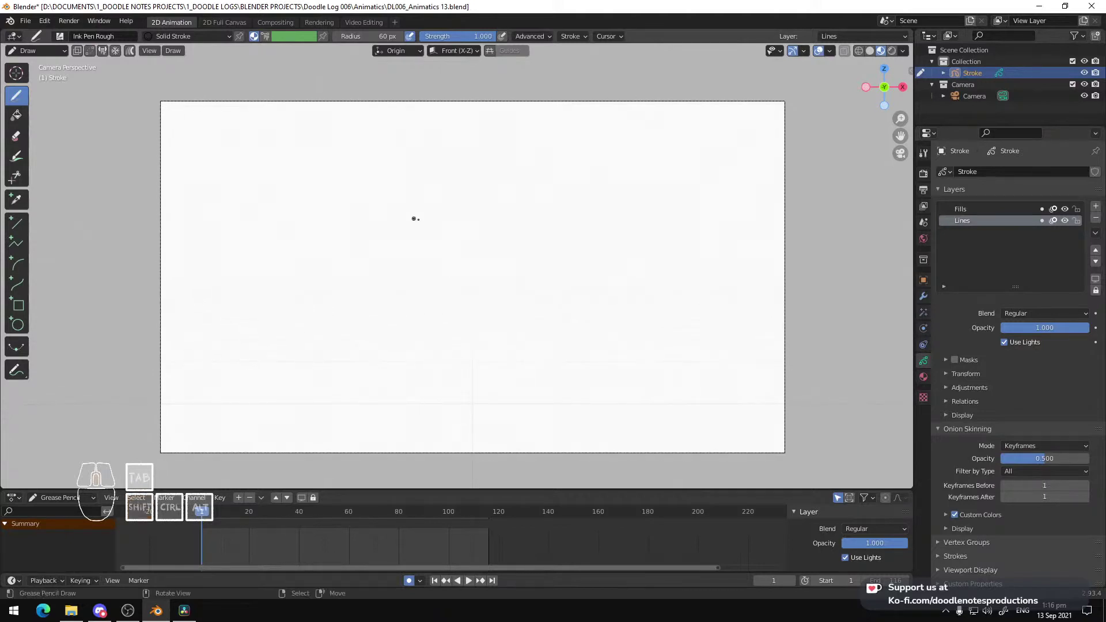
pyautogui.moveTo(497, 151)
pyautogui.mouseDown()
pyautogui.moveTo(425, 256)
pyautogui.moveTo(514, 371)
pyautogui.moveTo(593, 329)
pyautogui.mouseUp()
pyautogui.hotkey('ctrl', 'z')
pyautogui.moveTo(520, 134)
pyautogui.mouseDown()
pyautogui.moveTo(471, 144)
pyautogui.moveTo(469, 333)
pyautogui.moveTo(582, 333)
pyautogui.mouseUp()
pyautogui.moveTo(496, 133)
pyautogui.mouseDown()
pyautogui.moveTo(616, 166)
pyautogui.moveTo(642, 309)
pyautogui.mouseUp()
pyautogui.hotkey('ctrl', 'z')
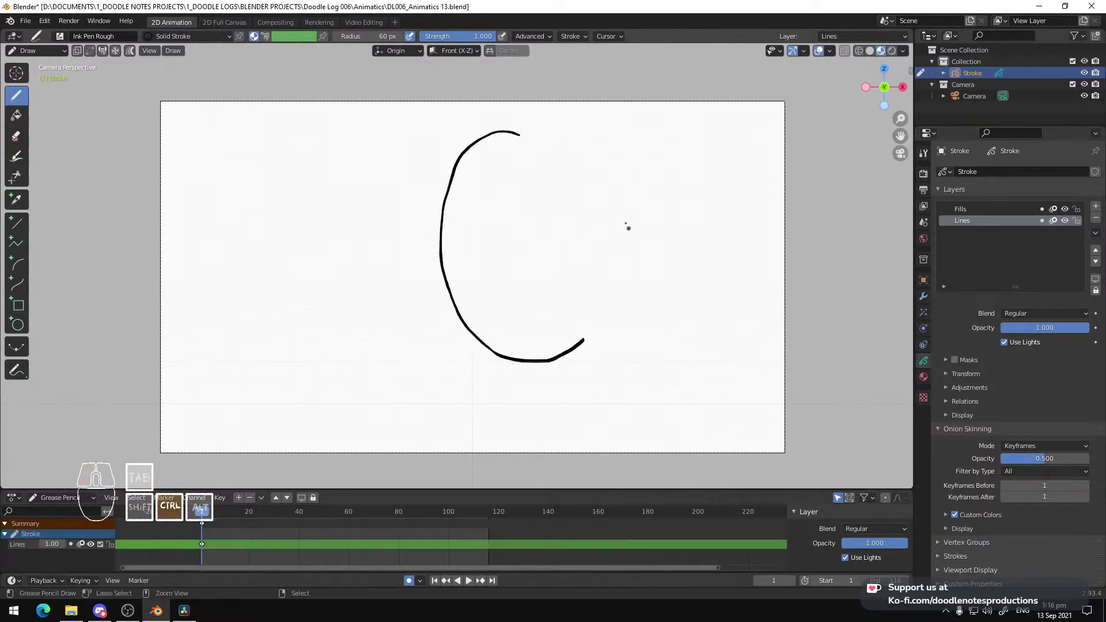
pyautogui.moveTo(504, 126)
pyautogui.mouseDown()
pyautogui.moveTo(602, 149)
pyautogui.moveTo(654, 314)
pyautogui.moveTo(820, 441)
pyautogui.mouseUp()
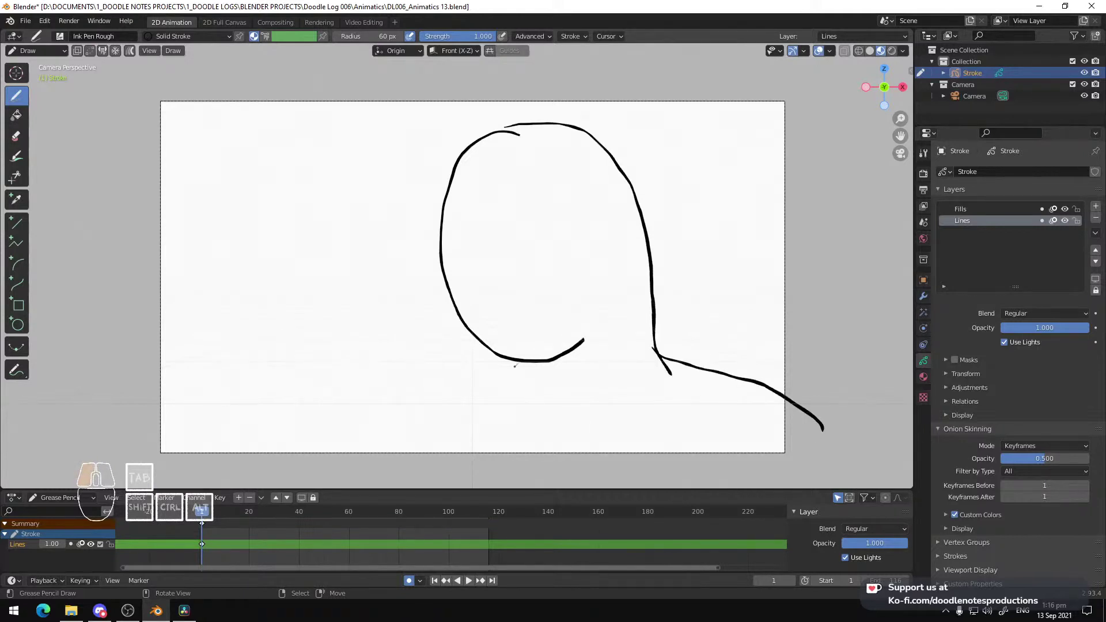
pyautogui.moveTo(515, 365)
pyautogui.mouseDown()
pyautogui.moveTo(419, 448)
pyautogui.moveTo(420, 461)
pyautogui.mouseUp()
pyautogui.hotkey('ctrl', 'z')
pyautogui.moveTo(579, 332); pyautogui.dragTo(444, 442)
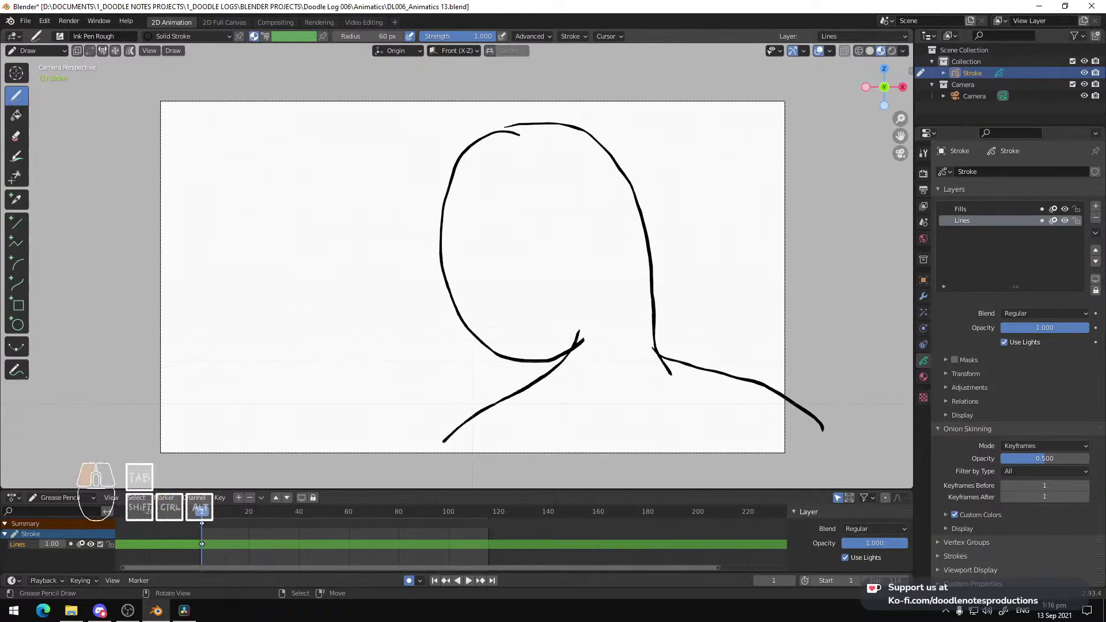
pyautogui.hotkey('ctrl', 'z')
pyautogui.hotkey('ctrl', 'z')
pyautogui.hotkey('ctrl', 'z')
pyautogui.hotkey('ctrl', 'z')
pyautogui.hotkey('ctrl', 'z')
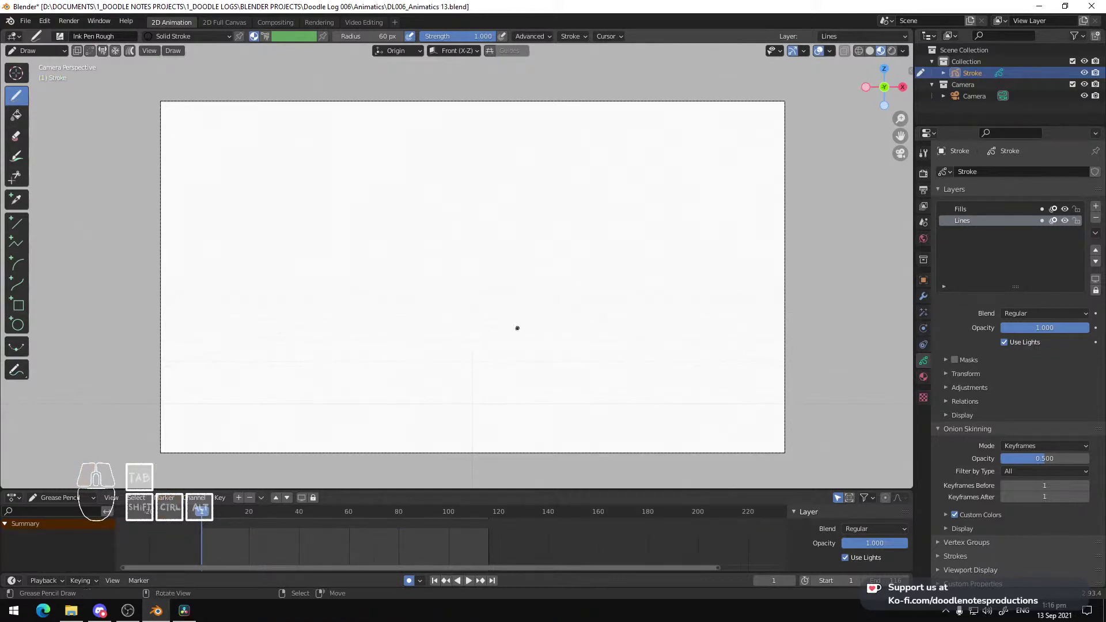
# Draw a large head outline with a narrow chin, neck and both shoulders on the Lines layer at frame 1
pyautogui.moveTo(498, 337)
pyautogui.mouseDown()
pyautogui.moveTo(505, 379)
pyautogui.moveTo(412, 422)
pyautogui.moveTo(368, 467)
pyautogui.mouseUp()
pyautogui.hotkey('ctrl', 'z')
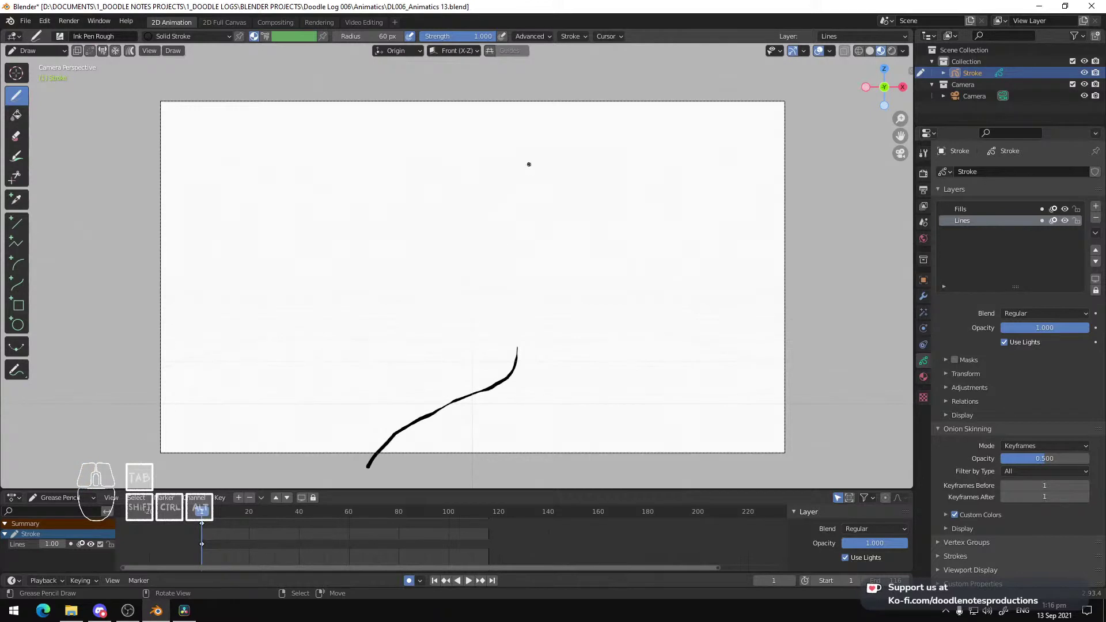
pyautogui.moveTo(461, 170); pyautogui.dragTo(468, 340)
pyautogui.hotkey('ctrl', 'z')
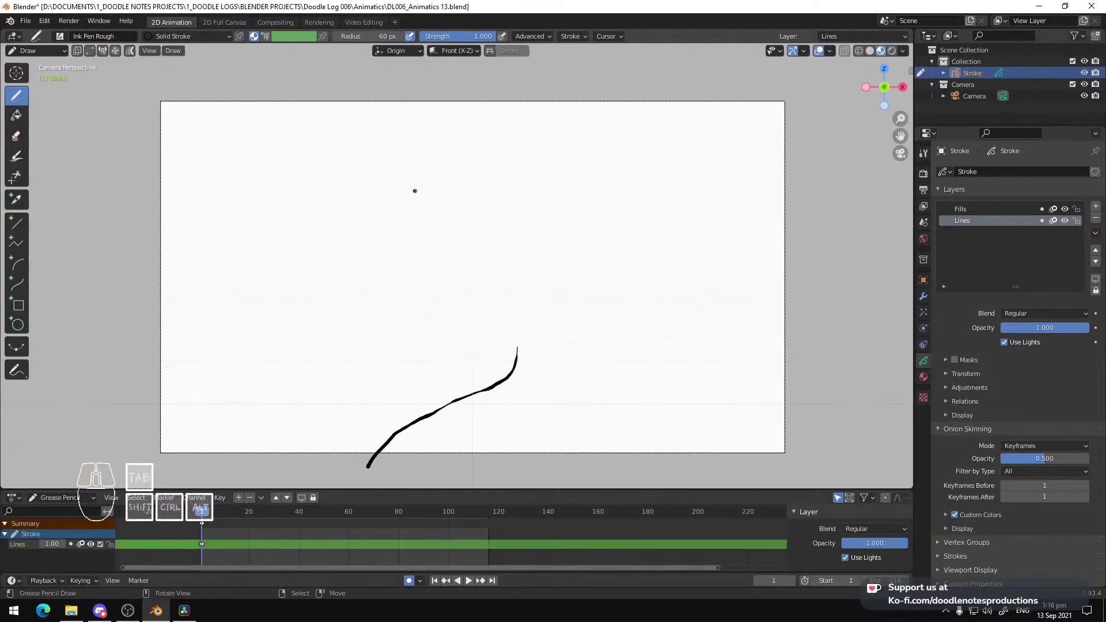
pyautogui.moveTo(407, 179); pyautogui.dragTo(434, 333)
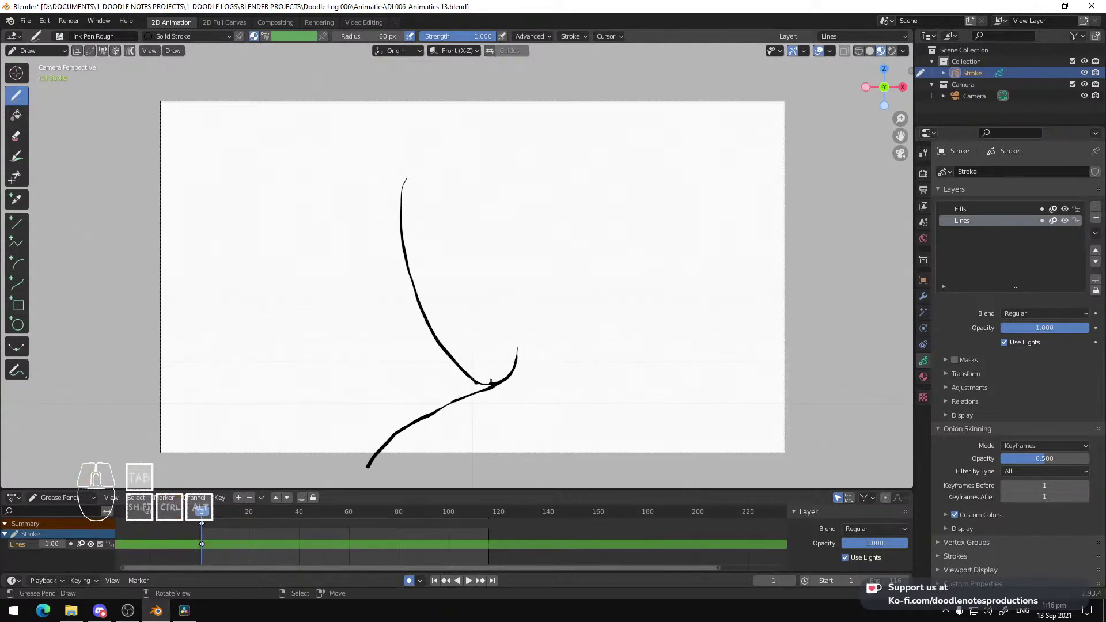
pyautogui.moveTo(402, 182)
pyautogui.mouseDown()
pyautogui.moveTo(507, 128)
pyautogui.moveTo(560, 129)
pyautogui.moveTo(411, 178)
pyautogui.moveTo(580, 131)
pyautogui.moveTo(632, 257)
pyautogui.mouseUp()
pyautogui.hotkey('ctrl', 'z')
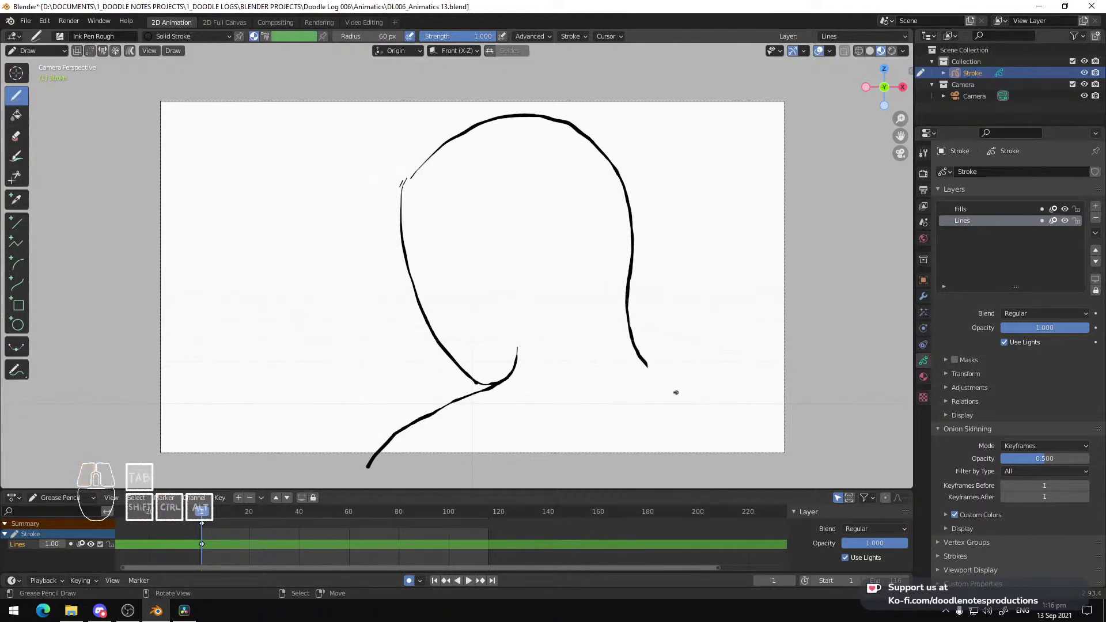
pyautogui.moveTo(639, 360)
pyautogui.mouseDown()
pyautogui.moveTo(712, 384)
pyautogui.moveTo(783, 461)
pyautogui.mouseUp()
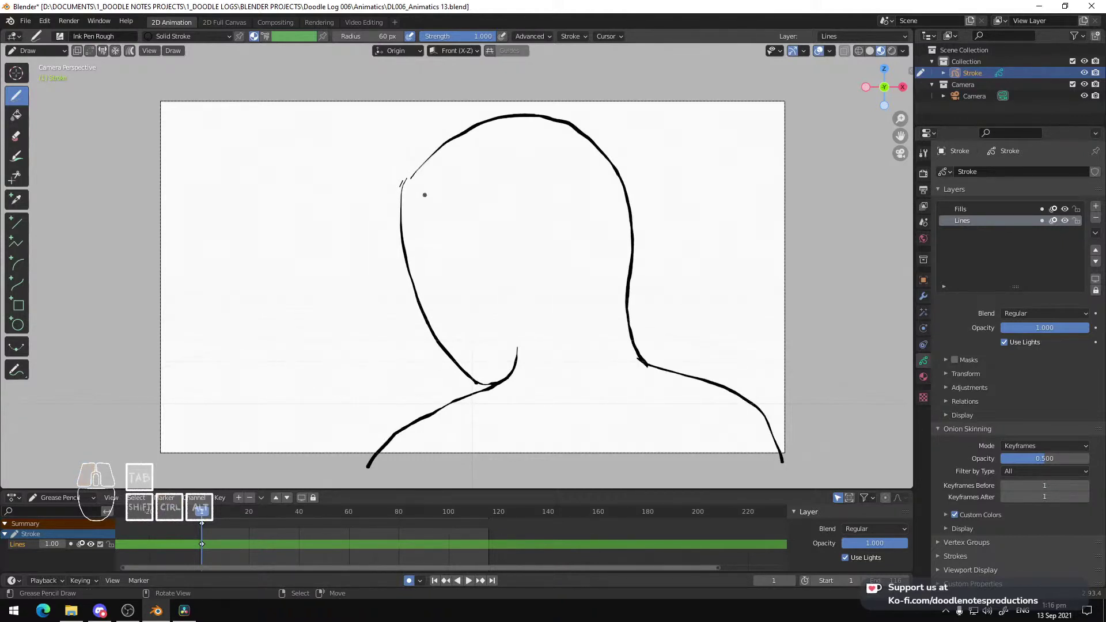
# Draw a vertical and a horizontal face guideline inside the head sketch on frame 1
pyautogui.moveTo(425, 195); pyautogui.dragTo(483, 360)
pyautogui.moveTo(404, 265); pyautogui.dragTo(517, 262)
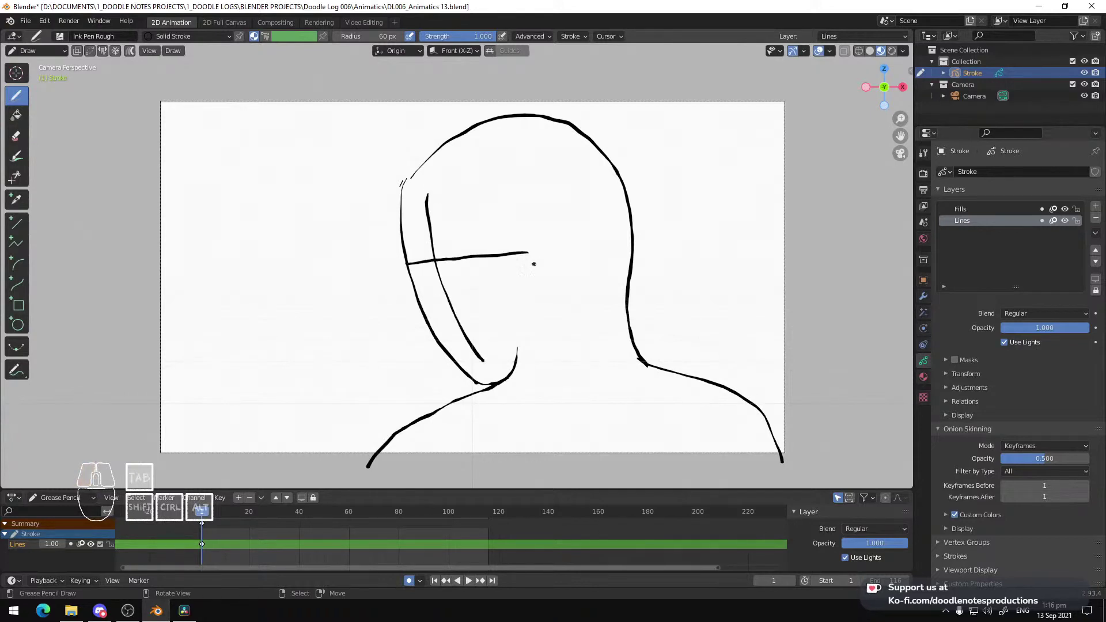
# Undo every stroke of the head-and-shoulders sketch, including a trial stroke, to clear frame 1
pyautogui.hotkey('ctrl', 'z')
pyautogui.hotkey('ctrl', 'z')
pyautogui.hotkey('ctrl', 'z')
pyautogui.hotkey('ctrl', 'z')
pyautogui.hotkey('ctrl', 'z')
pyautogui.hotkey('ctrl', 'z')
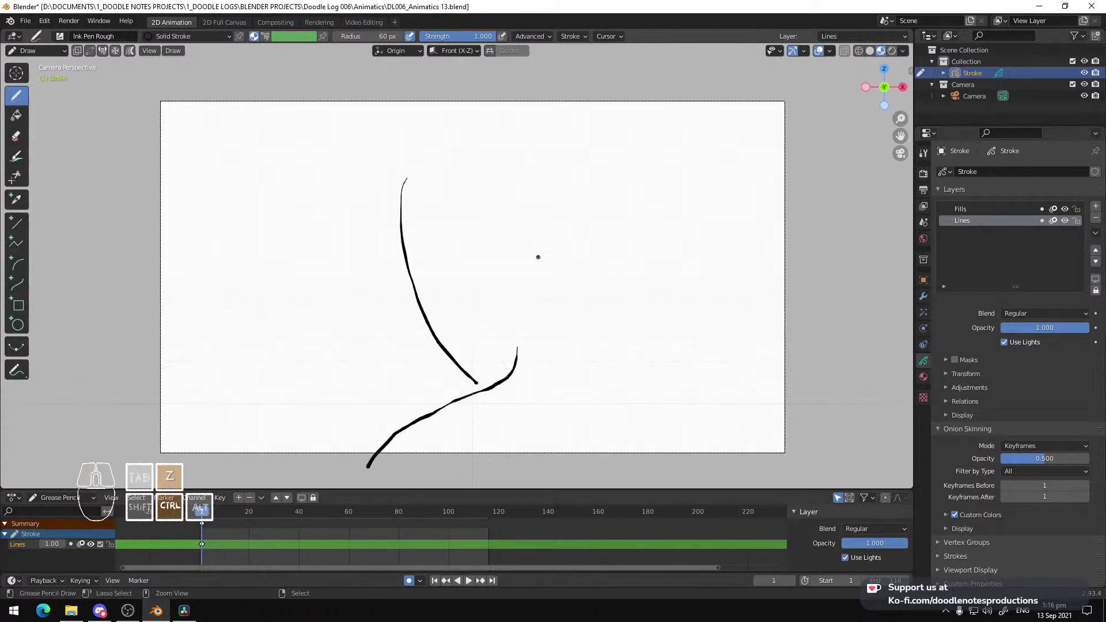
pyautogui.moveTo(493, 137)
pyautogui.mouseDown()
pyautogui.moveTo(421, 210)
pyautogui.moveTo(452, 329)
pyautogui.mouseUp()
pyautogui.hotkey('ctrl', 'z')
# Draw a larger head extending above the camera frame, with neck and shoulder lines and crossing face guidelines, on frame 1
pyautogui.moveTo(448, 131)
pyautogui.mouseDown()
pyautogui.moveTo(431, 229)
pyautogui.moveTo(467, 345)
pyautogui.mouseUp()
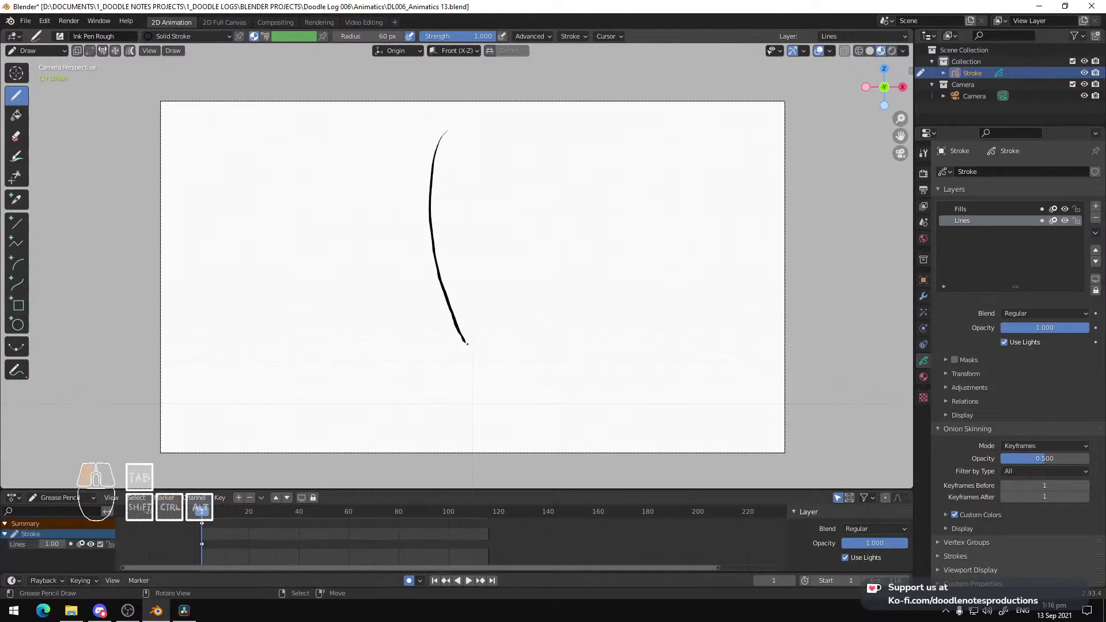
pyautogui.moveTo(596, 387); pyautogui.dragTo(636, 351)
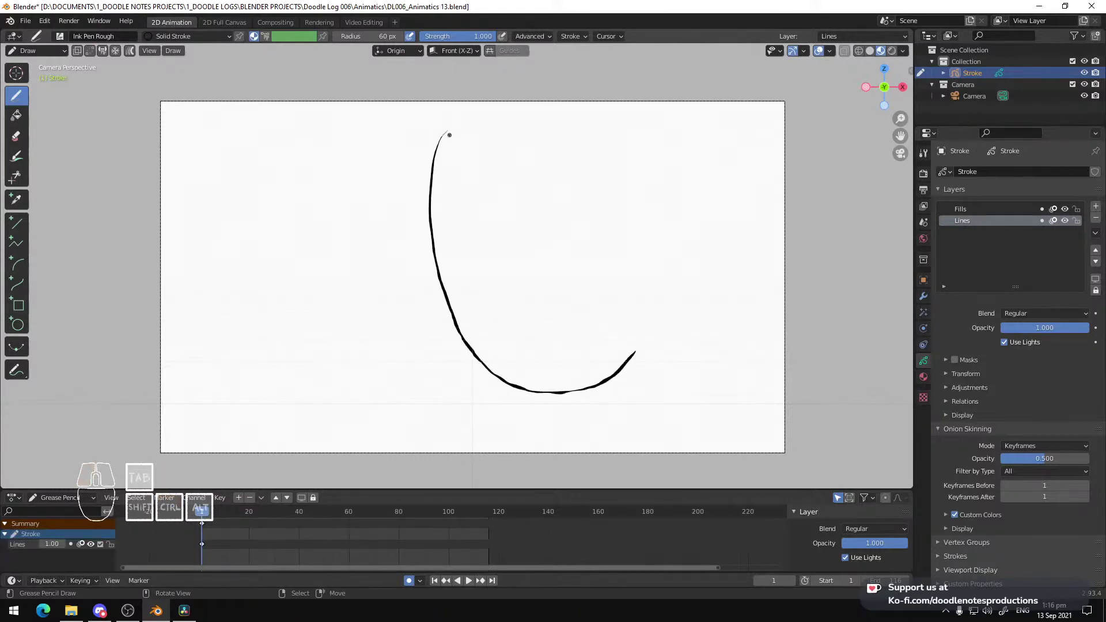
pyautogui.moveTo(449, 135)
pyautogui.mouseDown()
pyautogui.moveTo(519, 86)
pyautogui.moveTo(663, 114)
pyautogui.mouseUp()
pyautogui.moveTo(701, 220)
pyautogui.mouseDown()
pyautogui.moveTo(692, 347)
pyautogui.moveTo(831, 430)
pyautogui.mouseUp()
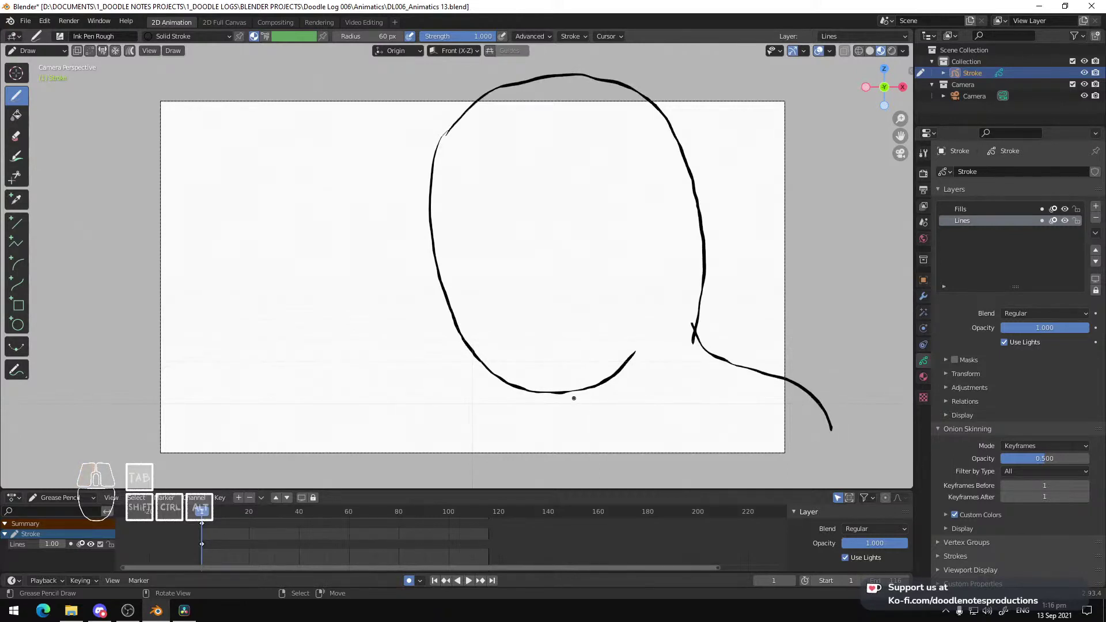
pyautogui.moveTo(487, 190); pyautogui.dragTo(525, 337)
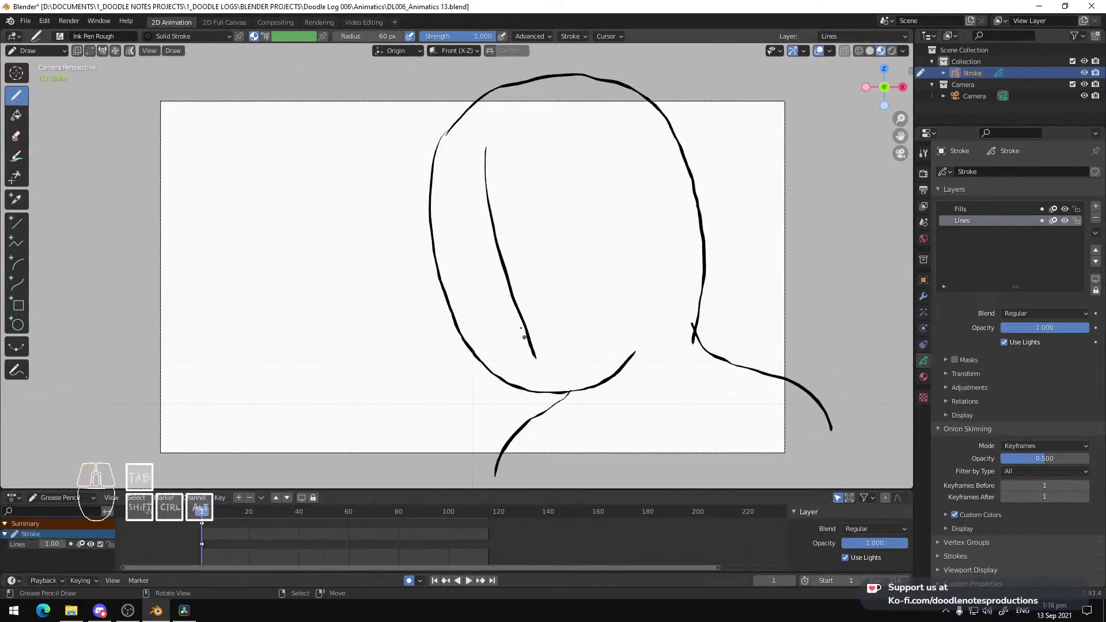
pyautogui.moveTo(445, 230); pyautogui.dragTo(598, 195)
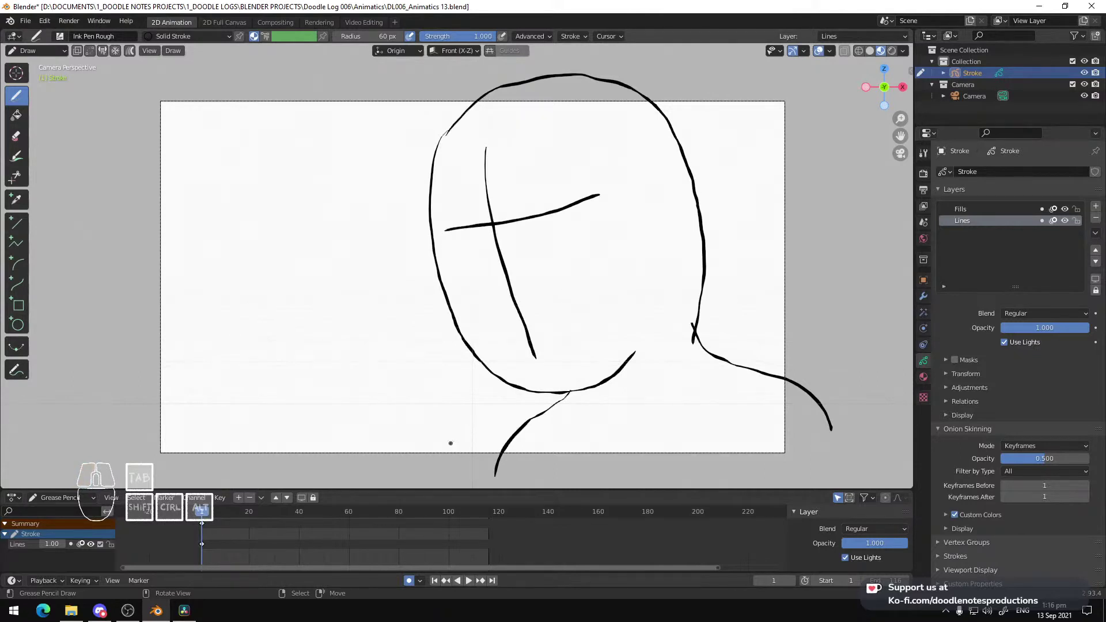
# Delete the DL006_Animatics_12_ref.mp4 video and sound strips in the Video Editing workspace and save the file
pyautogui.press('space')
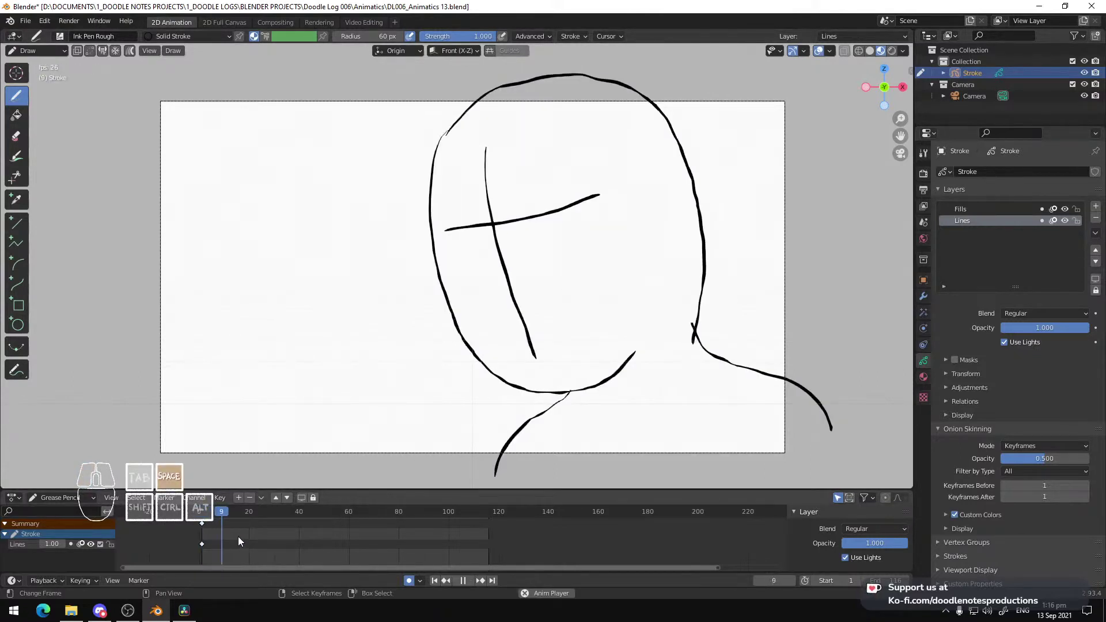
pyautogui.click(368, 23)
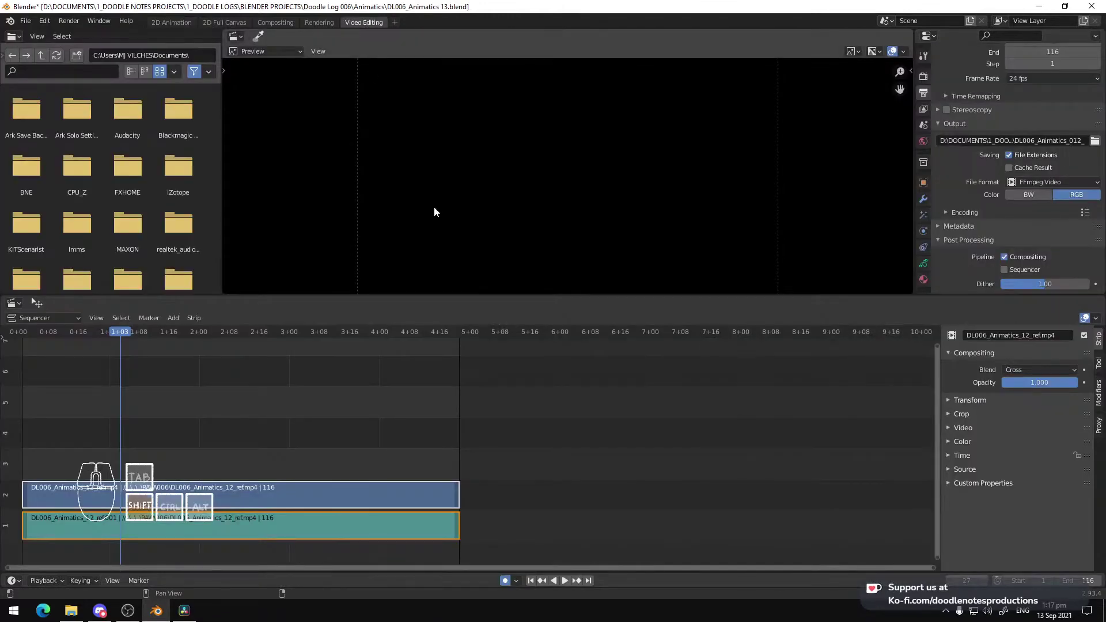
pyautogui.press('Delete')
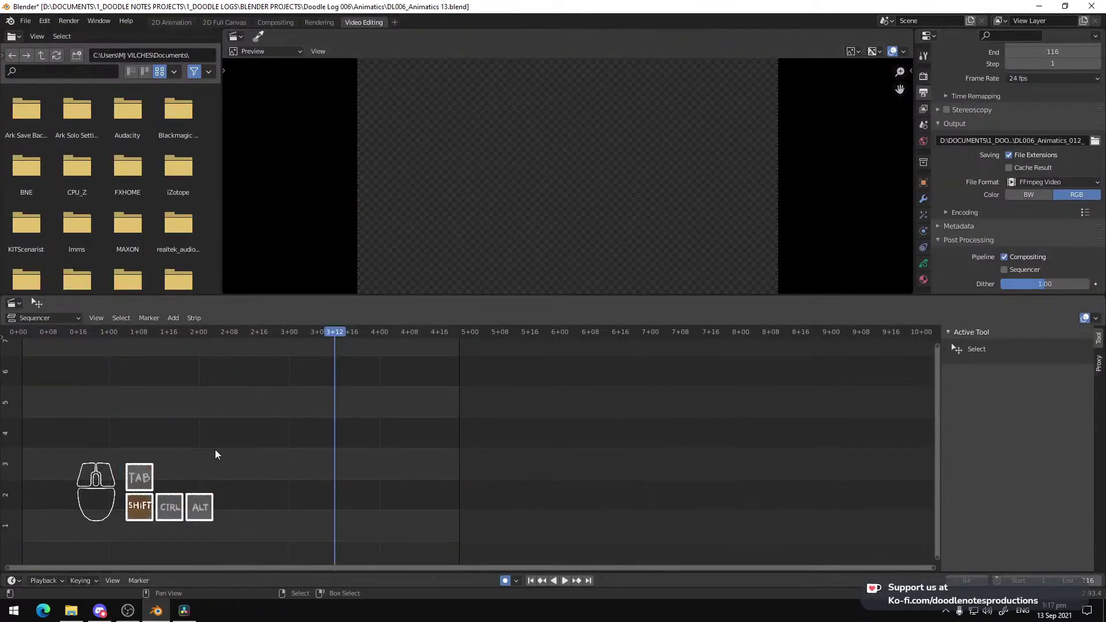
pyautogui.hotkey('ctrl', 's')
# Switch to File Explorer and open the 006 folder inside the RAW folder of 1_DOODLE LOGS
pyautogui.click(71, 611)
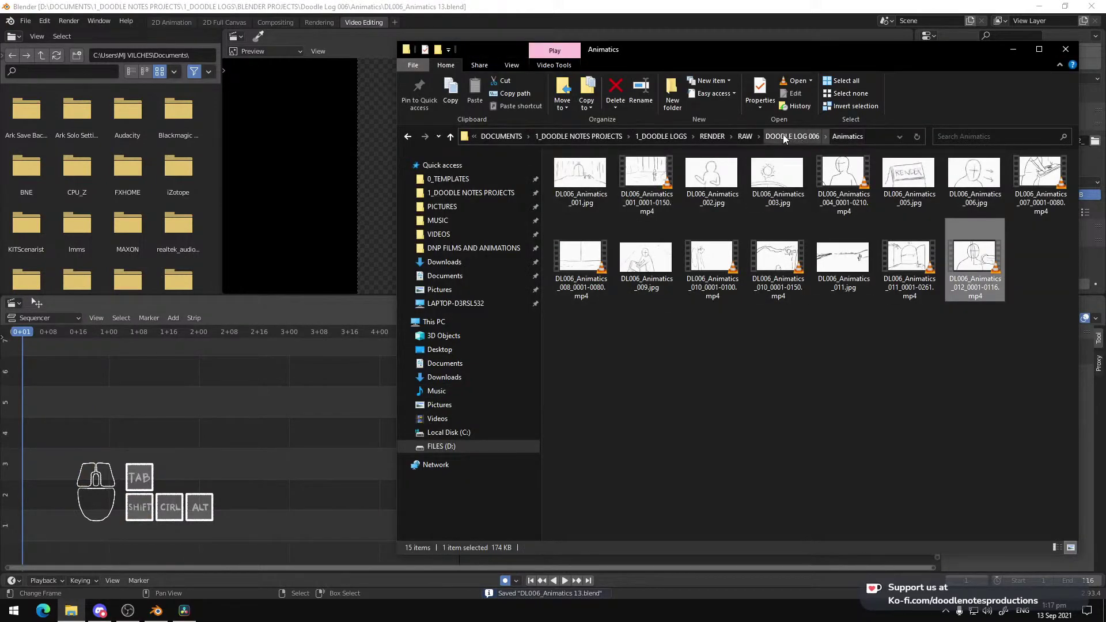
pyautogui.click(710, 136)
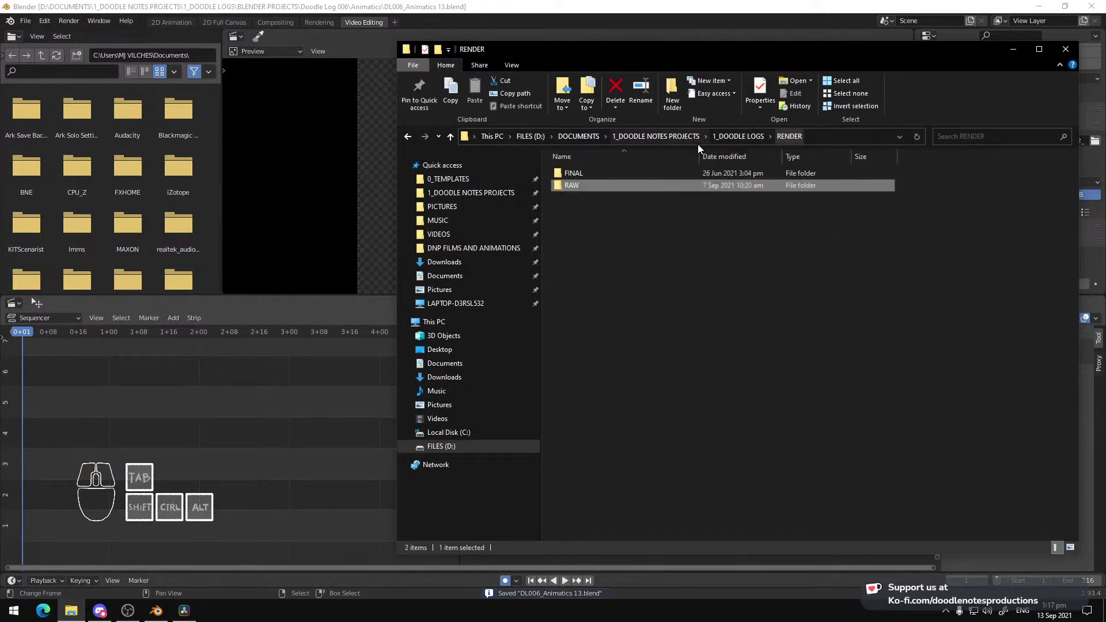
pyautogui.click(763, 136)
pyautogui.doubleClick(599, 221)
pyautogui.click(568, 200)
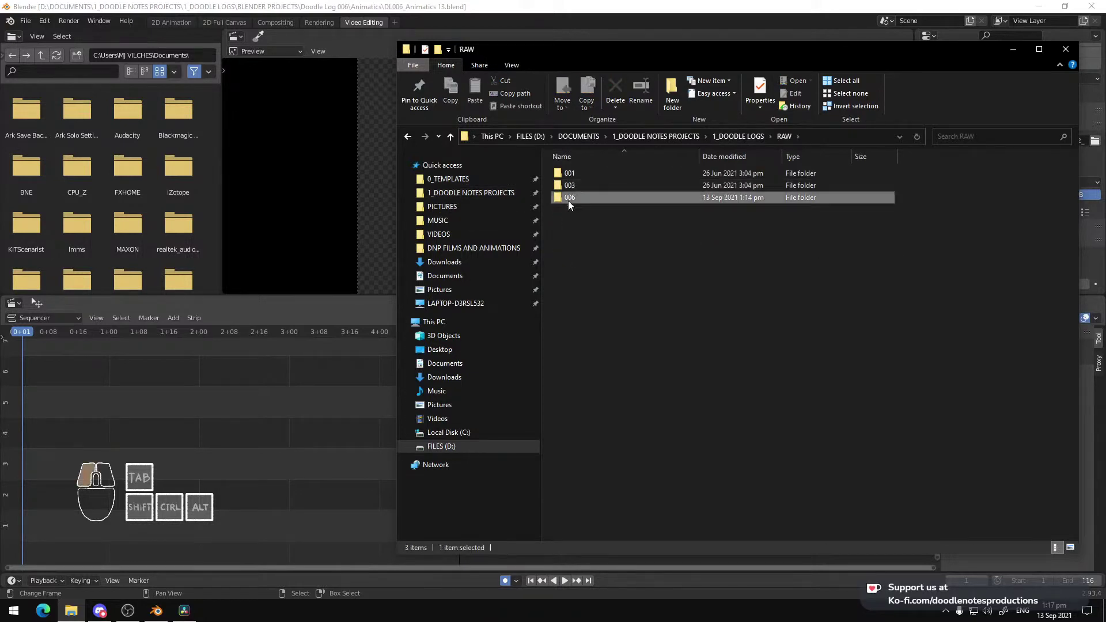
pyautogui.doubleClick(568, 199)
# Add DL006_Animatics_13_ref.mp4 from the folder to Blender's sequencer, with its strips starting at frame 1
pyautogui.click(704, 194)
pyautogui.moveTo(717, 182); pyautogui.dragTo(229, 378)
pyautogui.click(371, 69)
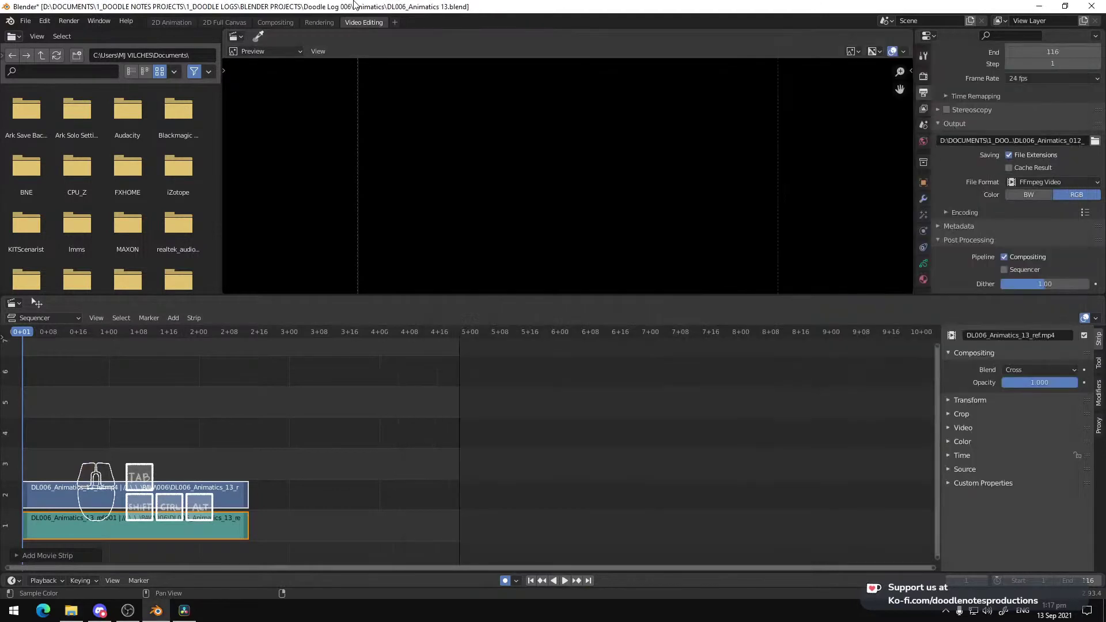
# Set the scene's end frame to 61 to fit the new reference strips and play back the sequence
pyautogui.press('space')
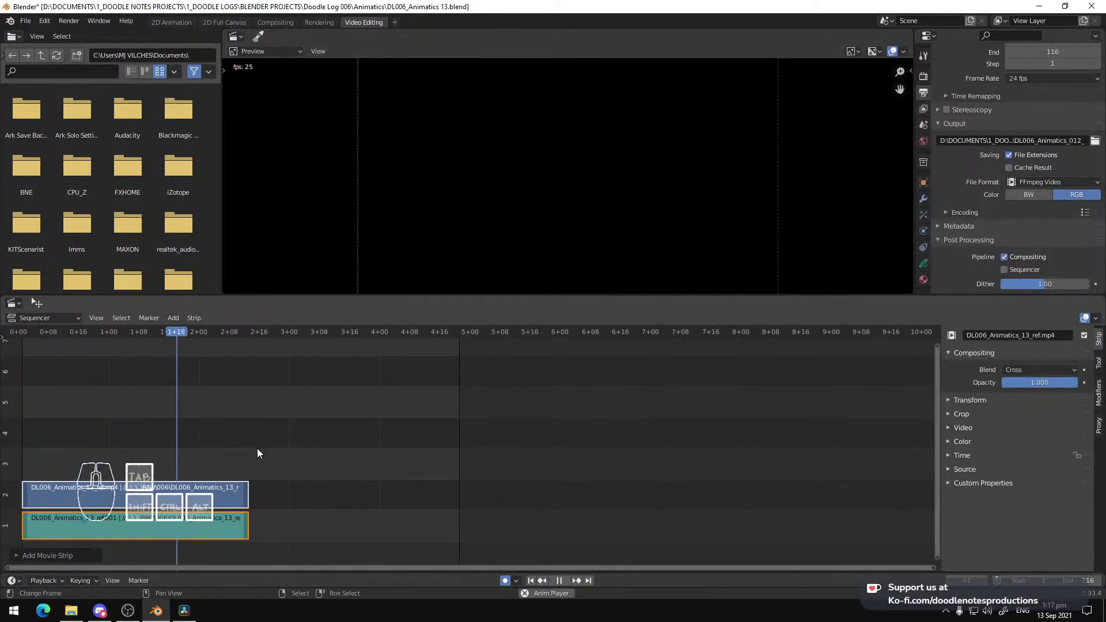
pyautogui.moveTo(226, 456); pyautogui.dragTo(250, 461)
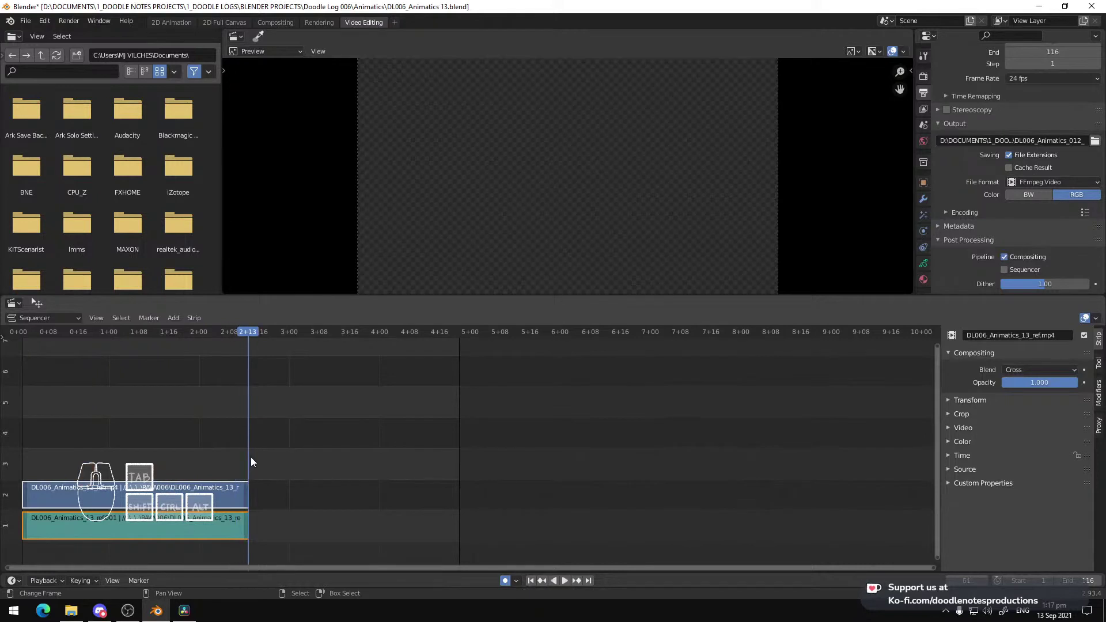
pyautogui.hotkey('ctrl', 'End')
pyautogui.press('space')
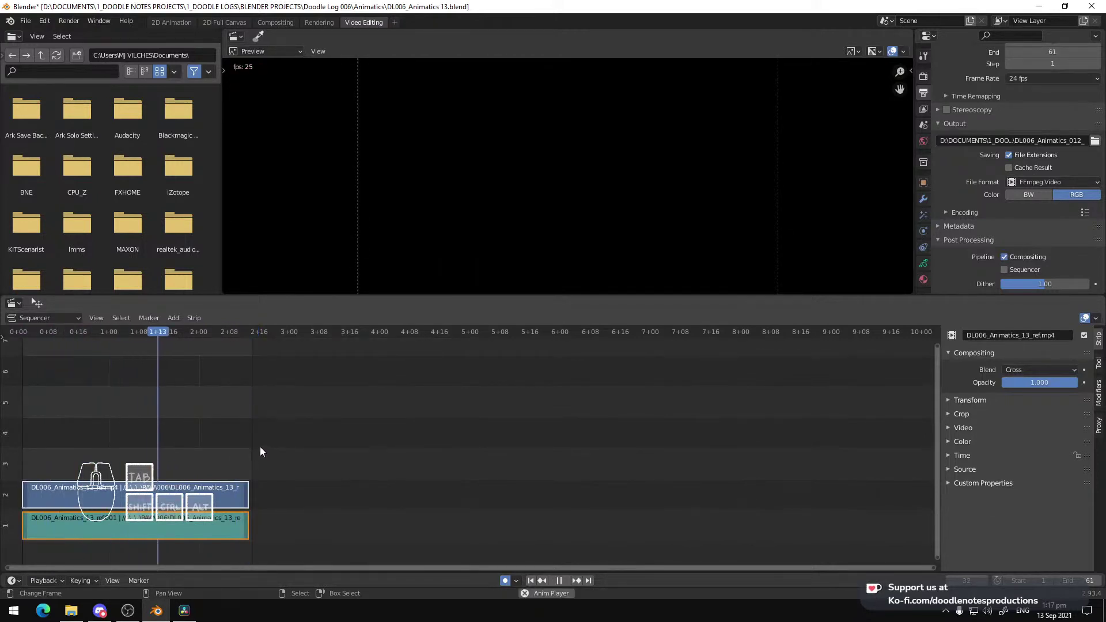
pyautogui.press('space')
# Return to the 2D Animation workspace and play the scene from its start, stopping at frame 33
pyautogui.click(172, 23)
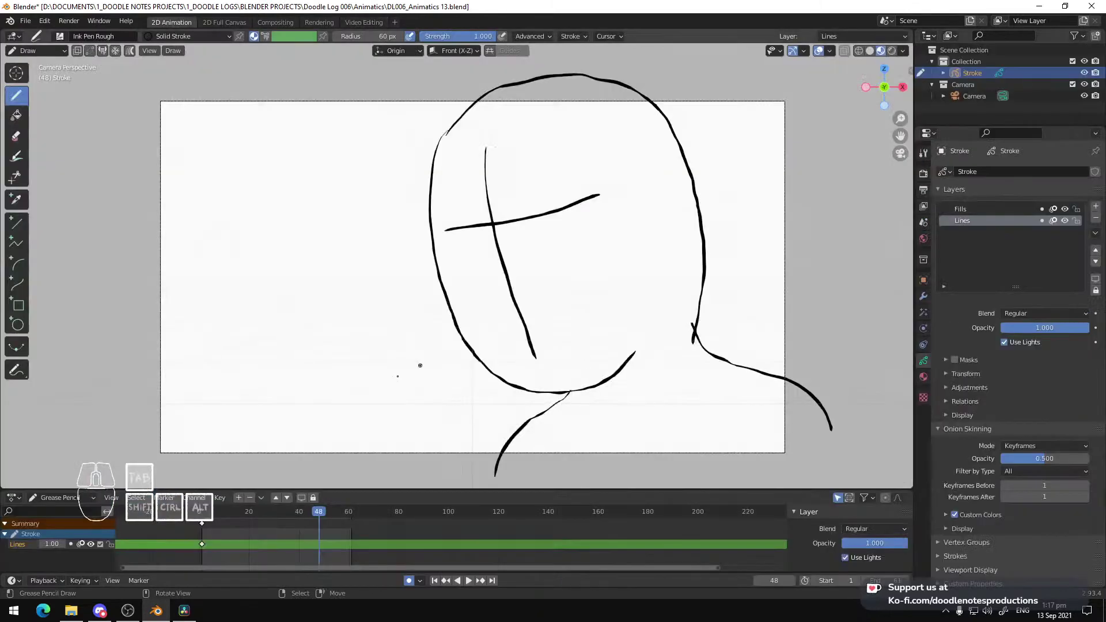
pyautogui.click(207, 534)
pyautogui.press('space')
pyautogui.press('space')
# Enable proportional editing without Connected Only in Edit Mode and select a single point on the vertical face guideline
pyautogui.press('Tab')
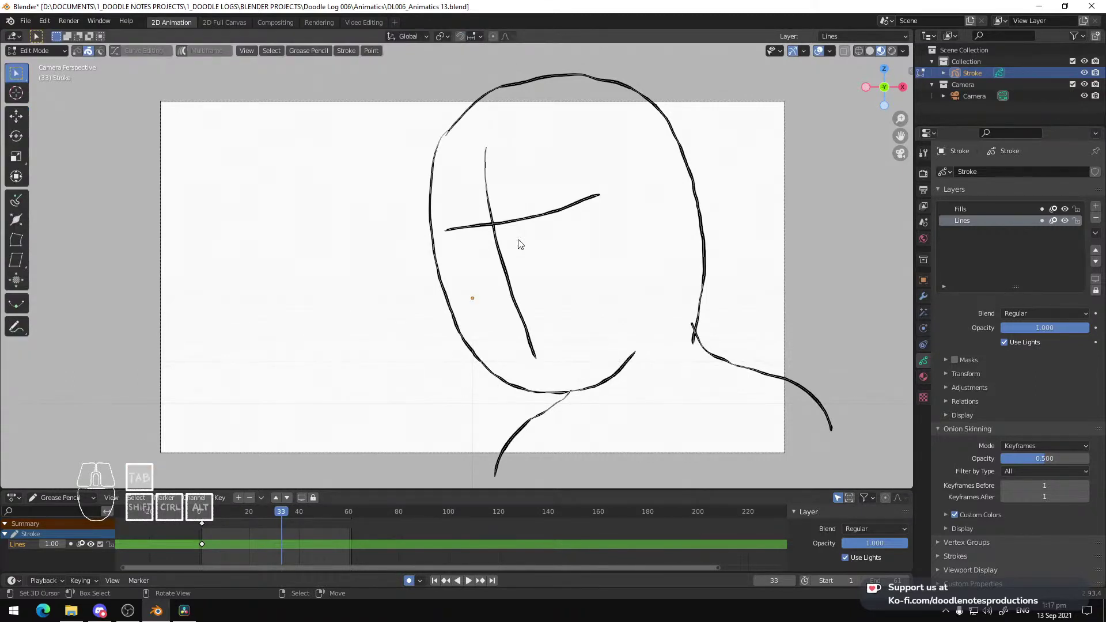
pyautogui.click(496, 37)
pyautogui.click(506, 35)
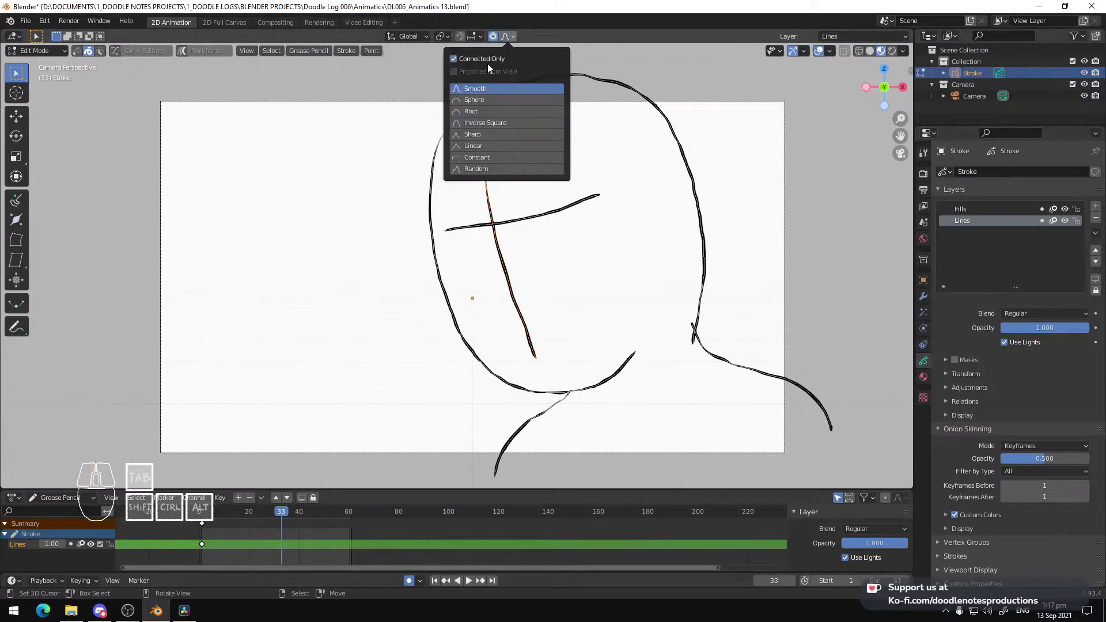
pyautogui.click(77, 51)
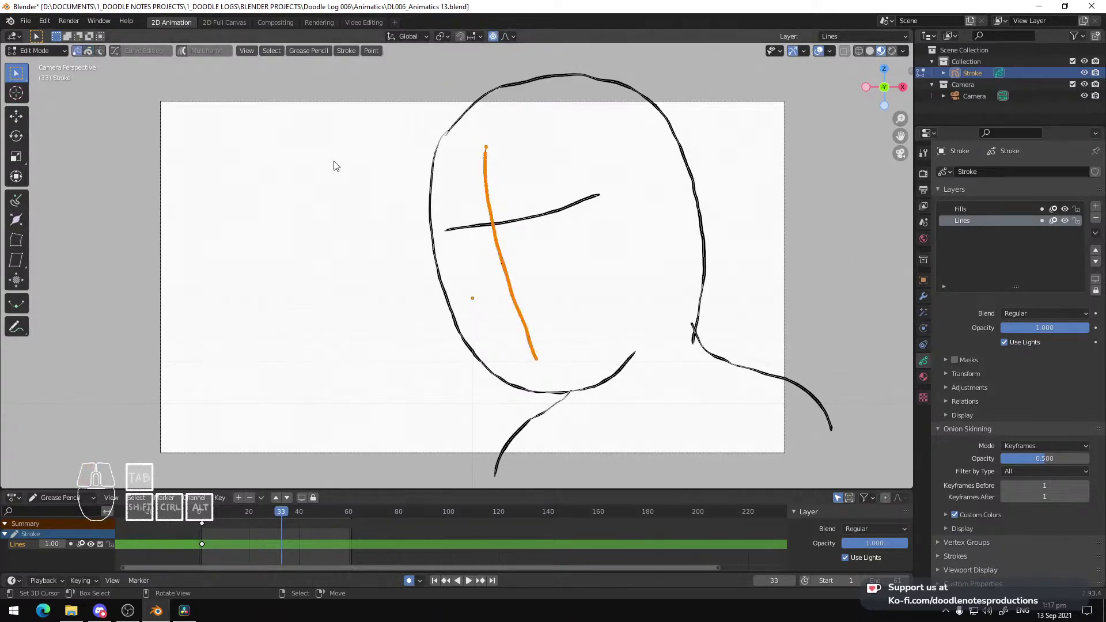
pyautogui.click(498, 258)
pyautogui.press('g')
pyautogui.rightClick(821, 320)
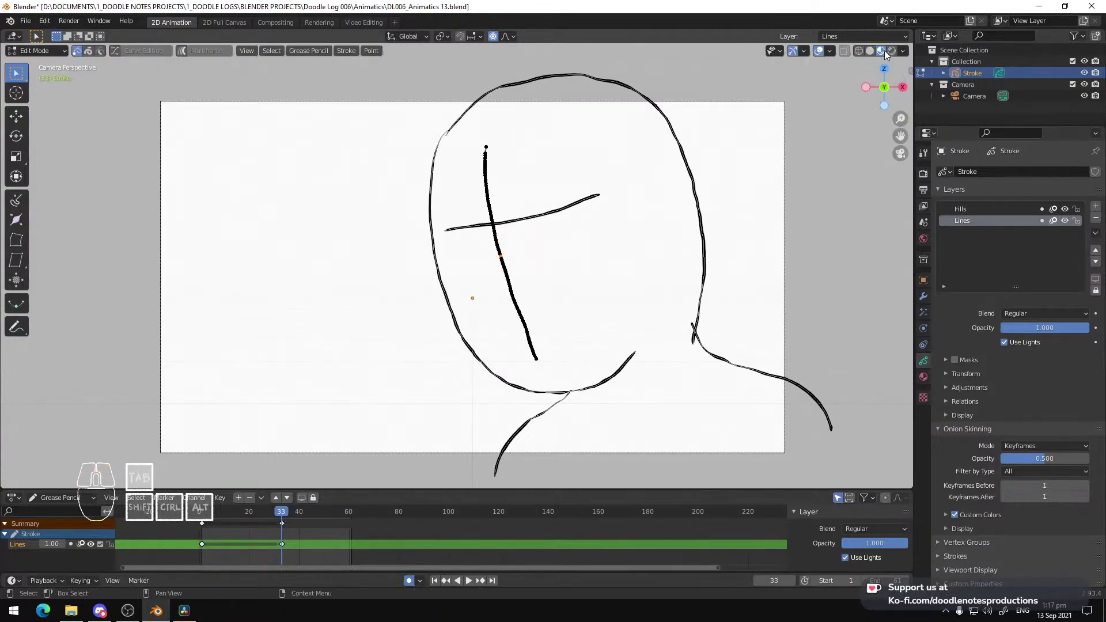
# Show the 3D cursor, place it near the base of the neck and use it as the pivot point
pyautogui.click(903, 51)
pyautogui.click(830, 50)
pyautogui.click(830, 50)
pyautogui.click(830, 50)
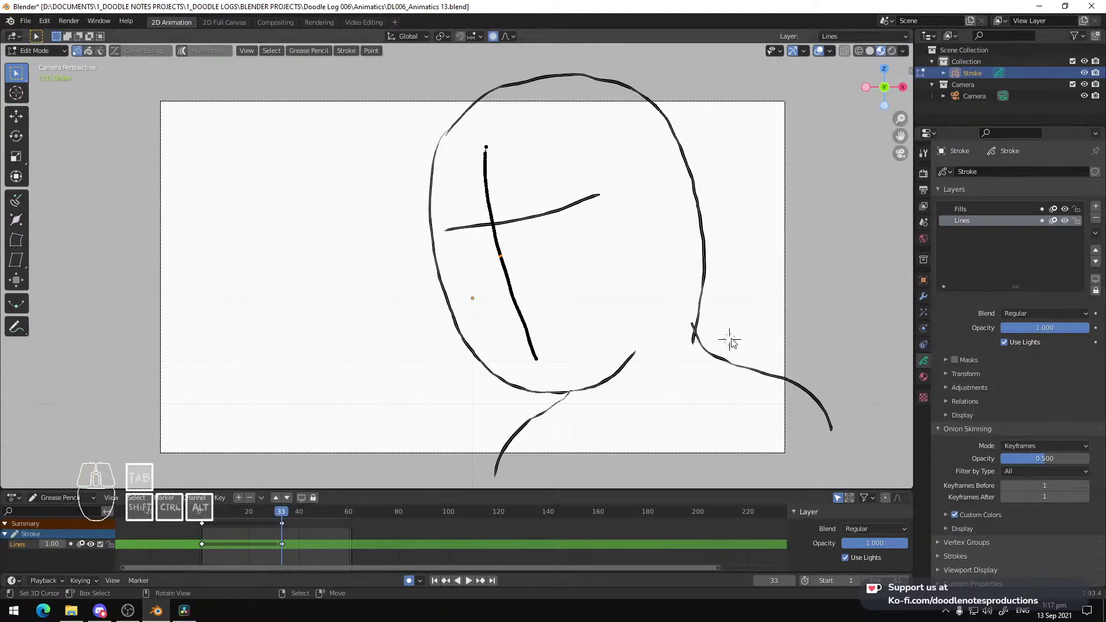
pyautogui.press('.')
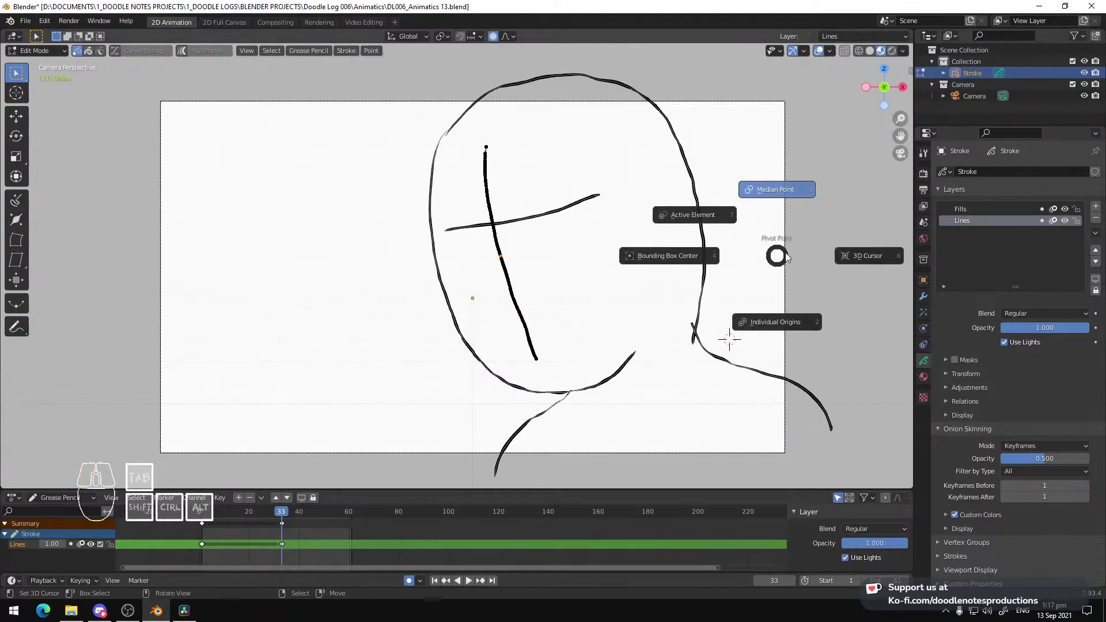
pyautogui.click(862, 256)
# Rotate the head about 10 degrees around the 3D cursor at frame 33, using a smooth proportional size of about 5.56
pyautogui.press('r')
pyautogui.scroll(-15, 845, 218)
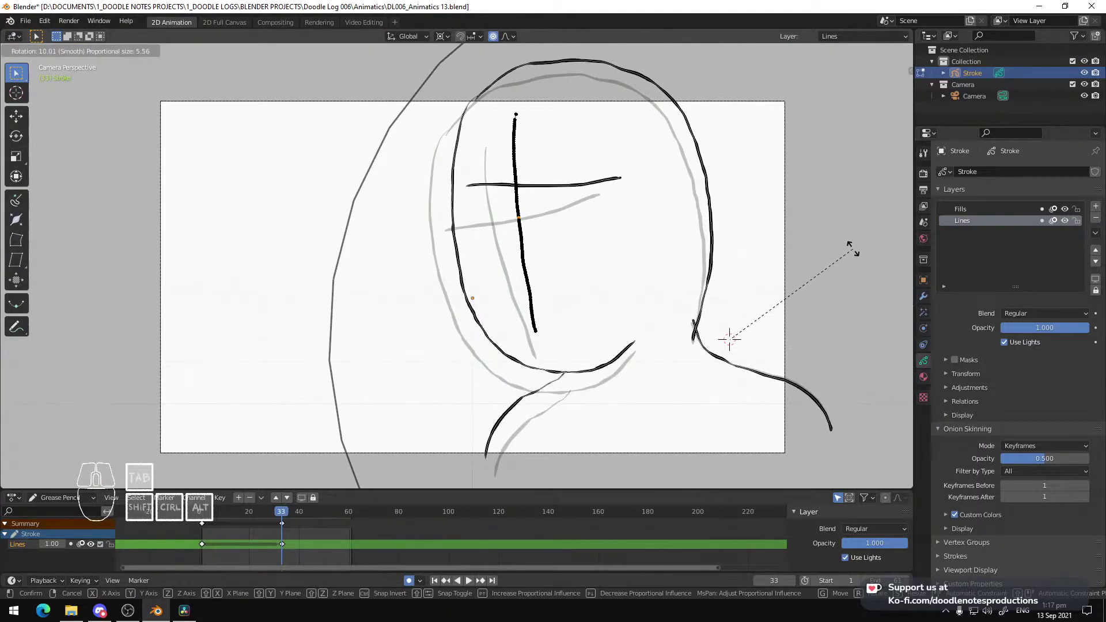
pyautogui.click(852, 249)
# Play the animation several times to check the timing of the head movement, stopping at frame 56
pyautogui.press('space')
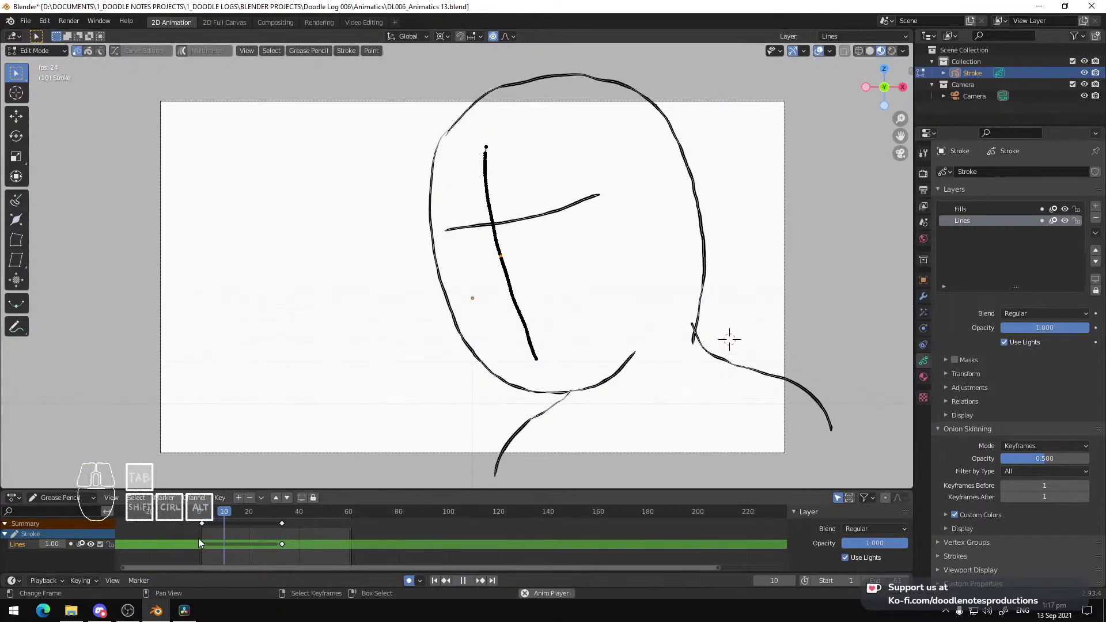
pyautogui.press('space')
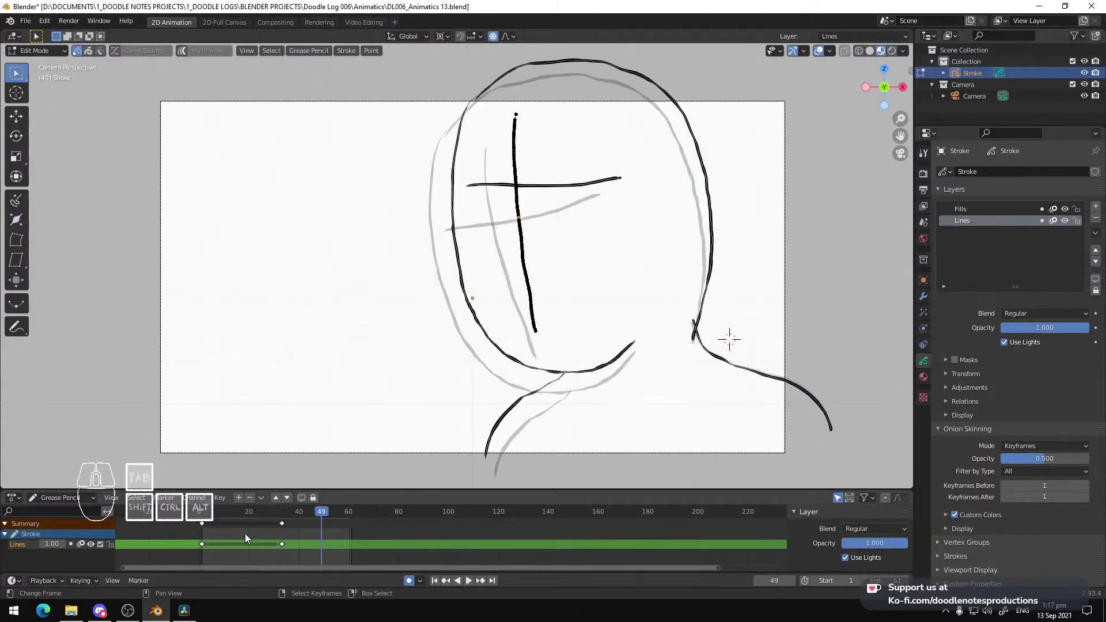
pyautogui.click(182, 535)
pyautogui.press('space')
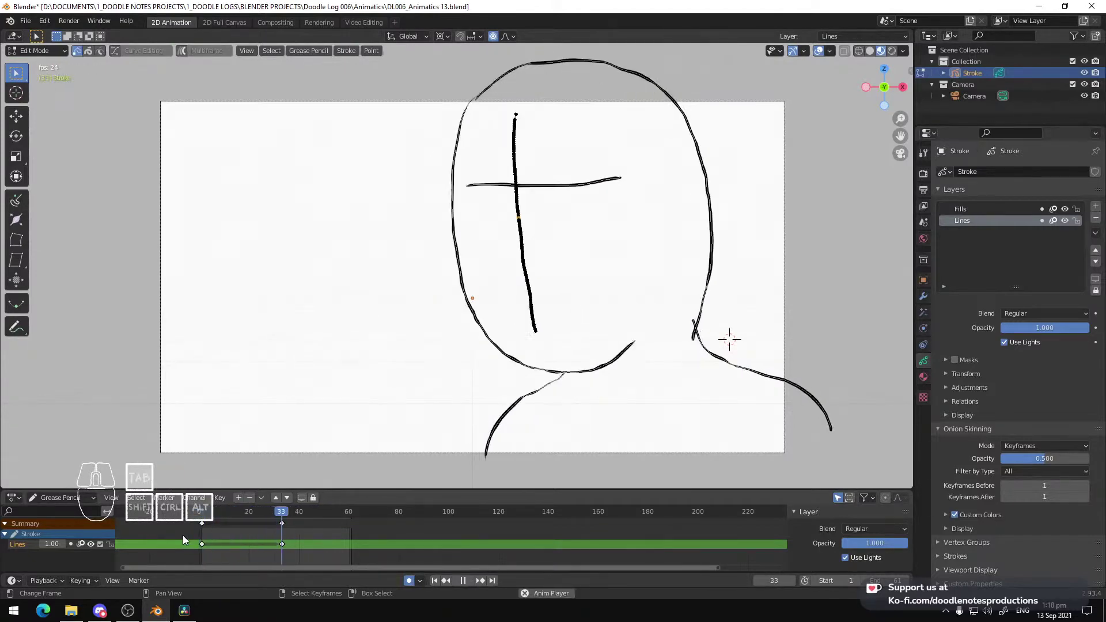
pyautogui.press('space')
pyautogui.click(226, 537)
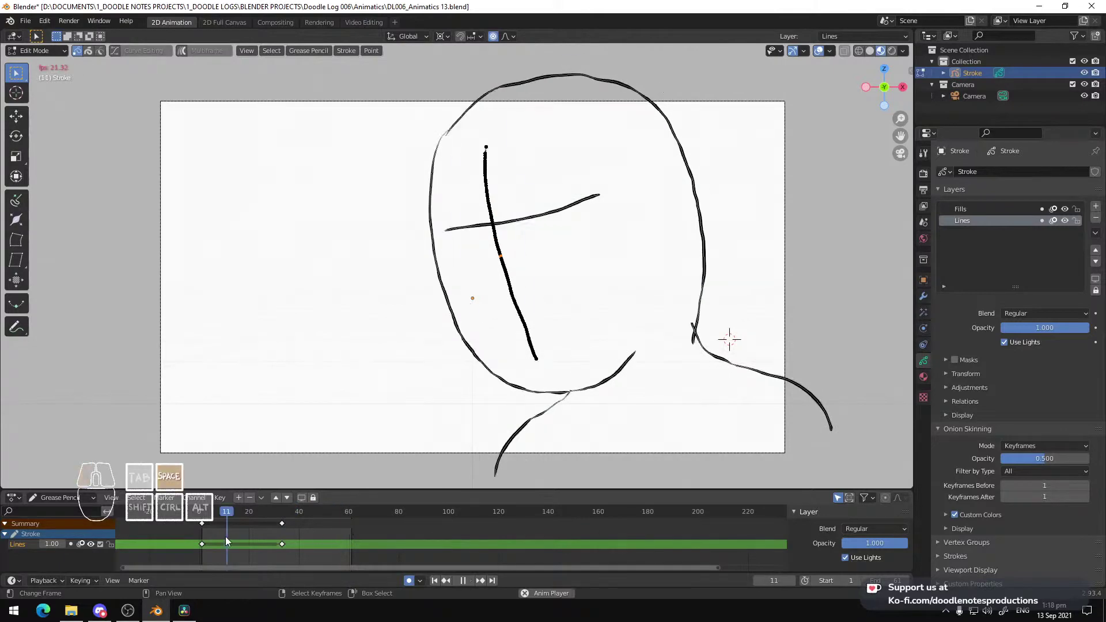
pyautogui.press('space')
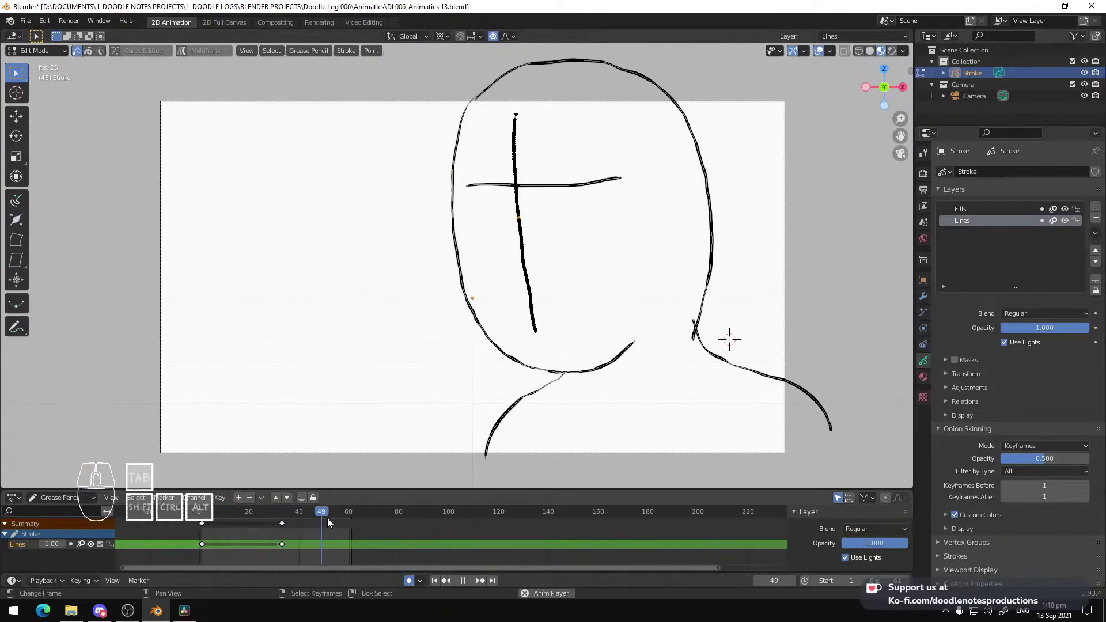
pyautogui.press('space')
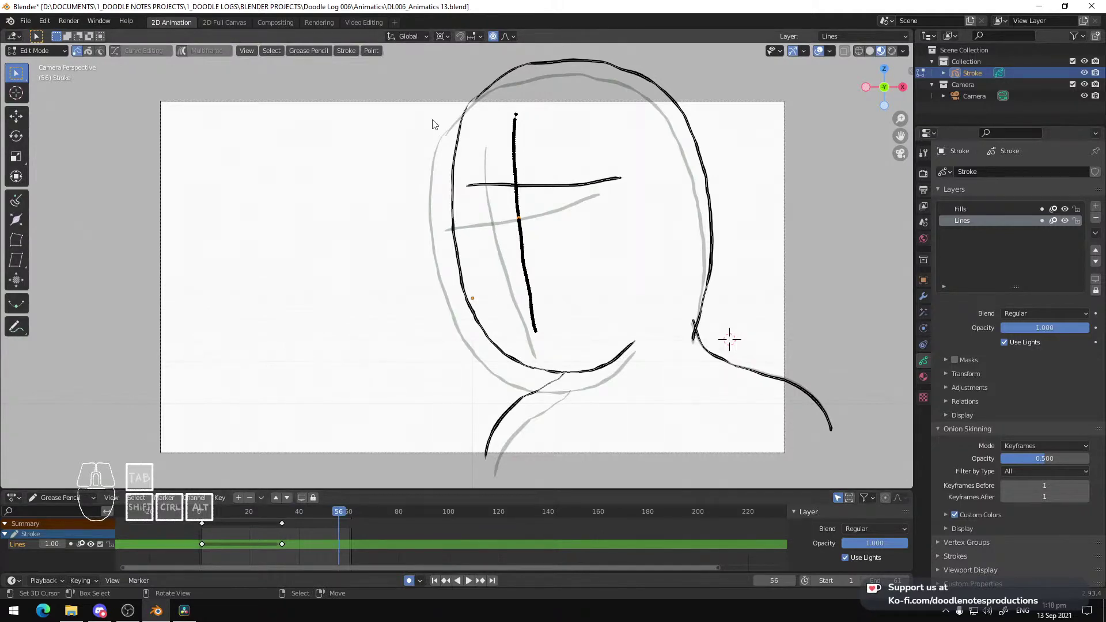
# Return to Draw Mode and draw the turned head's face outline, chin and neck line as a new drawing at frame 56
pyautogui.press('Tab')
pyautogui.hotkey('ctrl', 'Tab')
pyautogui.click(573, 182)
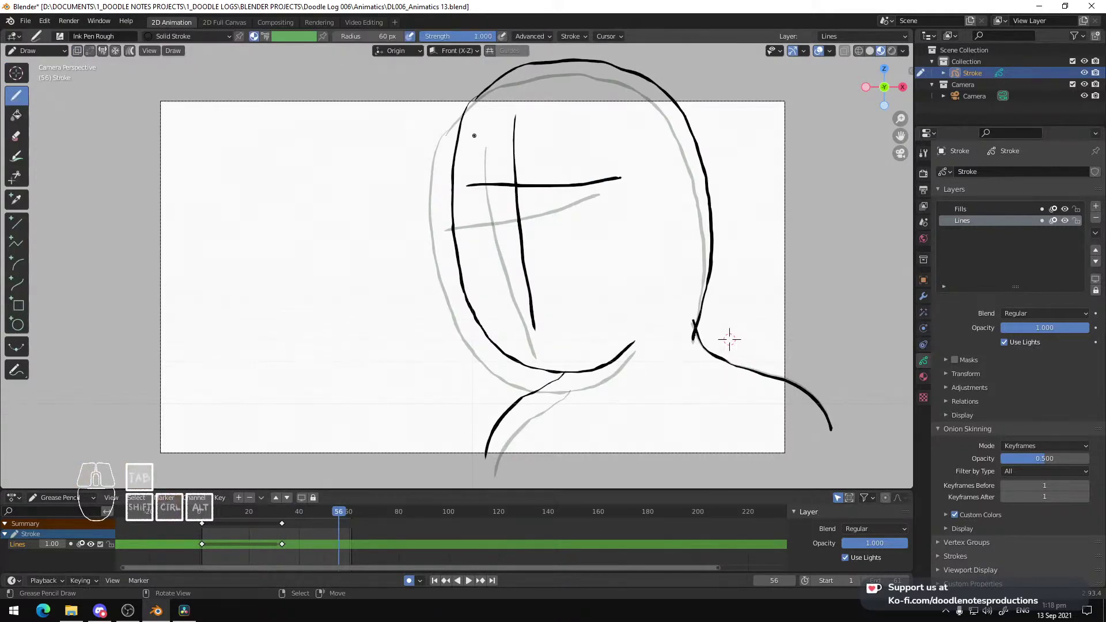
pyautogui.click(500, 70)
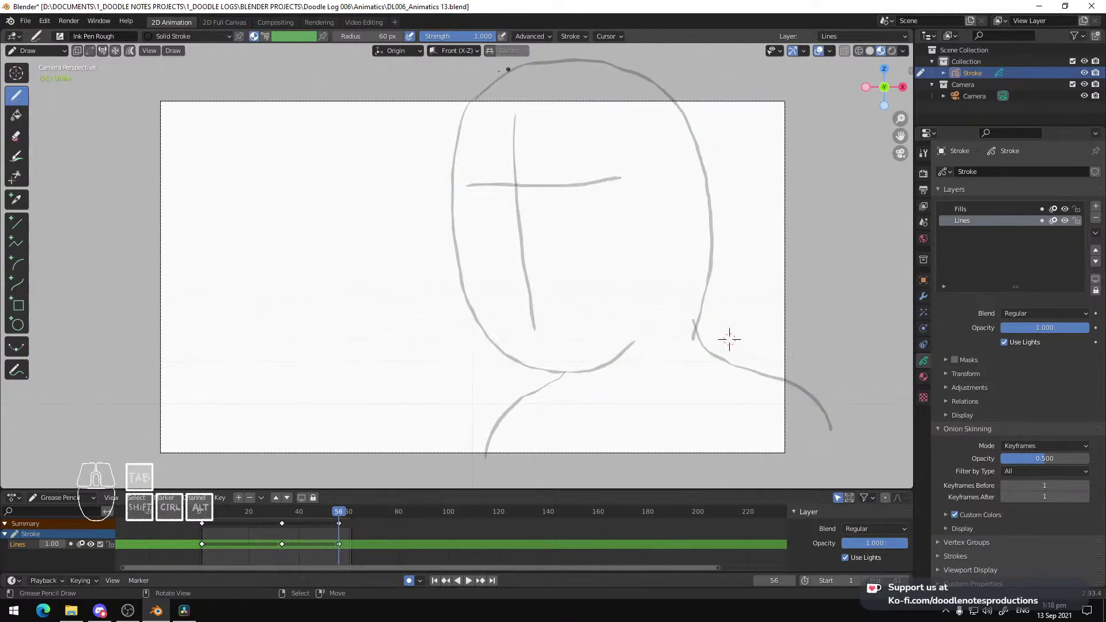
pyautogui.moveTo(460, 131); pyautogui.dragTo(487, 308)
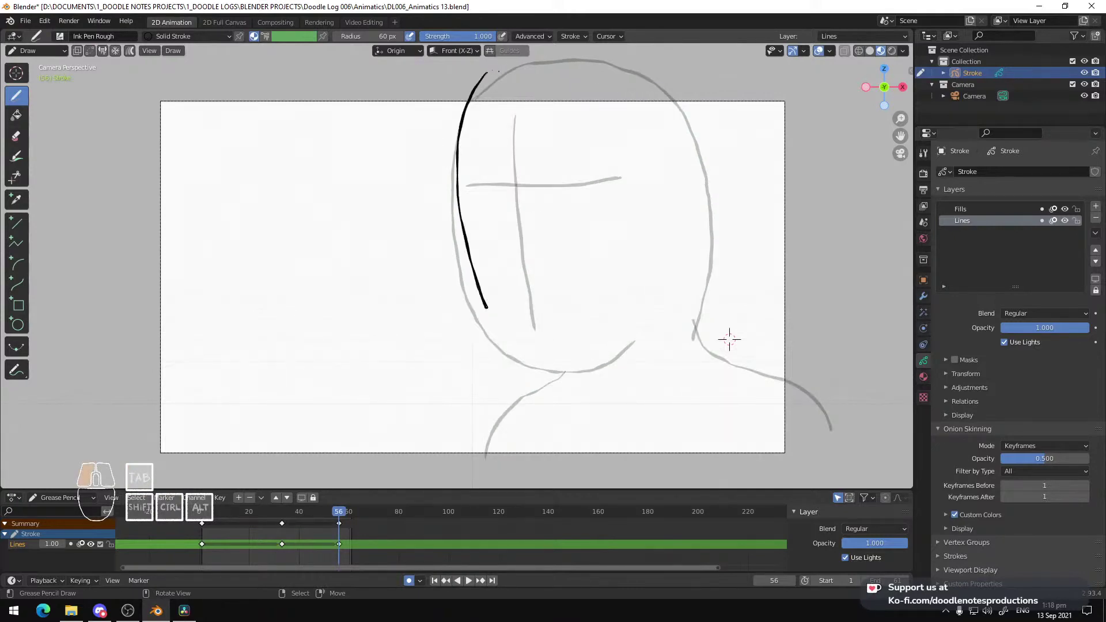
pyautogui.hotkey('ctrl', 'z')
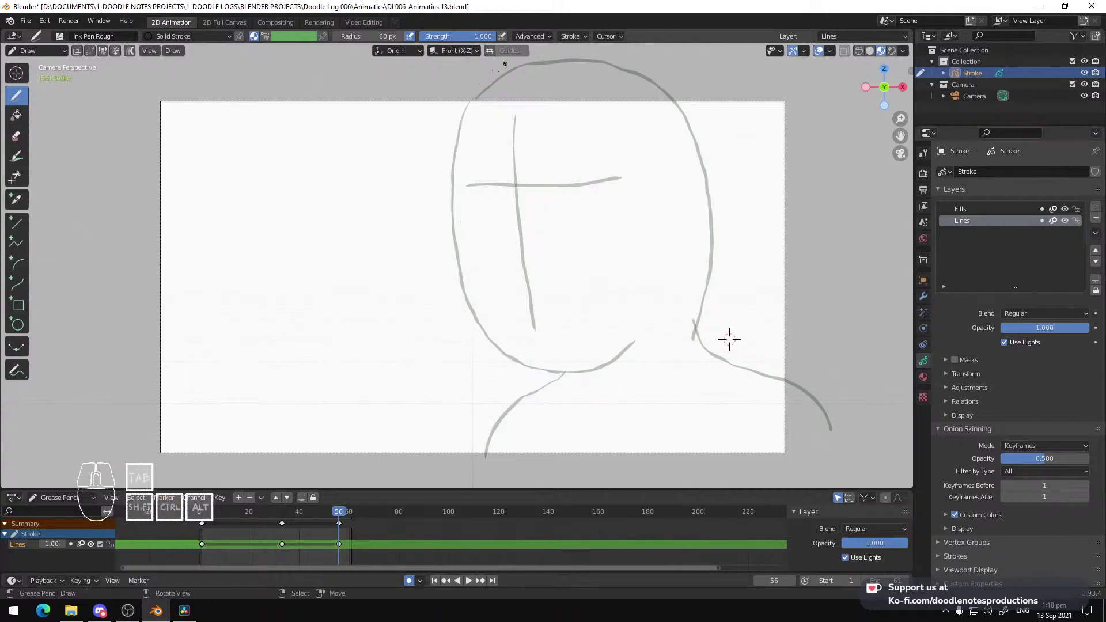
pyautogui.moveTo(463, 108)
pyautogui.mouseDown()
pyautogui.moveTo(471, 295)
pyautogui.moveTo(557, 375)
pyautogui.moveTo(405, 483)
pyautogui.mouseUp()
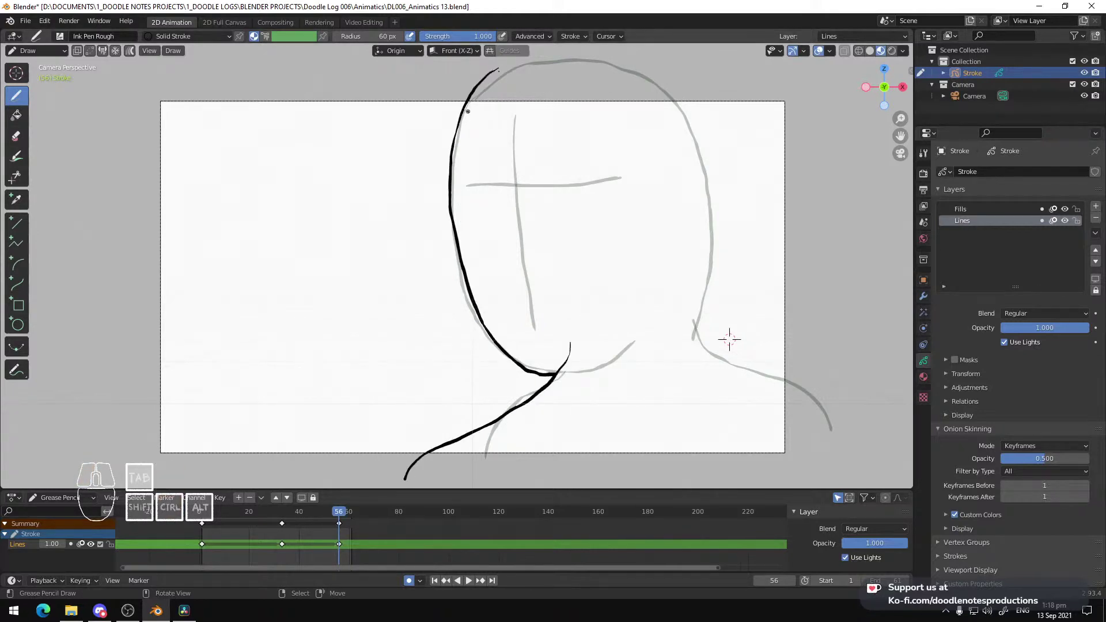
# Add a short eye guideline at the face's edge and draw the top and back of the head with the rear shoulder line
pyautogui.moveTo(468, 111)
pyautogui.mouseDown()
pyautogui.moveTo(483, 270)
pyautogui.moveTo(501, 308)
pyautogui.mouseUp()
pyautogui.hotkey('ctrl', 'z')
pyautogui.moveTo(457, 209); pyautogui.dragTo(524, 201)
pyautogui.hotkey('ctrl', 'z')
pyautogui.hotkey('ctrl', 'z')
pyautogui.moveTo(657, 60)
pyautogui.mouseDown()
pyautogui.moveTo(730, 218)
pyautogui.moveTo(721, 362)
pyautogui.moveTo(819, 418)
pyautogui.moveTo(873, 474)
pyautogui.mouseUp()
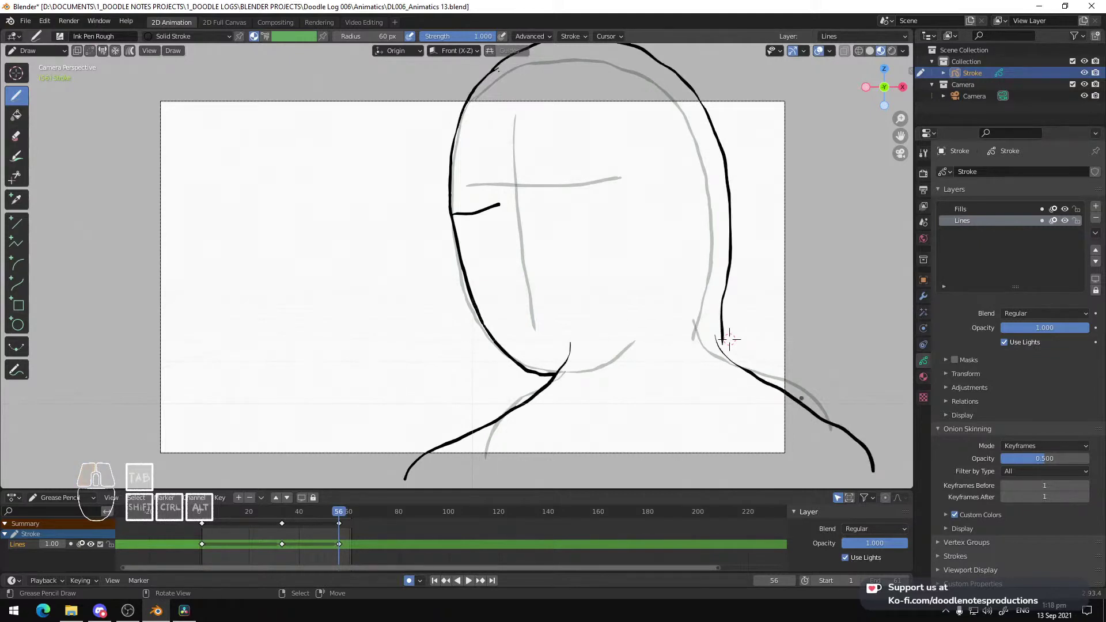
pyautogui.hotkey('ctrl', 'z')
pyautogui.moveTo(720, 341); pyautogui.dragTo(849, 435)
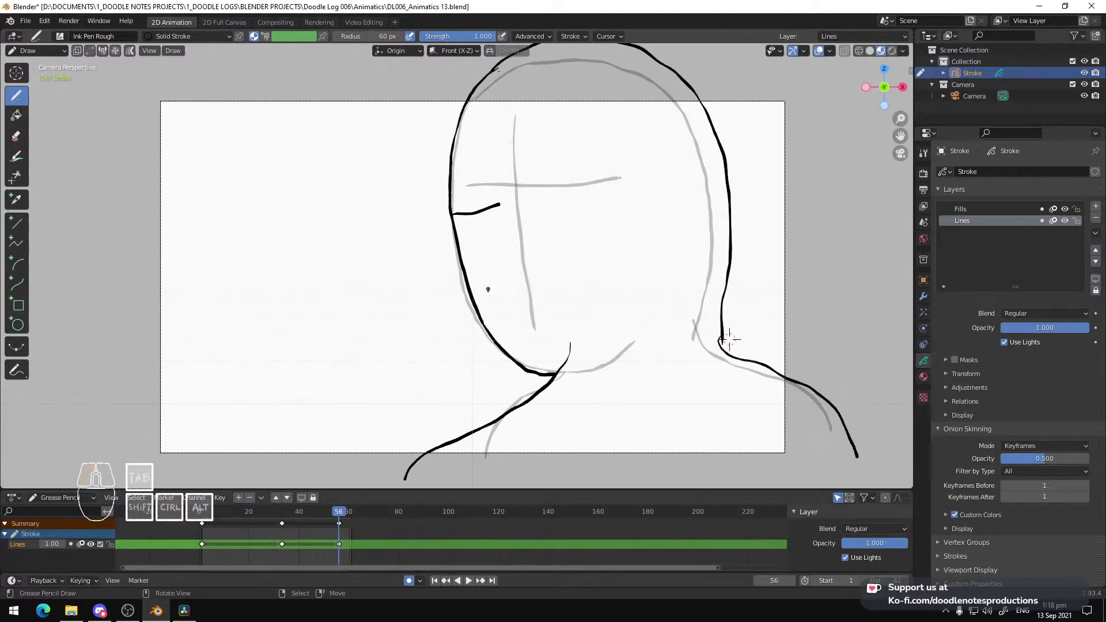
# Draw two curved arrows beside the face to indicate the head turn and play the animation to check its timing
pyautogui.moveTo(381, 258); pyautogui.dragTo(373, 184)
pyautogui.moveTo(358, 173); pyautogui.dragTo(377, 170)
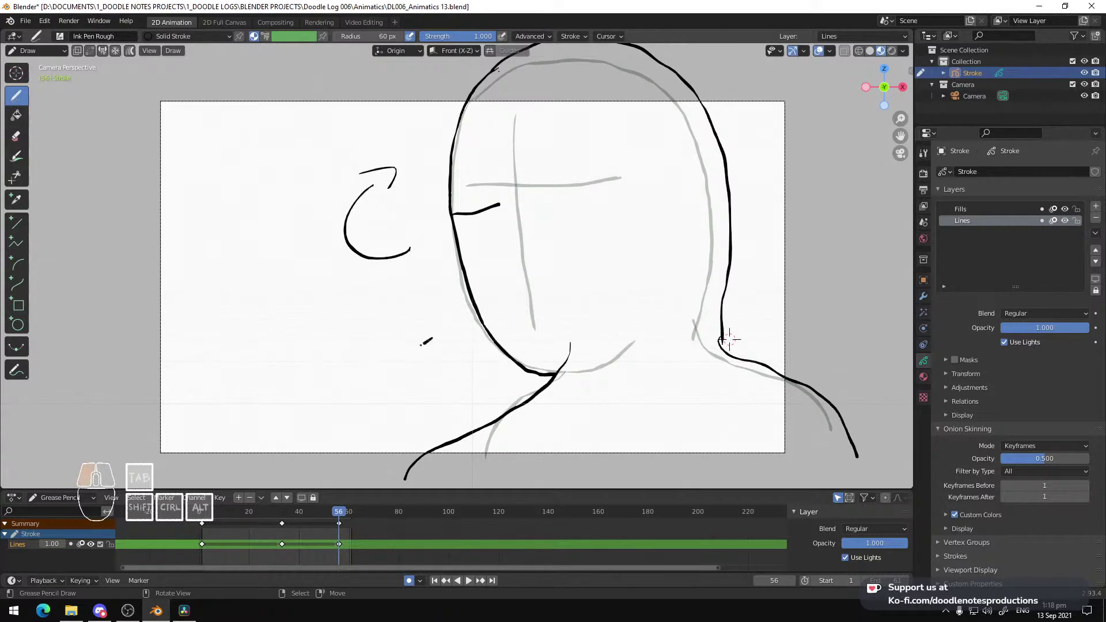
pyautogui.press('space')
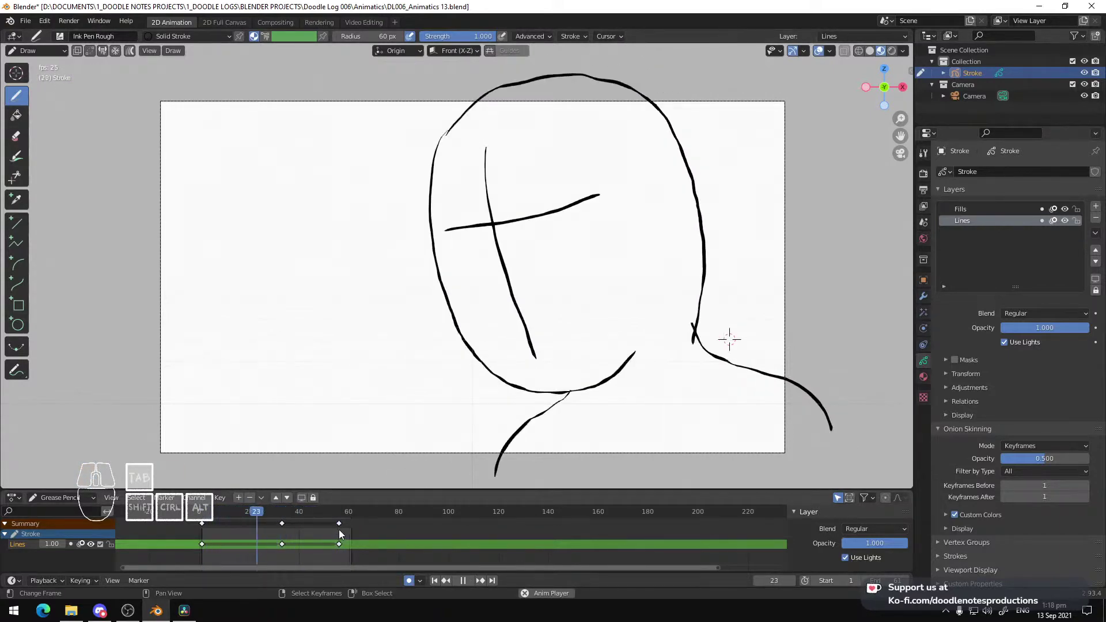
pyautogui.press('space')
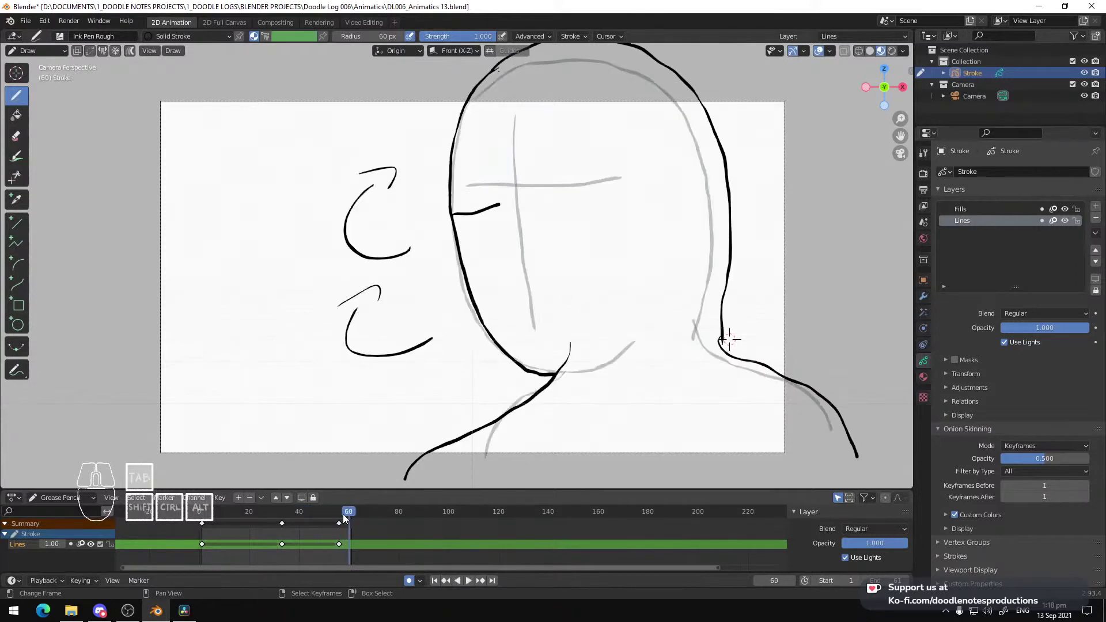
# Change the render output file name to DL006_Animatics_013_ and save the project
pyautogui.hotkey('ctrl', 's')
pyautogui.hotkey('ctrl', 's')
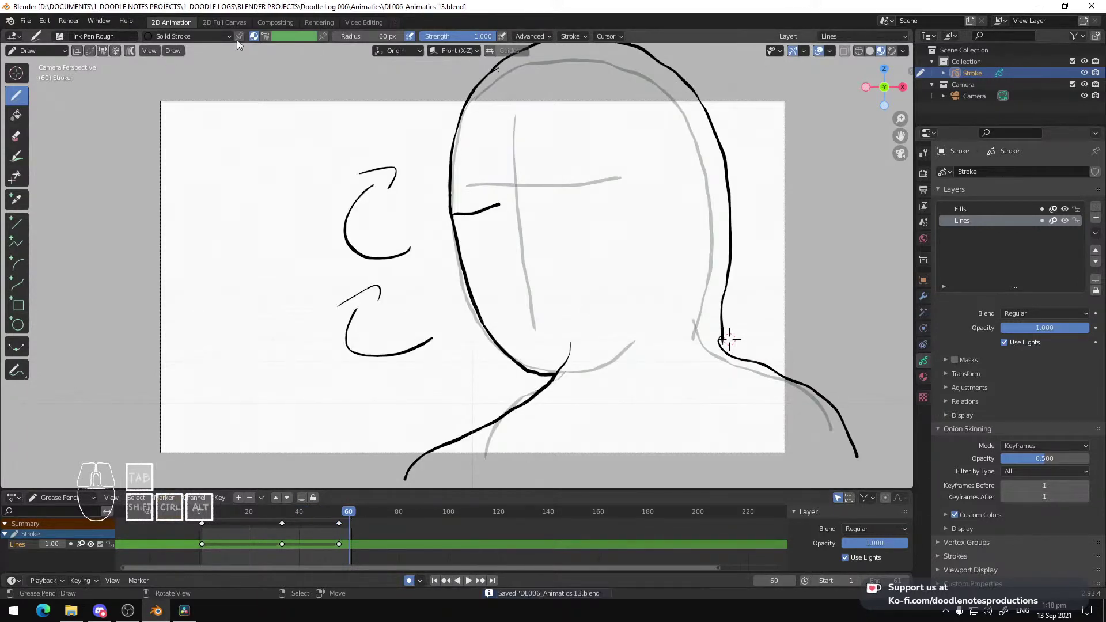
pyautogui.hotkey('ctrl', 's')
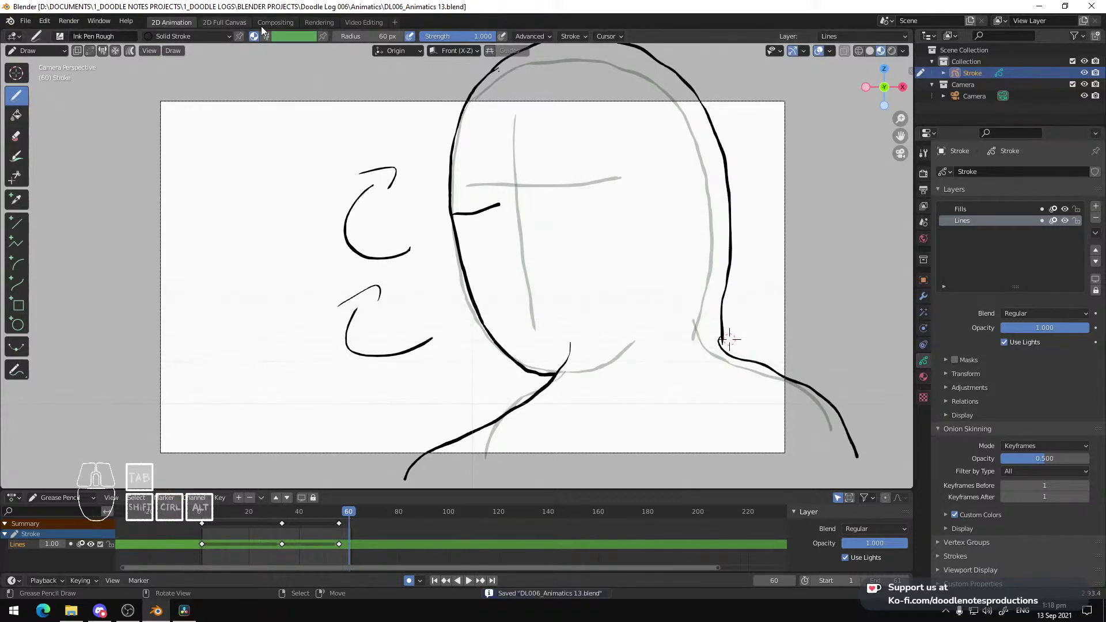
pyautogui.click(924, 190)
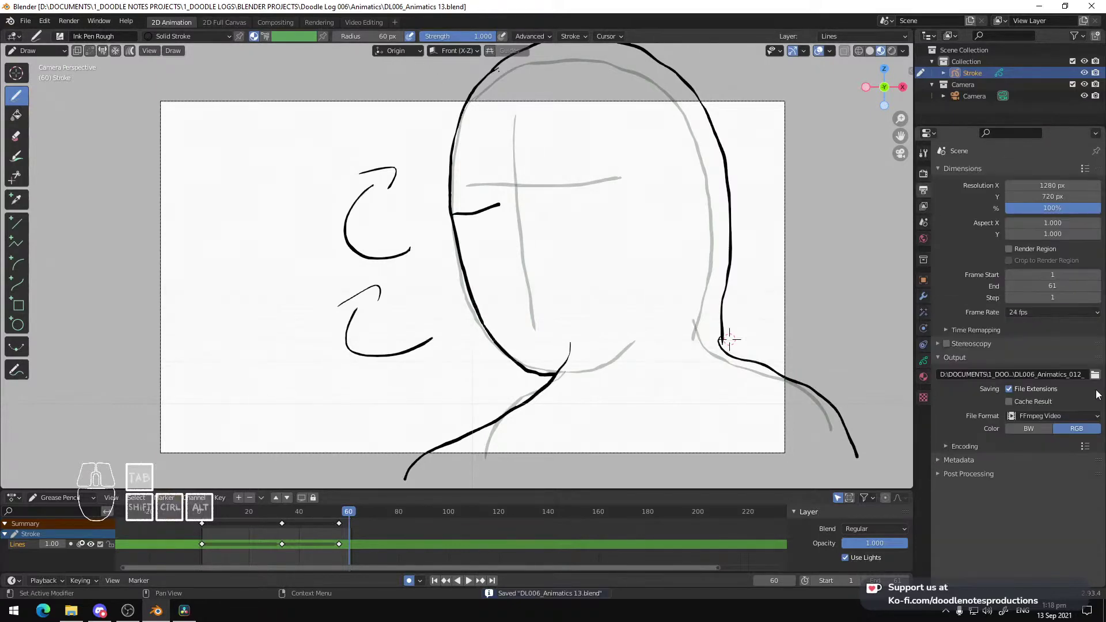
pyautogui.click(1085, 374)
pyautogui.press('BackSpace')
pyautogui.write('3')
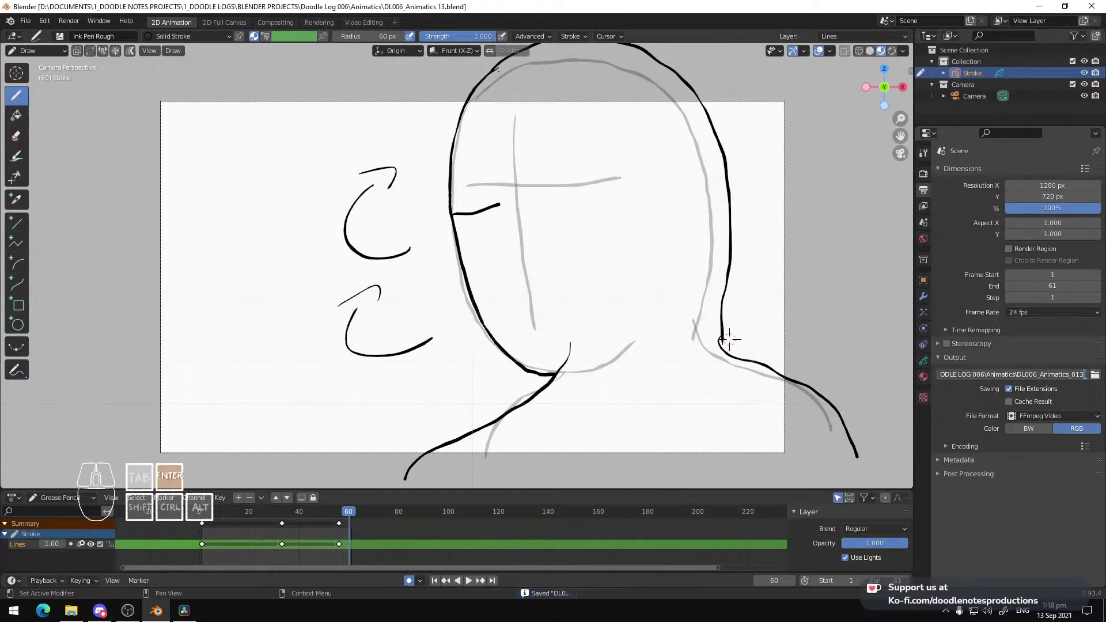
pyautogui.press('Return')
pyautogui.hotkey('ctrl', 's')
# Render the animation and open the Animatics folder inside RENDER, RAW, DOODLE LOG 006 in File Explorer
pyautogui.click(69, 21)
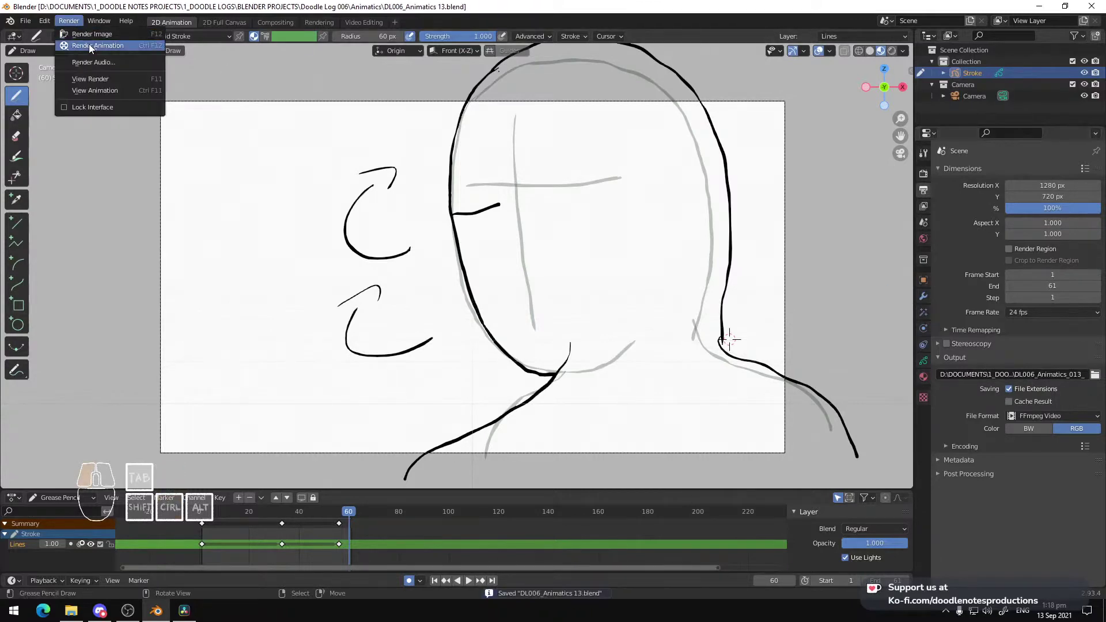
pyautogui.click(69, 45)
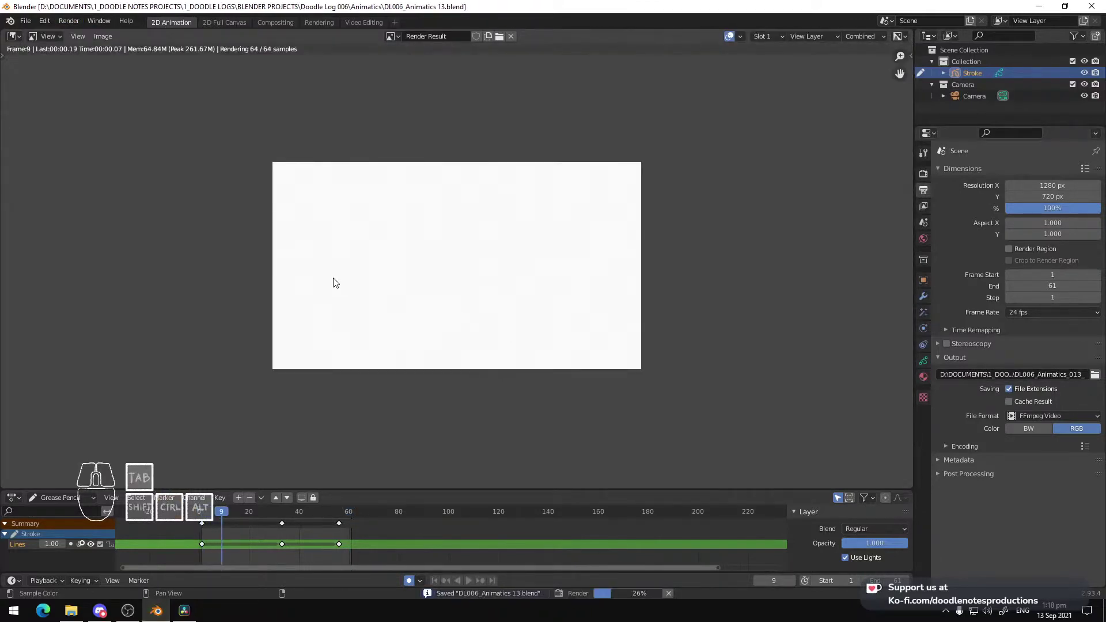
pyautogui.click(72, 611)
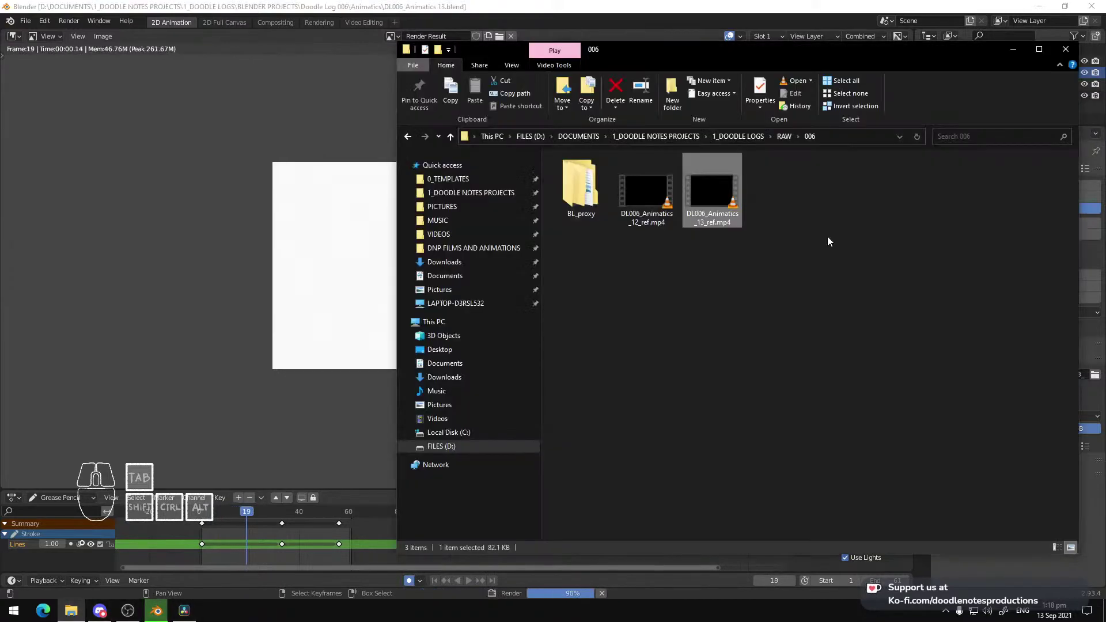
pyautogui.click(738, 136)
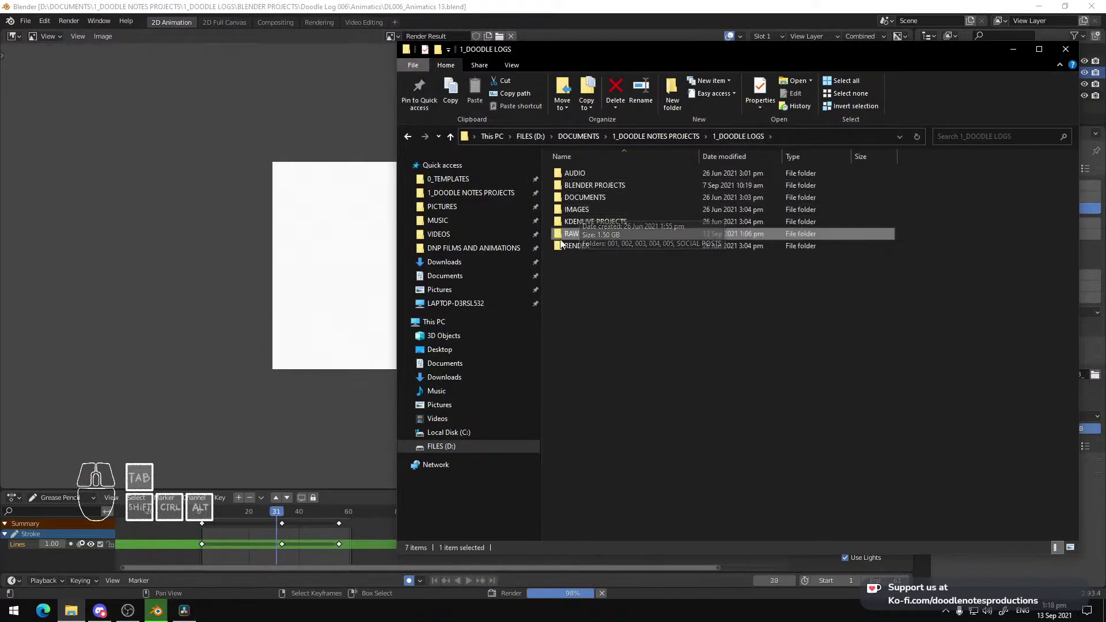
pyautogui.doubleClick(590, 221)
pyautogui.doubleClick(579, 185)
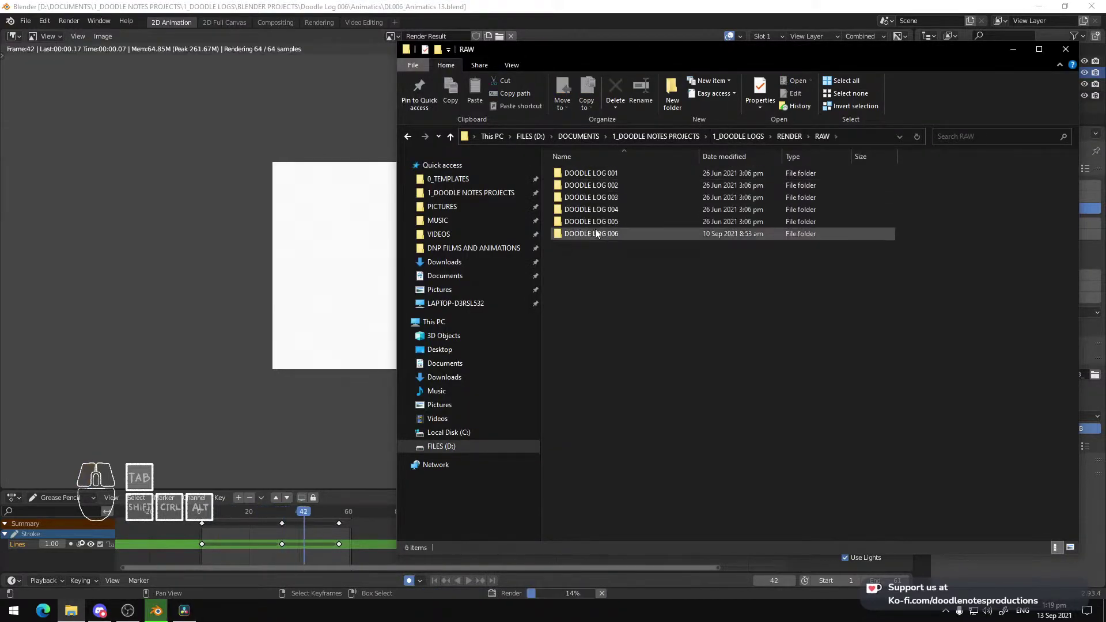
pyautogui.doubleClick(594, 233)
pyautogui.doubleClick(594, 185)
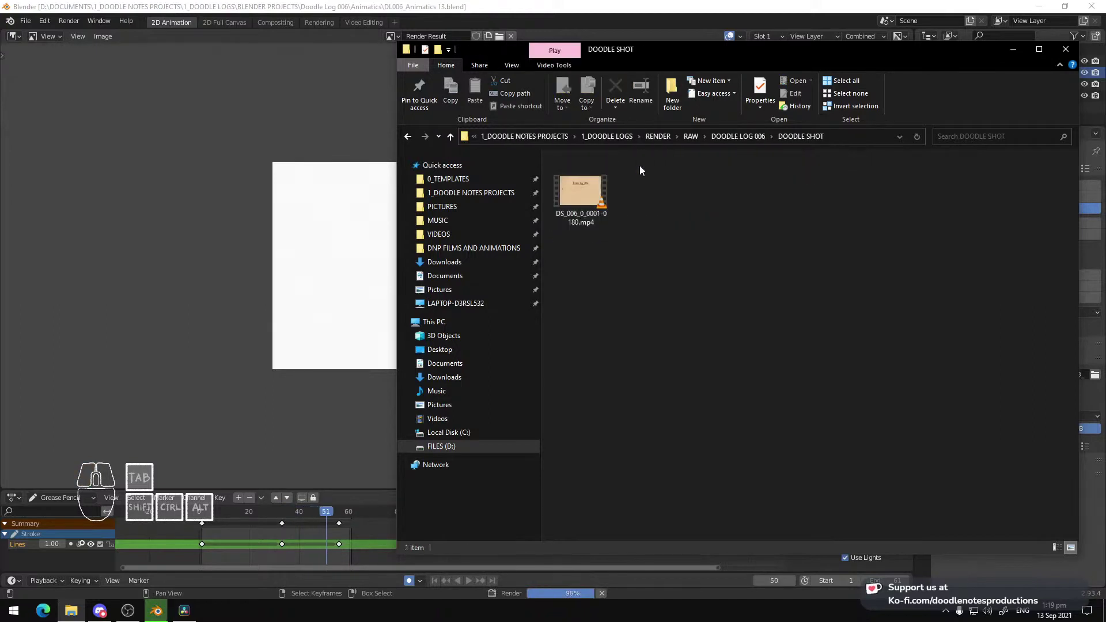
pyautogui.click(743, 136)
pyautogui.doubleClick(580, 173)
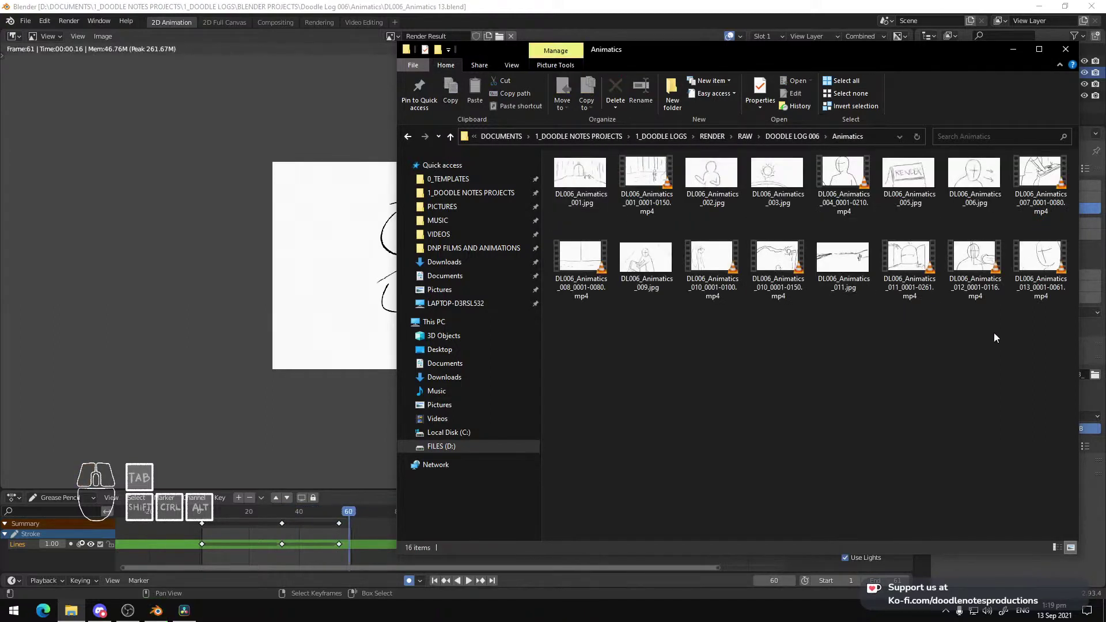
# Switch back to Blender, close the render result and save the project
pyautogui.hotkey('alt', 'Tab')
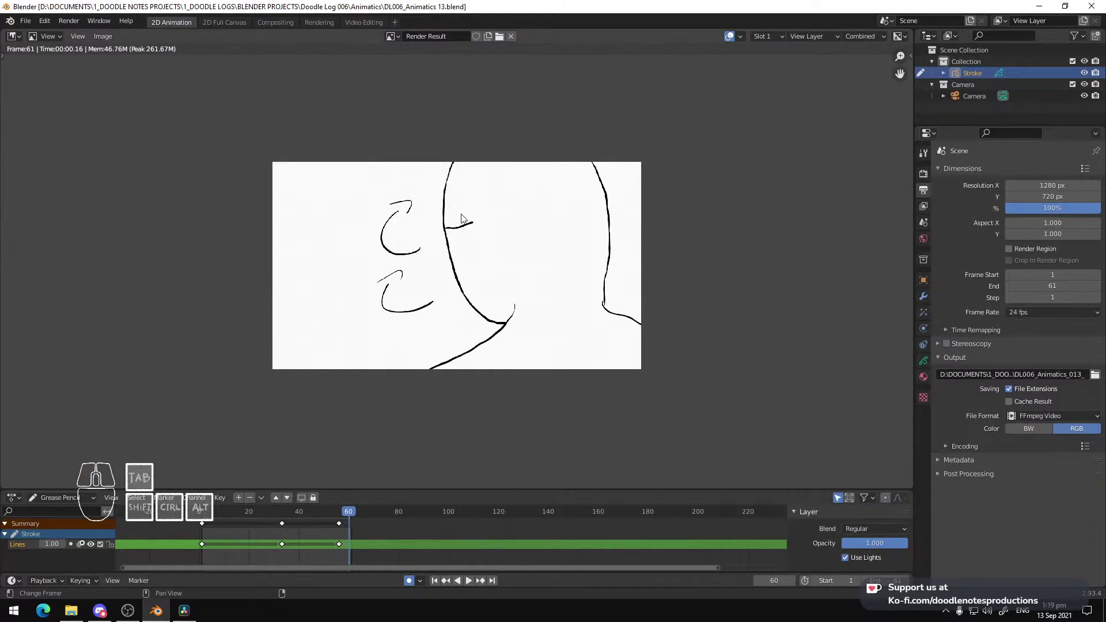
pyautogui.press('Escape')
pyautogui.hotkey('ctrl', 's')
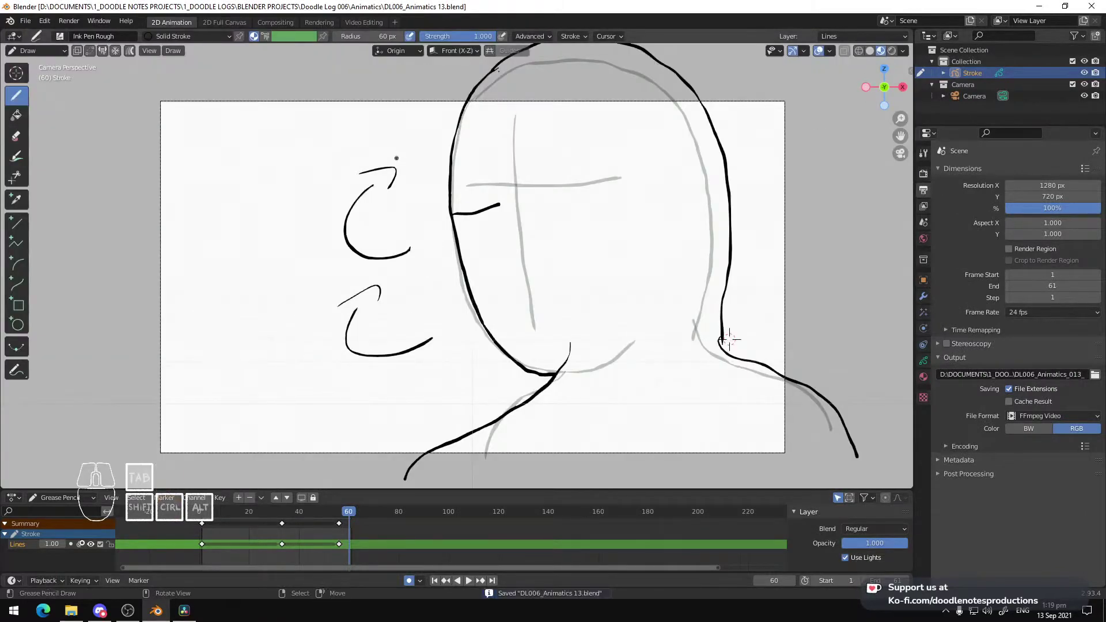
# Place DL006_Animatics_013_0001-0061.mp4 from File Explorer on DaVinci Resolve's Video 1 track, directly after the Animatics 12 clip
pyautogui.hotkey('alt', 'Tab')
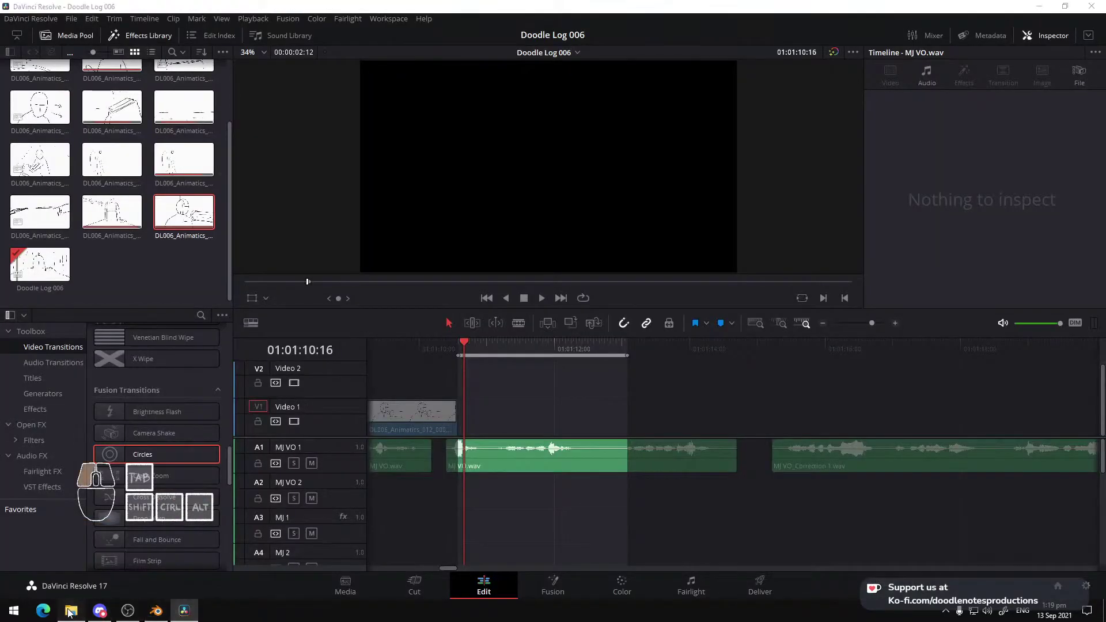
pyautogui.hotkey('alt', 'Tab')
pyautogui.moveTo(1040, 259)
pyautogui.mouseDown()
pyautogui.moveTo(89, 262)
pyautogui.moveTo(288, 375)
pyautogui.moveTo(461, 416)
pyautogui.mouseUp()
# Play the timeline repeatedly from the end of the Animatics 12 clip to check the new clip against the voice-over
pyautogui.click(447, 345)
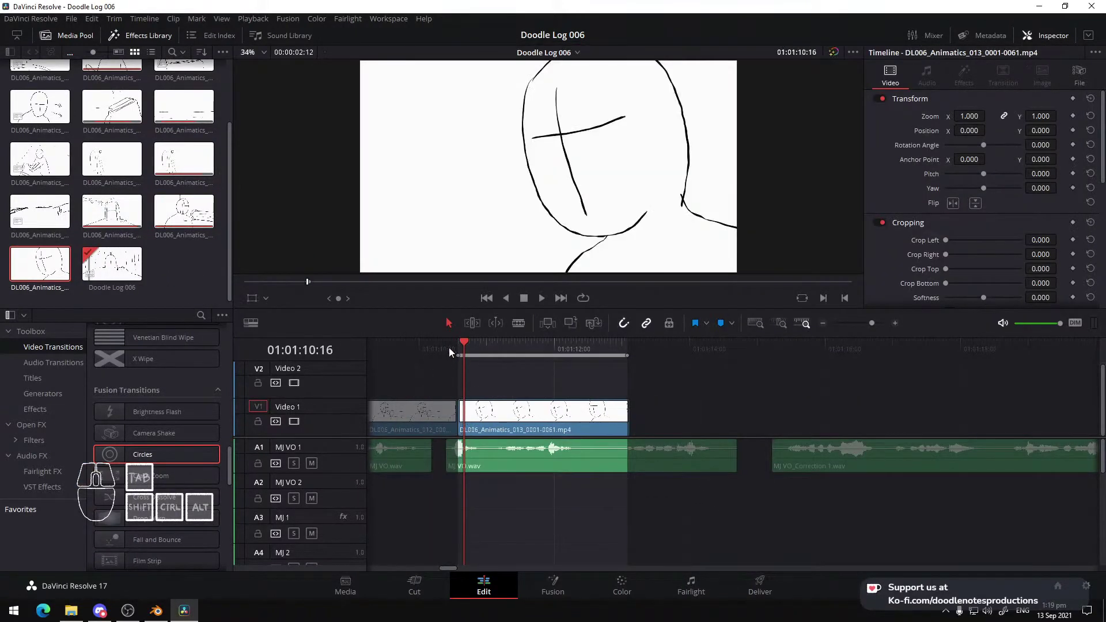
pyautogui.press('space')
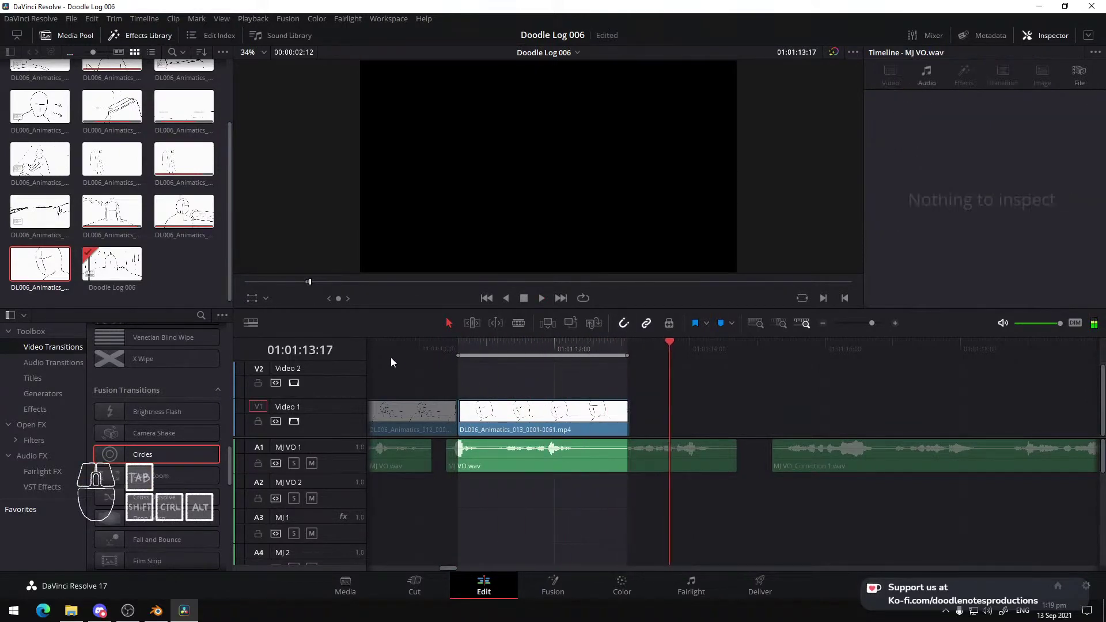
pyautogui.click(392, 354)
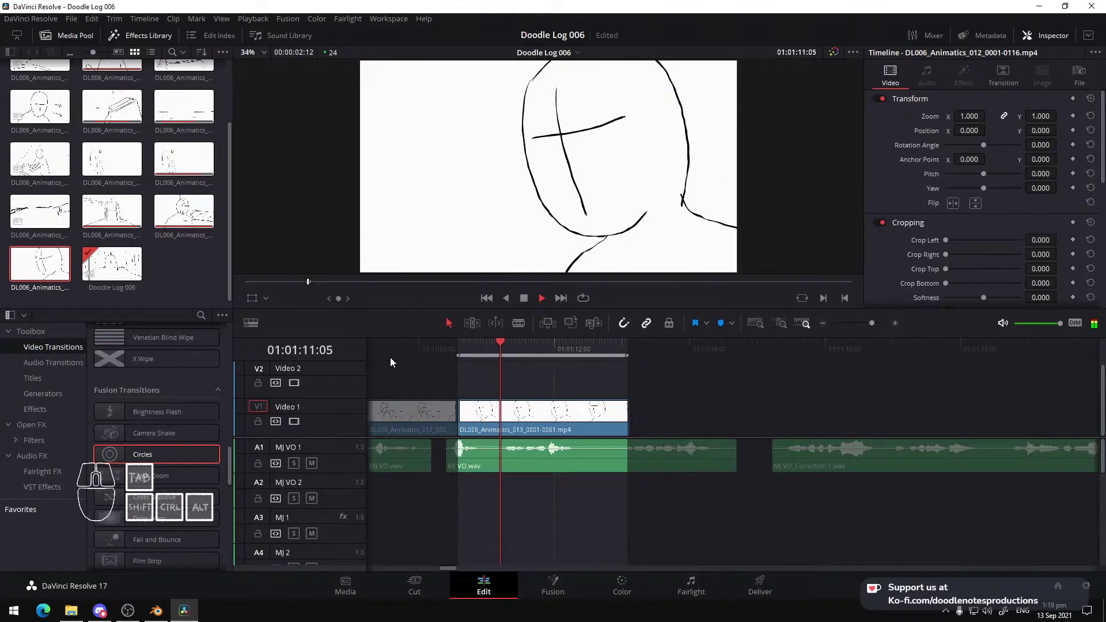
pyautogui.press('space')
pyautogui.click(399, 356)
pyautogui.press('space')
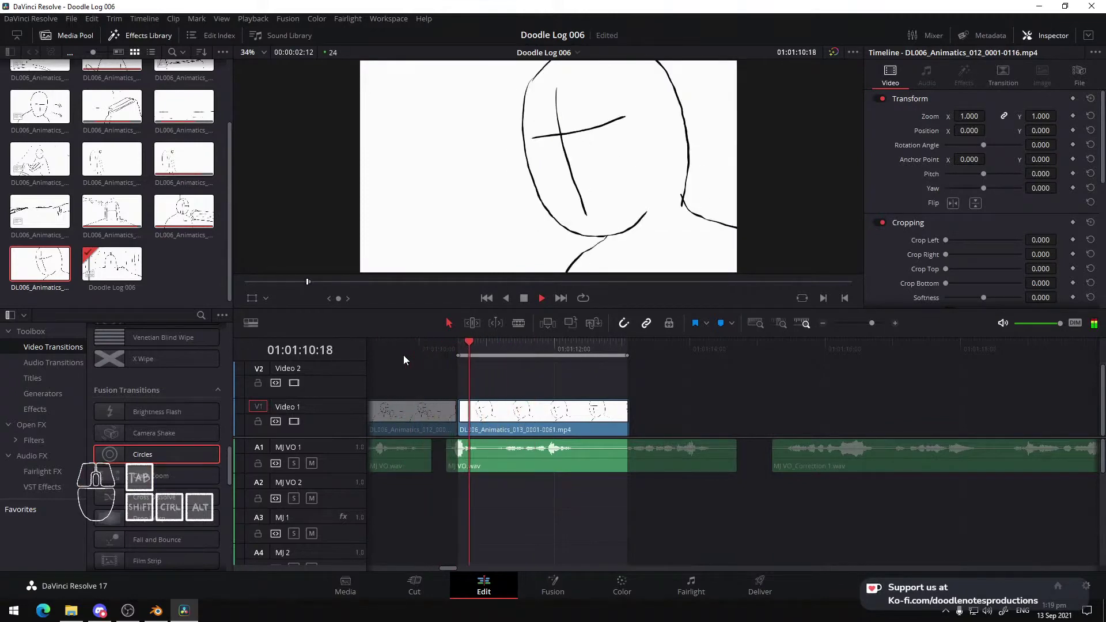
pyautogui.click(403, 355)
pyautogui.moveTo(404, 355)
pyautogui.mouseDown()
pyautogui.moveTo(379, 352)
pyautogui.moveTo(403, 355)
pyautogui.mouseUp()
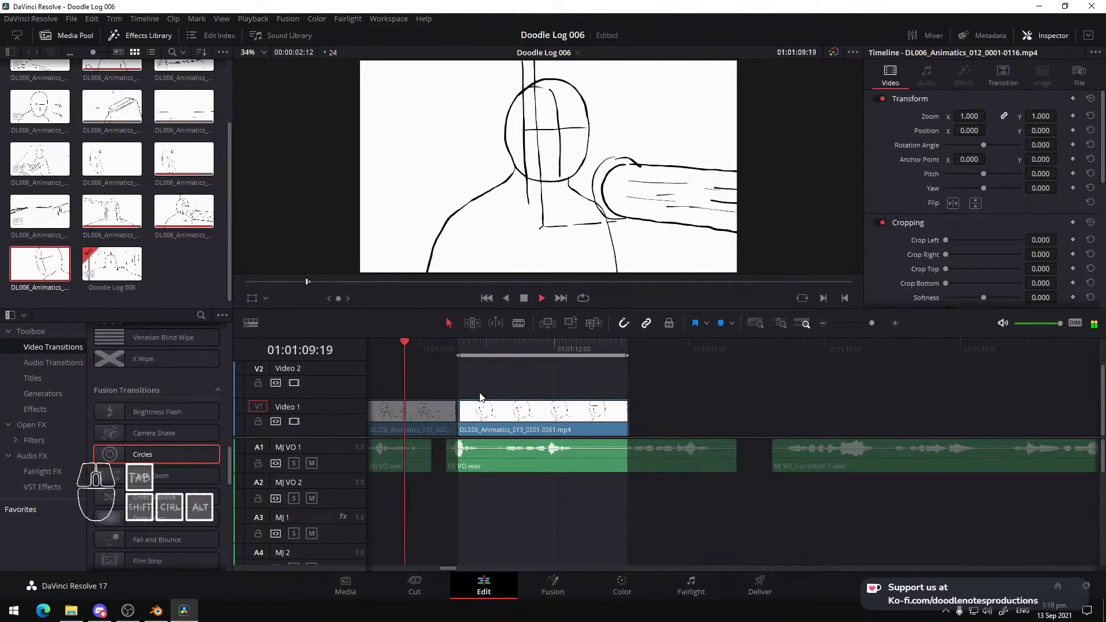
pyautogui.press('space')
# Play from 01:01:07:20 and again from closer to the cut to review how both animatic clips flow together
pyautogui.hscroll(-5, 481, 397)
pyautogui.click(445, 349)
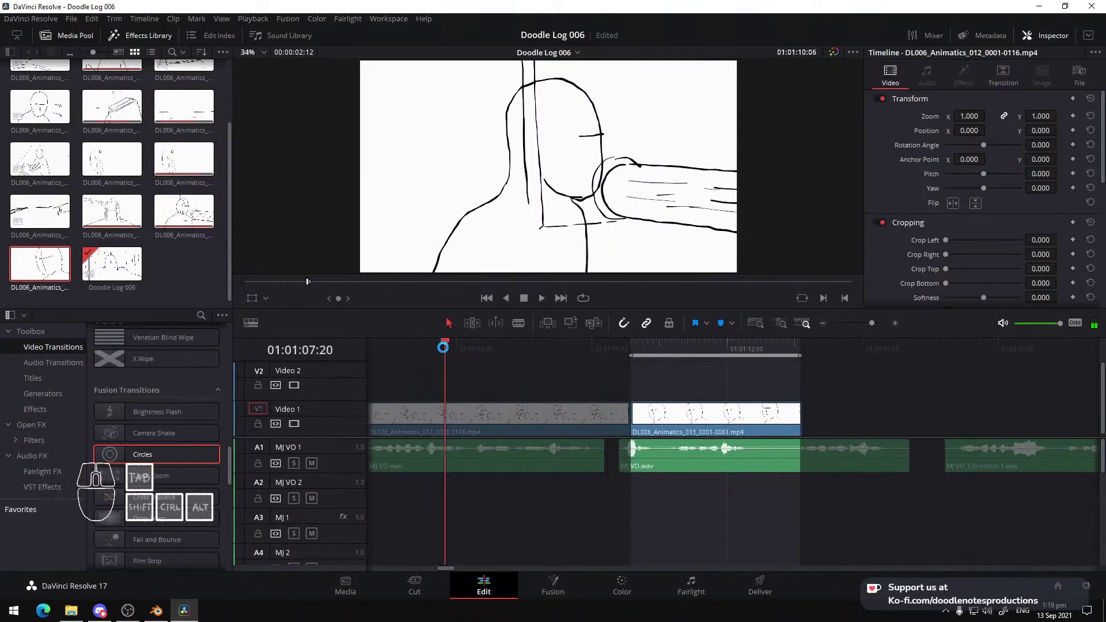
pyautogui.press('space')
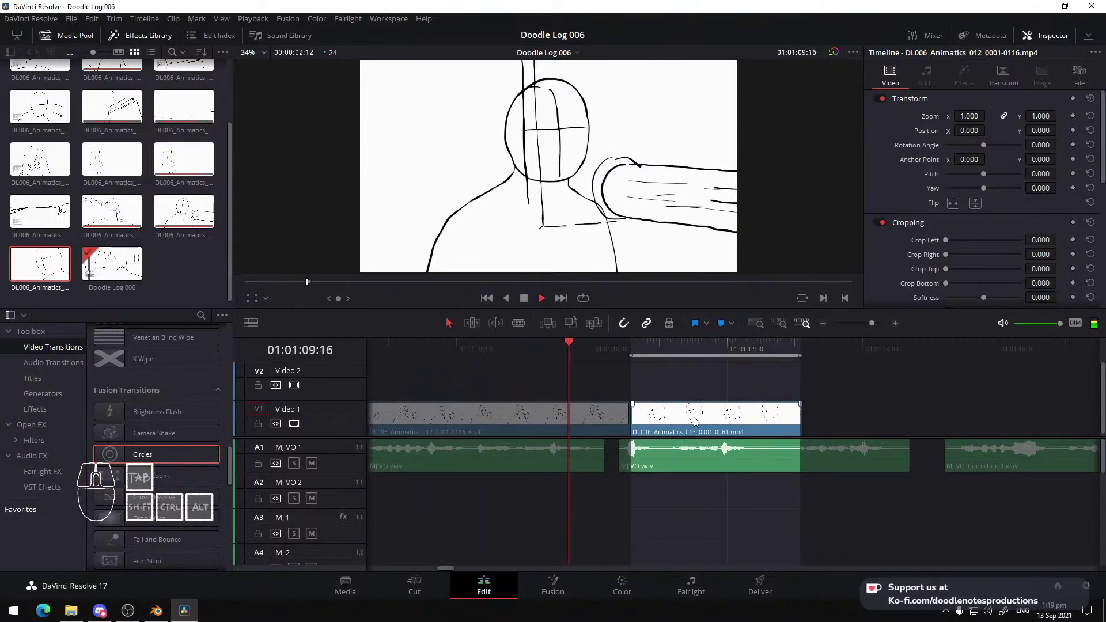
pyautogui.press('space')
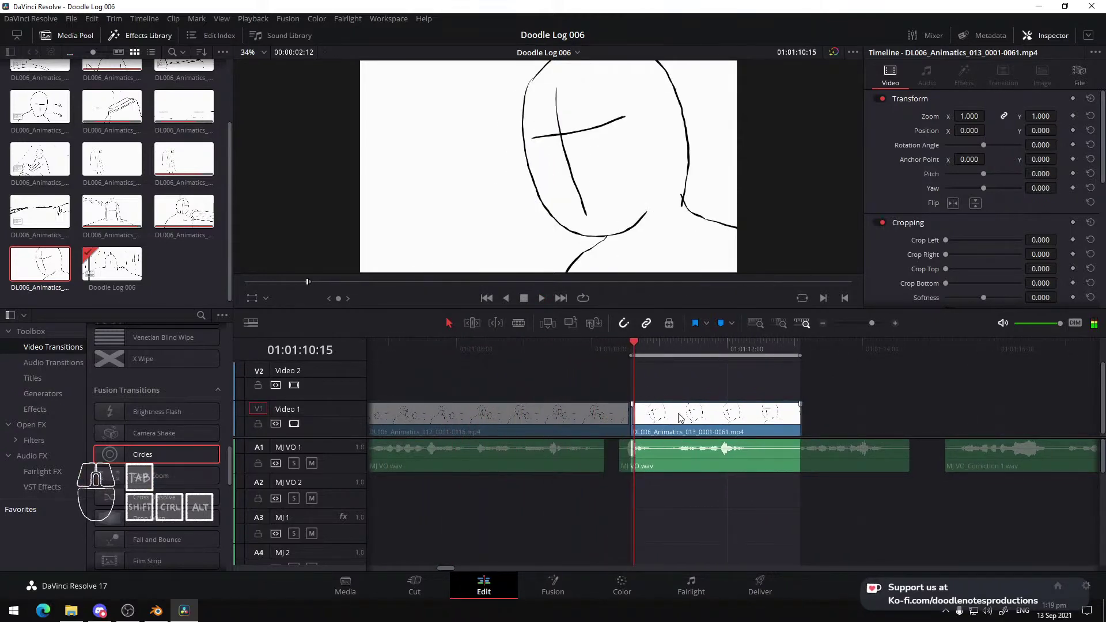
pyautogui.click(538, 348)
pyautogui.press('space')
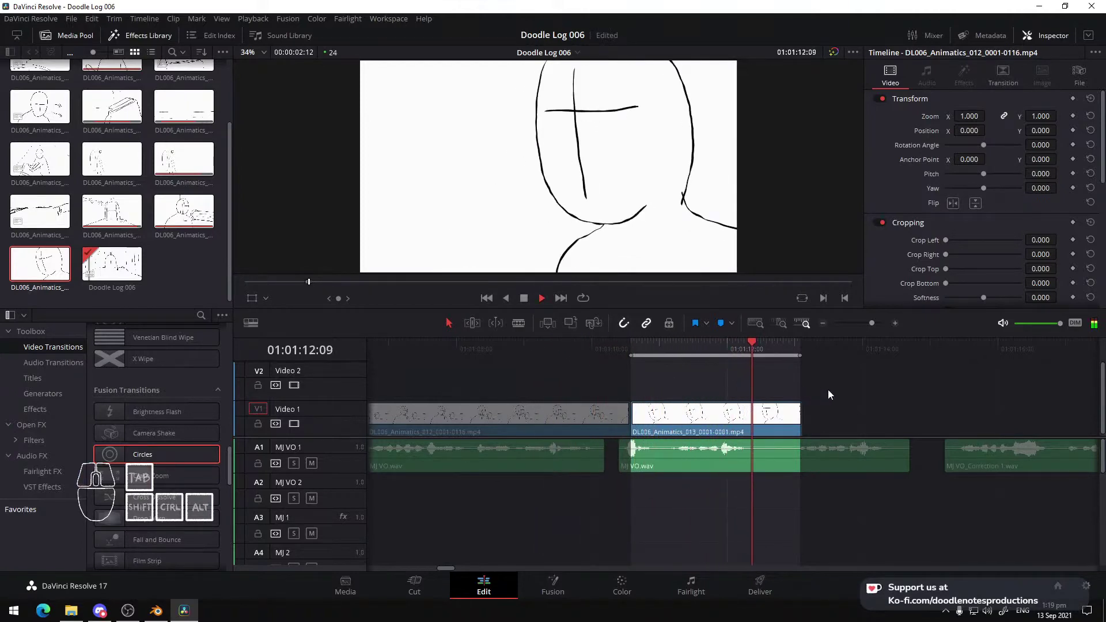
pyautogui.press('space')
# Play past the end of the Animatics 13 clip and set the timeline range's out point to 01:01:15:03
pyautogui.hscroll(5, 434, 452)
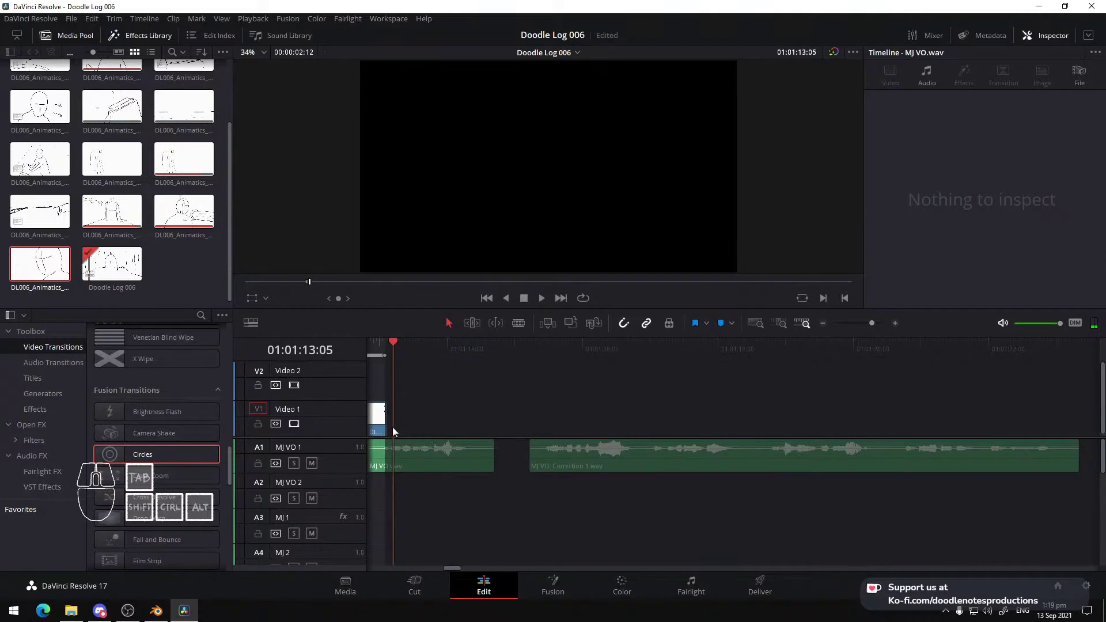
pyautogui.hscroll(-2, 393, 427)
pyautogui.press('space')
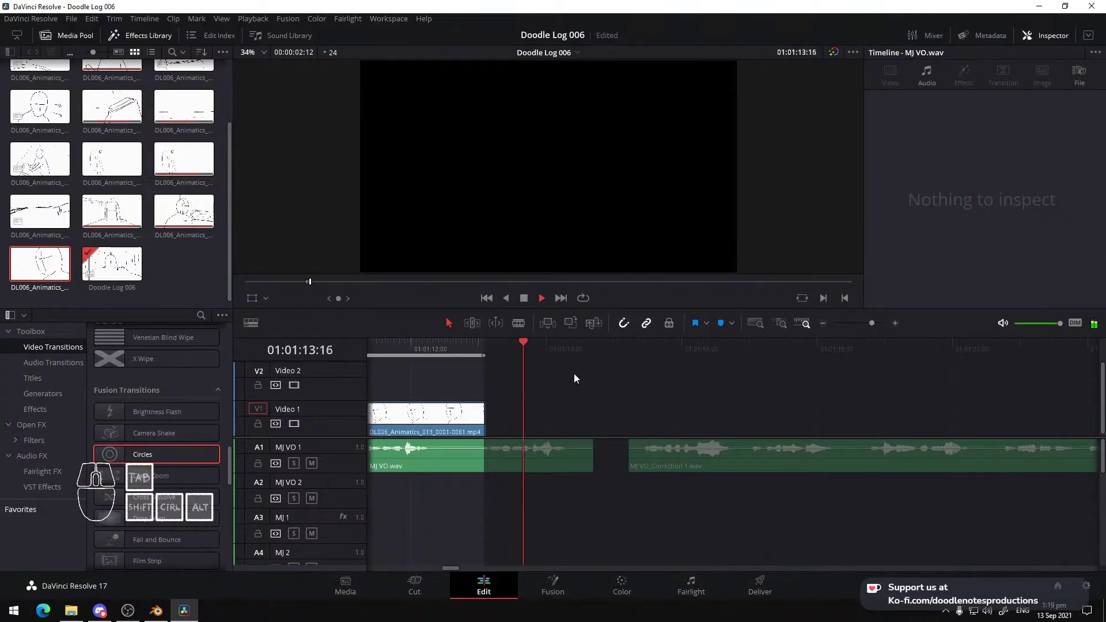
pyautogui.press('space')
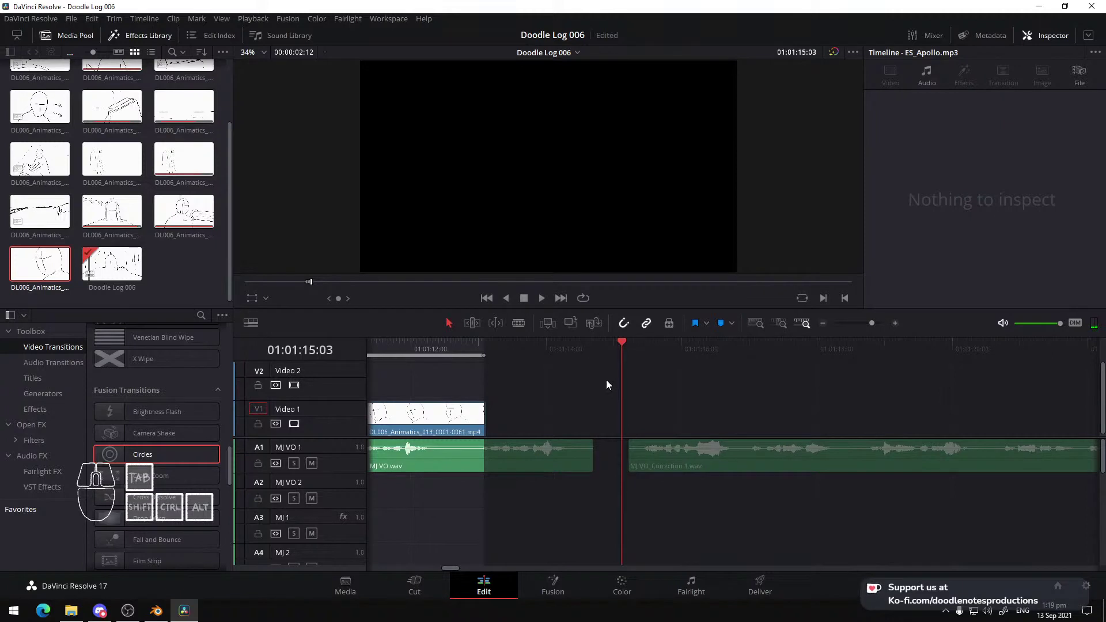
pyautogui.hotkey('ctrl', 'z')
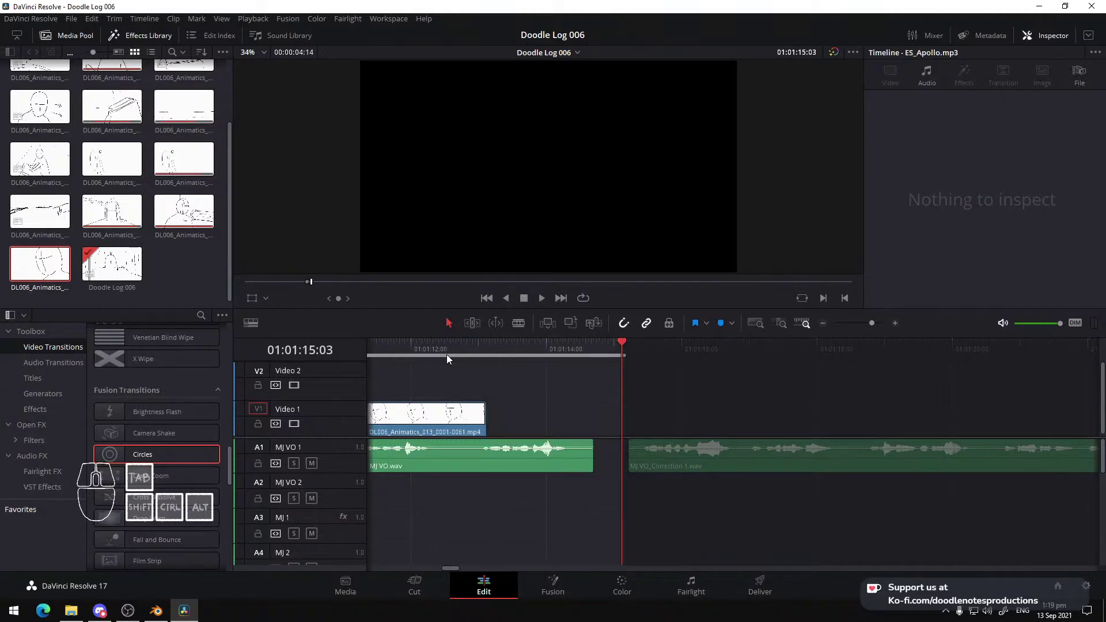
# Play the voice-over from near the end of the Animatics 13 clip, then step back frame by frame toward the clip's end
pyautogui.click(443, 354)
pyautogui.press('space')
pyautogui.click(465, 354)
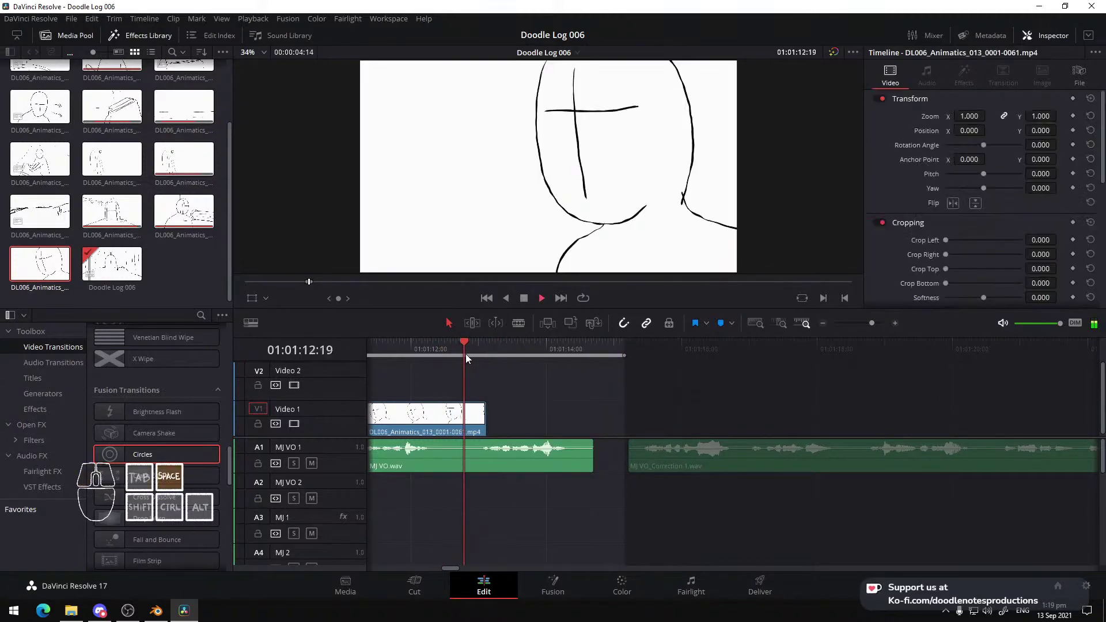
pyautogui.hotkey('ctrl', 'b')
pyautogui.press('Down')
pyautogui.press('Left')
pyautogui.press('Left')
pyautogui.press('Left')
pyautogui.press('Left')
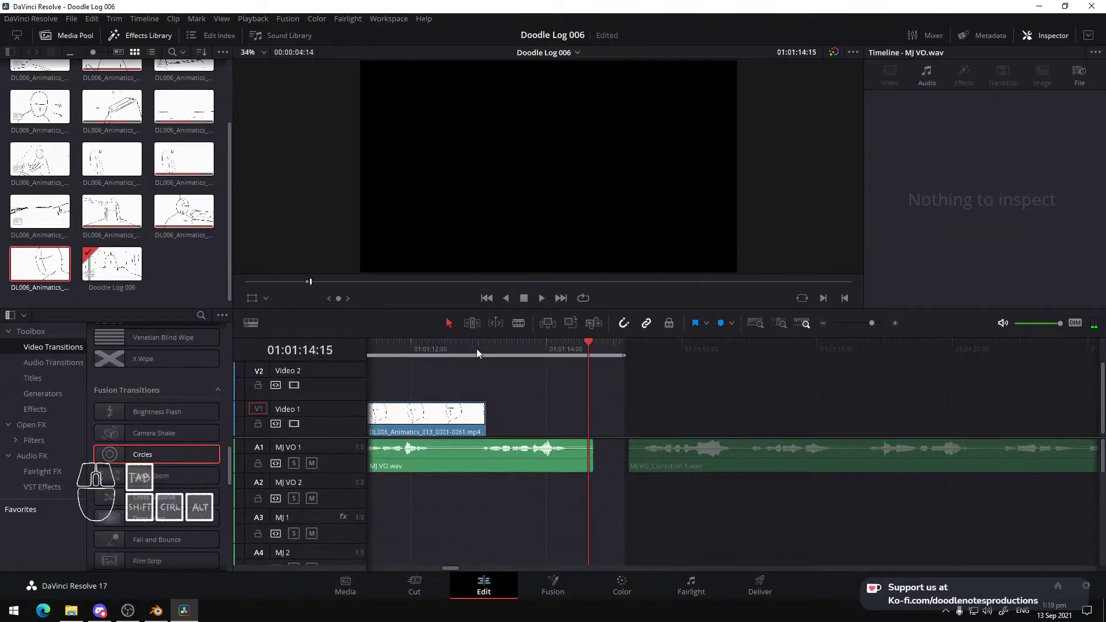
pyautogui.press('Left')
pyautogui.press('Left')
pyautogui.press('Left')
pyautogui.press('Left')
pyautogui.press('Left')
pyautogui.press('Left')
pyautogui.press('Left')
pyautogui.press('Left')
pyautogui.press('Left')
pyautogui.press('Left')
pyautogui.press('Left')
pyautogui.press('Left')
pyautogui.press('Left')
pyautogui.press('Left')
pyautogui.press('Left')
pyautogui.press('Left')
pyautogui.press('Left')
pyautogui.press('Left')
pyautogui.press('Left')
pyautogui.press('Left')
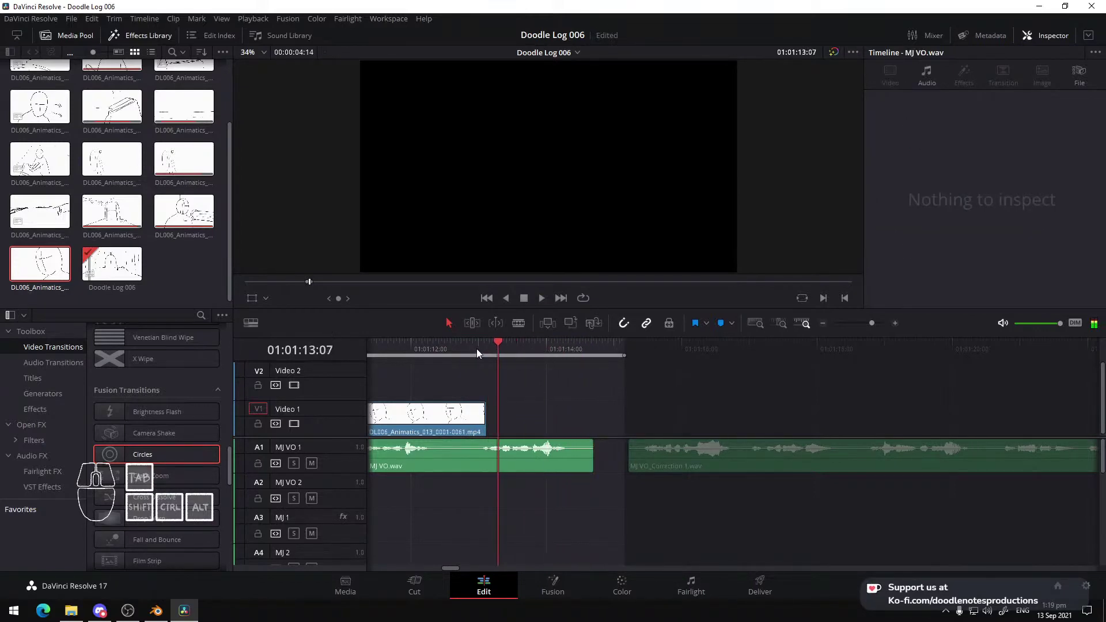
# Set the timeline range's in point to 01:01:13:03, right at the end of the Animatics 13 clip
pyautogui.press('Up')
pyautogui.press('Down')
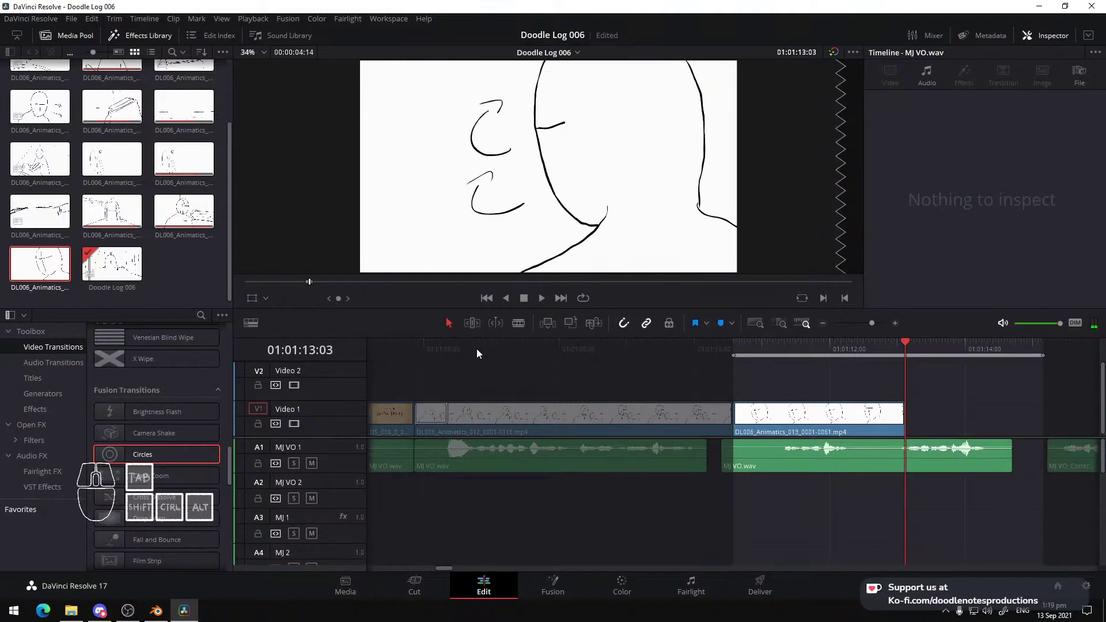
pyautogui.press('Left')
pyautogui.press('Right')
pyautogui.press('Up')
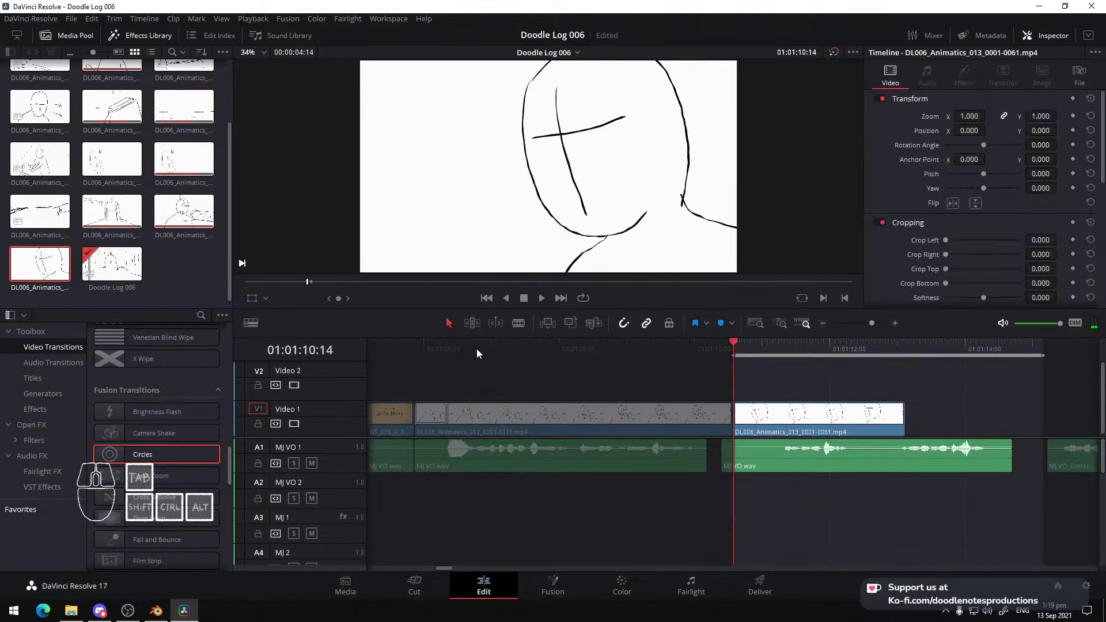
pyautogui.press('Down')
pyautogui.press('Right')
pyautogui.press('Left')
pyautogui.press('Left')
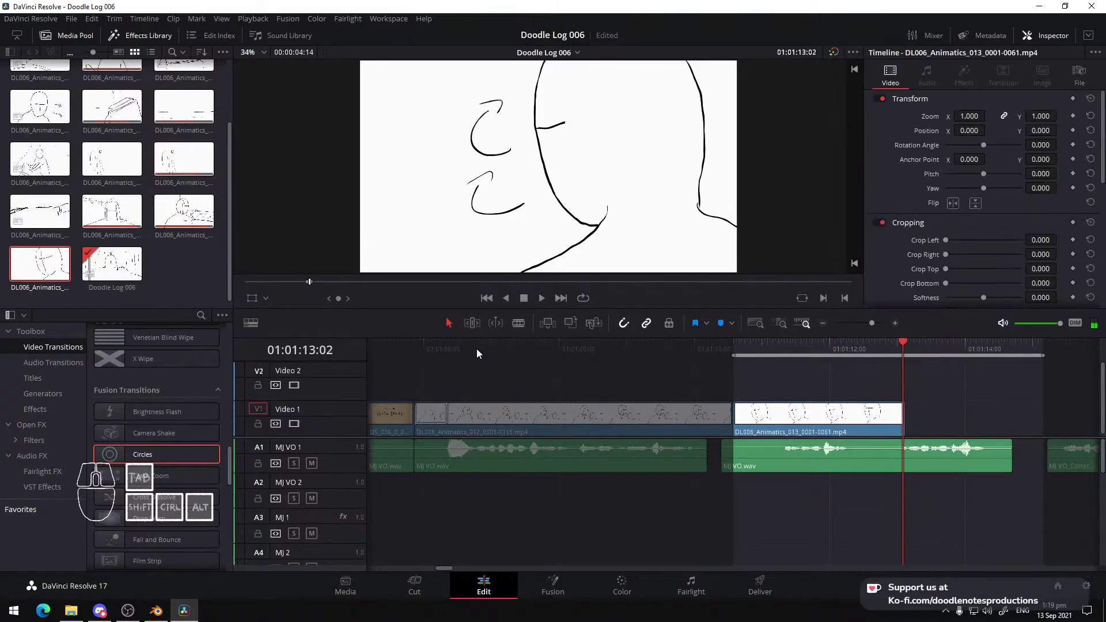
pyautogui.press('Right')
pyautogui.press('Right')
pyautogui.press('Left')
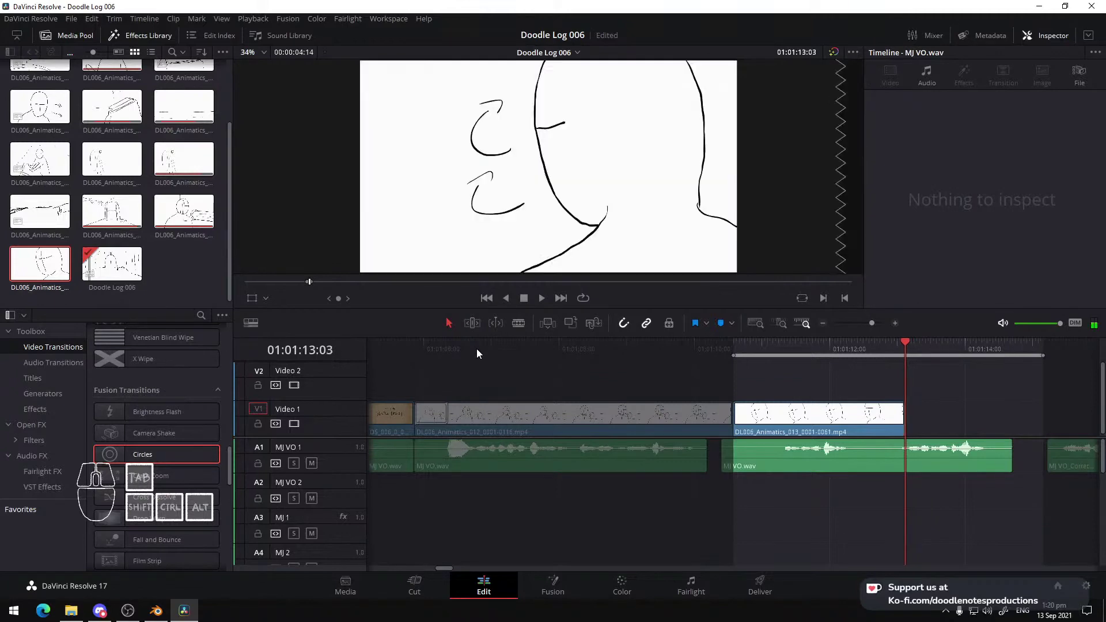
pyautogui.hotkey('ctrl', 'b')
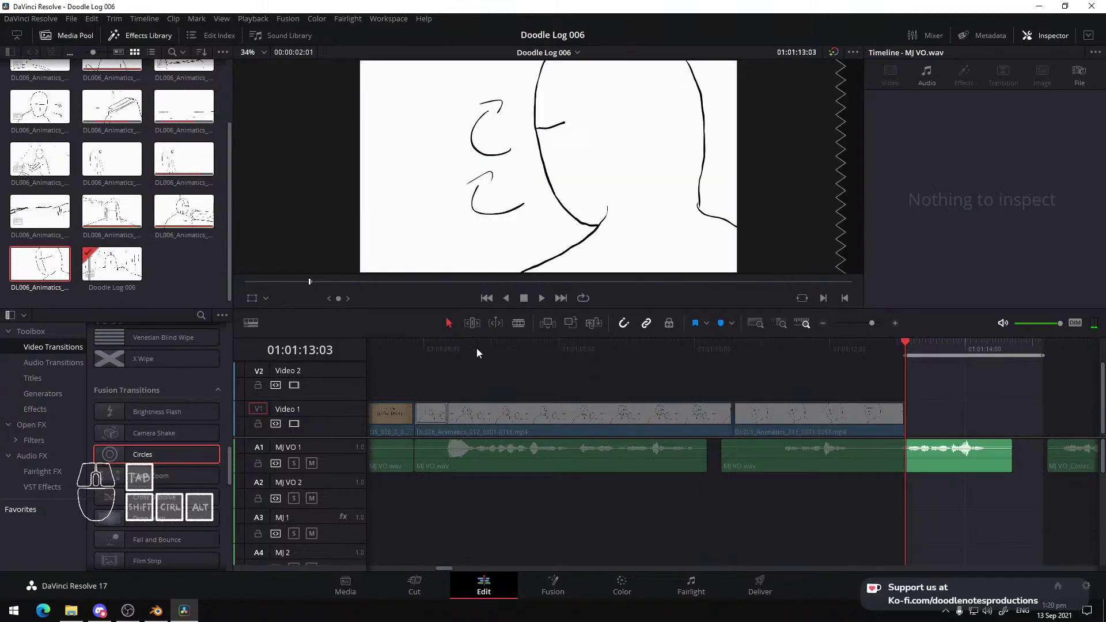
# Compare the frames around the cut, settle the in point at 01:01:13:03 and save the project
pyautogui.keyDown('ctrl'); pyautogui.scroll(-5, 645, 379); pyautogui.keyUp('ctrl')
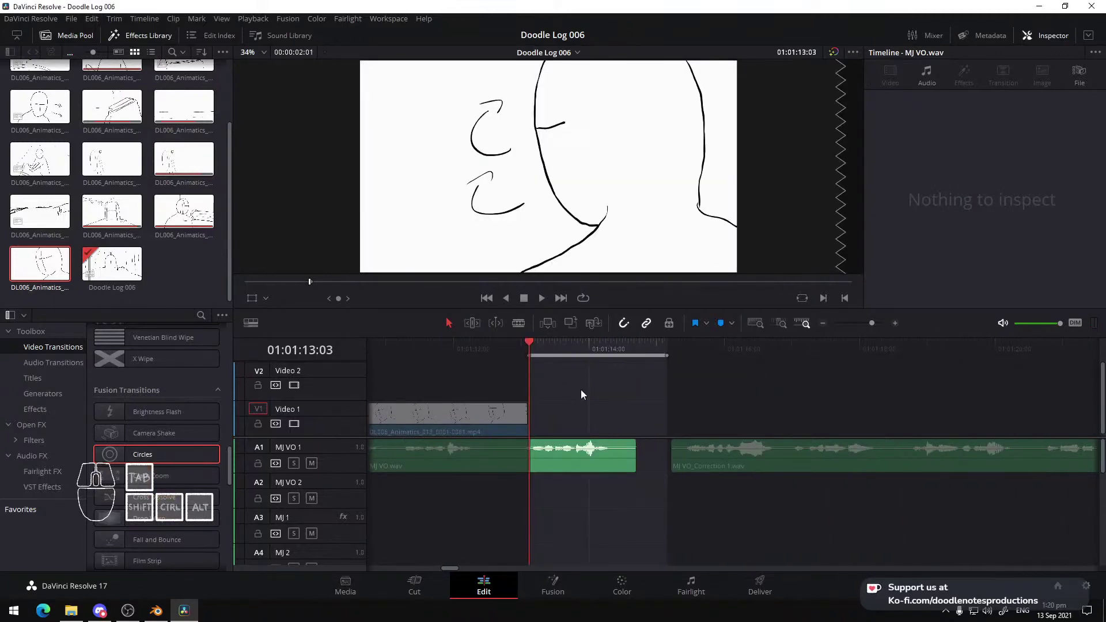
pyautogui.press('Right')
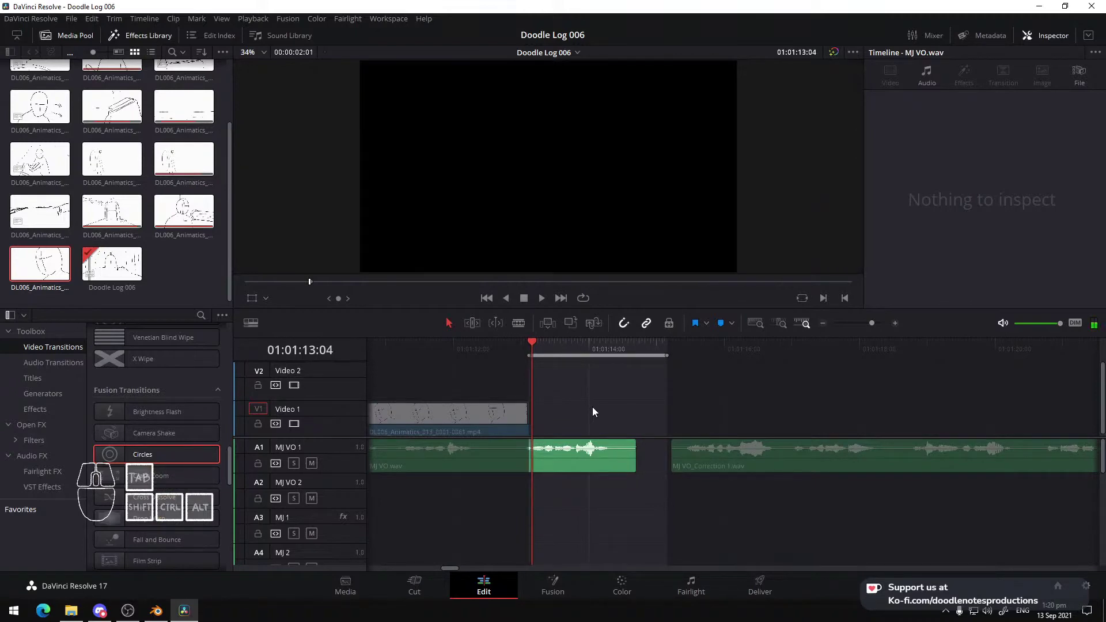
pyautogui.press('Left')
pyautogui.press('Right')
pyautogui.press('Left')
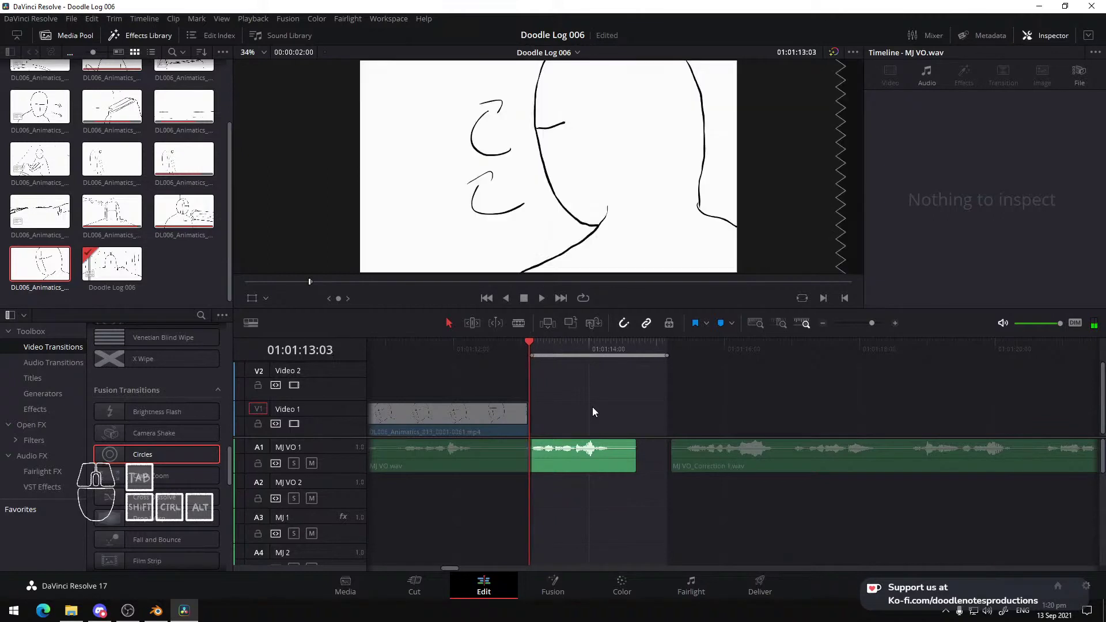
pyautogui.press(',')
pyautogui.hotkey('ctrl', 's')
# Render the in/out range as DL006_Animatics_14_ref, remove the job from the render queue and return to the Edit page
pyautogui.click(774, 582)
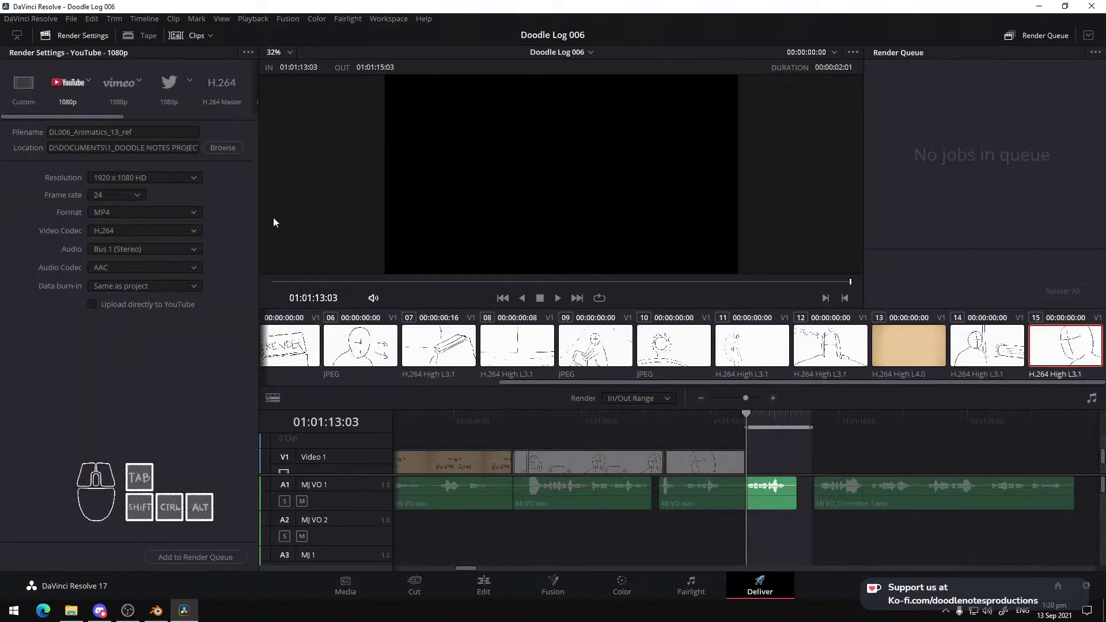
pyautogui.click(118, 131)
pyautogui.click(195, 557)
pyautogui.click(1059, 291)
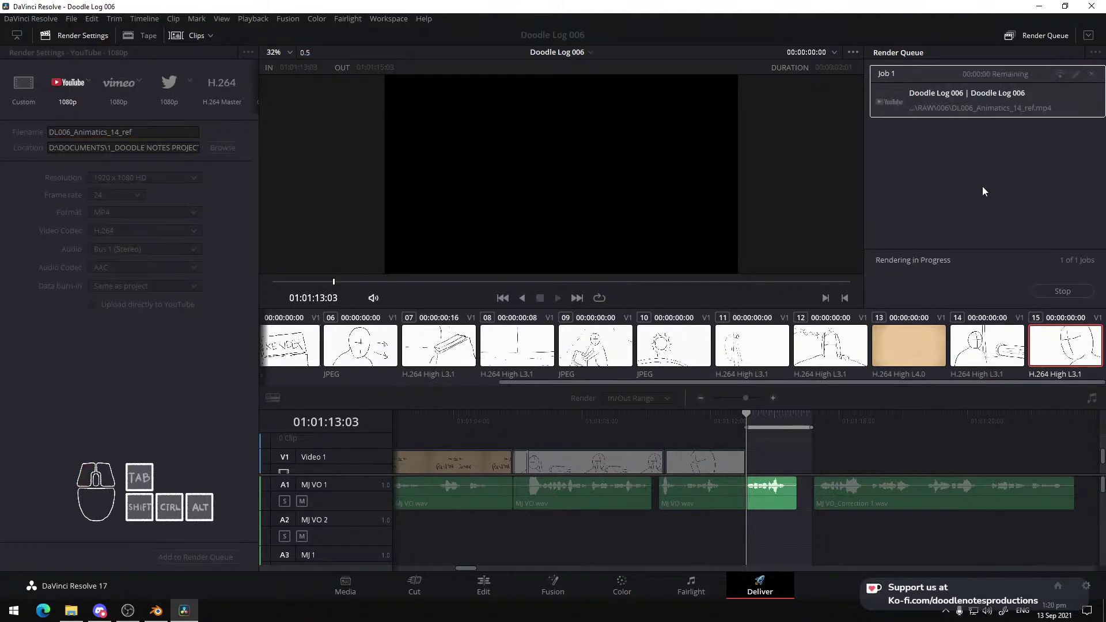
pyautogui.click(1092, 74)
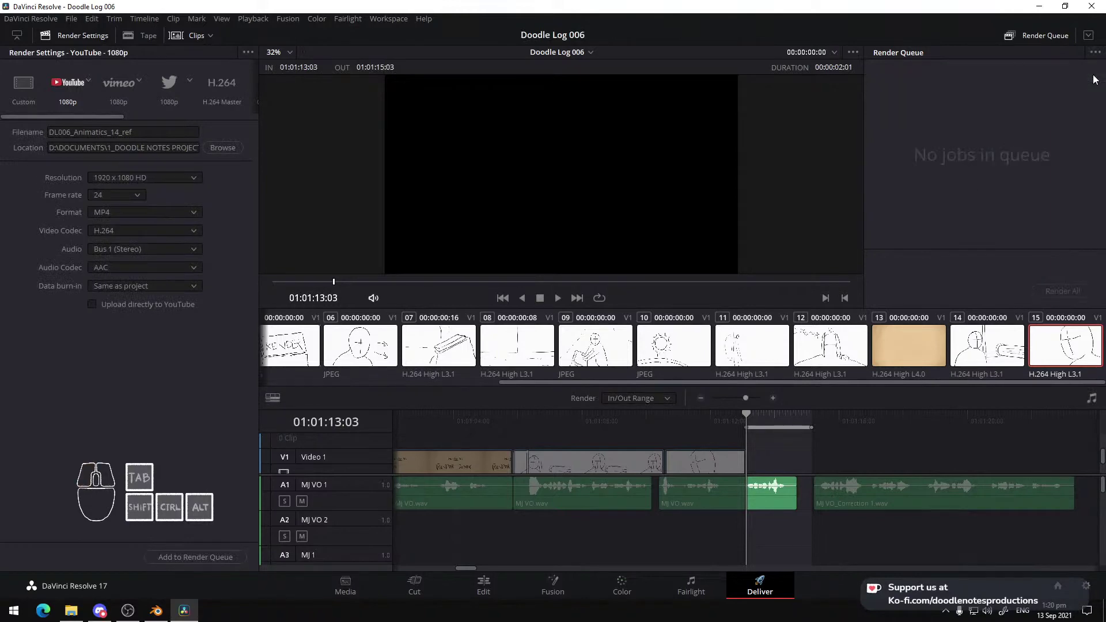
pyautogui.click(483, 585)
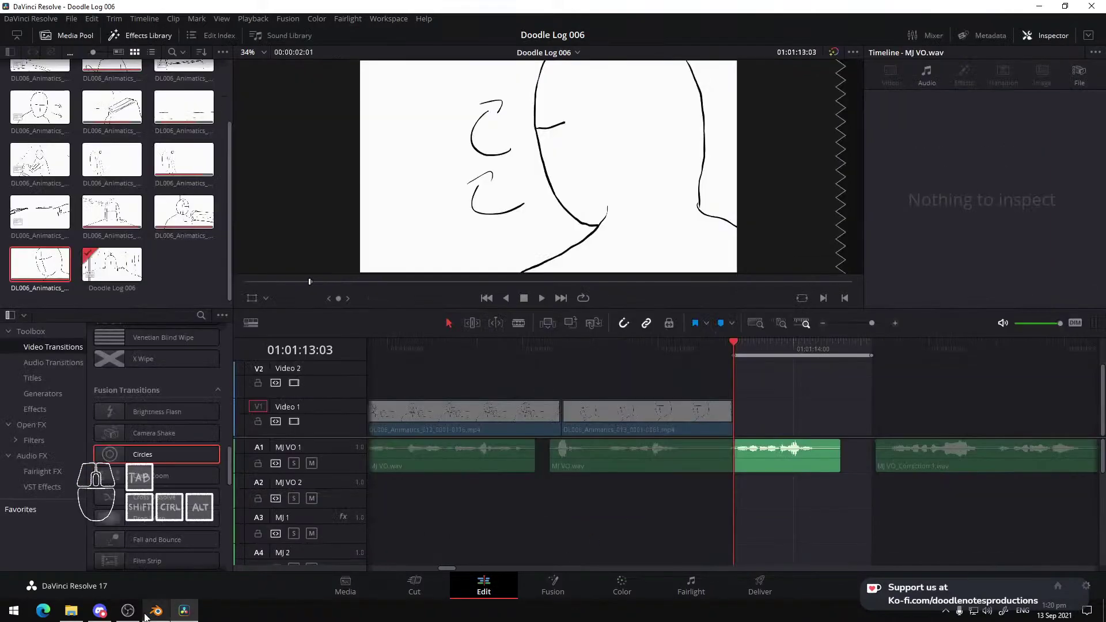
# Switch to Blender, save the current project and save a copy of it as DL006_Animatics 14.blend
pyautogui.click(73, 612)
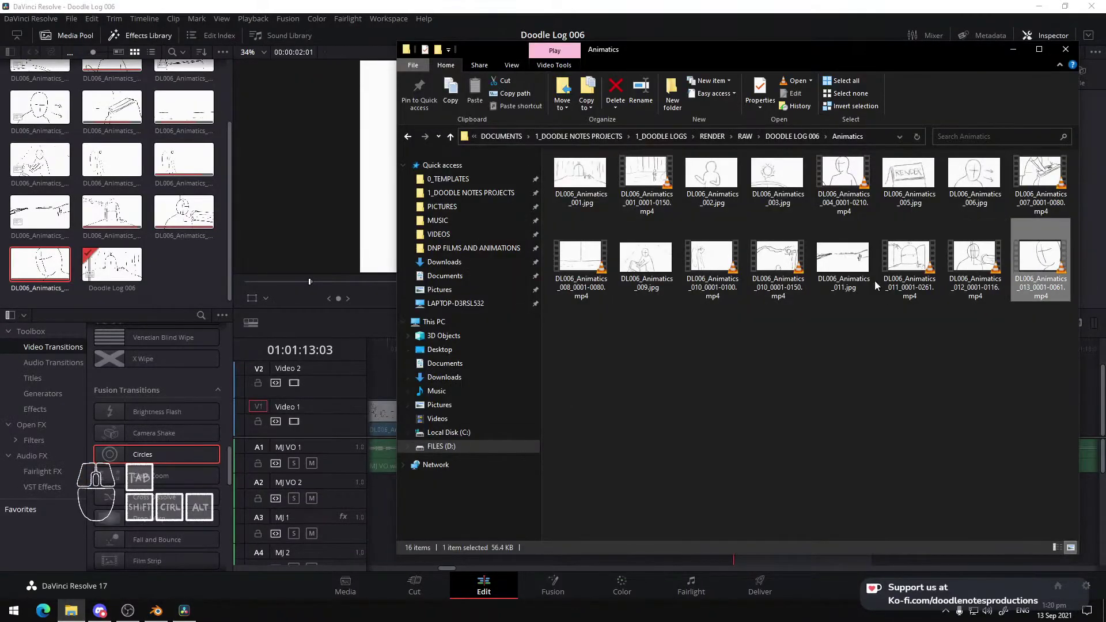
pyautogui.click(157, 610)
pyautogui.hotkey('ctrl', 's')
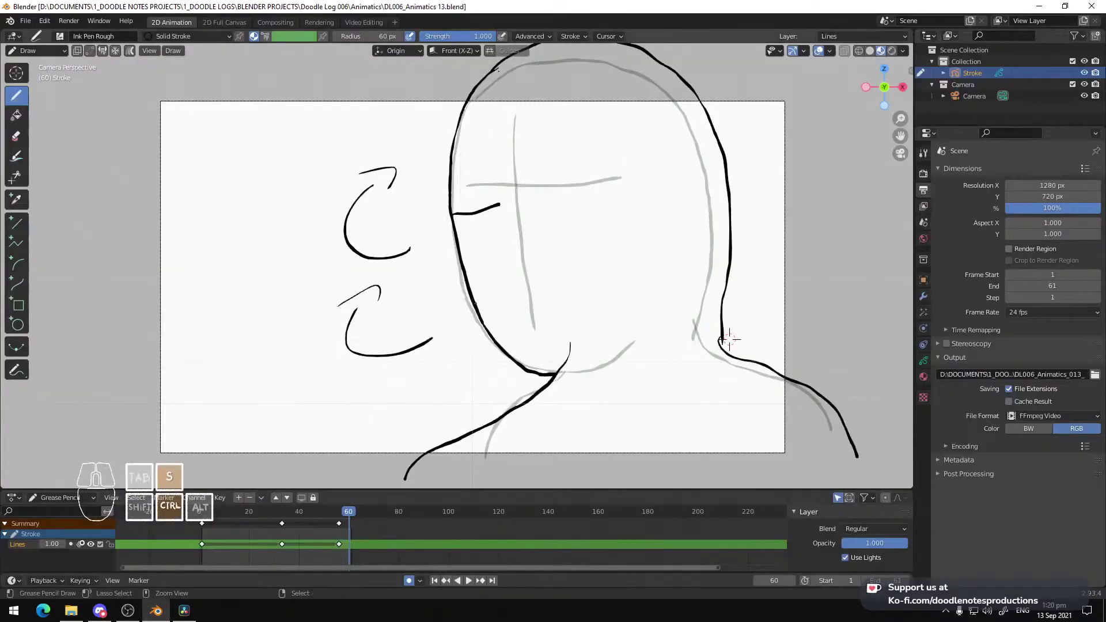
pyautogui.hotkey('ctrl', 'shift', 's')
pyautogui.click(241, 575)
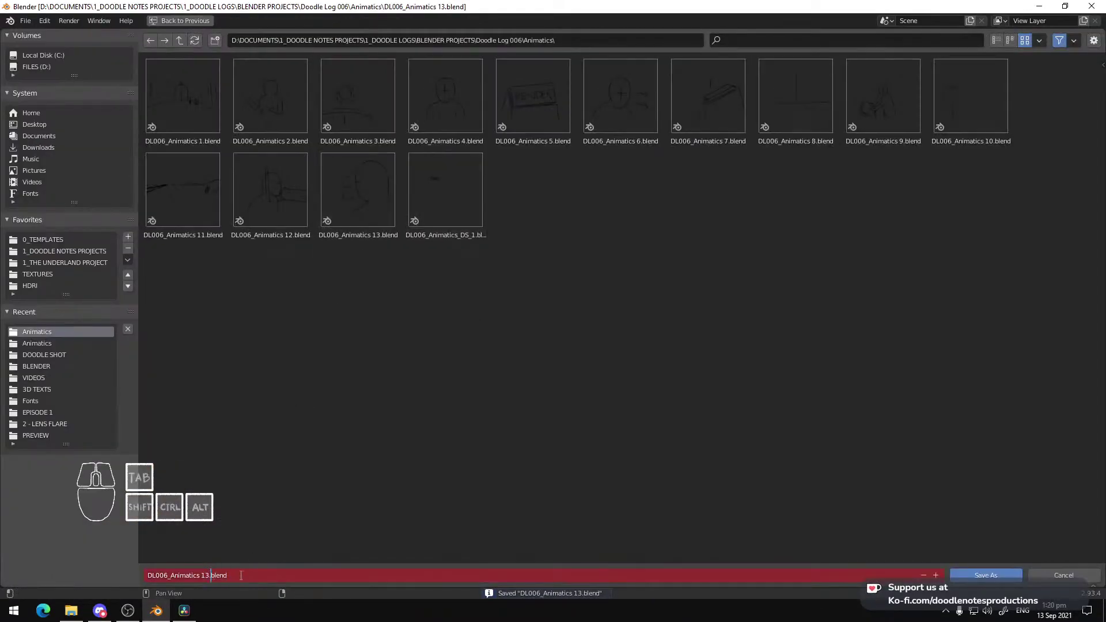
pyautogui.write('4')
pyautogui.press('Return')
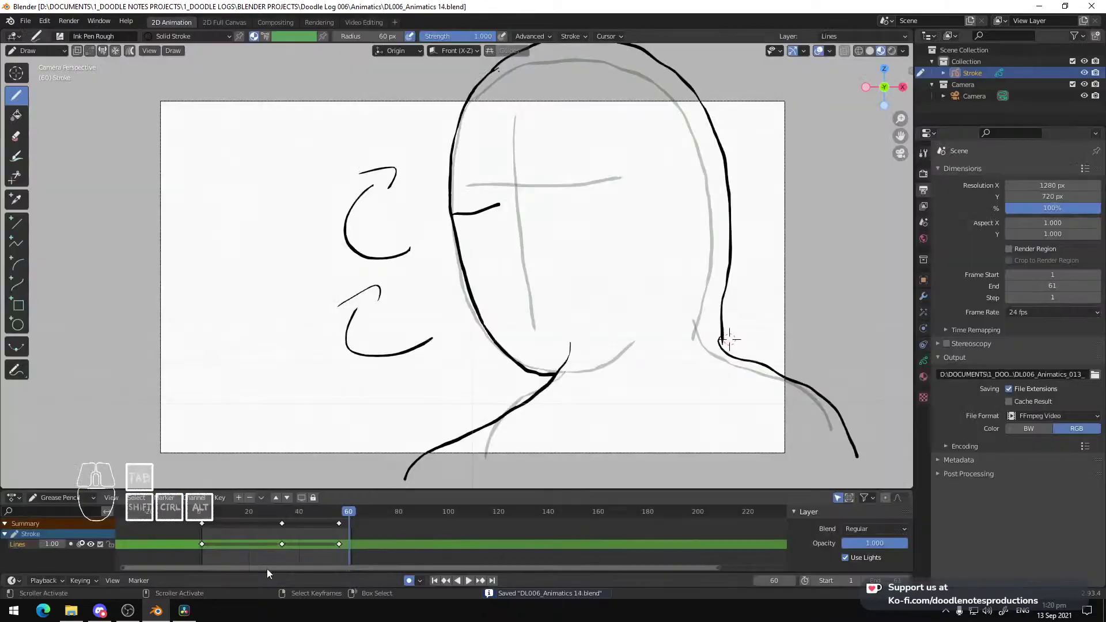
# Locate DL006_Animatics_14_ref.mp4 in the 1_DOODLE LOGS RAW 006 folder in File Explorer and return to Blender
pyautogui.click(71, 610)
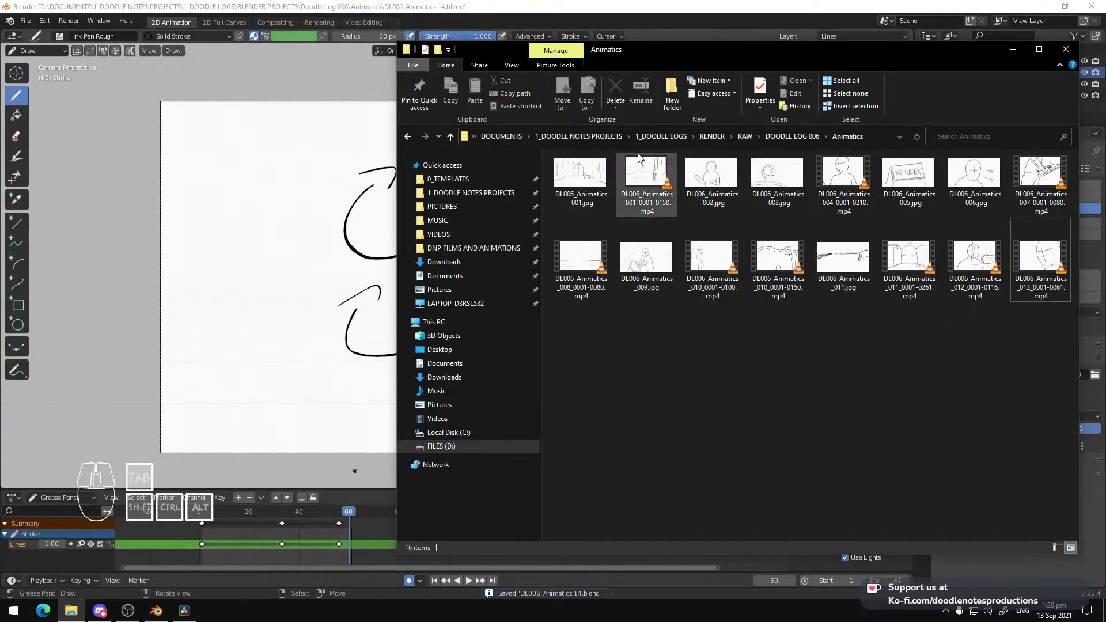
pyautogui.click(674, 138)
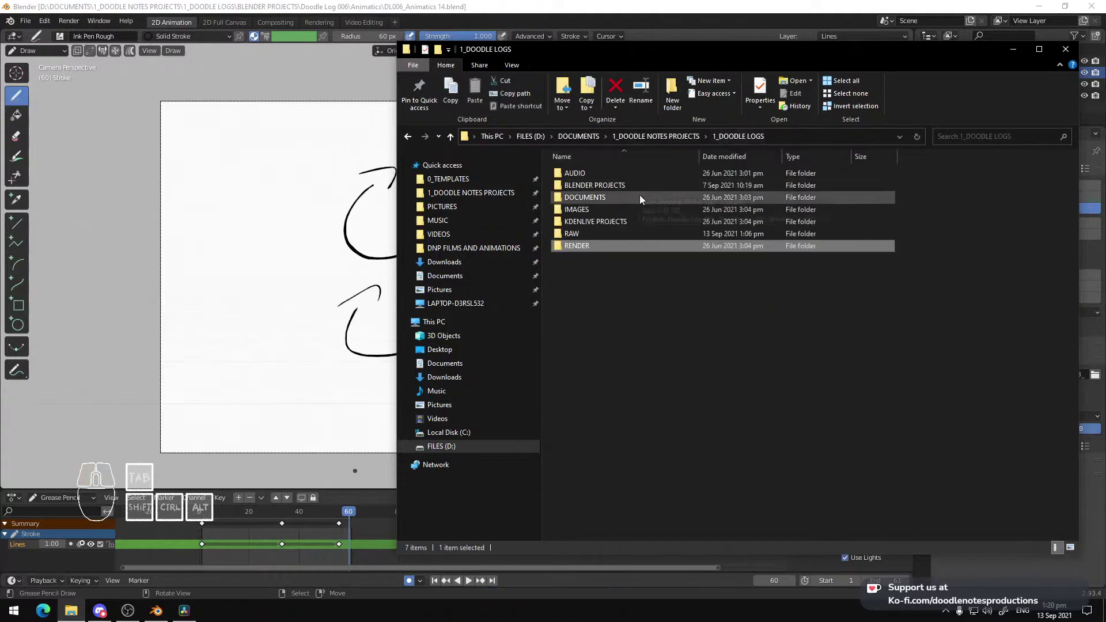
pyautogui.doubleClick(582, 233)
pyautogui.doubleClick(567, 197)
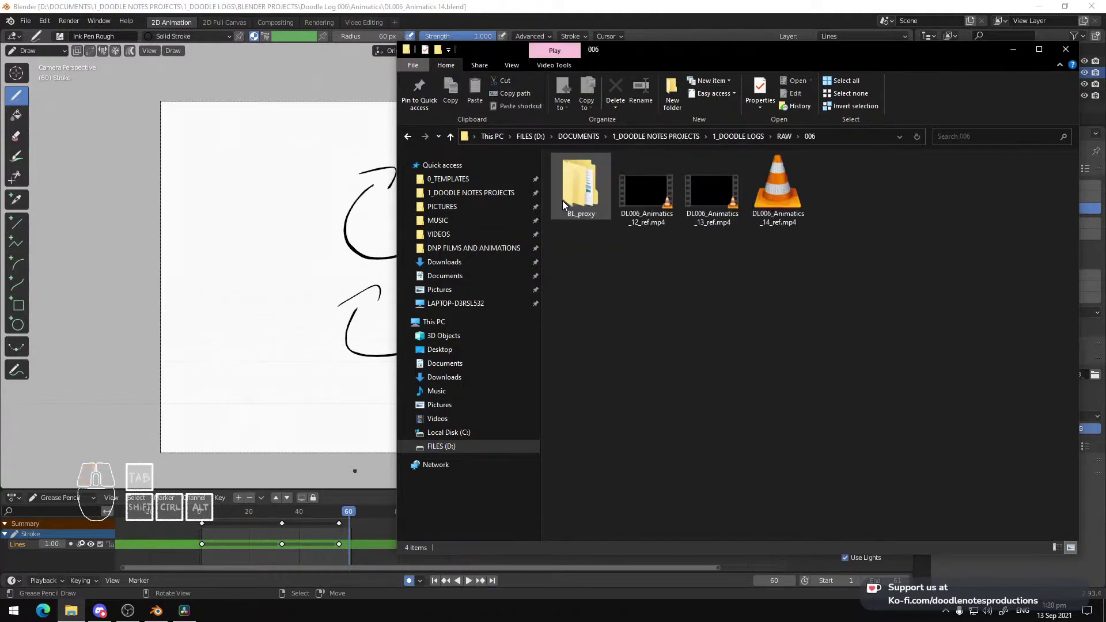
pyautogui.click(777, 205)
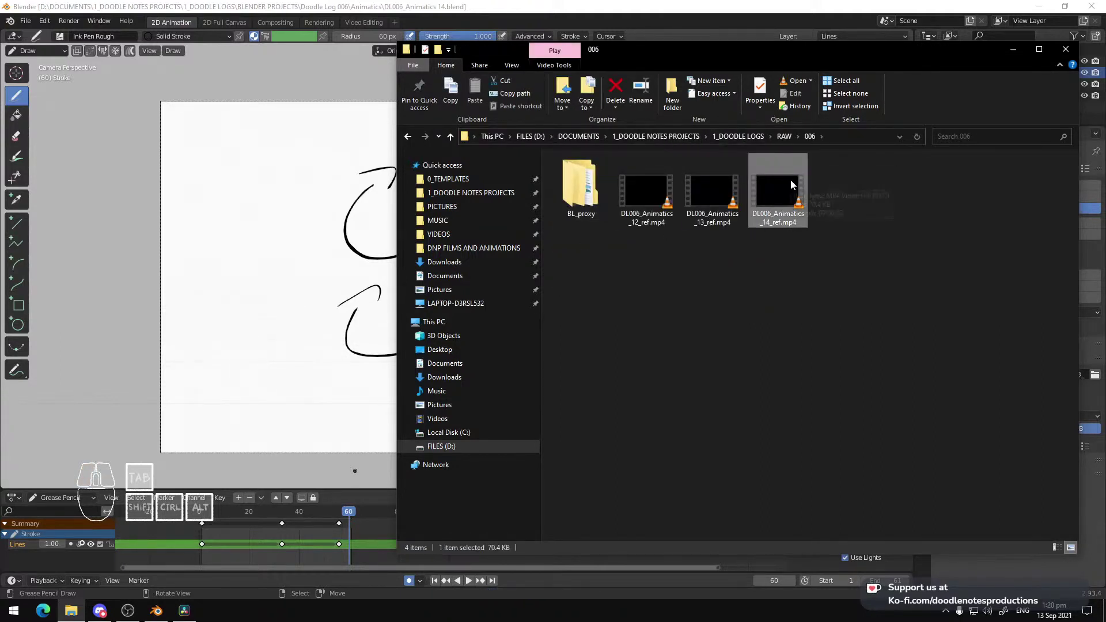
pyautogui.moveTo(791, 179)
pyautogui.mouseDown()
pyautogui.moveTo(509, 277)
pyautogui.moveTo(662, 257)
pyautogui.moveTo(785, 198)
pyautogui.mouseUp()
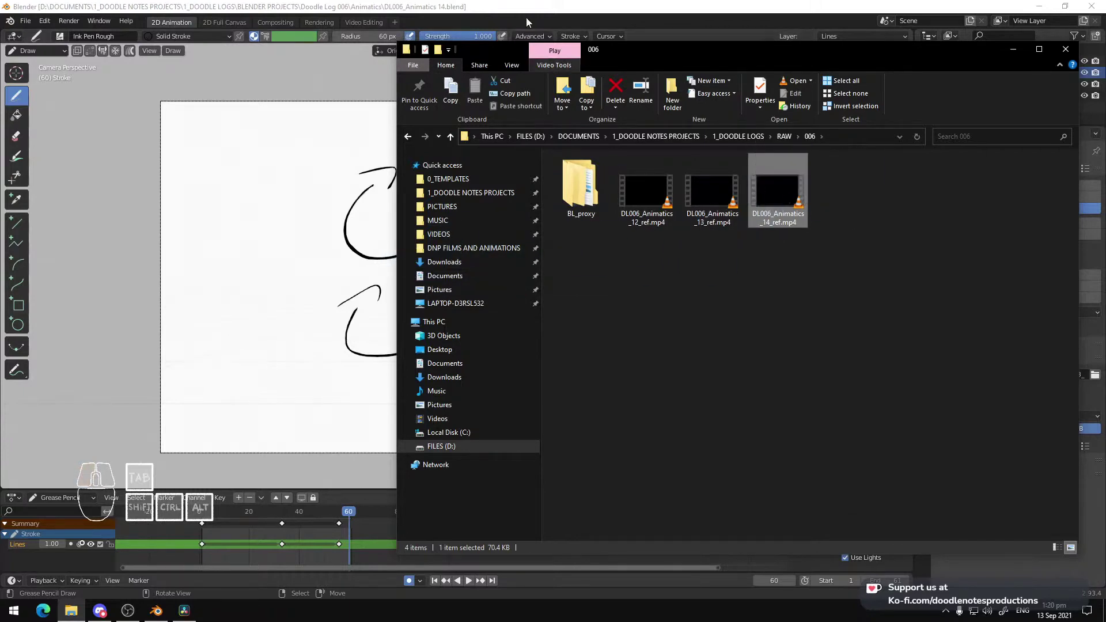
pyautogui.click(458, 5)
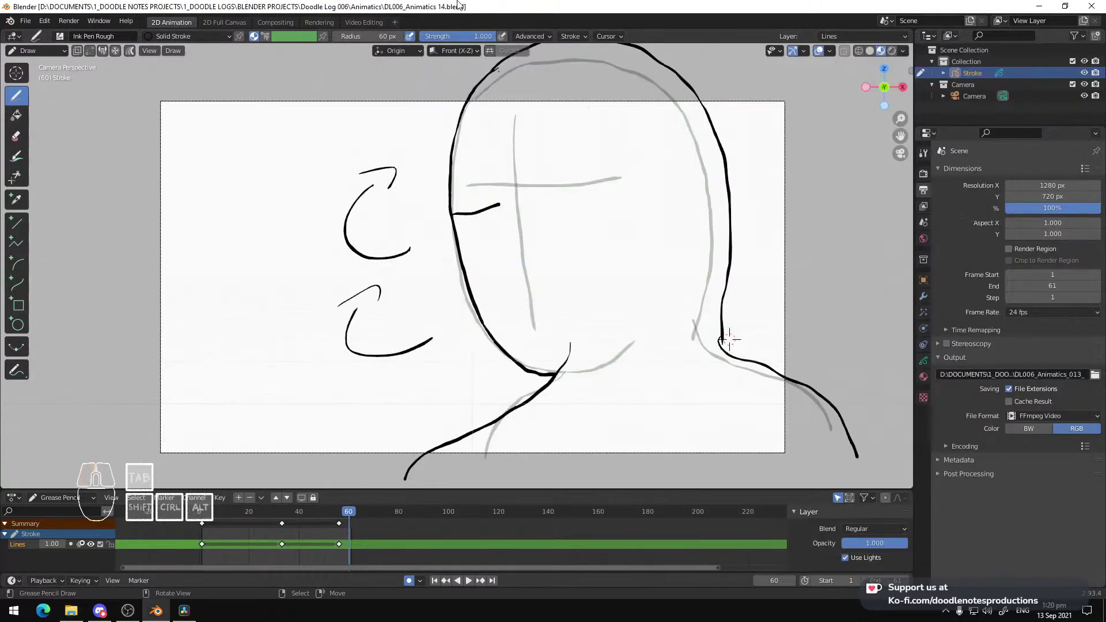
# Delete the DL006_Animatics_13_ref strips from the Video Editing sequencer, go back to frame 1 and save the file
pyautogui.click(367, 23)
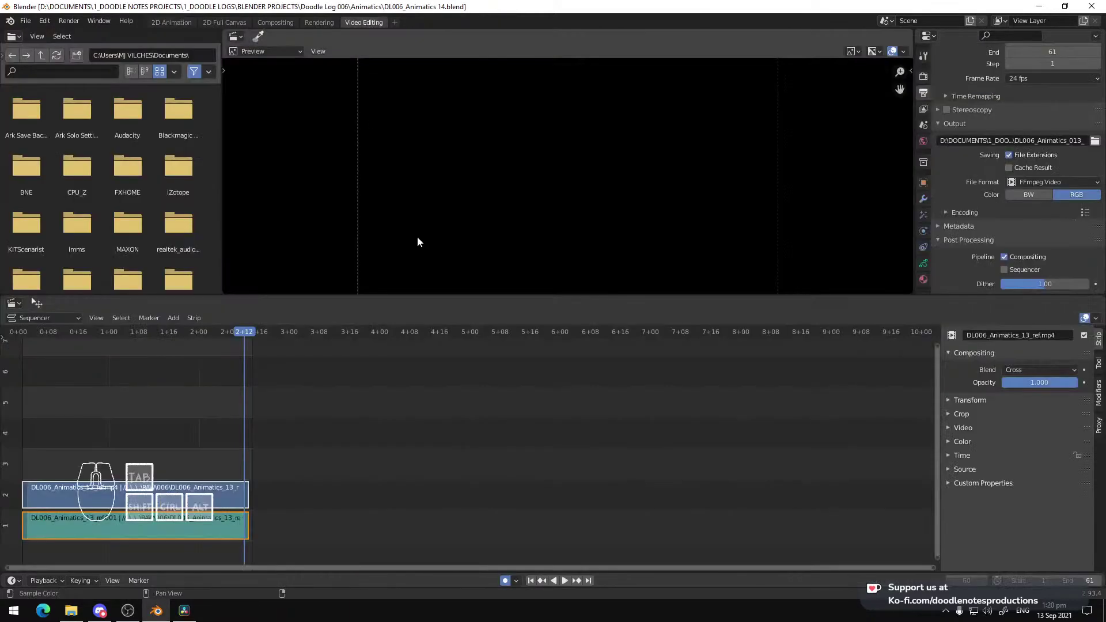
pyautogui.hotkey('shift', 'Left')
pyautogui.press('Delete')
pyautogui.click(197, 386)
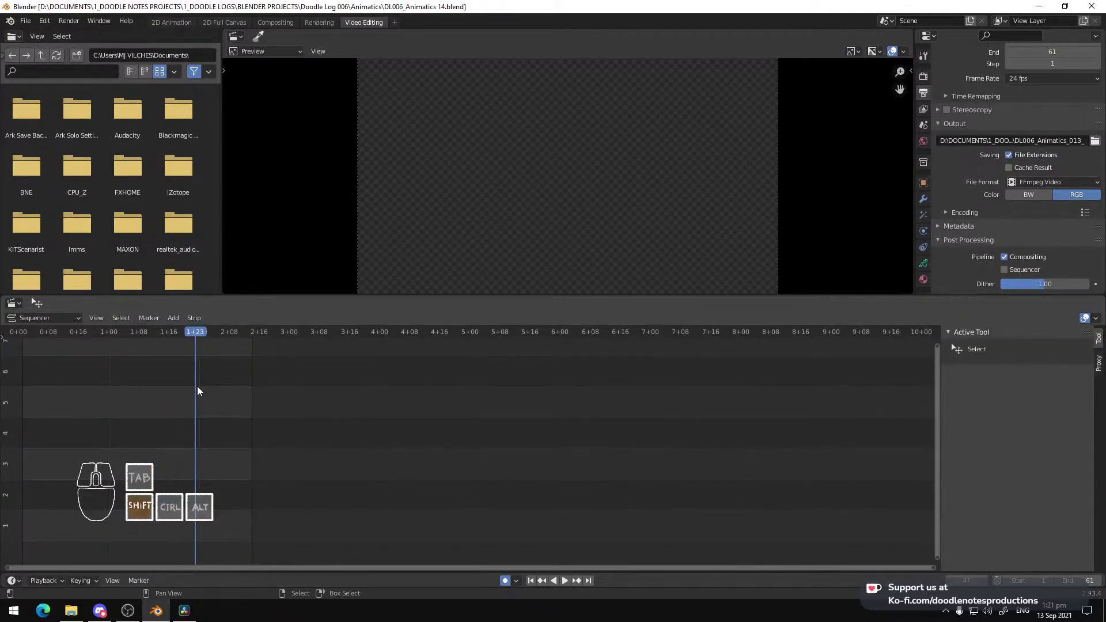
pyautogui.hotkey('shift', 'Left')
pyautogui.hotkey('ctrl', 's')
# Place DL006_Animatics_14_ref.mp4 from File Explorer at the sequencer's start, set the end frame to 49 and save
pyautogui.click(71, 611)
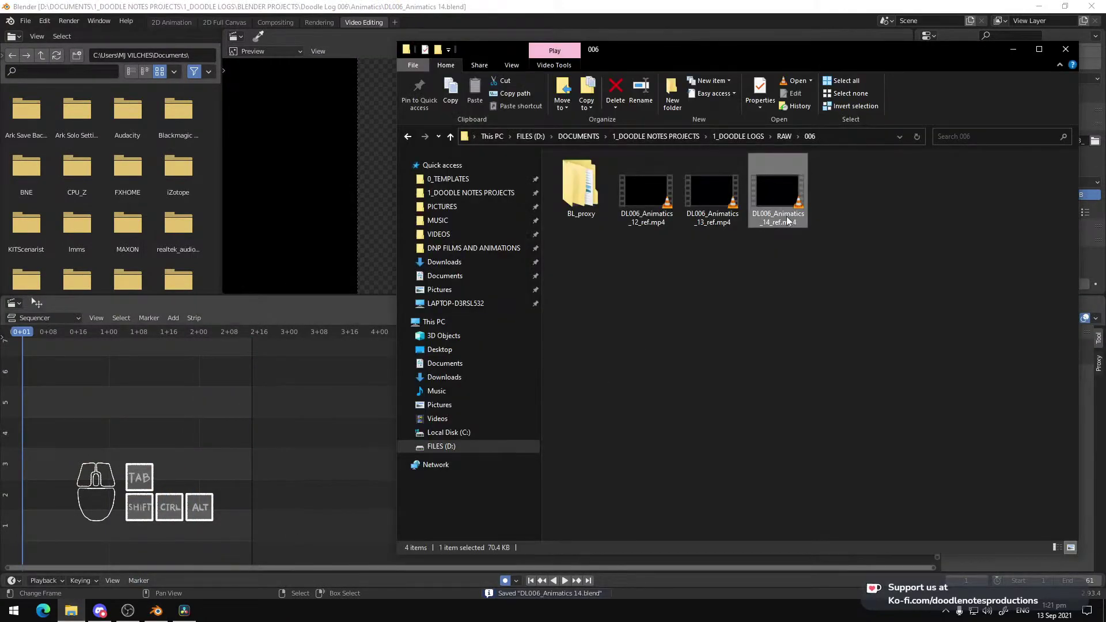
pyautogui.moveTo(778, 190); pyautogui.dragTo(223, 382)
pyautogui.click(202, 393)
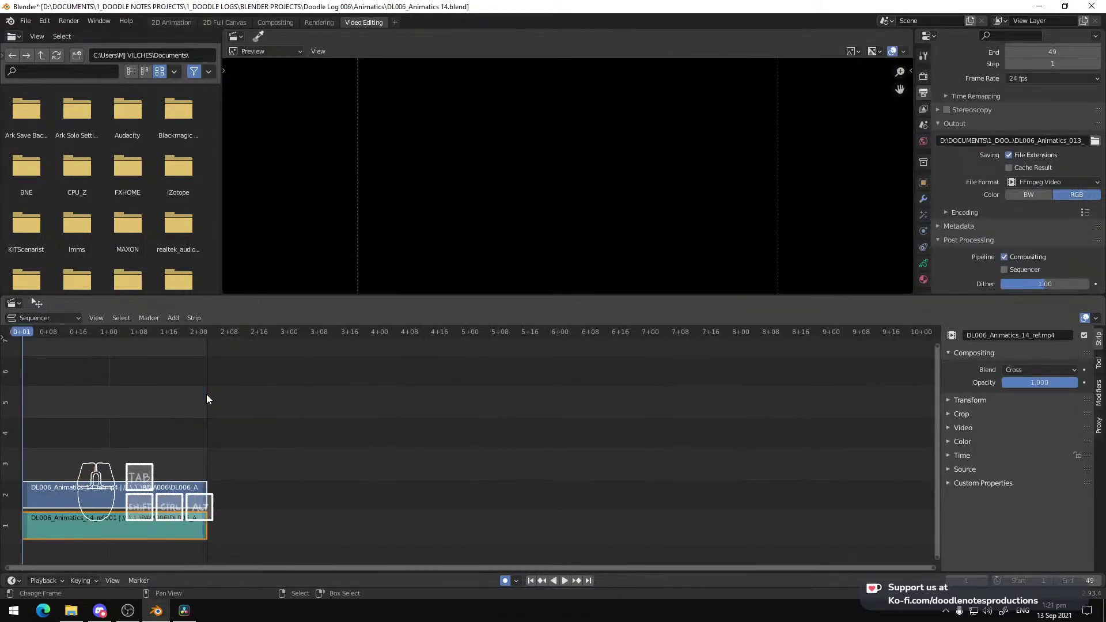
pyautogui.hotkey('ctrl', 's')
# In the 2D Animation workspace, delete all the old head strokes and their keyframes from the Stroke object
pyautogui.click(190, 22)
pyautogui.press('Tab')
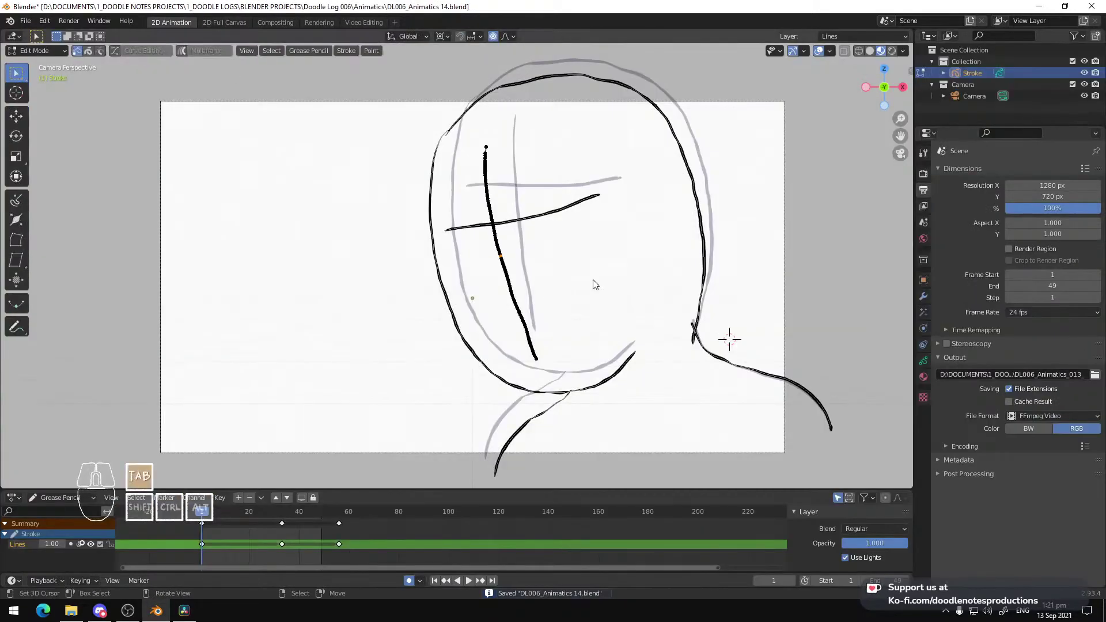
pyautogui.press('a')
pyautogui.press('x')
pyautogui.click(272, 531)
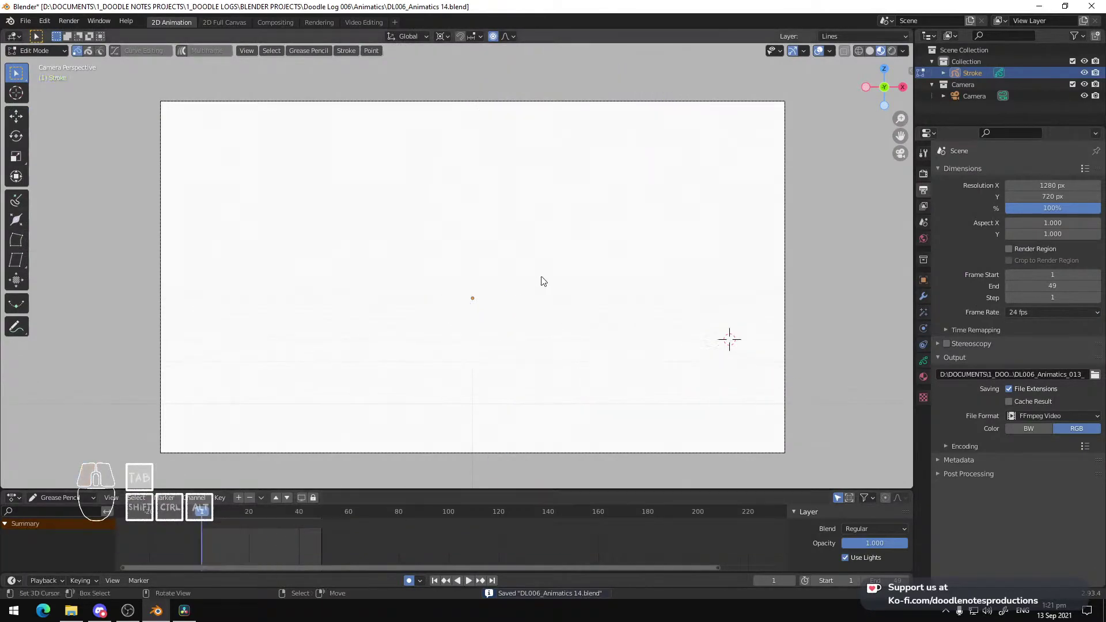
# Switch the Stroke object to Draw mode
pyautogui.hotkey('ctrl', 'Tab')
pyautogui.click(558, 221)
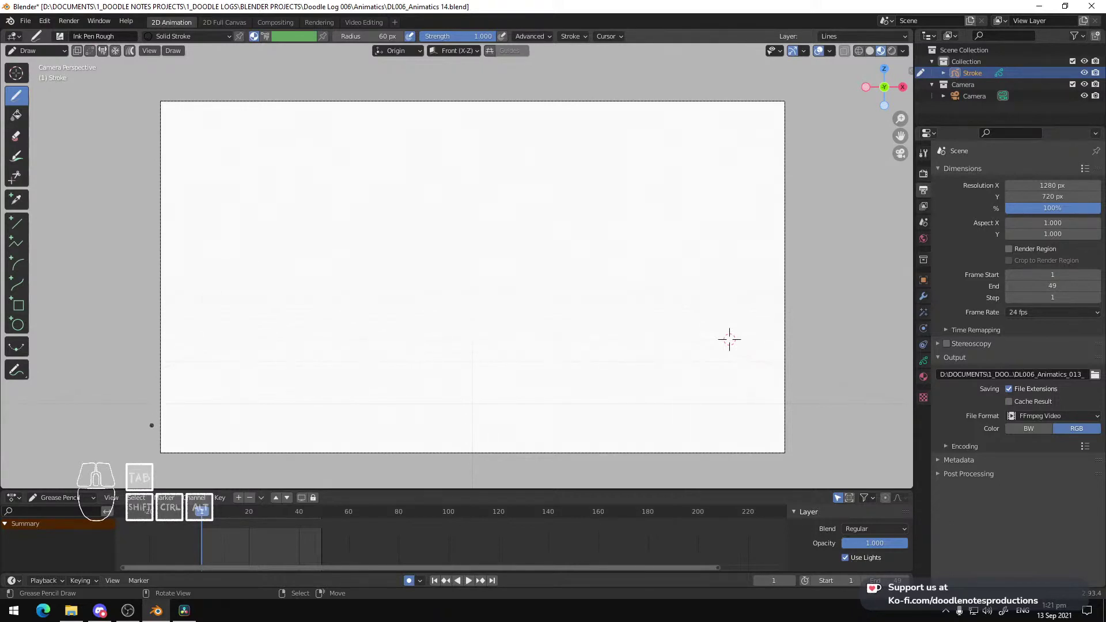
pyautogui.moveTo(155, 437); pyautogui.dragTo(227, 373)
pyautogui.hotkey('ctrl', 'z')
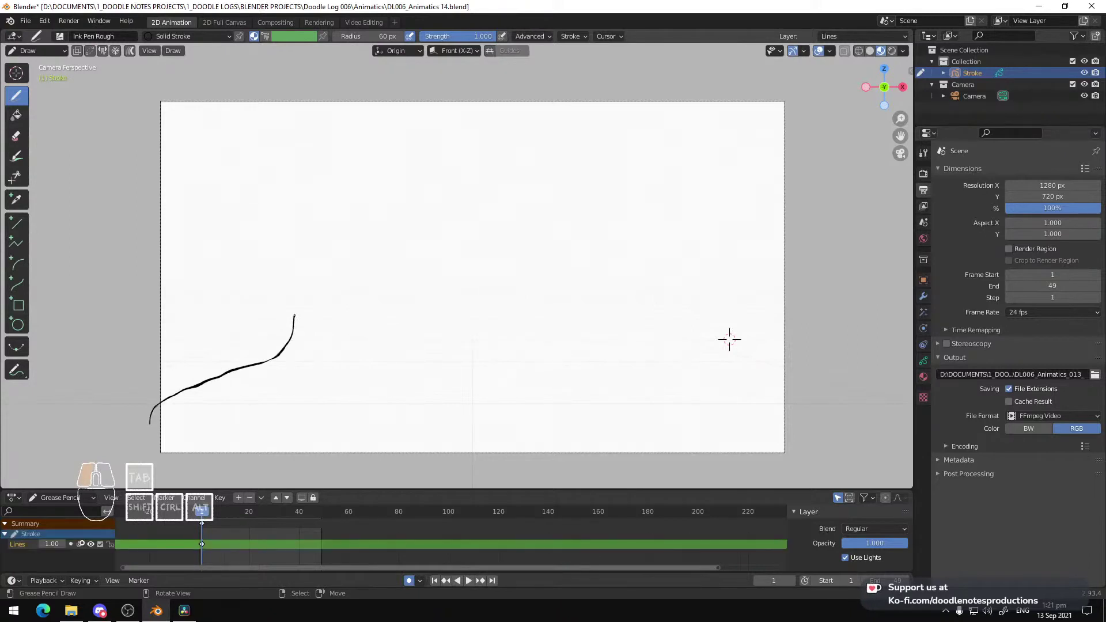
pyautogui.moveTo(330, 160); pyautogui.dragTo(397, 141)
pyautogui.hotkey('ctrl', 'z')
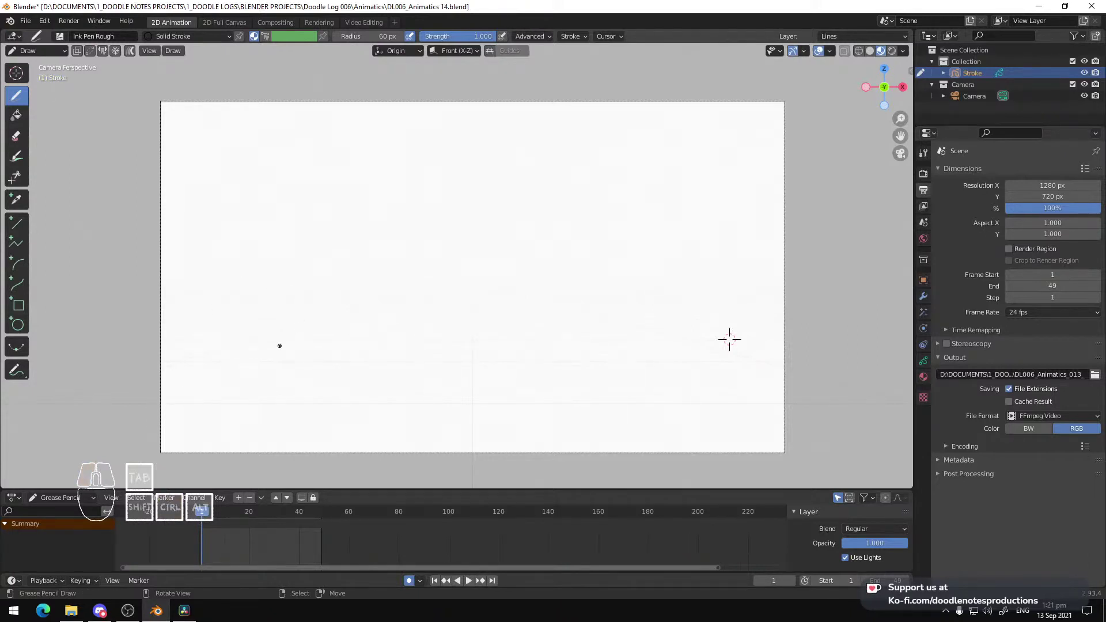
pyautogui.moveTo(291, 344); pyautogui.dragTo(279, 243)
pyautogui.hotkey('ctrl', 'z')
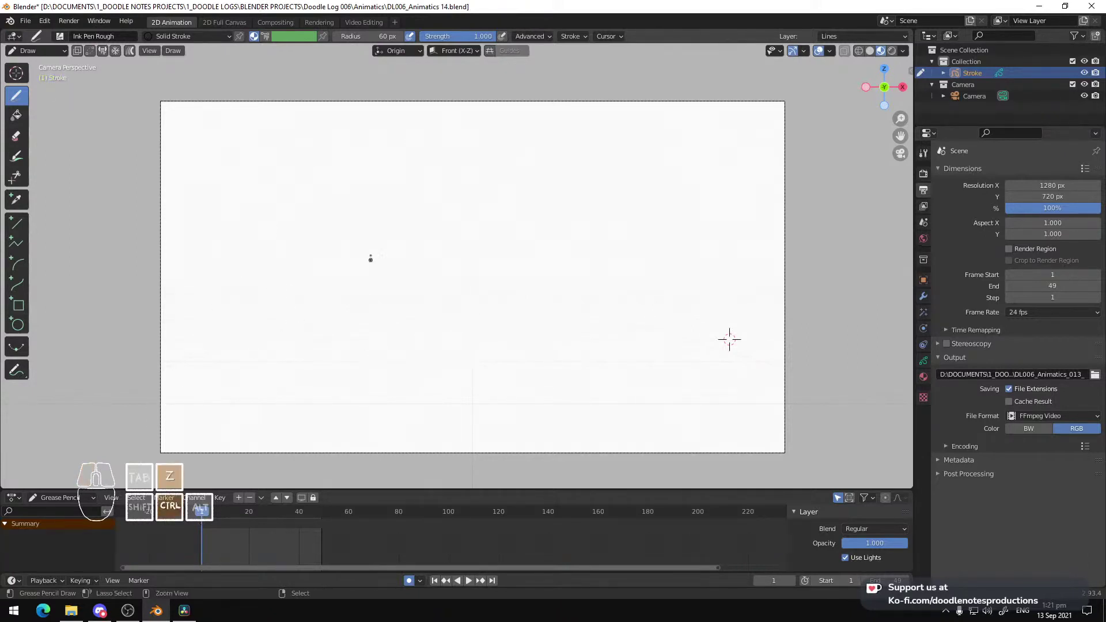
# Sketch a large upright oval head with a vertical and a horizontal face guide line on frame 1
pyautogui.moveTo(385, 167); pyautogui.dragTo(387, 295)
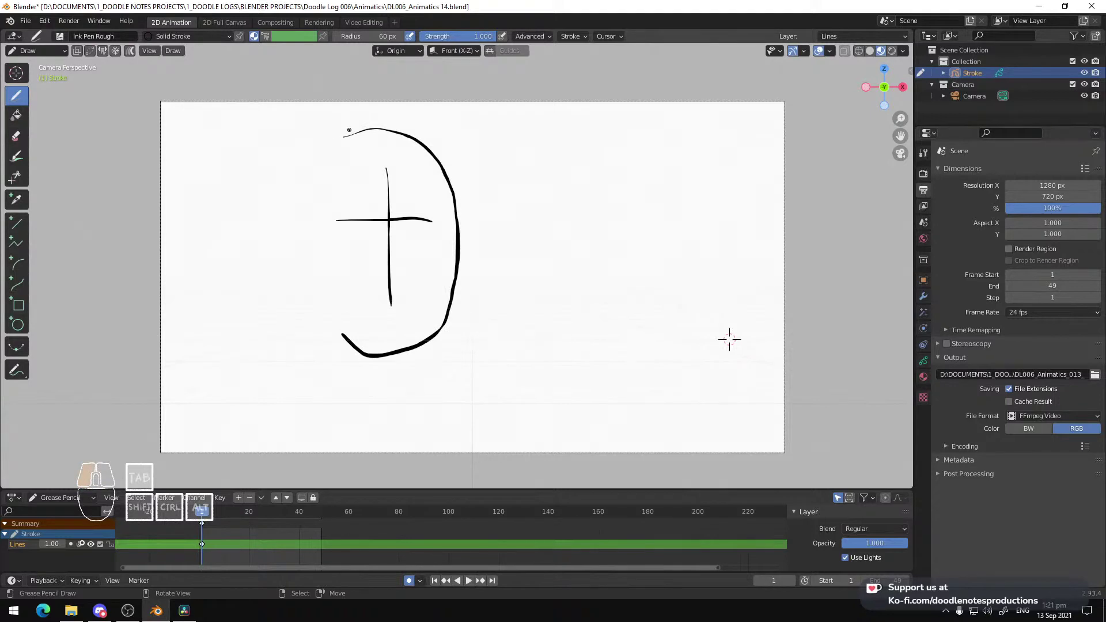
pyautogui.hotkey('ctrl', 'z')
pyautogui.moveTo(338, 138); pyautogui.dragTo(312, 244)
pyautogui.hotkey('ctrl', 'z')
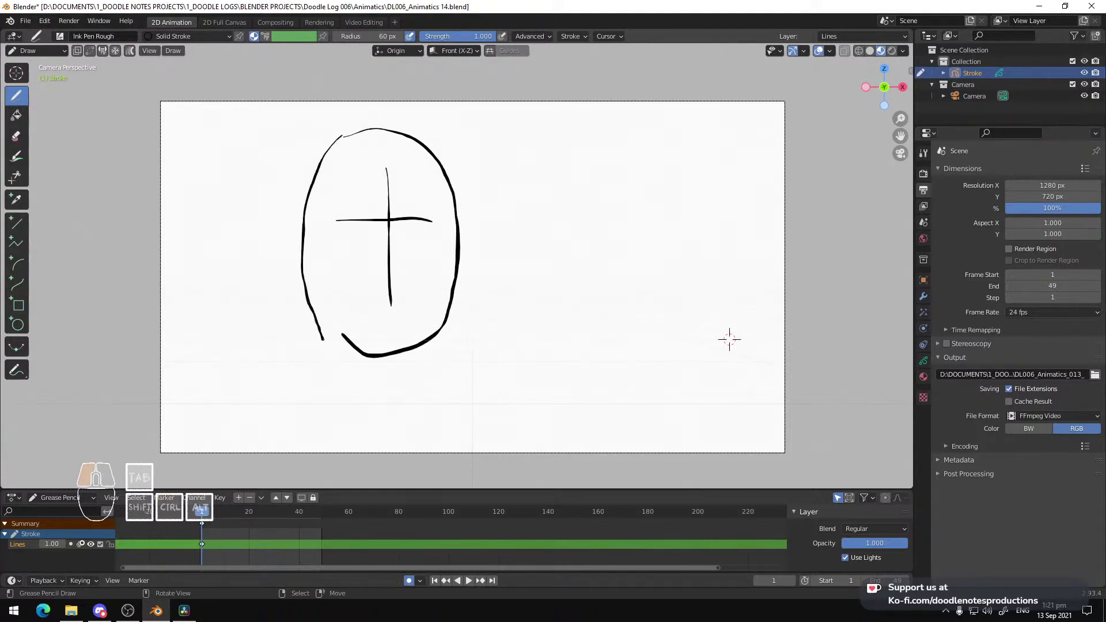
# Draw the neck and both shoulders below the head, running down to the lower edge of the camera frame
pyautogui.hotkey('ctrl', 'z')
pyautogui.hotkey('ctrl', 'z')
pyautogui.moveTo(432, 391); pyautogui.dragTo(542, 416)
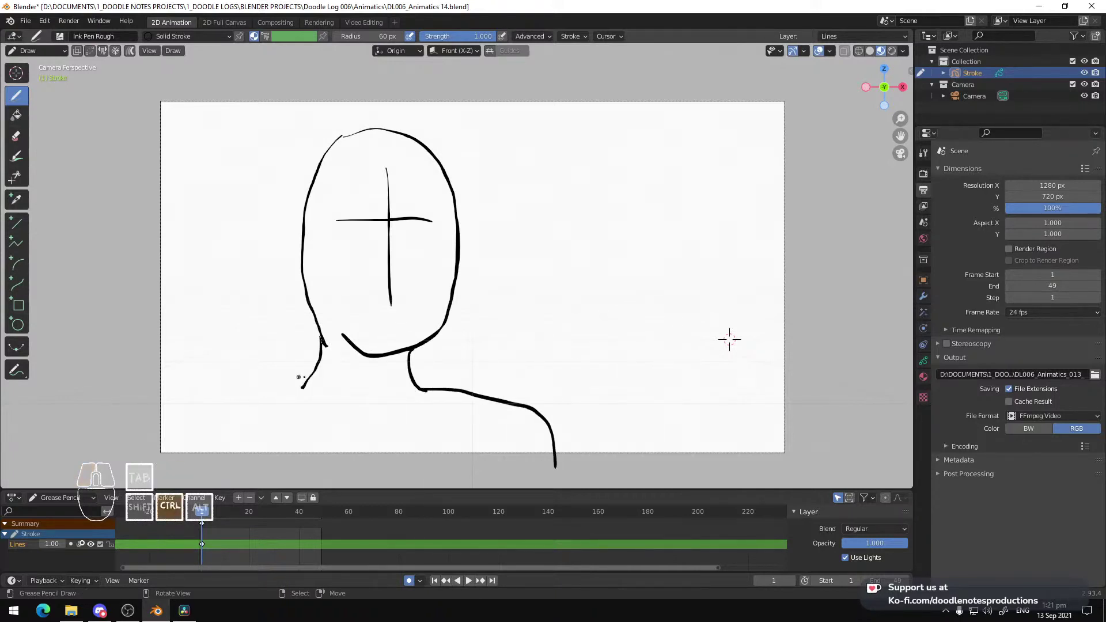
pyautogui.hotkey('ctrl', 'z')
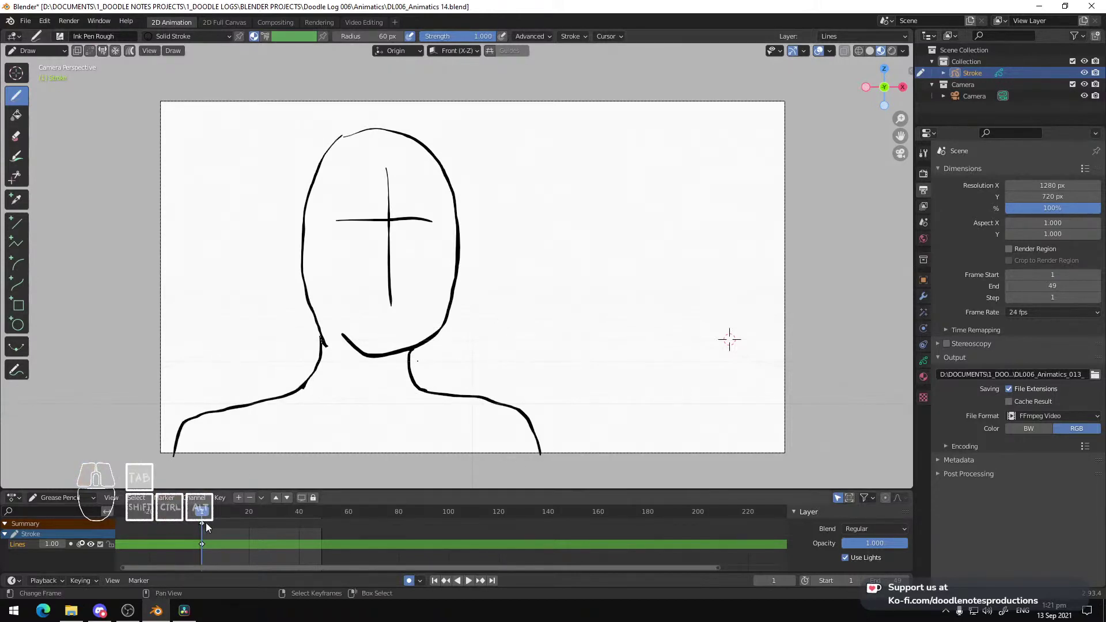
# Play the animation up to frame 23 and snap the head drawing's keyframe to that current frame
pyautogui.press('space')
pyautogui.press('space')
pyautogui.click(203, 524)
pyautogui.hotkey('shift', 'd')
pyautogui.press('Escape')
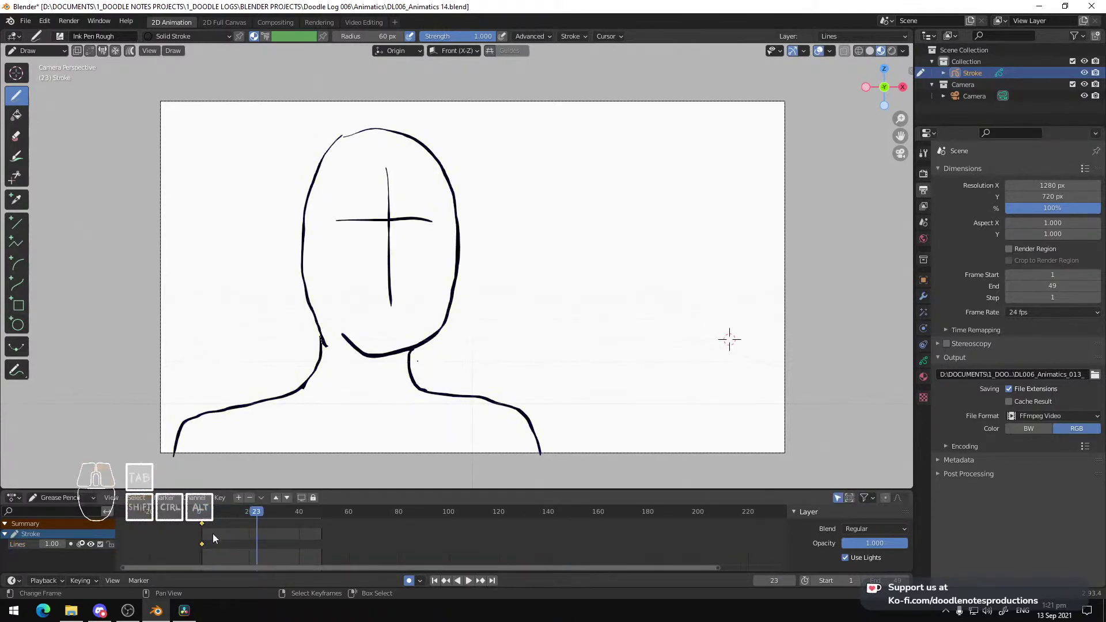
pyautogui.hotkey('shift', 's')
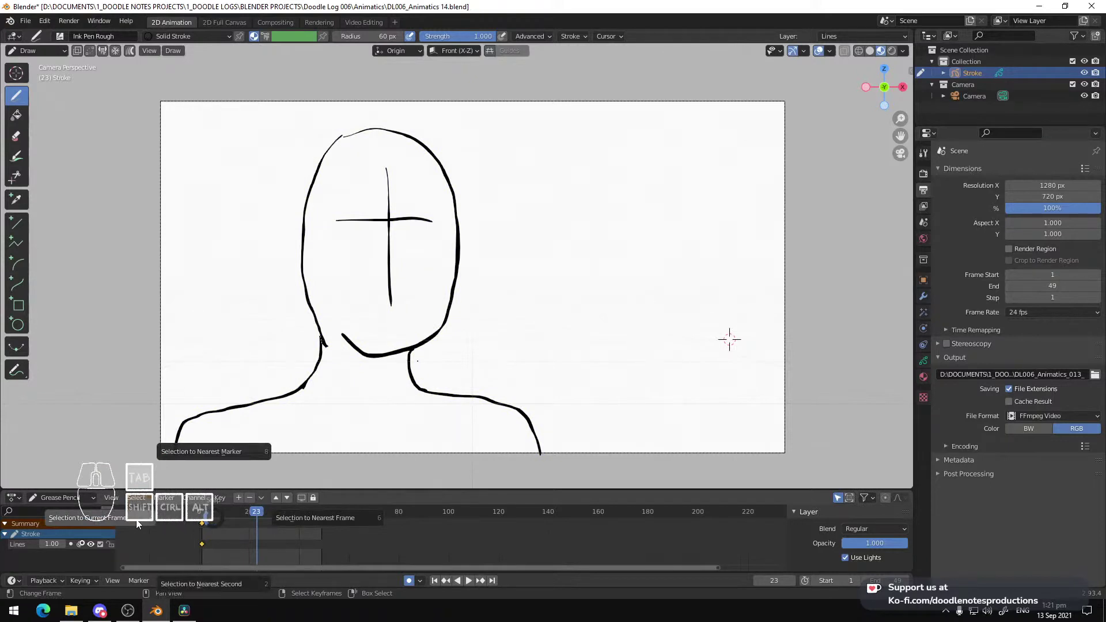
pyautogui.click(137, 523)
# Duplicate the drawing's keyframe from frame 23 back to frame 1
pyautogui.click(202, 525)
pyautogui.hotkey('shift', 'd')
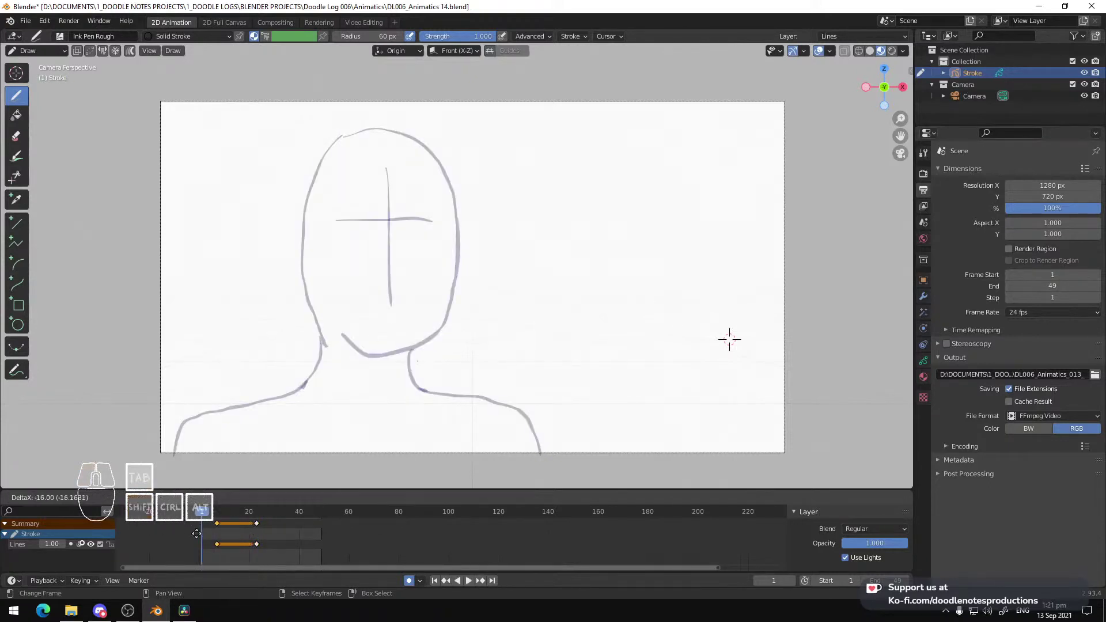
pyautogui.click(194, 529)
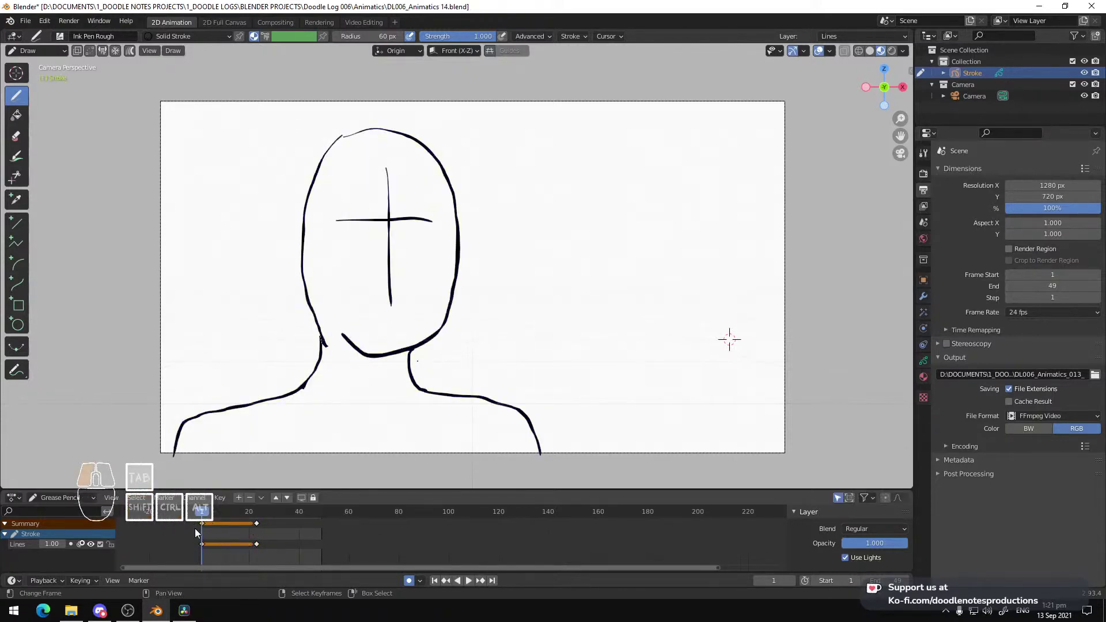
# In Edit mode at frame 1, rotate the head about 13° around the neck base with smooth proportional editing, and preview the tilt
pyautogui.press('Tab')
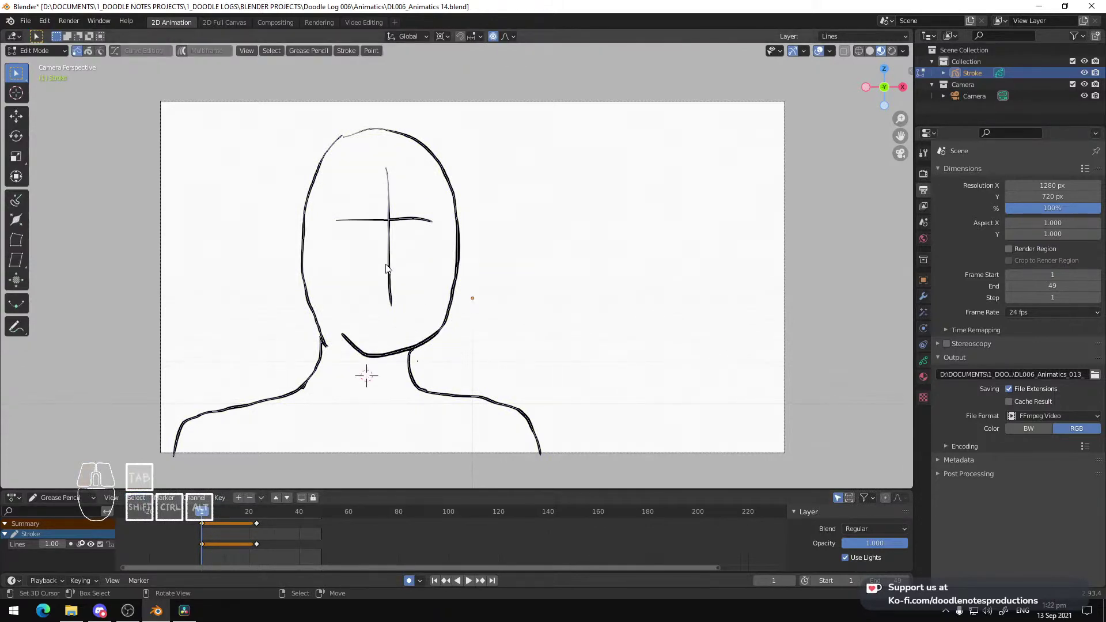
pyautogui.rightClick(390, 246)
pyautogui.press('r')
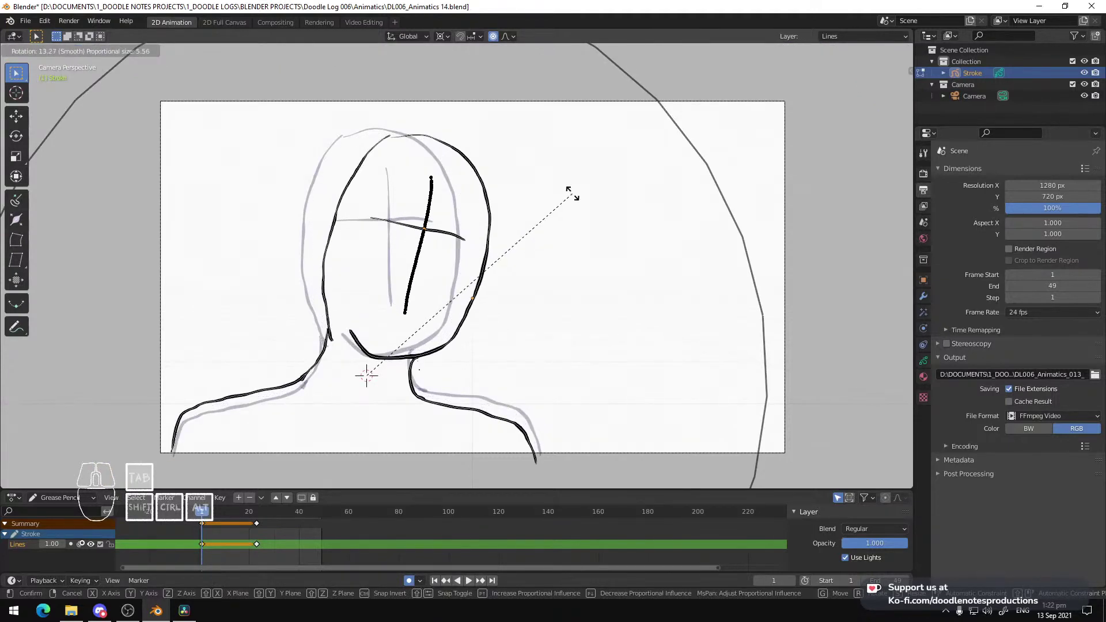
pyautogui.click(573, 192)
pyautogui.press('space')
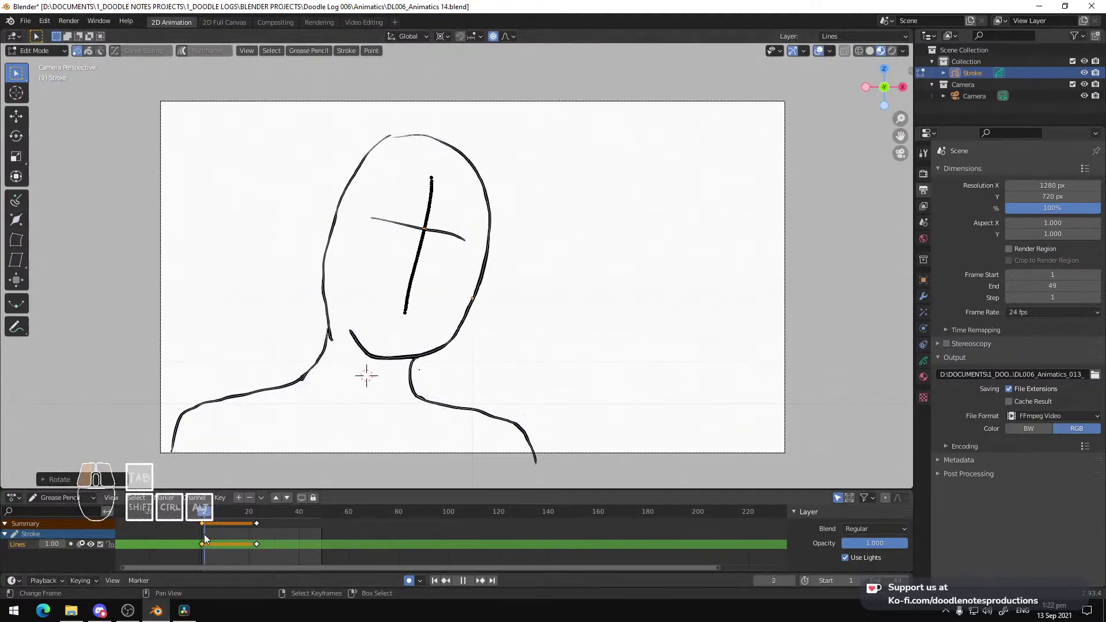
pyautogui.moveTo(199, 534); pyautogui.dragTo(214, 536)
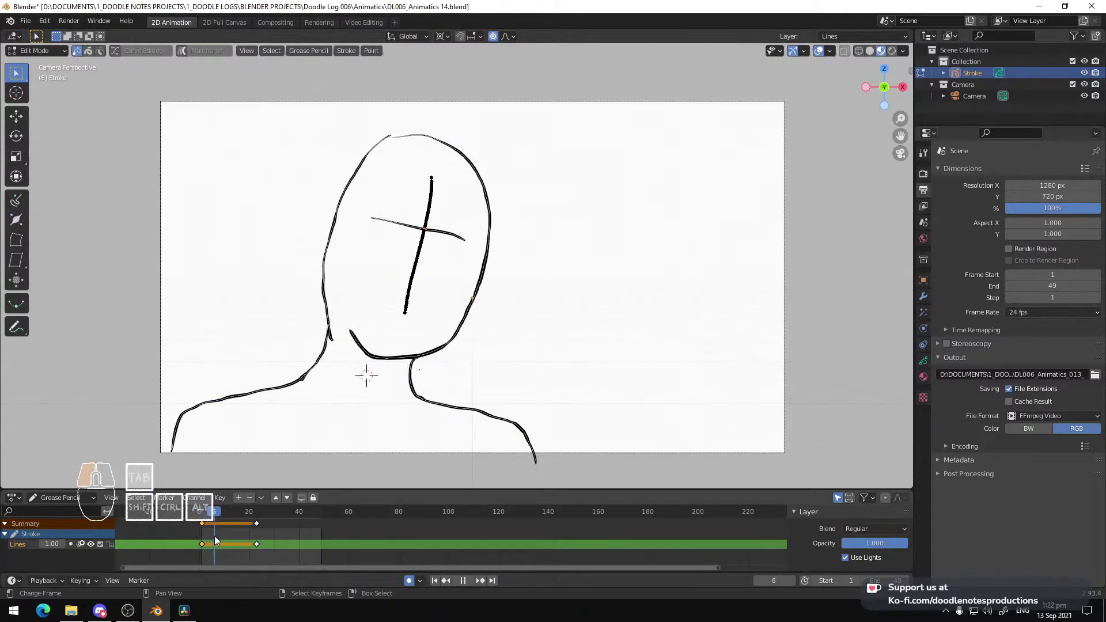
pyautogui.press('space')
pyautogui.hotkey('shift', 'Left')
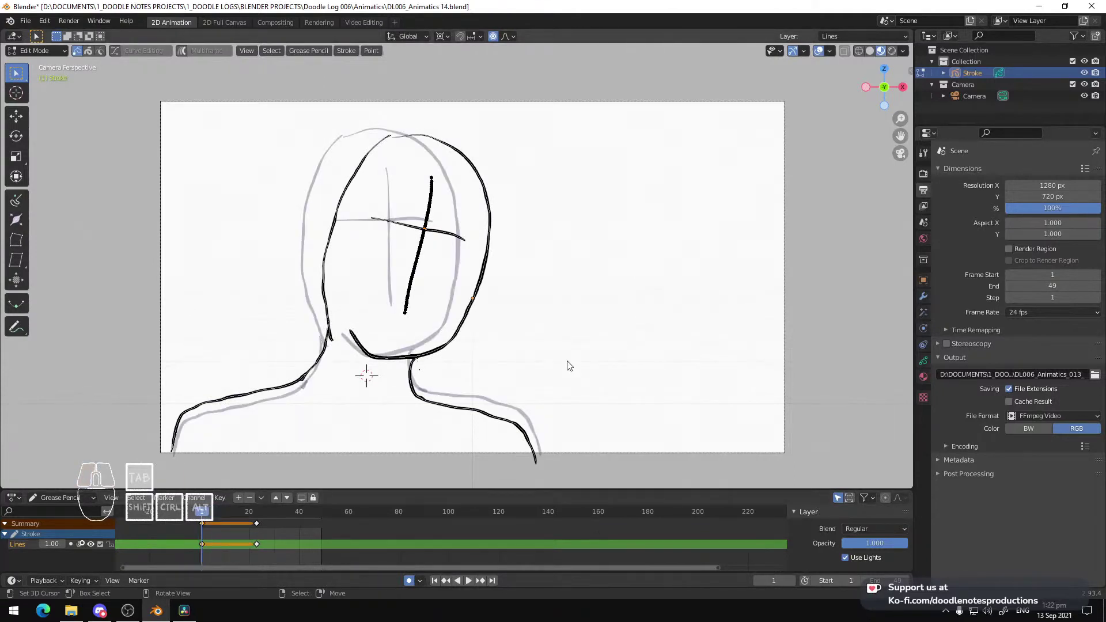
# In Draw mode on frame 1, sketch a rounded hand shape with a pointed thumb beside the tilted head
pyautogui.hotkey('ctrl', 'Tab')
pyautogui.click(521, 302)
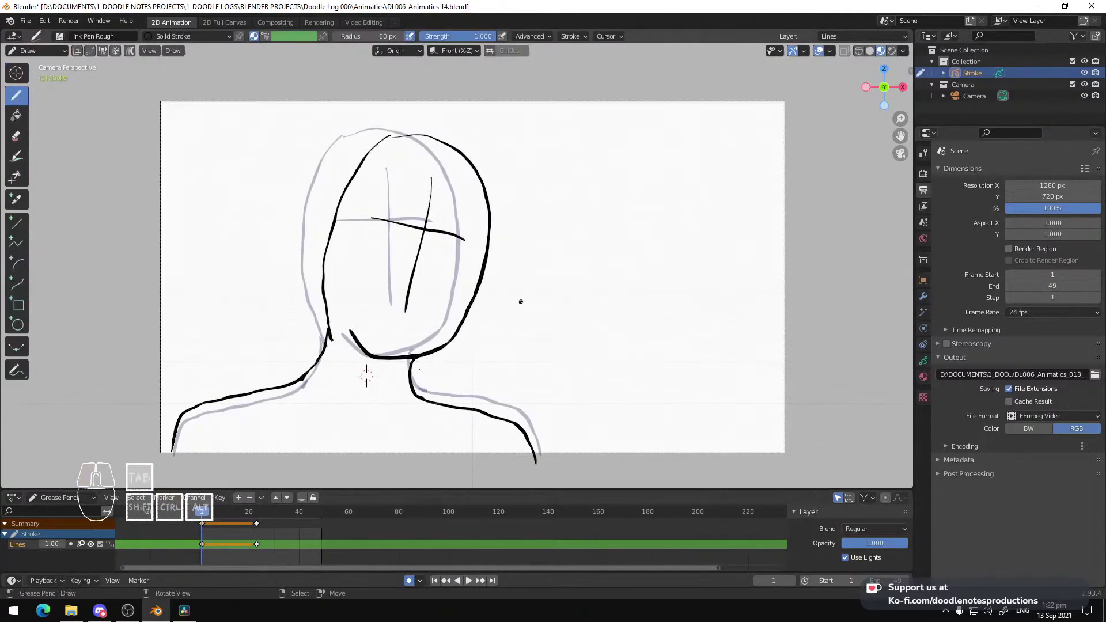
pyautogui.moveTo(554, 337); pyautogui.dragTo(582, 372)
pyautogui.hotkey('ctrl', 'z')
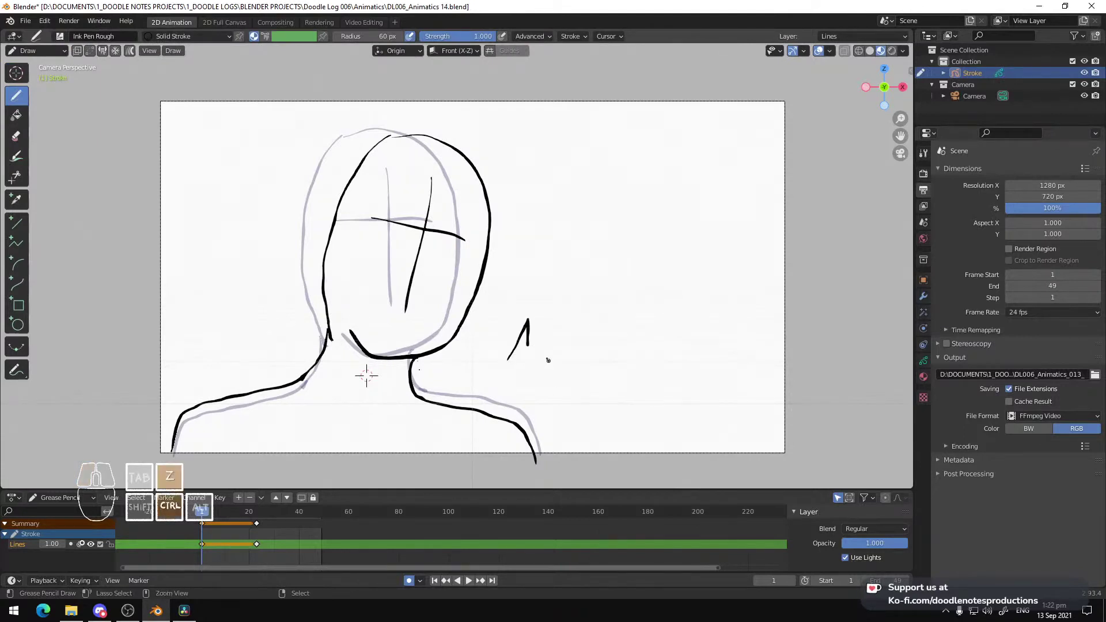
pyautogui.hotkey('ctrl', 'z')
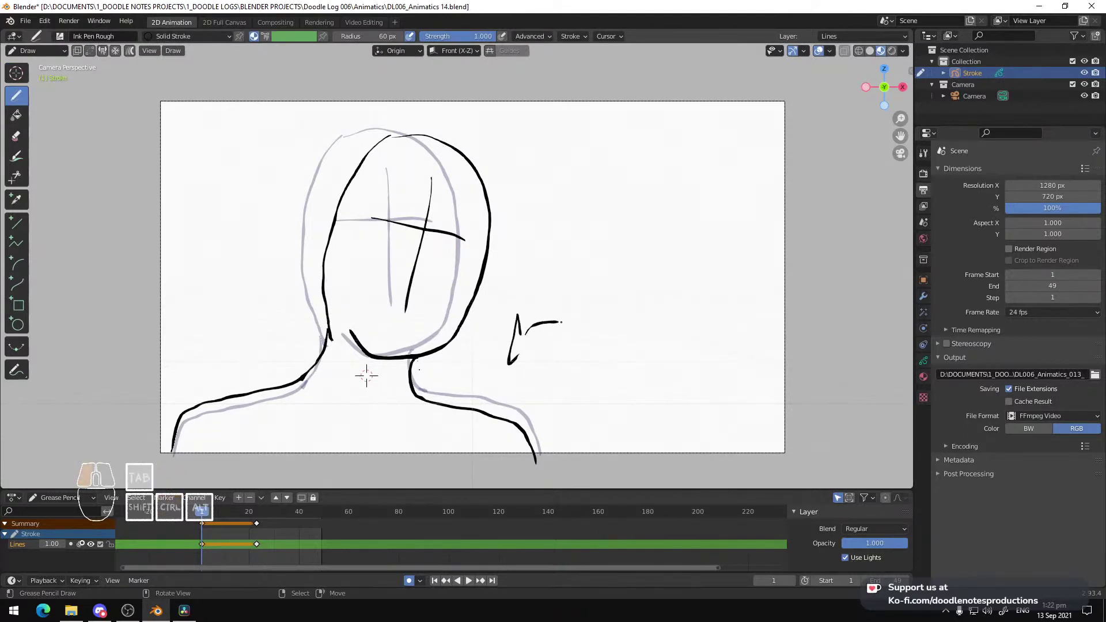
pyautogui.hotkey('ctrl', 'z')
pyautogui.hotkey('ctrl', 'z')
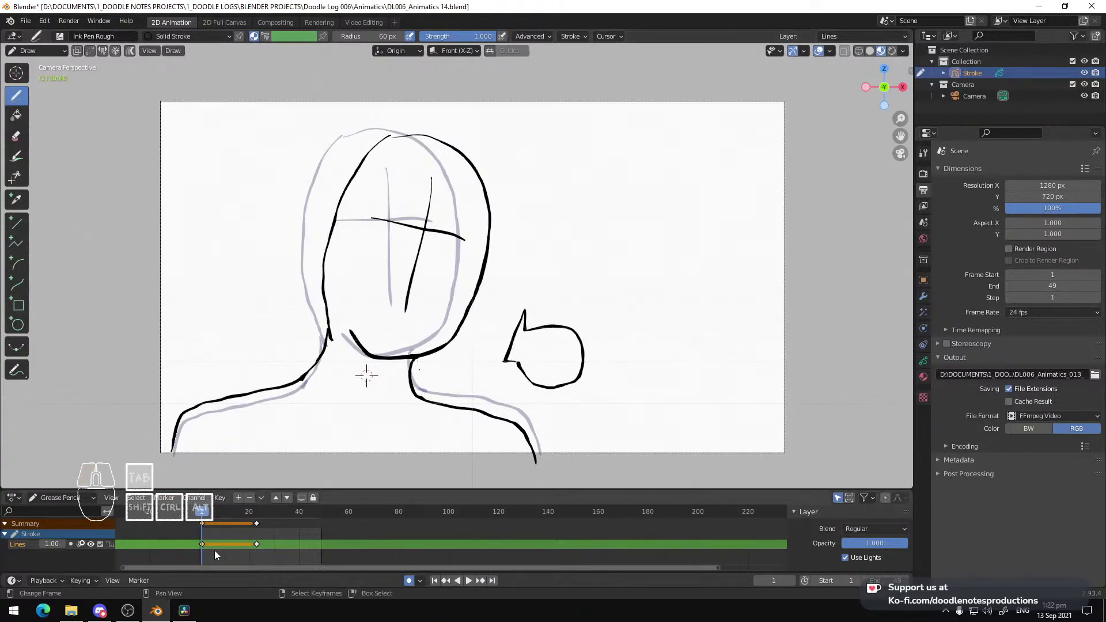
# Play back the timing between the tilted and upright head drawings and save the file
pyautogui.press('space')
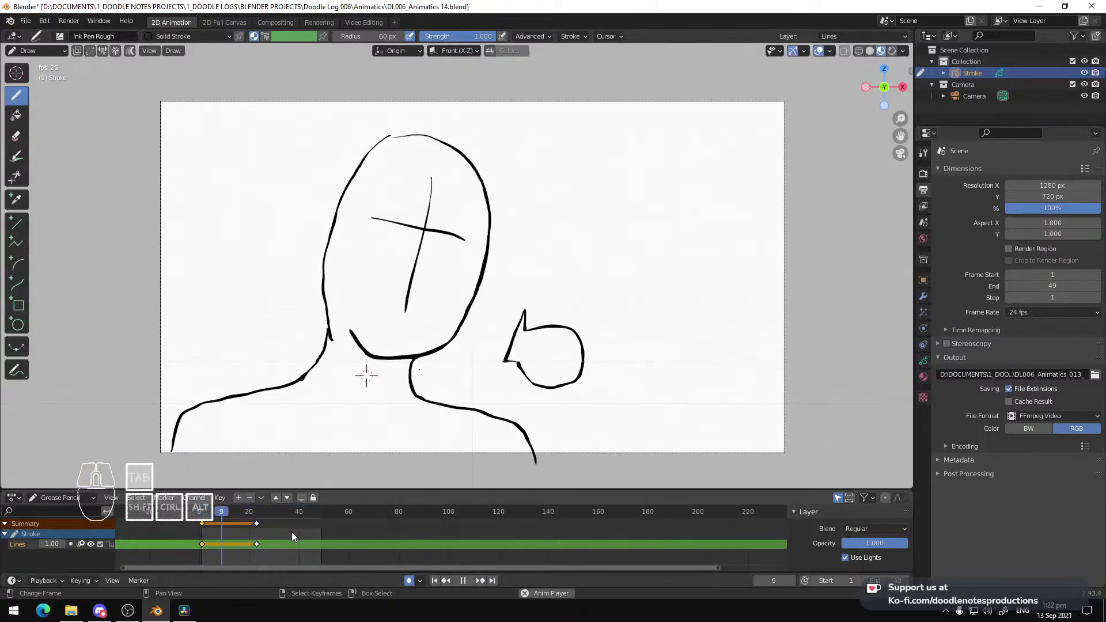
pyautogui.press('space')
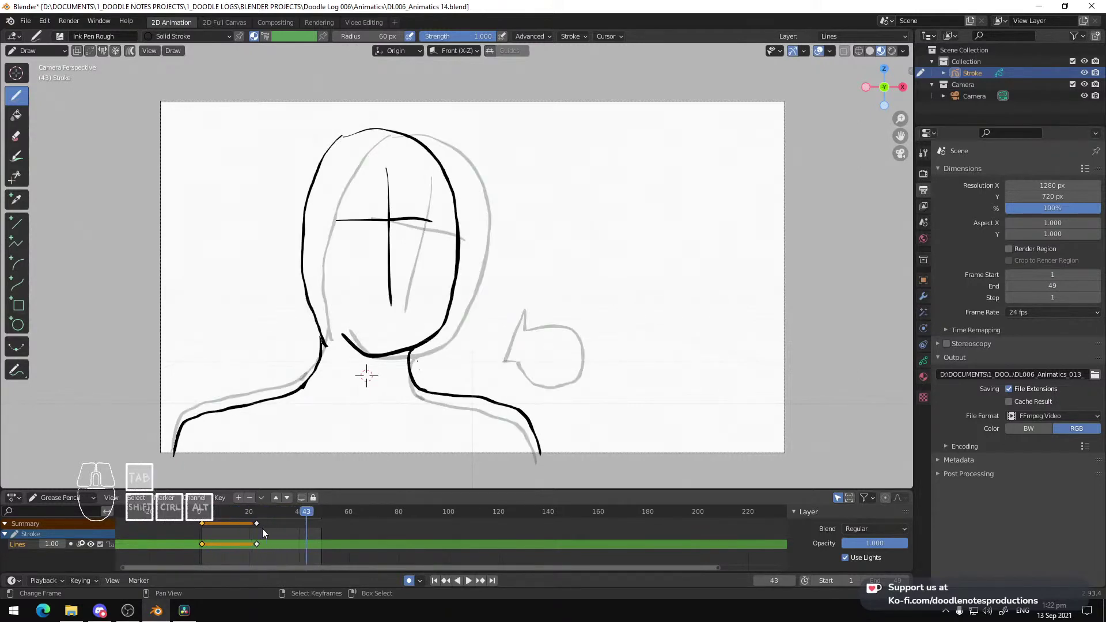
pyautogui.press('space')
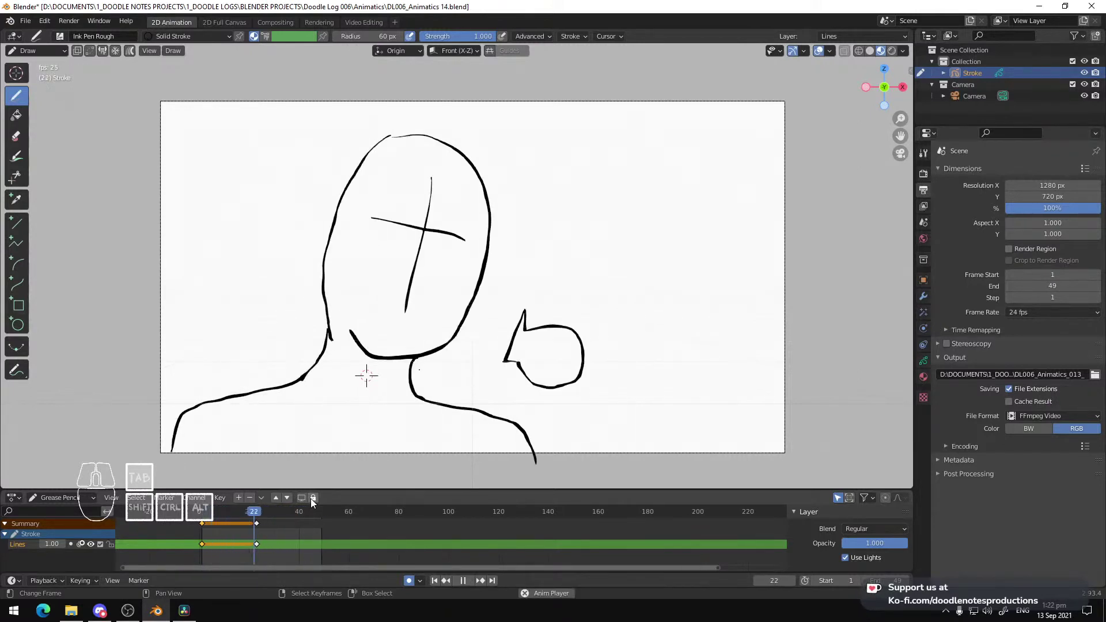
pyautogui.press('space')
pyautogui.hotkey('ctrl', 's')
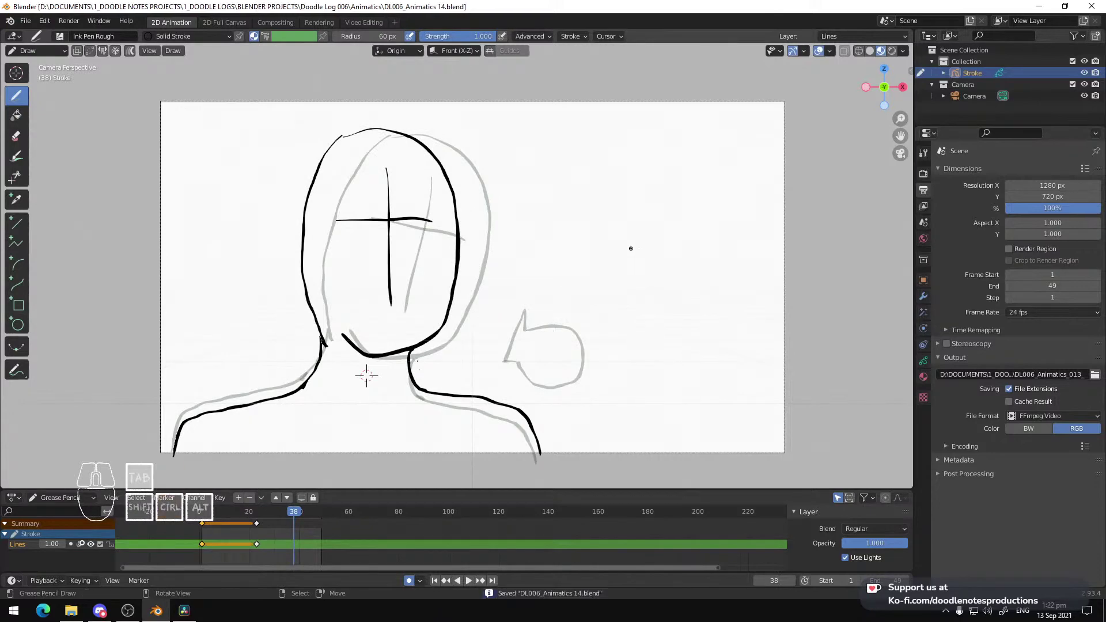
# Change the output file name to DL006_Animatics_014_ and render the animation
pyautogui.click(1080, 376)
pyautogui.write('4')
pyautogui.press('Return')
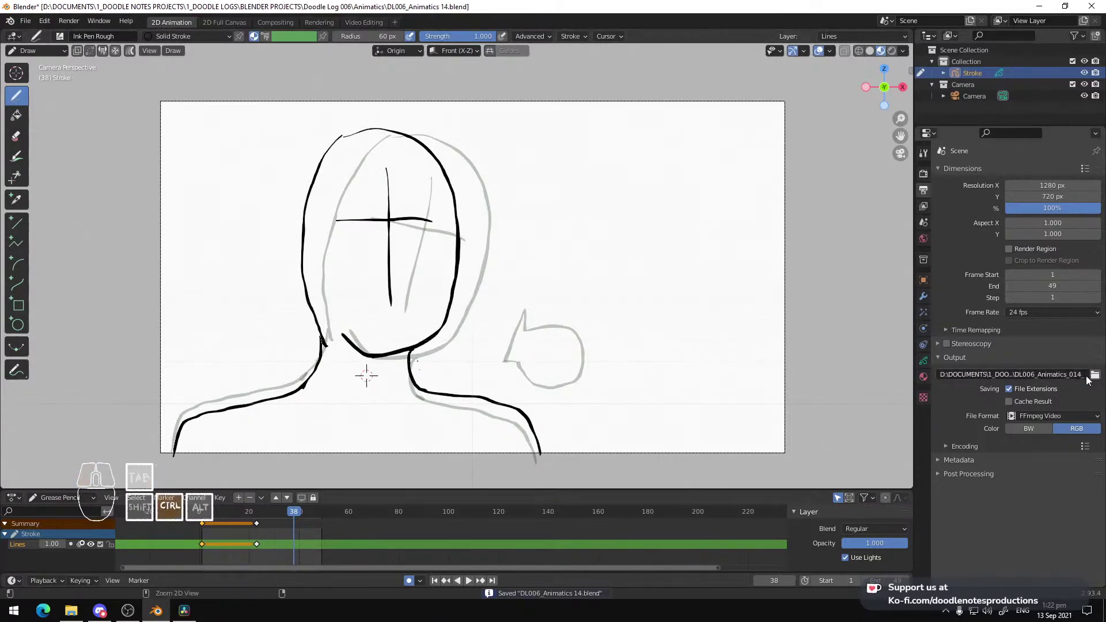
pyautogui.click(67, 22)
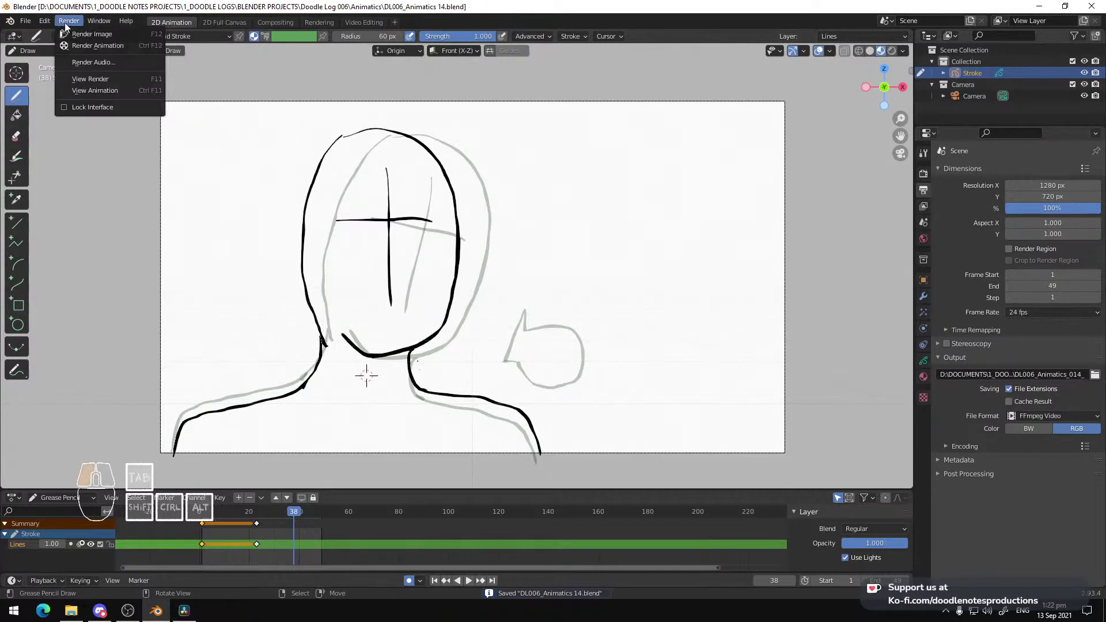
pyautogui.click(92, 45)
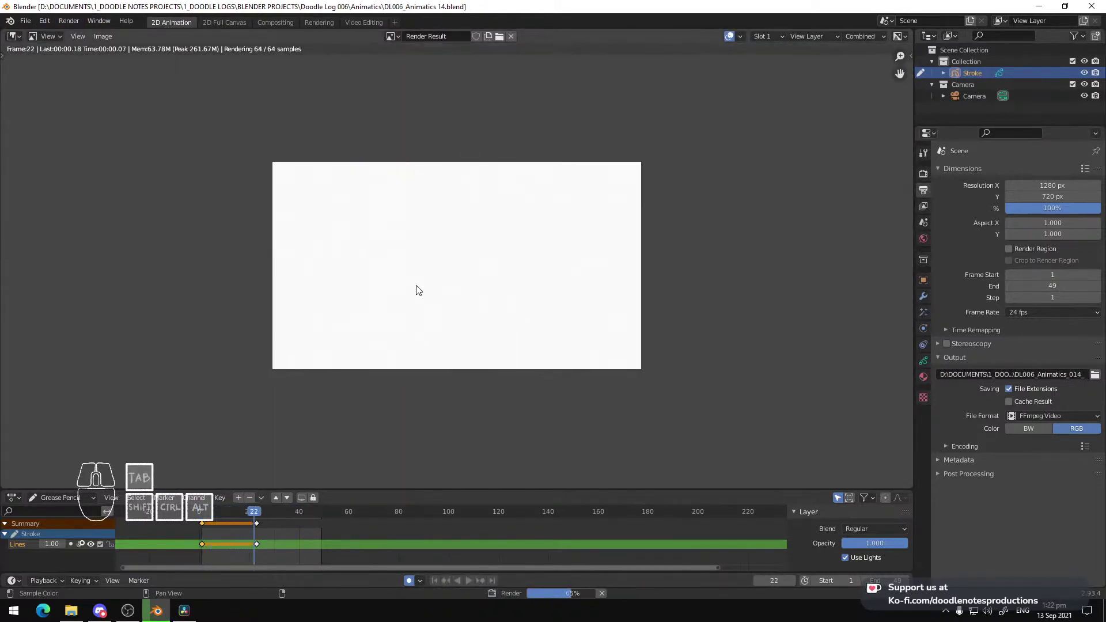
# Switch to DaVinci Resolve and set the In point at 01:01:15:04, just before the MJ VO_Correction 1.wav clip
pyautogui.click(185, 610)
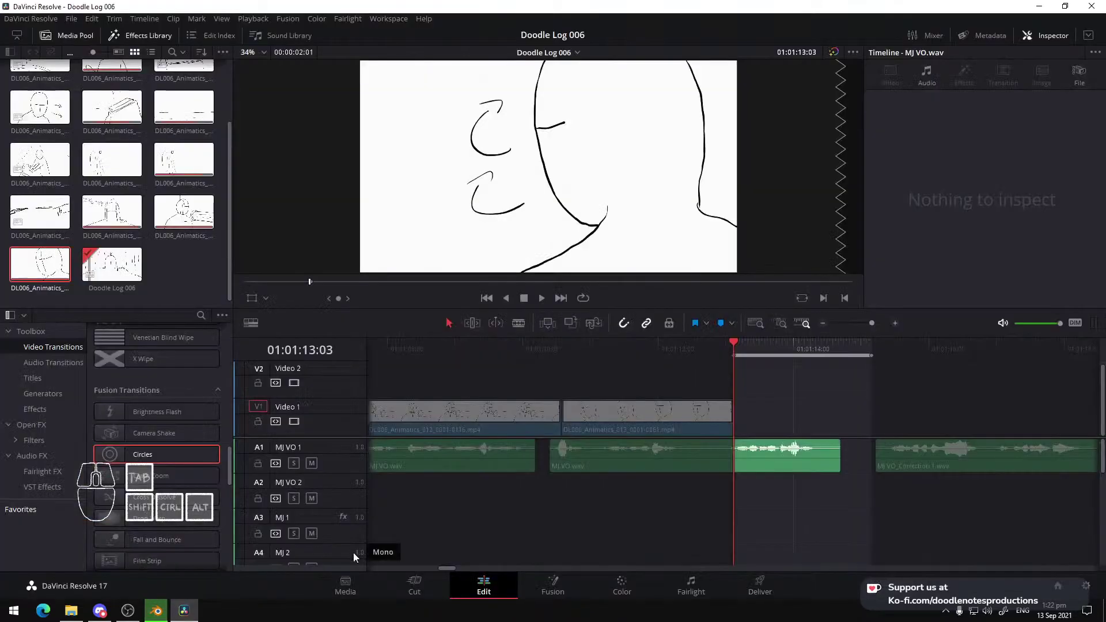
pyautogui.keyDown('alt'); pyautogui.scroll(4, 523, 409); pyautogui.keyUp('alt')
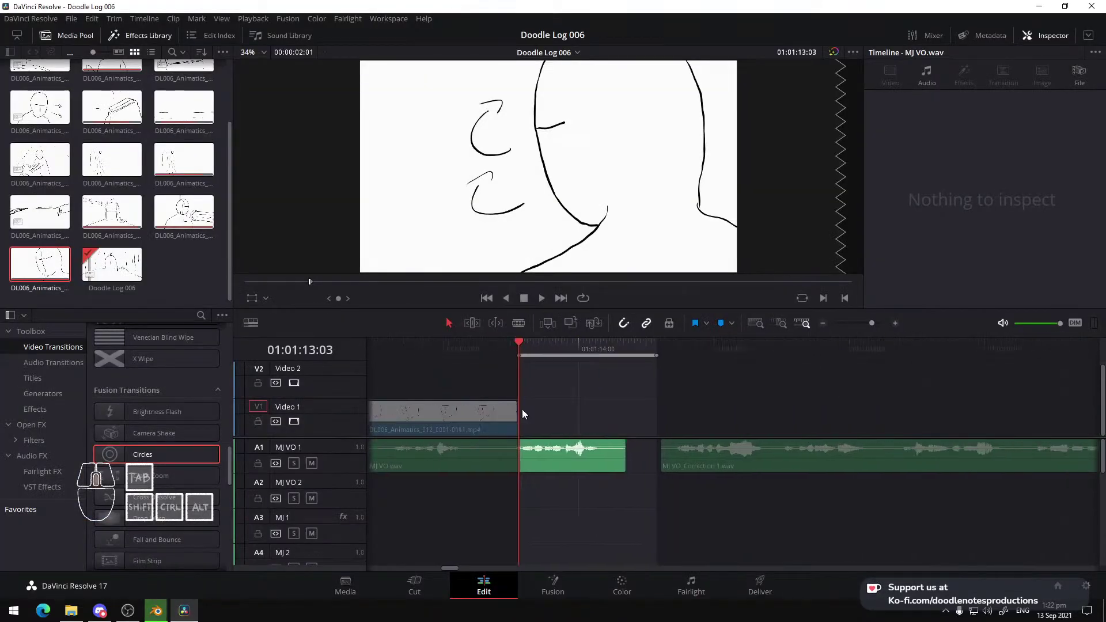
pyautogui.click(615, 343)
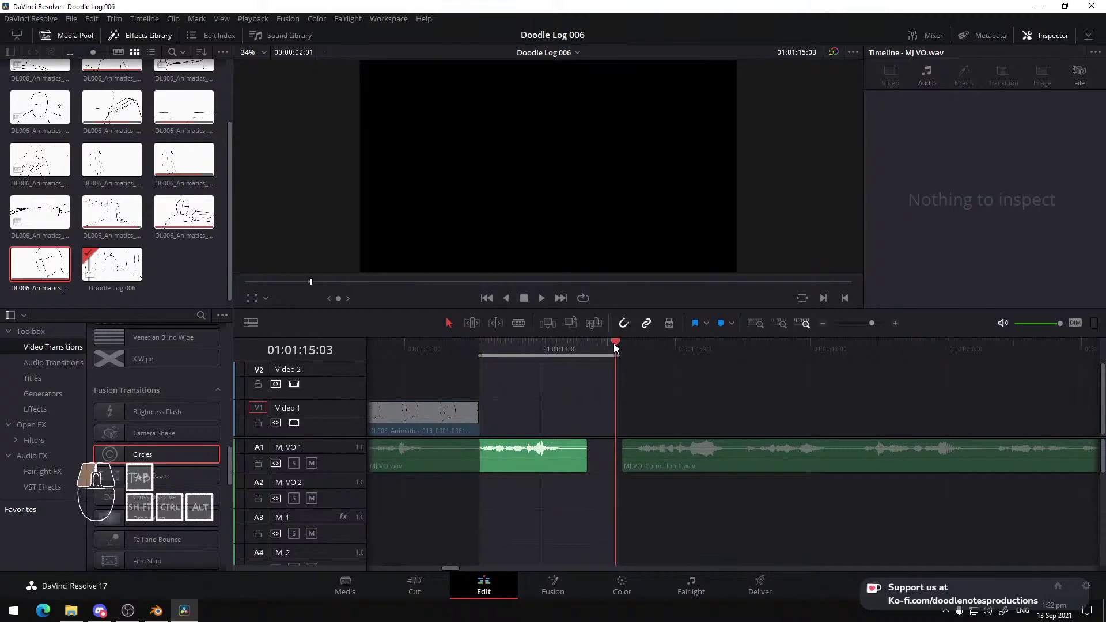
pyautogui.press('Right')
pyautogui.press('Right')
pyautogui.press('Left')
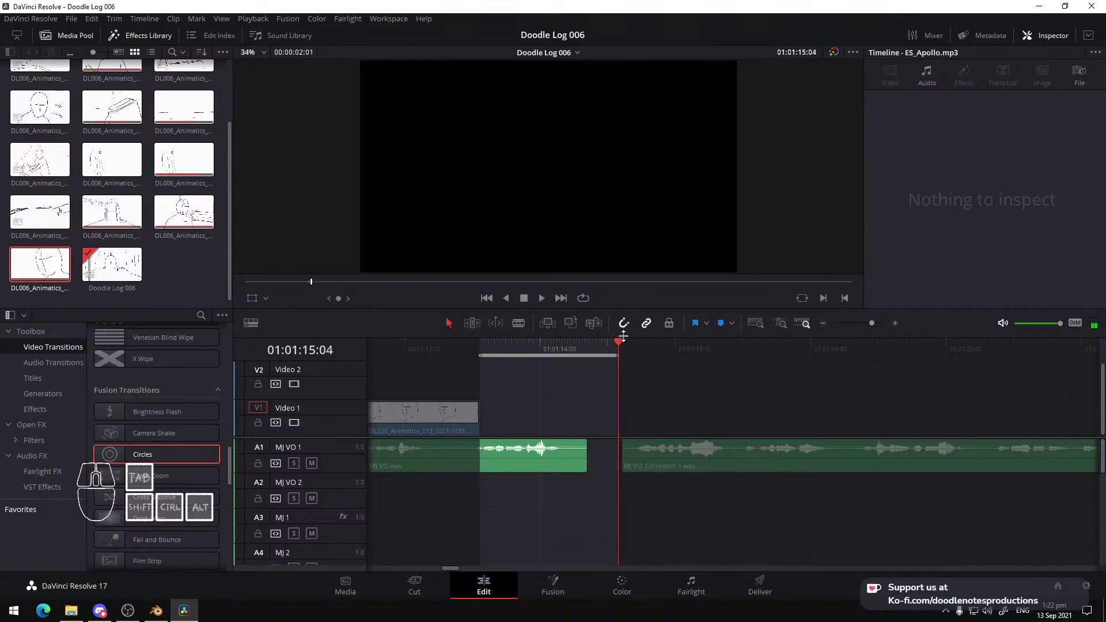
pyautogui.press('Left')
pyautogui.press('Right')
pyautogui.press('i')
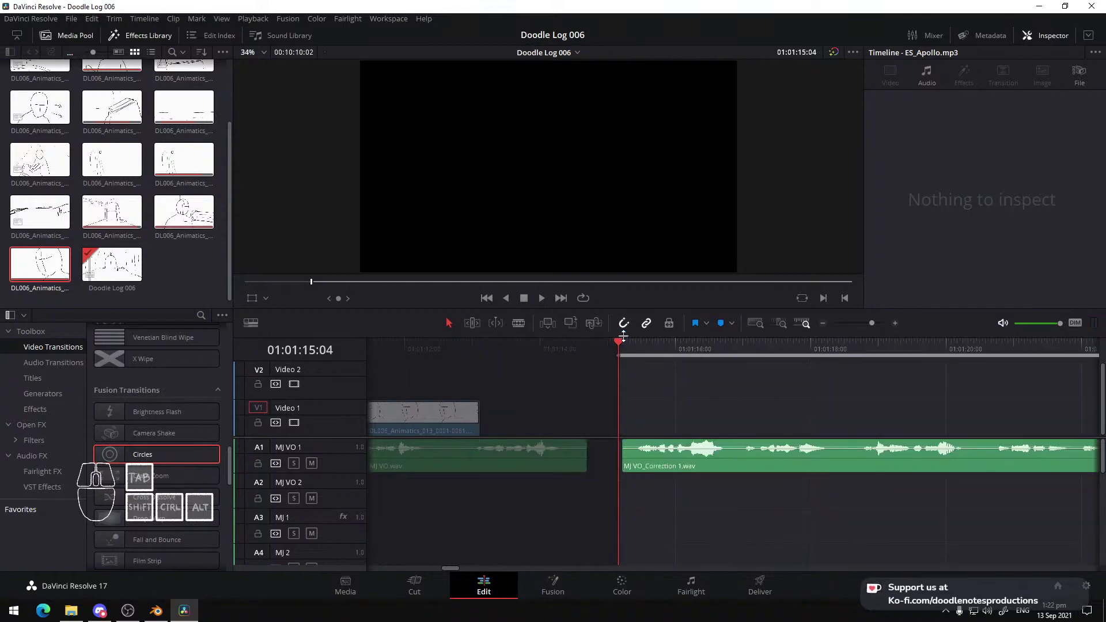
# Play back the MJ VO_Correction 1.wav section and set the Out point at 01:01:24:10, in the gap after the clip
pyautogui.press('space')
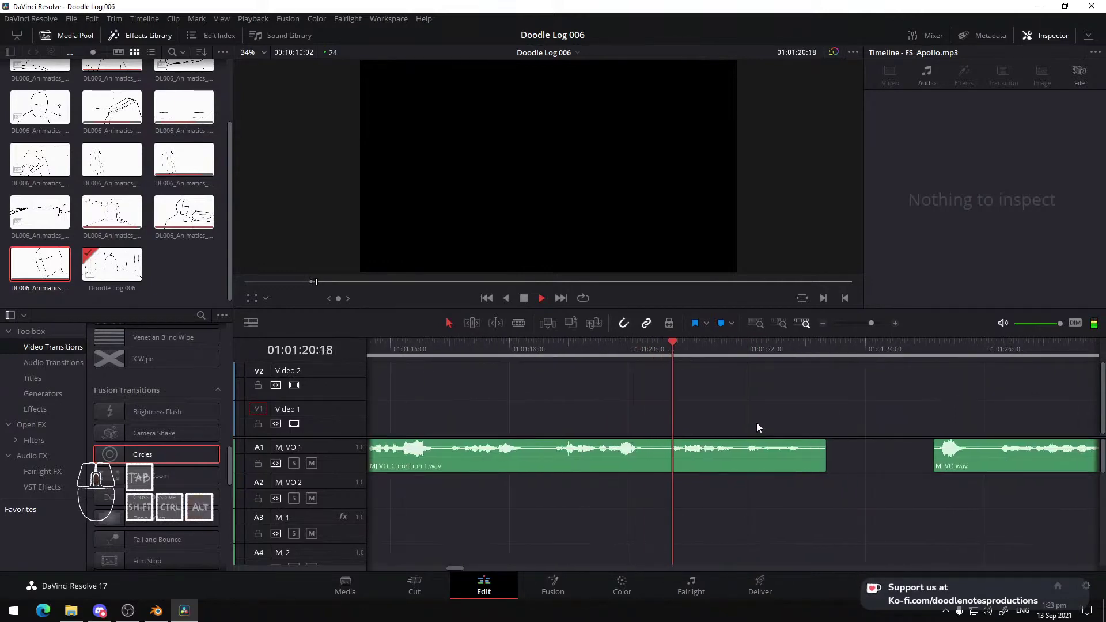
pyautogui.keyDown('alt'); pyautogui.scroll(-1, 762, 427); pyautogui.keyUp('alt')
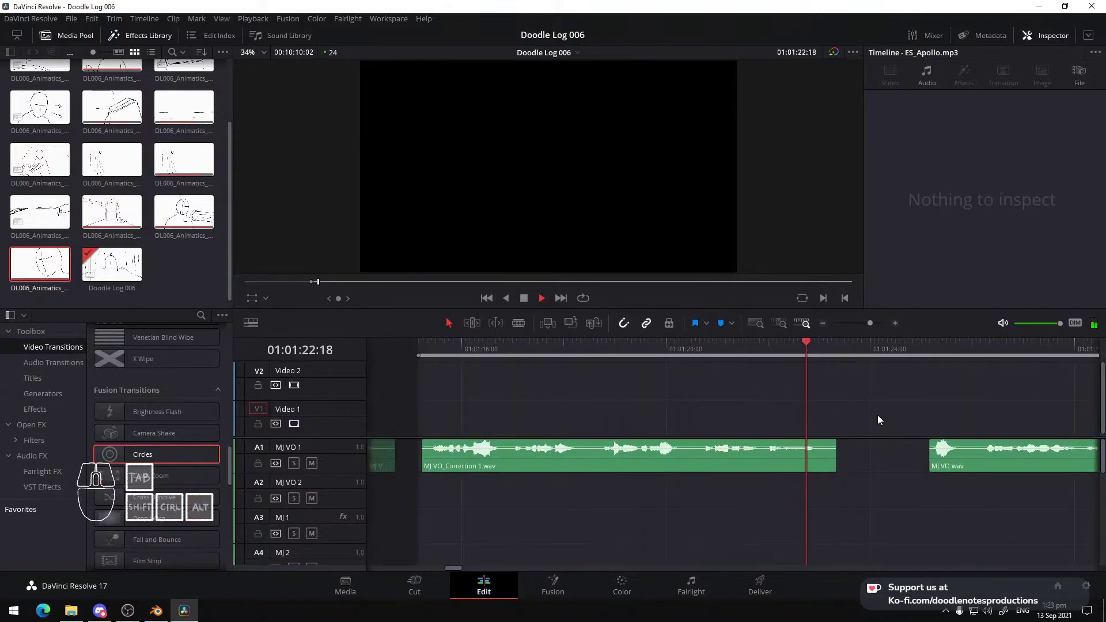
pyautogui.press('space')
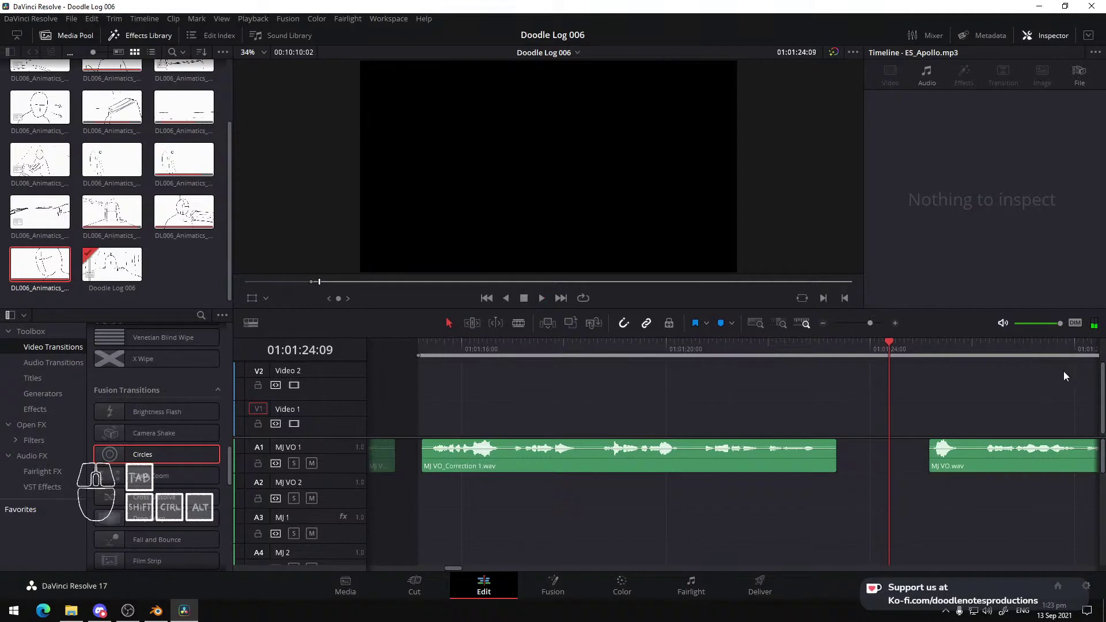
pyautogui.keyDown('alt'); pyautogui.scroll(-3, 881, 357); pyautogui.keyUp('alt')
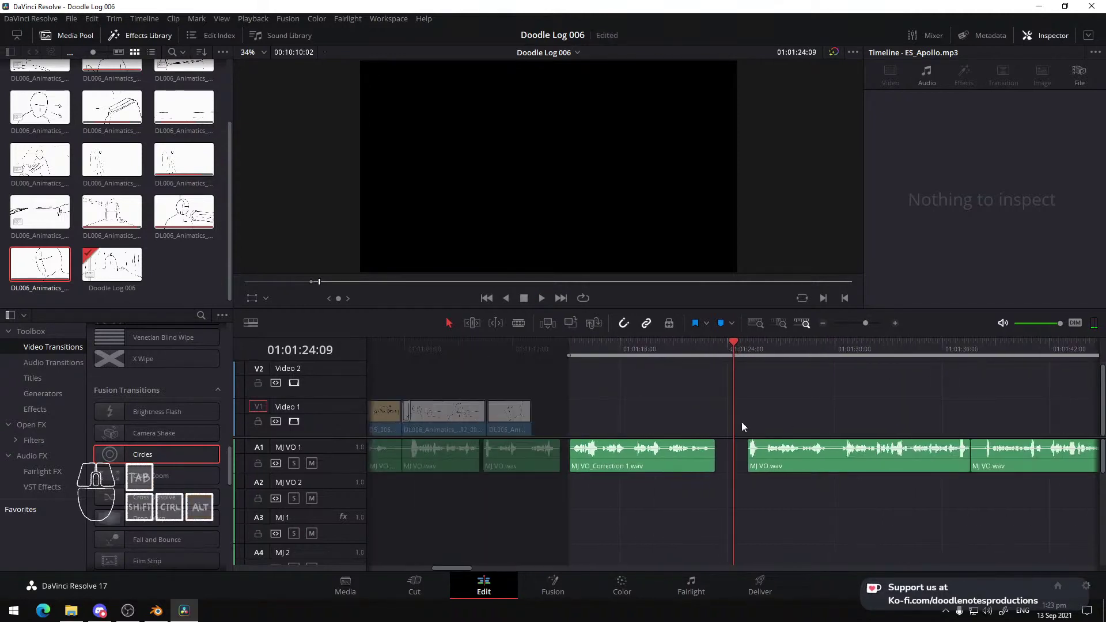
pyautogui.keyDown('alt'); pyautogui.scroll(-2, 742, 427); pyautogui.keyUp('alt')
pyautogui.press('space')
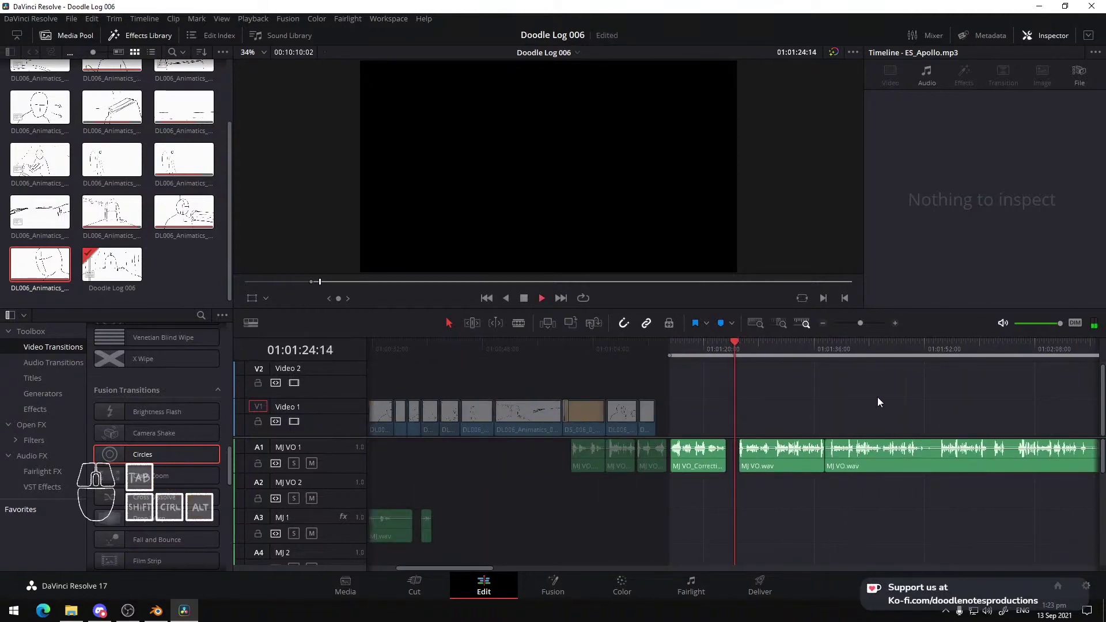
pyautogui.click(669, 352)
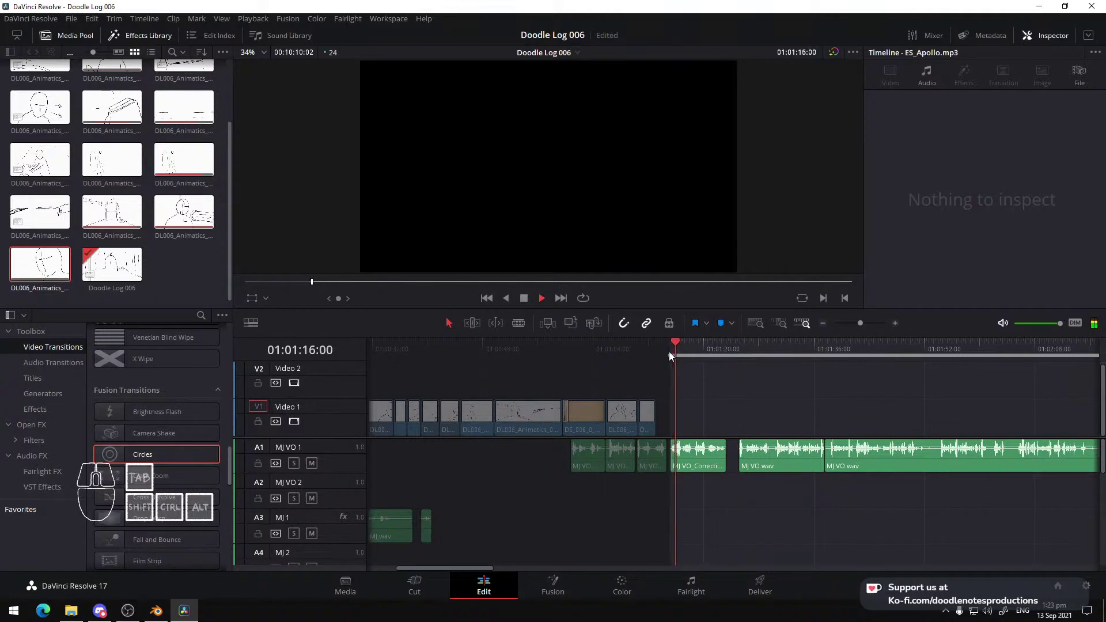
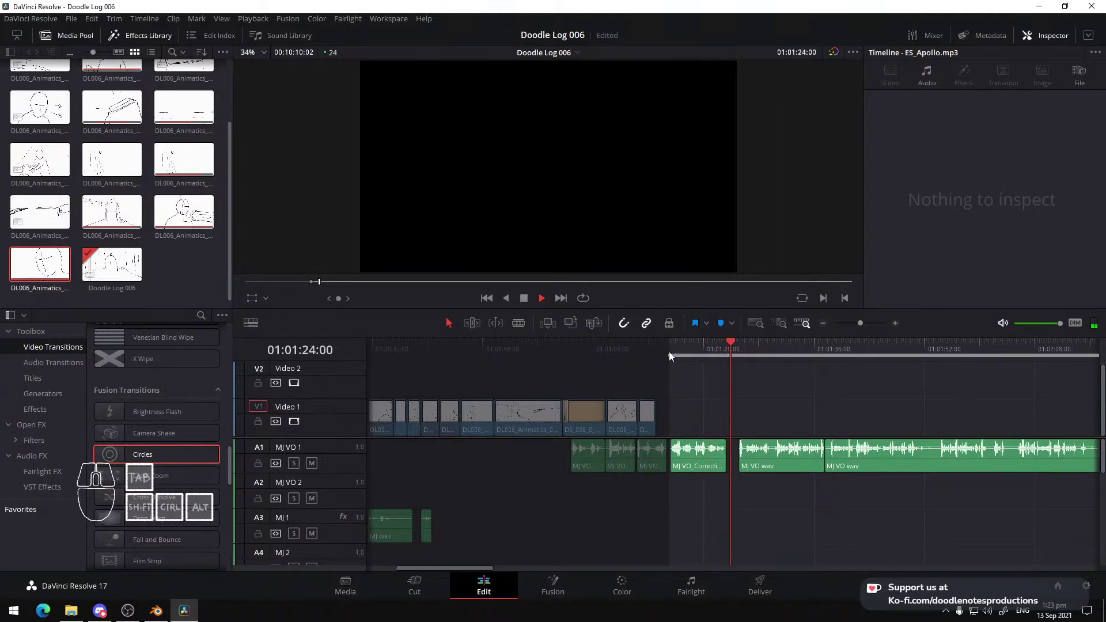
pyautogui.press('space')
pyautogui.hscroll(5, 793, 435)
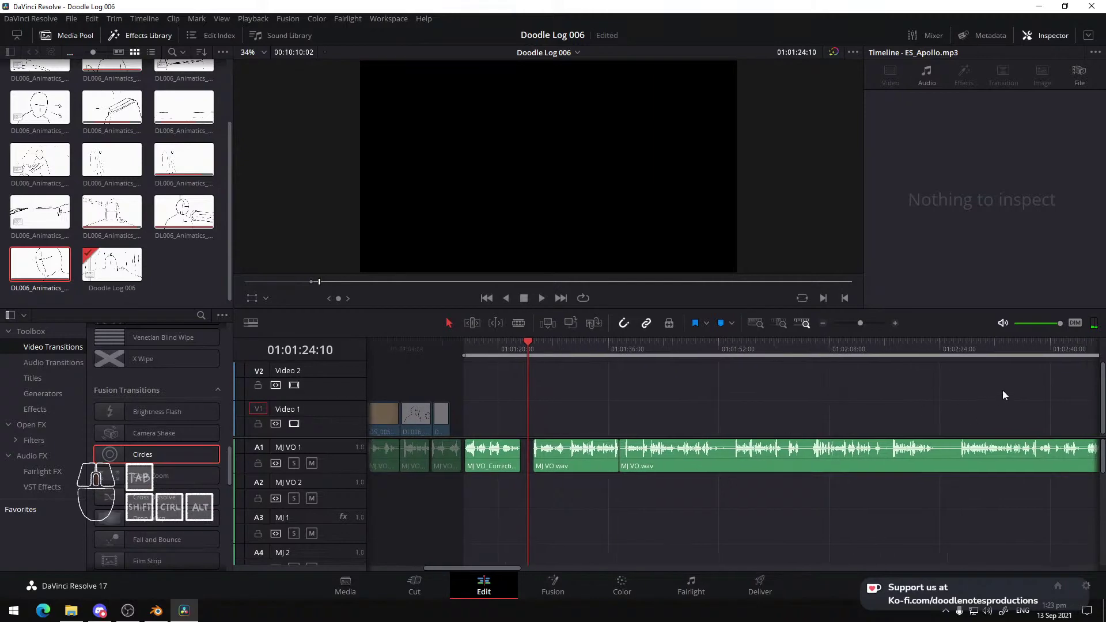
pyautogui.press('o')
pyautogui.hscroll(-2, 570, 429)
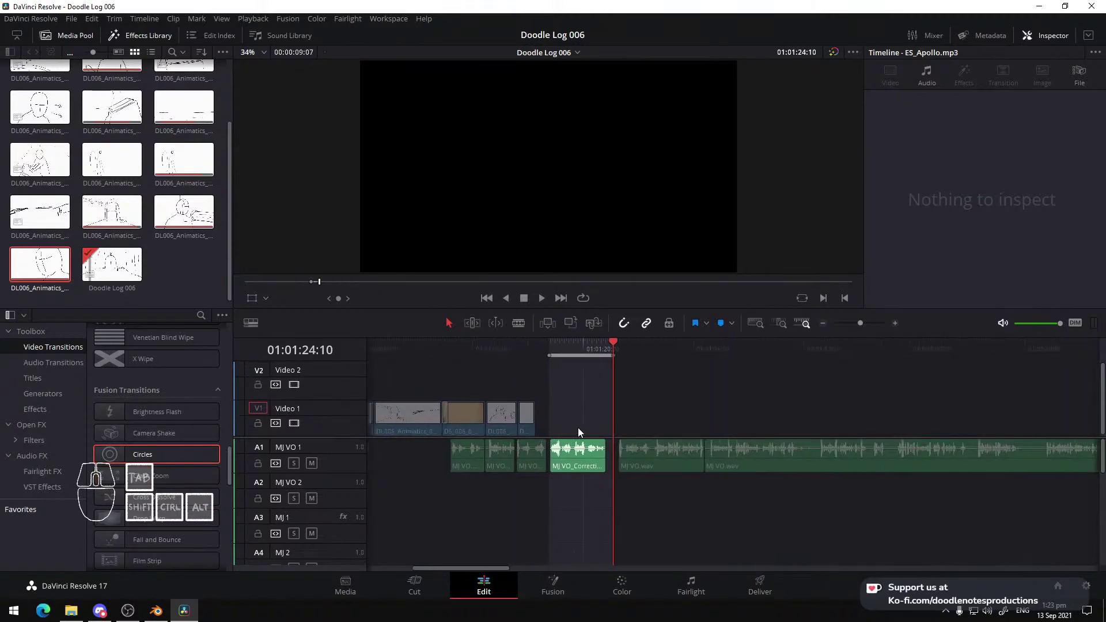
# Render the marked In/Out range with the file name DL006_Animatics_15_ref
pyautogui.click(758, 585)
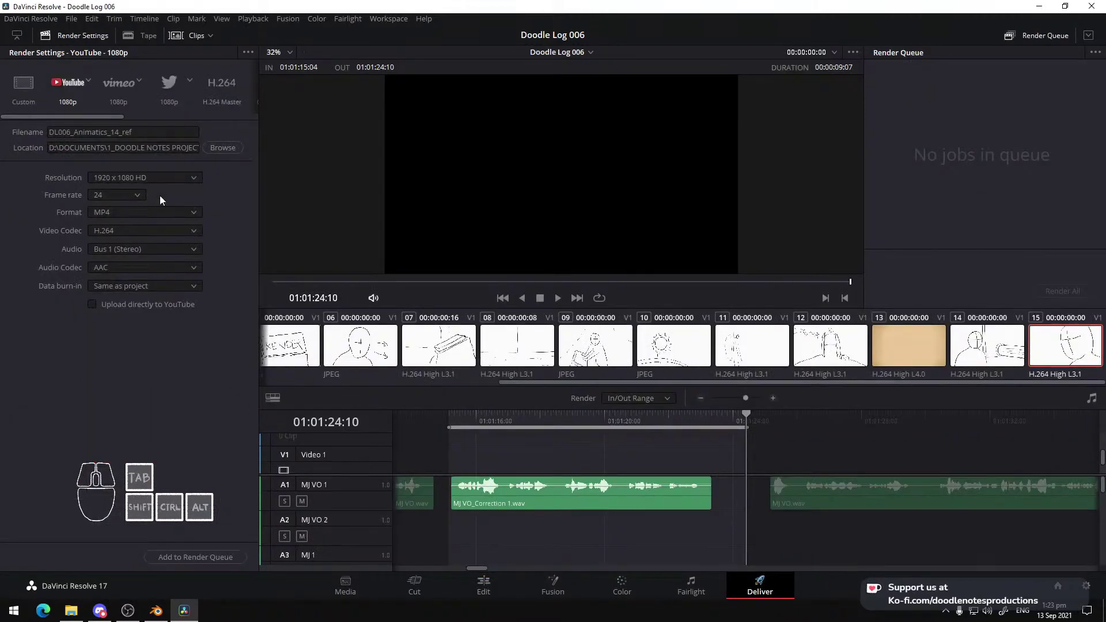
pyautogui.click(118, 131)
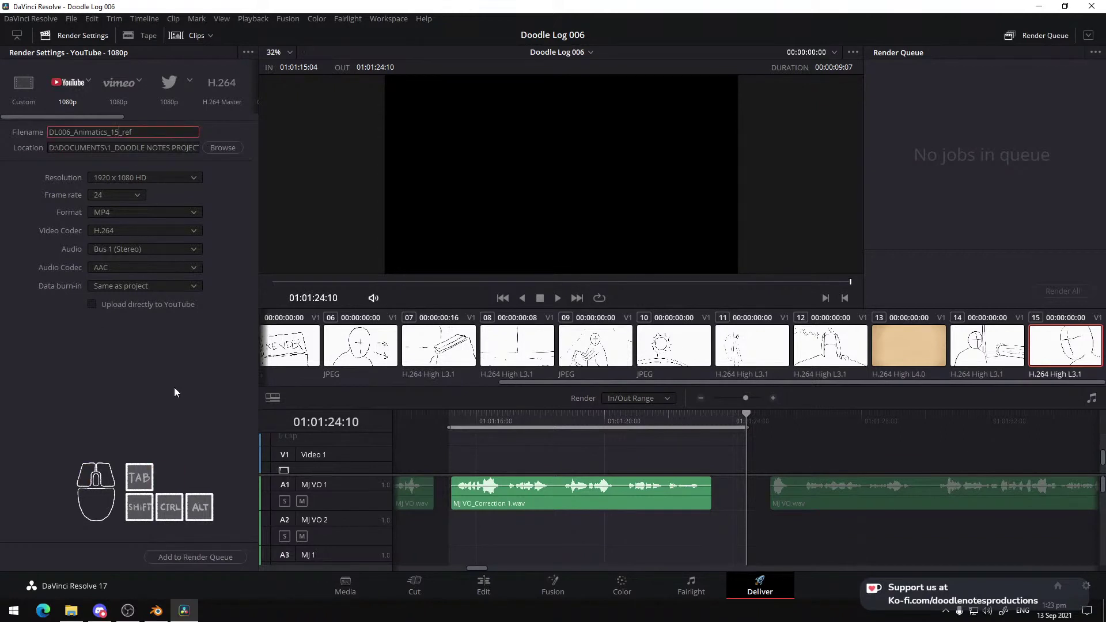
pyautogui.click(195, 558)
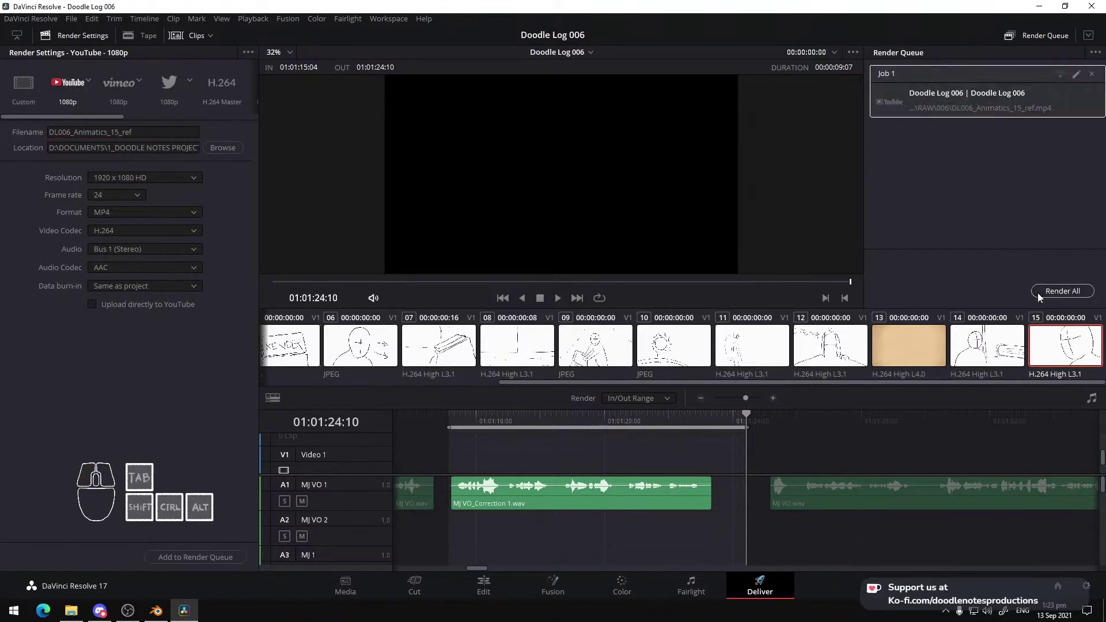
pyautogui.click(1040, 292)
# Import DL006_Animatics_014_0001-0049.mp4 from the RENDER\RAW\DOODLE LOG 006\Animatics folder and place it on Video 1 after the 013 clip
pyautogui.click(484, 587)
pyautogui.click(71, 611)
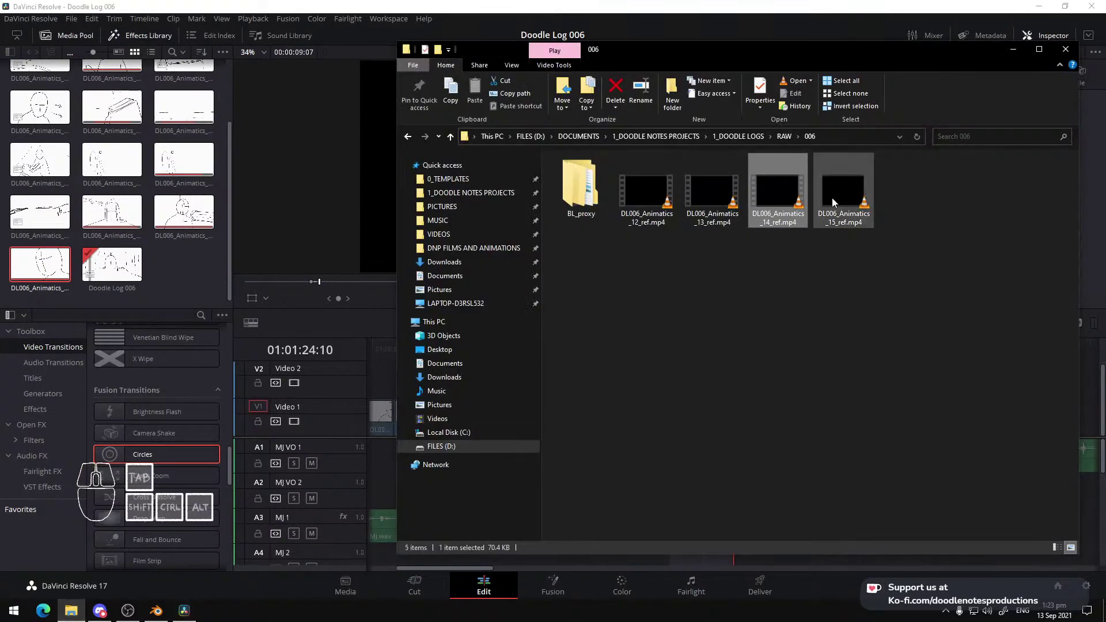
pyautogui.click(740, 142)
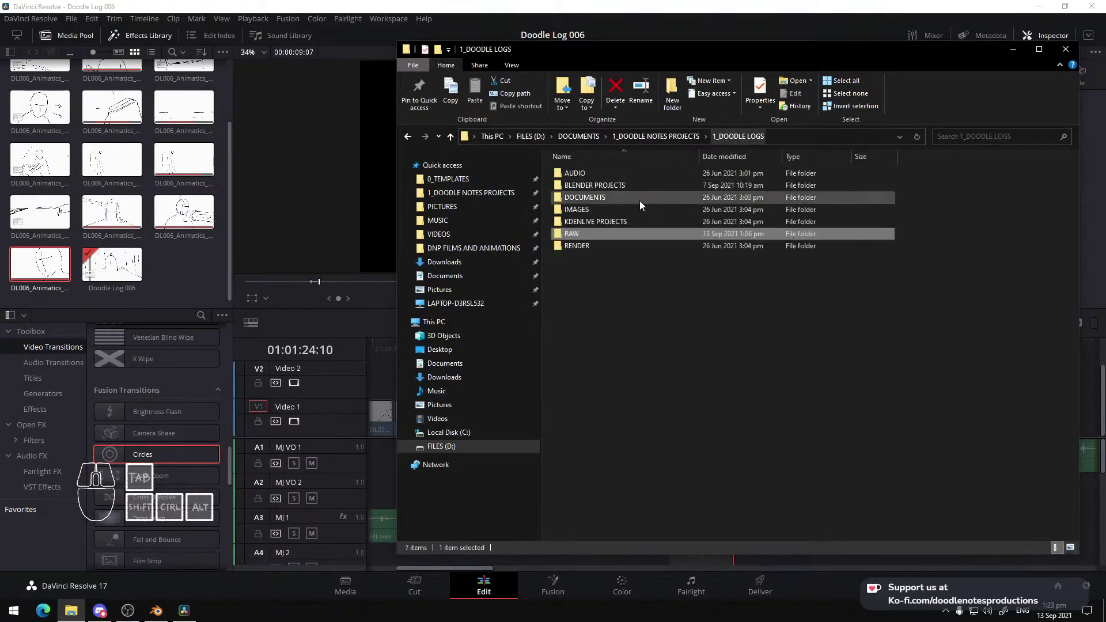
pyautogui.doubleClick(607, 247)
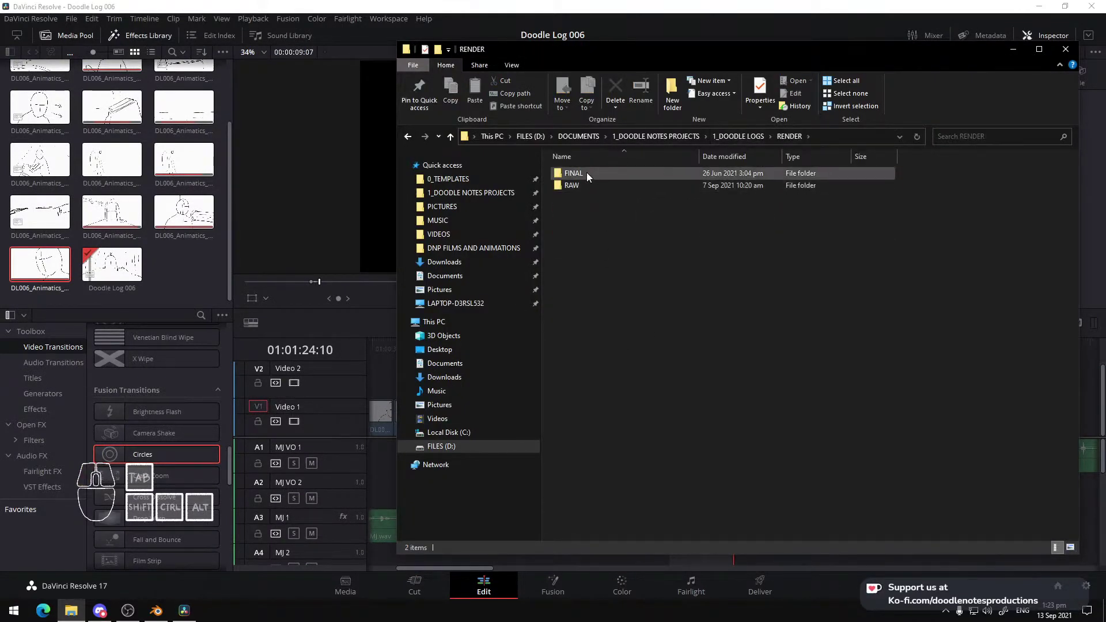
pyautogui.doubleClick(587, 184)
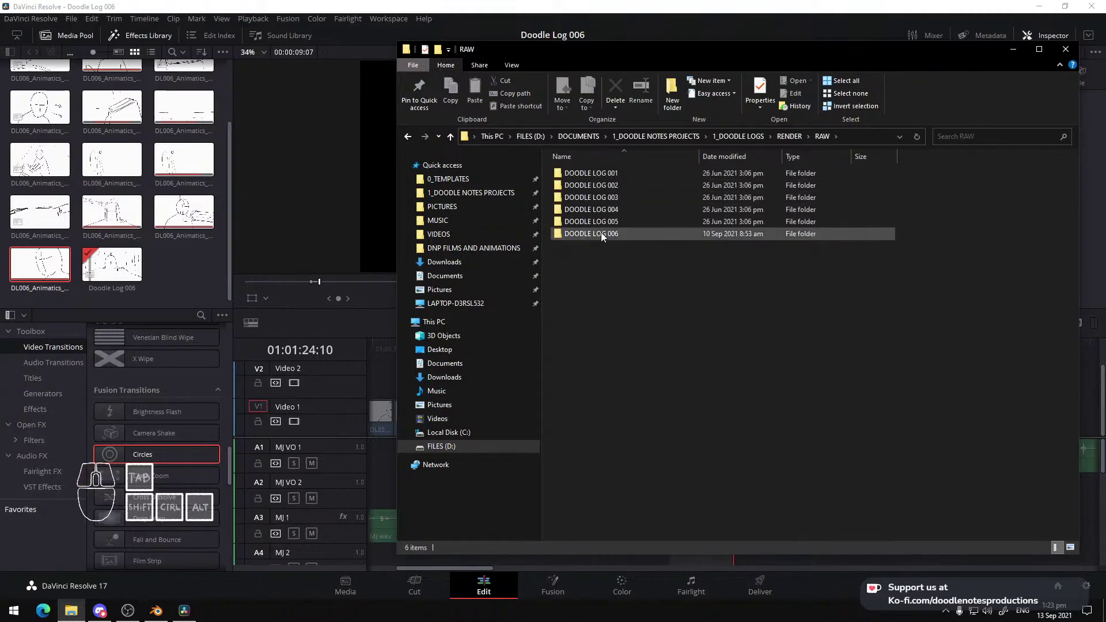
pyautogui.doubleClick(602, 232)
pyautogui.doubleClick(594, 175)
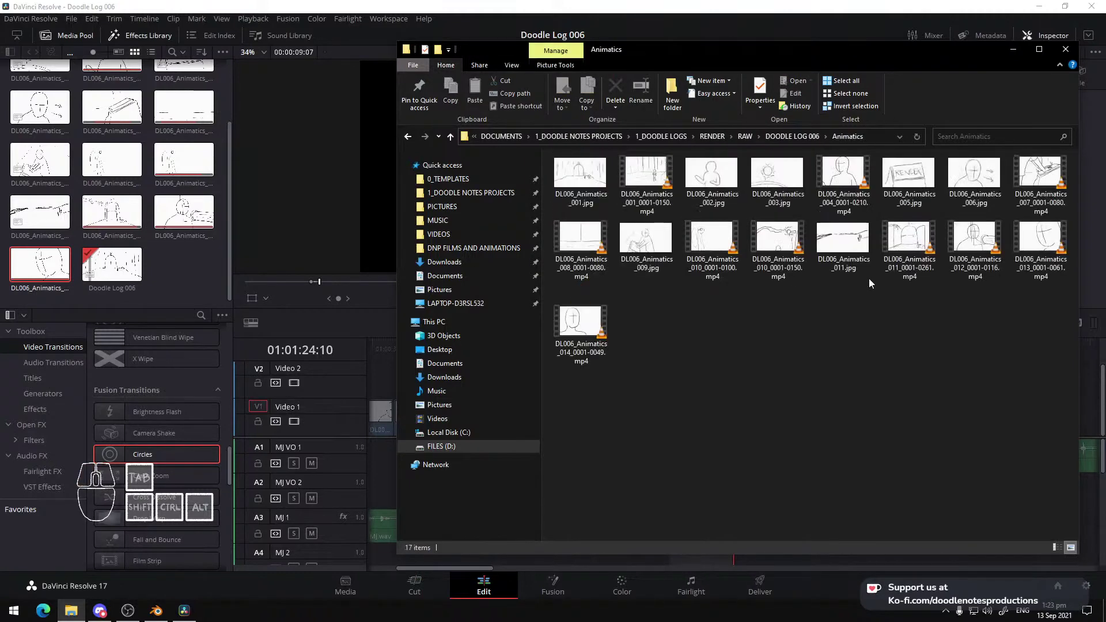
pyautogui.moveTo(609, 325); pyautogui.dragTo(649, 415)
pyautogui.click(103, 264)
# Play back the transition from the 013 clip to the 014 clip against the voice-over
pyautogui.click(636, 353)
pyautogui.press('space')
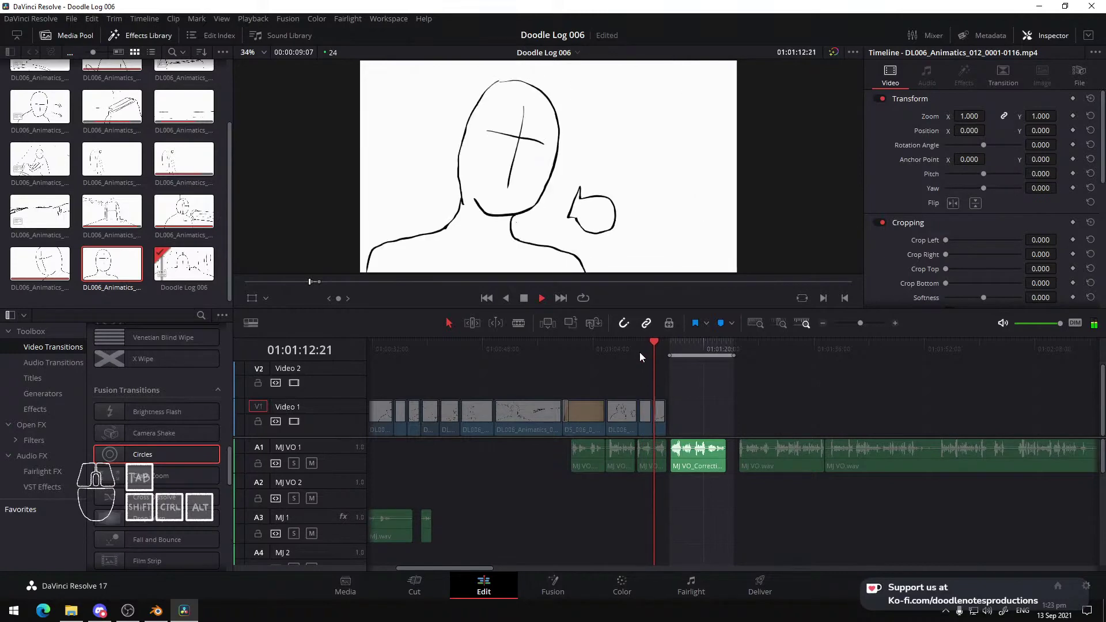
pyautogui.click(640, 352)
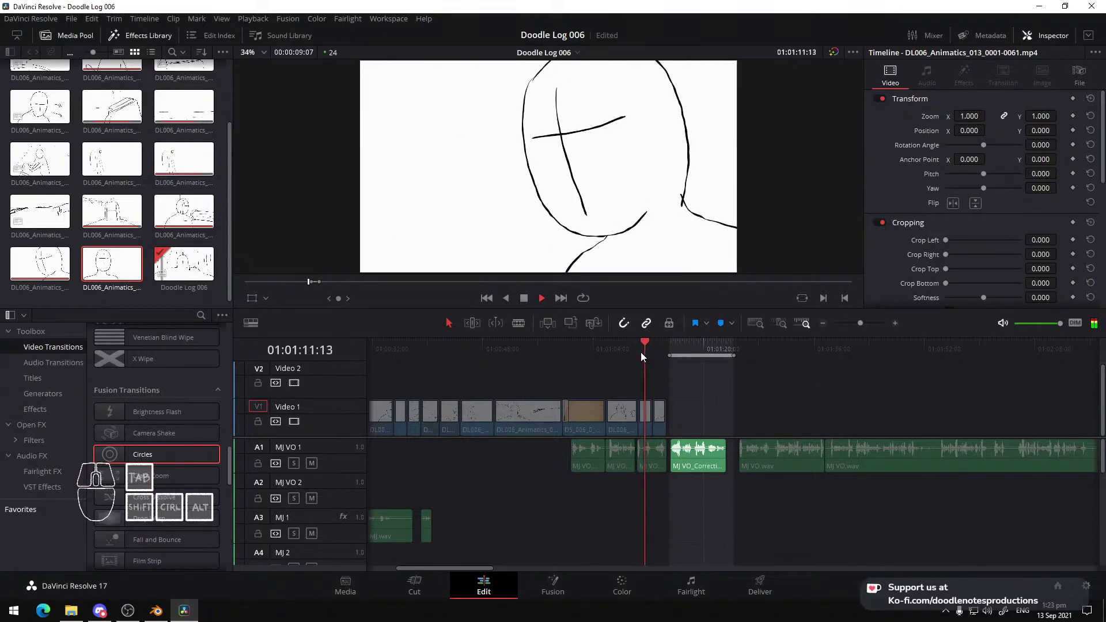
pyautogui.press('super')
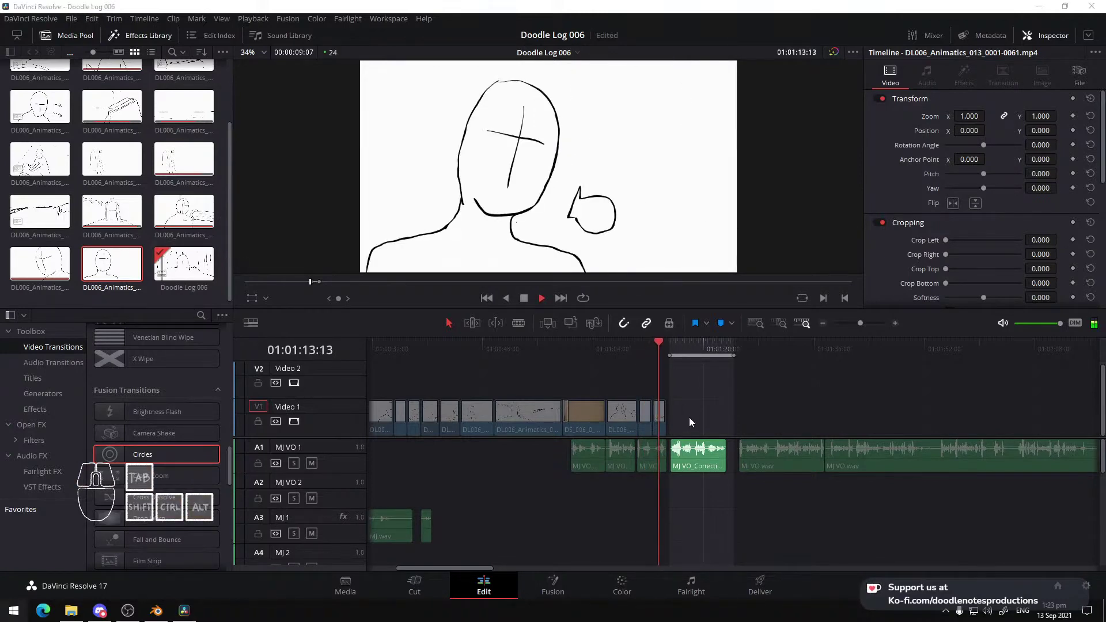
pyautogui.click(184, 610)
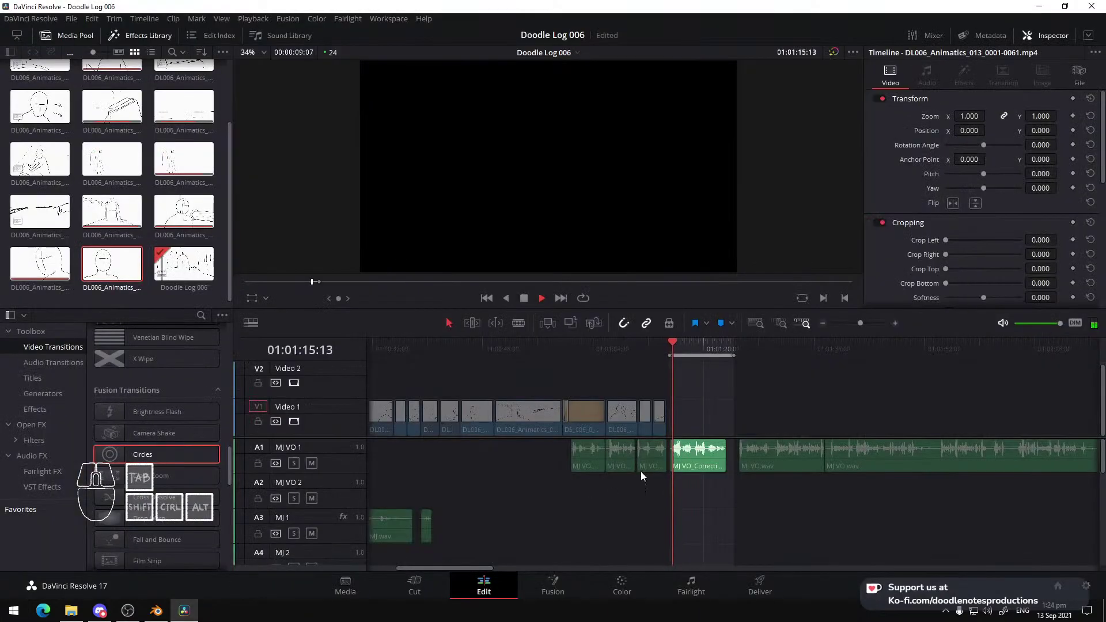
pyautogui.keyDown('alt'); pyautogui.scroll(5, 712, 409); pyautogui.keyUp('alt')
pyautogui.press('space')
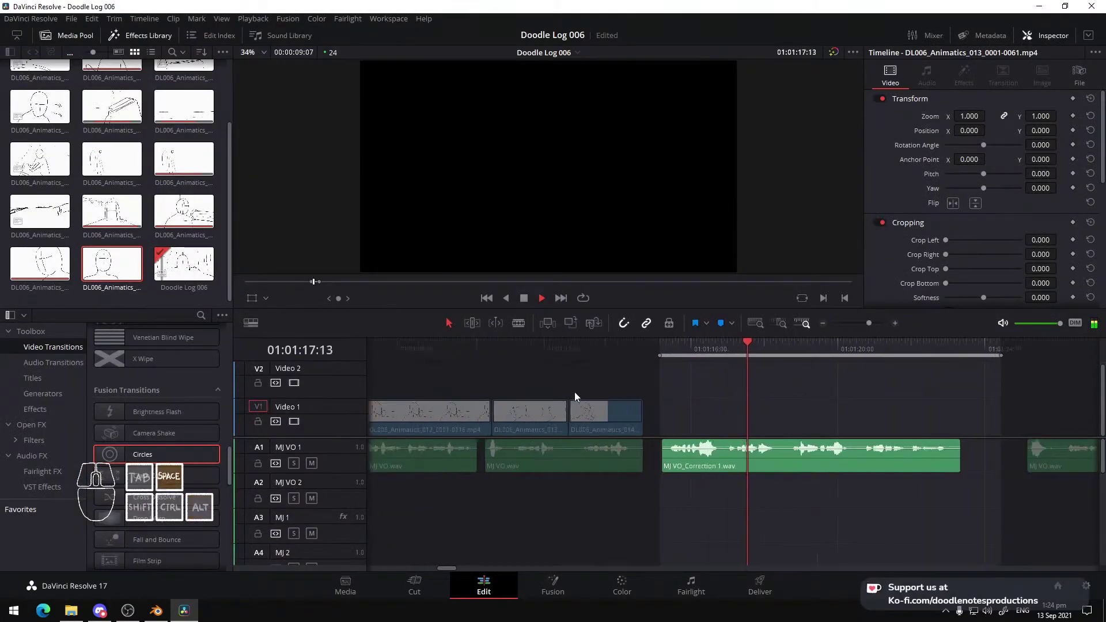
# Extend the 013 clip's end and shift the 014 clip to follow it, ending at the In point, and play back the edit
pyautogui.click(533, 352)
pyautogui.moveTo(595, 417); pyautogui.dragTo(634, 421)
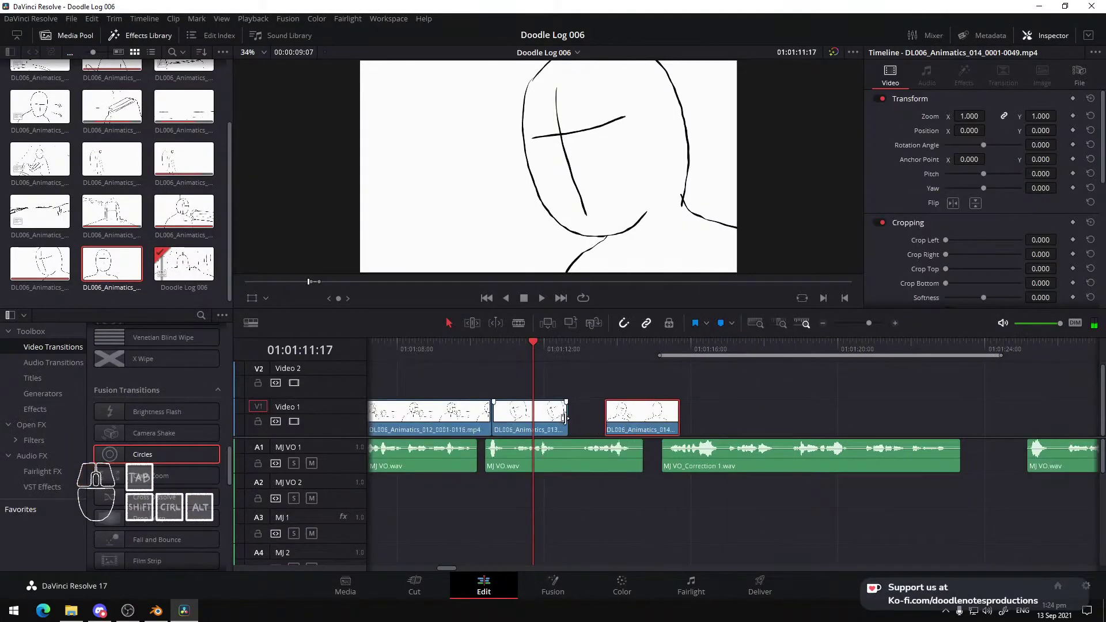
pyautogui.moveTo(564, 418); pyautogui.dragTo(610, 425)
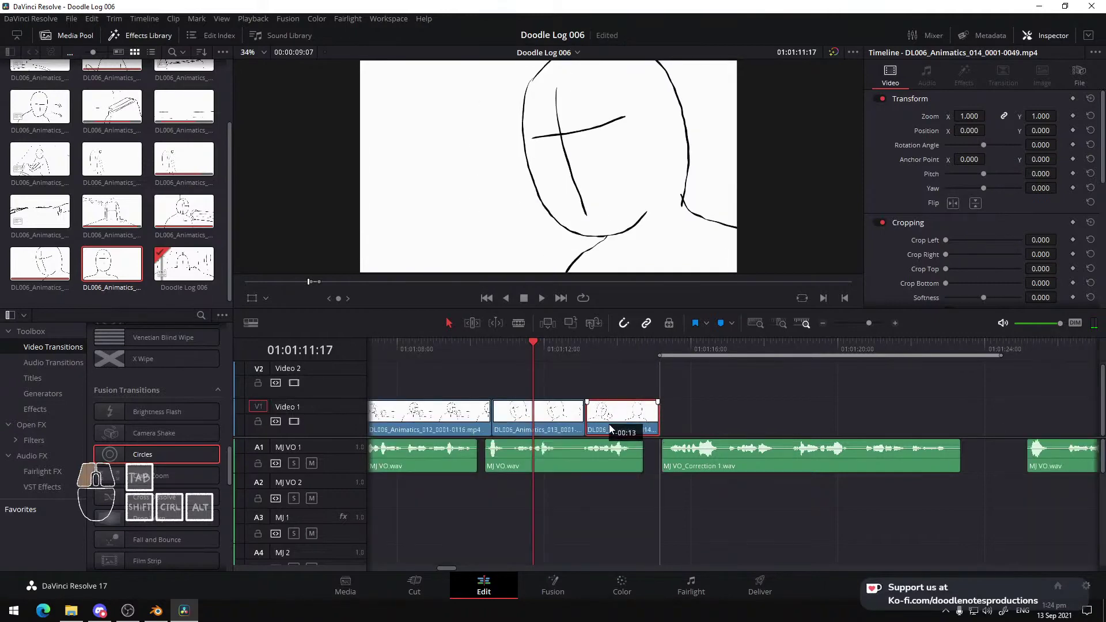
pyautogui.click(551, 354)
pyautogui.press('space')
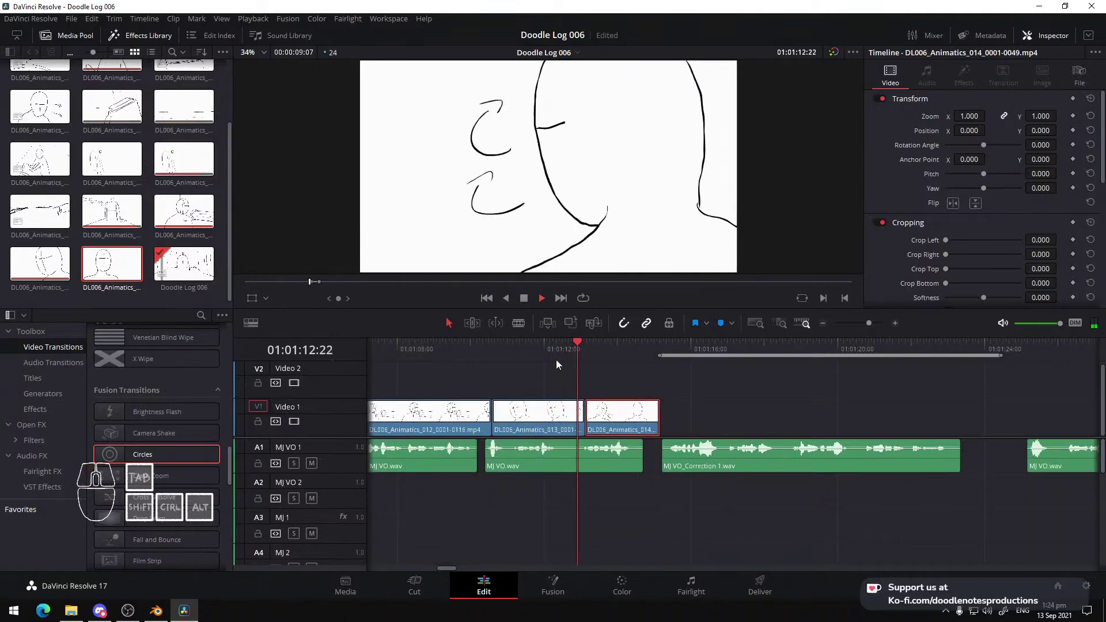
pyautogui.click(528, 348)
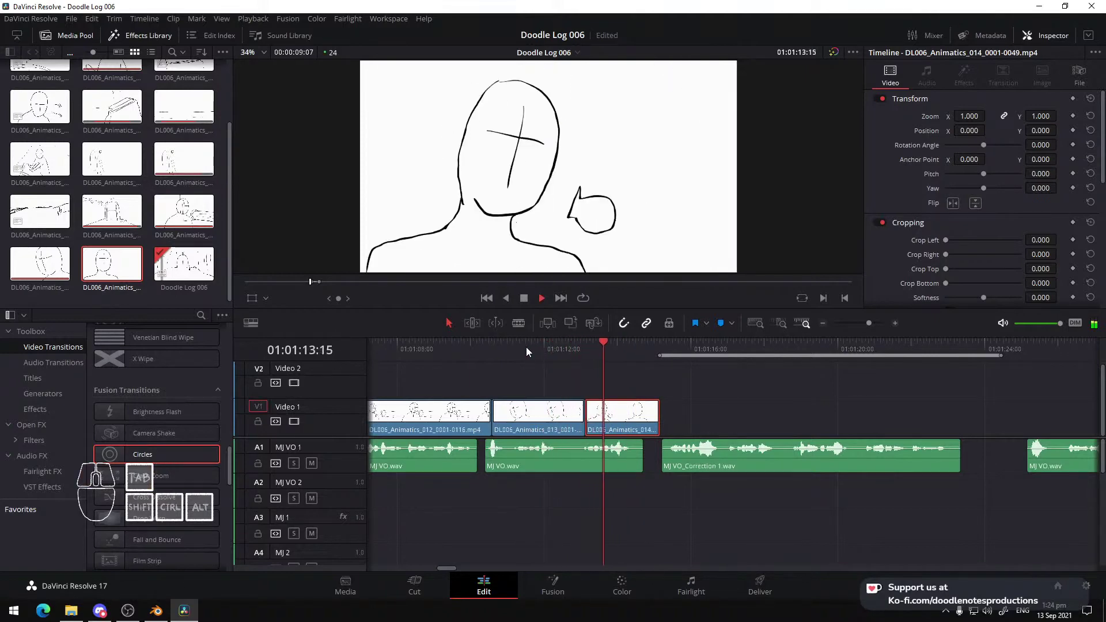
pyautogui.press('space')
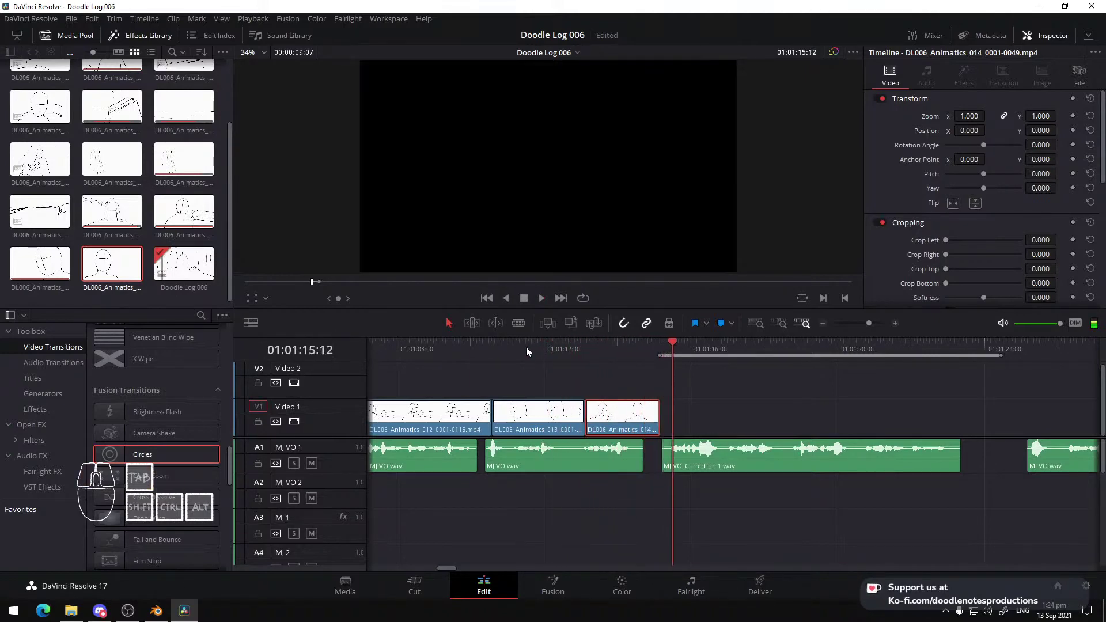
# Switch to Blender, save the current file, and save a copy as DL006_Animatics 15.blend
pyautogui.click(156, 612)
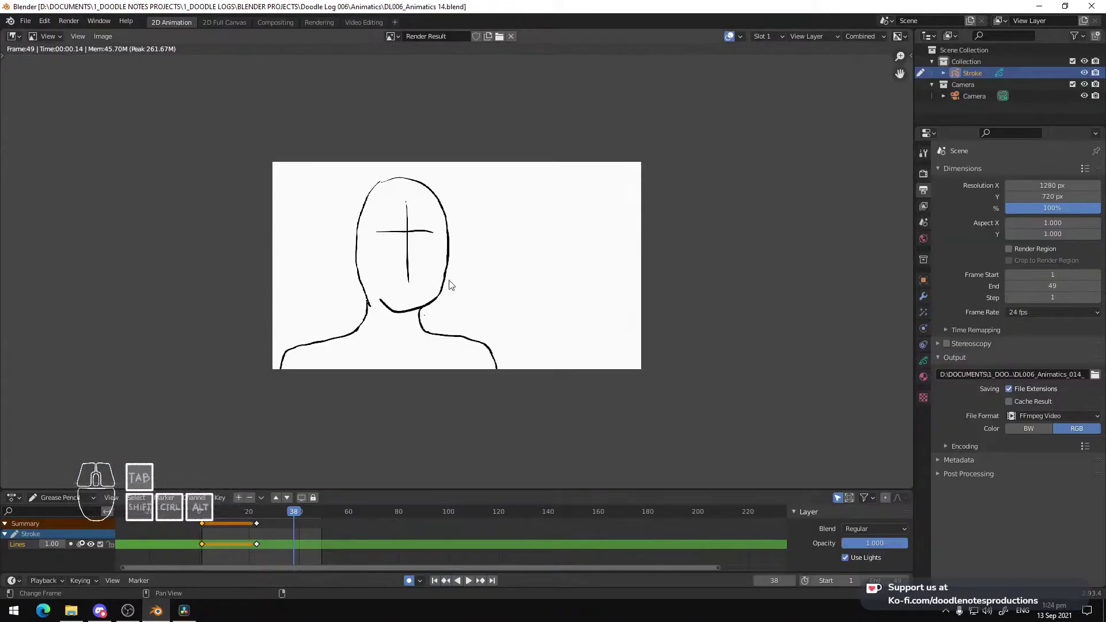
pyautogui.hotkey('ctrl', 's')
pyautogui.hotkey('ctrl', 'shift', 's')
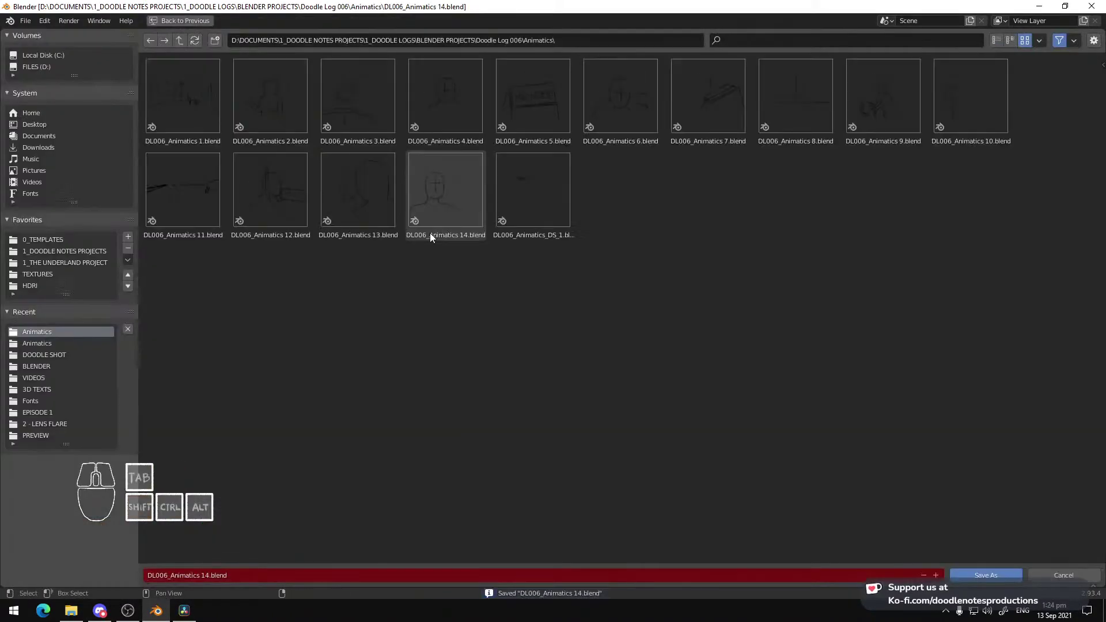
pyautogui.click(205, 576)
pyautogui.click(209, 576)
pyautogui.press('BackSpace')
pyautogui.write('5')
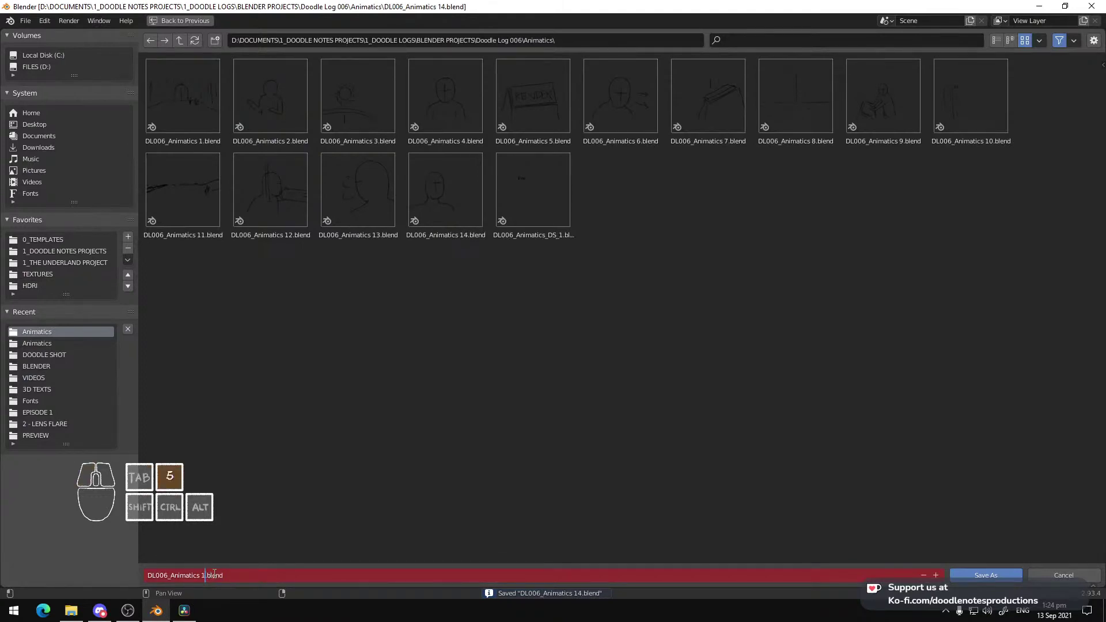
pyautogui.press('Return')
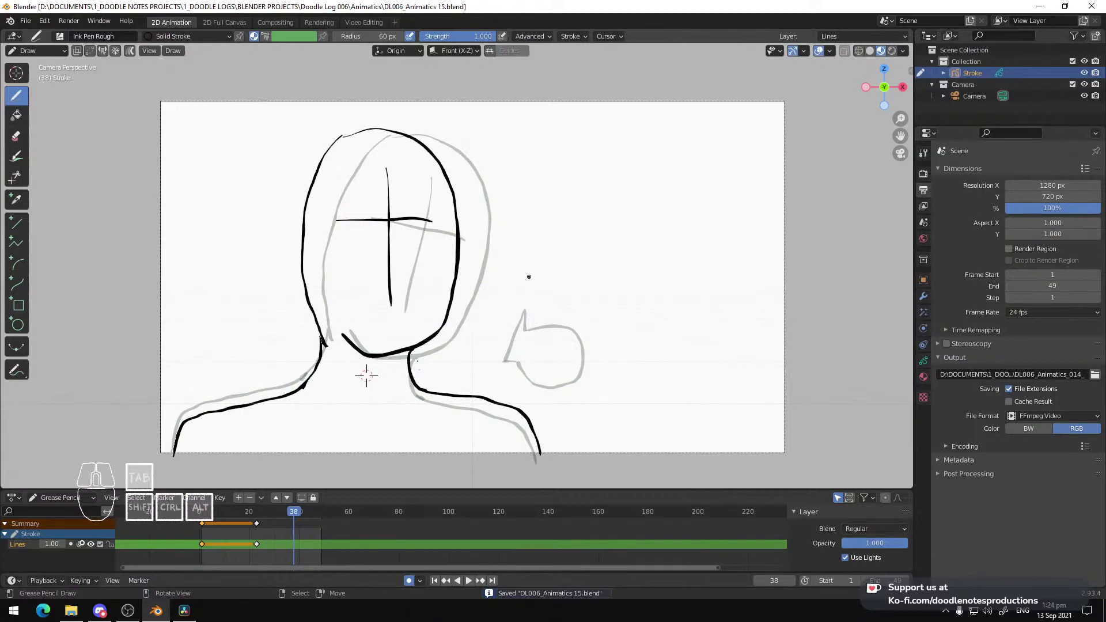
# From frame 1, delete both head drawings and their keyframes from the Stroke object, and return to Draw mode
pyautogui.hotkey('shift', 'Left')
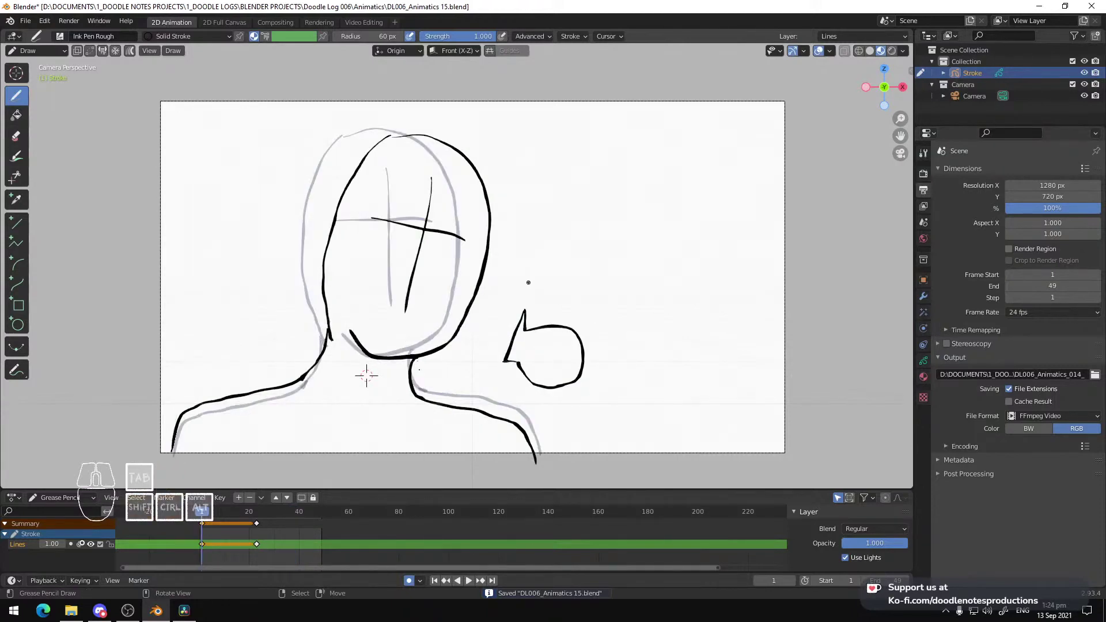
pyautogui.press('Tab')
pyautogui.press('x')
pyautogui.click(279, 531)
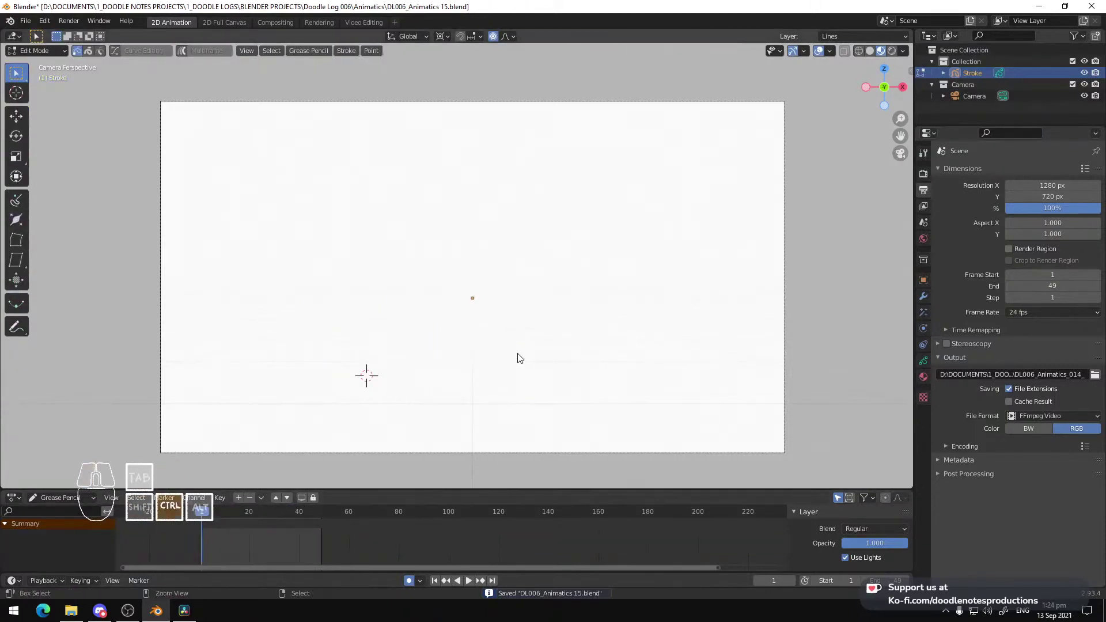
pyautogui.hotkey('ctrl', 'Tab')
pyautogui.click(526, 276)
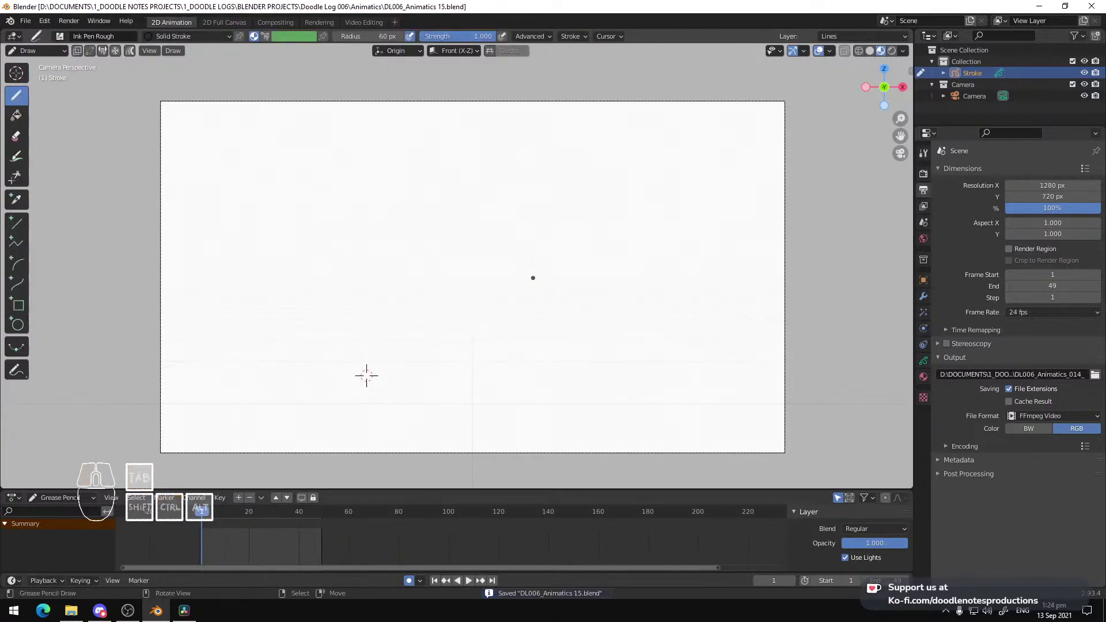
# In the Video Editing sequencer, replace the Animatics 14 reference strips with DL006_Animatics_15_ref.mp4 from the RAW\006 folder
pyautogui.click(363, 22)
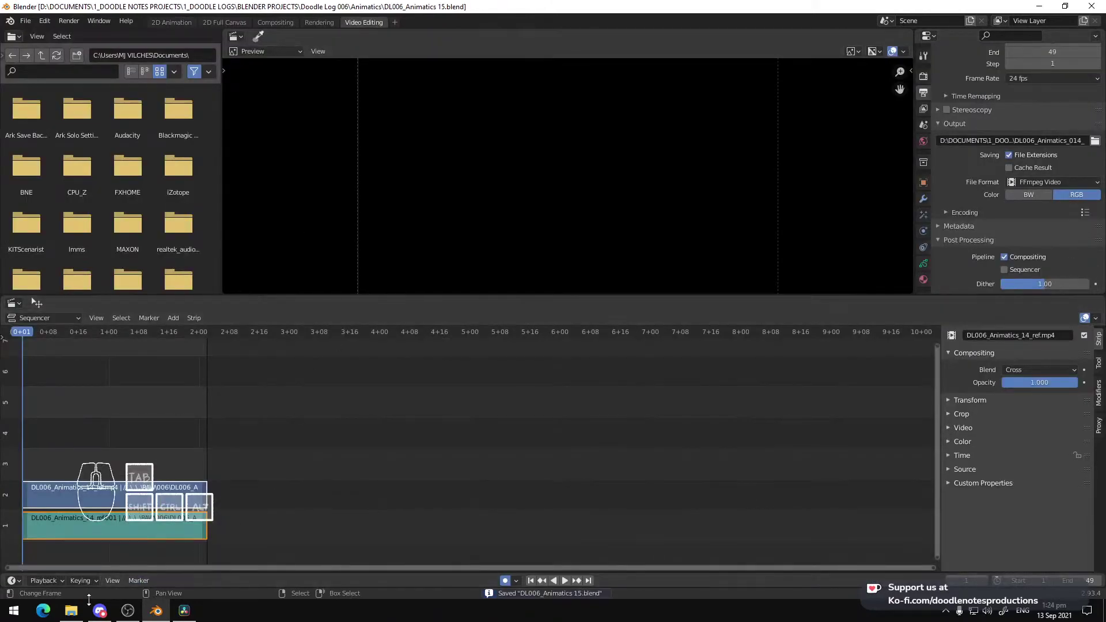
pyautogui.click(71, 611)
pyautogui.click(661, 137)
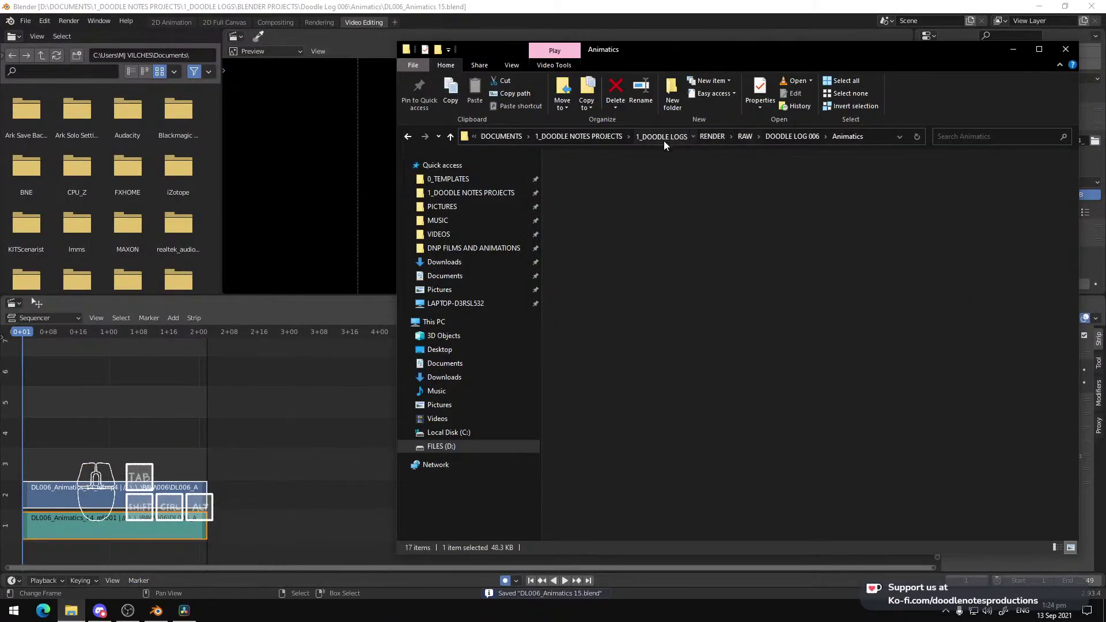
pyautogui.doubleClick(574, 233)
pyautogui.doubleClick(567, 197)
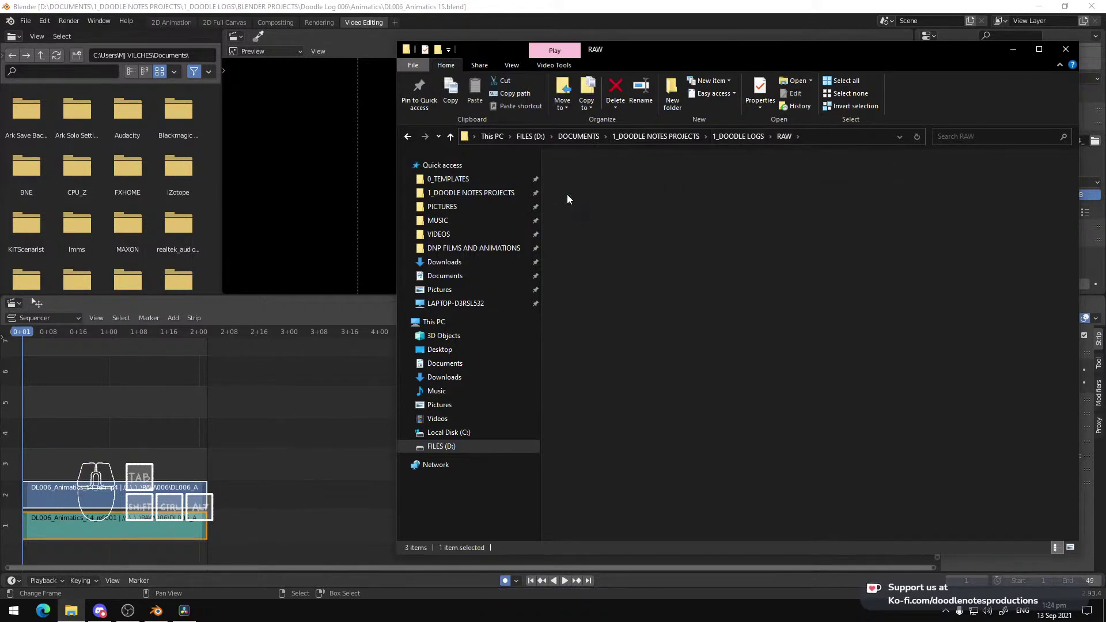
pyautogui.moveTo(844, 193); pyautogui.dragTo(165, 394)
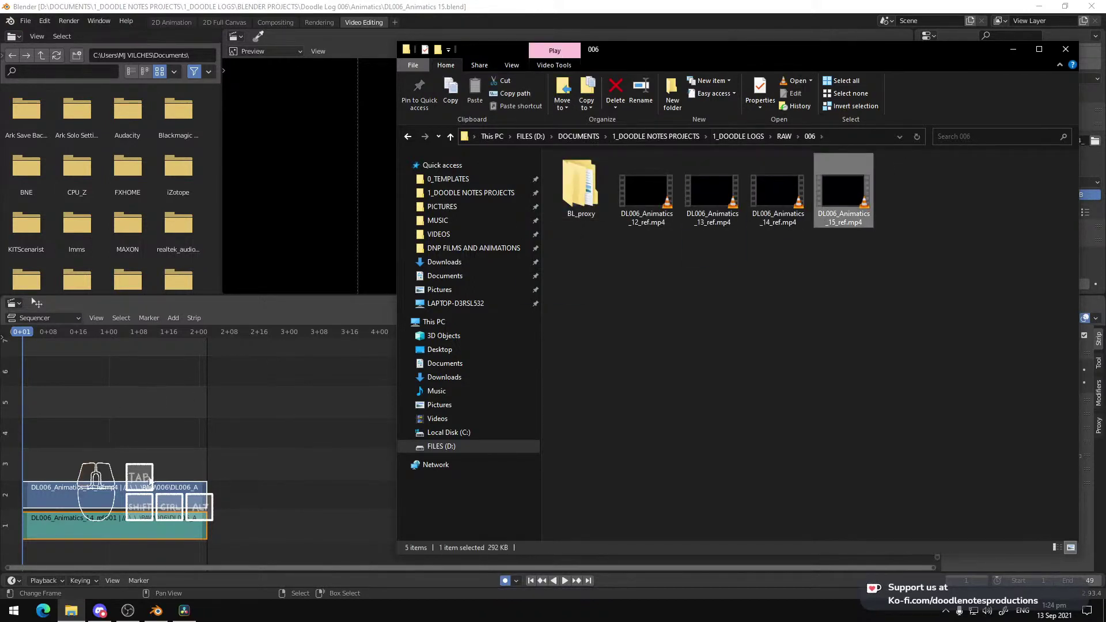
pyautogui.moveTo(149, 482); pyautogui.dragTo(147, 478)
pyautogui.click(143, 523)
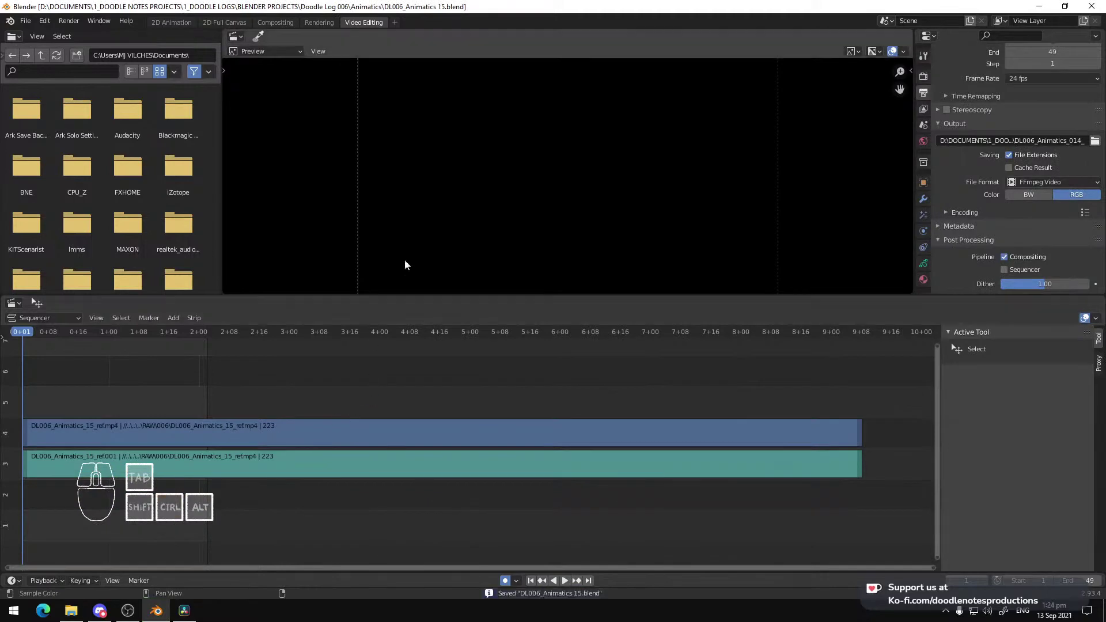
# Set the scene's end frame to 223 at the end of the new reference strip, return to frame 1, and save the file
pyautogui.click(860, 393)
pyautogui.hotkey('ctrl', 'End')
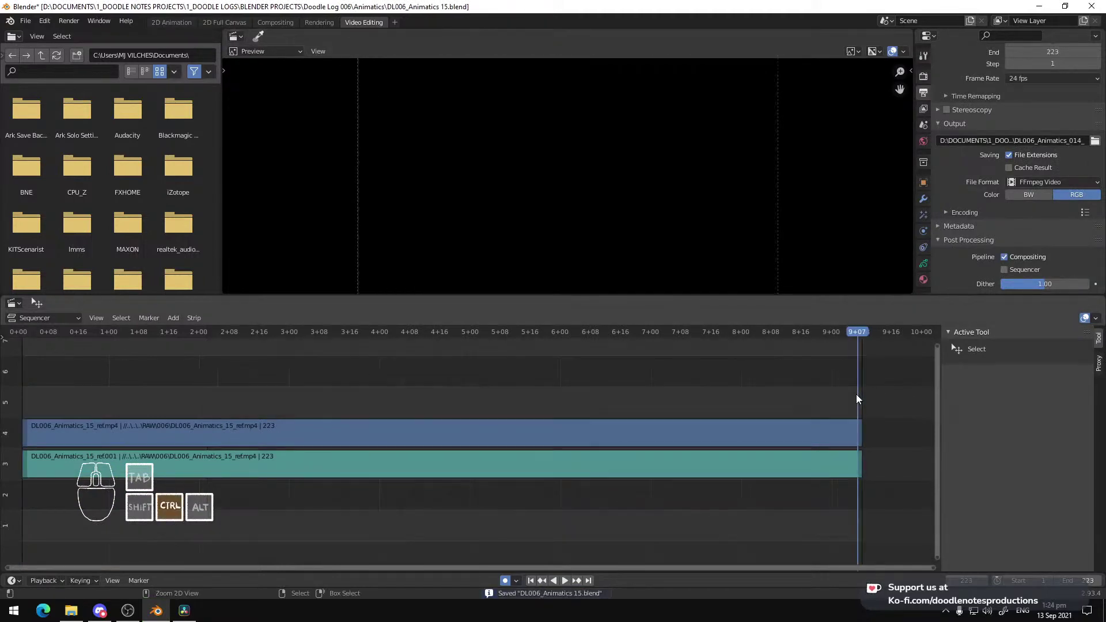
pyautogui.hotkey('shift', 'Left')
pyautogui.hotkey('ctrl', 's')
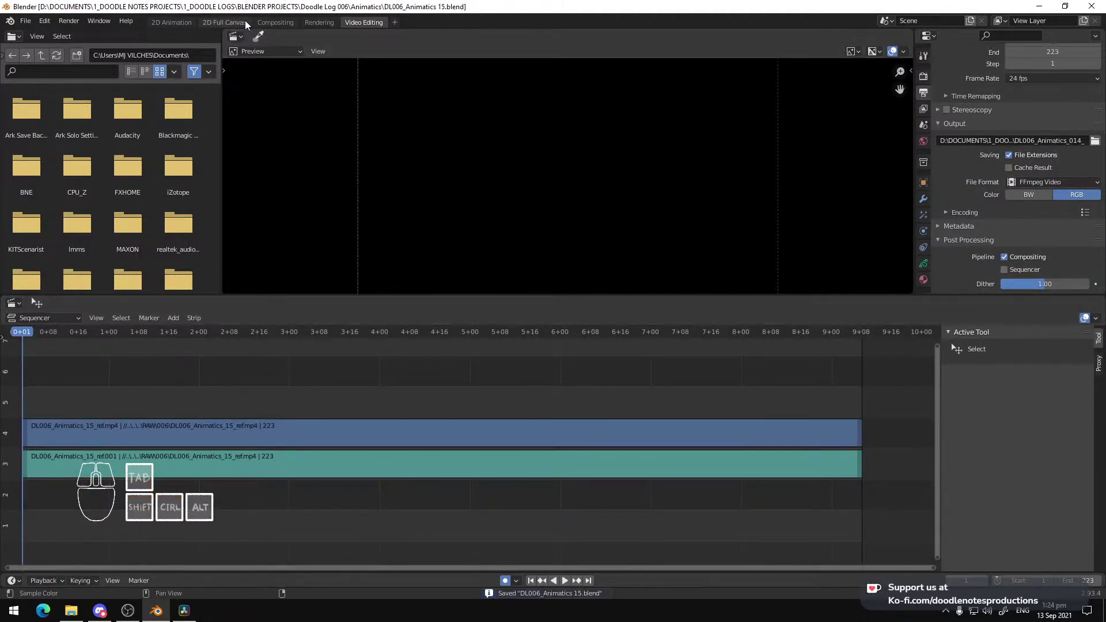
# Play back the new reference in the 2D Animation workspace and return to frame 1
pyautogui.click(171, 22)
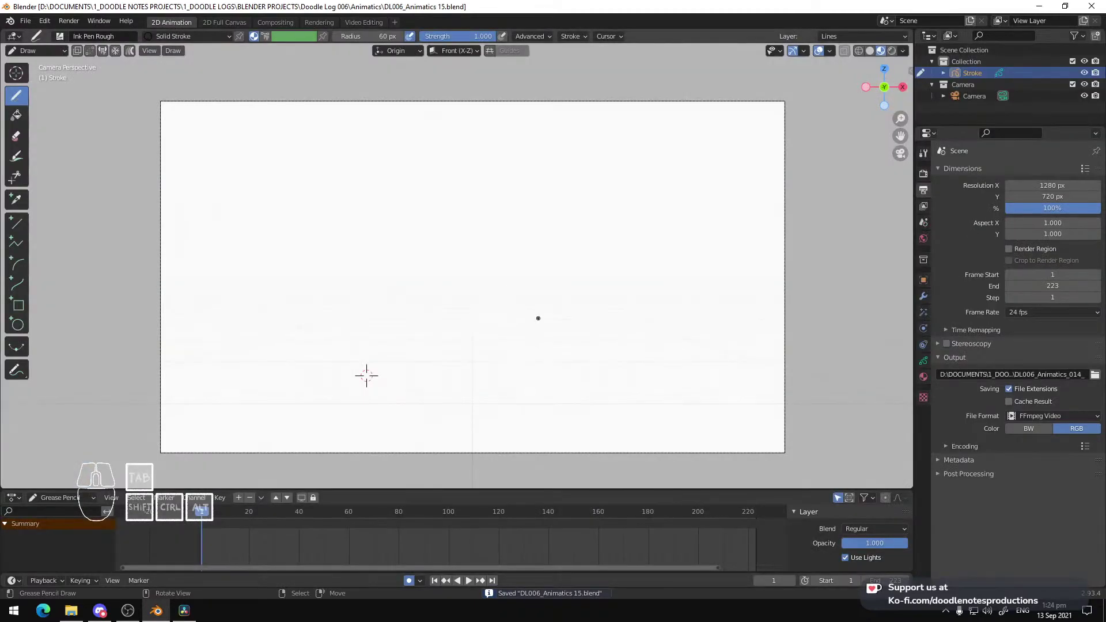
pyautogui.press('space')
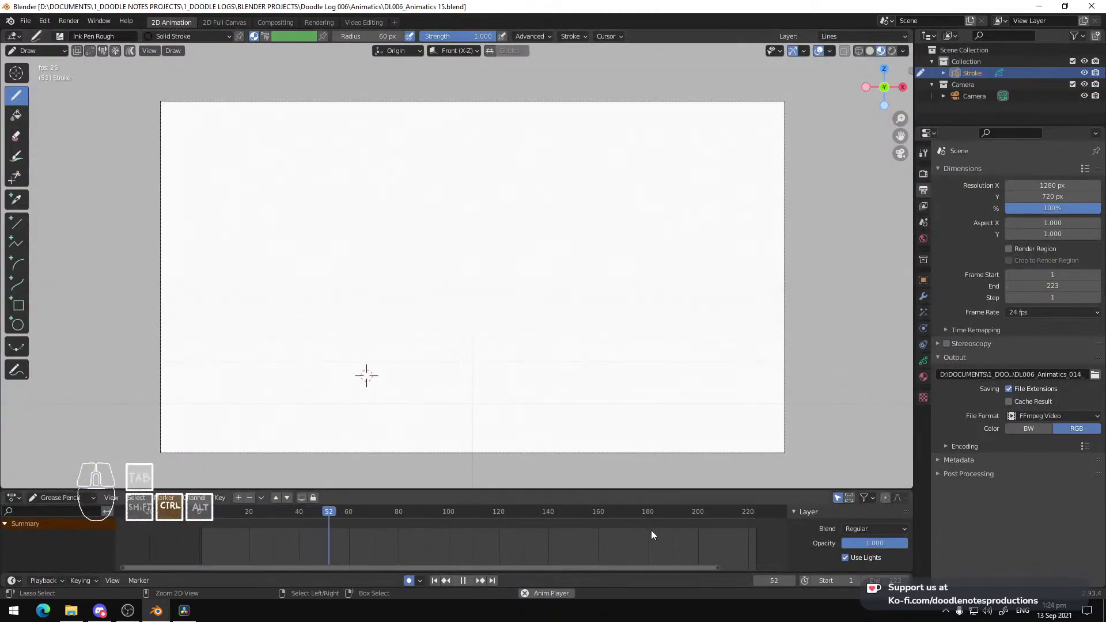
pyautogui.scroll(-4, 652, 530)
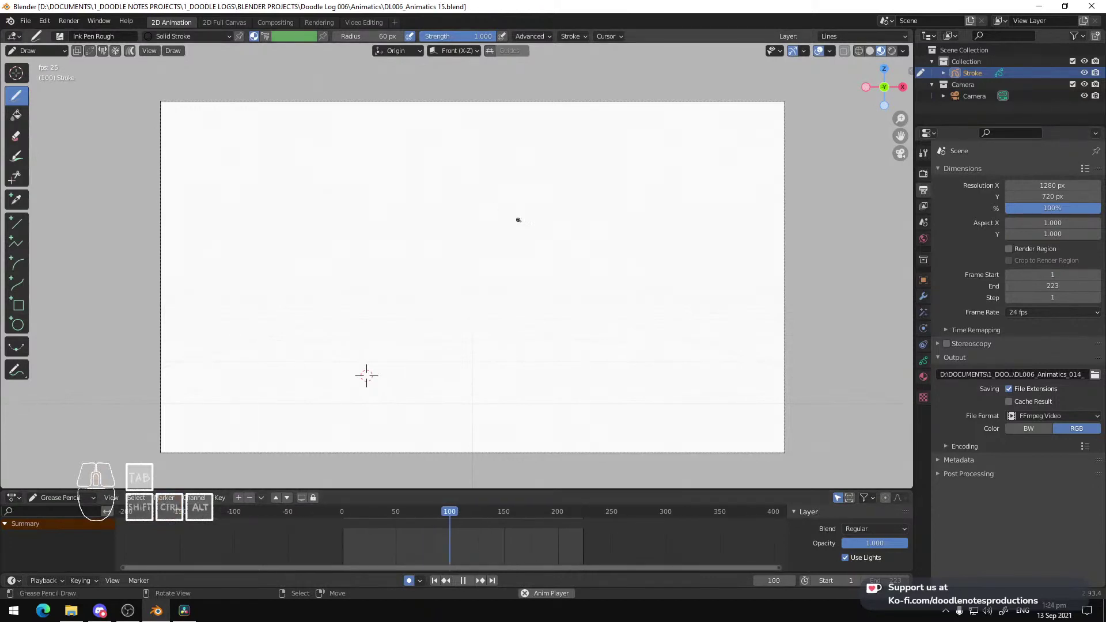
pyautogui.press('space')
pyautogui.hotkey('shift', 'Left')
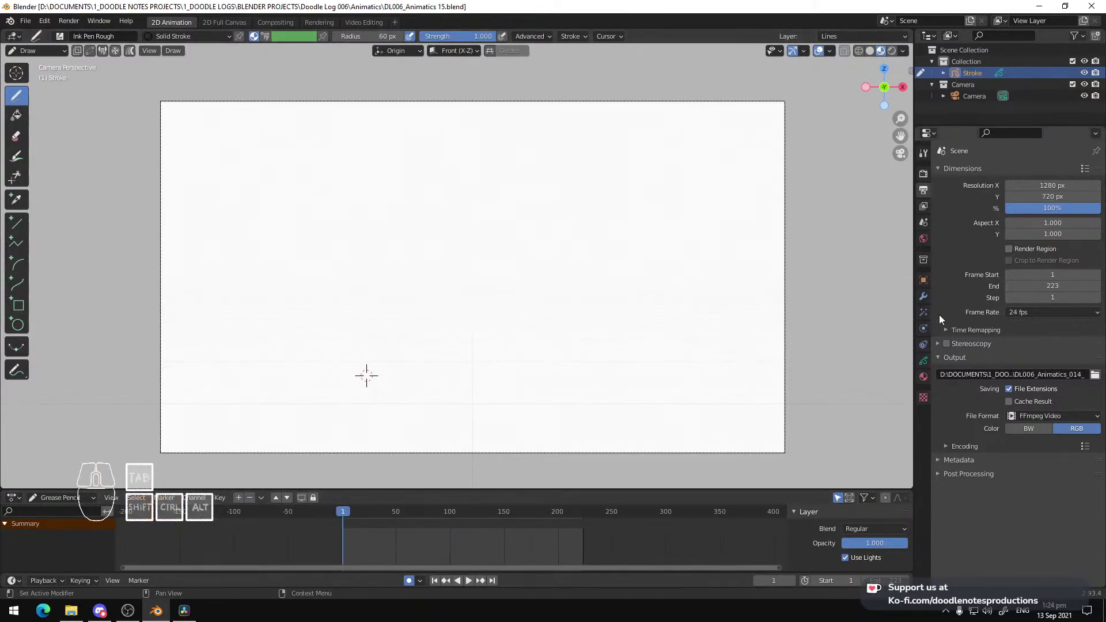
# On the Lines layer at frame 1, sketch two converging road edges from the camera frame's left border toward the horizon
pyautogui.click(924, 361)
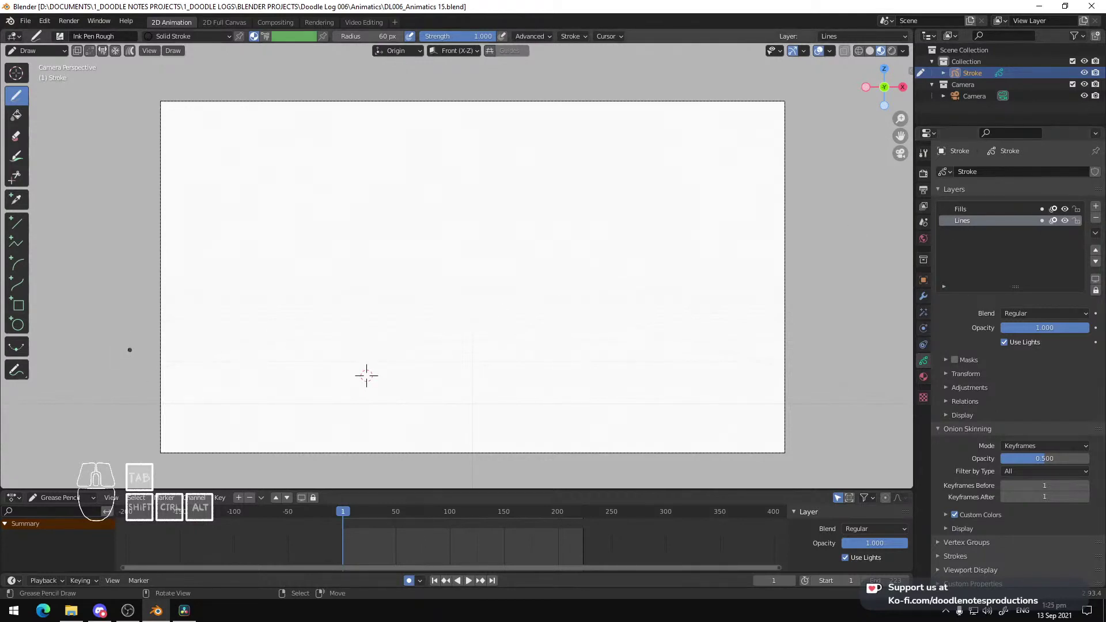
pyautogui.moveTo(117, 344); pyautogui.dragTo(240, 276)
pyautogui.hotkey('ctrl', 'z')
pyautogui.moveTo(100, 330); pyautogui.dragTo(247, 282)
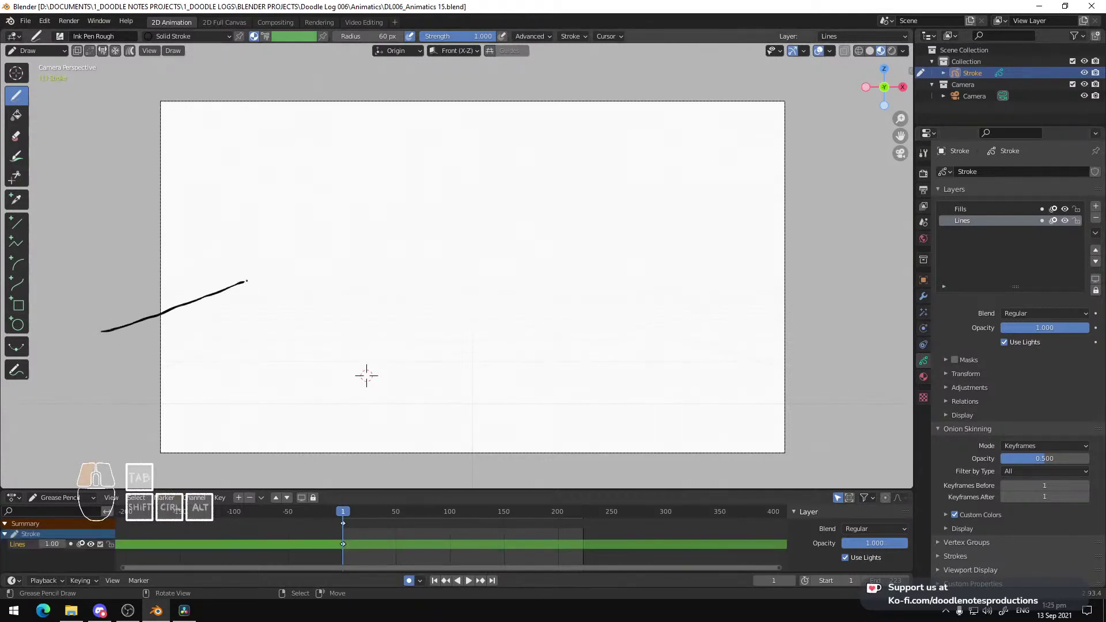
pyautogui.moveTo(119, 416); pyautogui.dragTo(281, 295)
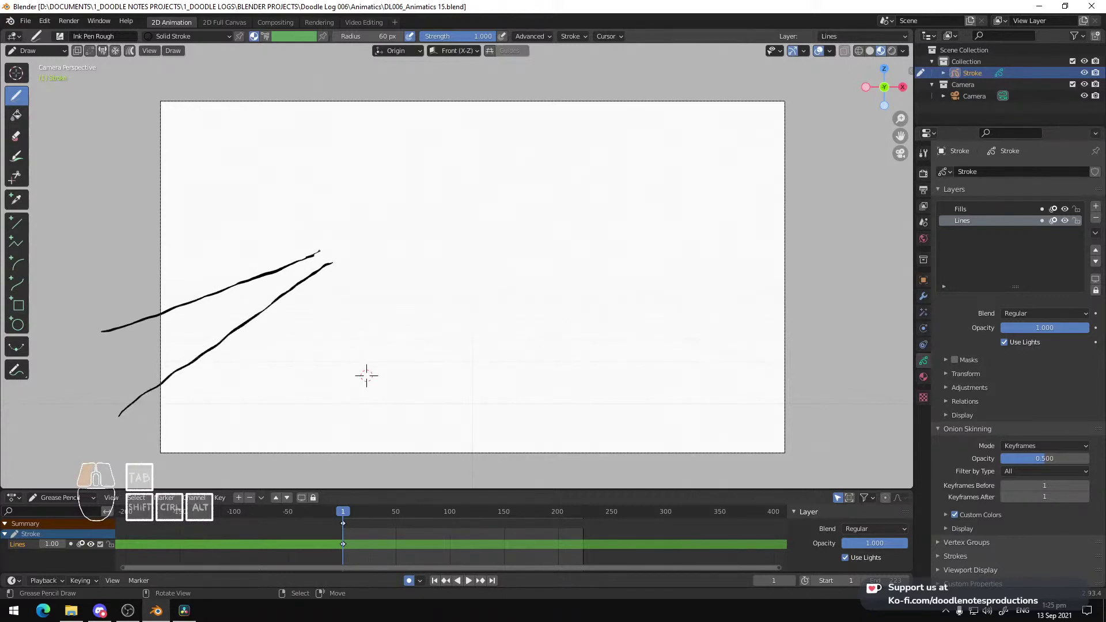
pyautogui.hotkey('ctrl', 'z')
pyautogui.hotkey('ctrl', 'z')
pyautogui.hotkey('ctrl', 'z')
pyautogui.hotkey('ctrl', 'z')
pyautogui.moveTo(332, 251); pyautogui.dragTo(329, 264)
pyautogui.hotkey('ctrl', 'z')
# Sketch the left hills, a flat horizon line across the middle, and the rising hills on the right
pyautogui.moveTo(153, 168); pyautogui.dragTo(356, 216)
pyautogui.hotkey('ctrl', 'z')
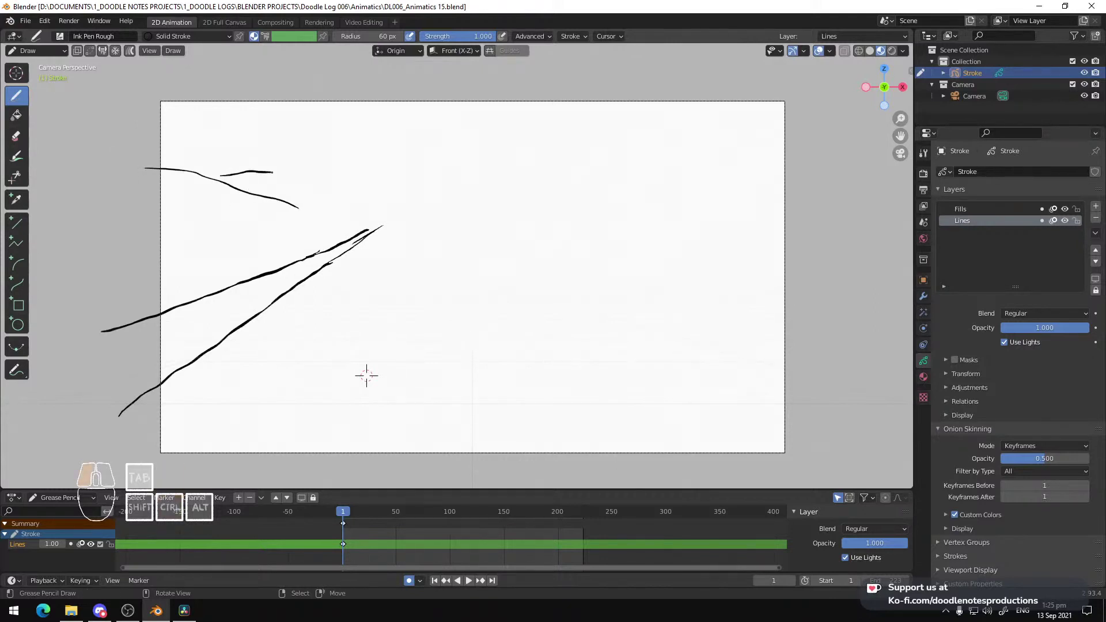
pyautogui.moveTo(272, 172)
pyautogui.mouseDown()
pyautogui.moveTo(385, 211)
pyautogui.moveTo(522, 214)
pyautogui.mouseUp()
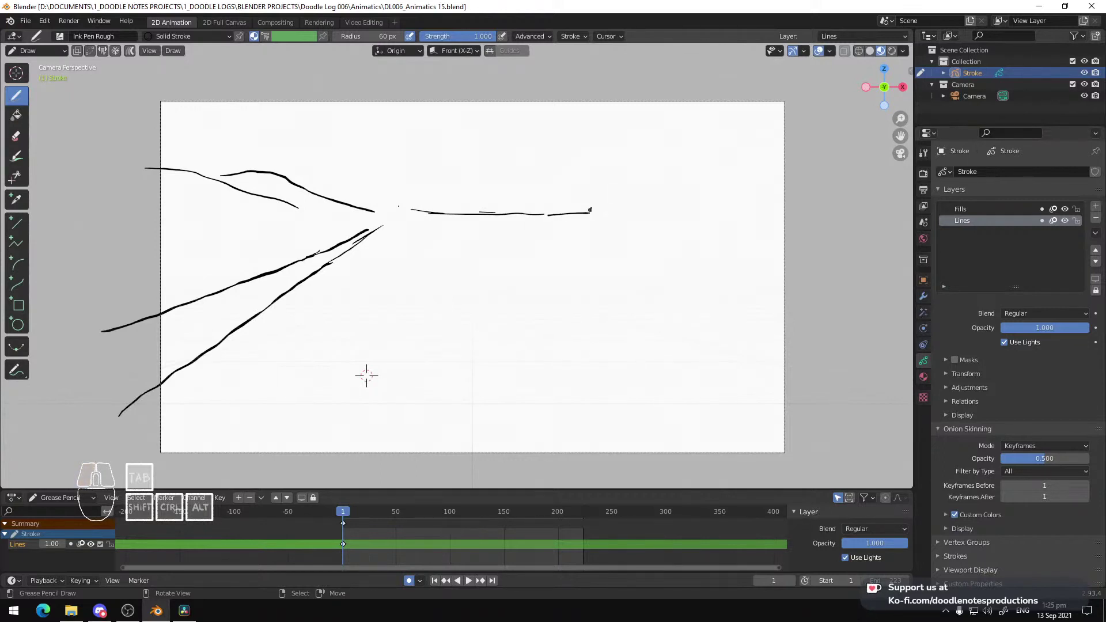
pyautogui.moveTo(609, 217); pyautogui.dragTo(743, 181)
pyautogui.moveTo(661, 238); pyautogui.dragTo(822, 161)
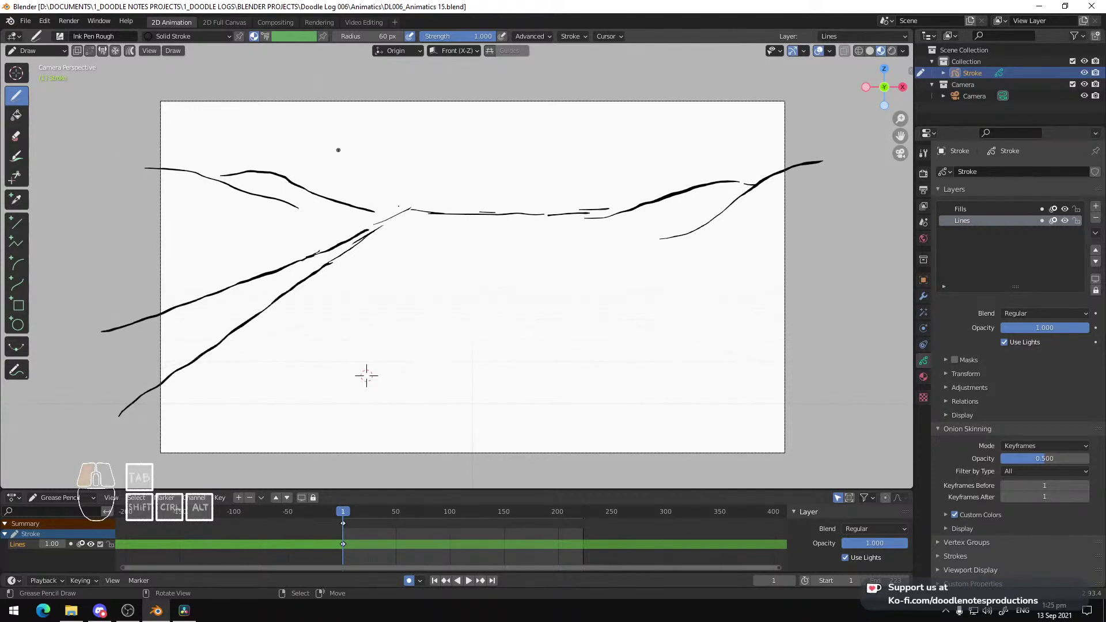
# Sketch loose clouds in the sky and a row of low distant hills along the horizon
pyautogui.moveTo(338, 150); pyautogui.dragTo(406, 149)
pyautogui.moveTo(375, 155); pyautogui.dragTo(424, 157)
pyautogui.moveTo(453, 121); pyautogui.dragTo(452, 132)
pyautogui.moveTo(424, 167); pyautogui.dragTo(448, 152)
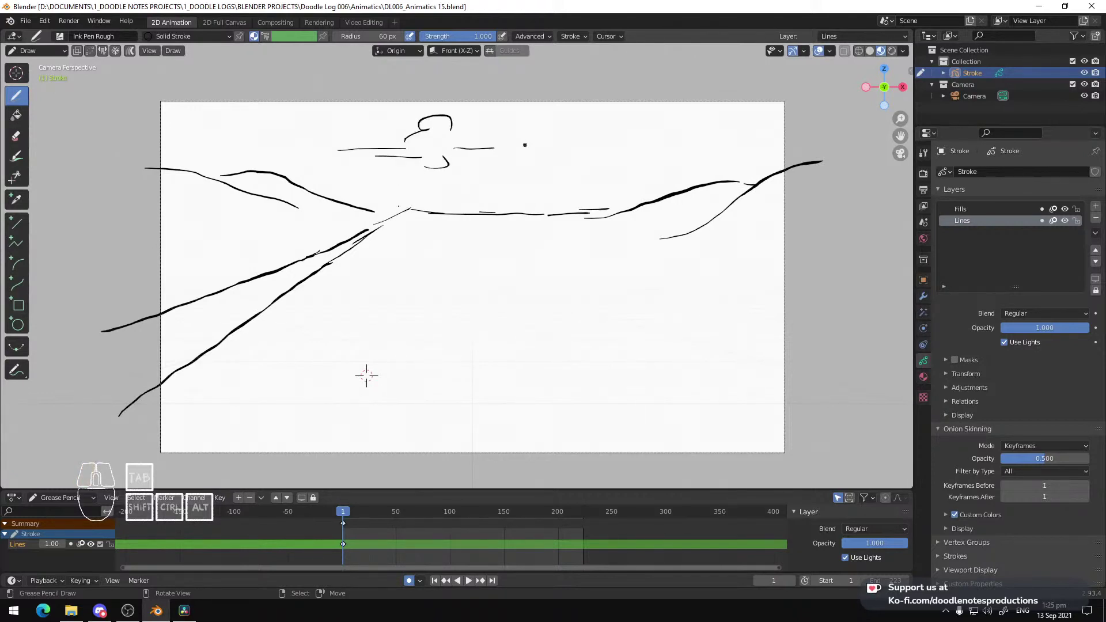
pyautogui.moveTo(633, 170); pyautogui.dragTo(652, 169)
pyautogui.moveTo(647, 153); pyautogui.dragTo(672, 132)
pyautogui.moveTo(479, 211); pyautogui.dragTo(583, 203)
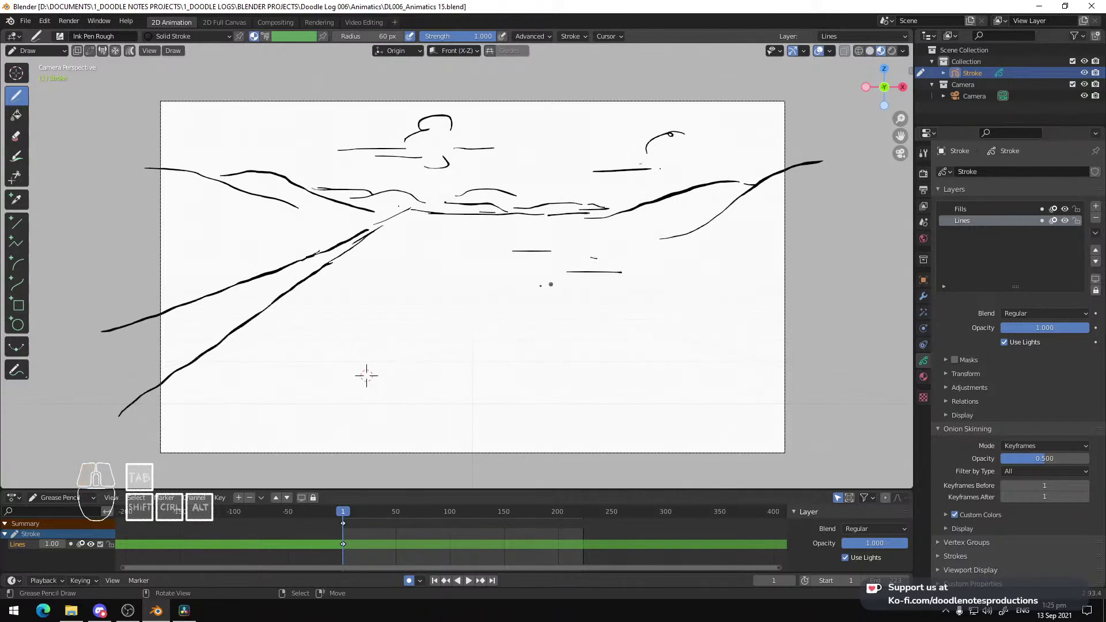
# Add short horizontal dashes across the open ground and a few strokes inside the road
pyautogui.moveTo(631, 356); pyautogui.dragTo(691, 353)
pyautogui.moveTo(687, 427); pyautogui.dragTo(727, 426)
pyautogui.moveTo(295, 423); pyautogui.dragTo(343, 421)
pyautogui.moveTo(198, 318); pyautogui.dragTo(236, 307)
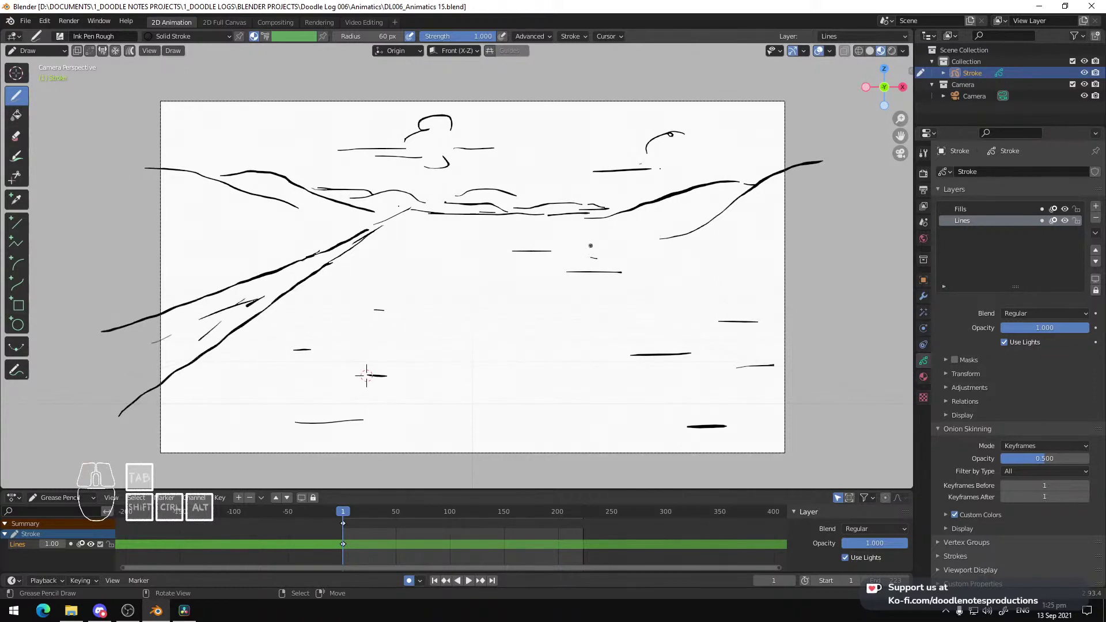
# Save the file, lock the Lines layer, and make Fills the active layer
pyautogui.hotkey('ctrl', 's')
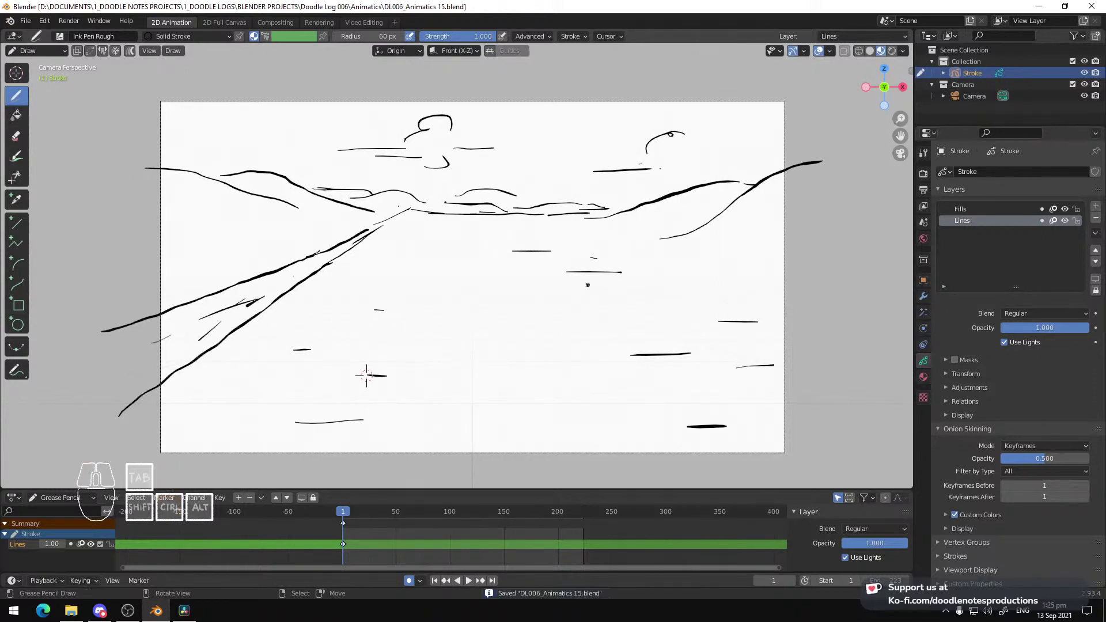
pyautogui.click(1077, 220)
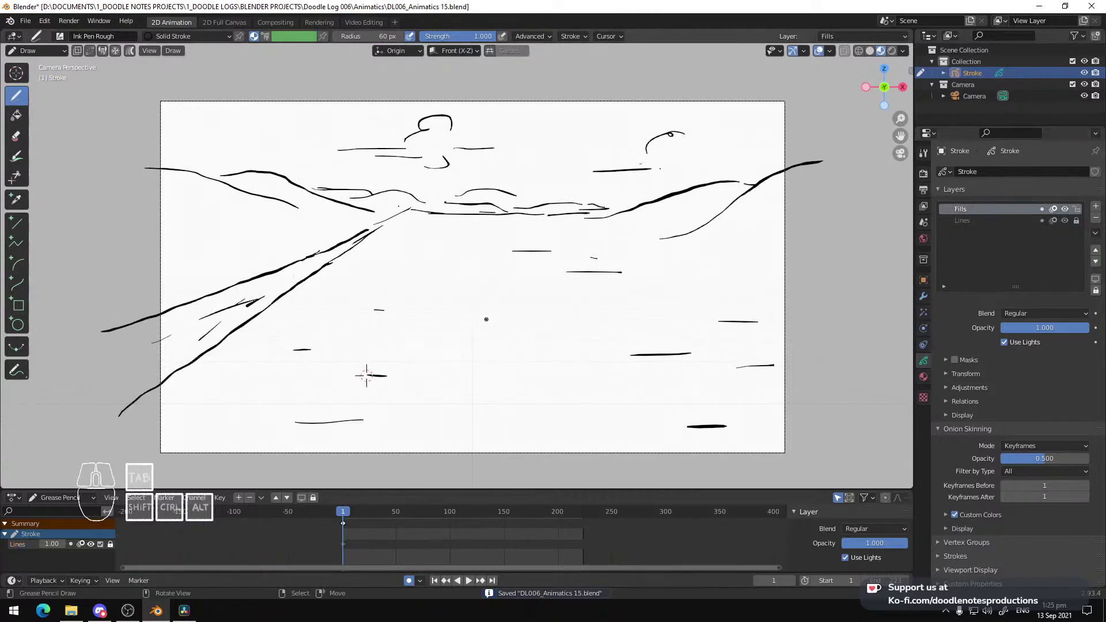
pyautogui.moveTo(478, 313)
pyautogui.mouseDown()
pyautogui.moveTo(483, 304)
pyautogui.moveTo(472, 335)
pyautogui.mouseUp()
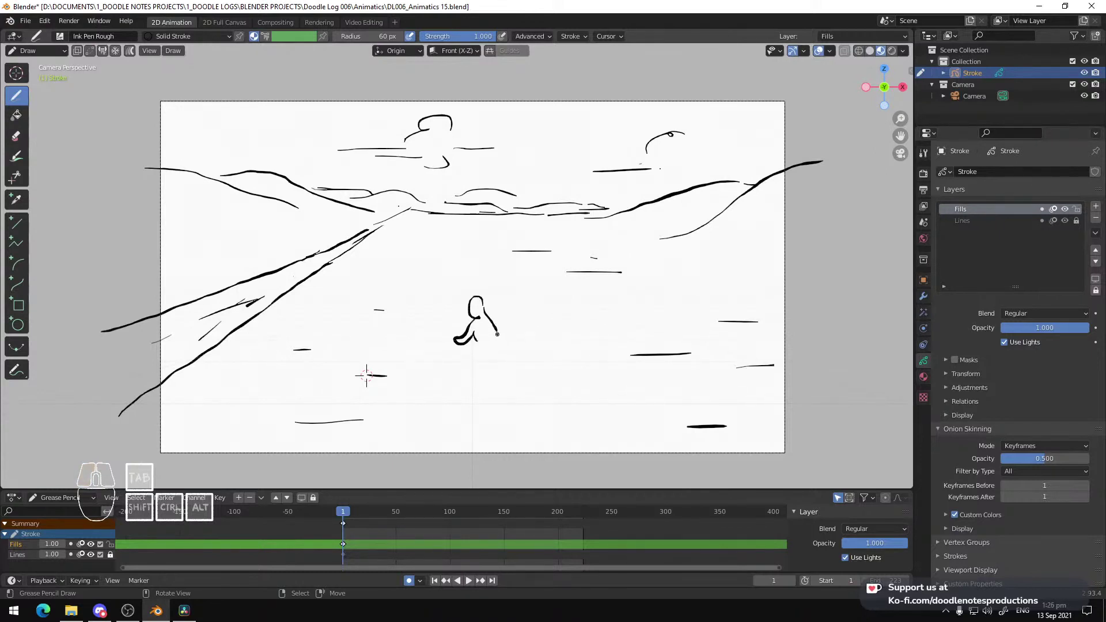
pyautogui.hotkey('ctrl', 'z')
pyautogui.hotkey('ctrl', 'z')
pyautogui.hotkey('ctrl', 'z')
pyautogui.hotkey('ctrl', 'z')
pyautogui.hotkey('ctrl', 'z')
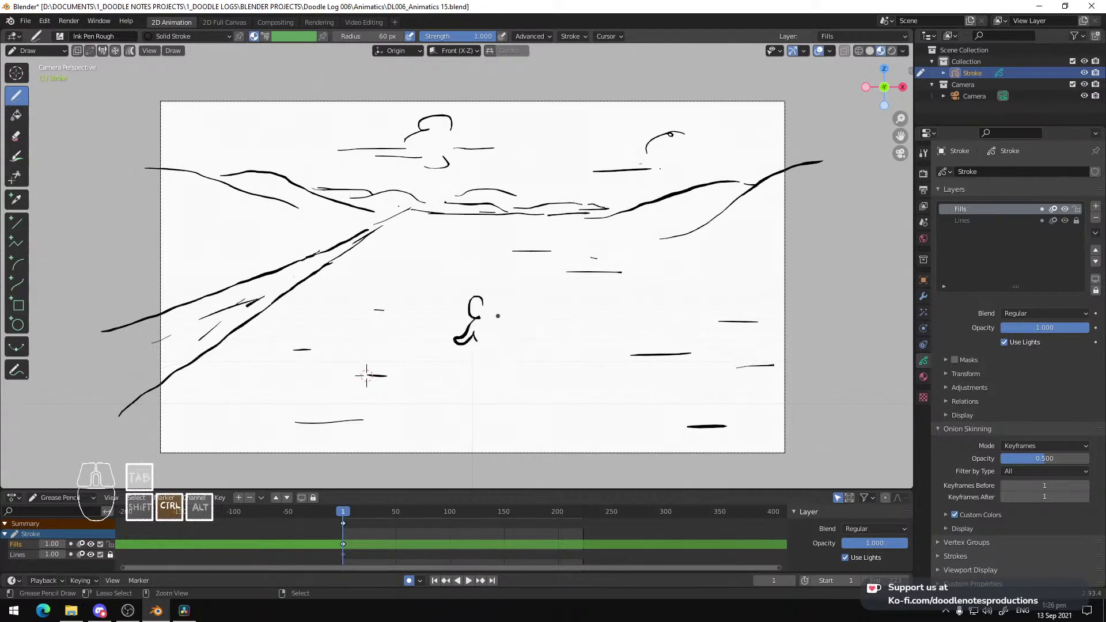
# On the Fills layer at frame 1, sketch a small figure standing on a tapered base in the middle of the ground
pyautogui.moveTo(471, 302); pyautogui.dragTo(464, 334)
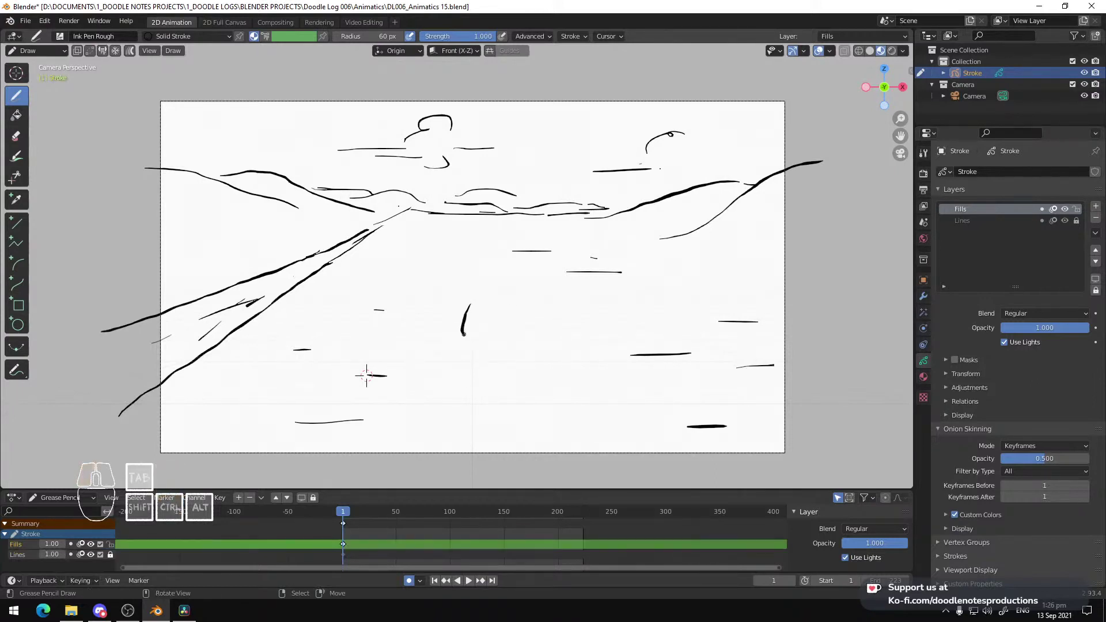
pyautogui.moveTo(475, 296); pyautogui.dragTo(491, 326)
pyautogui.moveTo(477, 341)
pyautogui.mouseDown()
pyautogui.moveTo(478, 353)
pyautogui.moveTo(459, 357)
pyautogui.mouseUp()
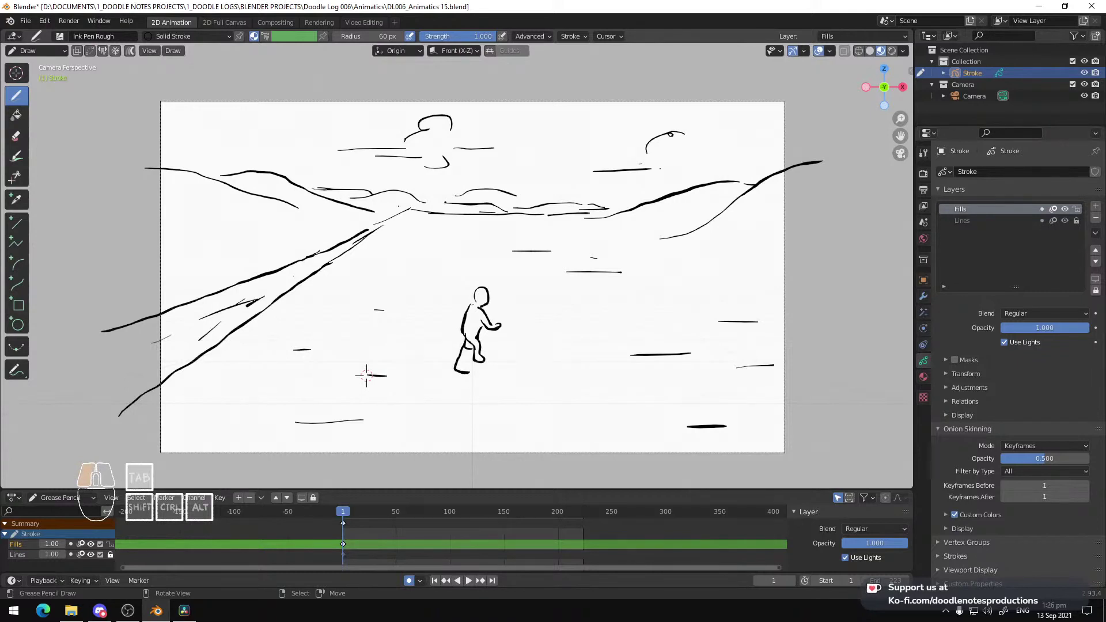
pyautogui.hotkey('ctrl', 'z')
pyautogui.moveTo(480, 379); pyautogui.dragTo(480, 334)
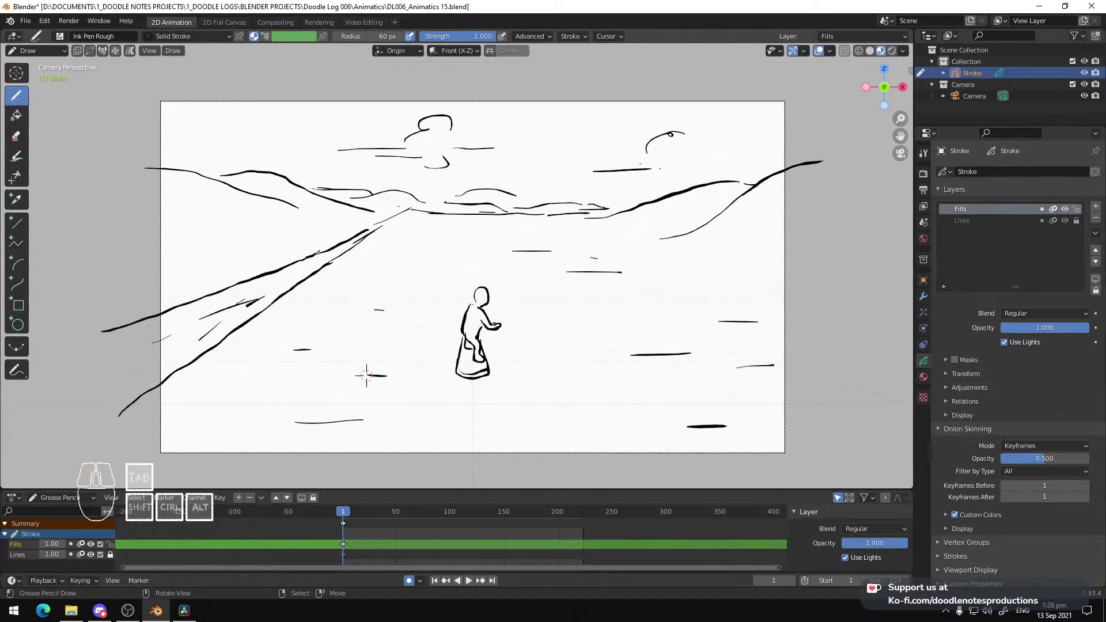
# Select all the figure's strokes in Edit Mode and add a second Fills keyframe at frame 23
pyautogui.press('Tab')
pyautogui.press('a')
pyautogui.press('g')
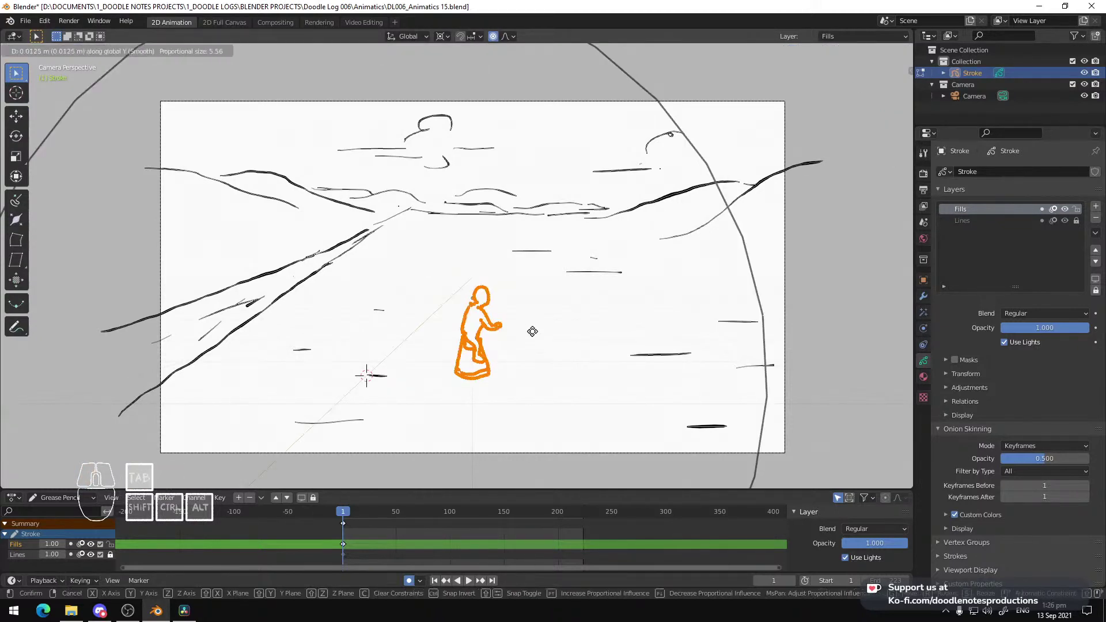
pyautogui.rightClick(533, 331)
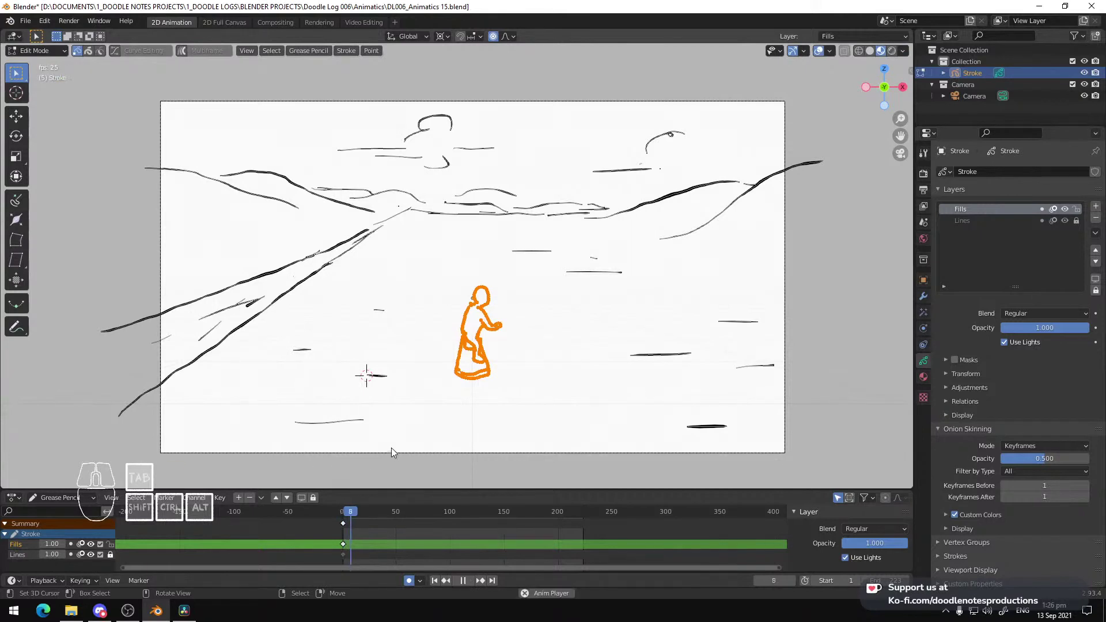
pyautogui.press('space')
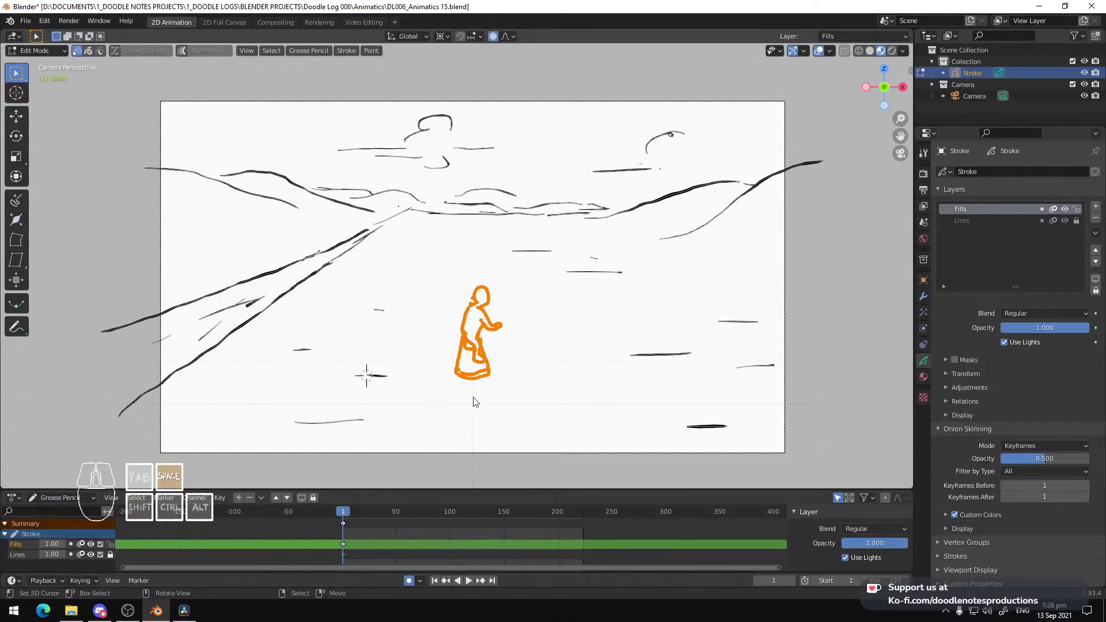
pyautogui.press('g')
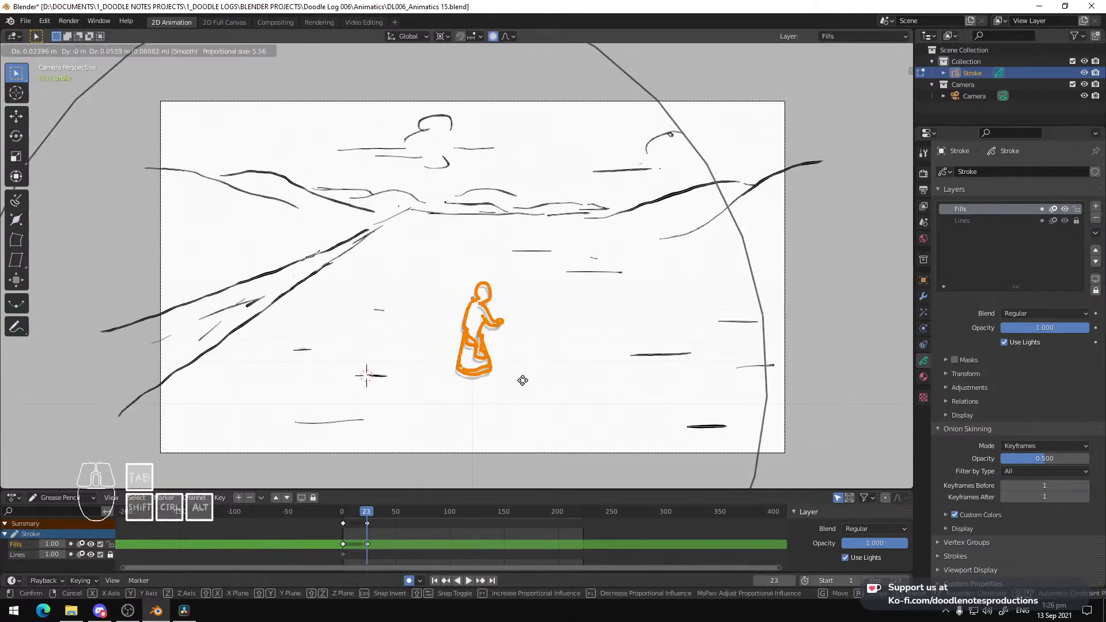
pyautogui.rightClick(523, 383)
# Set the pivot point to Median Point and scale the figure up on frame 23
pyautogui.press('s')
pyautogui.rightClick(577, 389)
pyautogui.press('.')
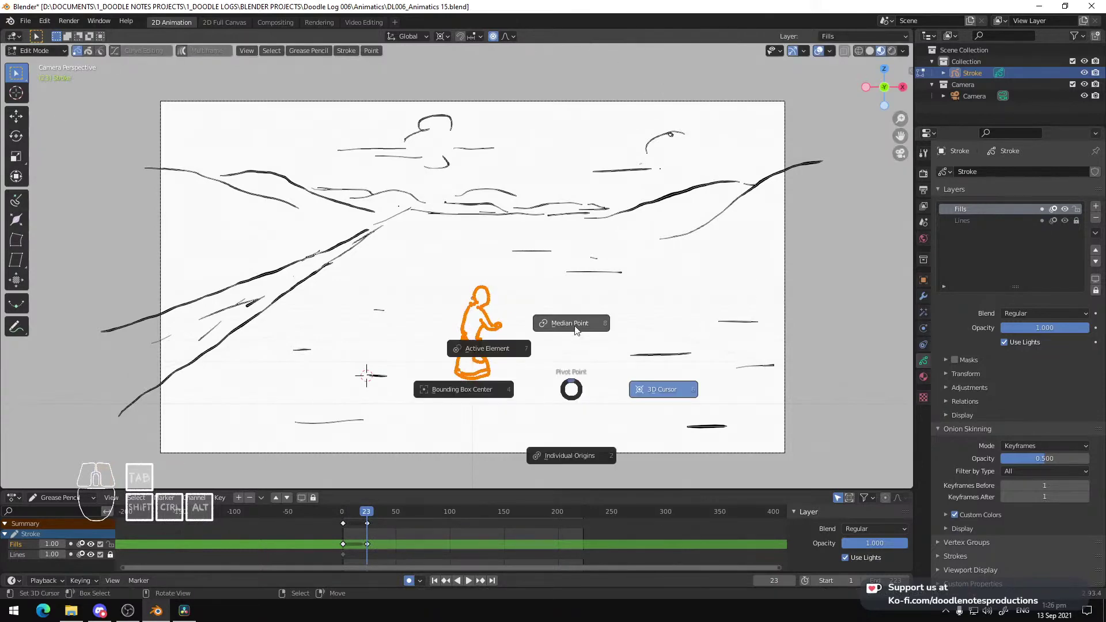
pyautogui.click(575, 320)
pyautogui.press('s')
pyautogui.rightClick(620, 327)
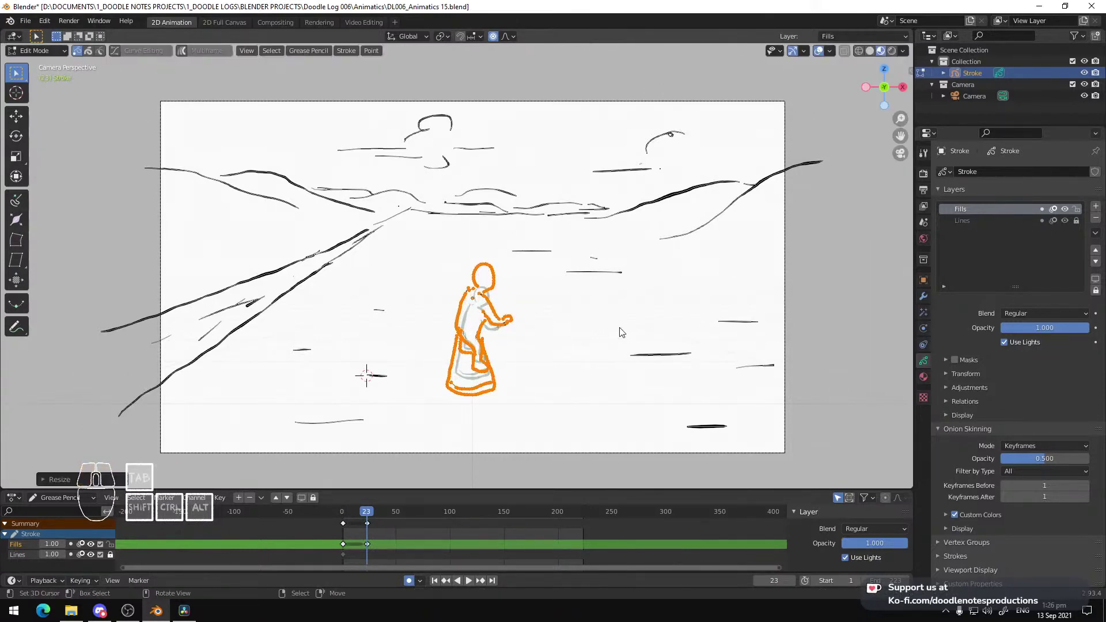
pyautogui.press('s')
pyautogui.click(627, 330)
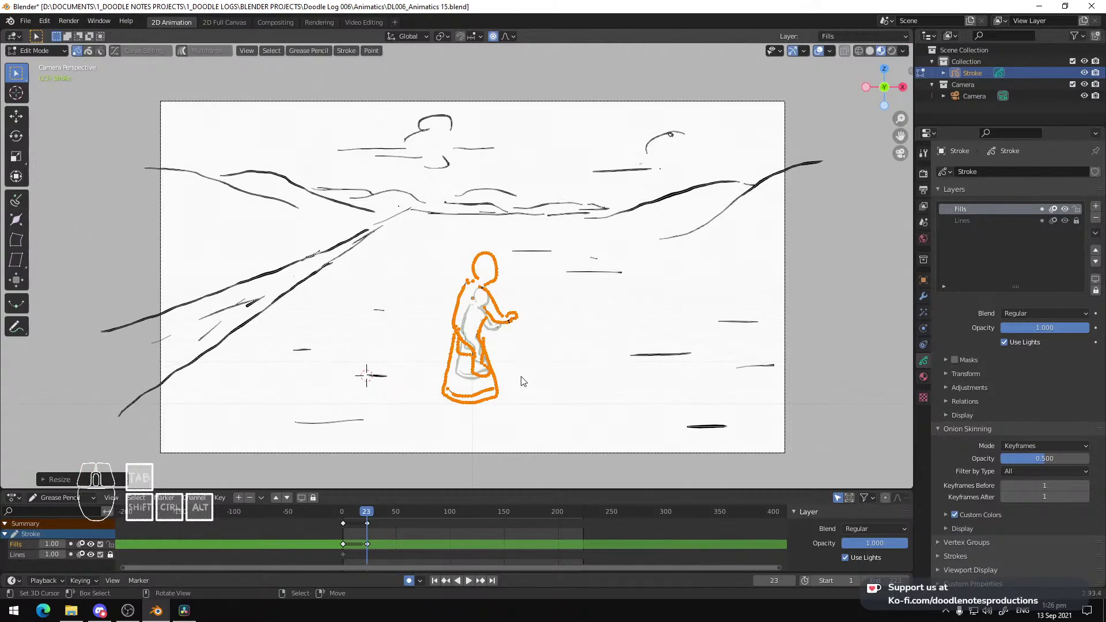
# Return to frame 1 and scale the figure up there until it is clearly larger than the frame 23 drawing
pyautogui.hotkey('shift', 'Left')
pyautogui.press('s')
pyautogui.click(629, 374)
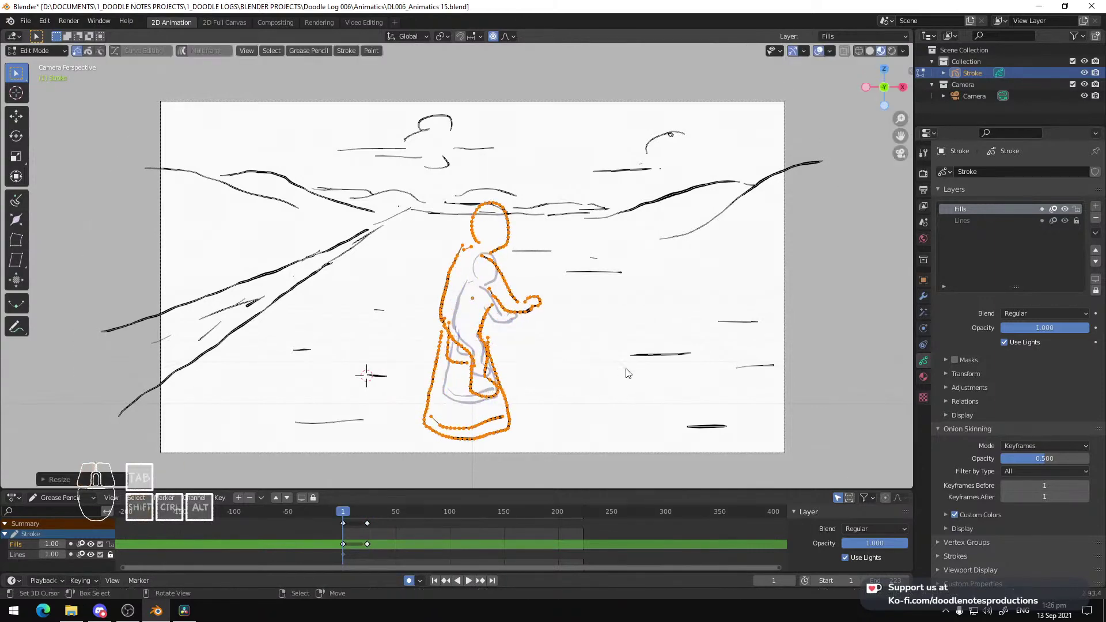
# Move the frame 1 figure down and scale it up until its lower body extends below the camera frame
pyautogui.press('g')
pyautogui.rightClick(627, 374)
pyautogui.press('g')
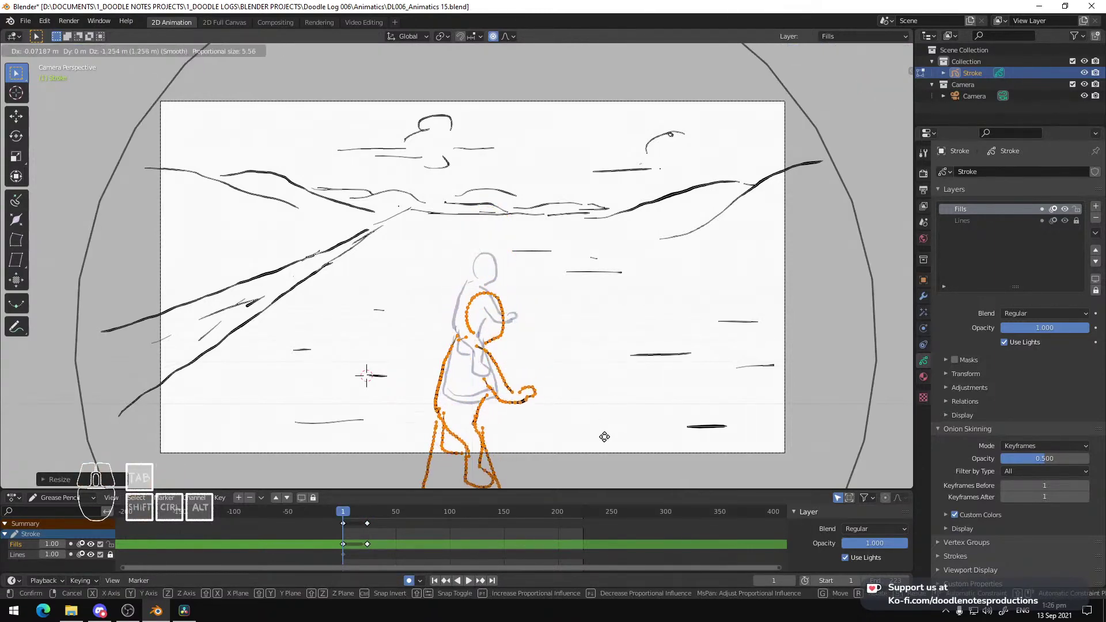
pyautogui.click(610, 457)
pyautogui.press('s')
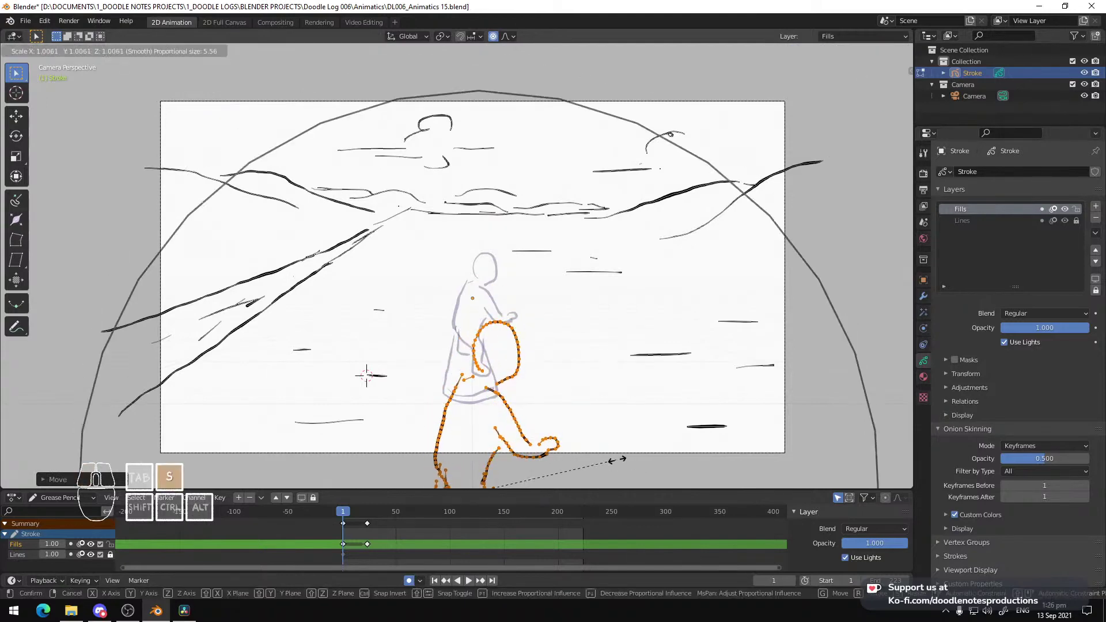
pyautogui.rightClick(637, 452)
pyautogui.press('s')
pyautogui.click(641, 452)
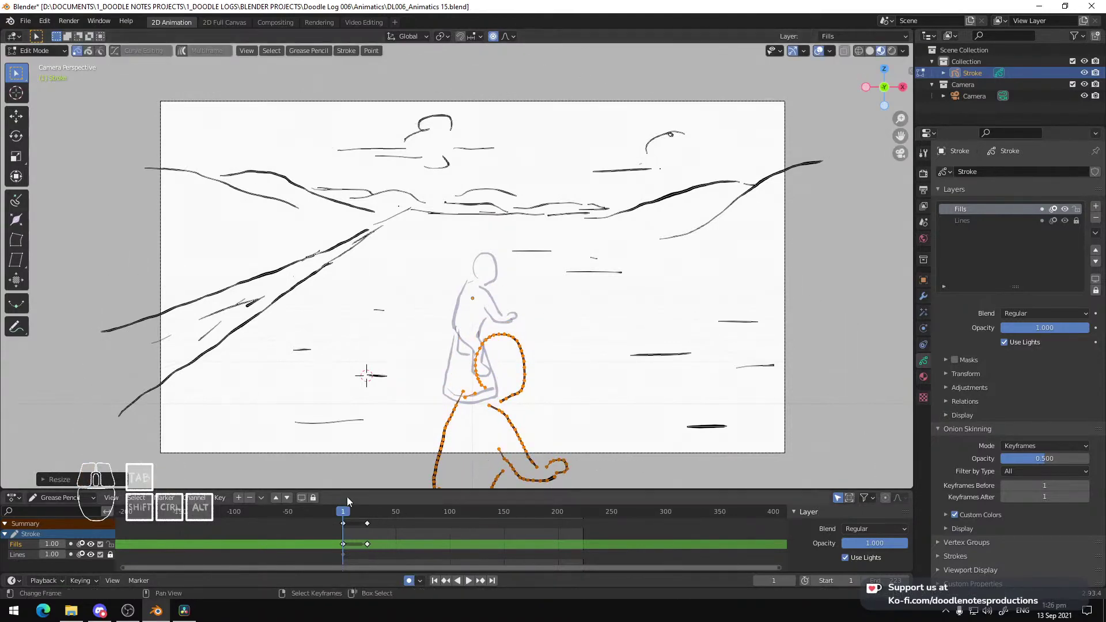
# Play back the motion and retime the frame 23 Fills keyframe to about frame 10
pyautogui.press('space')
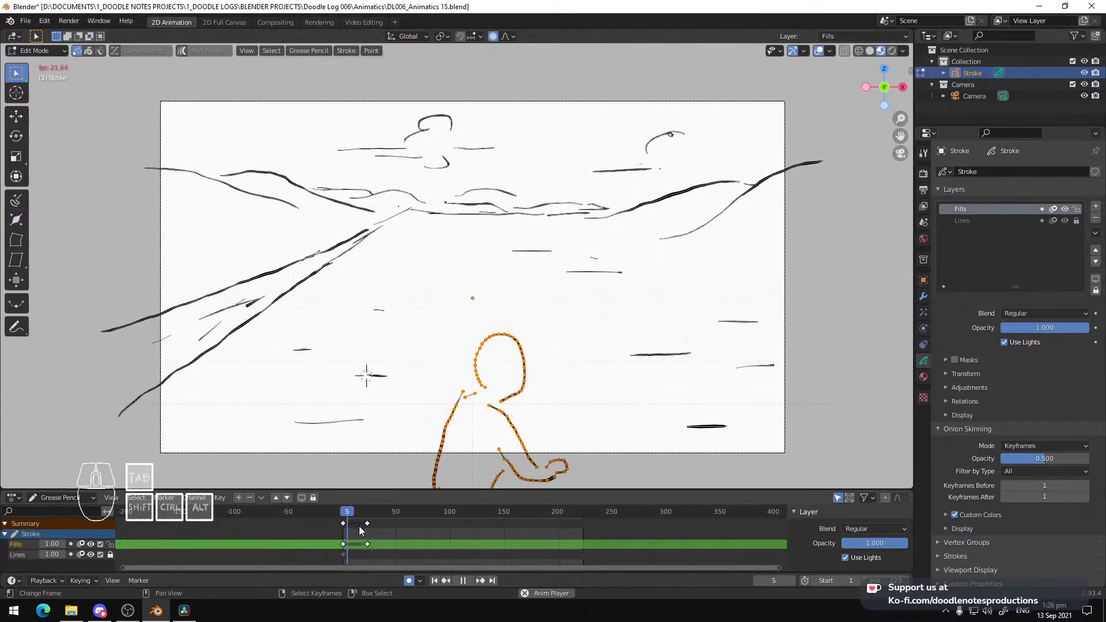
pyautogui.press('space')
pyautogui.rightClick(369, 527)
pyautogui.hotkey('shift', 's')
pyautogui.click(333, 523)
pyautogui.press('space')
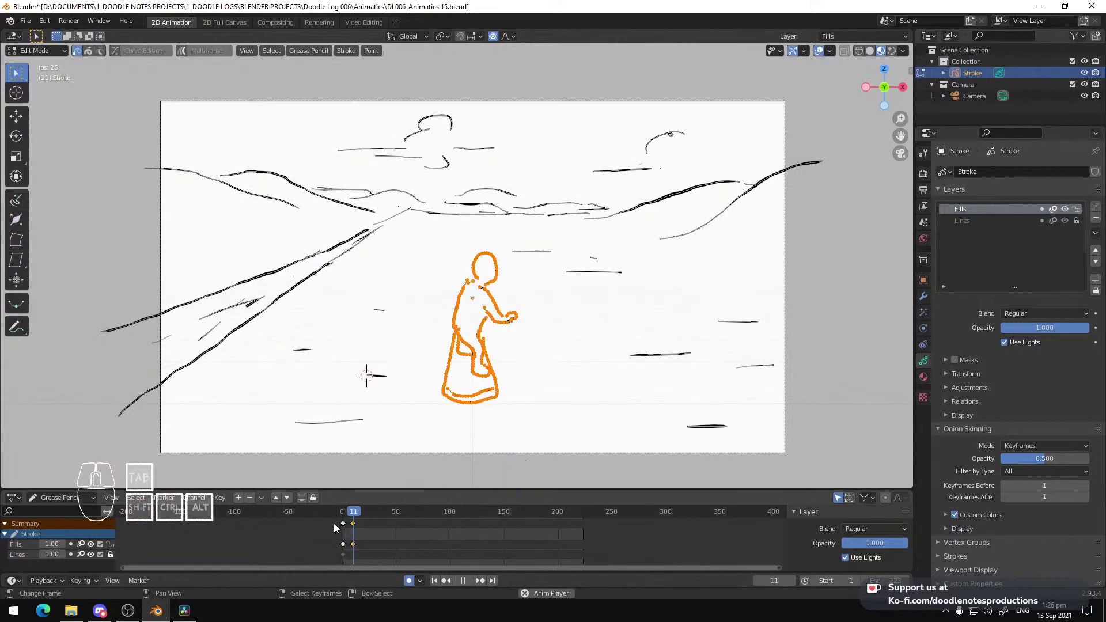
# At frame 25, scale the figure down and move it up the ground for a new Fills keyframe
pyautogui.press('space')
pyautogui.press('s')
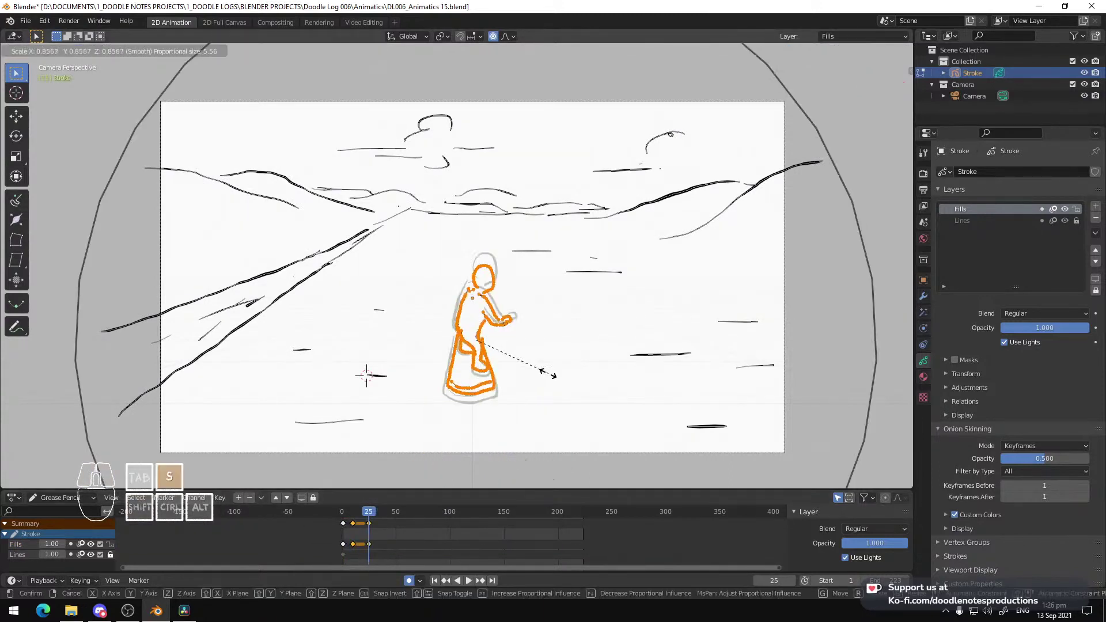
pyautogui.click(524, 371)
pyautogui.press('g')
pyautogui.press('z')
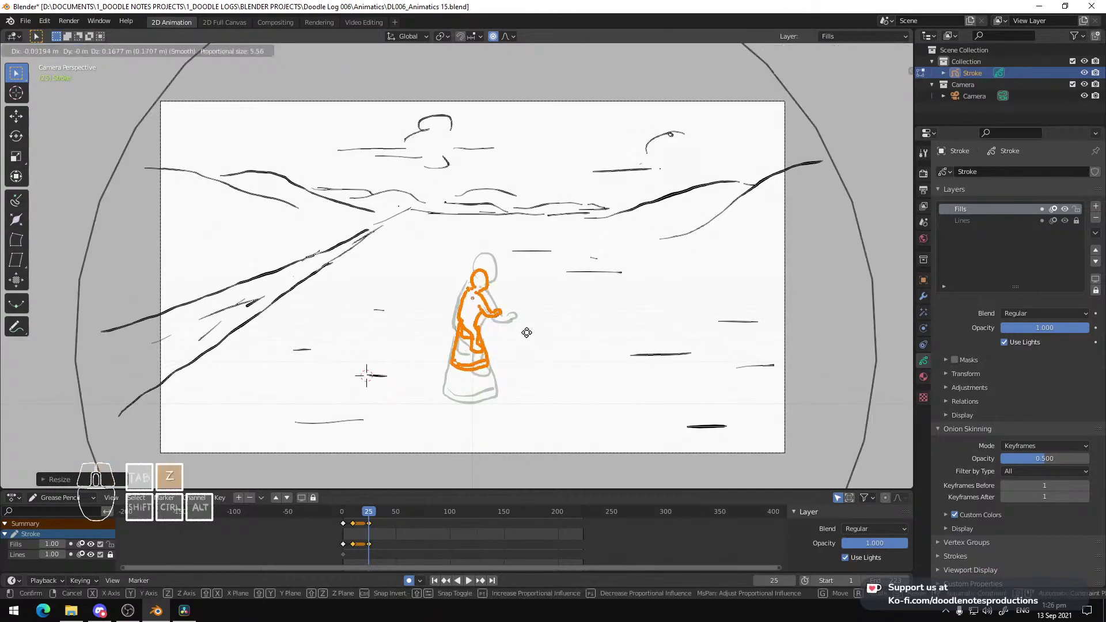
pyautogui.click(527, 333)
# Play back the motion and key a smaller figure farther up the ground at frame 37
pyautogui.press('Tab')
pyautogui.press('space')
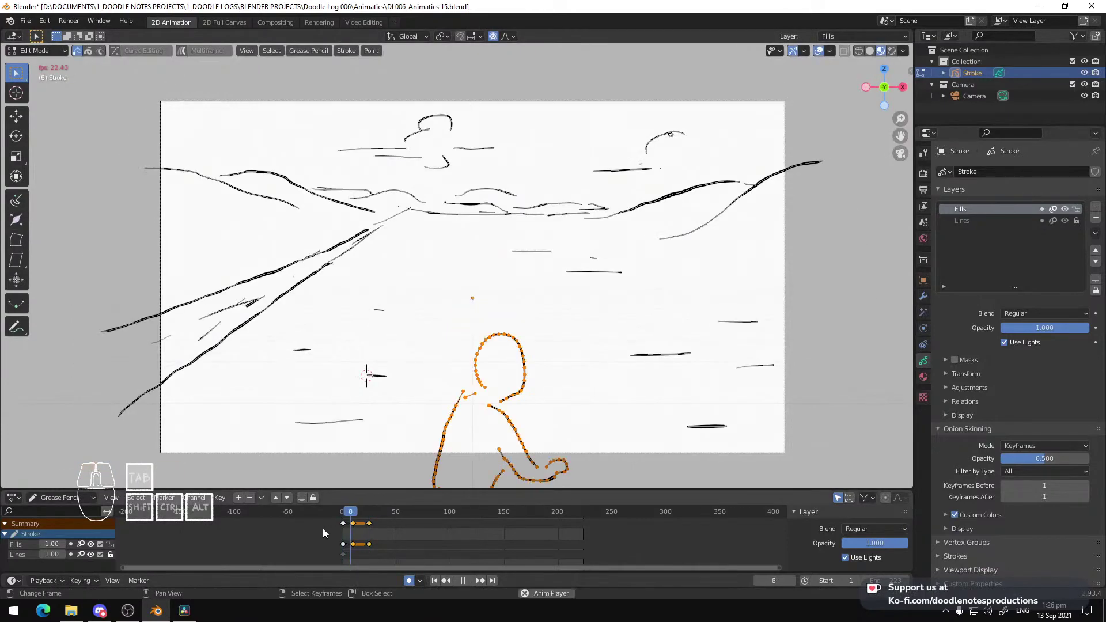
pyautogui.press('space')
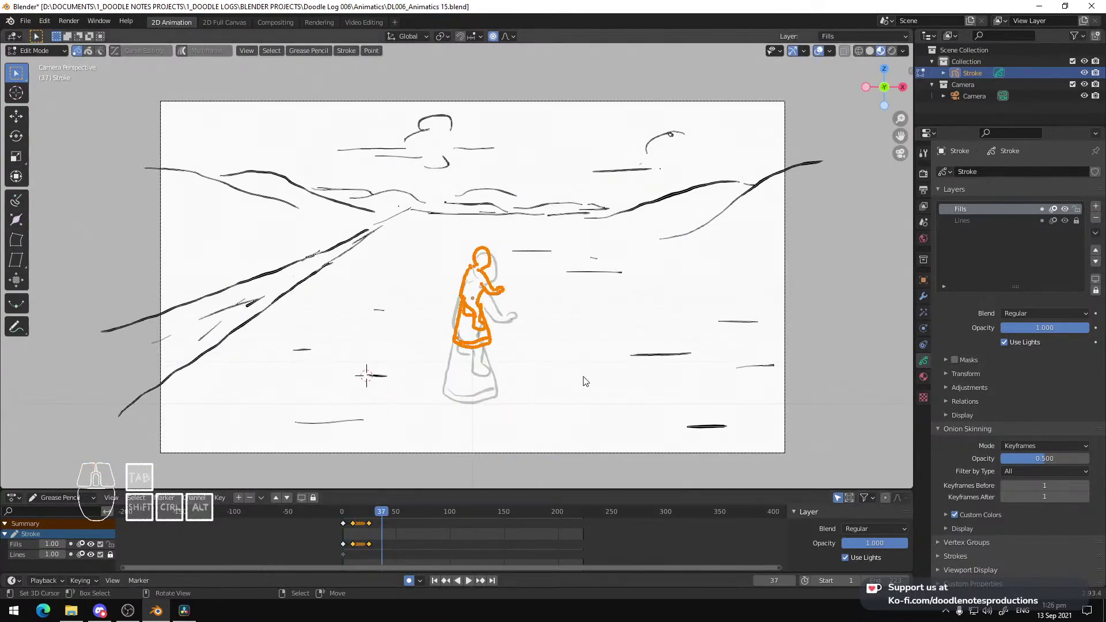
pyautogui.press('r')
pyautogui.press('g')
pyautogui.click(561, 358)
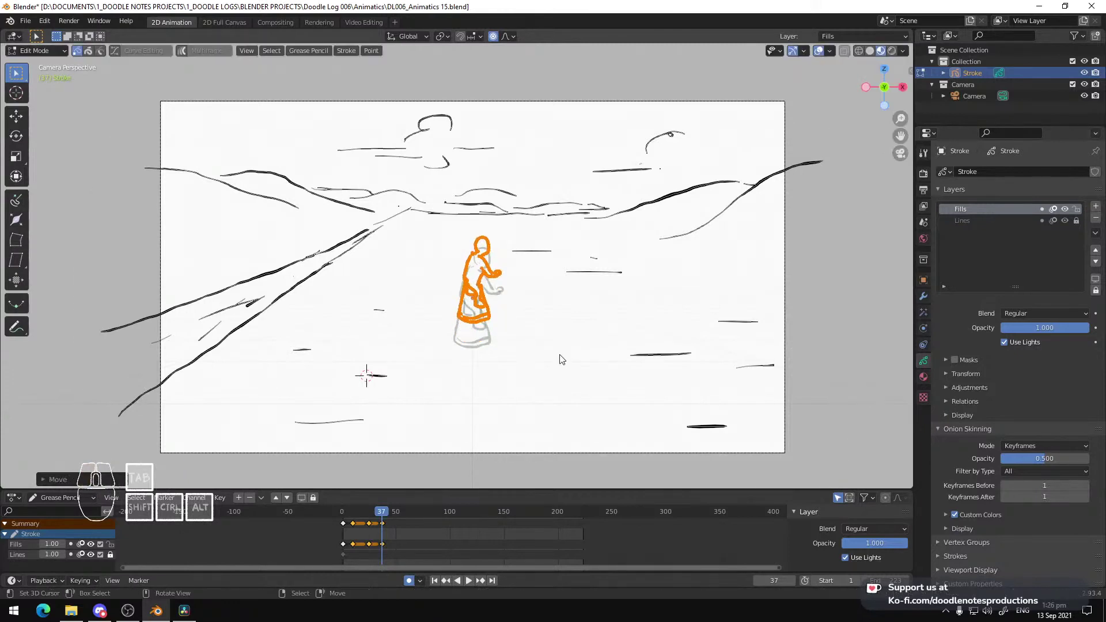
pyautogui.press('r')
pyautogui.press('Escape')
# Play on to frame 46 and key the figure there, scaled down and moved closer to the horizon
pyautogui.press('space')
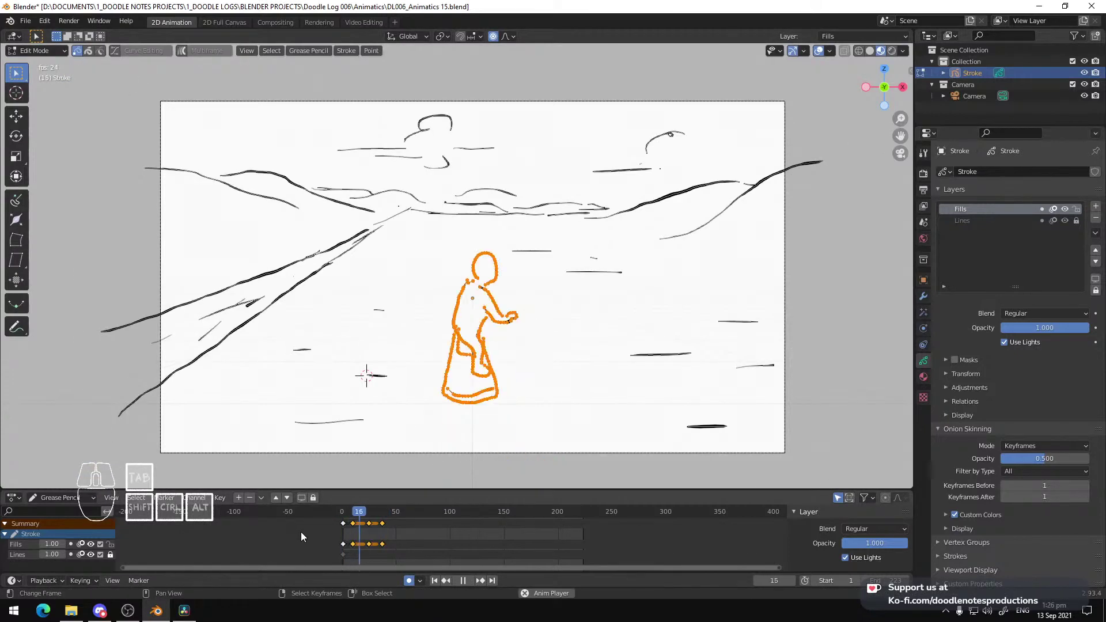
pyautogui.press('space')
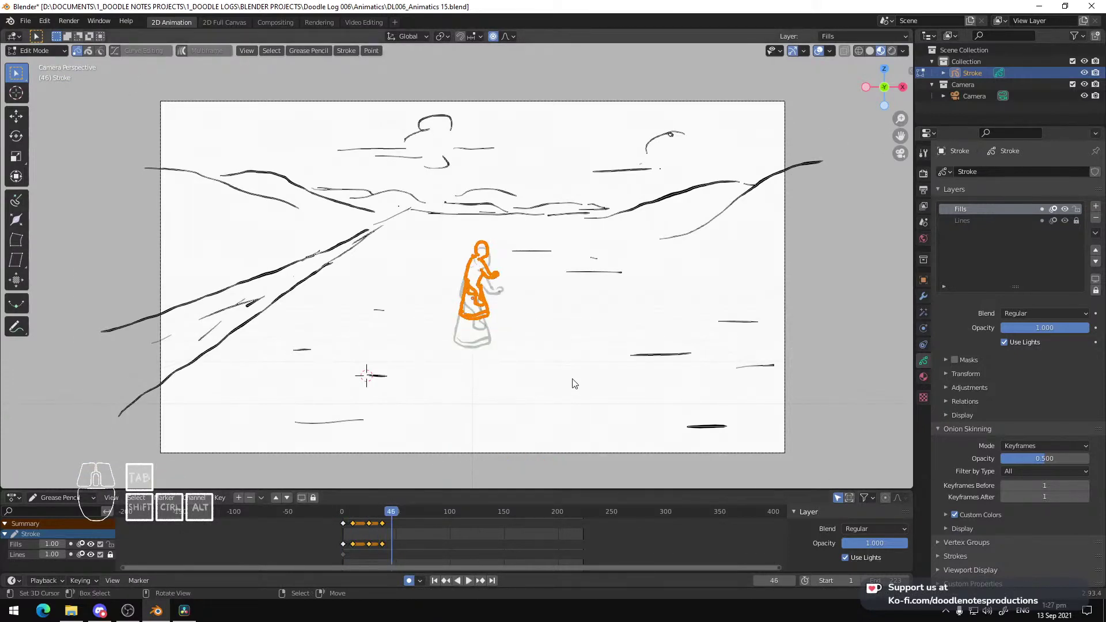
pyautogui.press('s')
pyautogui.click(544, 372)
pyautogui.press('s')
pyautogui.click(547, 365)
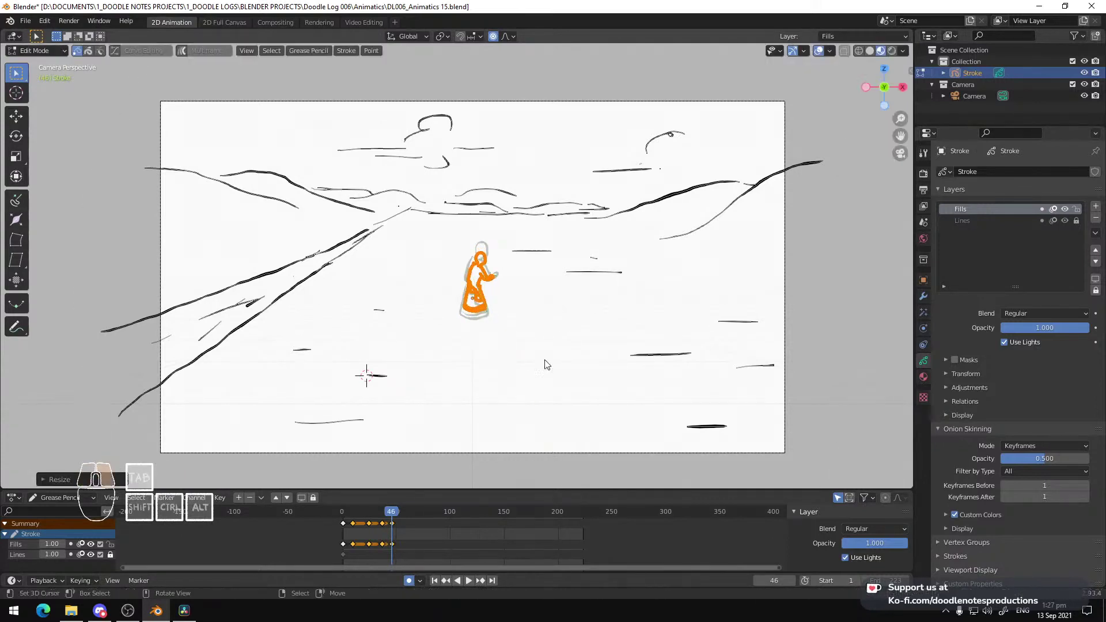
pyautogui.press('g')
pyautogui.click(545, 344)
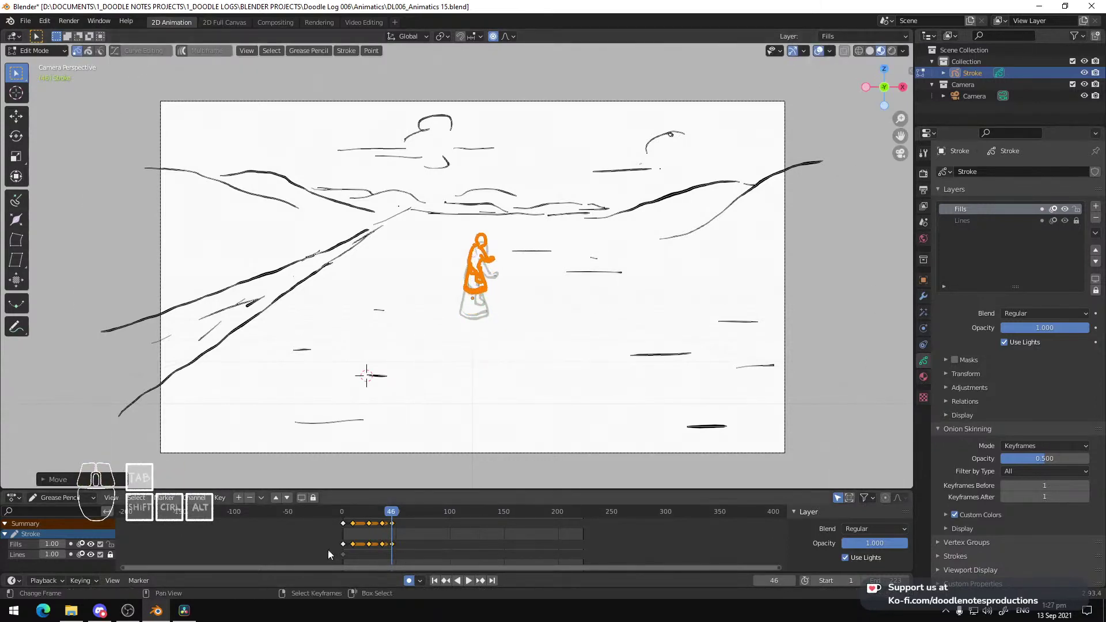
# Review the motion and add a frame 58 drawing with the figure reduced and shifted slightly upward
pyautogui.press('space')
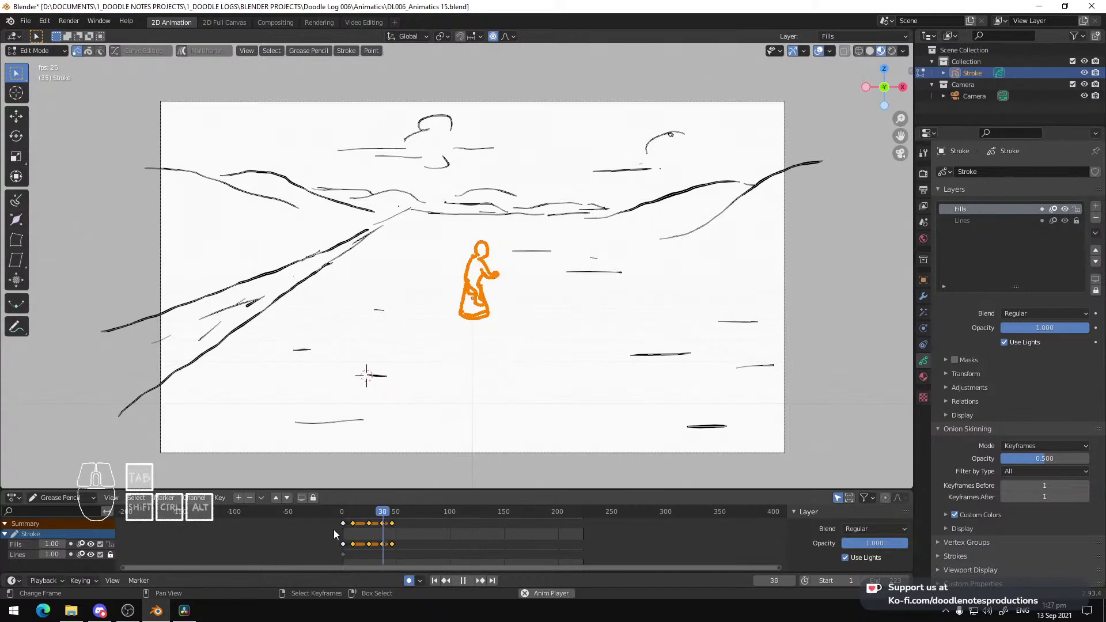
pyautogui.press('space')
pyautogui.press('space')
pyautogui.press('space')
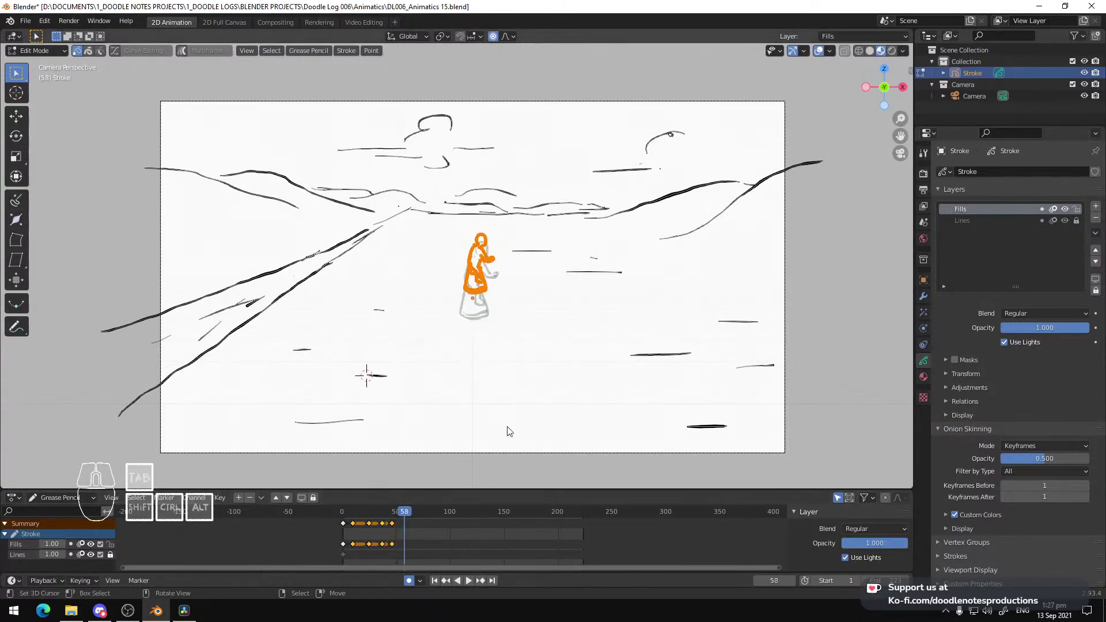
pyautogui.press('g')
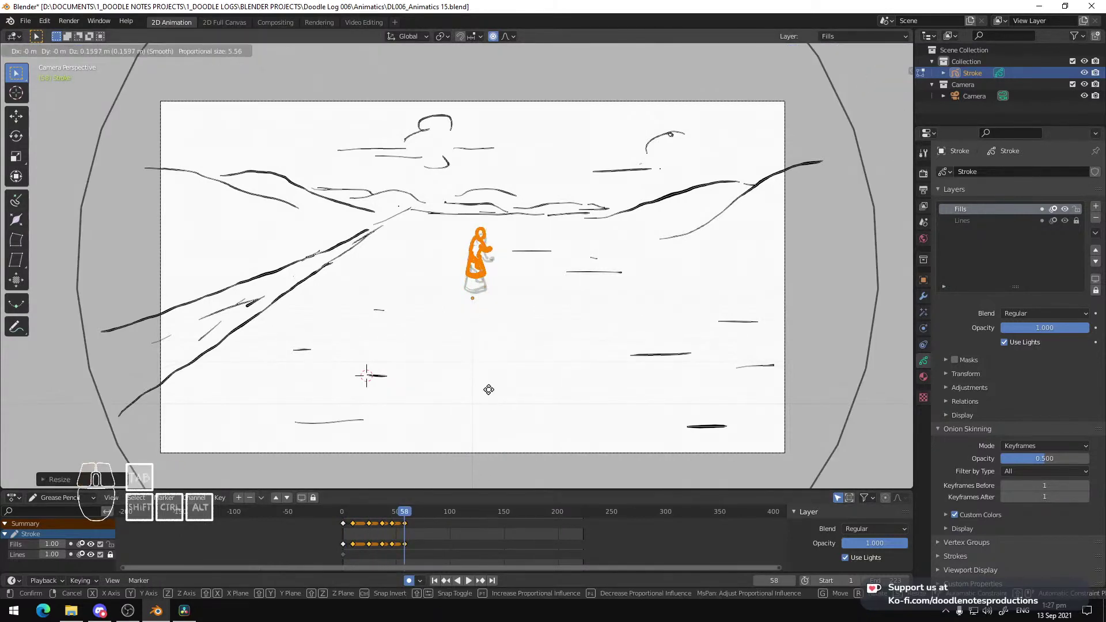
pyautogui.click(486, 390)
# Replay the walk from the start and key a smaller, slightly higher figure at frame 69
pyautogui.hotkey('shift', 'Left')
pyautogui.press('space')
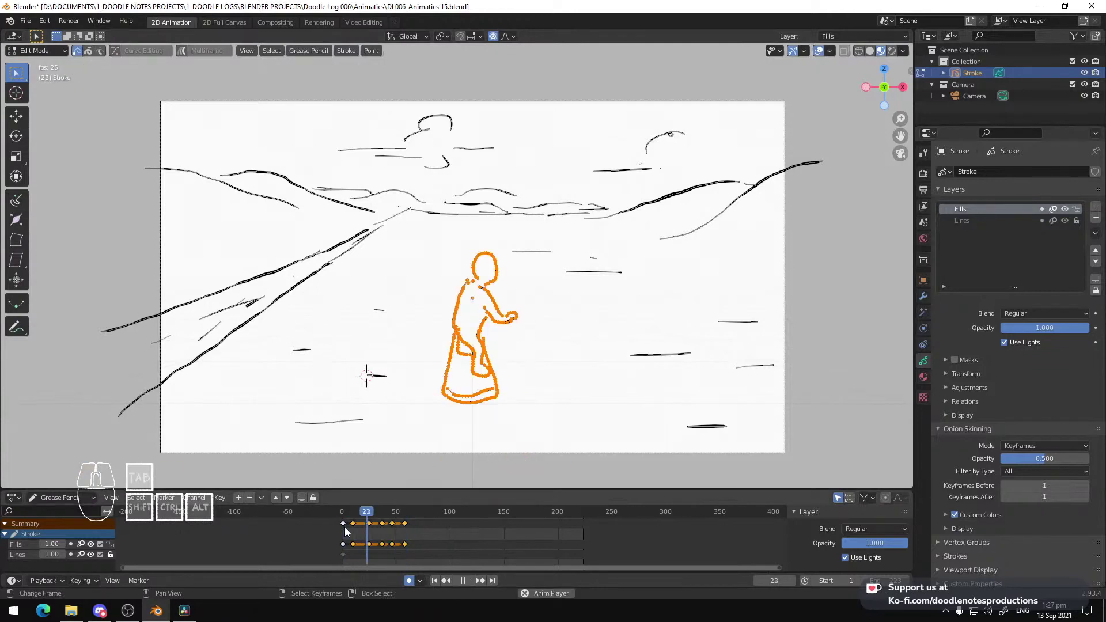
pyautogui.press('space')
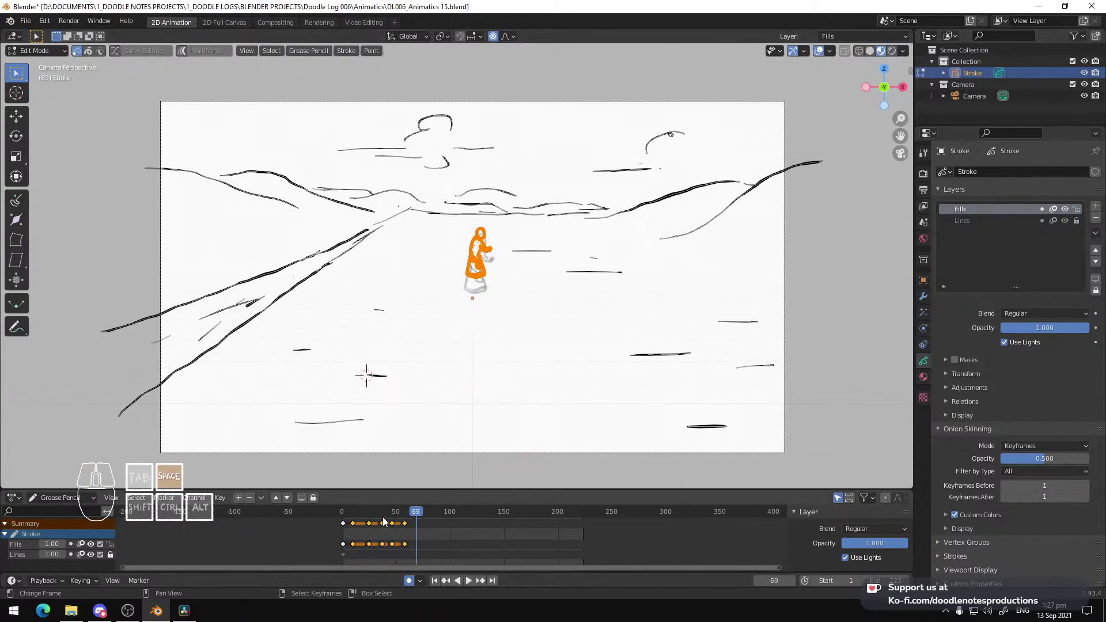
pyautogui.press('g')
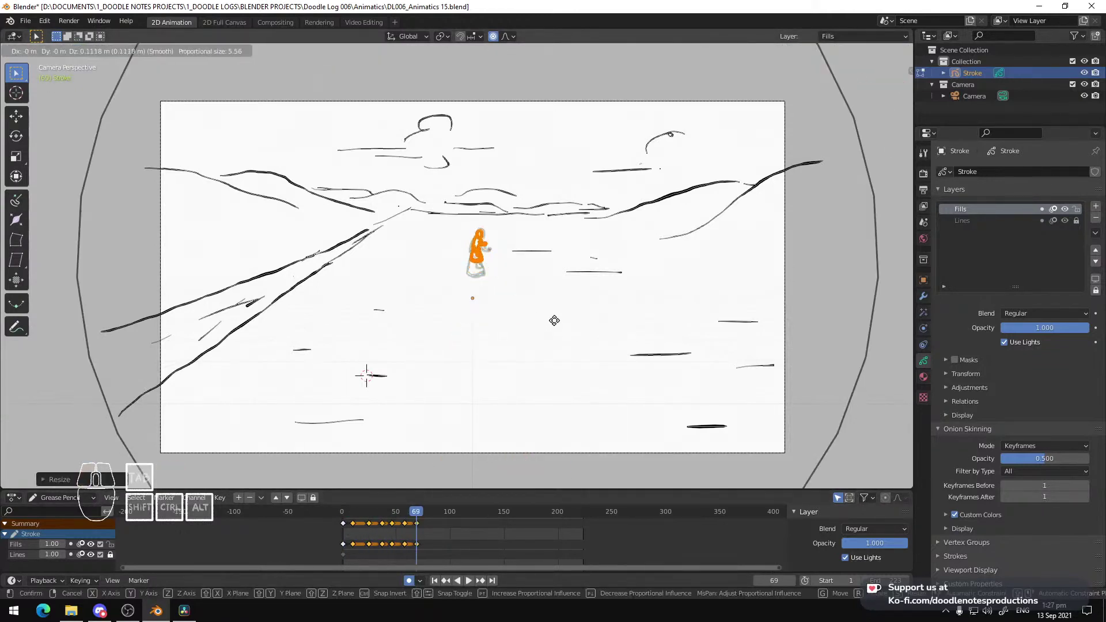
pyautogui.click(554, 321)
# Replay the walk and key the figure at frame 83, shrunk further and raised to just below the horizon
pyautogui.hotkey('shift', 'Left')
pyautogui.press('space')
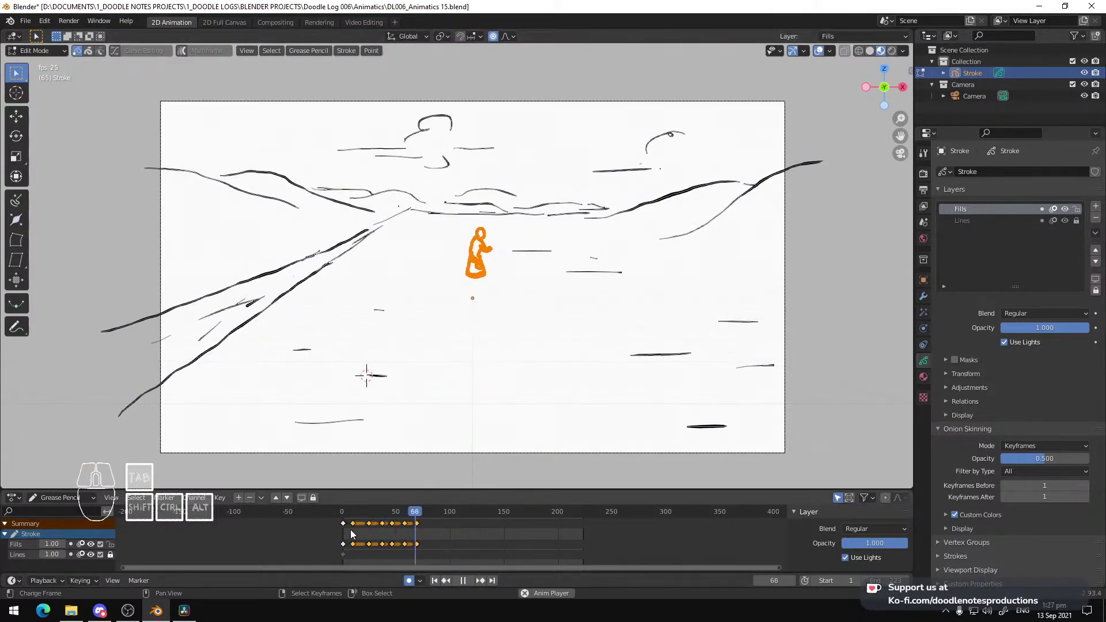
pyautogui.press('space')
pyautogui.press('g')
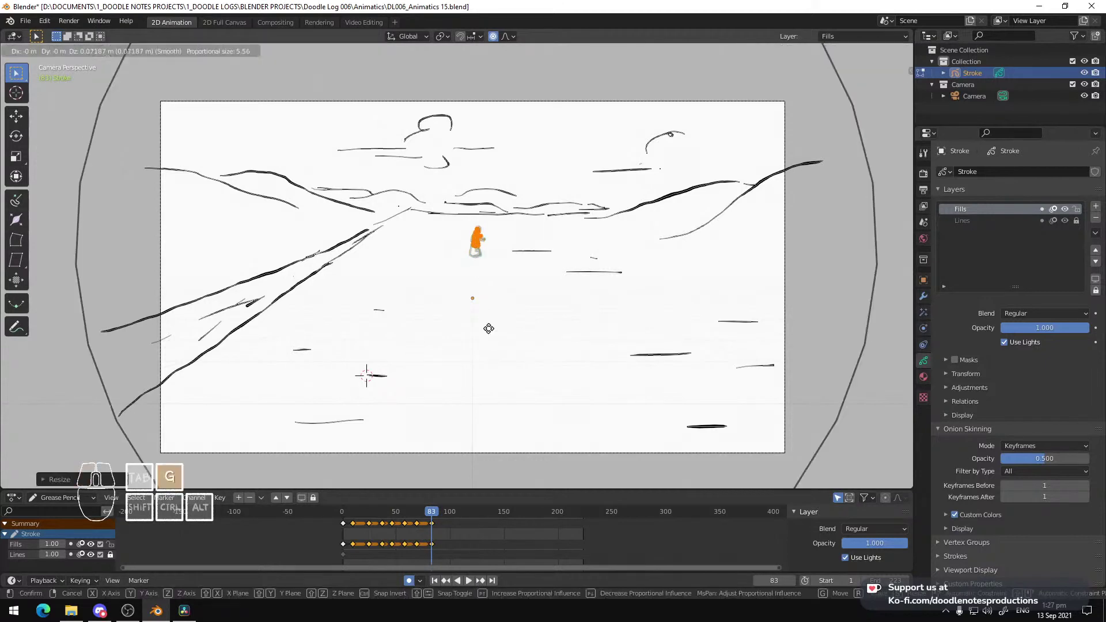
pyautogui.press('Escape')
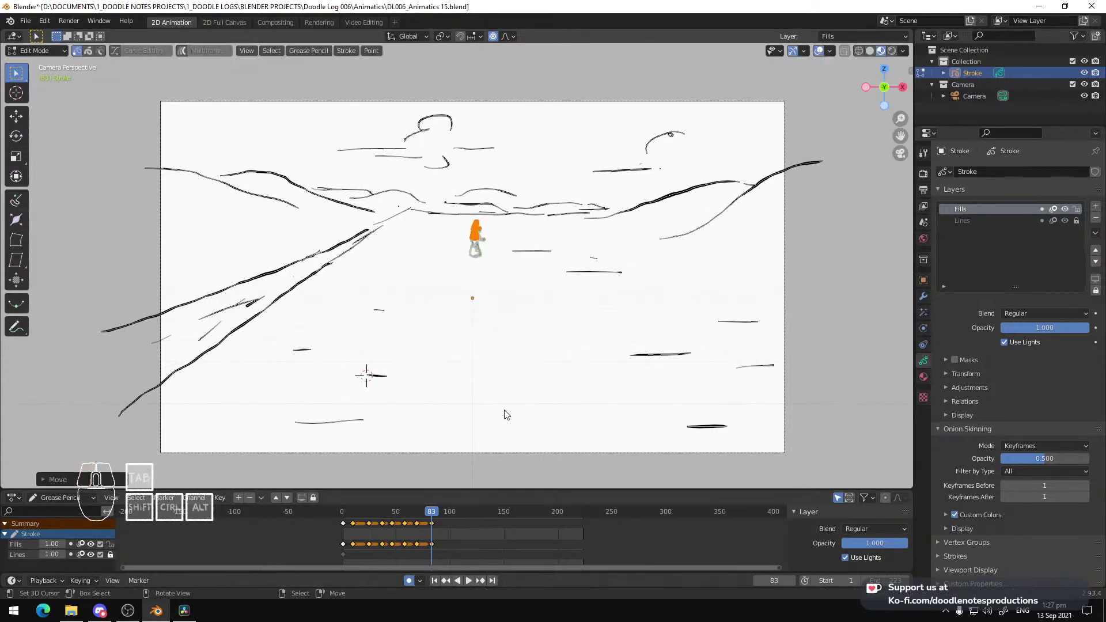
# Check the timing and move the frame 83 keyframe 3 frames earlier, to frame 80
pyautogui.click(397, 529)
pyautogui.press('space')
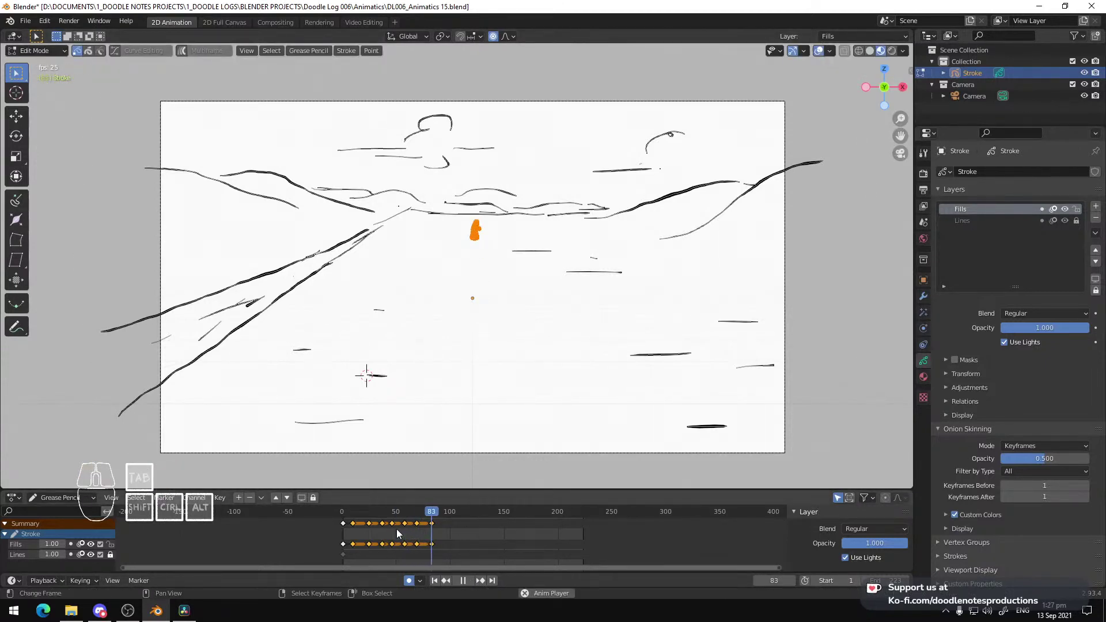
pyautogui.press('space')
pyautogui.rightClick(432, 524)
pyautogui.press('g')
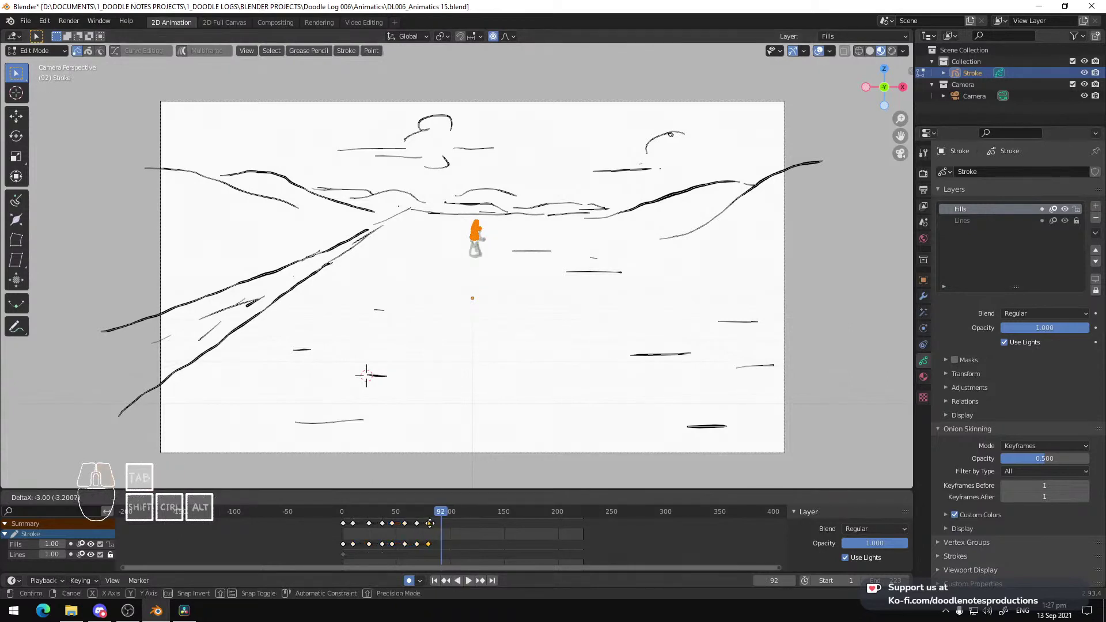
pyautogui.click(428, 525)
# Play on to frame 94 and key the figure there, scaled down and moved up onto the horizon line
pyautogui.click(402, 526)
pyautogui.press('space')
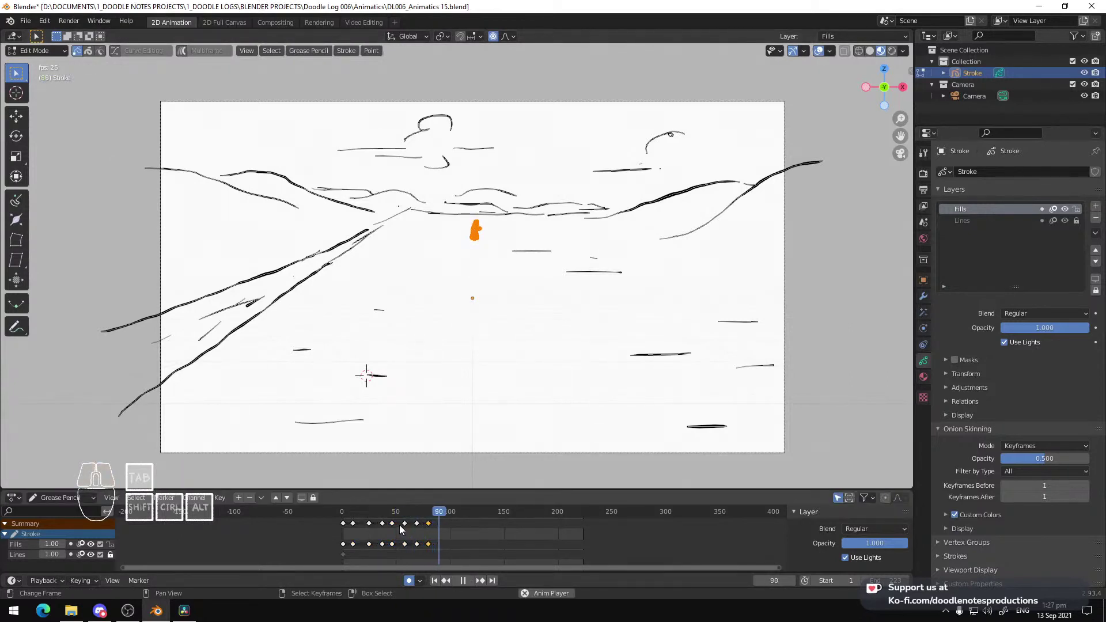
pyautogui.press('space')
pyautogui.press('s')
pyautogui.click(541, 317)
pyautogui.press('g')
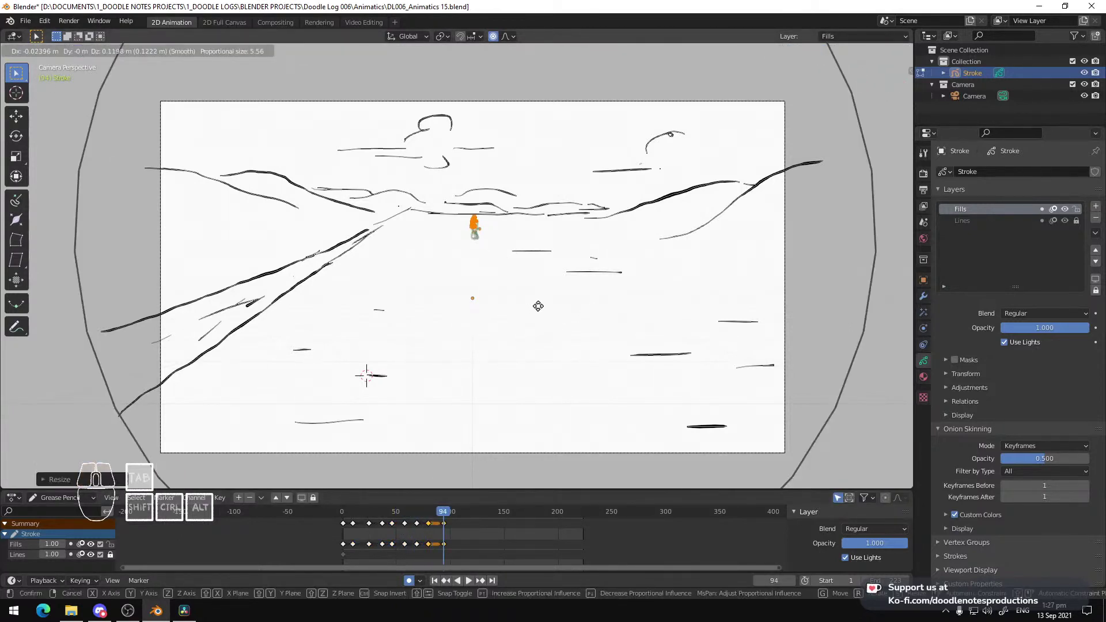
pyautogui.click(539, 307)
# At frame 105, shrink the figure to a speck on the horizon, reposition it slightly and play back the motion
pyautogui.moveTo(419, 522); pyautogui.dragTo(451, 525)
pyautogui.press('s')
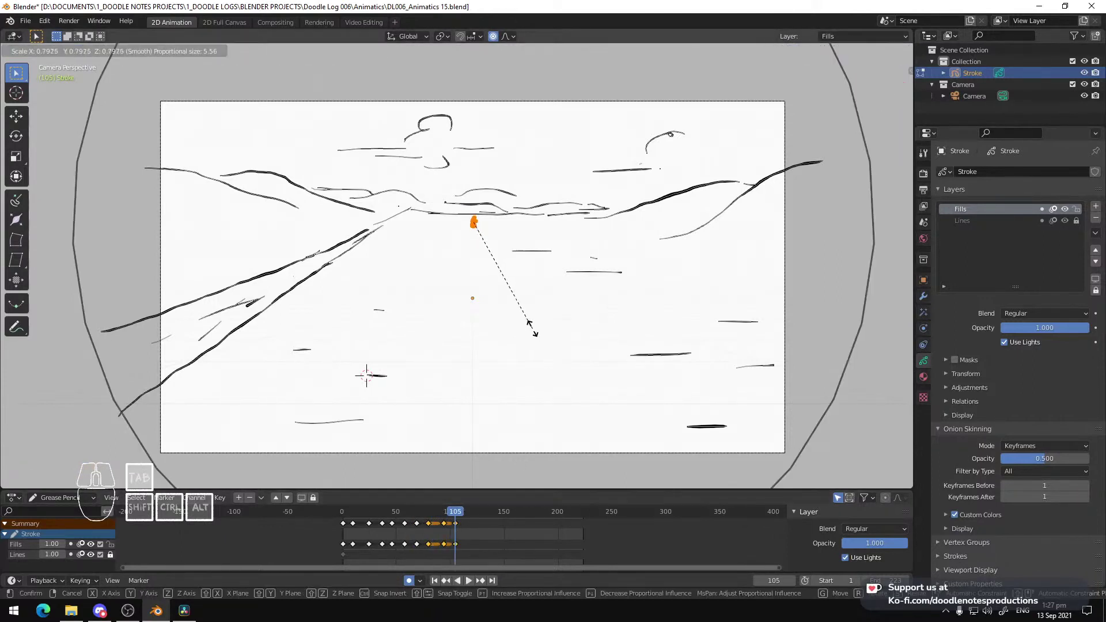
pyautogui.click(527, 323)
pyautogui.press('g')
pyautogui.click(530, 327)
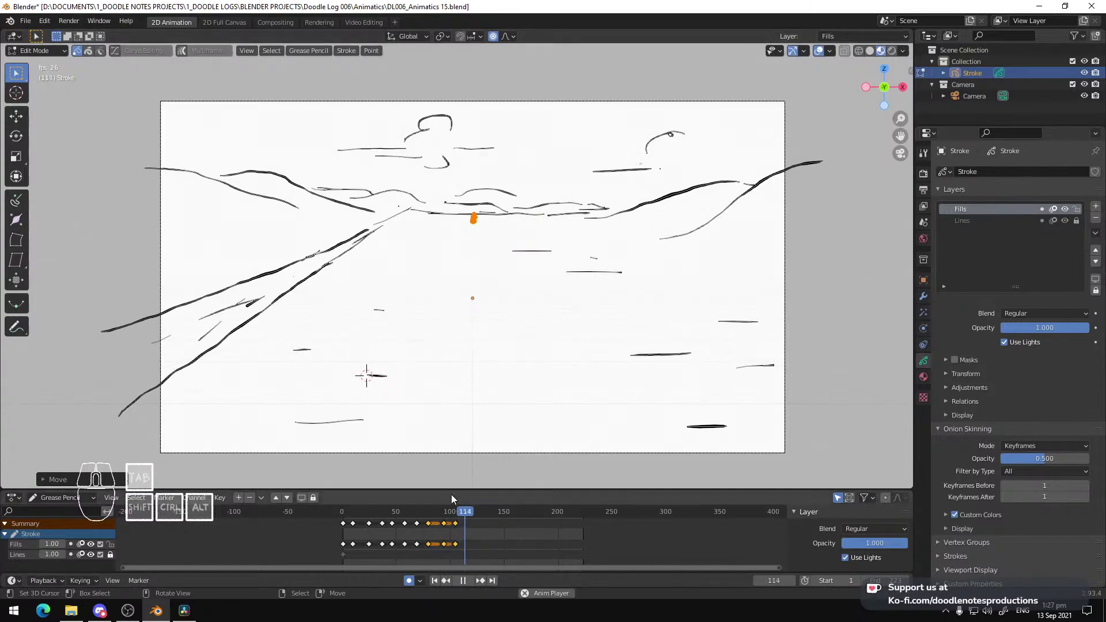
pyautogui.hotkey('shift', 'ctrl', 'space')
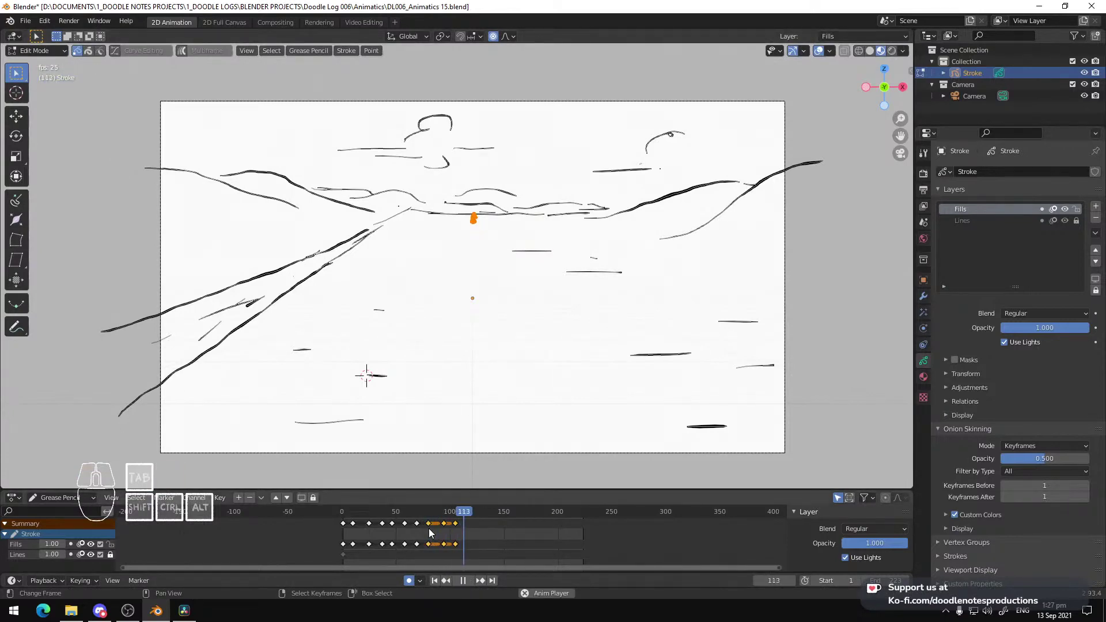
pyautogui.hotkey('shift', 'ctrl', 'space')
# Return to frame 1, switch to Object Mode and select the camera
pyautogui.hotkey('shift', 'Left')
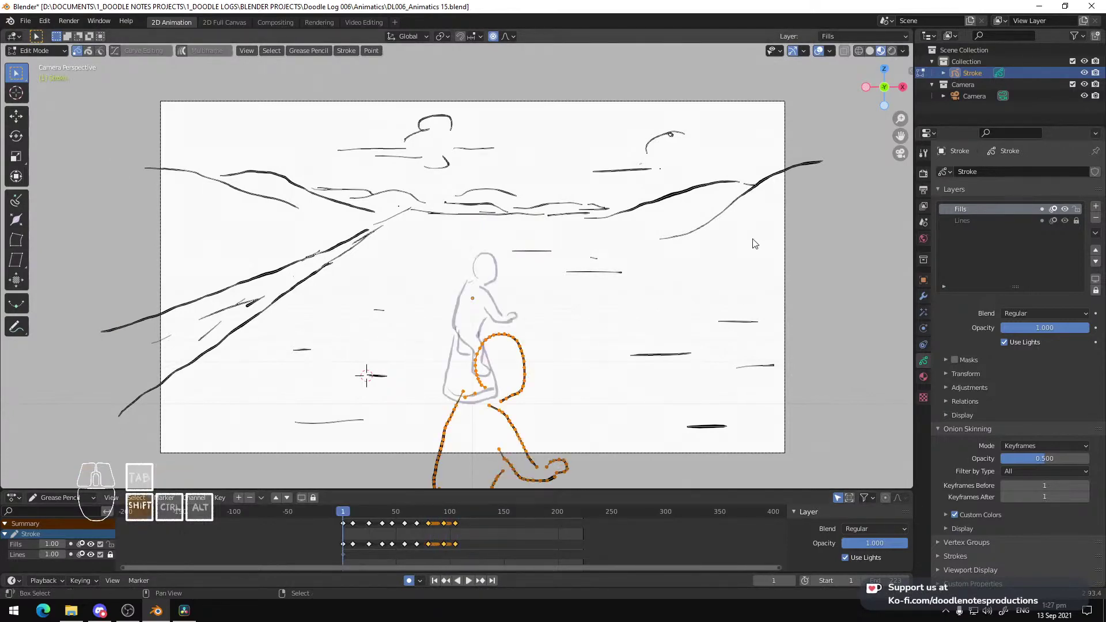
pyautogui.press('Tab')
pyautogui.hotkey('ctrl', 'Tab')
pyautogui.click(796, 188)
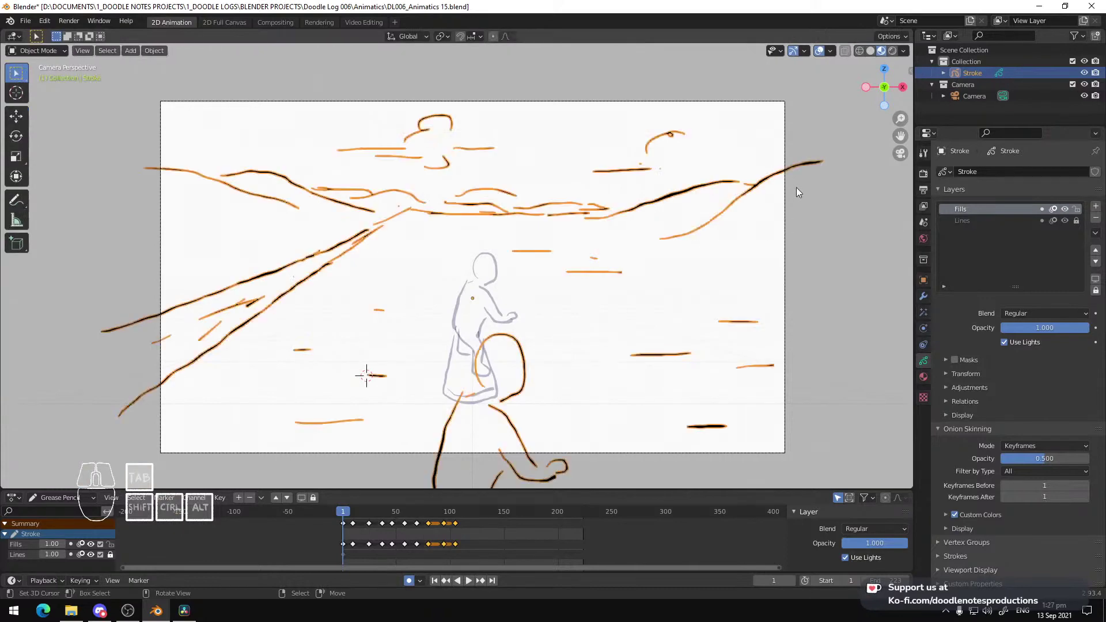
pyautogui.click(783, 110)
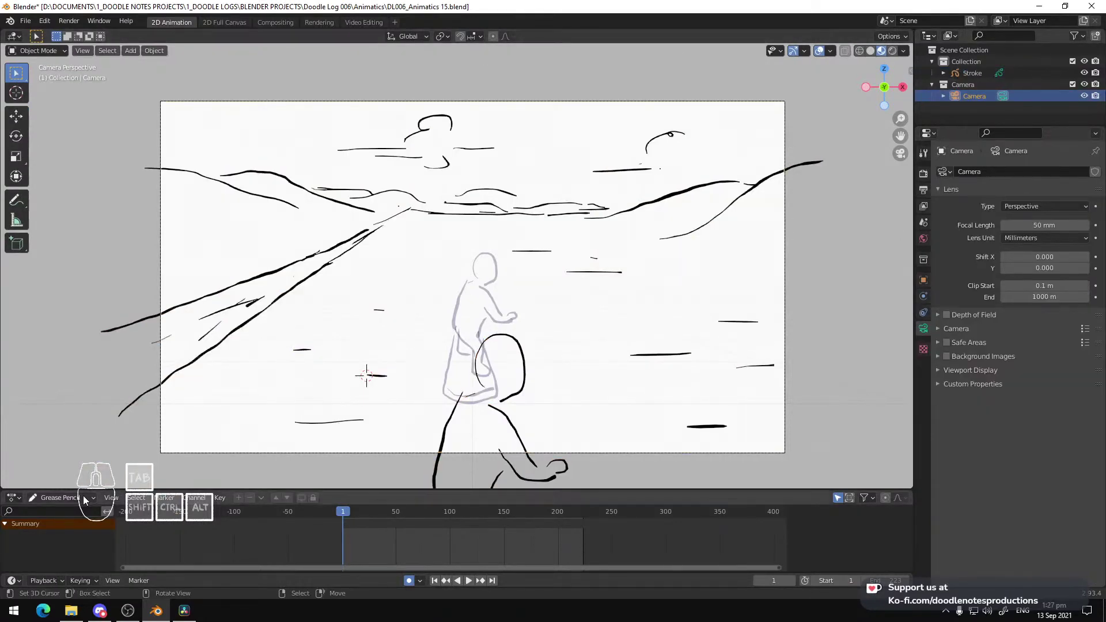
# Add the General Animation workspace to the project
pyautogui.click(394, 22)
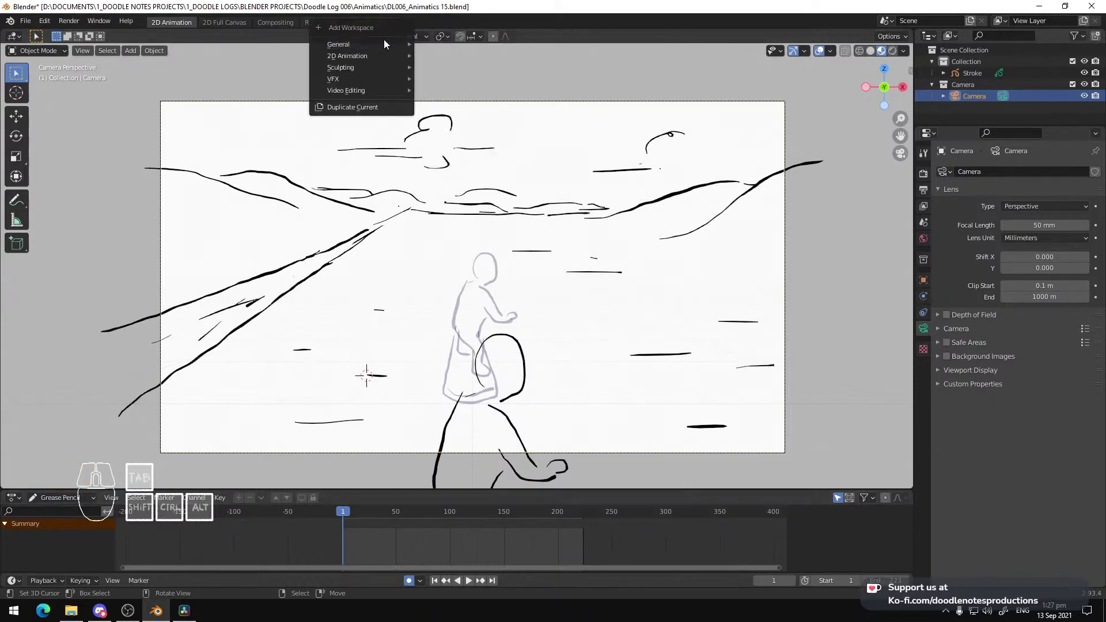
pyautogui.moveTo(376, 45)
pyautogui.click(434, 44)
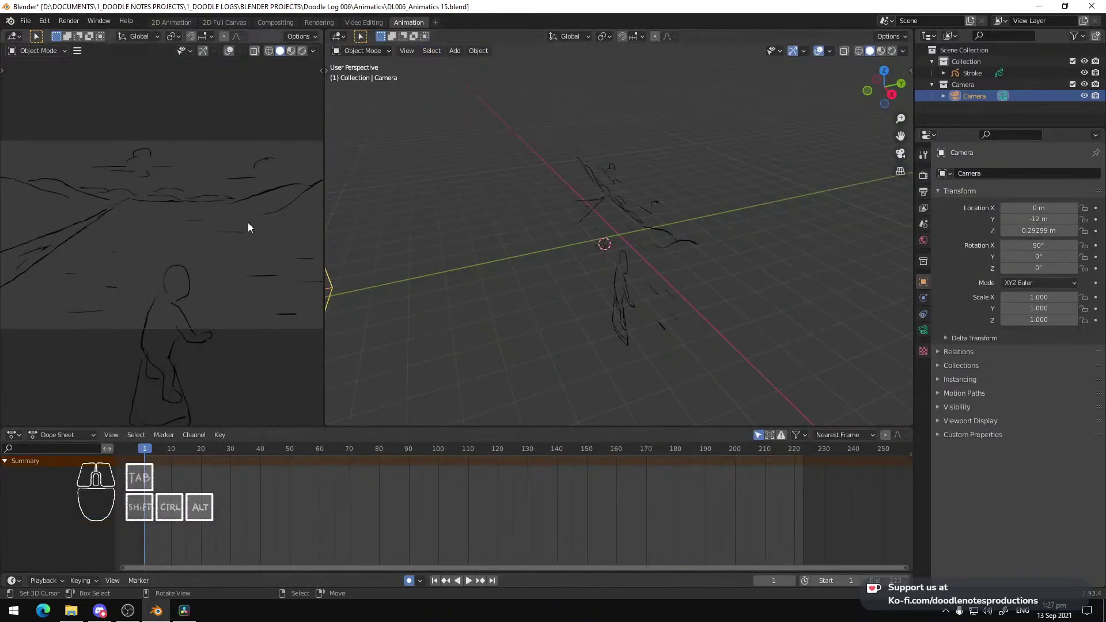
# Show the small camera preview in rendered shading and set the camera's passepartout opacity to 1.000
pyautogui.click(302, 51)
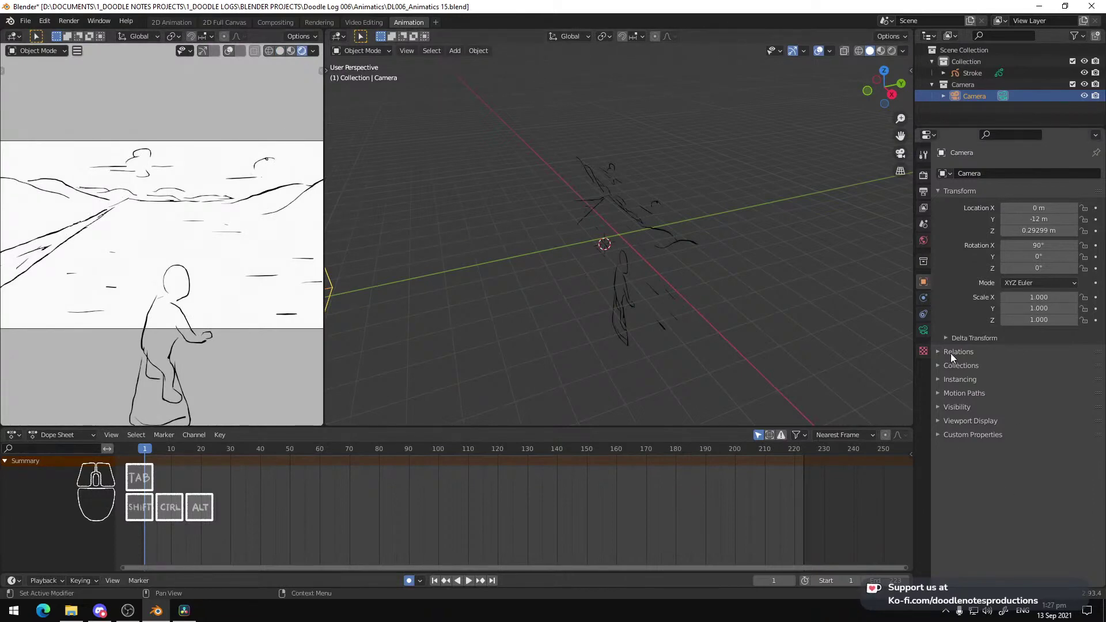
pyautogui.click(924, 331)
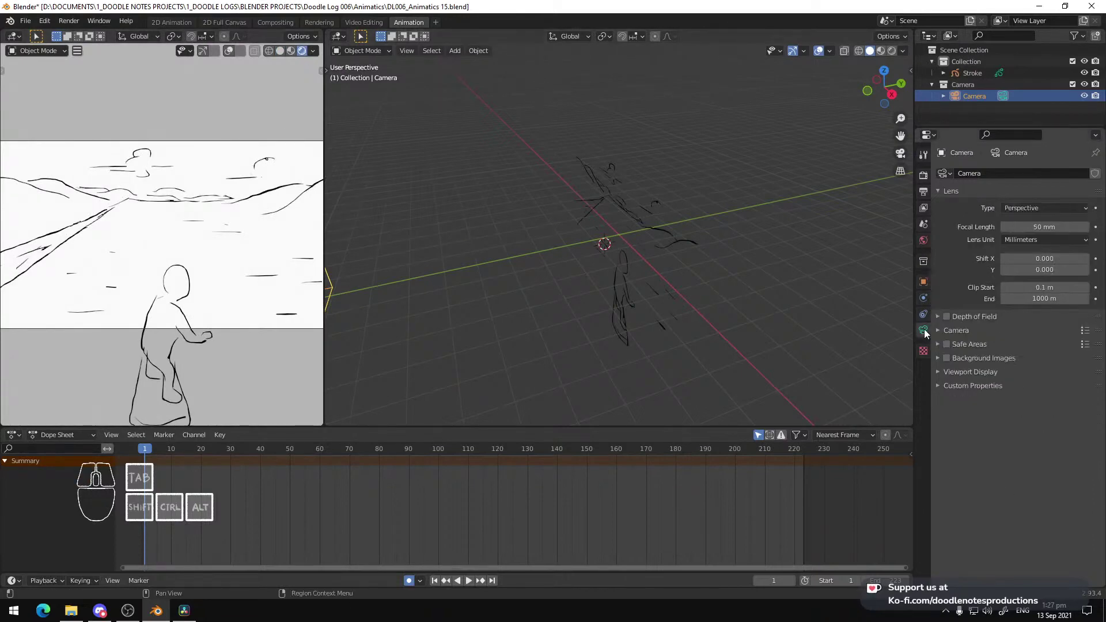
pyautogui.click(947, 371)
pyautogui.moveTo(1046, 456); pyautogui.dragTo(1047, 455)
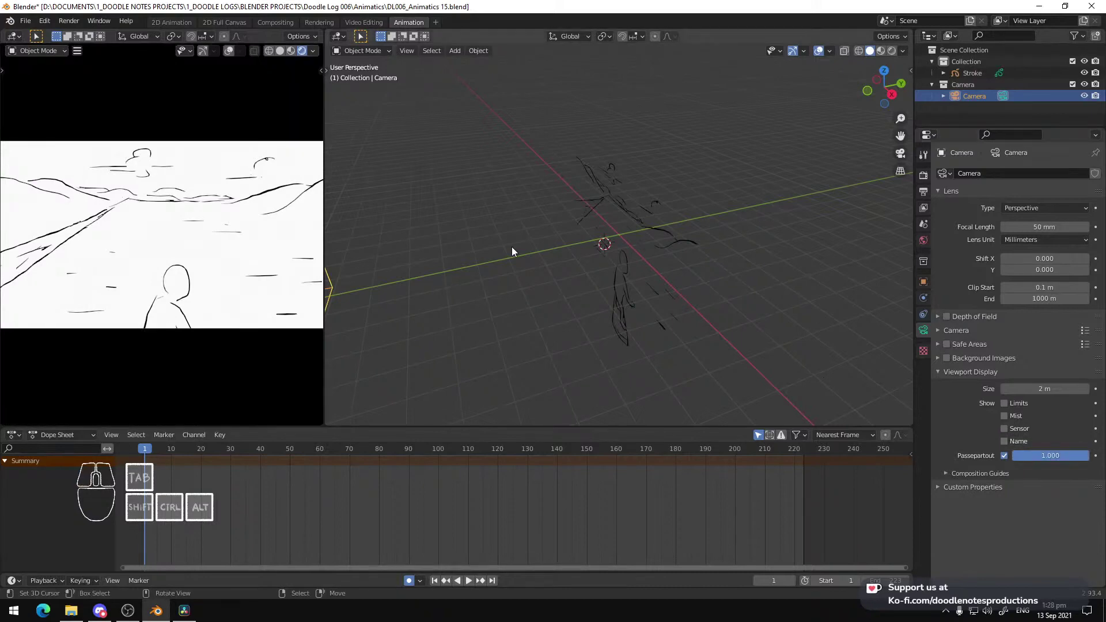
# Look through the camera in the main viewport, tilt it down about the global X axis at frame 1 and start a short playback
pyautogui.press('KP_0')
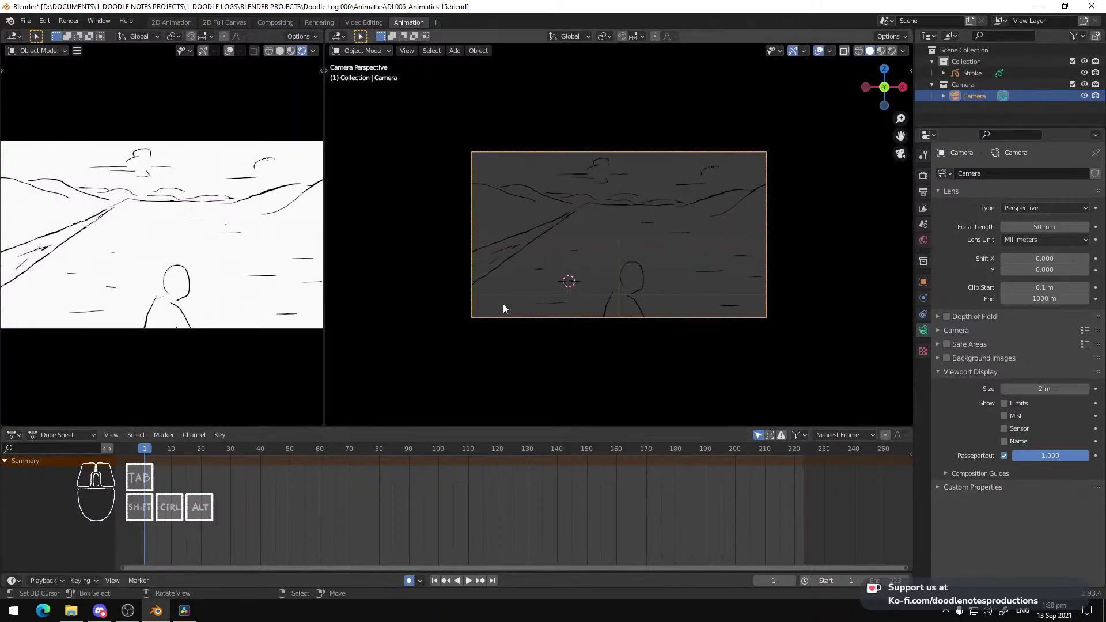
pyautogui.press('r')
pyautogui.press('x')
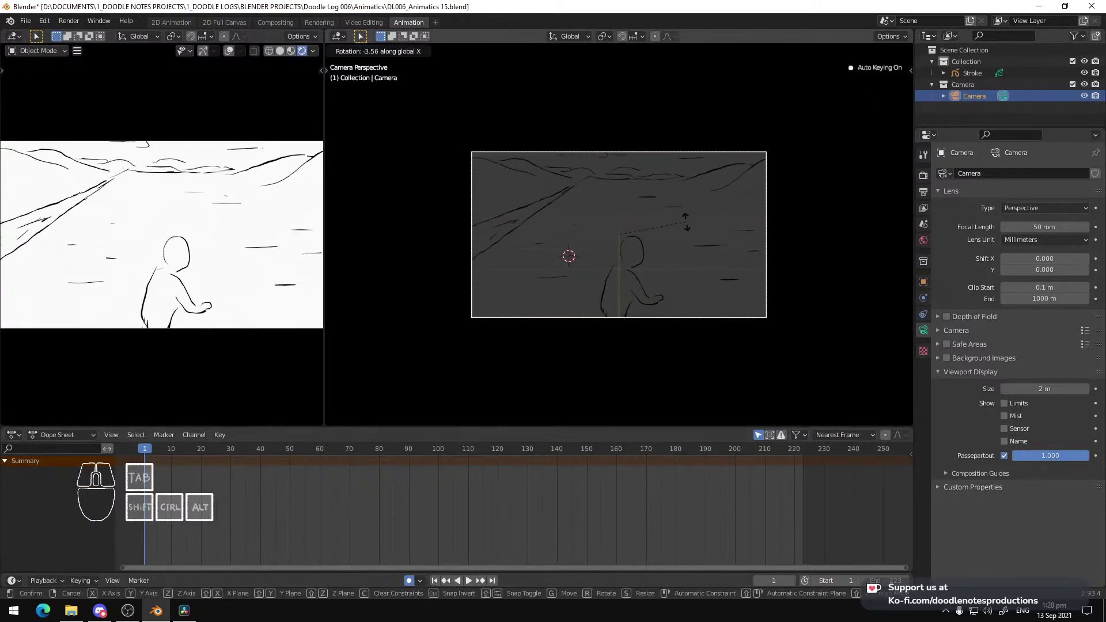
pyautogui.click(685, 221)
pyautogui.press('space')
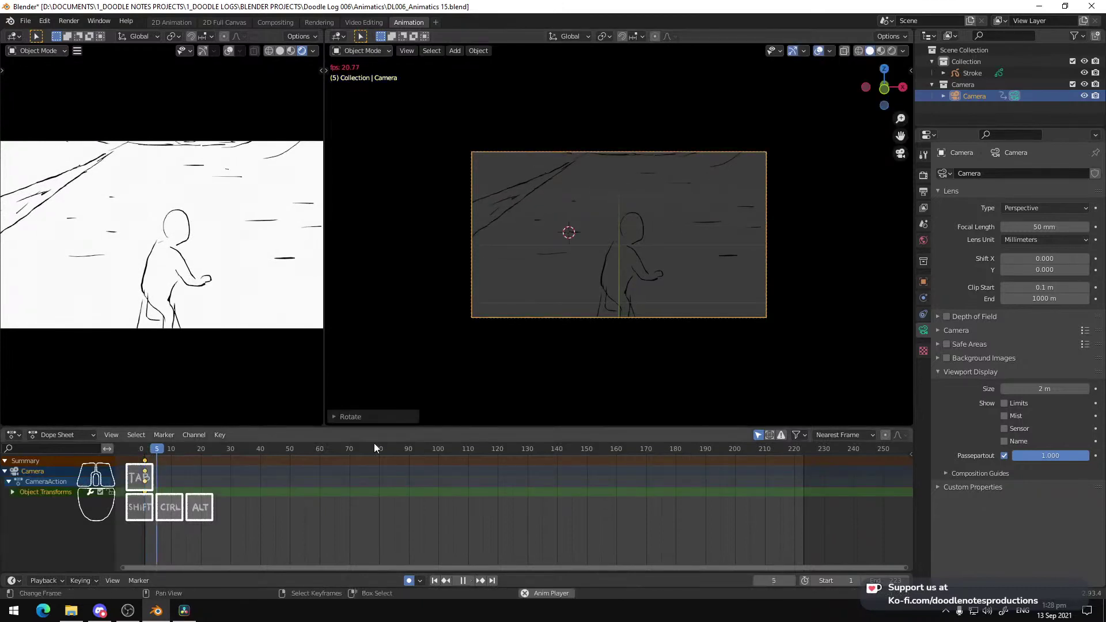
pyautogui.press('space')
# At frame 223, rotate the camera up about the global X axis to bring the horizon and sky into frame
pyautogui.hotkey('shift', 'Right')
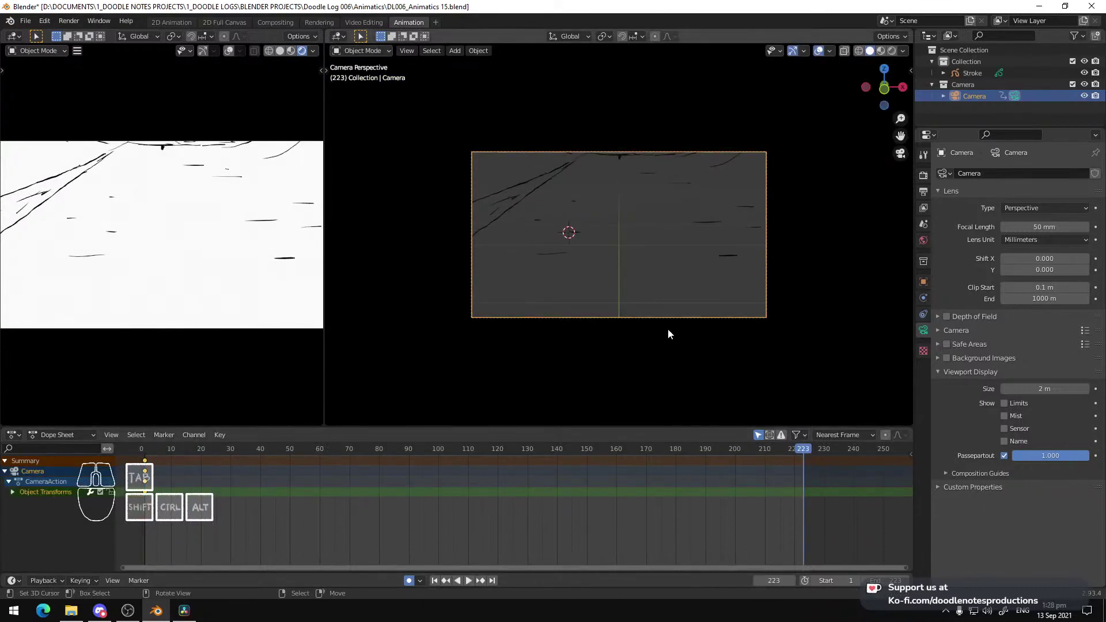
pyautogui.press('r')
pyautogui.press('x')
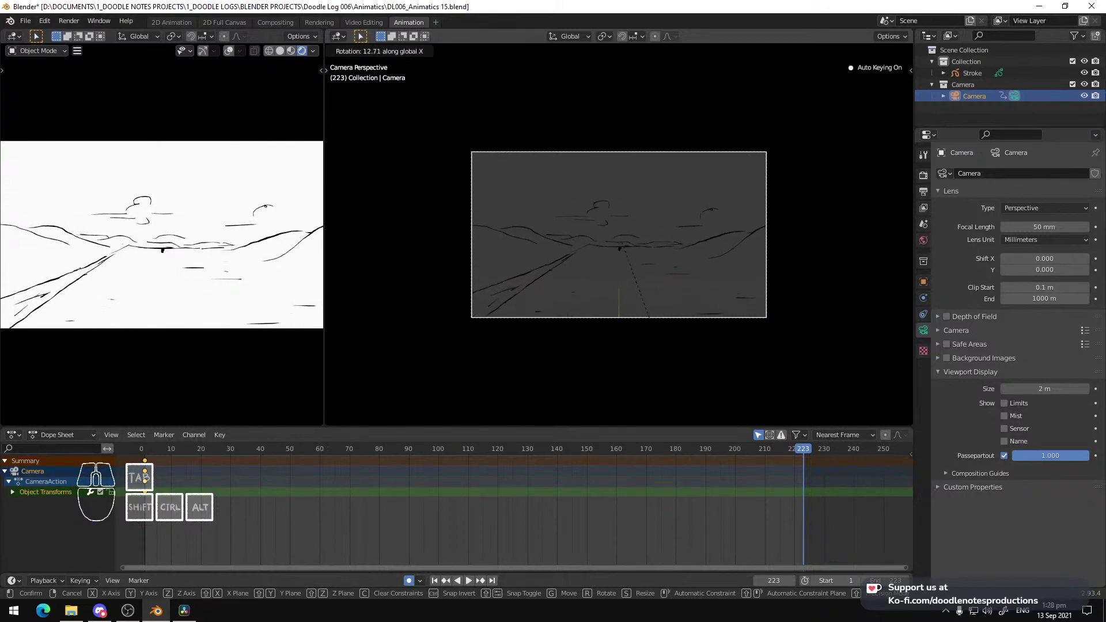
pyautogui.click(660, 356)
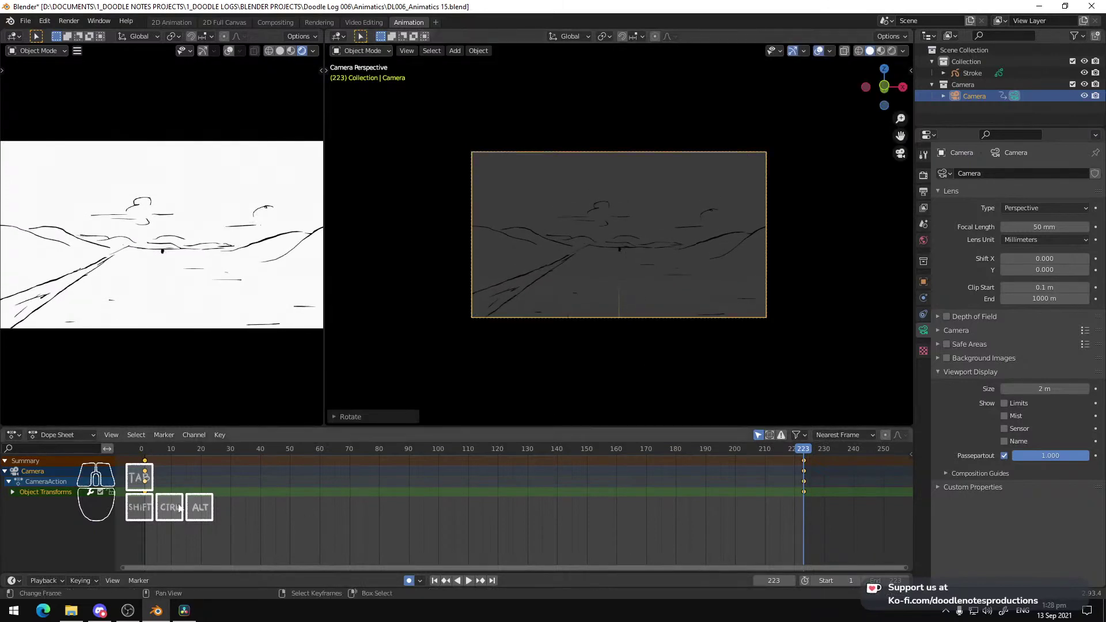
# Play back the shot repeatedly from the start to check the camera tilt against the receding figure
pyautogui.press('space')
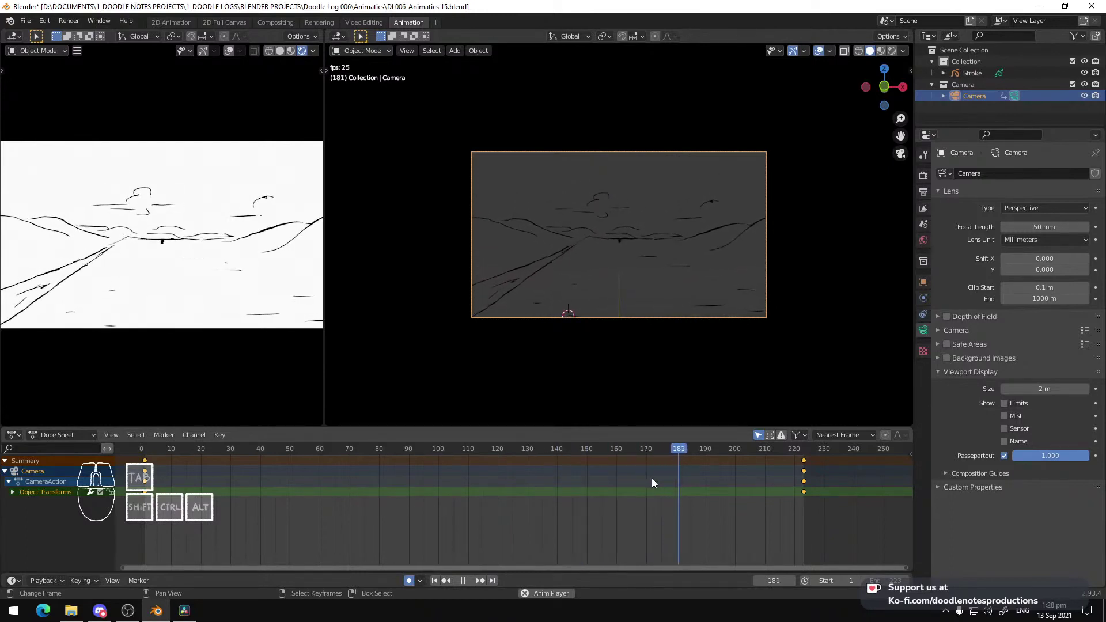
pyautogui.press('space')
pyautogui.click(151, 493)
pyautogui.press('space')
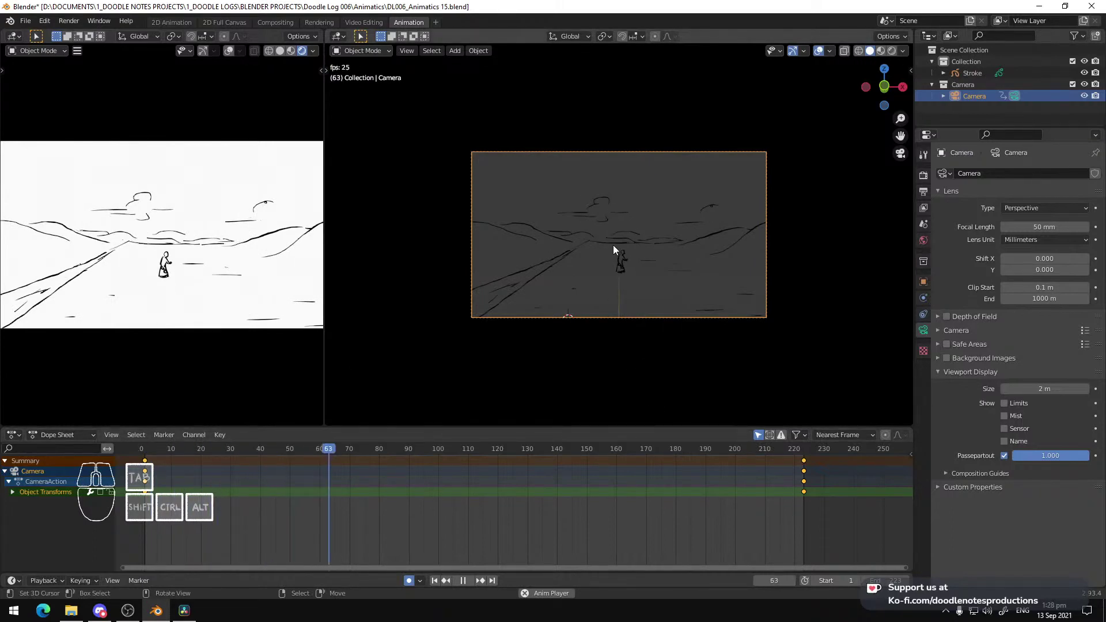
pyautogui.press('space')
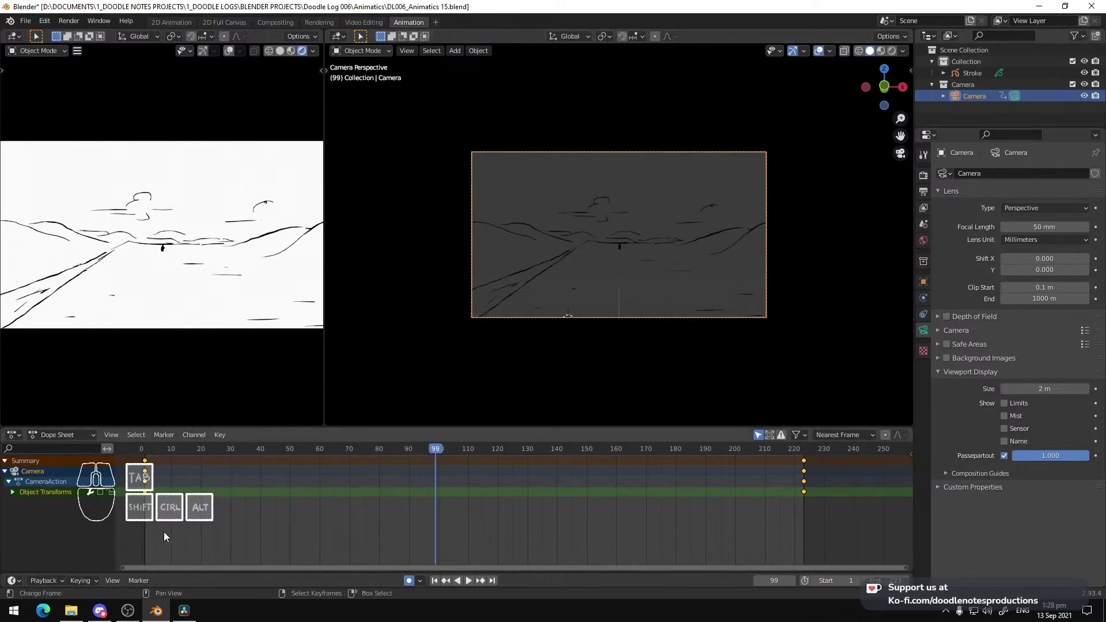
pyautogui.click(144, 483)
pyautogui.press('space')
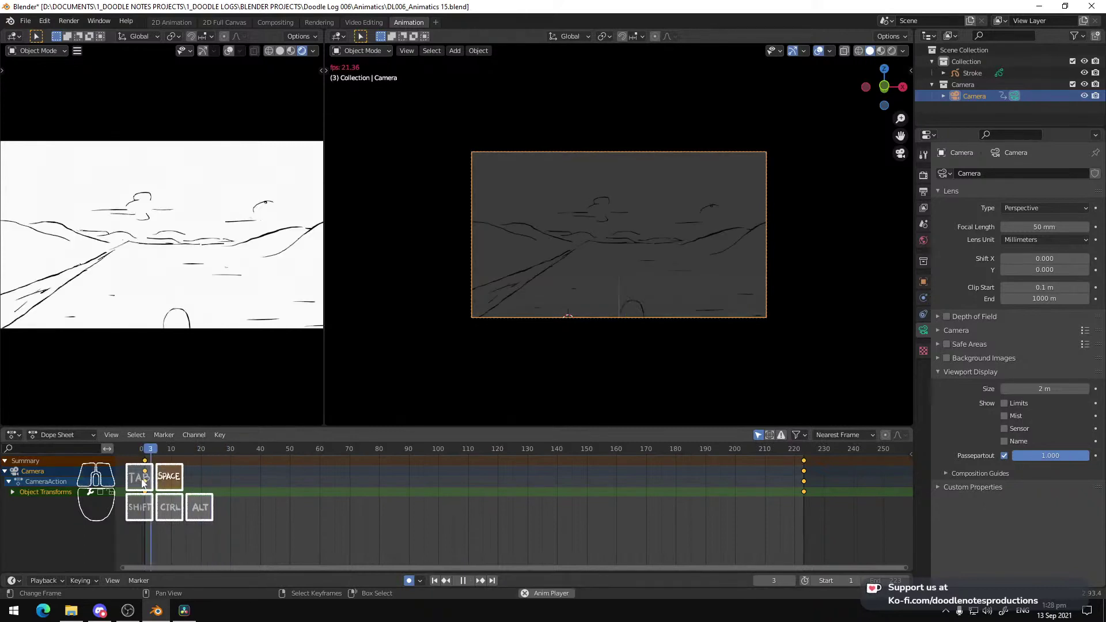
# At frame 1, rotate the camera down about the global X axis until the whole figure is in frame
pyautogui.hotkey('shift', 'Left')
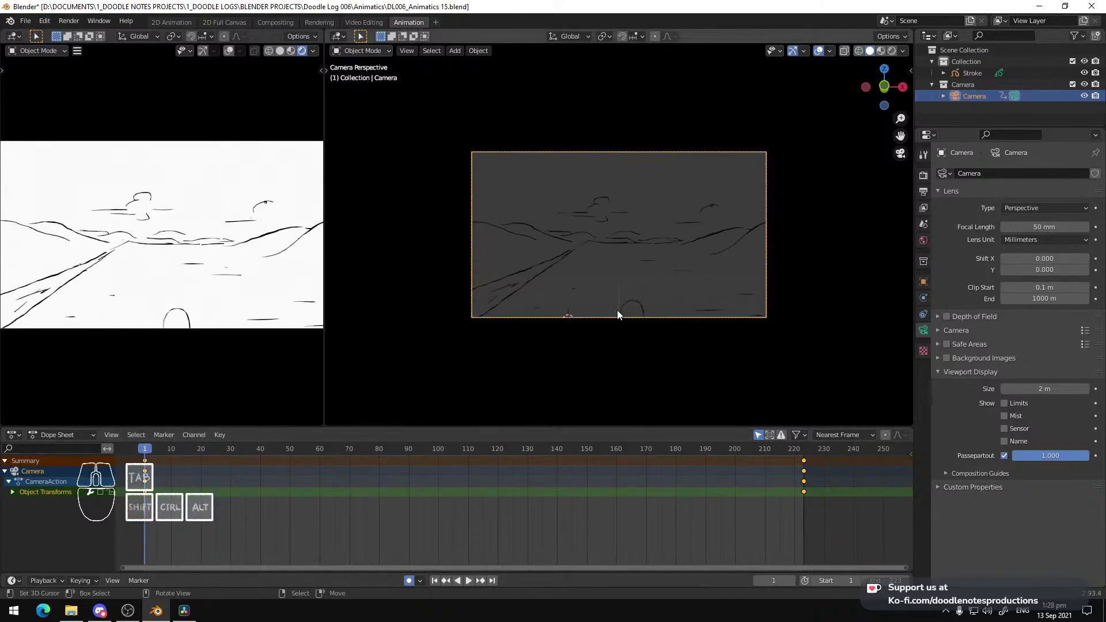
pyautogui.press('r')
pyautogui.press('x')
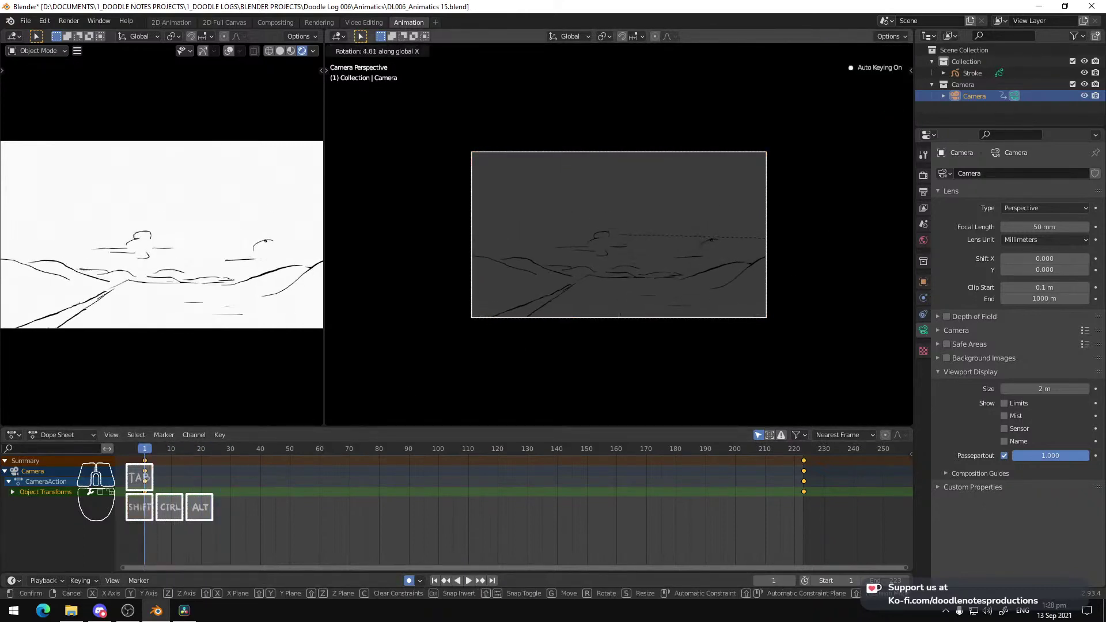
pyautogui.click(801, 194)
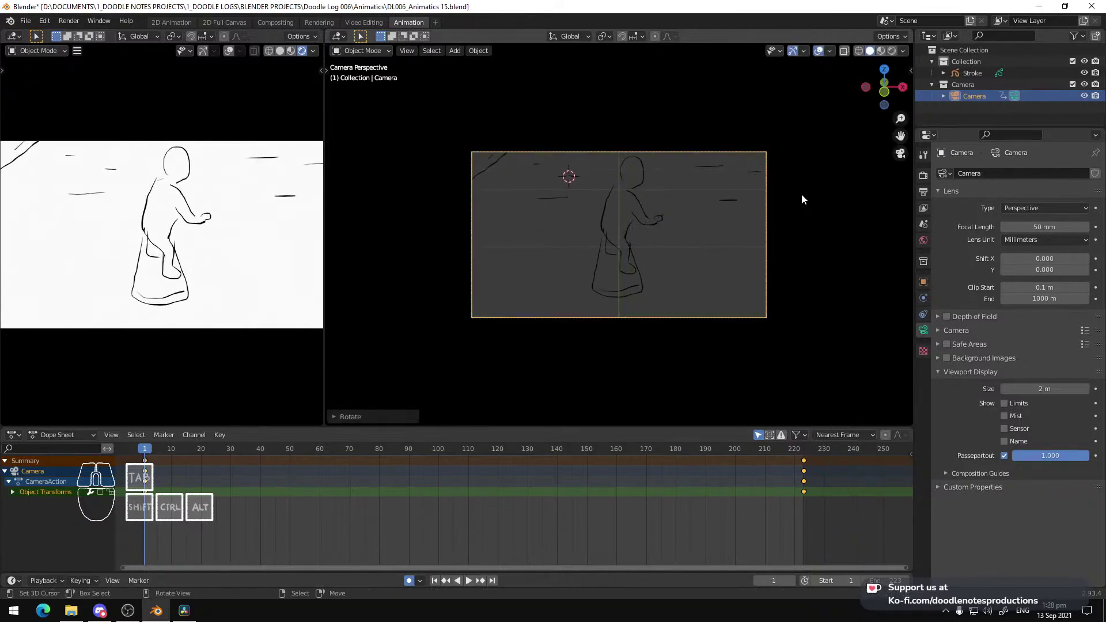
# Play back the opening frames to check the camera's new starting tilt, and return to frame 1
pyautogui.press('space')
pyautogui.press('space')
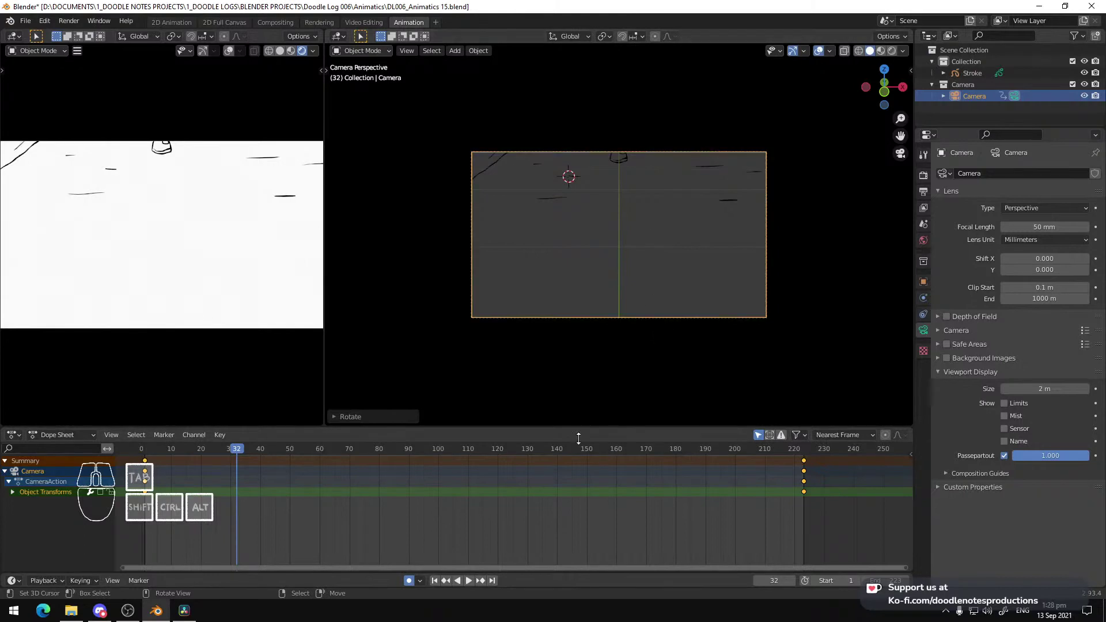
pyautogui.click(700, 510)
pyautogui.press('space')
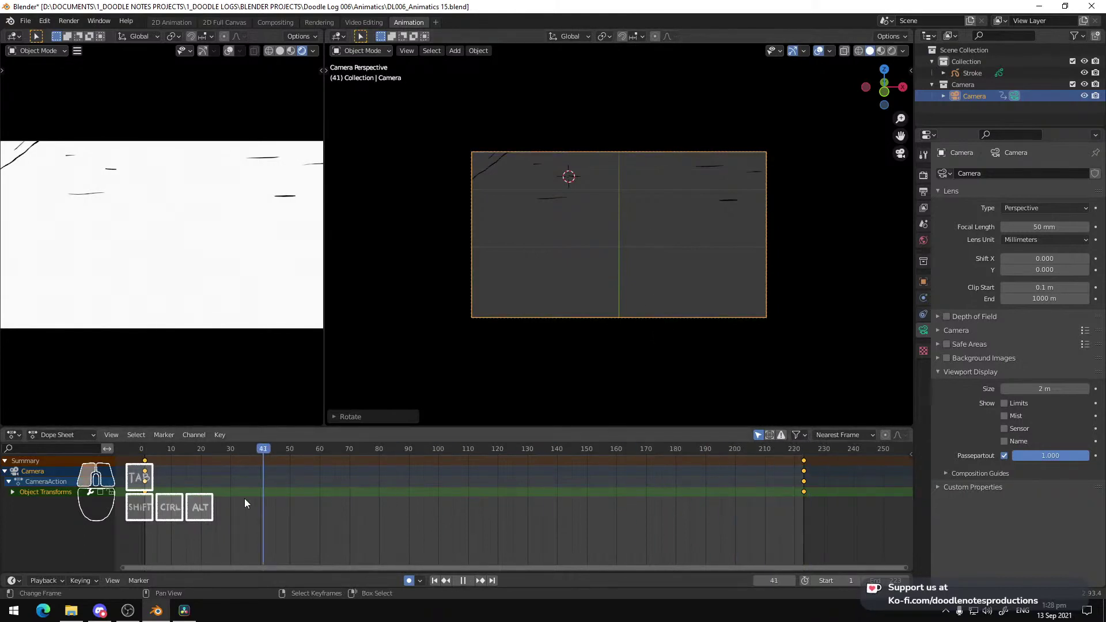
pyautogui.press('space')
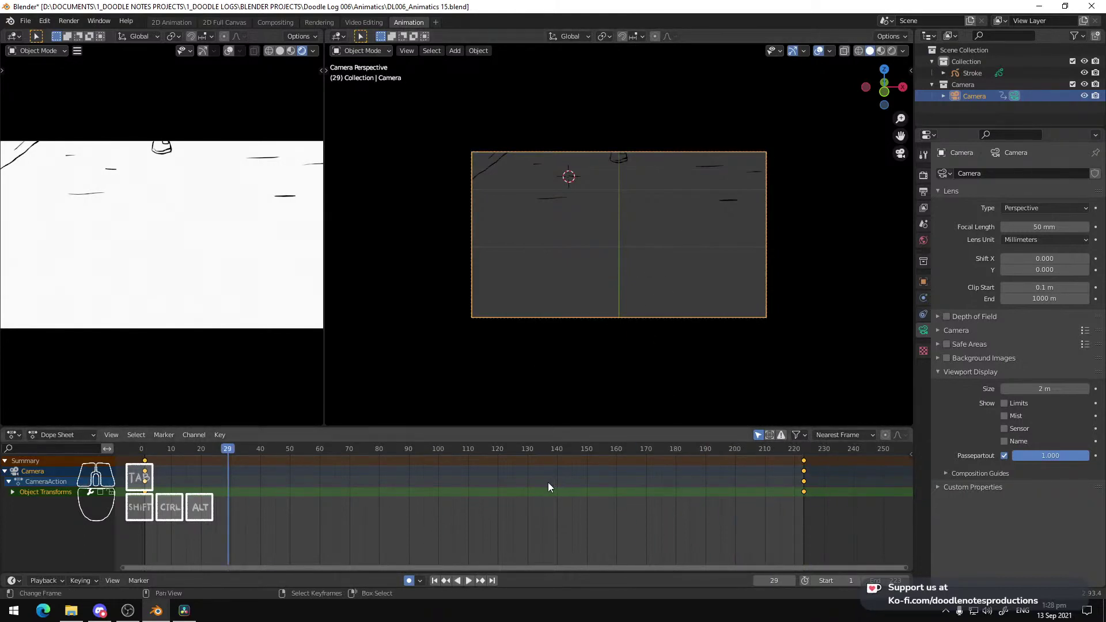
pyautogui.hotkey('shift', 'Left')
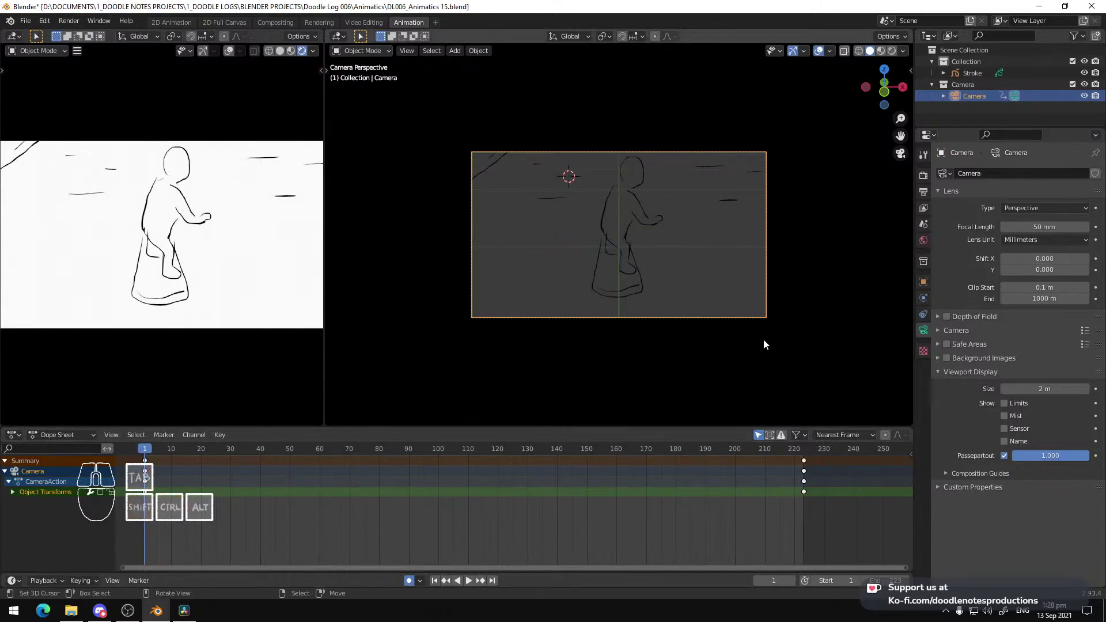
# At frame 223, rotate the camera up about the global X axis so the horizon sits below the middle of the frame
pyautogui.hotkey('shift', 'Right')
pyautogui.press('r')
pyautogui.press('x')
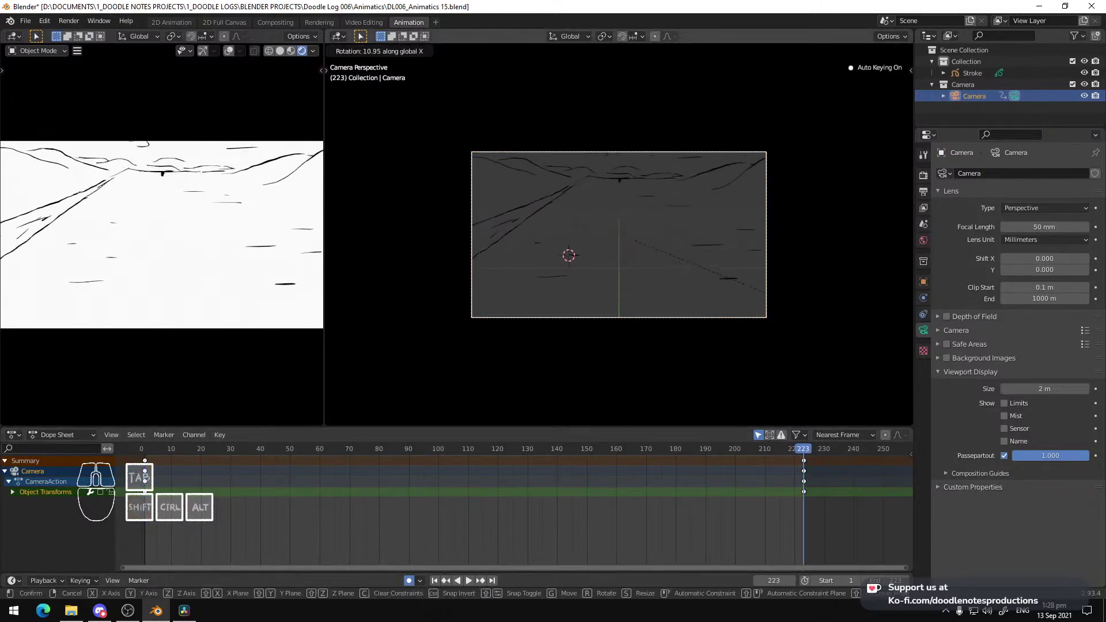
pyautogui.click(716, 410)
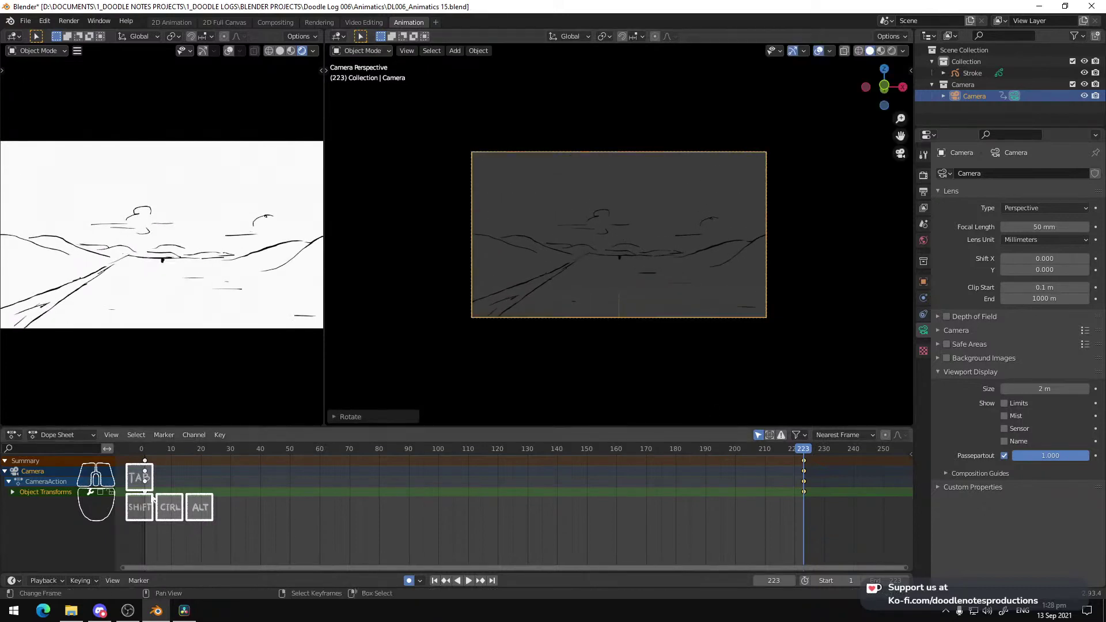
# Return to frame 1, re-enable the camera's Object Transforms channels and play back the animation
pyautogui.press('Left')
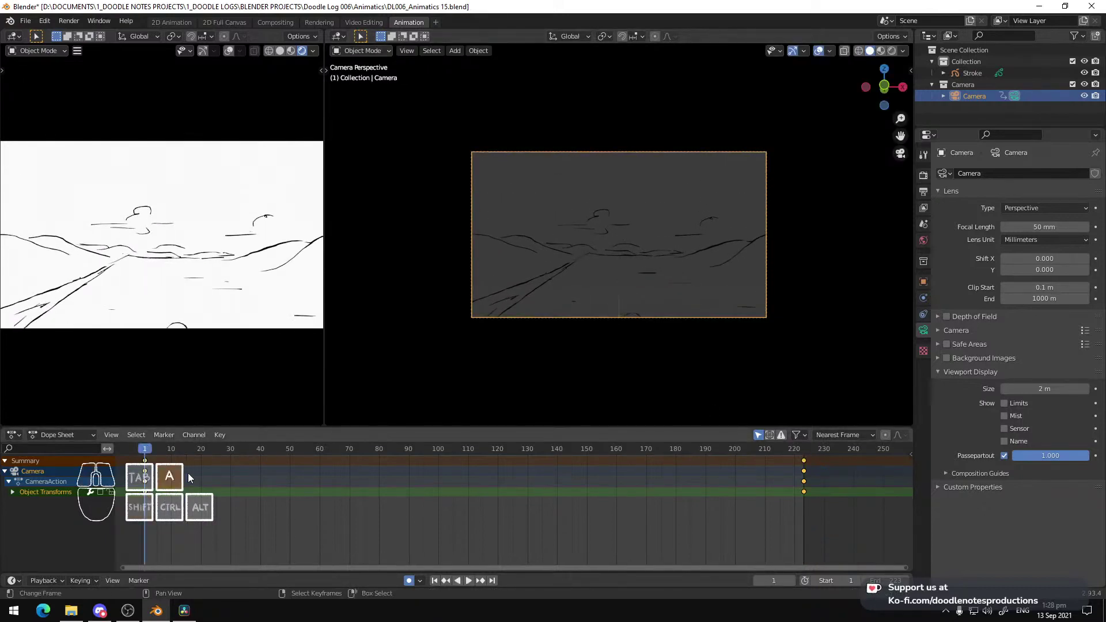
pyautogui.press('x')
pyautogui.click(188, 472)
pyautogui.click(100, 492)
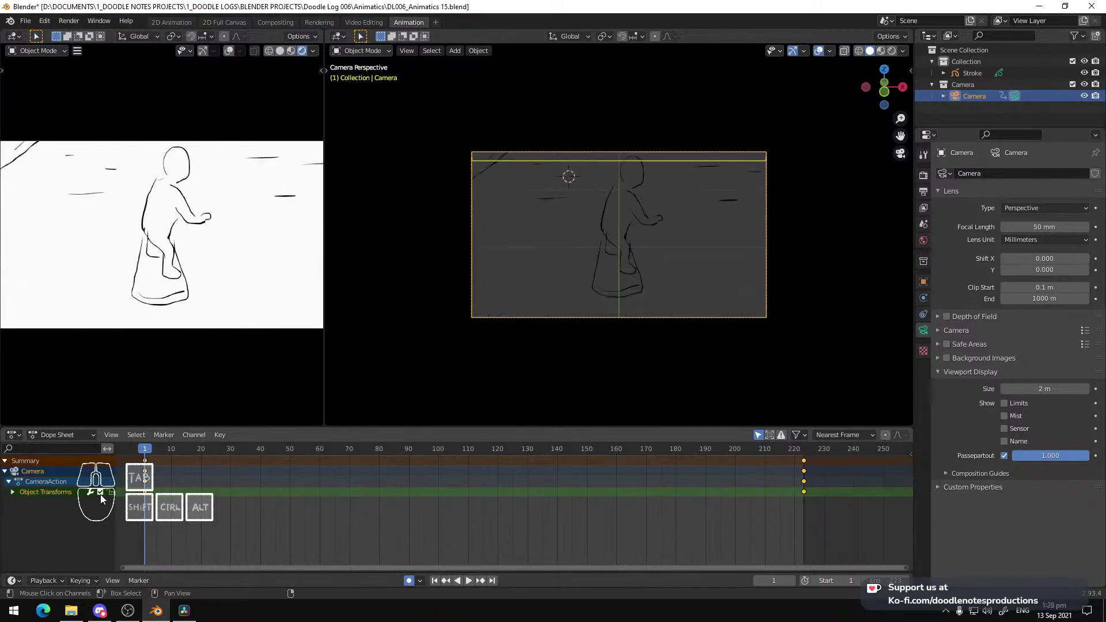
pyautogui.press('space')
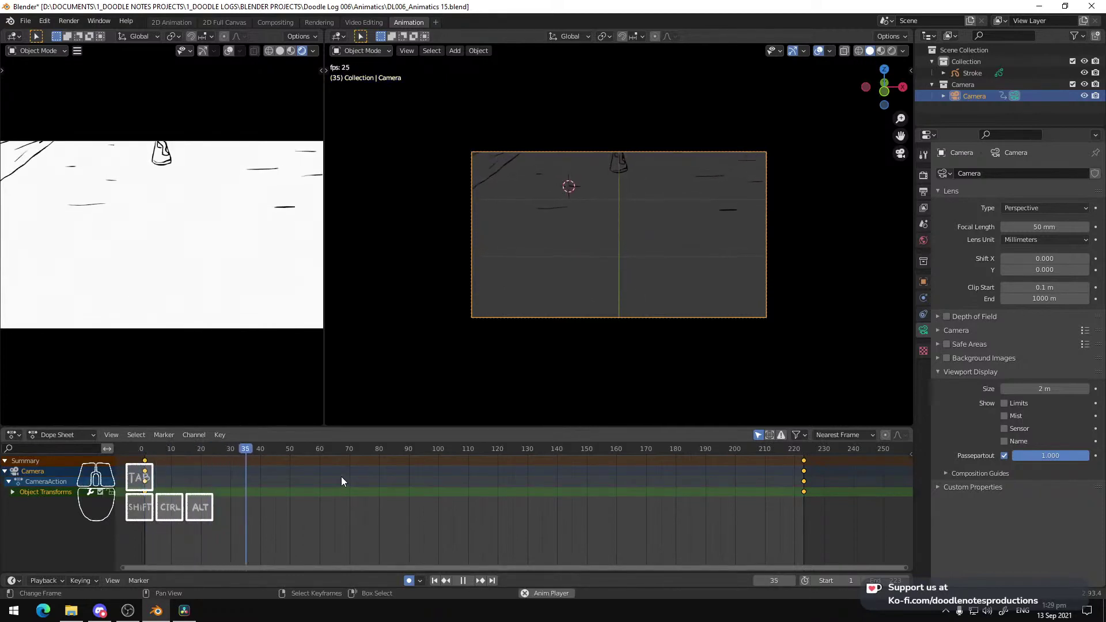
# Try keying the camera at frame 69, tilted up about the X axis to the distant figure, and play it back
pyautogui.press('space')
pyautogui.press('r')
pyautogui.press('x')
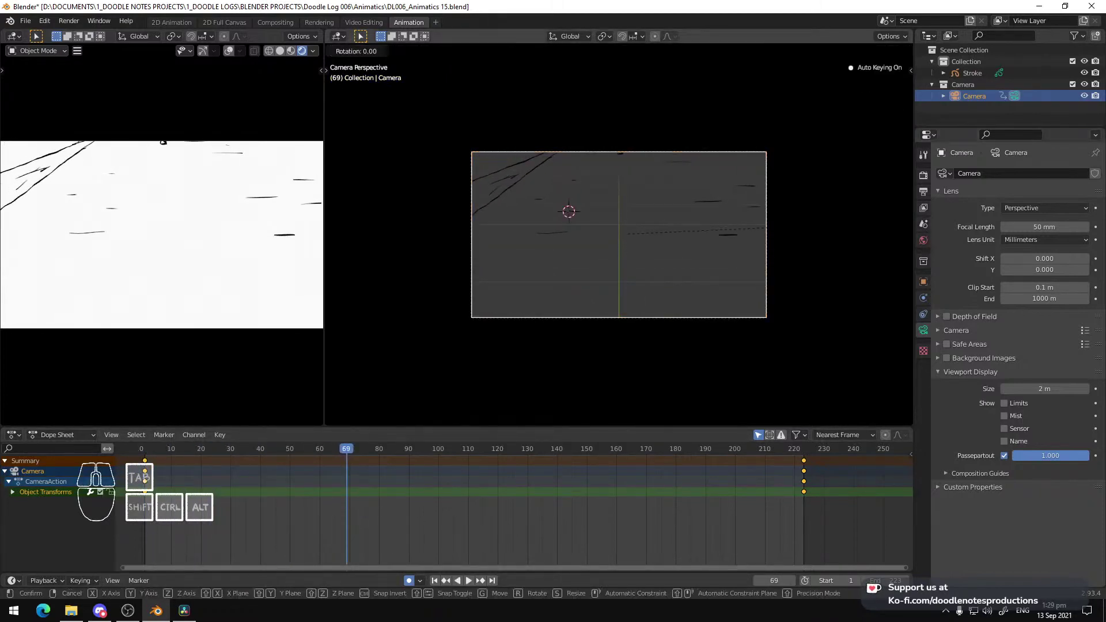
pyautogui.press('Return')
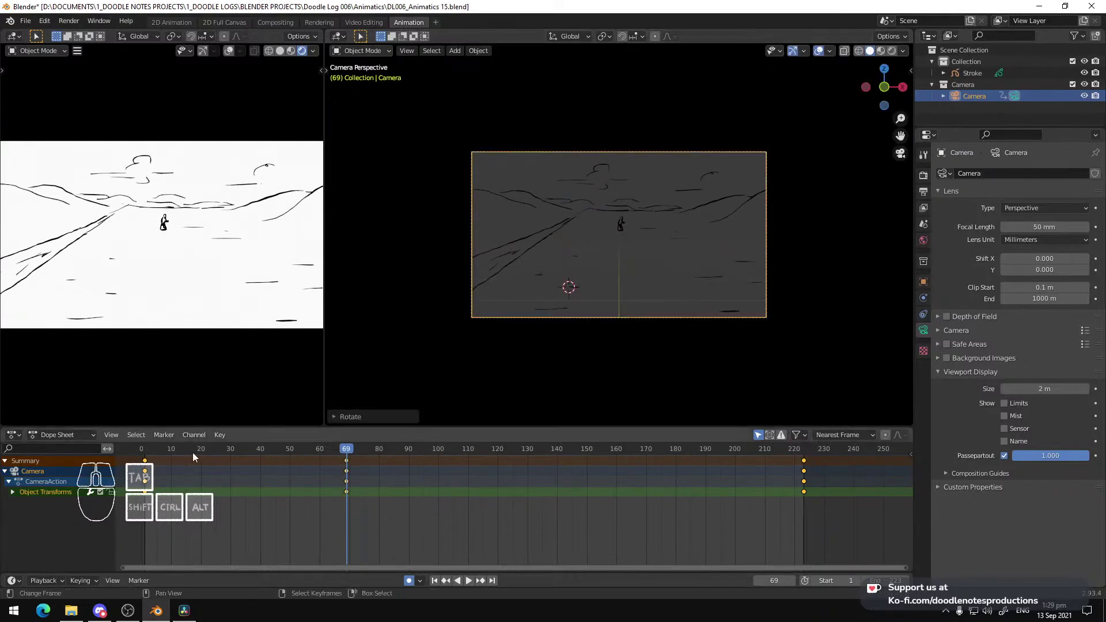
pyautogui.hotkey('shift', 'Left')
pyautogui.press('space')
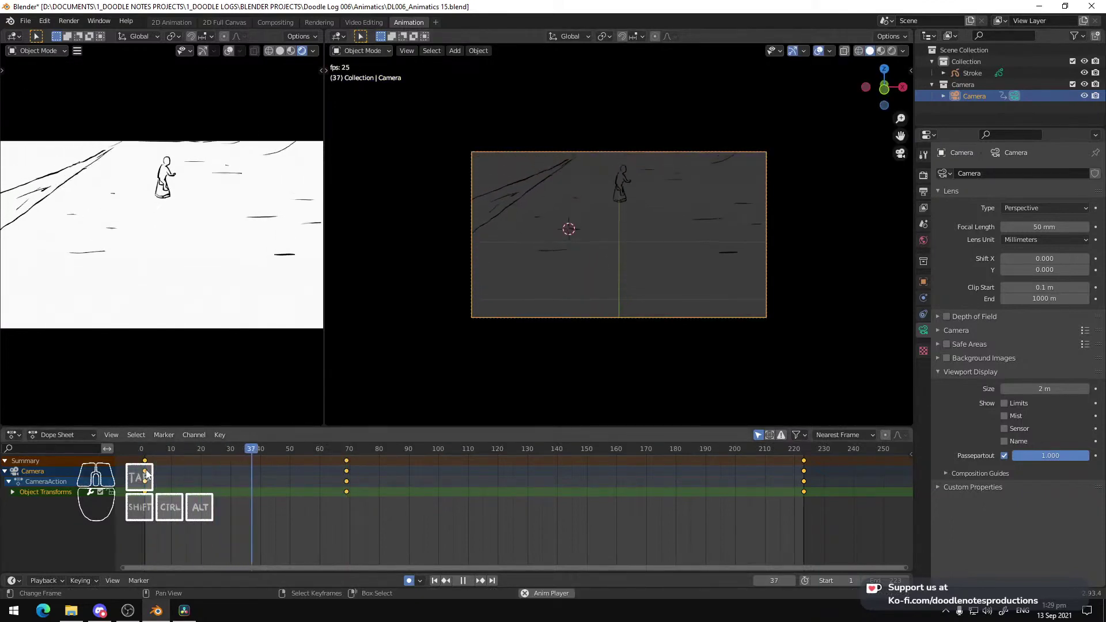
pyautogui.press('space')
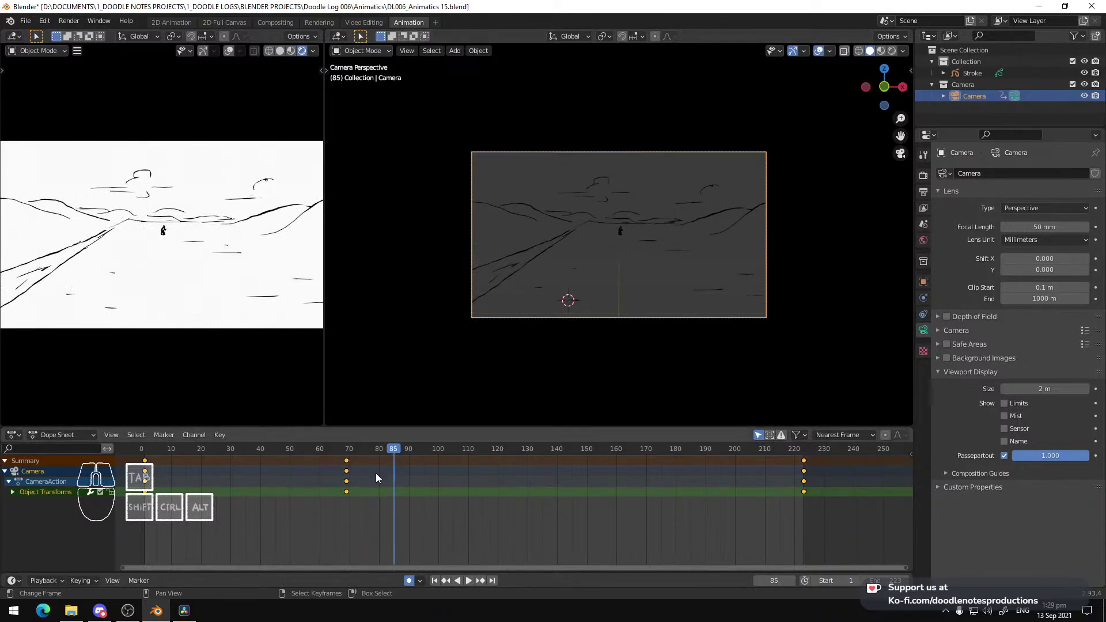
# Replace the frame 69 camera keyframe with one at frame 85, tilted up about the X axis, and play back the shot
pyautogui.click(346, 461)
pyautogui.press('x')
pyautogui.click(353, 460)
pyautogui.press('r')
pyautogui.press('x')
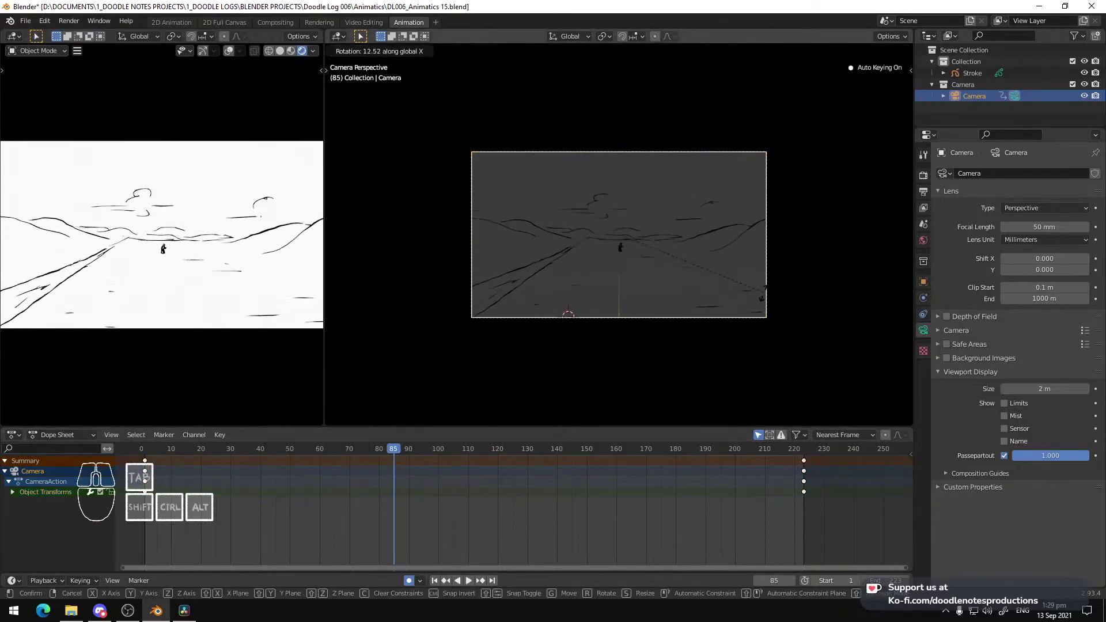
pyautogui.click(764, 293)
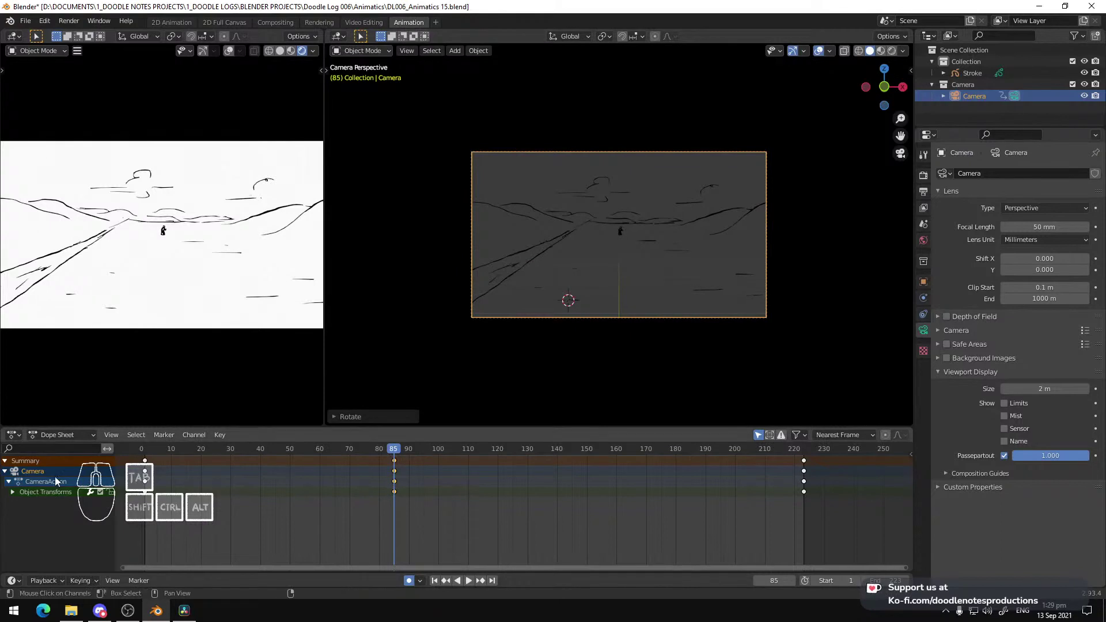
pyautogui.hotkey('shift', 'Left')
pyautogui.press('space')
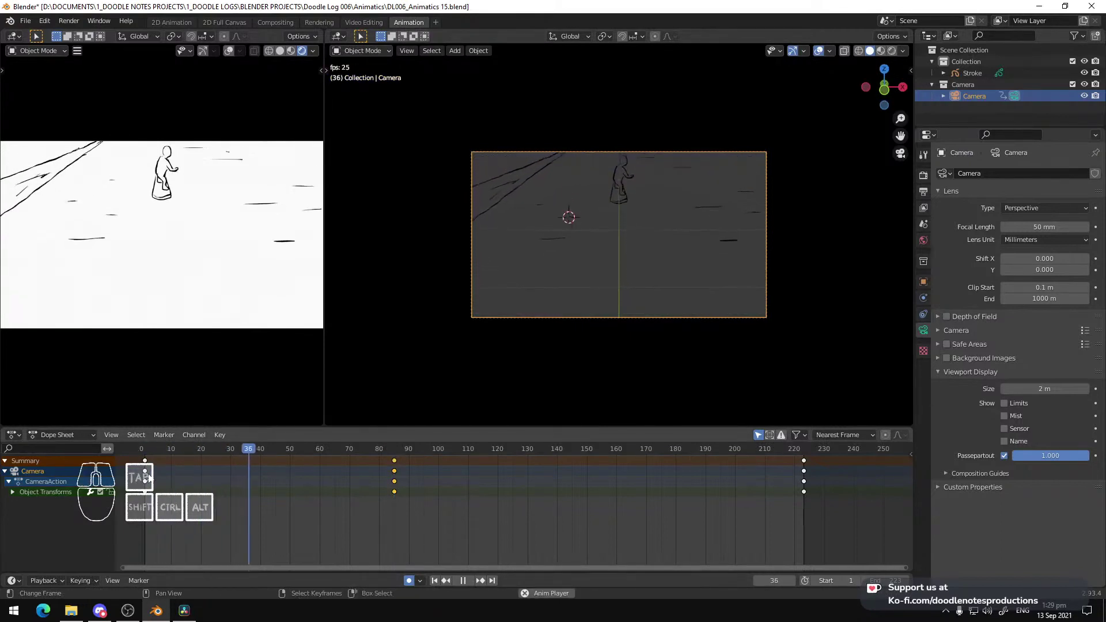
pyautogui.press('space')
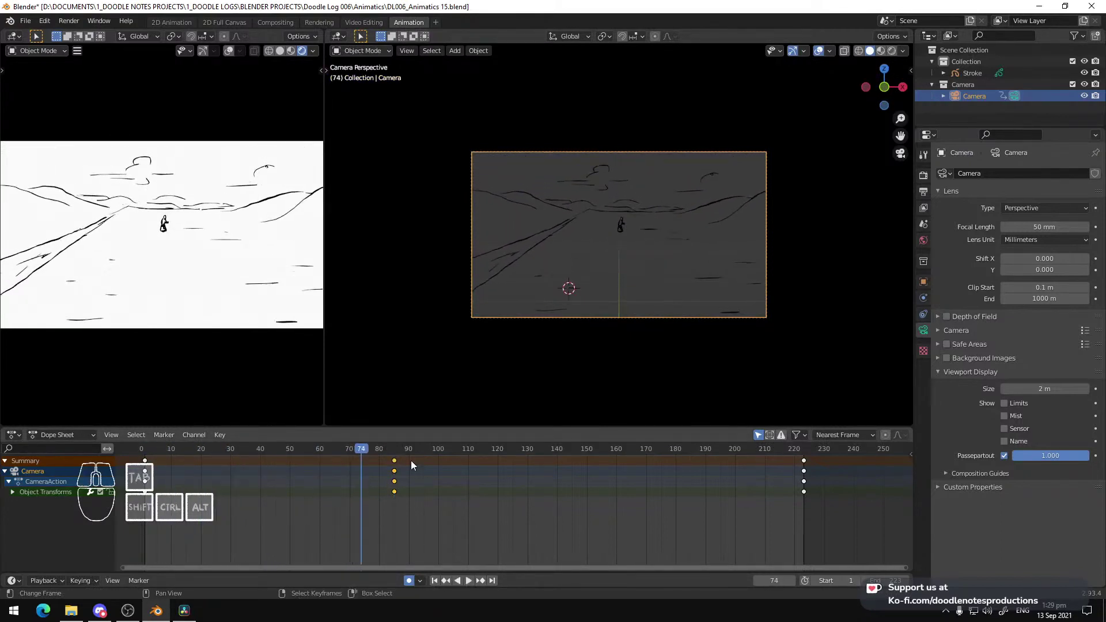
# Move the camera keyframe at frame 85 to frame 34 and play back from the first frame
pyautogui.press('g')
pyautogui.click(260, 465)
pyautogui.hotkey('shift', 'Left')
pyautogui.press('space')
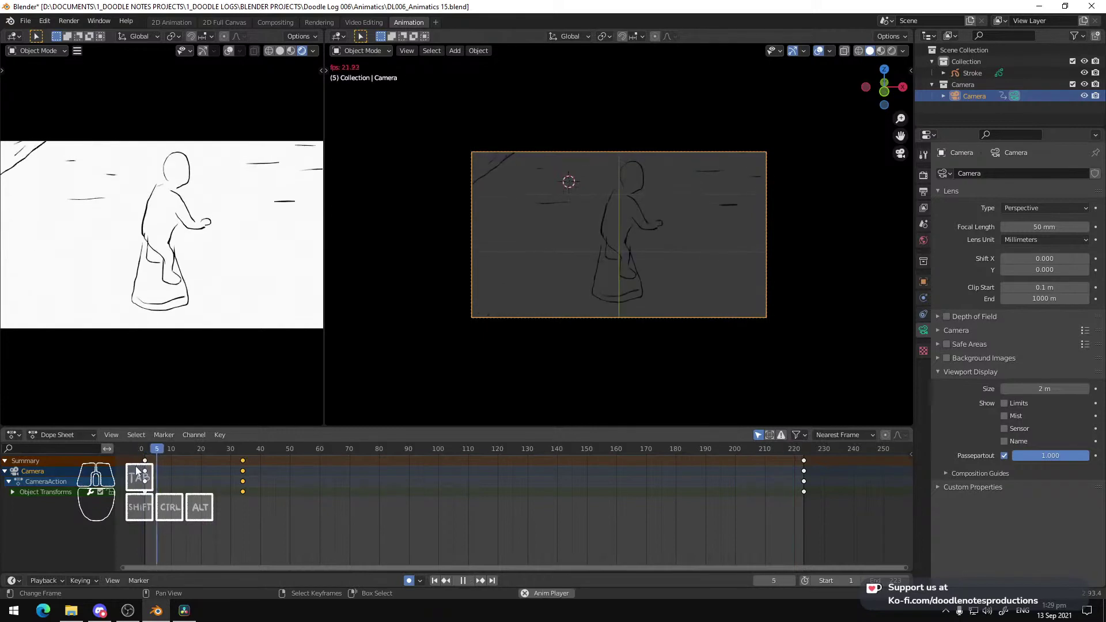
# Shift the middle camera keyframe to frame 40 and replay the animation
pyautogui.moveTo(248, 472); pyautogui.dragTo(266, 471)
pyautogui.press('Escape')
pyautogui.press('space')
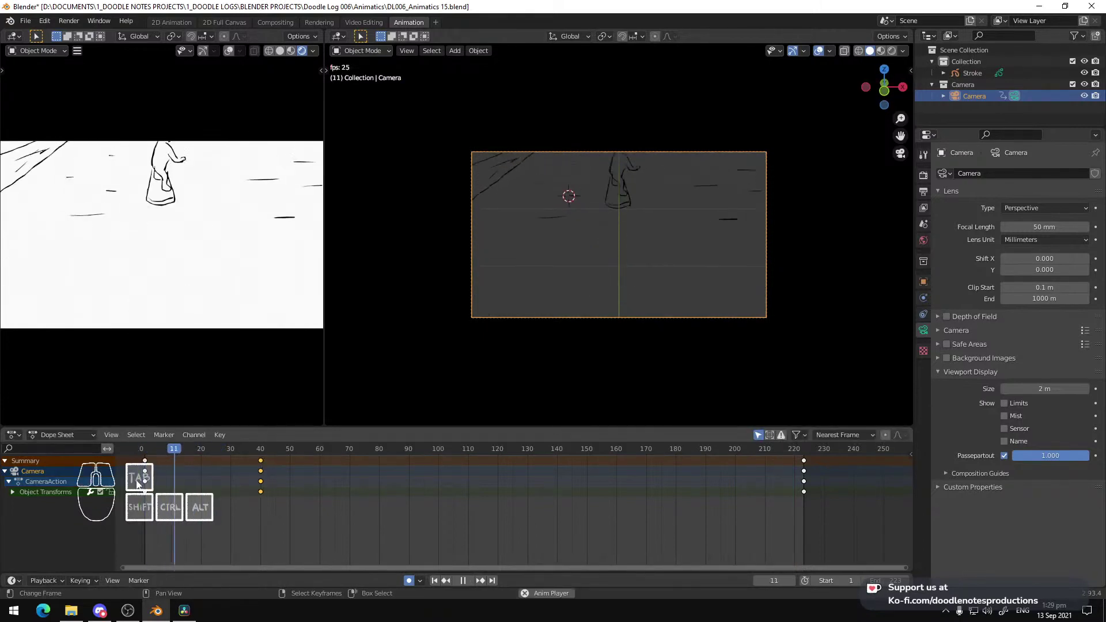
# Replay the shot from the first frame to review the camera move, stop playback, and save the file
pyautogui.hotkey('shift', 'Left')
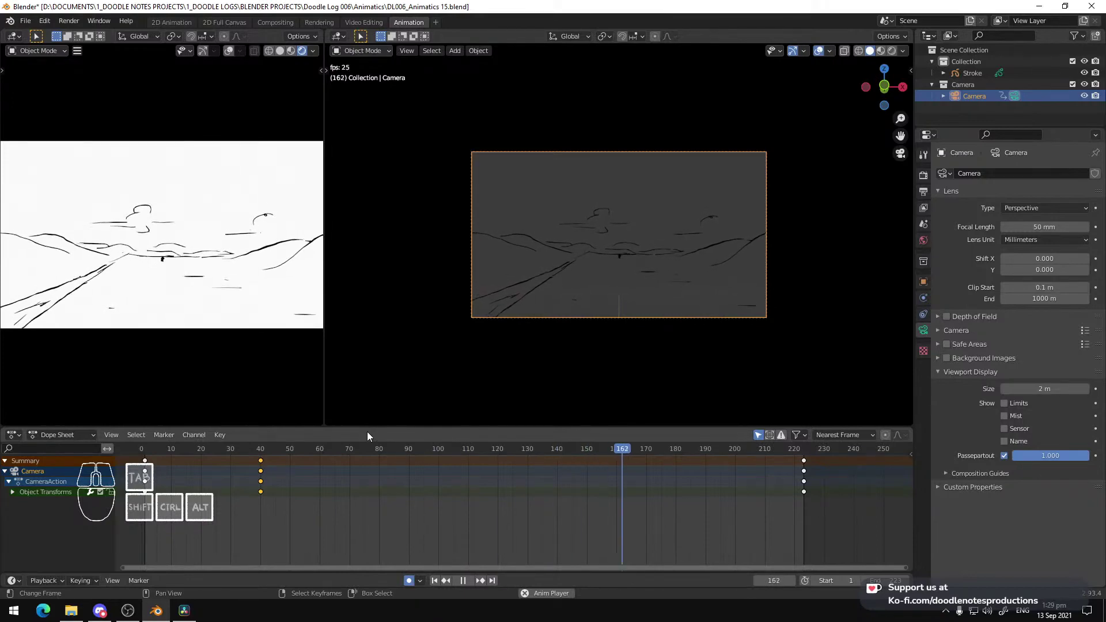
pyautogui.press('space')
pyautogui.hotkey('ctrl', 's')
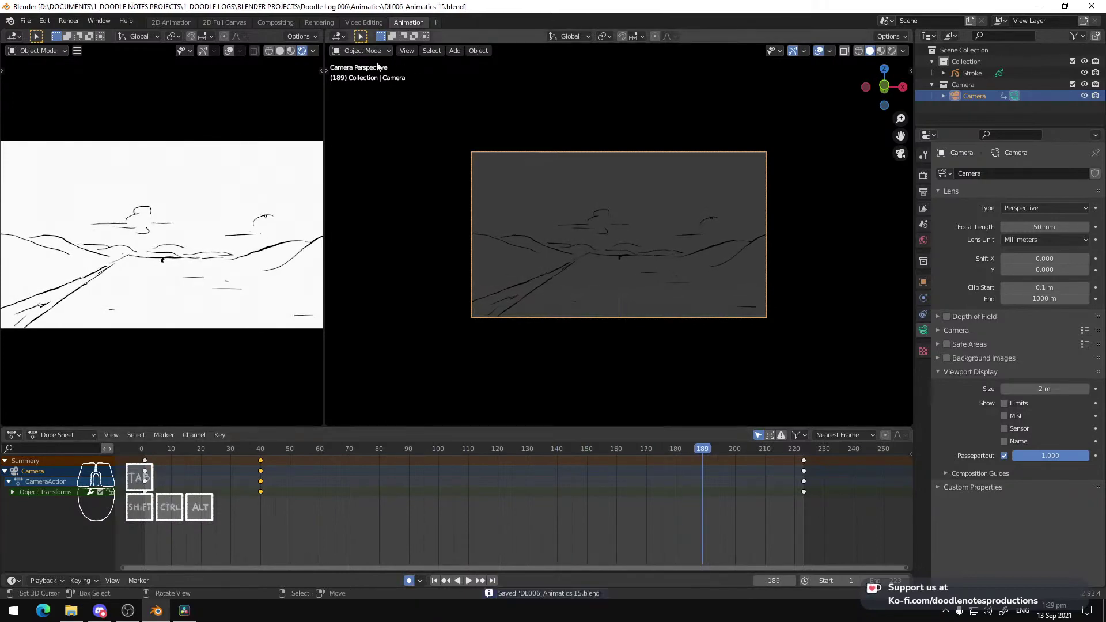
# Change the render output file name to DL006_Animatics_015_ and render the animation as FFmpeg video
pyautogui.click(318, 21)
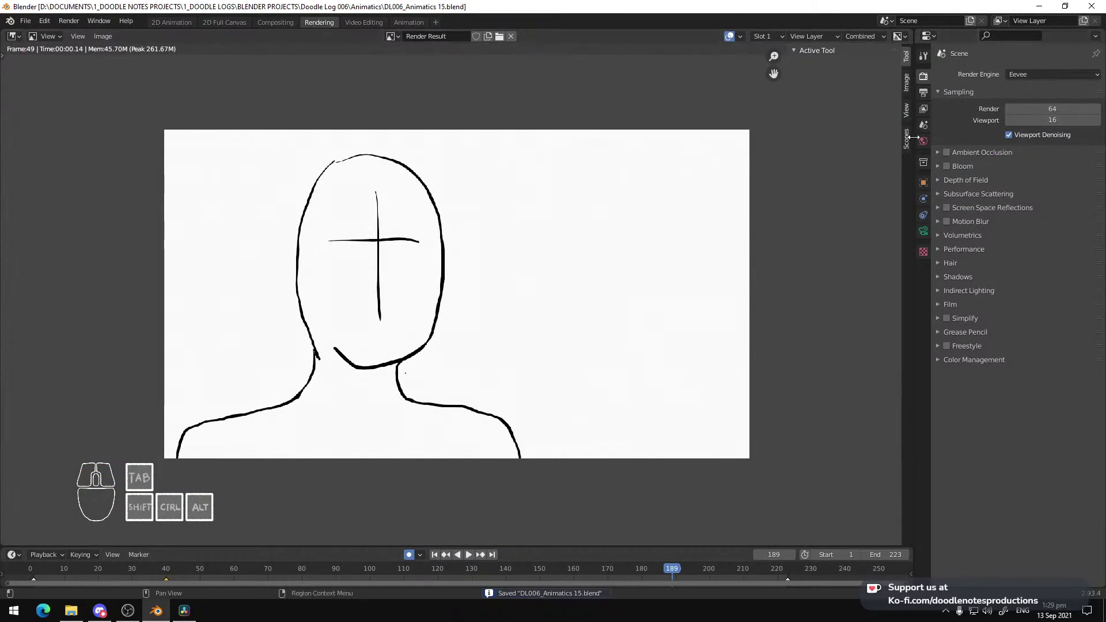
pyautogui.click(924, 93)
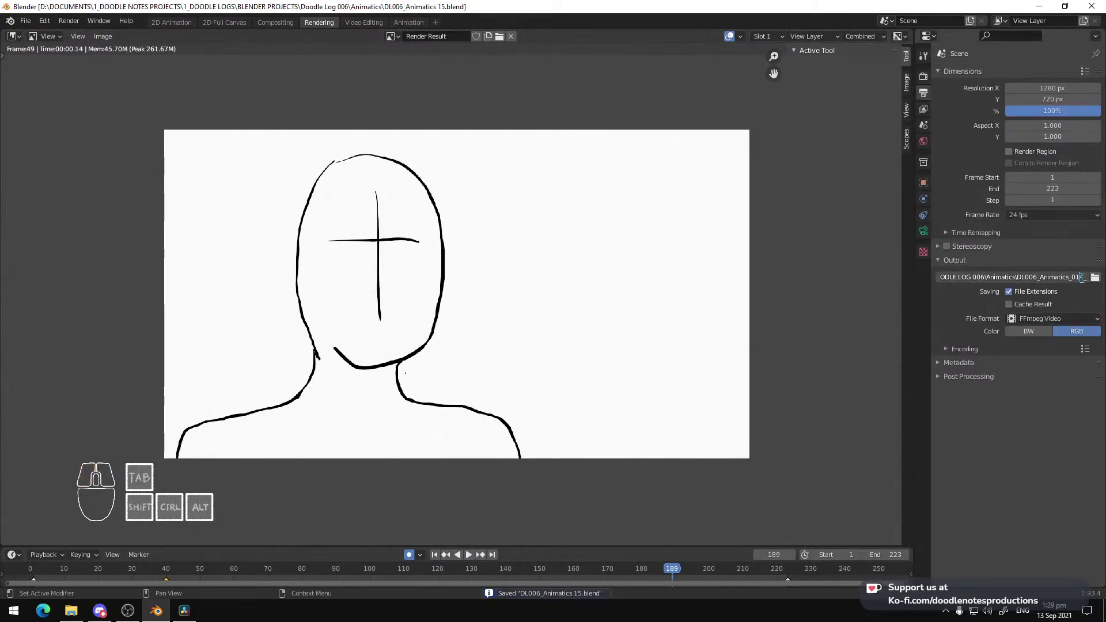
pyautogui.press('BackSpace')
pyautogui.write('5')
pyautogui.press('Return')
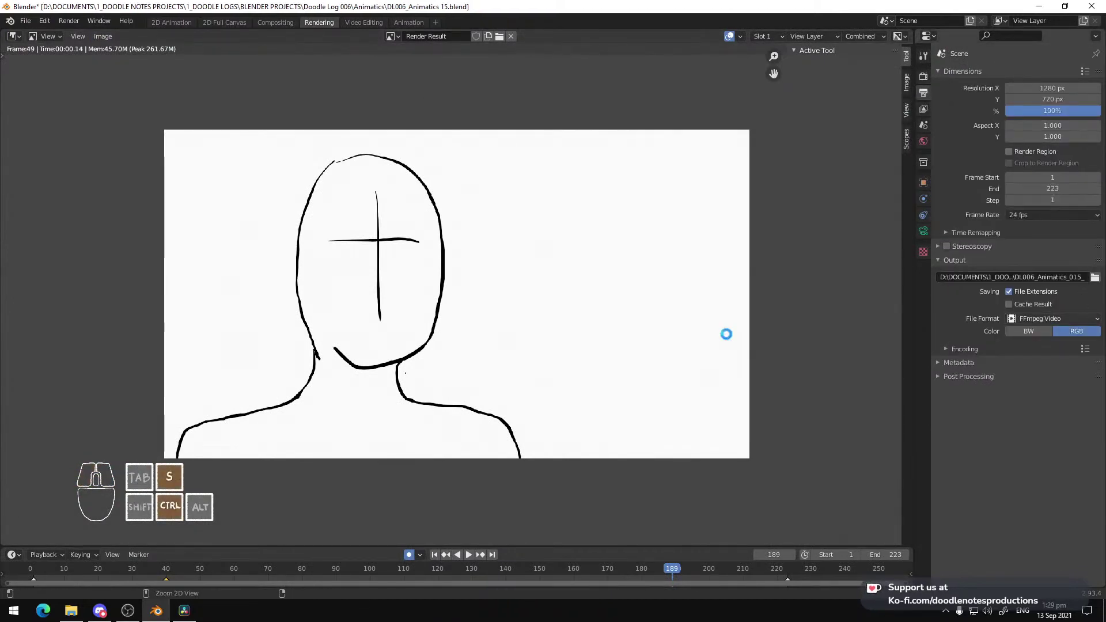
pyautogui.click(69, 20)
pyautogui.click(83, 46)
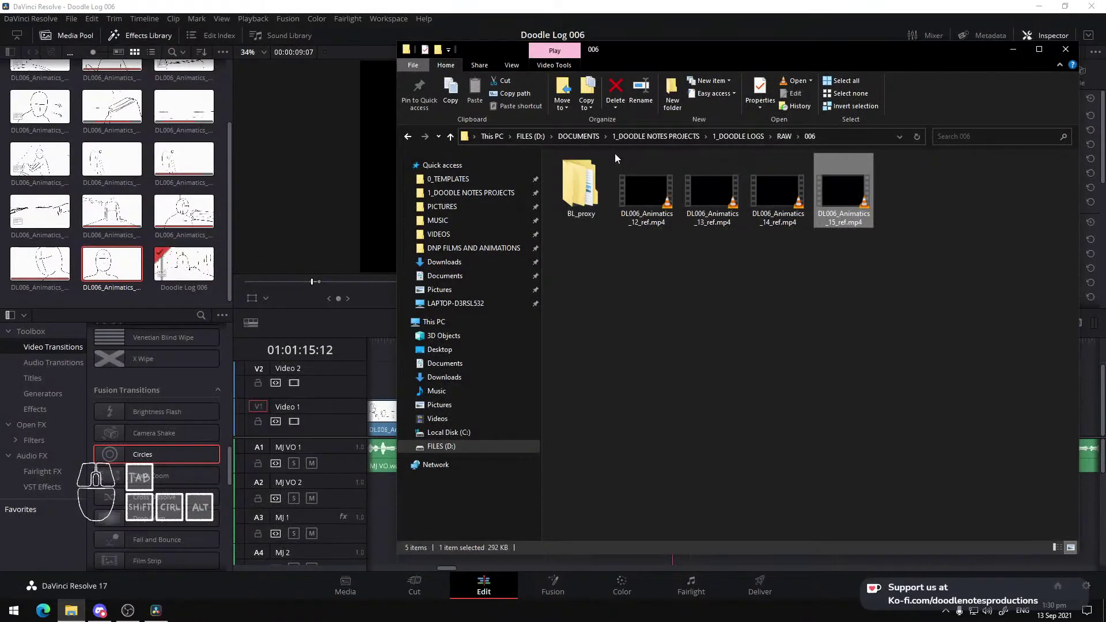
# In File Explorer, open the rendered Animatics folder under 1_DOODLE LOGS, RENDER, RAW, DOODLE LOG 006
pyautogui.click(690, 137)
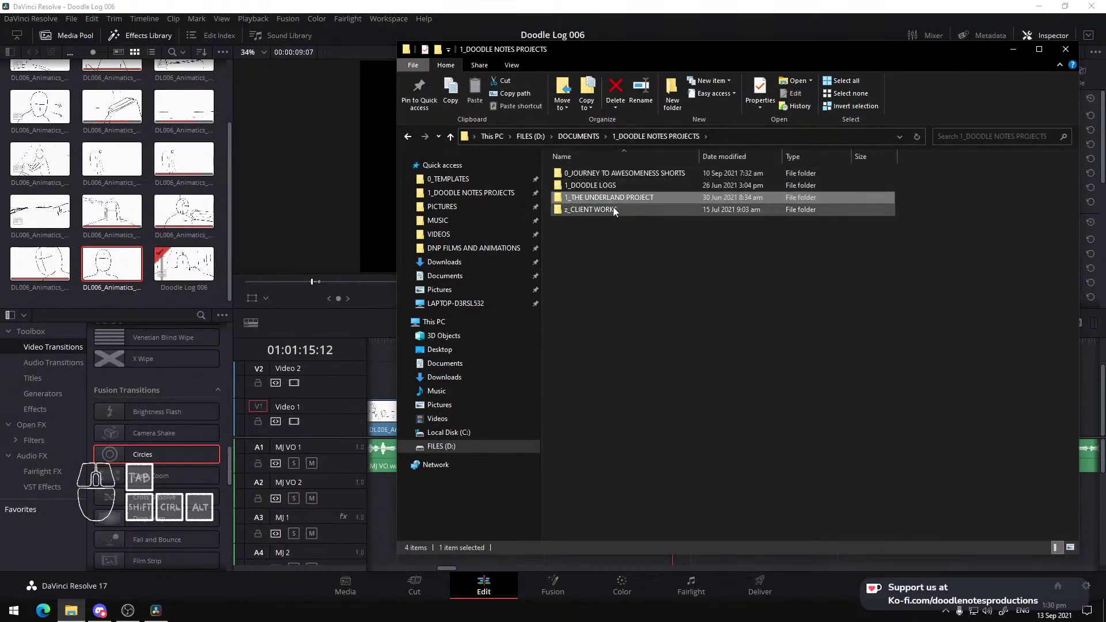
pyautogui.doubleClick(614, 208)
pyautogui.click(670, 138)
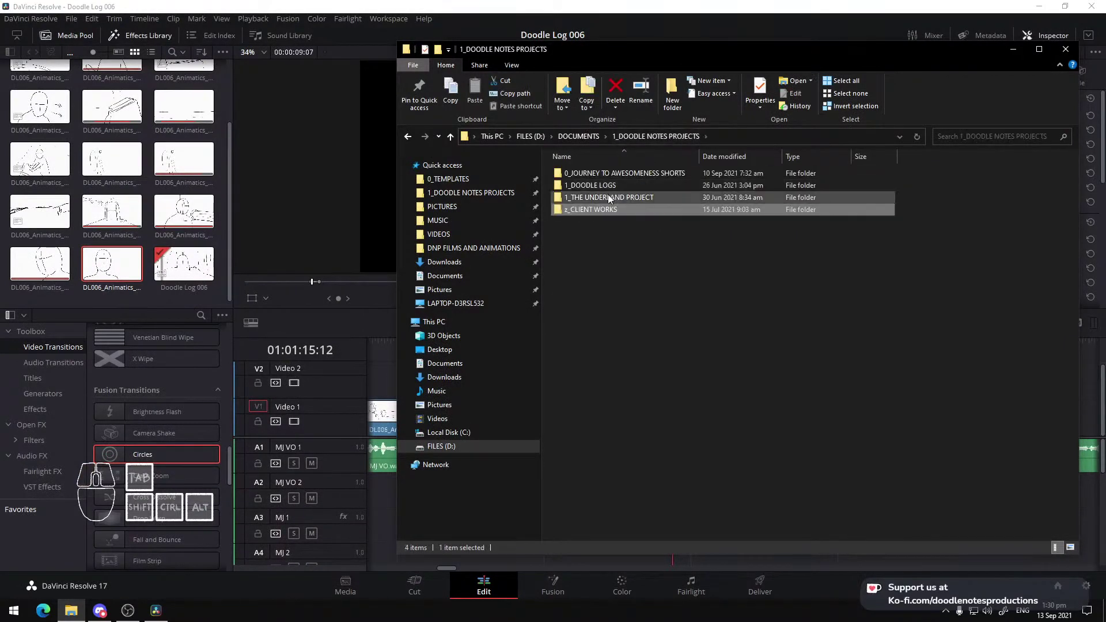
pyautogui.click(604, 186)
pyautogui.doubleClick(604, 186)
pyautogui.doubleClick(579, 242)
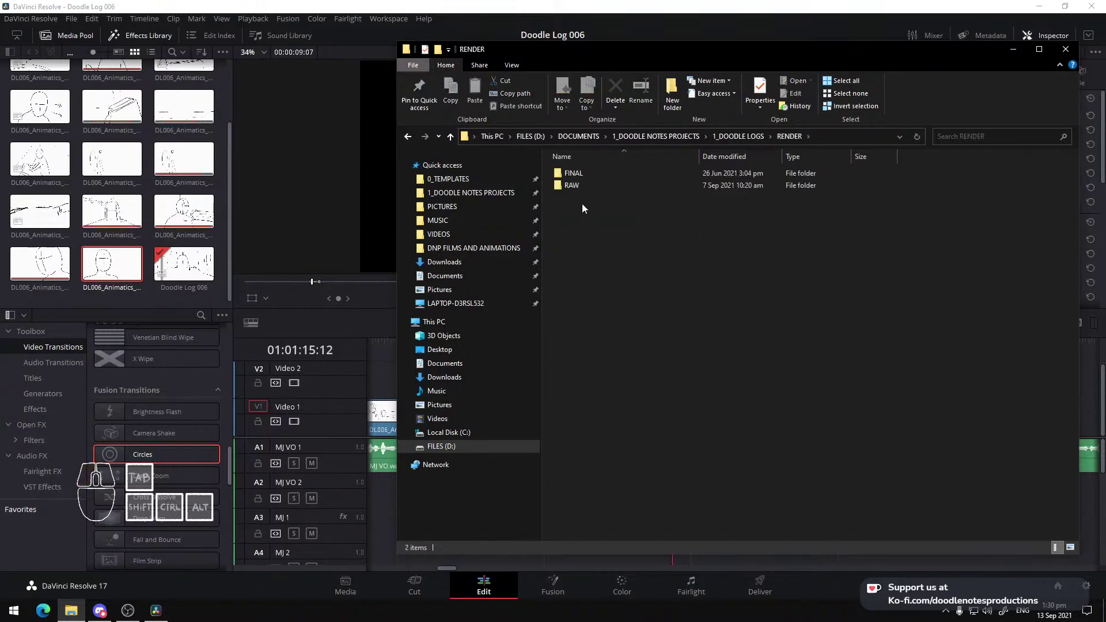
pyautogui.doubleClick(583, 185)
pyautogui.doubleClick(587, 233)
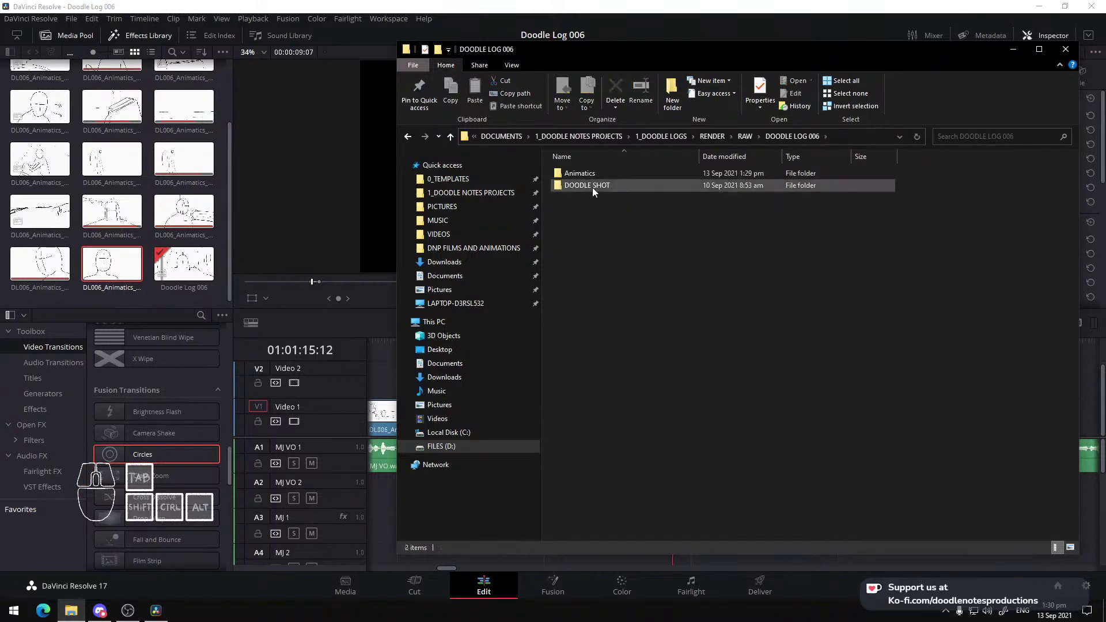
pyautogui.click(589, 172)
pyautogui.doubleClick(590, 173)
# Import the rendered DL006_Animatics_015_0001-0223.mp4 into DaVinci Resolve's media pool and place it on Video 1 directly after the Animatics 014 clip
pyautogui.moveTo(646, 323); pyautogui.dragTo(92, 254)
pyautogui.moveTo(183, 244); pyautogui.dragTo(661, 423)
pyautogui.click(574, 351)
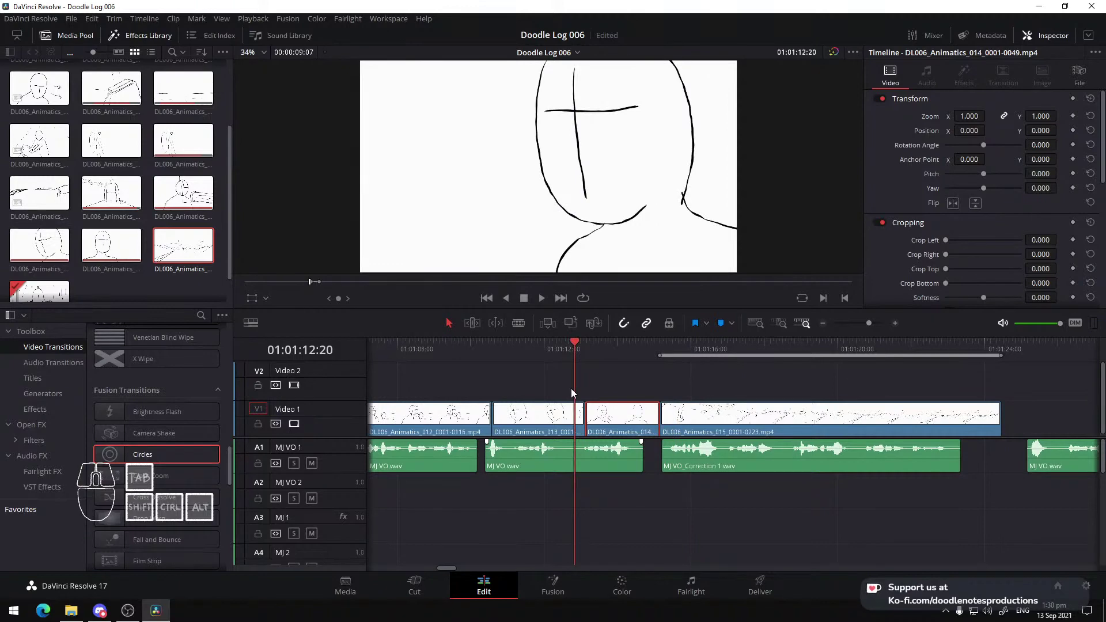
# Save the project, play the timeline from its start through the end of the Animatics 015 clip, and save again
pyautogui.press('Home')
pyautogui.hotkey('ctrl', 's')
pyautogui.press('space')
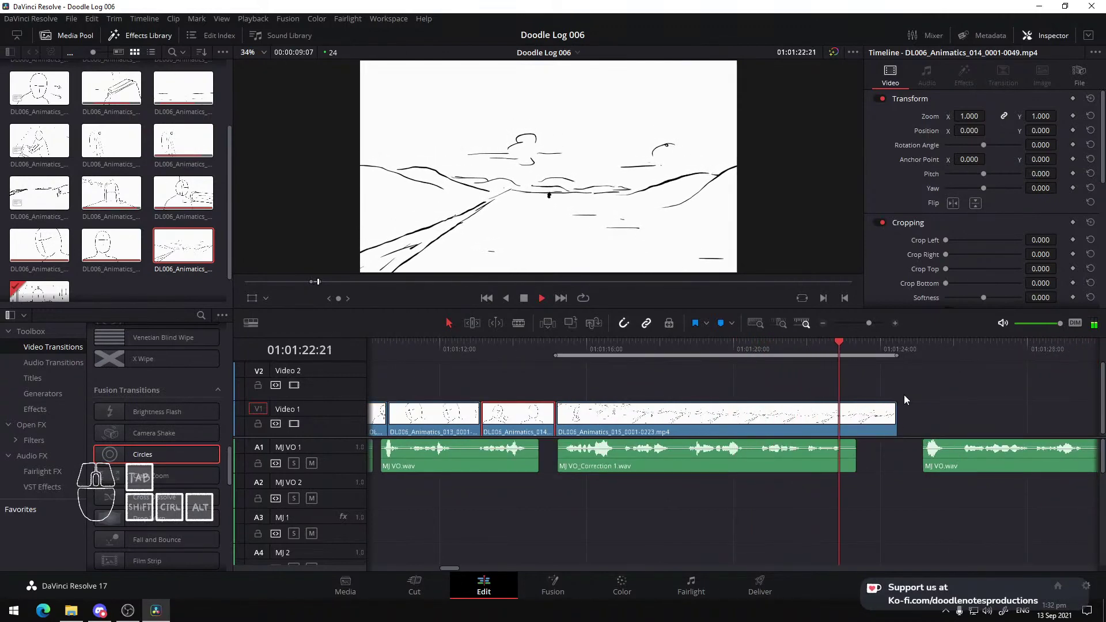
pyautogui.press('space')
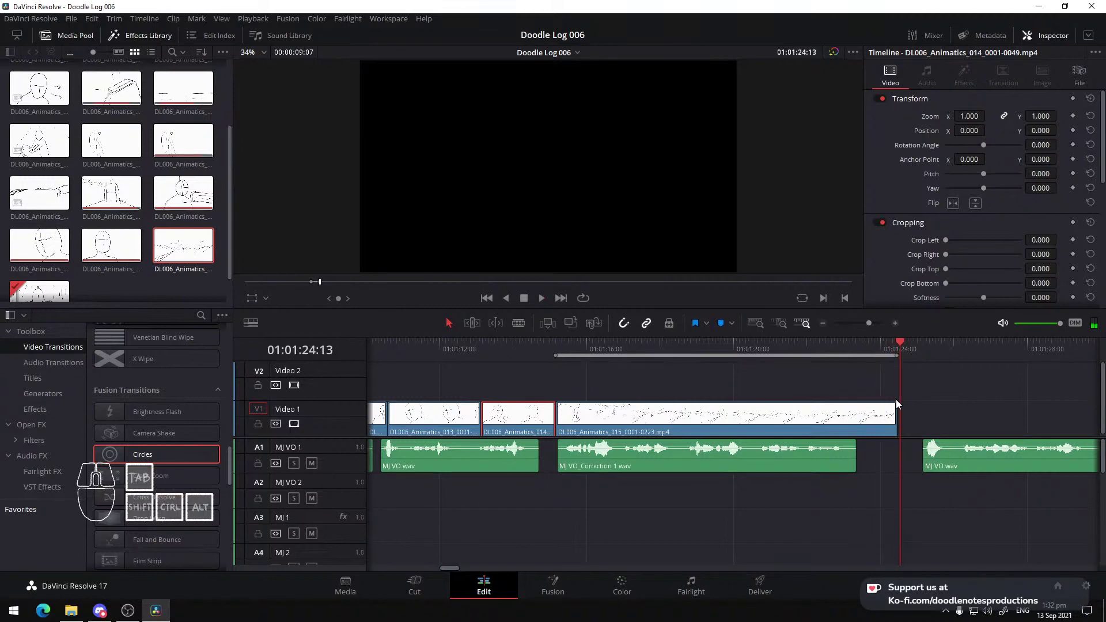
pyautogui.hotkey('ctrl', 's')
# Scrub the playhead to 01:01:23:22, near the end of the Animatics 015 clip
pyautogui.moveTo(123, 616)
pyautogui.click(539, 376)
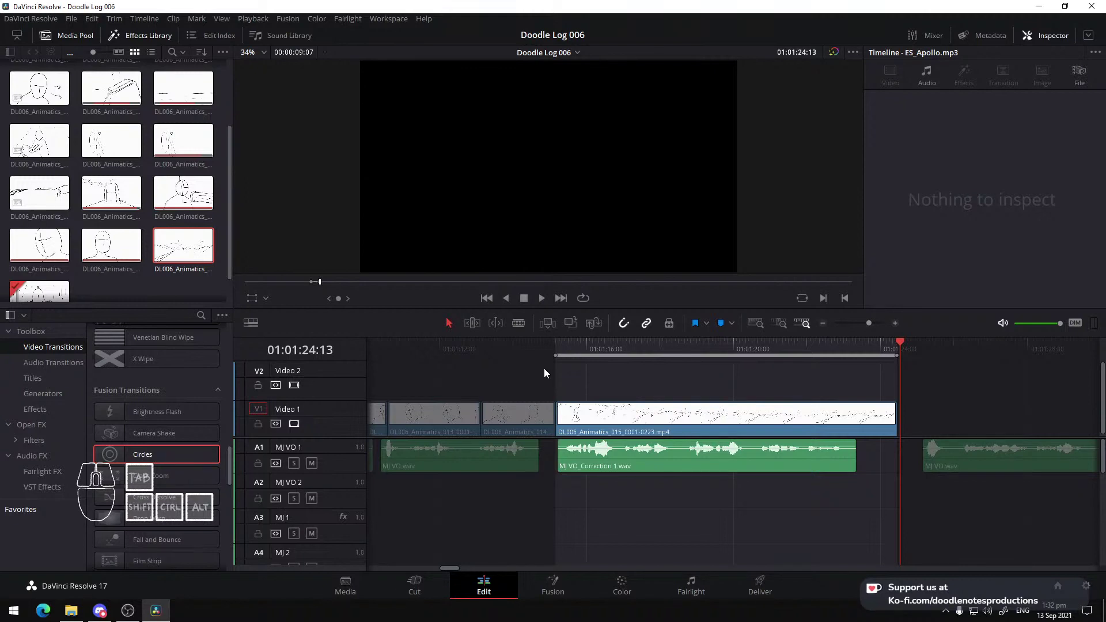
pyautogui.click(858, 345)
pyautogui.moveTo(859, 346); pyautogui.dragTo(878, 347)
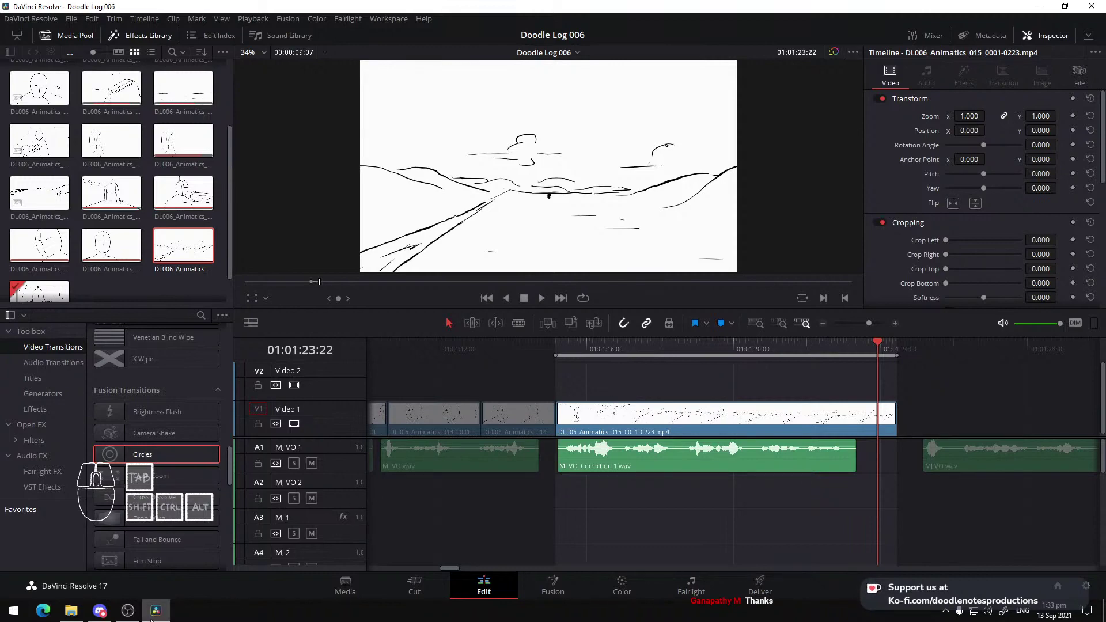
# Switch to OBS and hide the desktop capture in the SCREEN scene
pyautogui.click(131, 614)
pyautogui.click(134, 617)
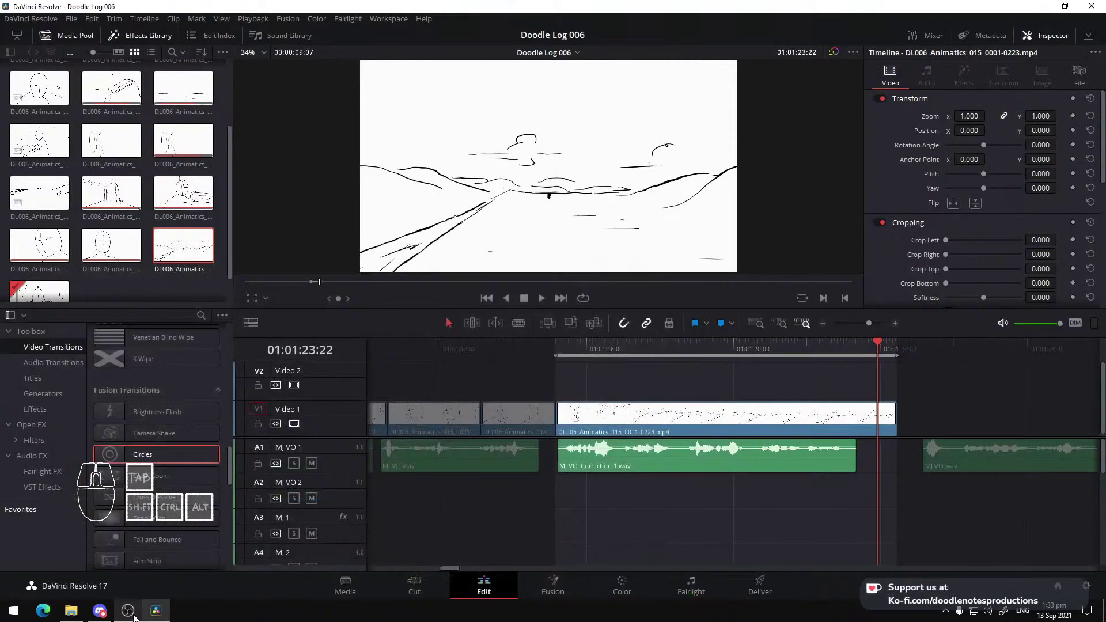
pyautogui.click(128, 612)
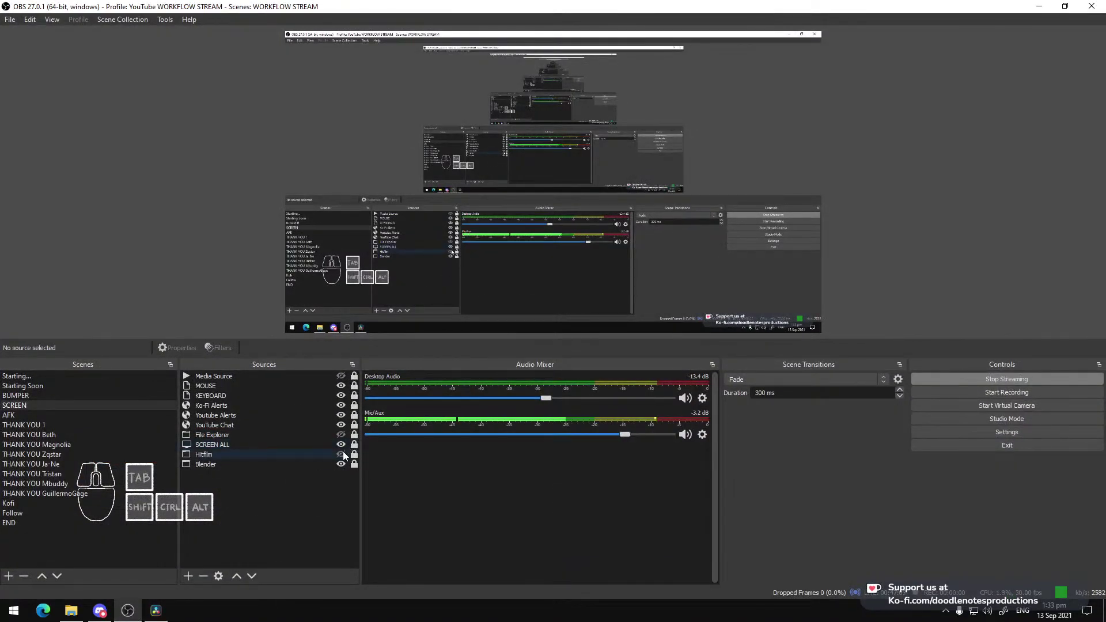
pyautogui.click(342, 453)
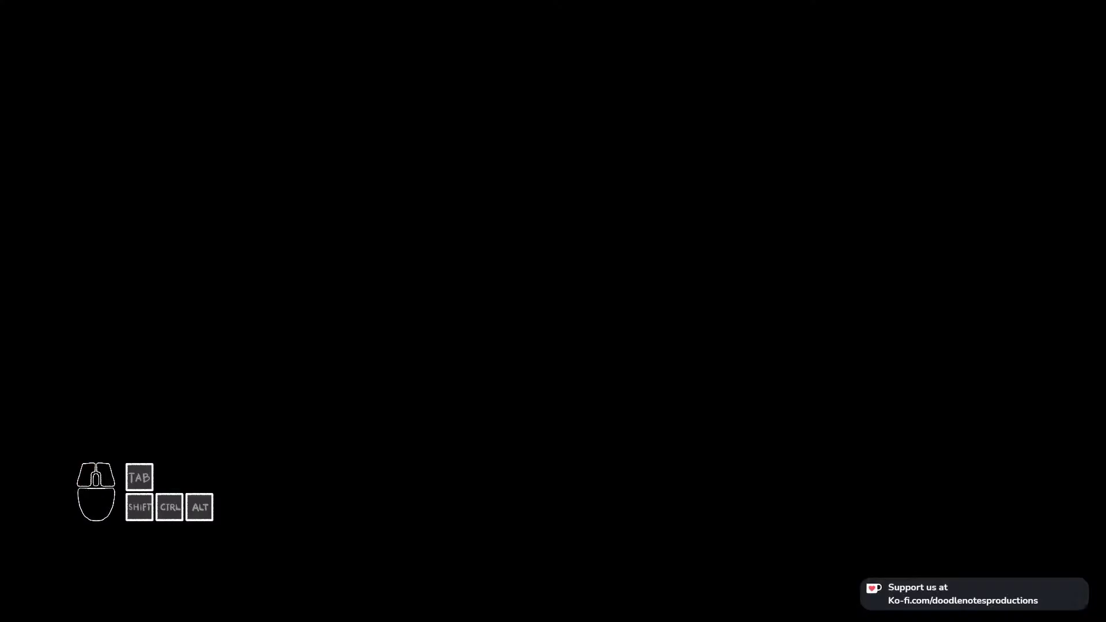